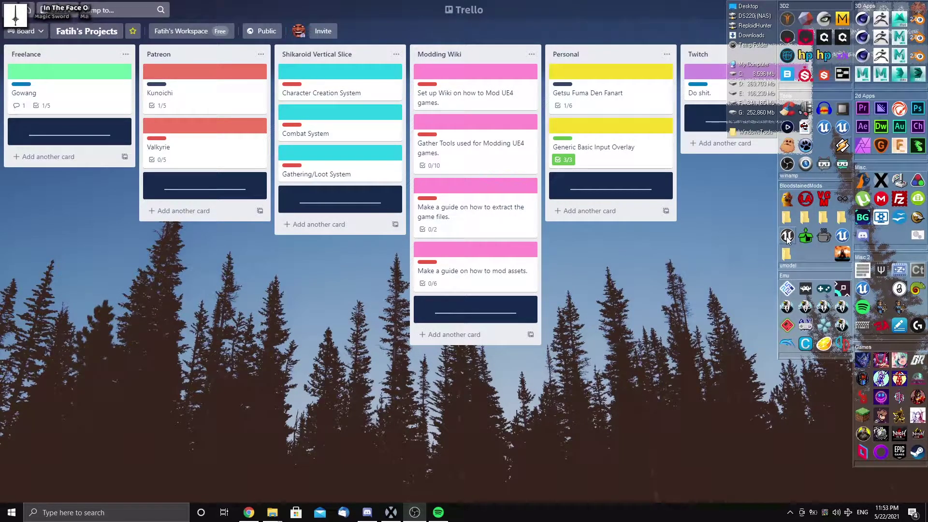
# - Launch UE Viewer with game detection overridden to Unreal engine 4.25, then browse for game files
pyautogui.doubleClick(787, 237)
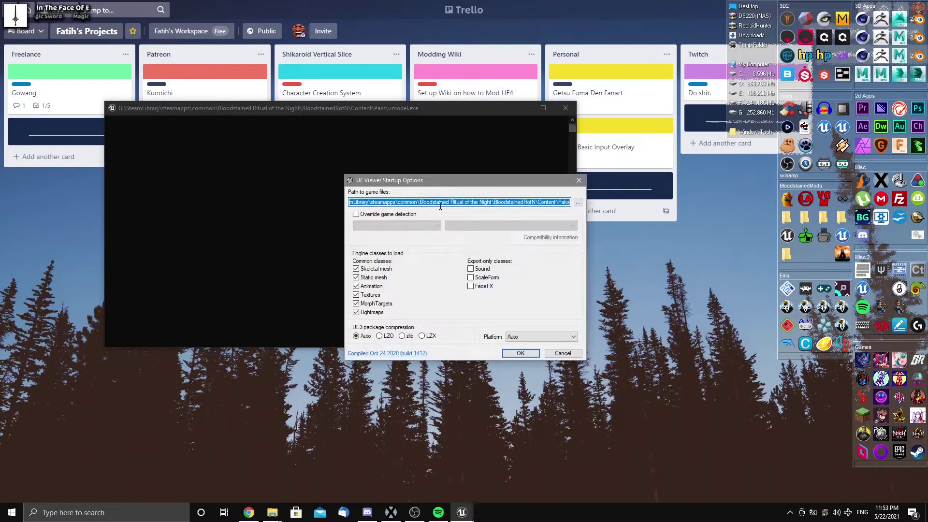
pyautogui.click(356, 214)
pyautogui.click(419, 225)
pyautogui.click(387, 262)
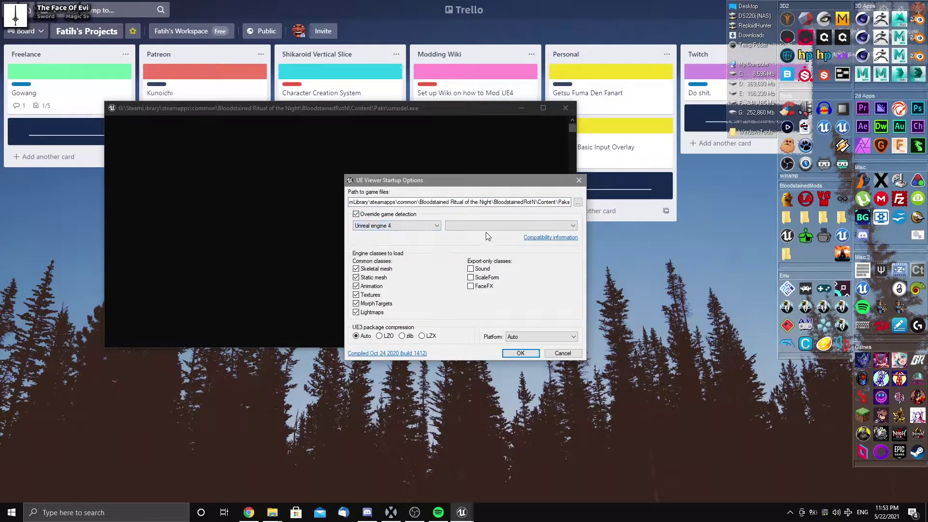
pyautogui.click(503, 226)
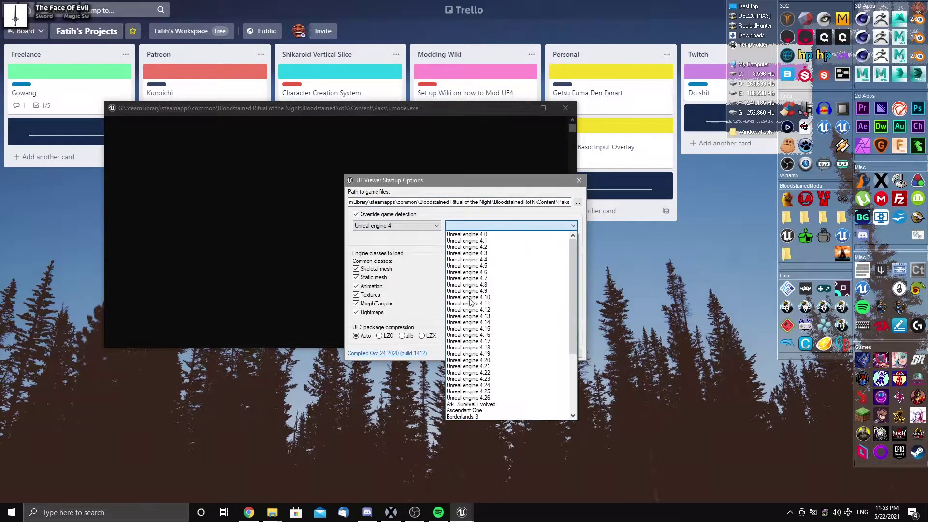
pyautogui.click(532, 394)
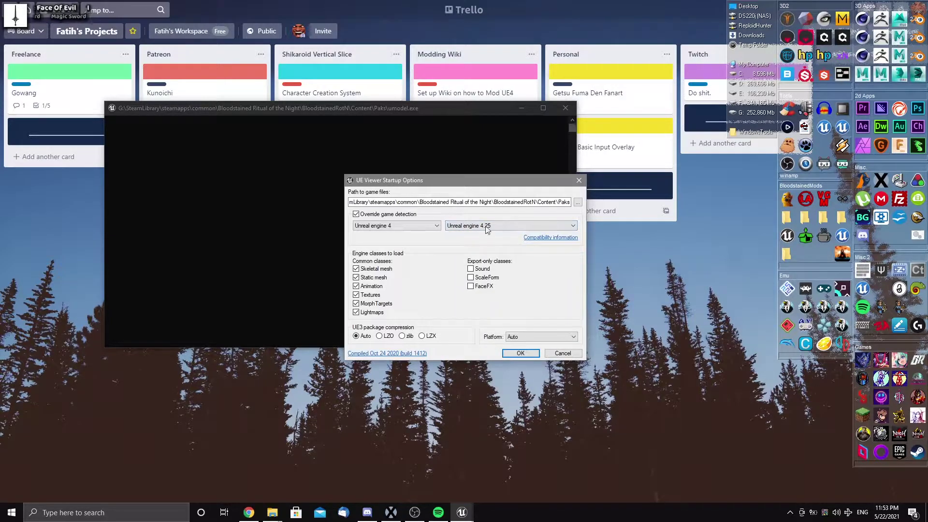
pyautogui.click(579, 204)
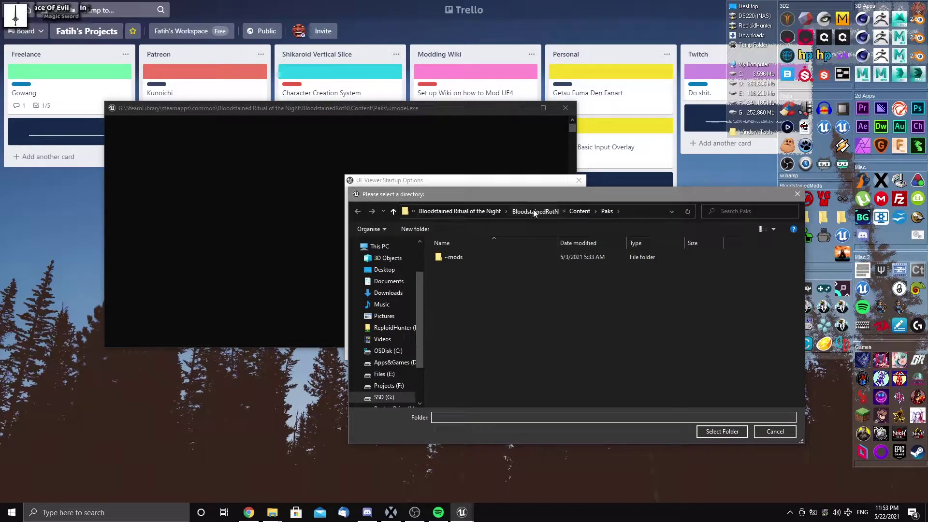
# - Navigate from the Bloodstained folder to G:\GOG\Ghostrunner\Ghostrunner\Content\Paks
pyautogui.click(535, 211)
pyautogui.click(436, 211)
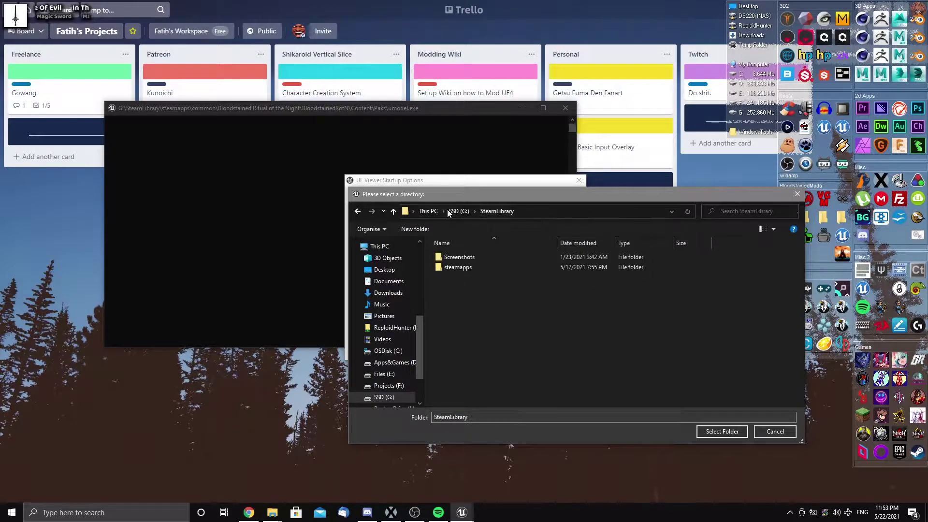
pyautogui.click(460, 212)
pyautogui.doubleClick(471, 358)
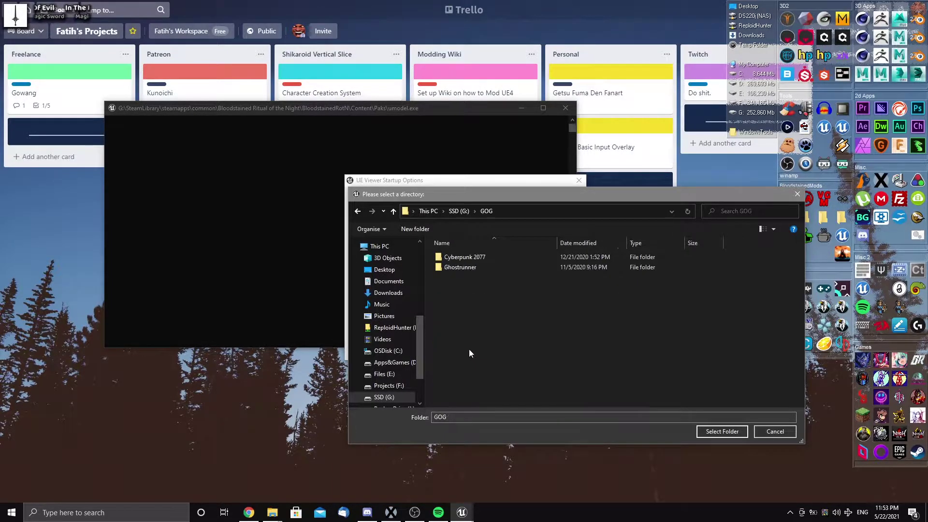
pyautogui.doubleClick(469, 269)
pyautogui.doubleClick(460, 266)
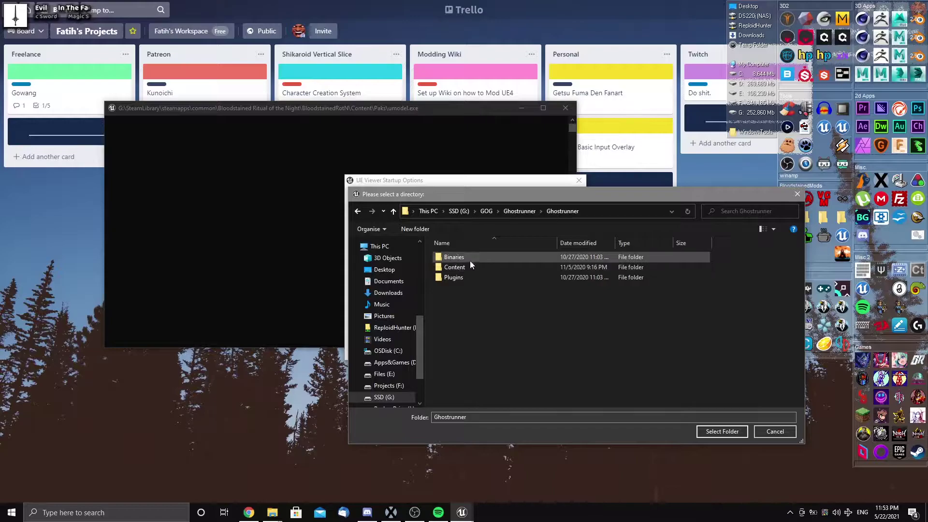
pyautogui.doubleClick(469, 267)
pyautogui.doubleClick(460, 276)
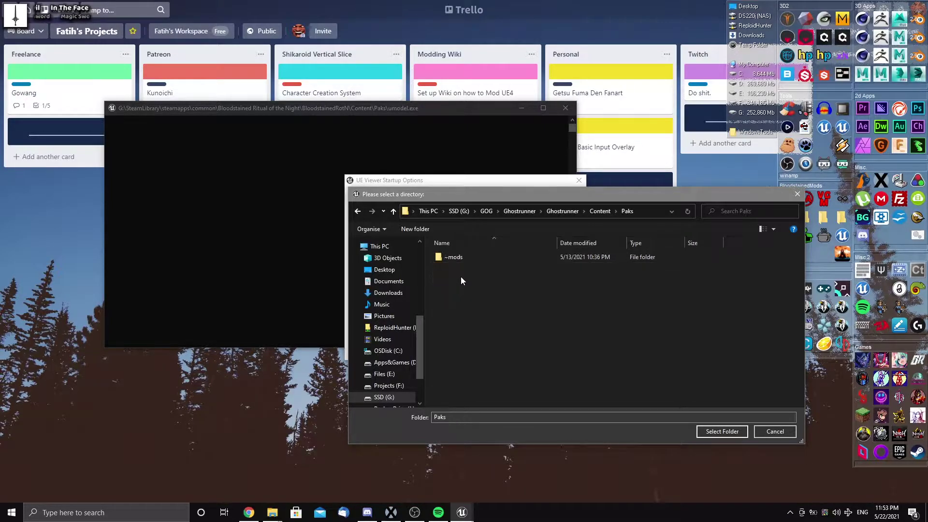
# - Back out of ~mods and select Content\Paks as the game files folder
pyautogui.doubleClick(473, 259)
pyautogui.press('BackSpace')
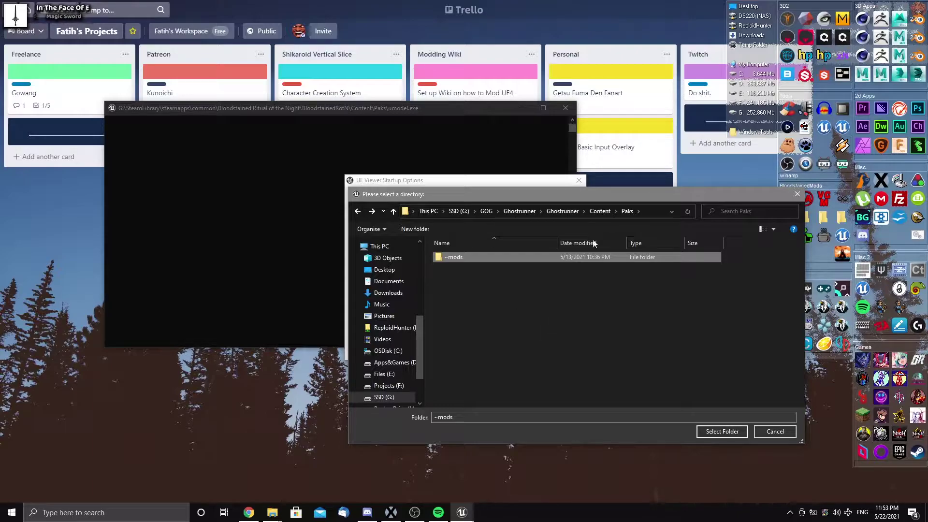
pyautogui.click(601, 213)
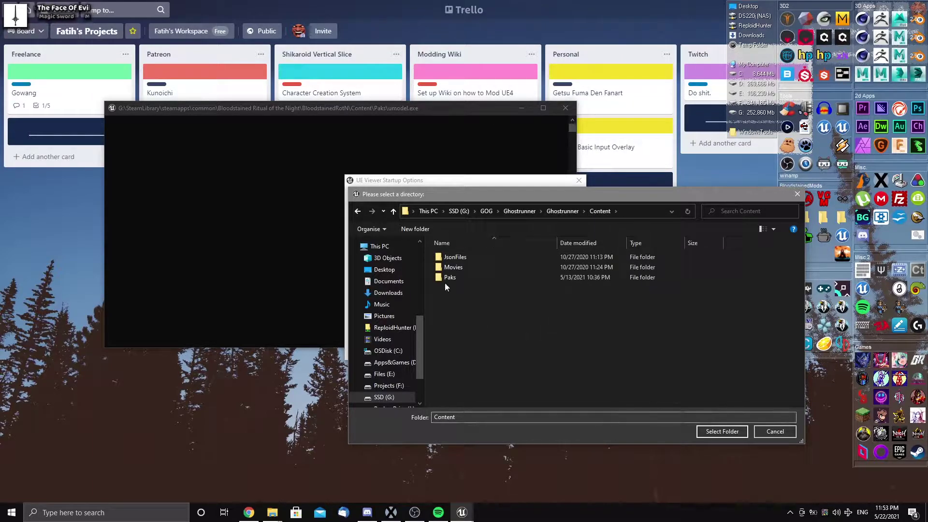
pyautogui.click(459, 280)
pyautogui.click(725, 431)
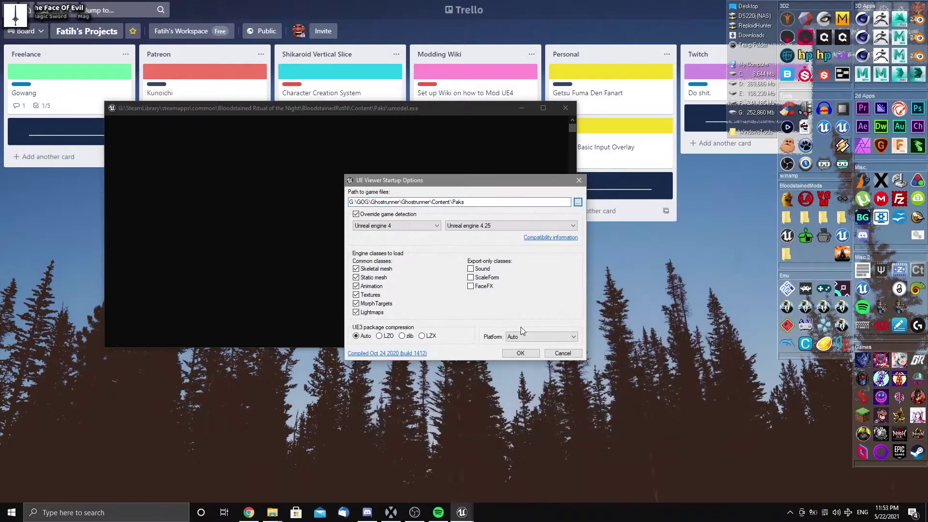
# - Load Ghostrunner and open SK_Katana_Blade from Hero_Swords > Parts, rotated to a horizontal view
pyautogui.click(521, 354)
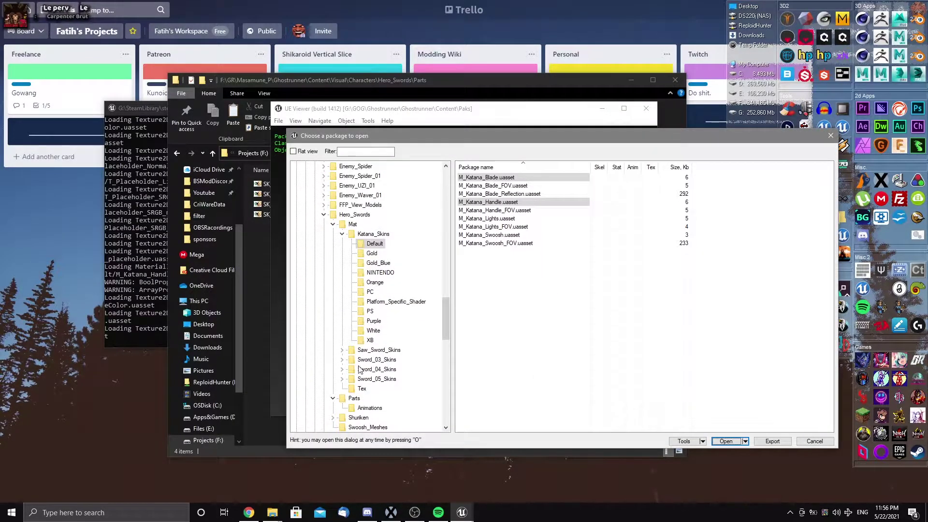
pyautogui.click(353, 399)
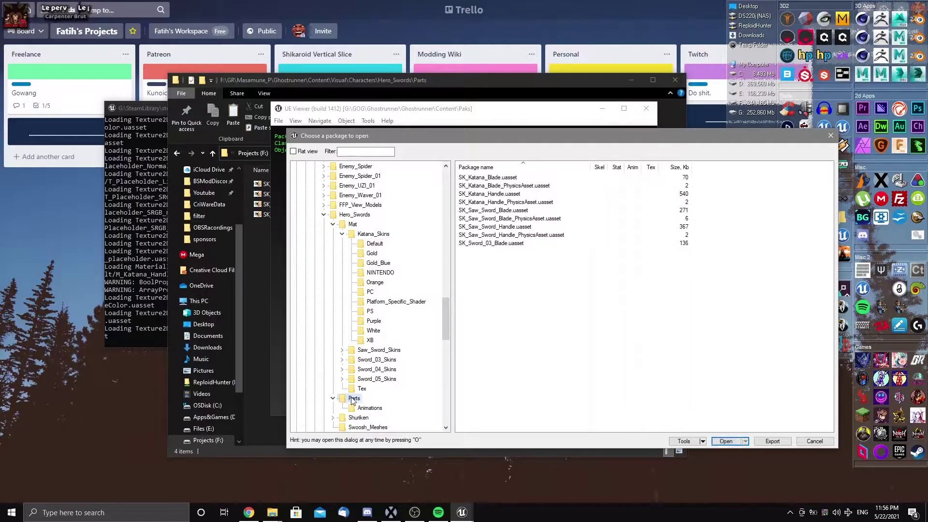
pyautogui.click(493, 179)
pyautogui.click(727, 441)
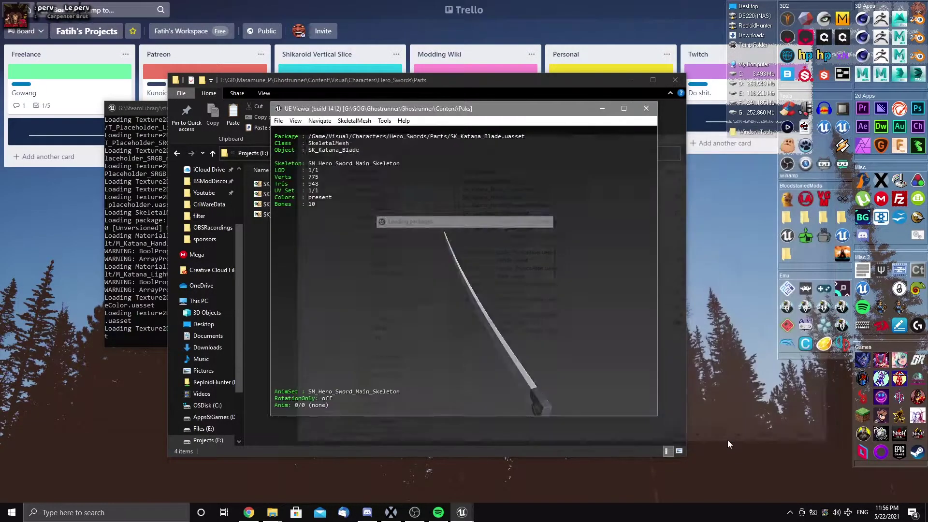
pyautogui.moveTo(489, 274); pyautogui.dragTo(479, 292)
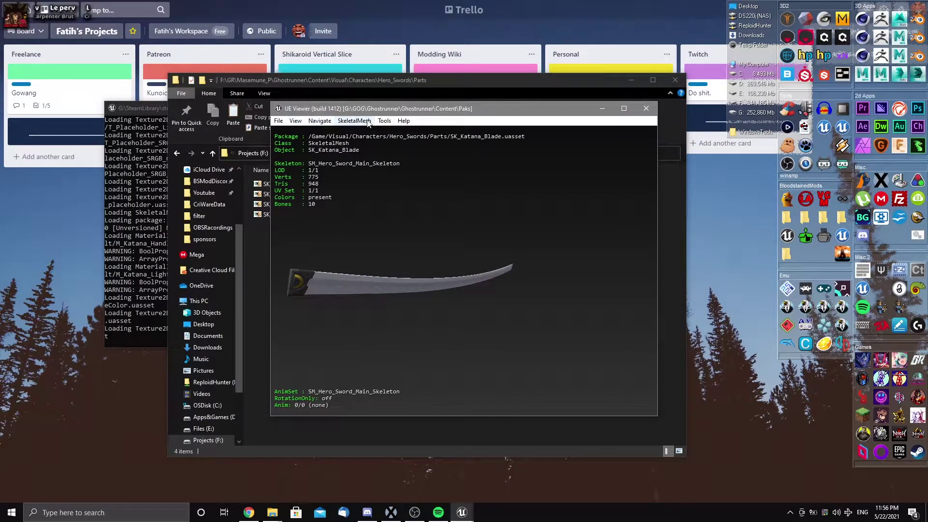
pyautogui.click(386, 121)
# - Export the current blade object, browsing the export path to the F:\GR folder
pyautogui.click(430, 131)
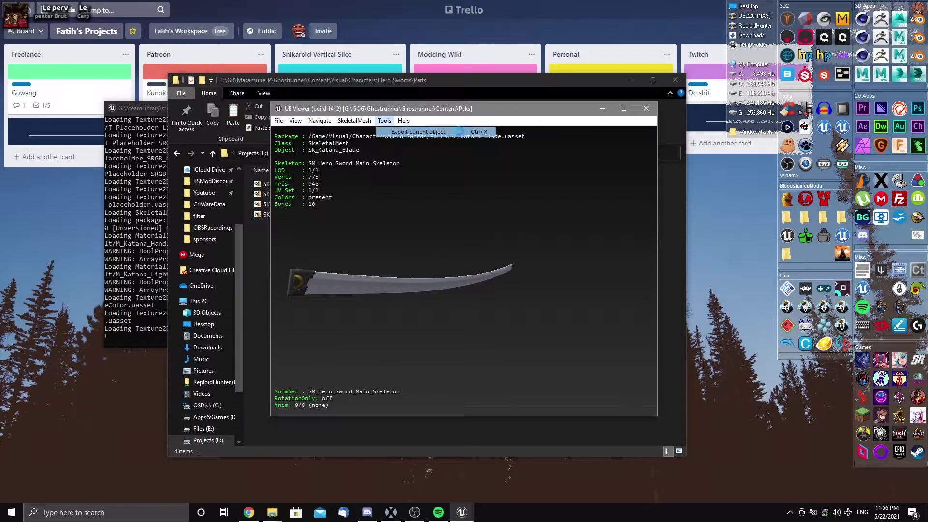
pyautogui.click(484, 220)
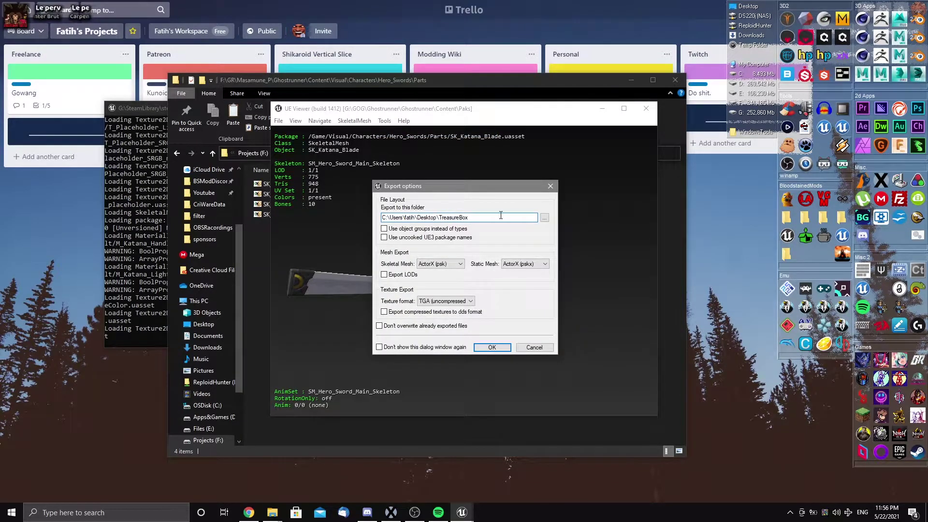
pyautogui.click(544, 218)
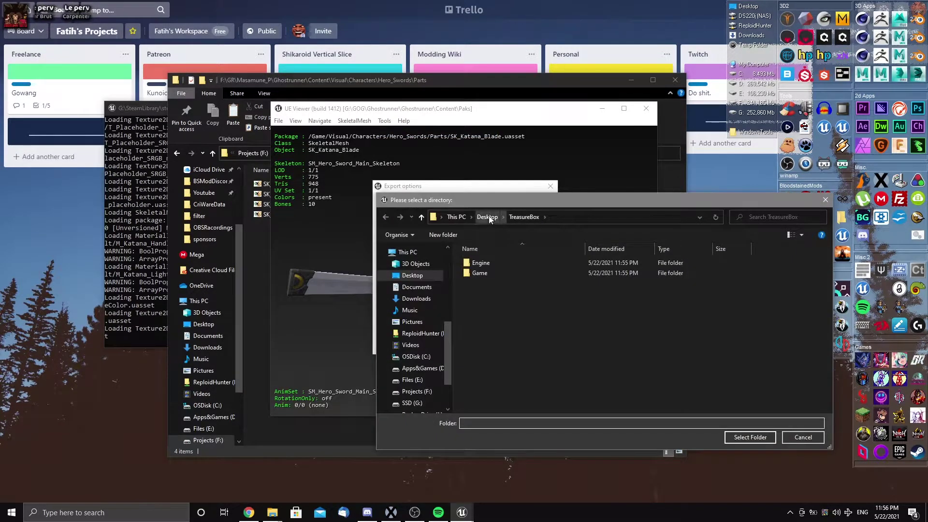
pyautogui.doubleClick(628, 331)
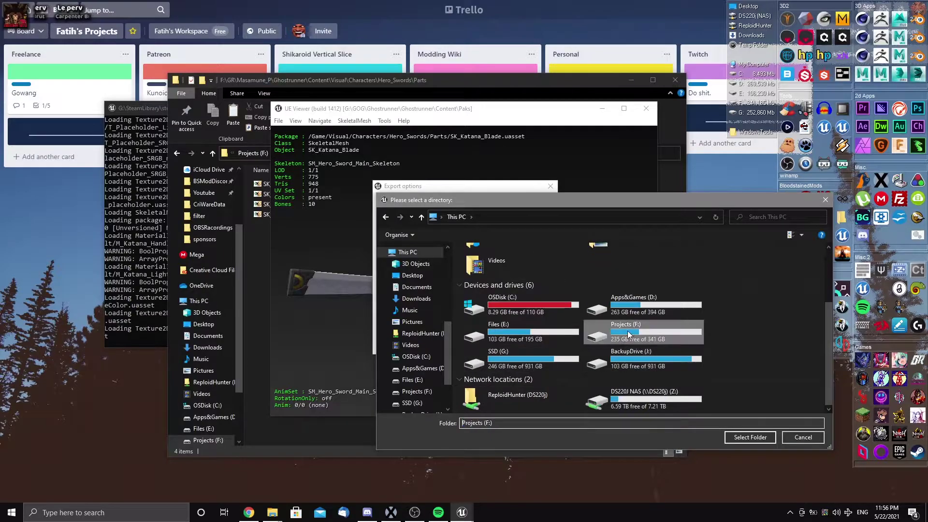
pyautogui.doubleClick(491, 313)
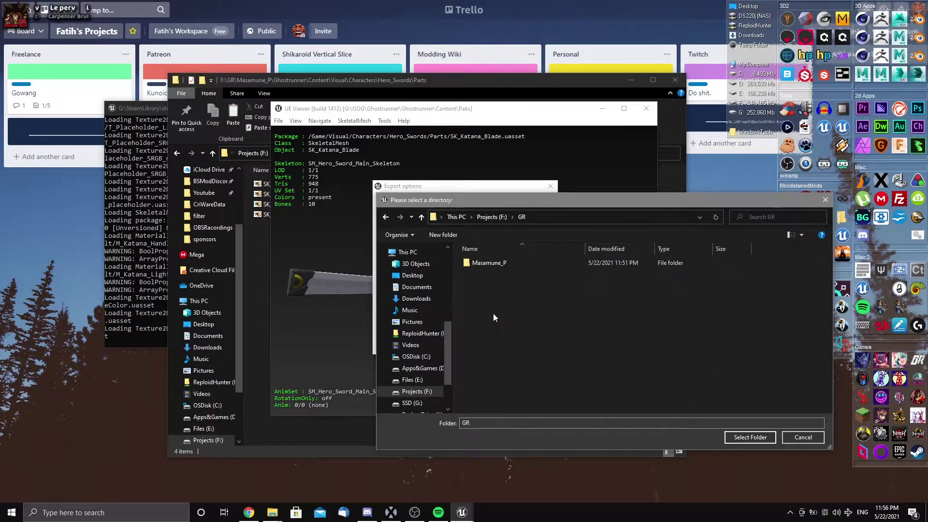
# - Create an Extracted folder in F:\GR, set it as the export folder, and export
pyautogui.click(448, 235)
pyautogui.write('E')
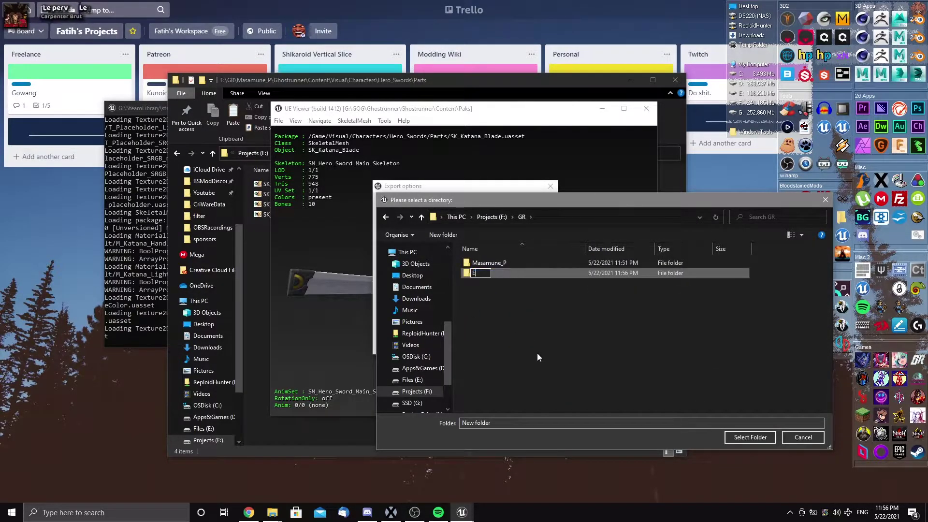
pyautogui.write('xtracted')
pyautogui.press('Return')
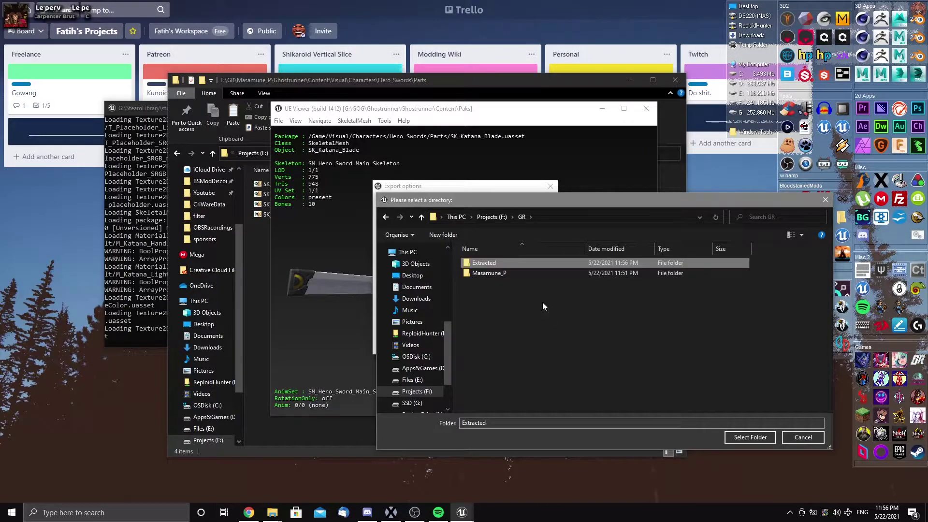
pyautogui.doubleClick(491, 263)
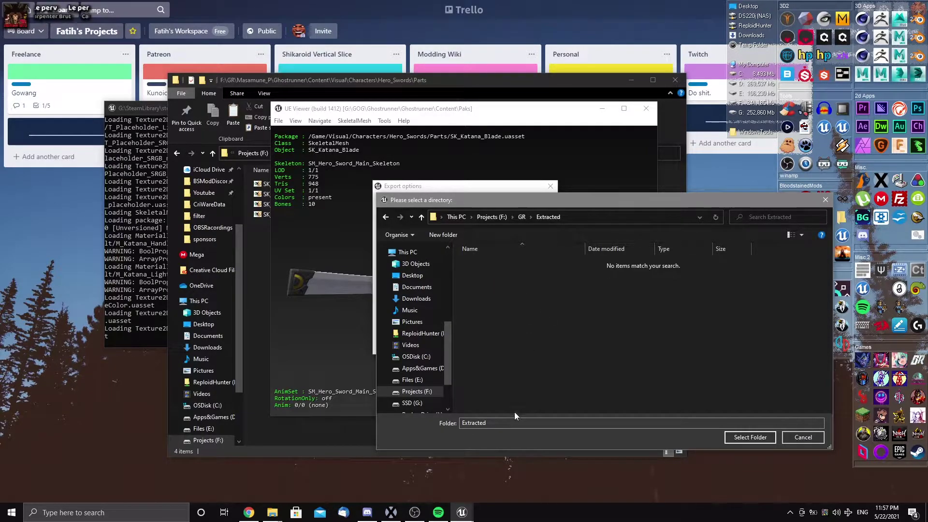
pyautogui.click(736, 437)
pyautogui.click(503, 349)
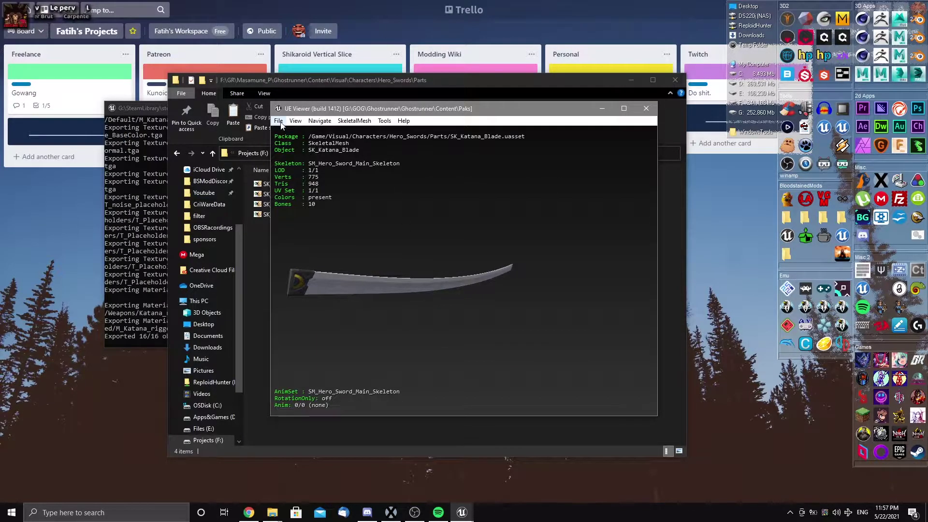
# - Open the SK_Katana_Handle package, rotate it horizontal, and export it with textures and materials
pyautogui.click(280, 125)
pyautogui.click(295, 132)
pyautogui.doubleClick(504, 193)
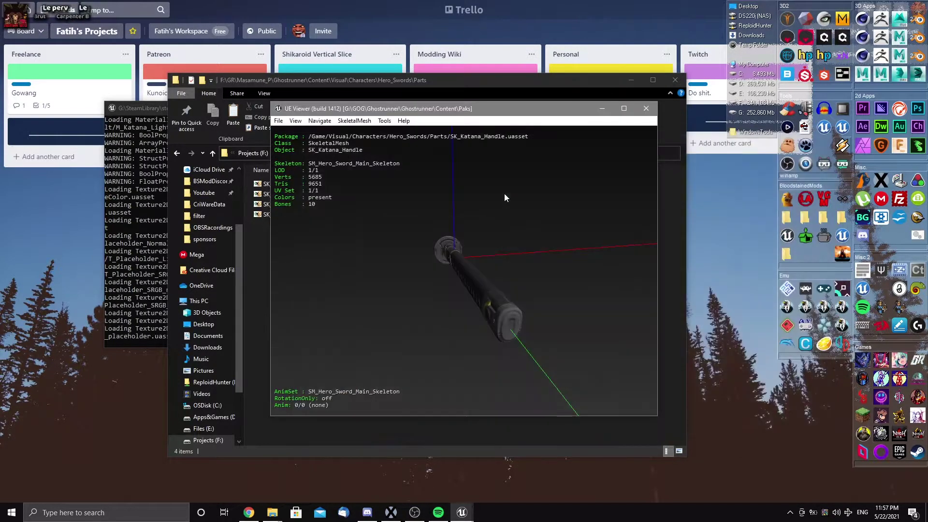
pyautogui.moveTo(398, 195); pyautogui.dragTo(415, 201)
pyautogui.click(384, 121)
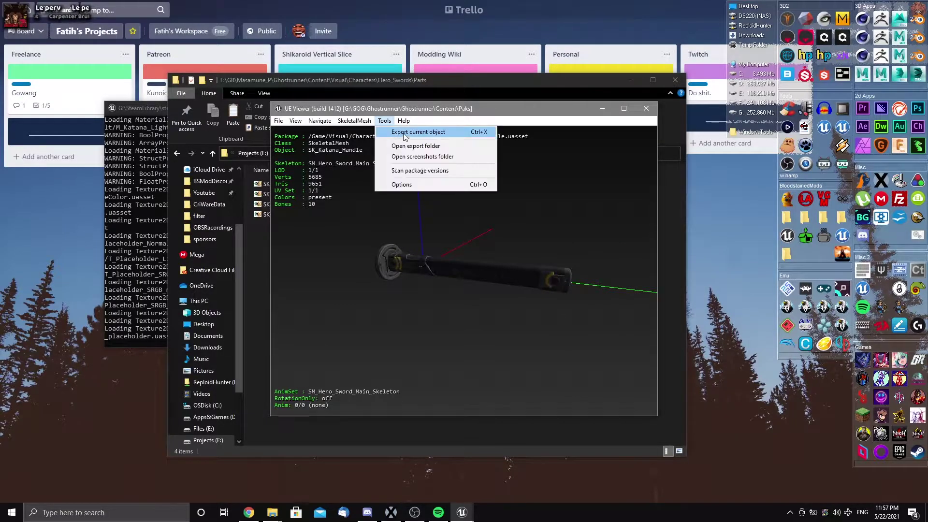
pyautogui.click(404, 134)
pyautogui.click(492, 348)
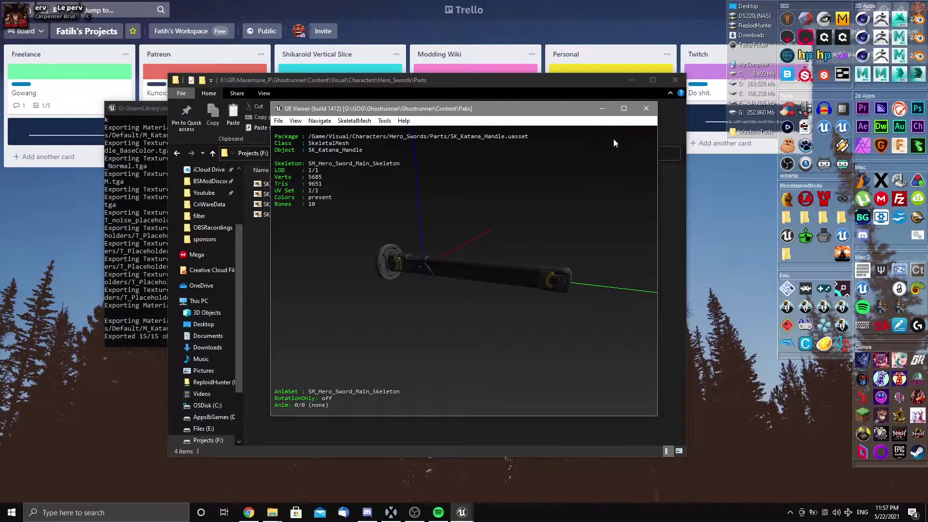
# - Close UE Viewer and browse F:\GR\Extracted in Explorer, peeking into the Engine folder
pyautogui.click(646, 108)
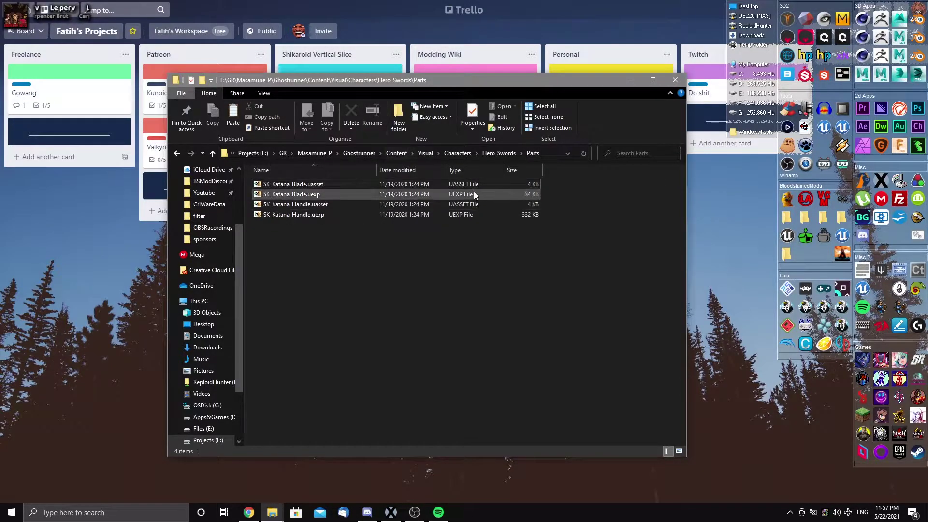
pyautogui.click(285, 153)
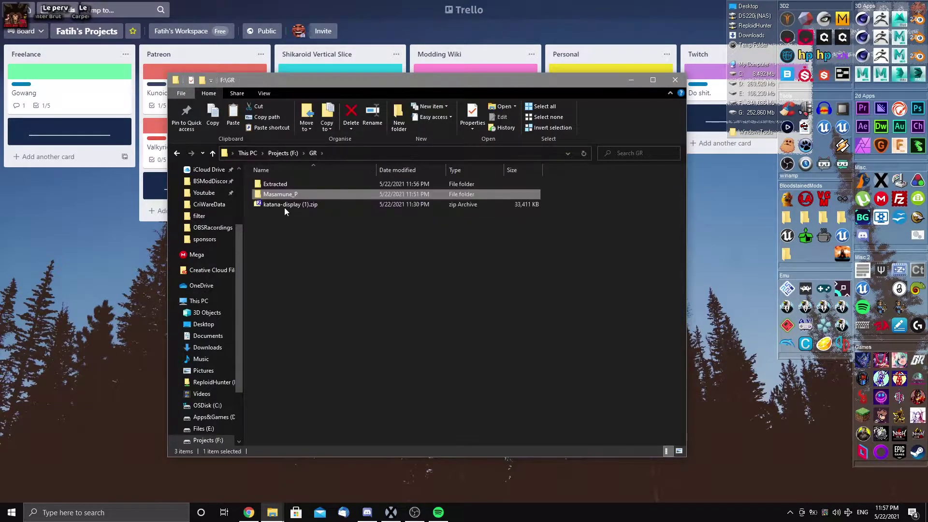
pyautogui.doubleClick(274, 183)
pyautogui.click(274, 184)
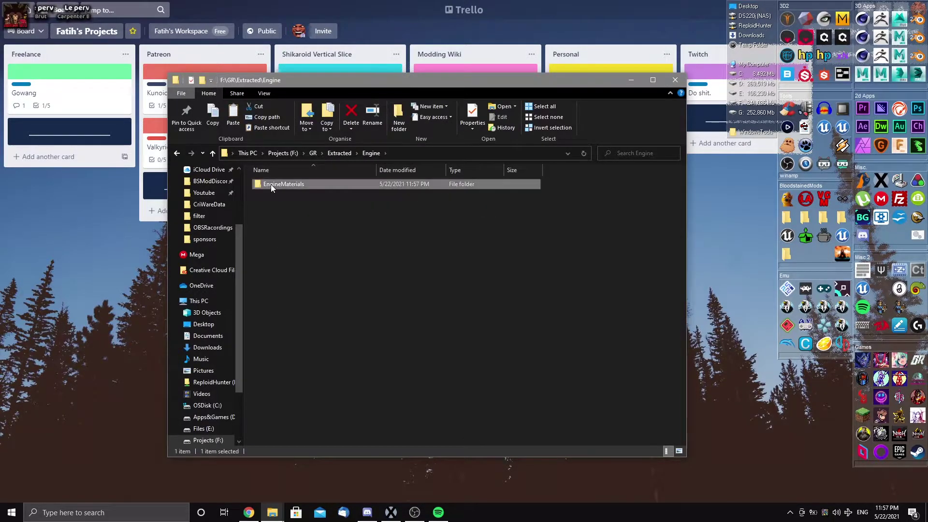
pyautogui.doubleClick(271, 184)
pyautogui.hotkey('alt', 'Left')
pyautogui.hotkey('alt', 'Left')
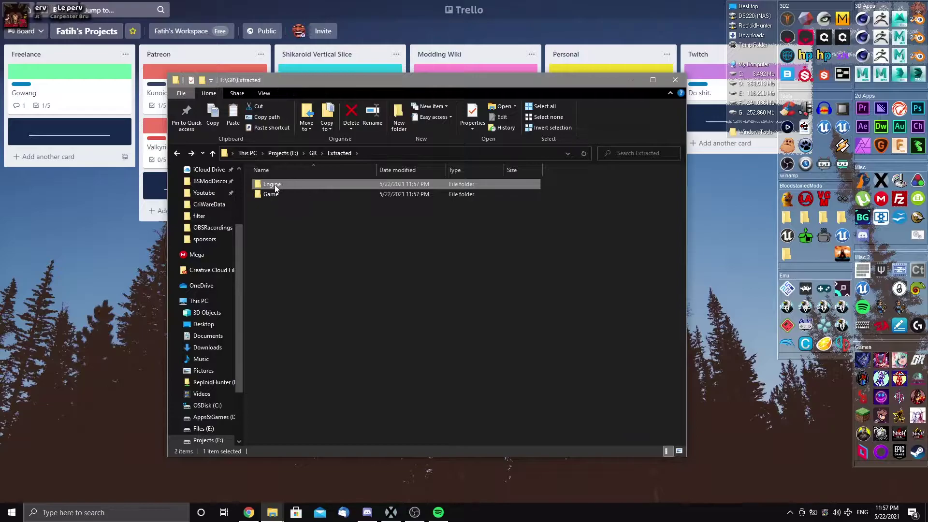
# - Explore Game\Visual\_Materials and its texture placeholders, then back out toward Visual
pyautogui.doubleClick(286, 193)
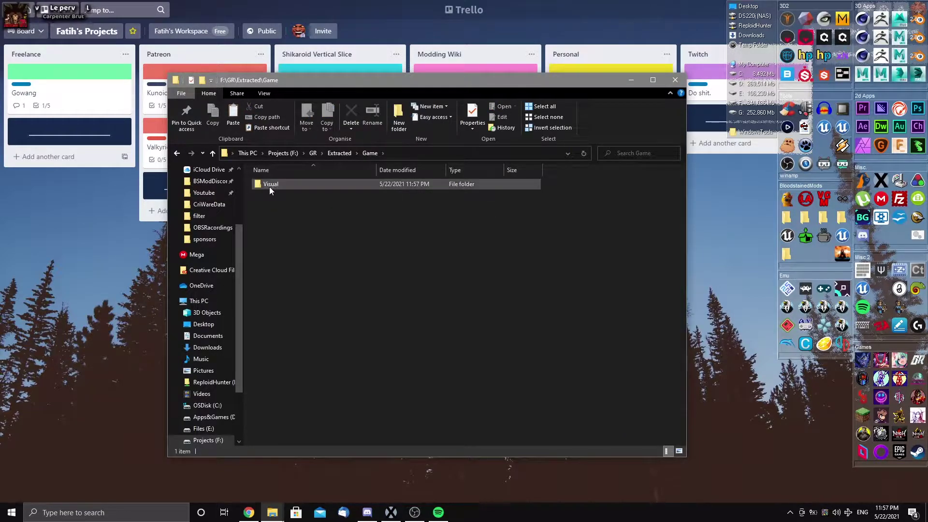
pyautogui.doubleClick(269, 186)
pyautogui.doubleClick(279, 186)
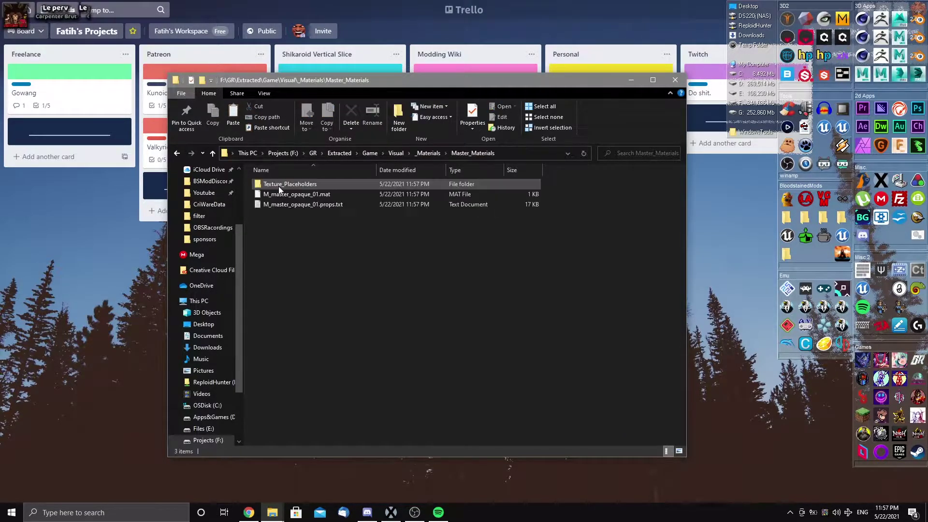
pyautogui.doubleClick(279, 187)
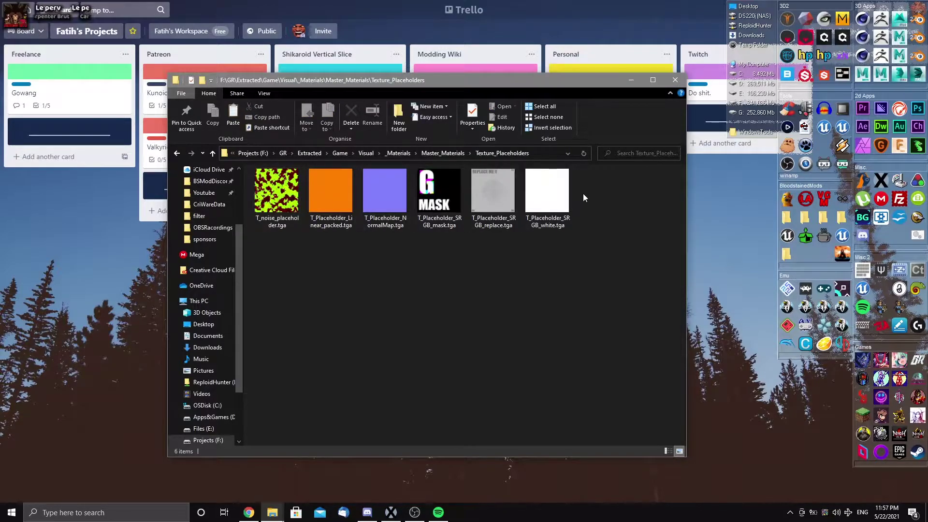
pyautogui.hotkey('alt', 'Left')
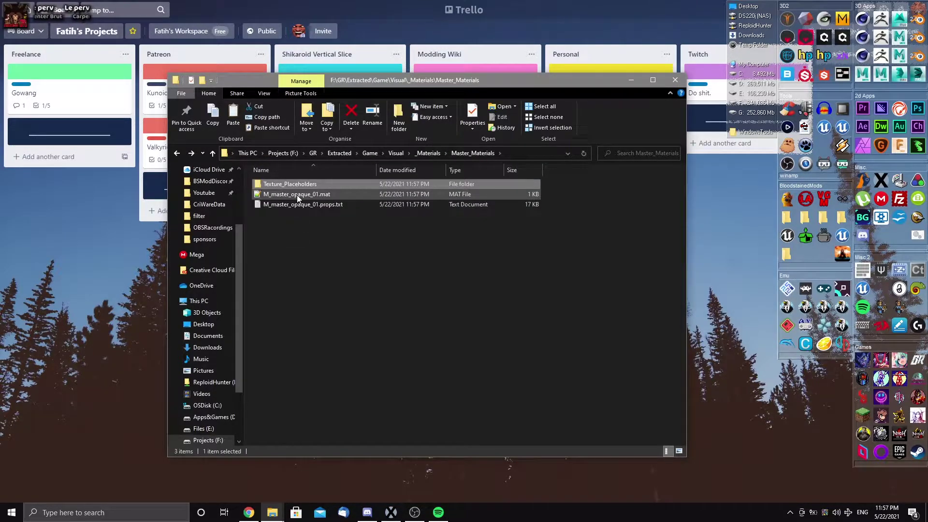
pyautogui.hotkey('alt', 'Left')
pyautogui.hotkey('alt', 'Left')
# - Look through Characters' FFP_View_Models\Weapons and Hero_Swords\Mat folders
pyautogui.doubleClick(282, 194)
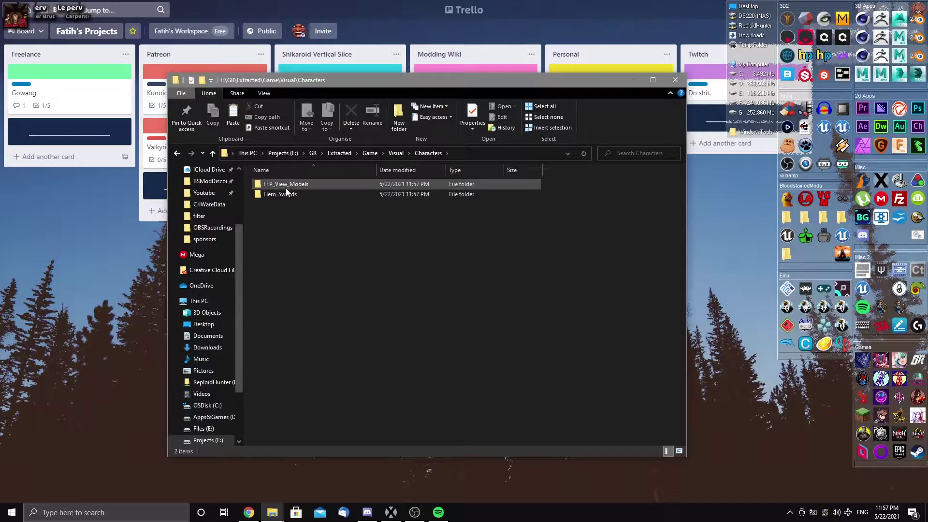
pyautogui.doubleClick(300, 185)
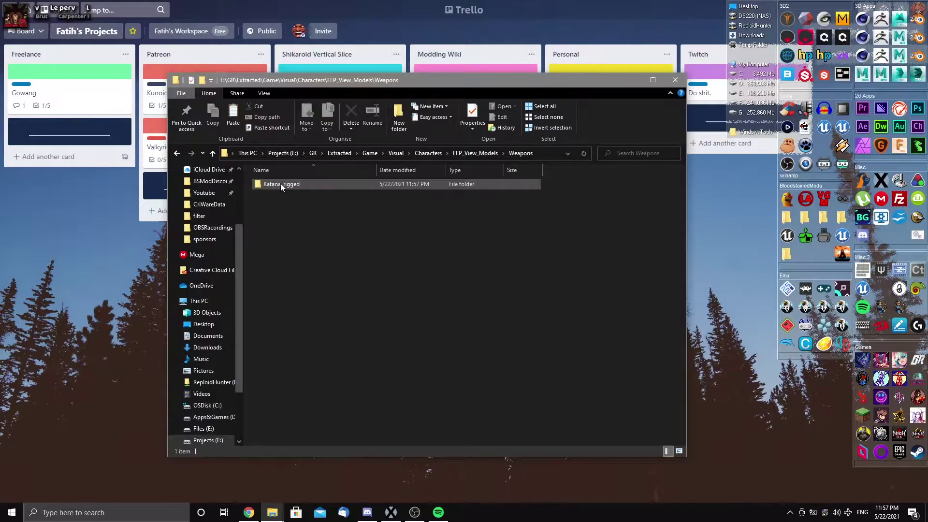
pyautogui.click(281, 184)
pyautogui.doubleClick(282, 184)
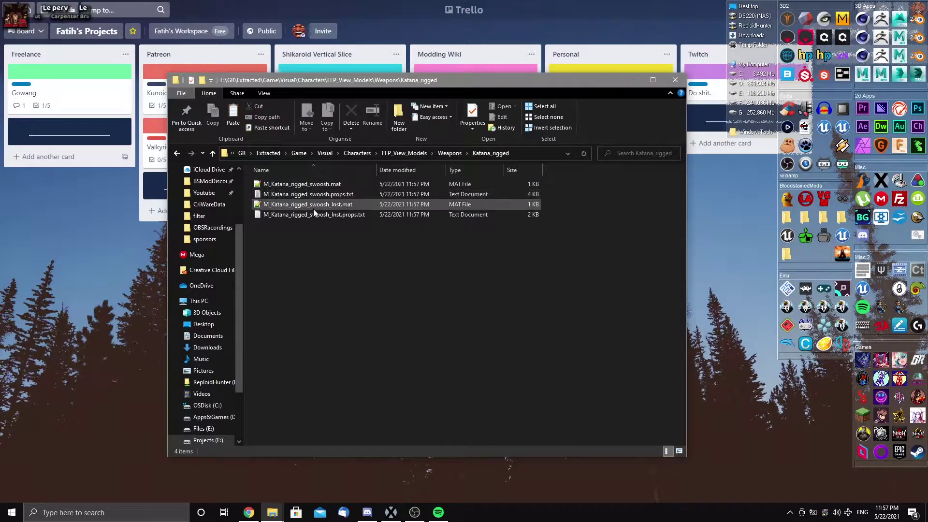
pyautogui.hotkey('alt', 'Left')
pyautogui.hotkey('alt', 'Left')
pyautogui.hotkey('alt', 'Left')
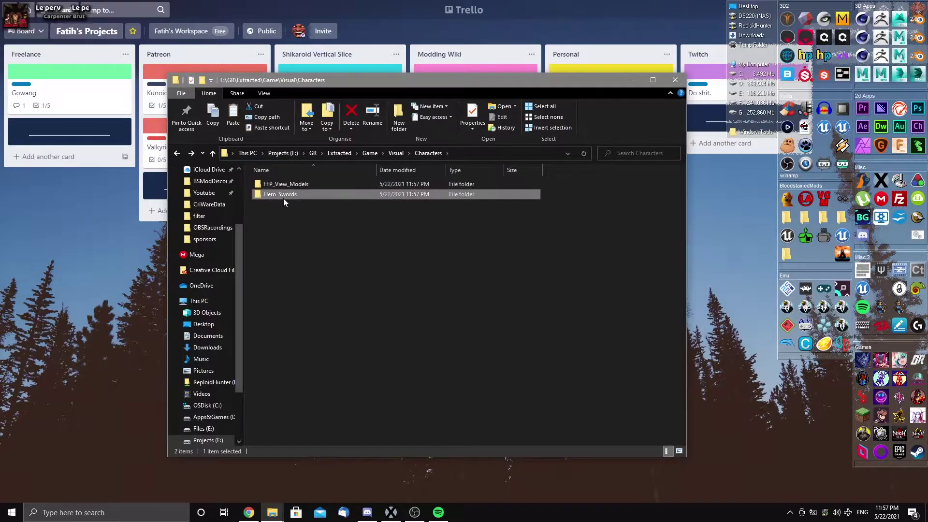
pyautogui.doubleClick(283, 195)
pyautogui.doubleClick(289, 184)
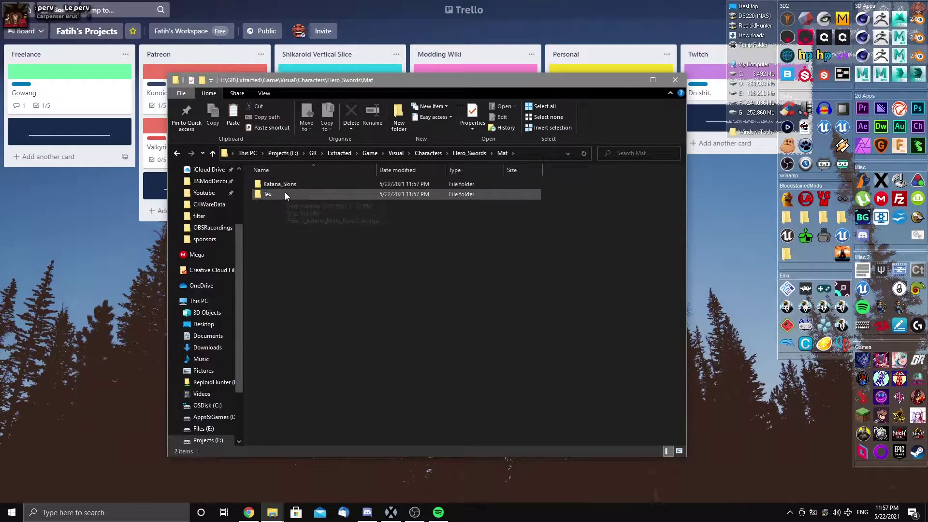
pyautogui.hotkey('alt', 'Left')
# - Find the katana .psk files in Hero_Swords\Parts and launch 3ds Max 2016
pyautogui.doubleClick(279, 195)
pyautogui.click(284, 193)
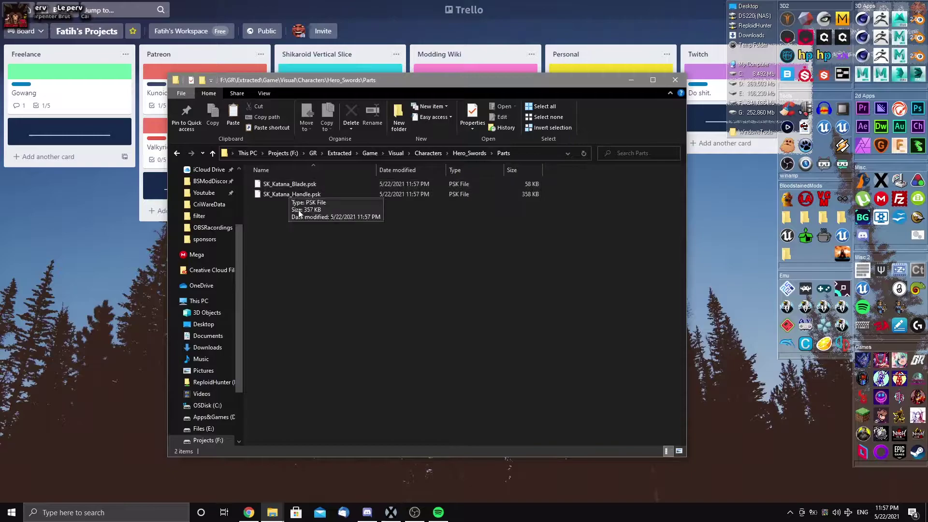
pyautogui.click(407, 249)
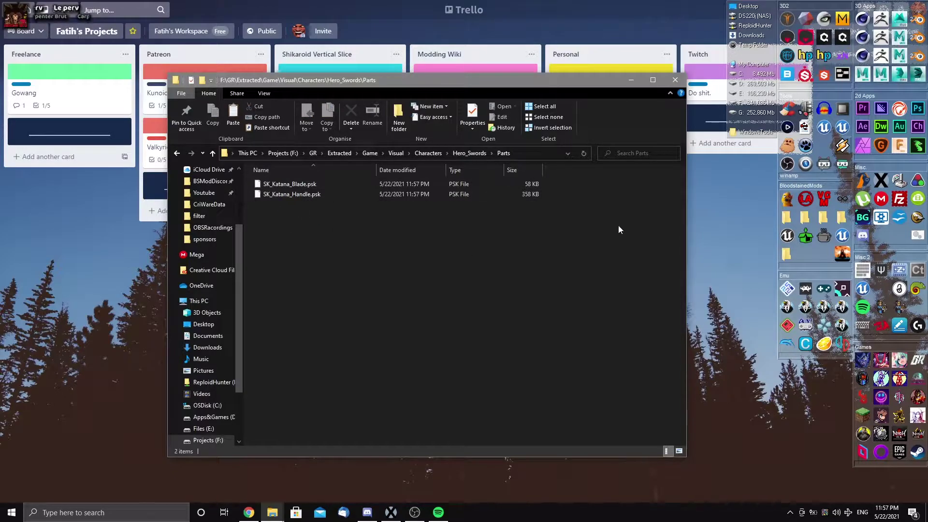
pyautogui.doubleClick(900, 74)
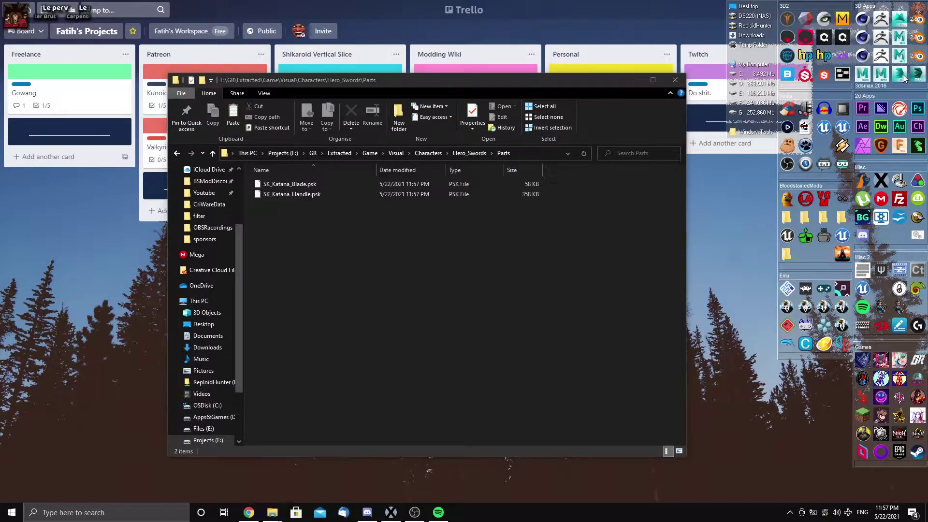
pyautogui.click(333, 231)
# - Bring 3ds Max forward, close the RE2R mod script window, and move the ActorX importer aside
pyautogui.press('BackSpace')
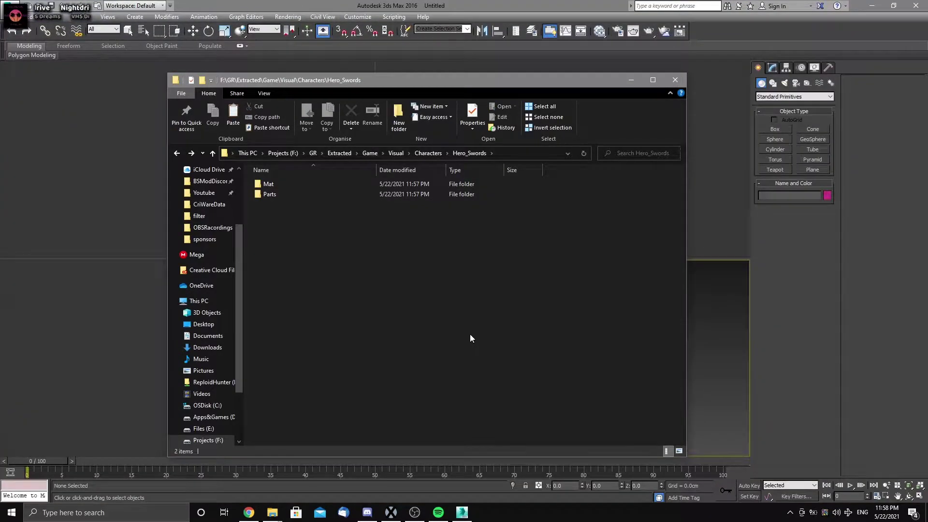
pyautogui.click(485, 13)
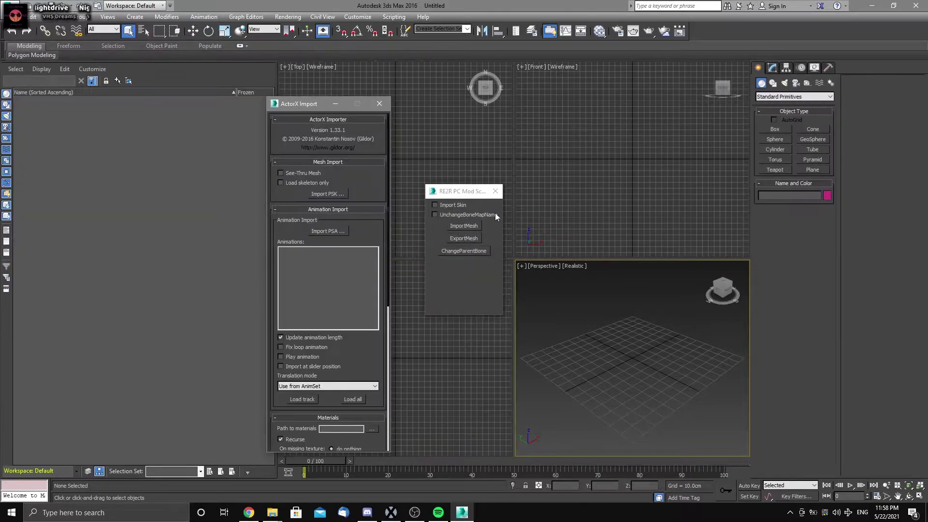
pyautogui.click(496, 192)
pyautogui.moveTo(301, 106); pyautogui.dragTo(343, 93)
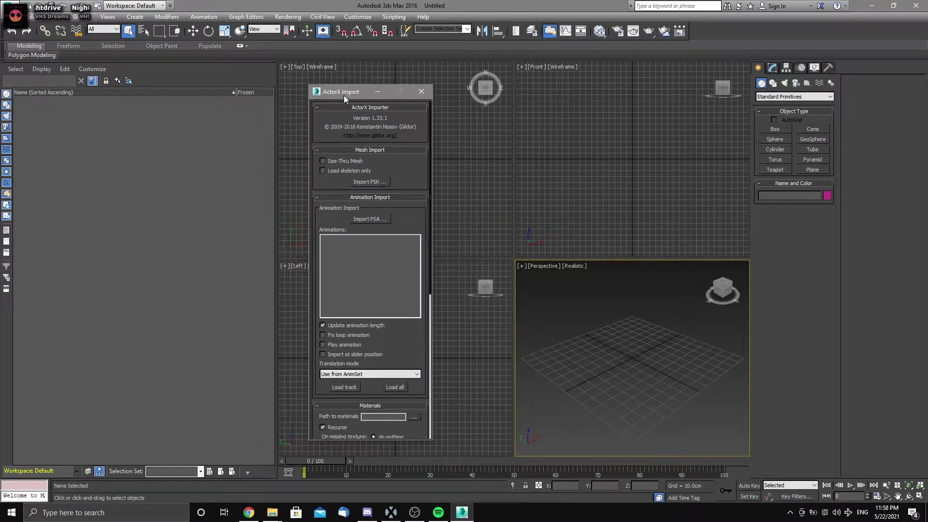
# - Start an ActorX PSK import and browse to F:\GR\Extracted\Game
pyautogui.click(377, 183)
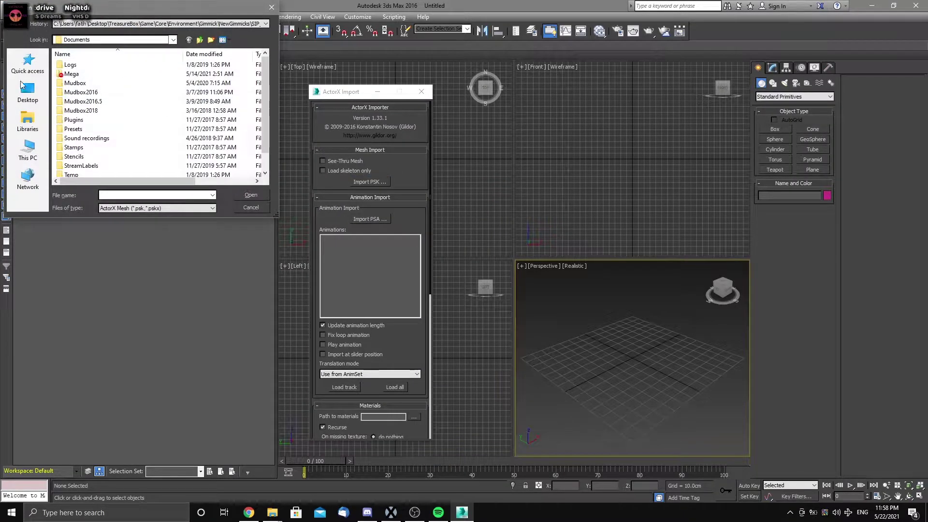
pyautogui.click(27, 149)
pyautogui.scroll(-3, 119, 155)
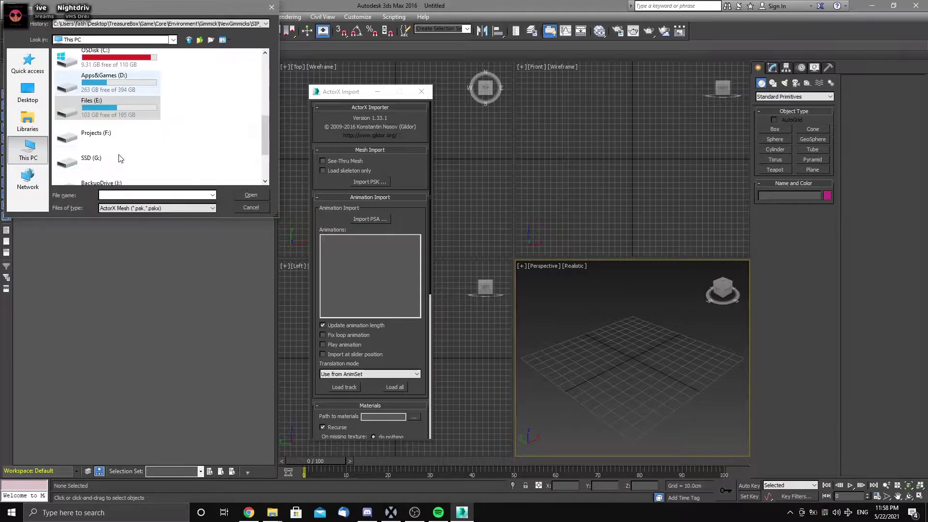
pyautogui.doubleClick(101, 139)
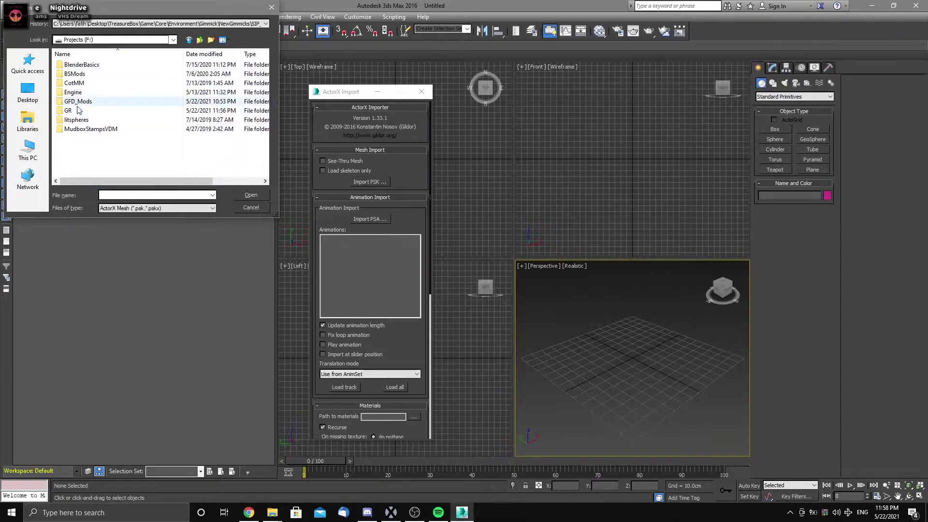
pyautogui.doubleClick(79, 111)
pyautogui.doubleClick(78, 65)
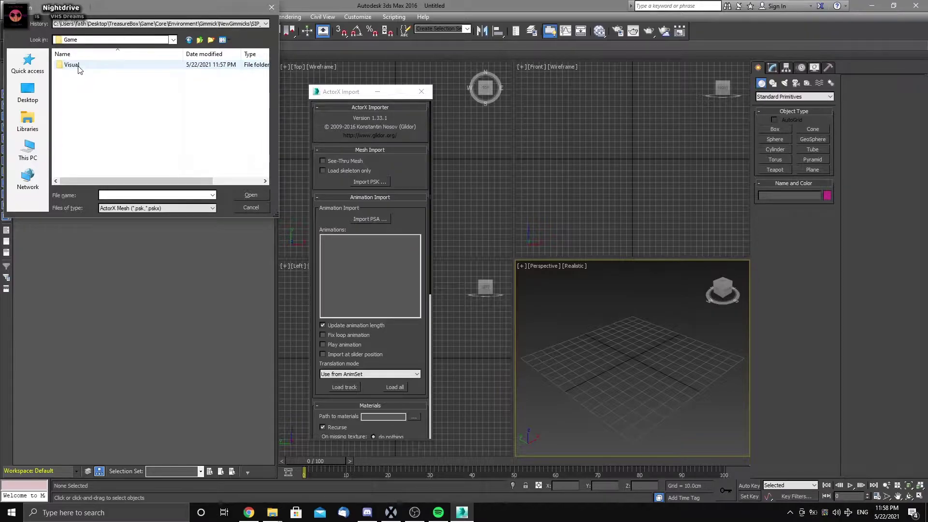
pyautogui.doubleClick(79, 67)
# - Import SK_Katana_Blade.psk from Visual\Hero_Swords\Parts and orbit to inspect it
pyautogui.doubleClick(72, 65)
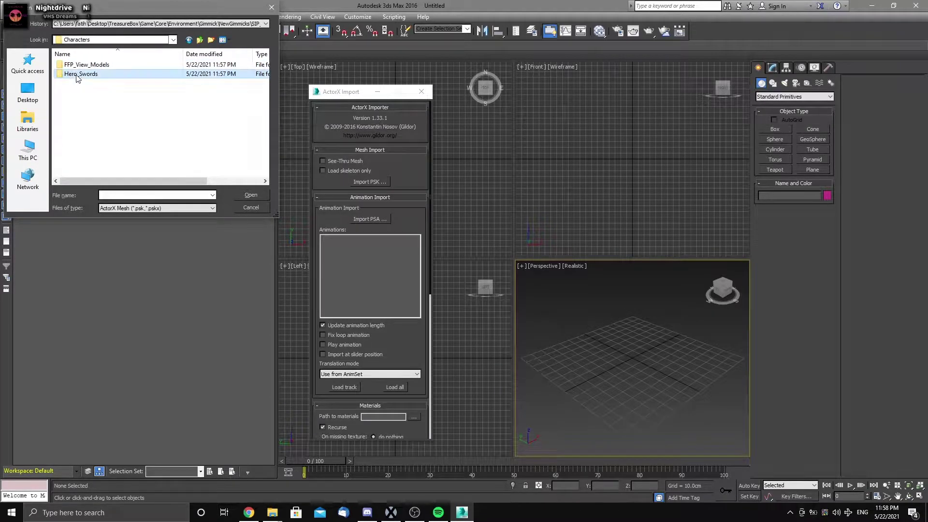
pyautogui.doubleClick(72, 74)
pyautogui.doubleClick(70, 73)
pyautogui.click(94, 65)
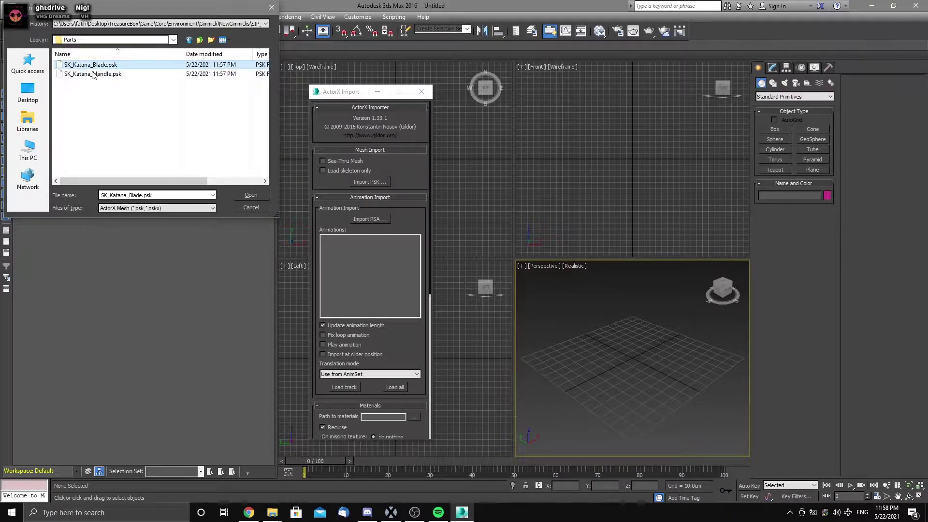
pyautogui.click(92, 64)
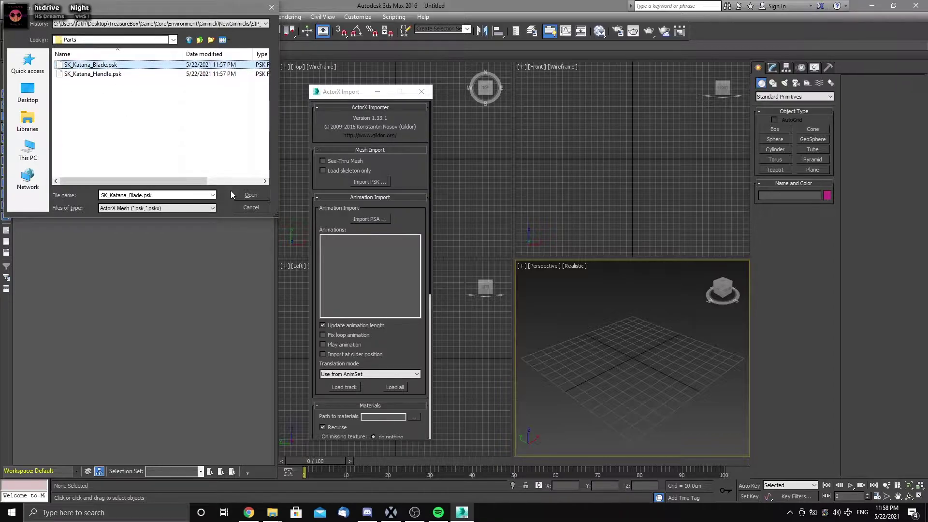
pyautogui.click(256, 195)
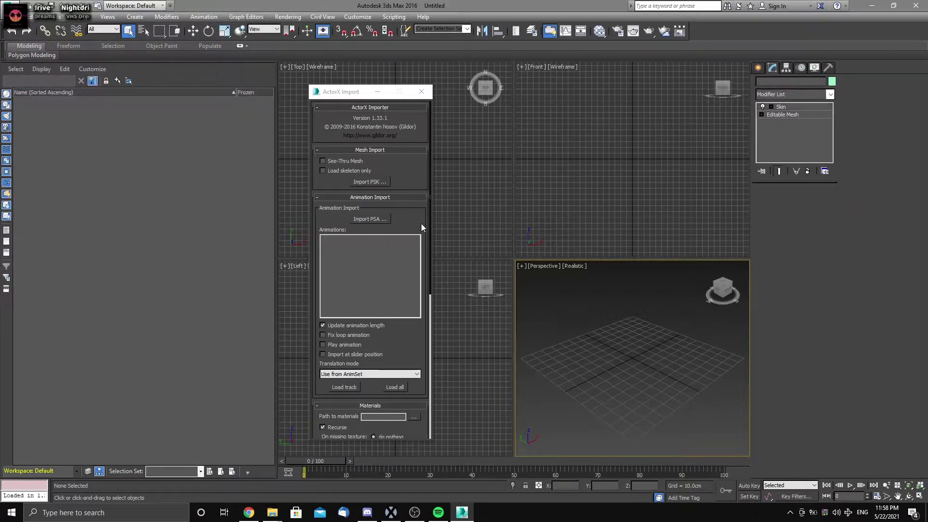
pyautogui.keyDown('alt'); pyautogui.moveTo(600, 318); pyautogui.dragTo(633, 310, button='middle'); pyautogui.keyUp('alt')
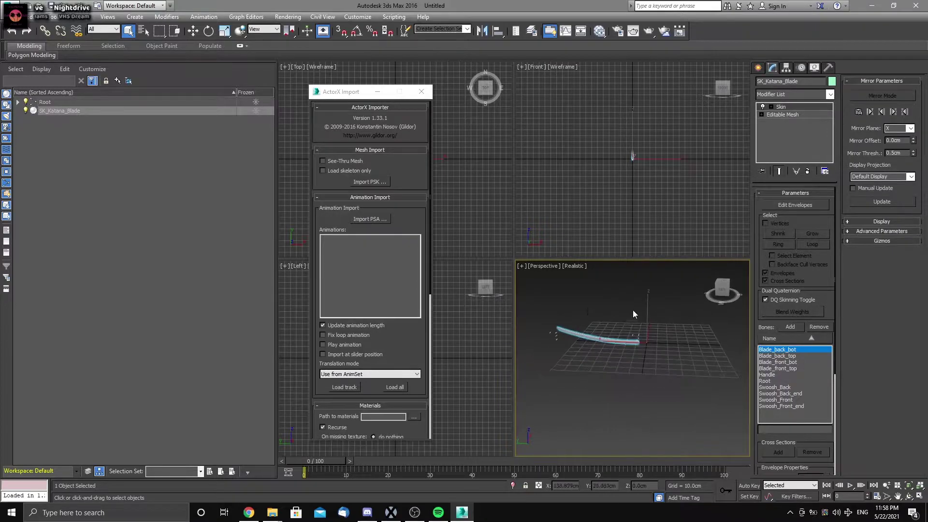
# - Start an FBX export of the scene and browse to F:\GR\Extracted
pyautogui.click(15, 15)
pyautogui.moveTo(34, 164)
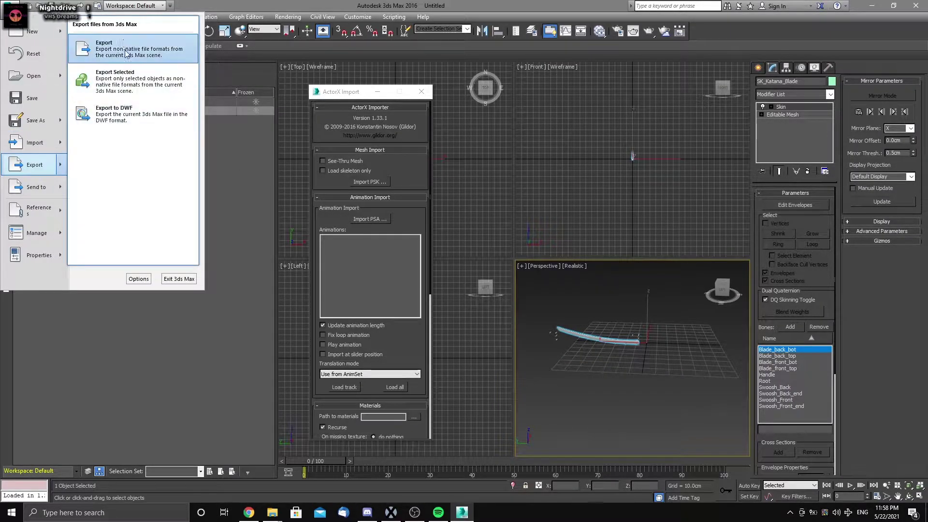
pyautogui.click(116, 48)
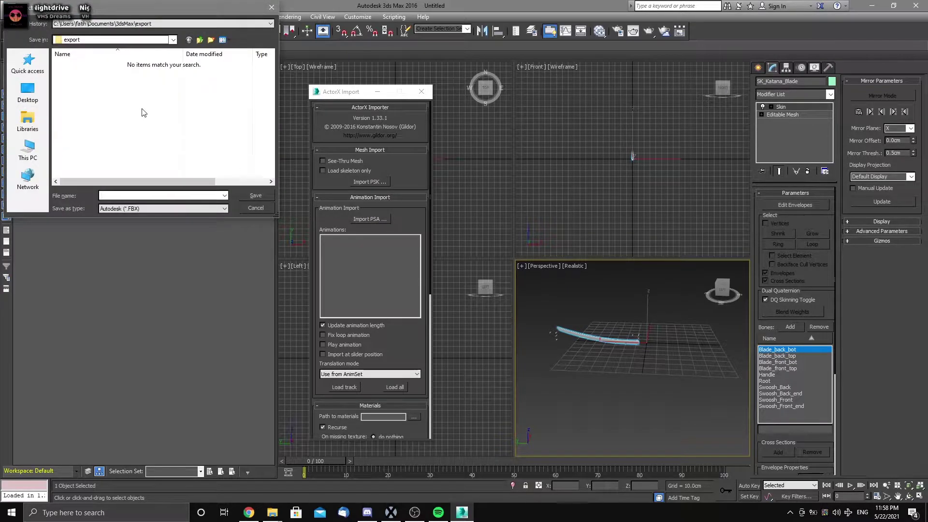
pyautogui.click(27, 147)
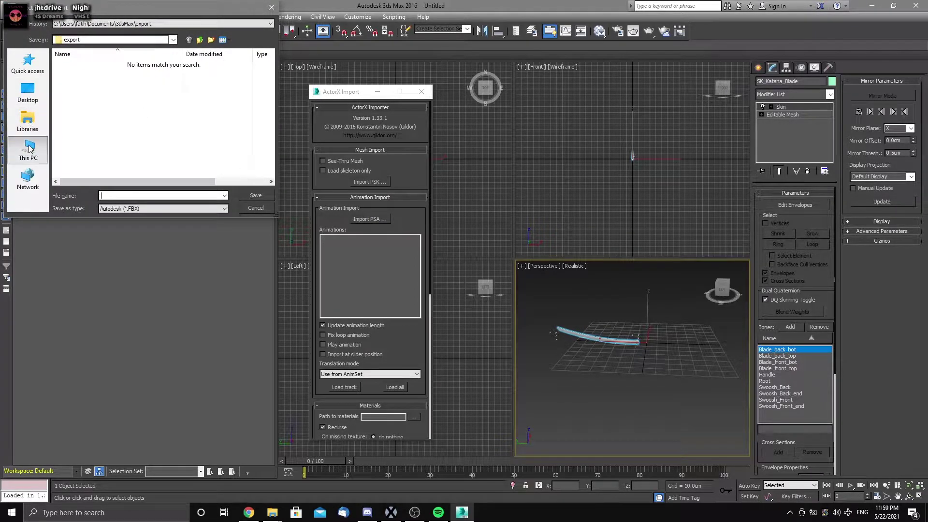
pyautogui.scroll(-2, 88, 155)
pyautogui.scroll(-3, 88, 155)
pyautogui.doubleClick(82, 114)
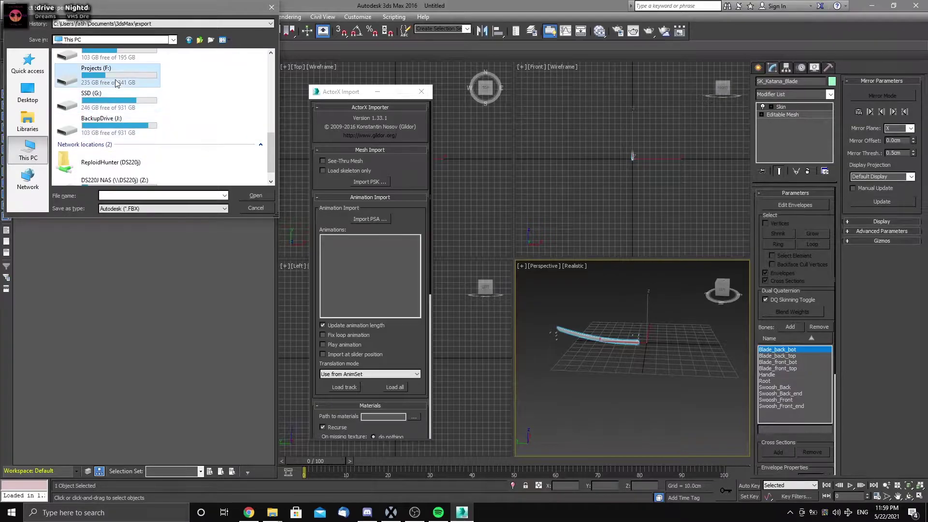
pyautogui.doubleClick(68, 111)
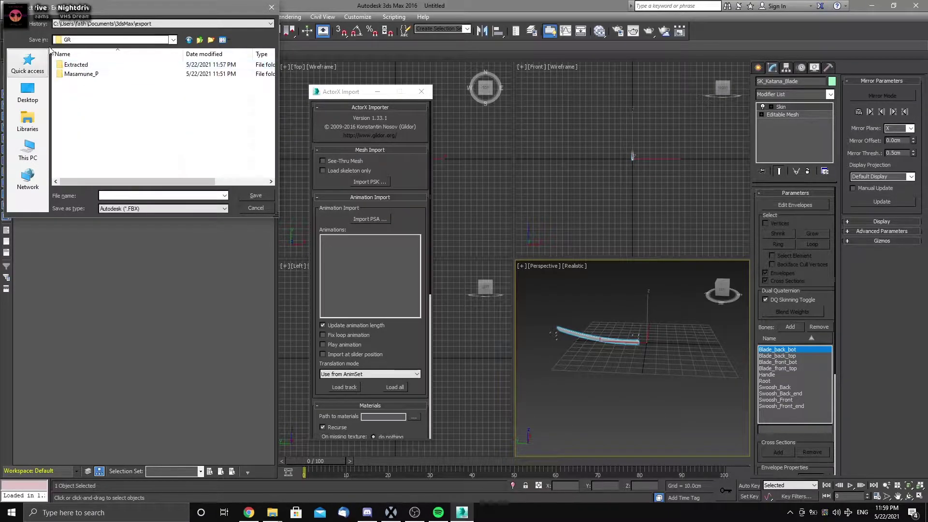
pyautogui.doubleClick(114, 64)
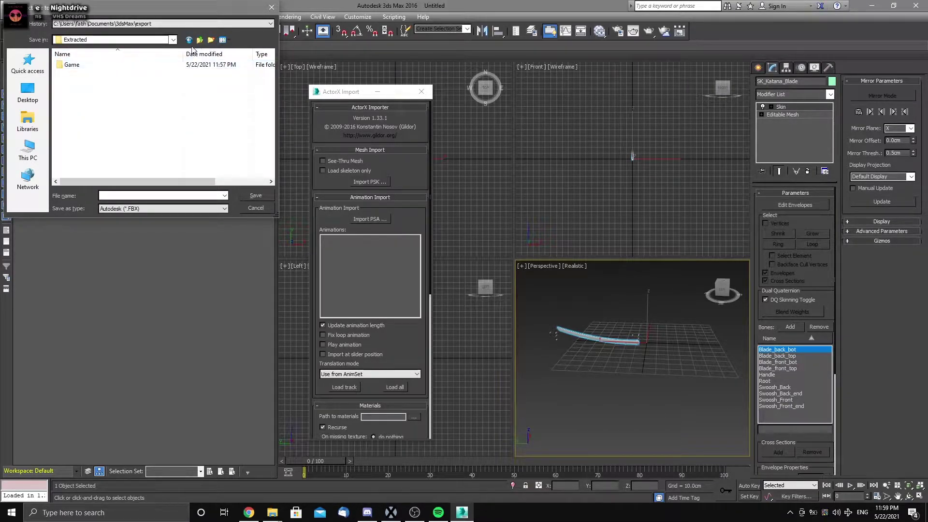
# - Create a ConvertedFBX folder and export SK_Katana_Blade there as FBX
pyautogui.hotkey('ctrl', 'shift', 'n')
pyautogui.write('ConvertedFBX')
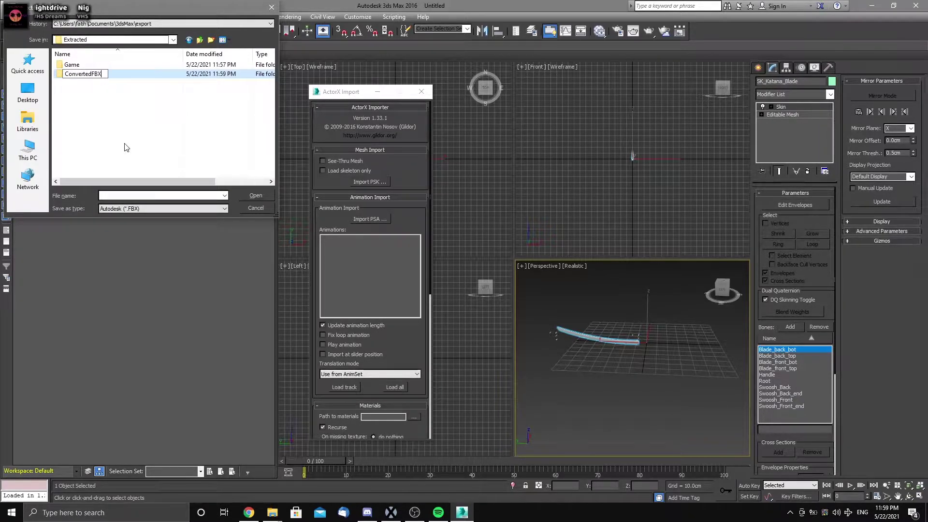
pyautogui.press('Return')
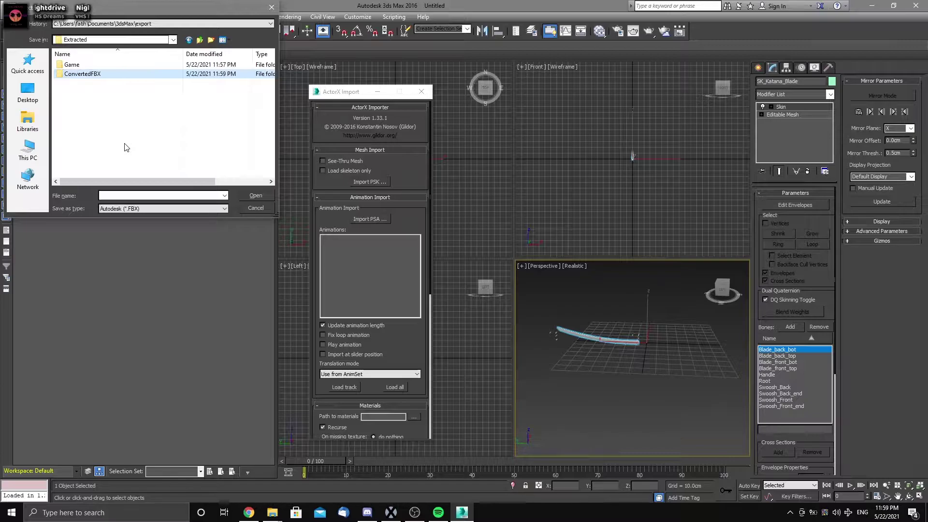
pyautogui.doubleClick(79, 74)
pyautogui.write('SK_Katana_Blad')
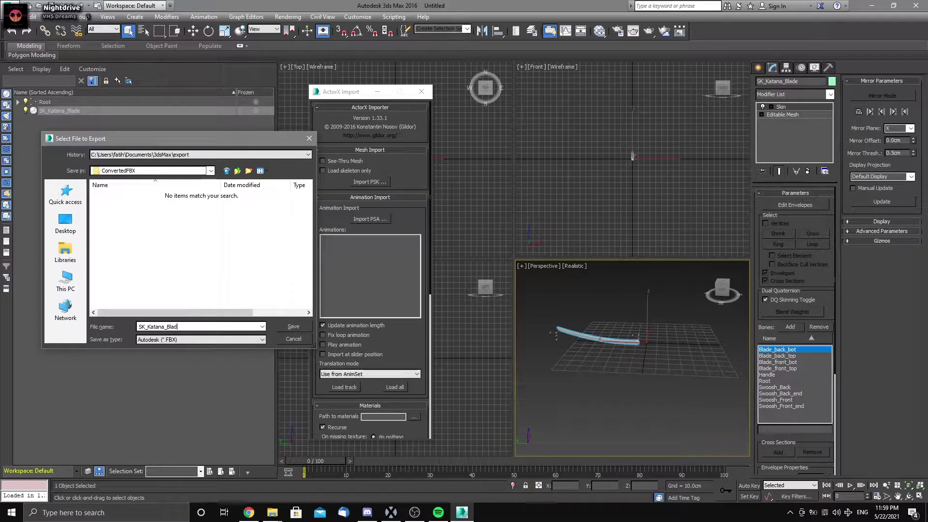
pyautogui.press('Return')
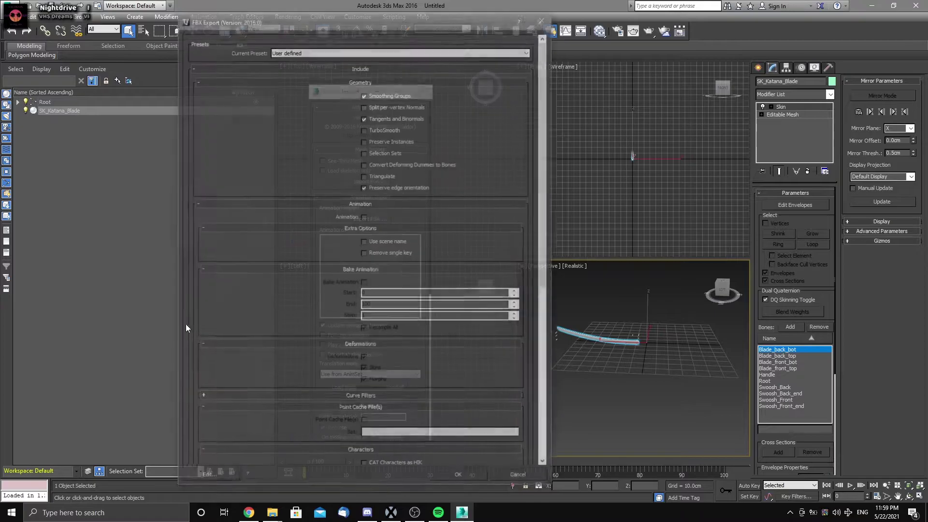
pyautogui.scroll(-6, 328, 285)
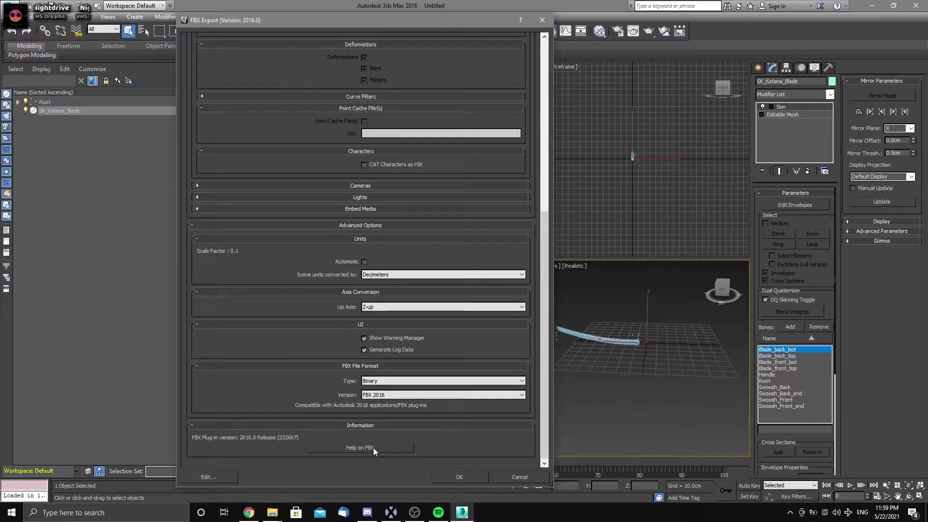
pyautogui.click(460, 477)
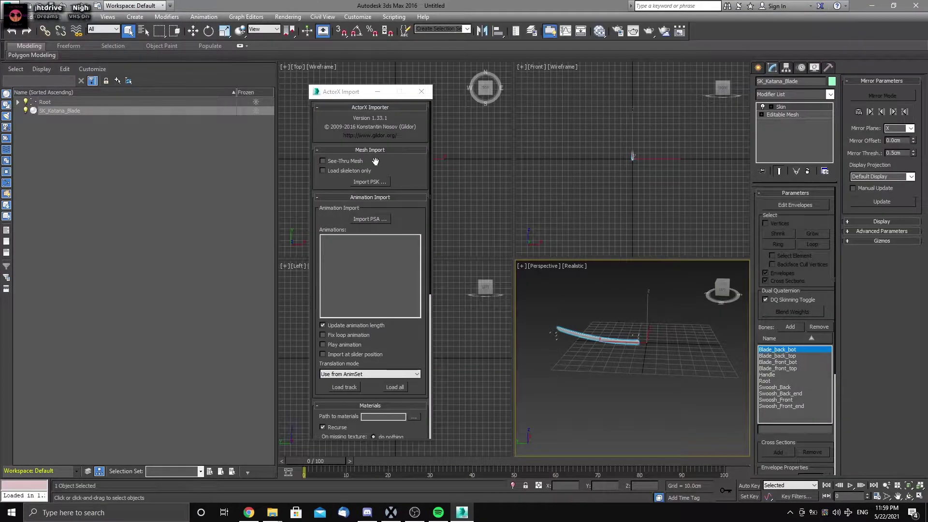
# - Reset 3ds Max to an empty scene, discarding the blade scene
pyautogui.click(369, 182)
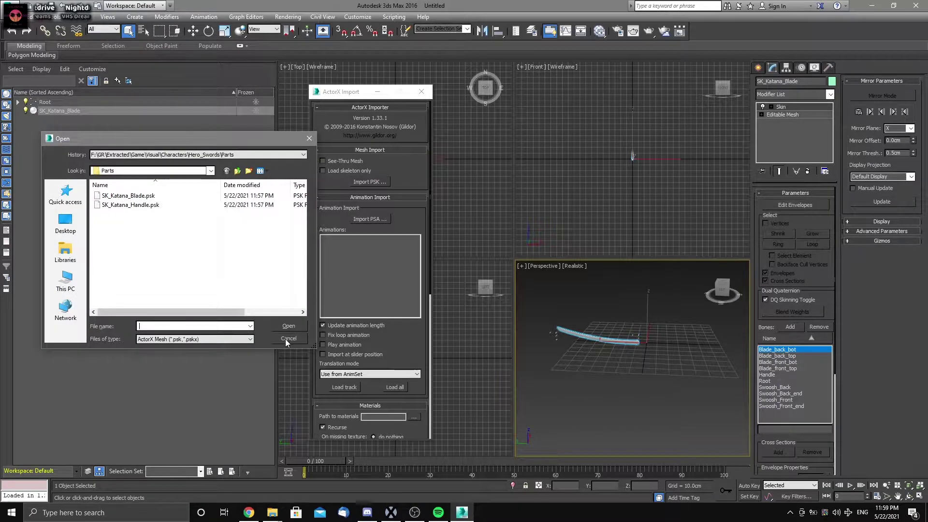
pyautogui.click(289, 338)
pyautogui.click(15, 14)
pyautogui.click(19, 75)
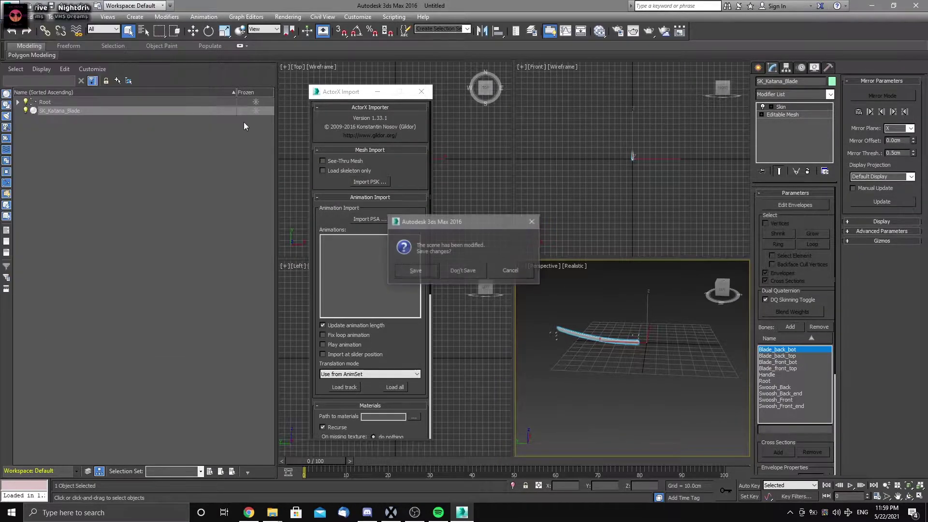
pyautogui.click(462, 270)
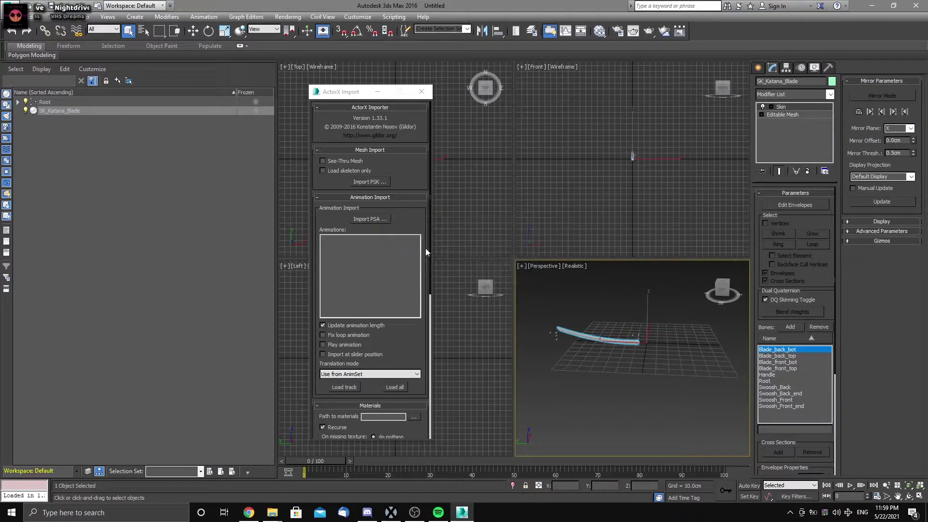
# - Import SK_Katana_Handle.psk through ActorX
pyautogui.click(375, 181)
pyautogui.click(141, 206)
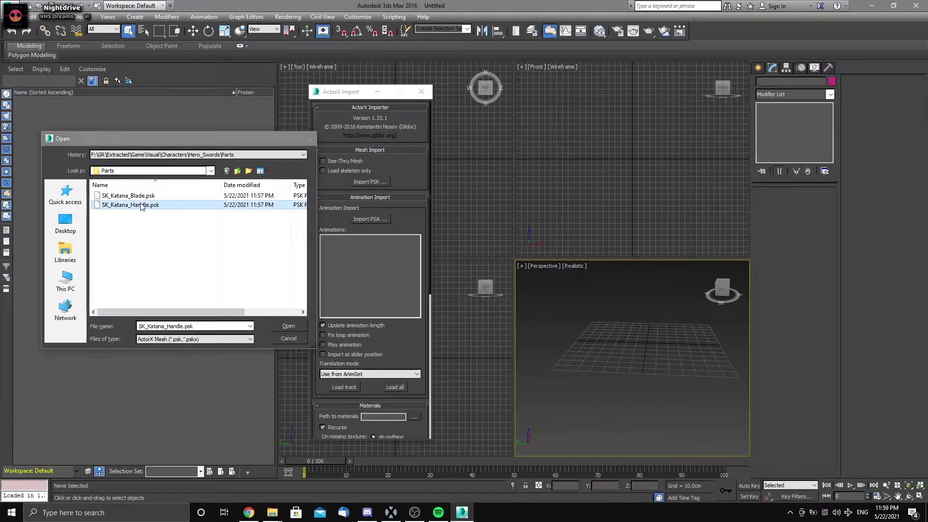
pyautogui.doubleClick(141, 206)
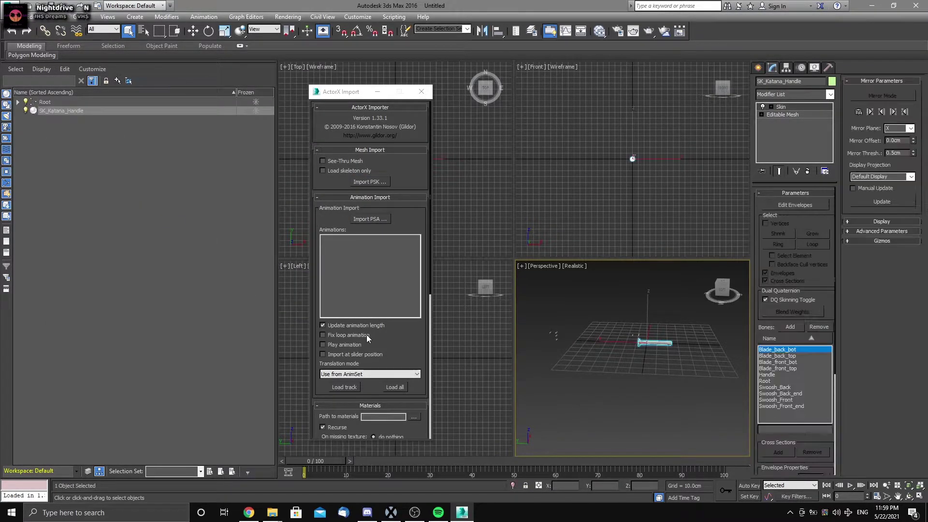
# - Export the handle as SK_Katana_Handle FBX into ConvertedFBX, then close ActorX and 3ds Max
pyautogui.click(15, 14)
pyautogui.click(38, 167)
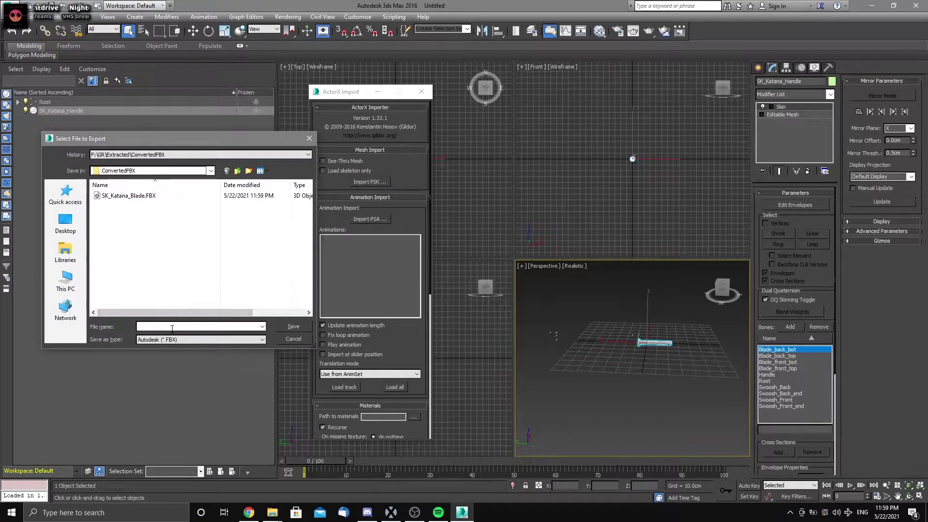
pyautogui.write('SK_Ka')
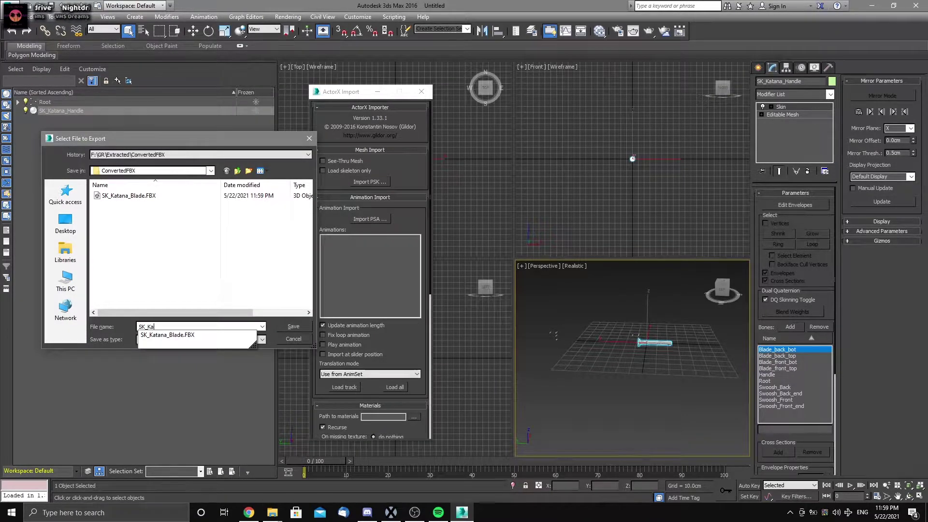
pyautogui.write('tana_Handle')
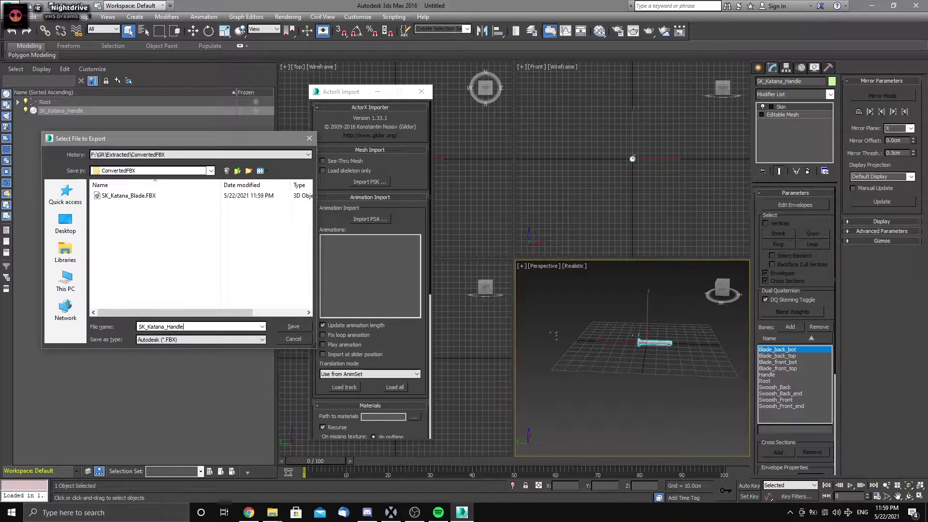
pyautogui.press('Return')
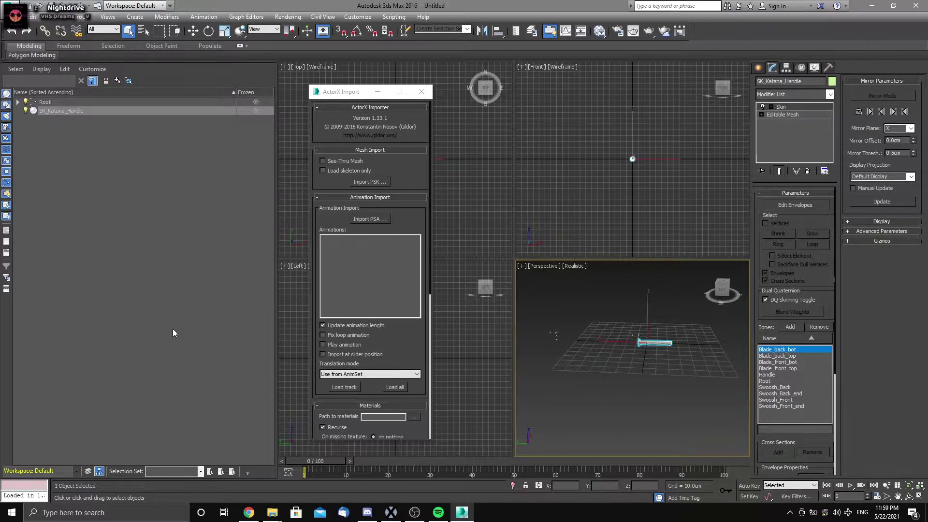
pyautogui.scroll(-5, 367, 184)
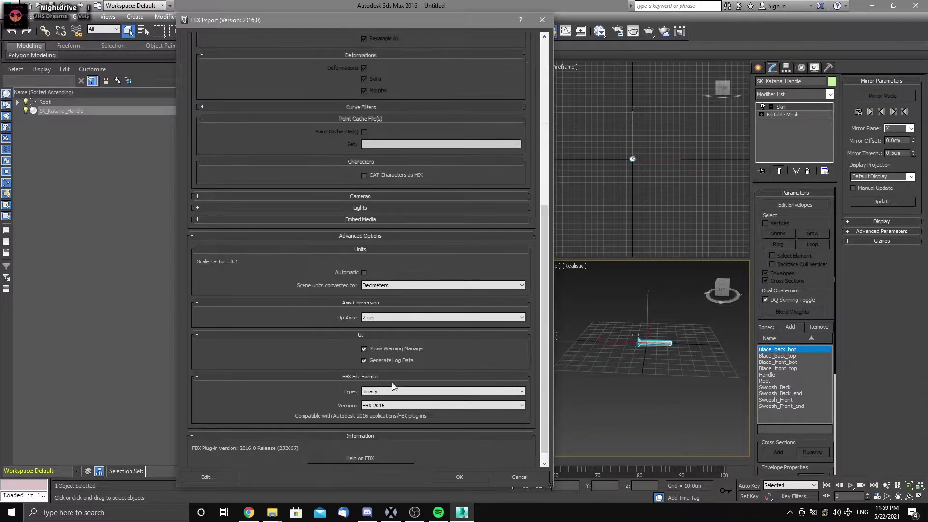
pyautogui.scroll(-2, 350, 384)
pyautogui.click(459, 478)
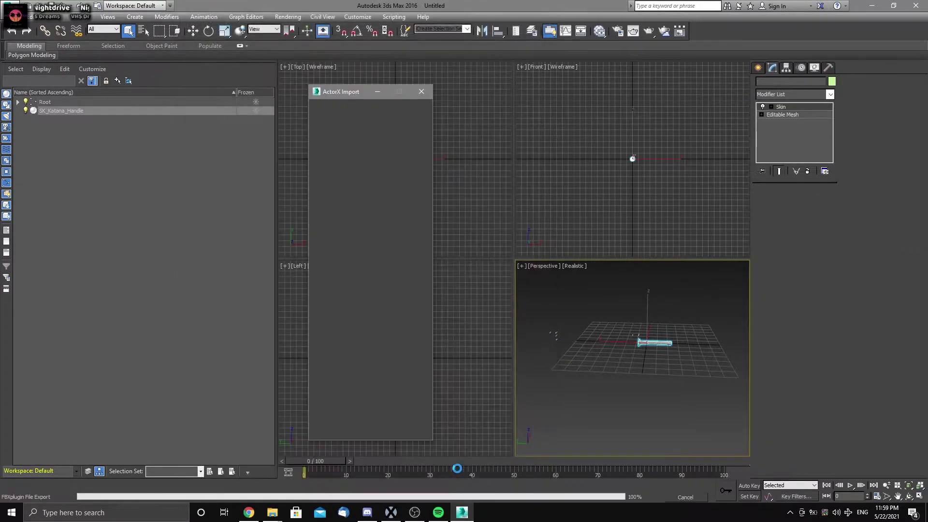
pyautogui.click(422, 91)
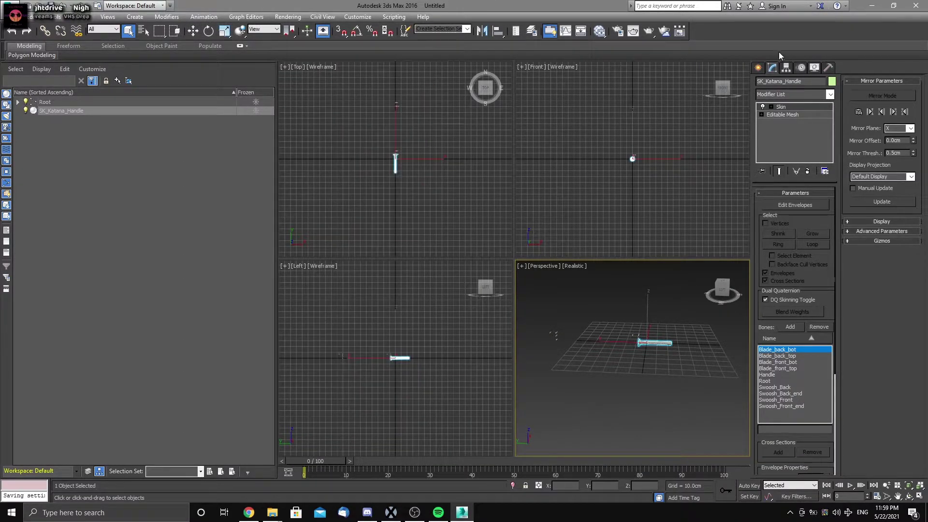
pyautogui.click(912, 9)
# - Quit 3ds Max without saving and bring the Hero_Swords Explorer window back
pyautogui.click(475, 272)
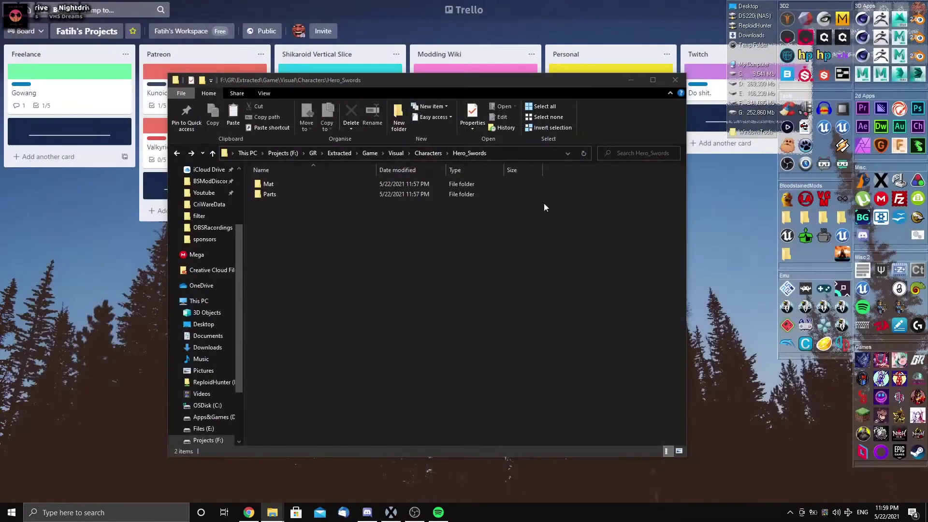
pyautogui.click(632, 80)
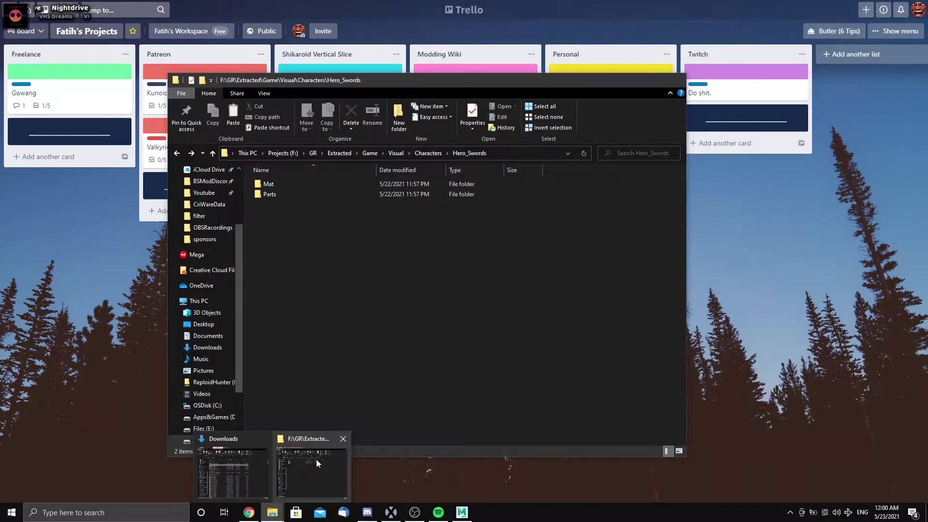
pyautogui.click(316, 459)
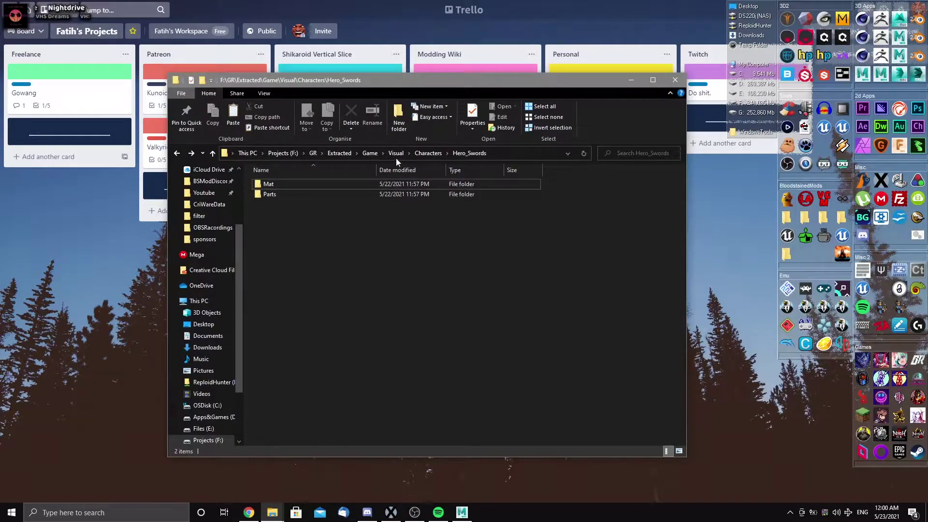
# - Open ConvertedFBX, select both katana FBX files, and switch to Maya
pyautogui.click(371, 153)
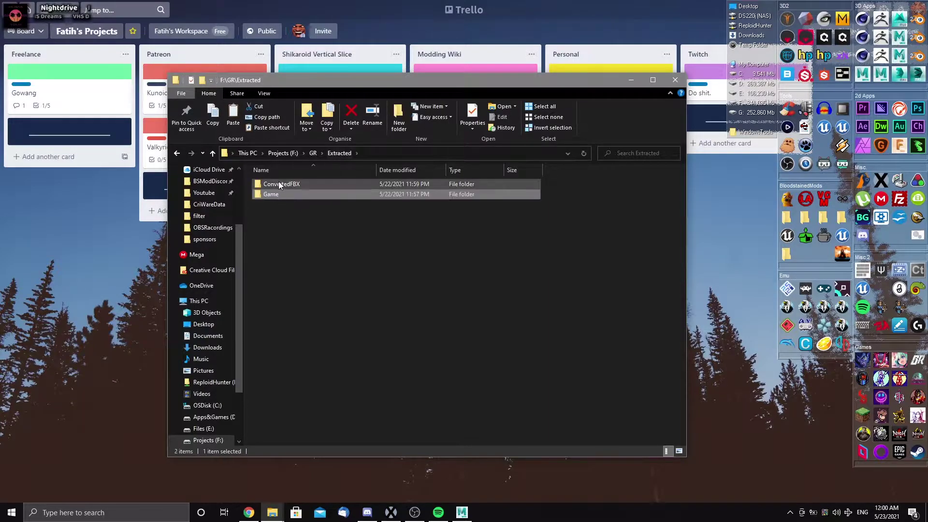
pyautogui.doubleClick(278, 183)
pyautogui.moveTo(332, 222); pyautogui.dragTo(271, 186)
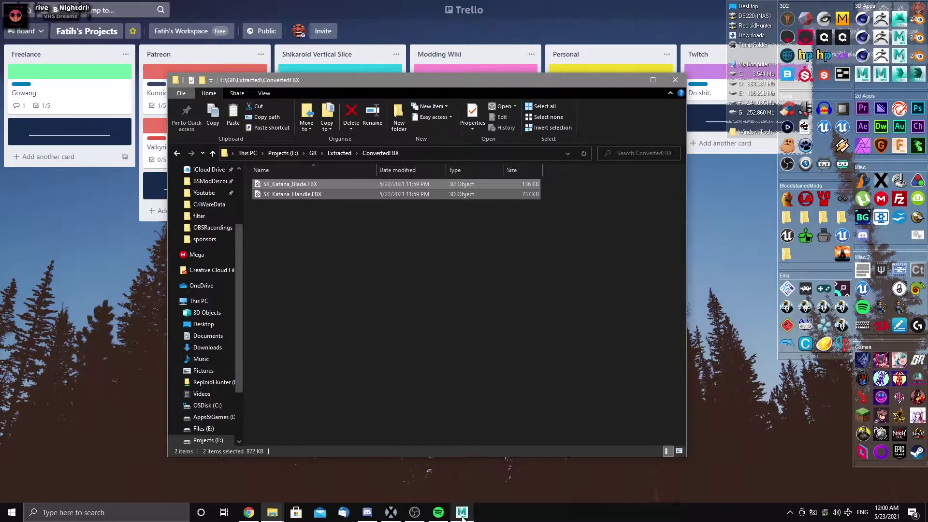
pyautogui.moveTo(491, 79)
pyautogui.mouseDown()
pyautogui.moveTo(790, 86)
pyautogui.moveTo(715, 85)
pyautogui.mouseUp()
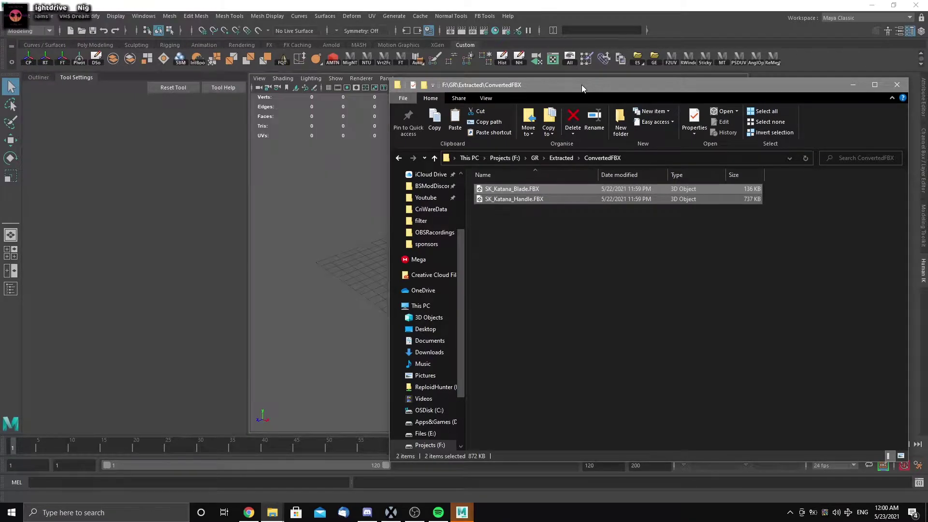
pyautogui.click(384, 174)
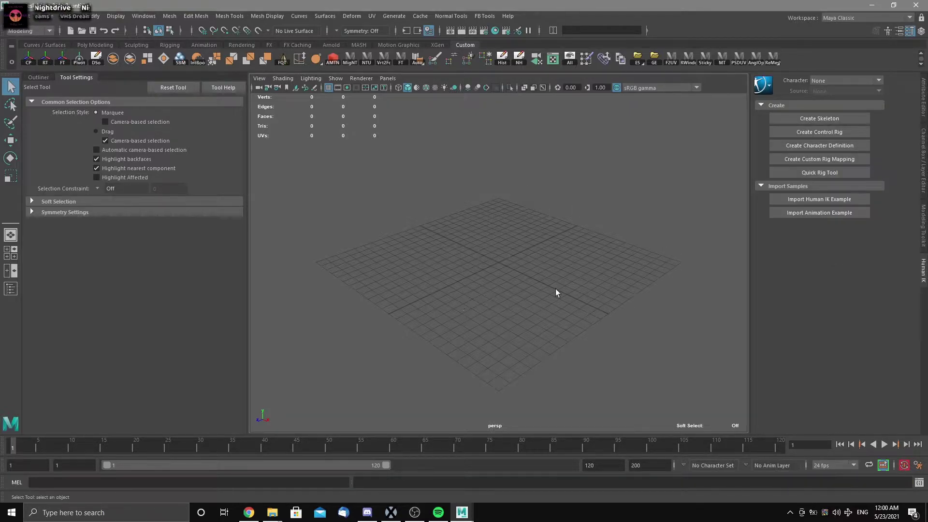
# - Import SK_Katana_Handle.FBX from the ConvertedFBX folder into the viewport and orbit around it
pyautogui.keyDown('alt'); pyautogui.moveTo(593, 272); pyautogui.dragTo(543, 298); pyautogui.keyUp('alt')
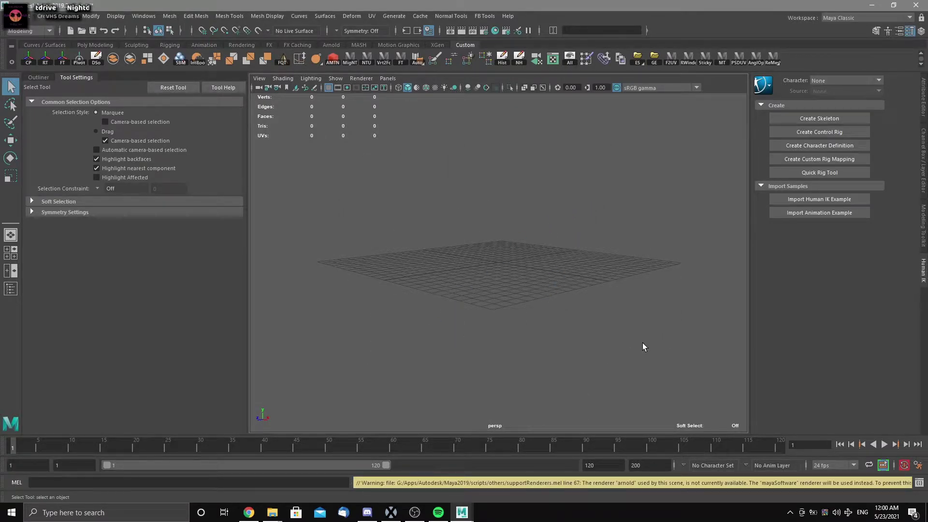
pyautogui.moveTo(522, 304)
pyautogui.keyDown('alt'); pyautogui.mouseDown()
pyautogui.moveTo(555, 243)
pyautogui.moveTo(454, 310)
pyautogui.mouseUp(); pyautogui.keyUp('alt')
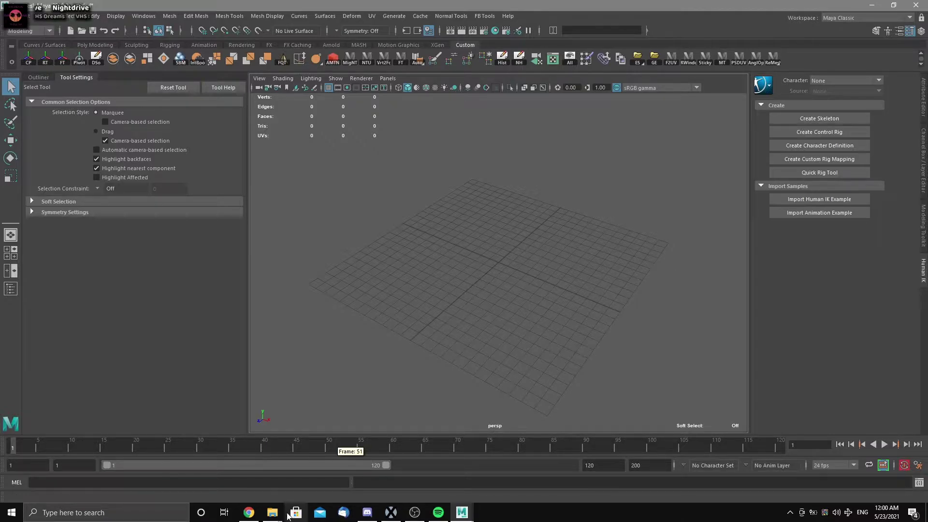
pyautogui.click(300, 492)
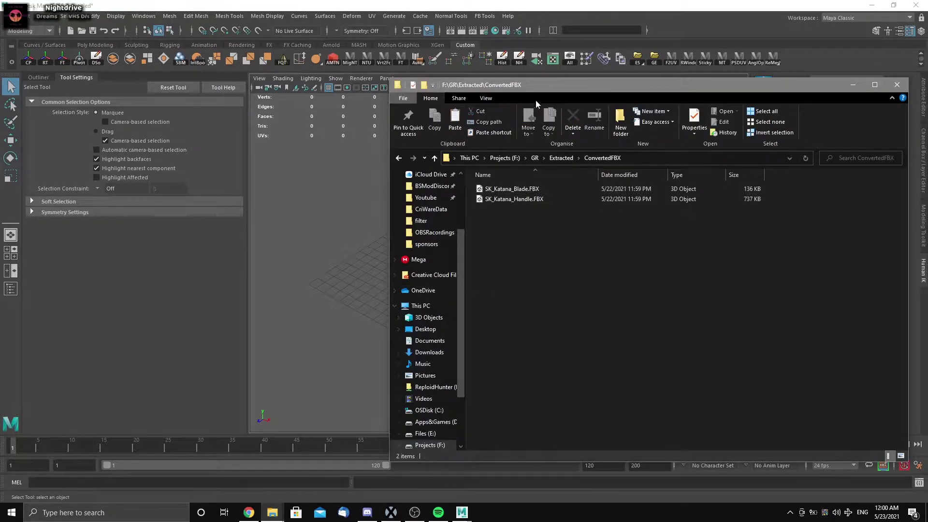
pyautogui.moveTo(536, 86); pyautogui.dragTo(702, 128)
pyautogui.click(662, 241)
pyautogui.moveTo(662, 240); pyautogui.dragTo(500, 285)
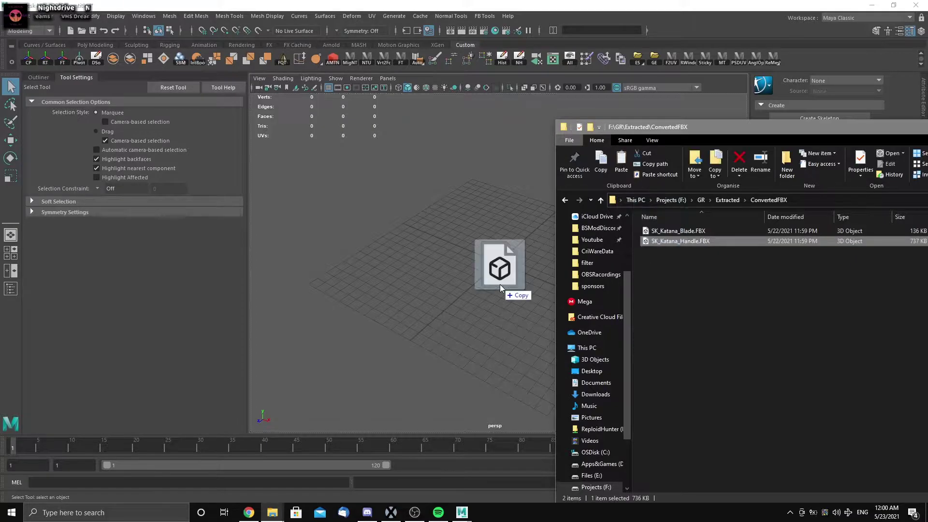
pyautogui.moveTo(497, 248)
pyautogui.keyDown('alt'); pyautogui.mouseDown()
pyautogui.moveTo(485, 191)
pyautogui.moveTo(542, 201)
pyautogui.moveTo(502, 214)
pyautogui.moveTo(484, 234)
pyautogui.moveTo(405, 150)
pyautogui.mouseUp(); pyautogui.keyUp('alt')
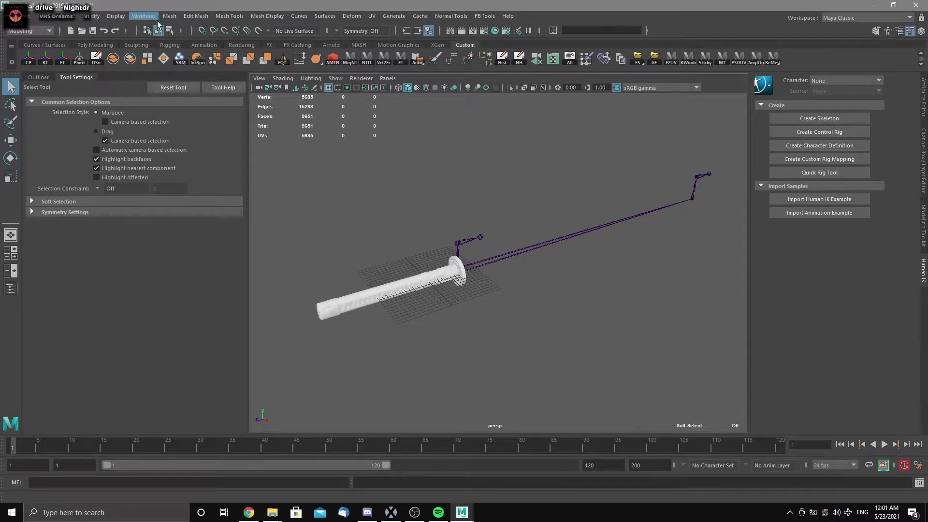
pyautogui.click(32, 78)
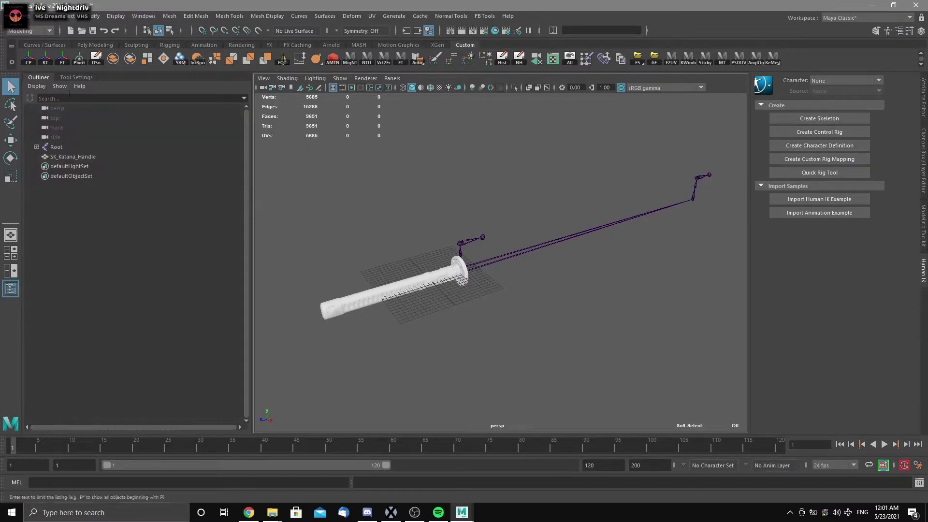
pyautogui.click(73, 77)
pyautogui.click(45, 77)
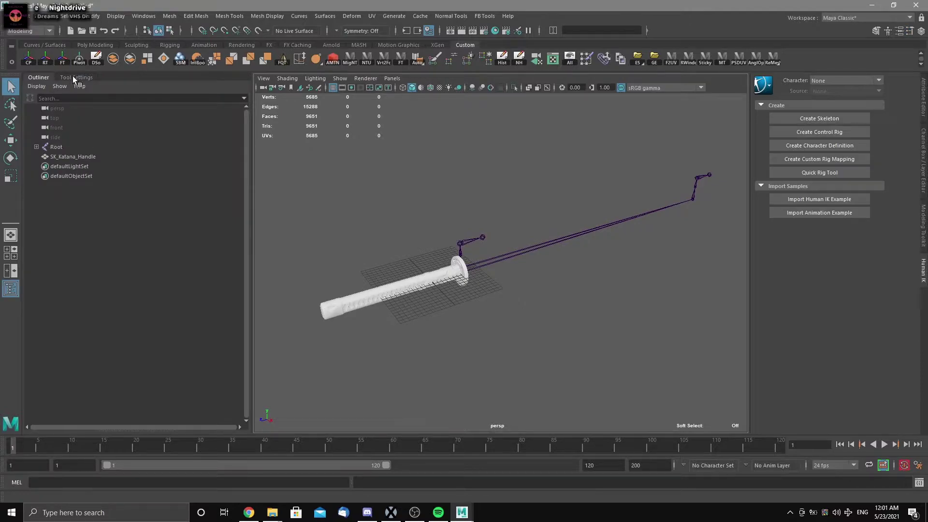
pyautogui.click(73, 77)
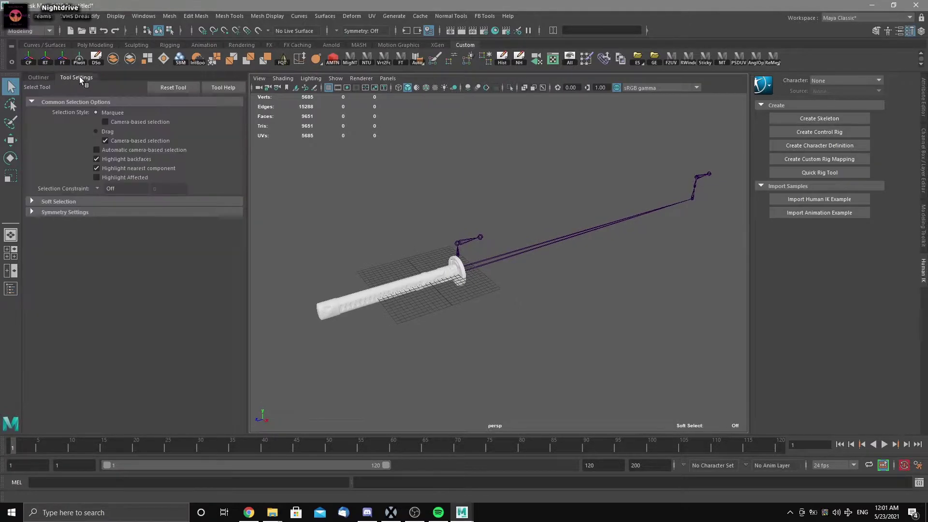
pyautogui.click(94, 46)
pyautogui.click(45, 59)
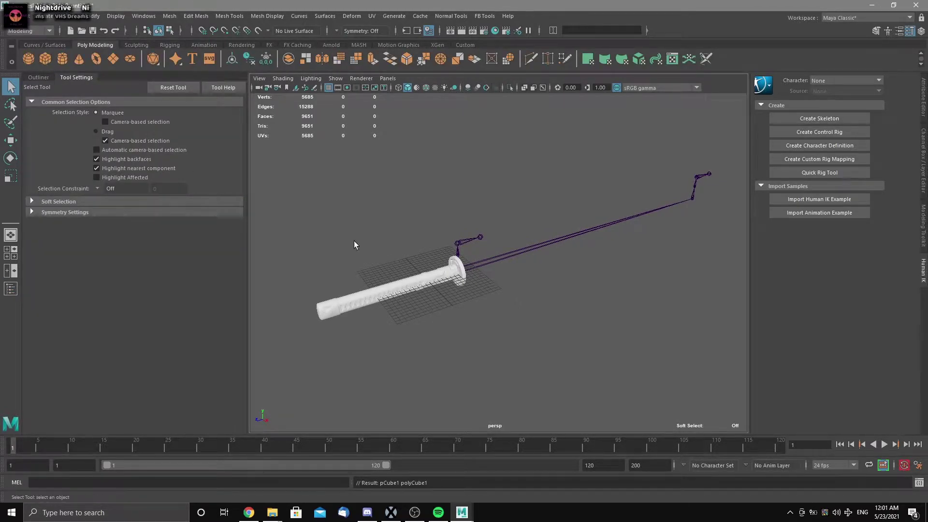
pyautogui.moveTo(447, 252)
pyautogui.keyDown('alt'); pyautogui.mouseDown()
pyautogui.moveTo(438, 192)
pyautogui.moveTo(482, 266)
pyautogui.mouseUp(); pyautogui.keyUp('alt')
pyautogui.scroll(5, 477, 289)
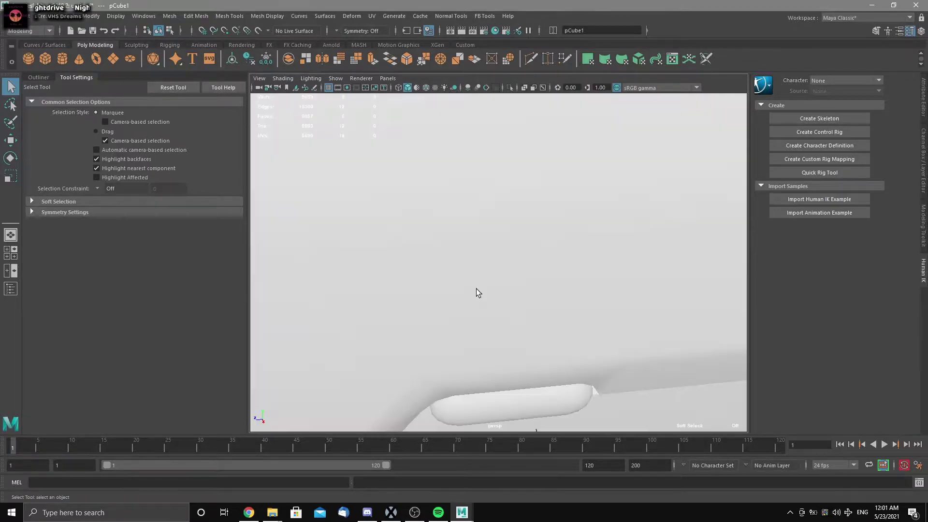
pyautogui.scroll(3, 529, 247)
pyautogui.scroll(-3, 540, 215)
pyautogui.hotkey('alt', 'x')
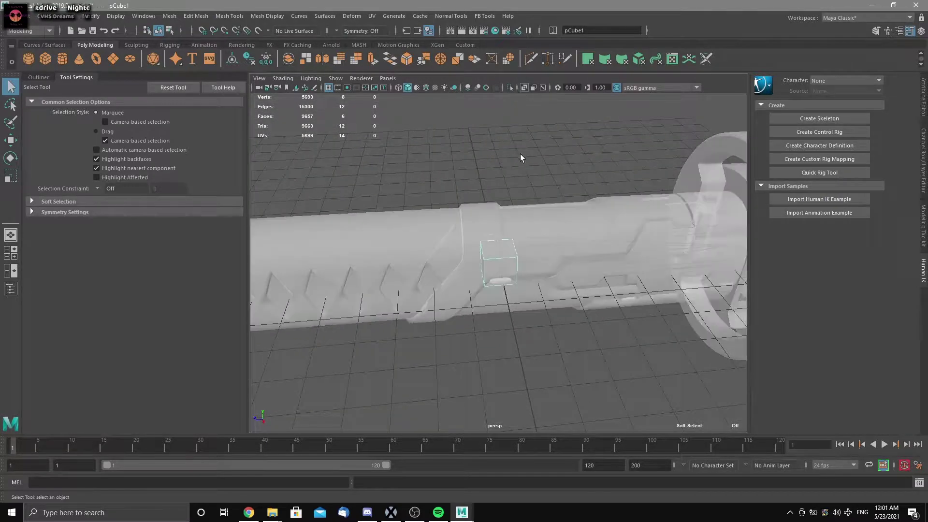
pyautogui.hotkey('ctrl', 'a')
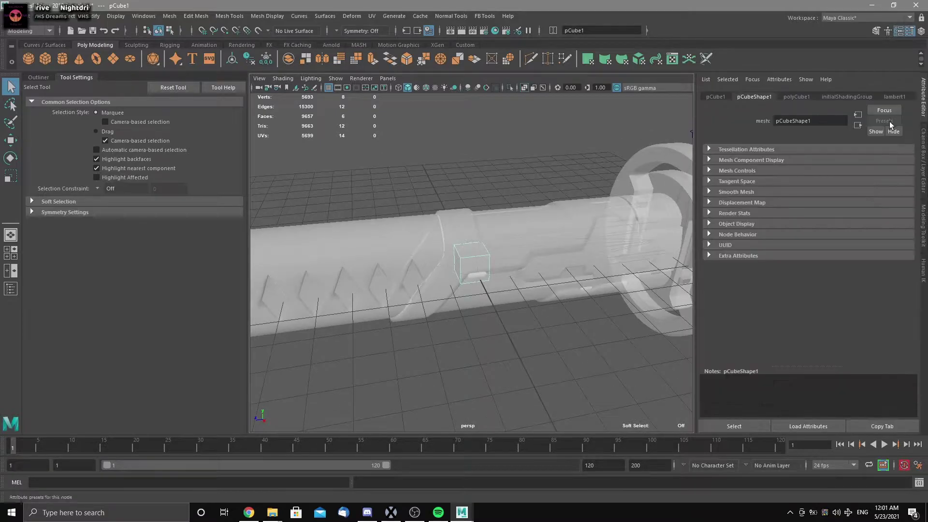
pyautogui.click(794, 99)
pyautogui.press('Tab')
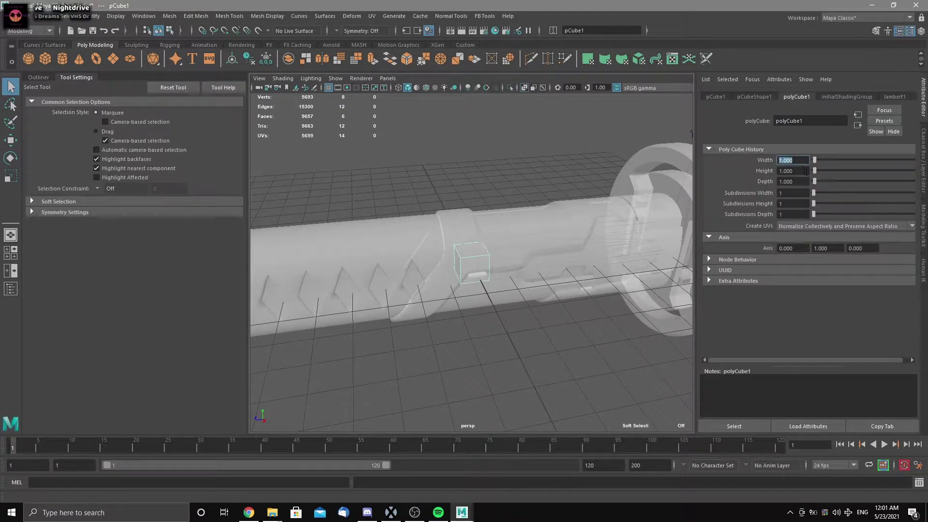
pyautogui.press('Tab')
pyautogui.press('Tab')
pyautogui.click(145, 17)
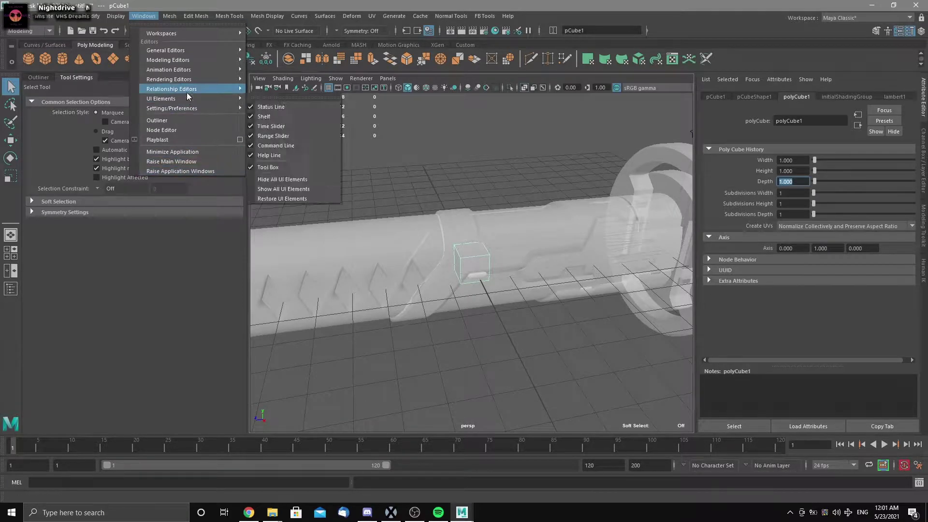
pyautogui.moveTo(172, 108)
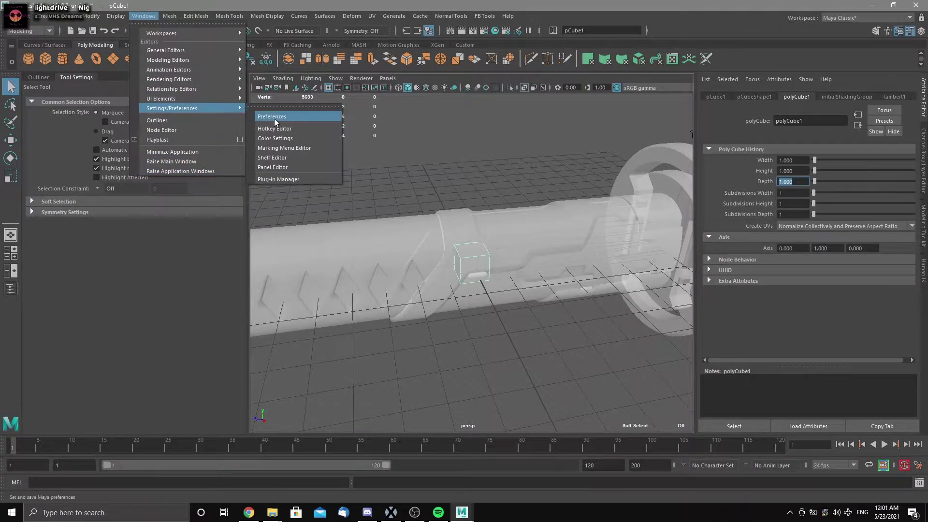
pyautogui.click(274, 118)
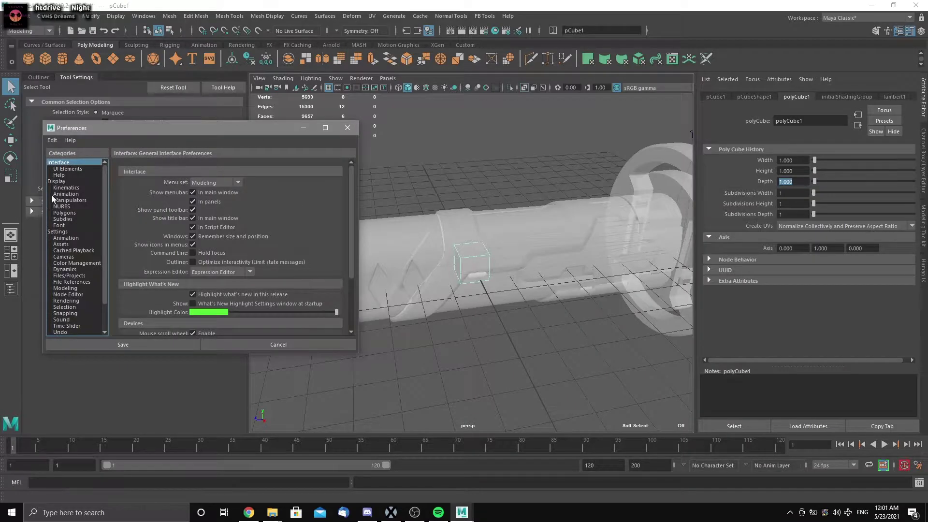
pyautogui.click(58, 232)
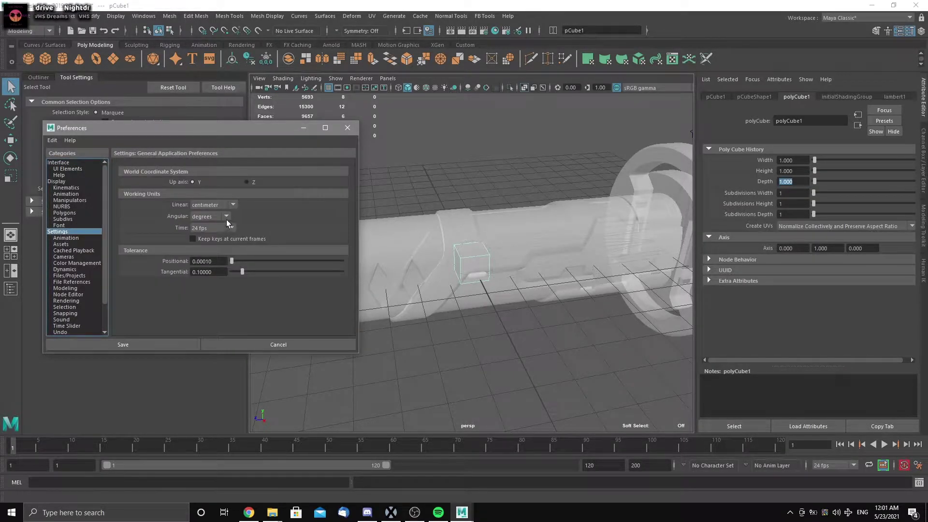
pyautogui.click(232, 206)
pyautogui.click(216, 226)
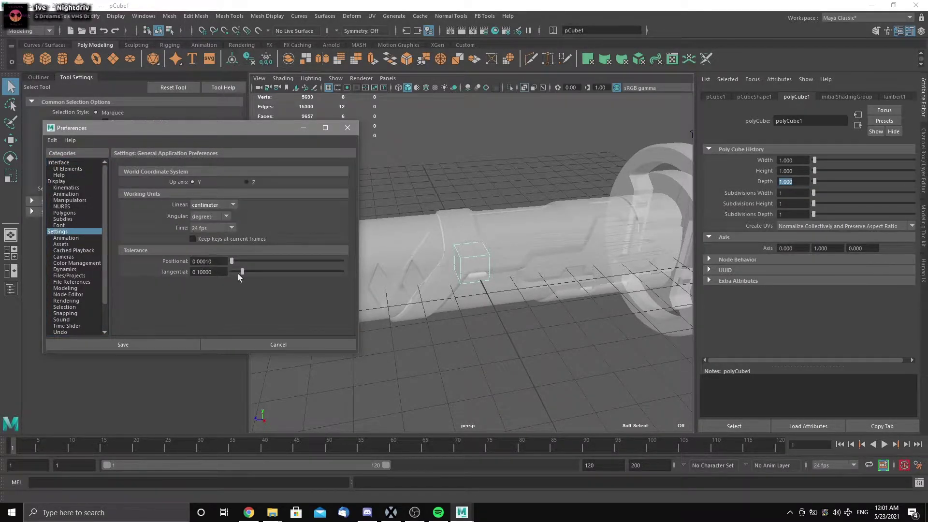
pyautogui.click(268, 346)
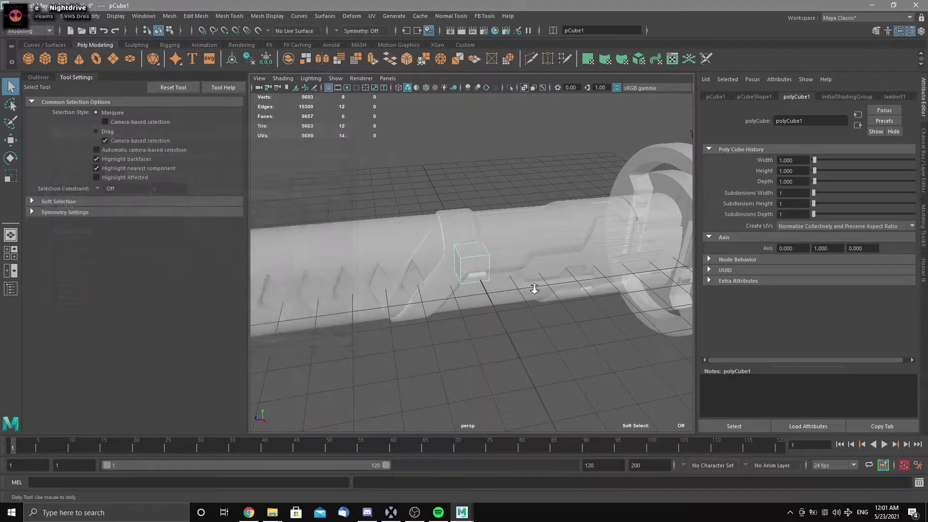
pyautogui.scroll(-5, 508, 243)
pyautogui.moveTo(509, 243)
pyautogui.keyDown('alt'); pyautogui.mouseDown()
pyautogui.moveTo(425, 254)
pyautogui.moveTo(421, 218)
pyautogui.mouseUp(); pyautogui.keyUp('alt')
pyautogui.press('Delete')
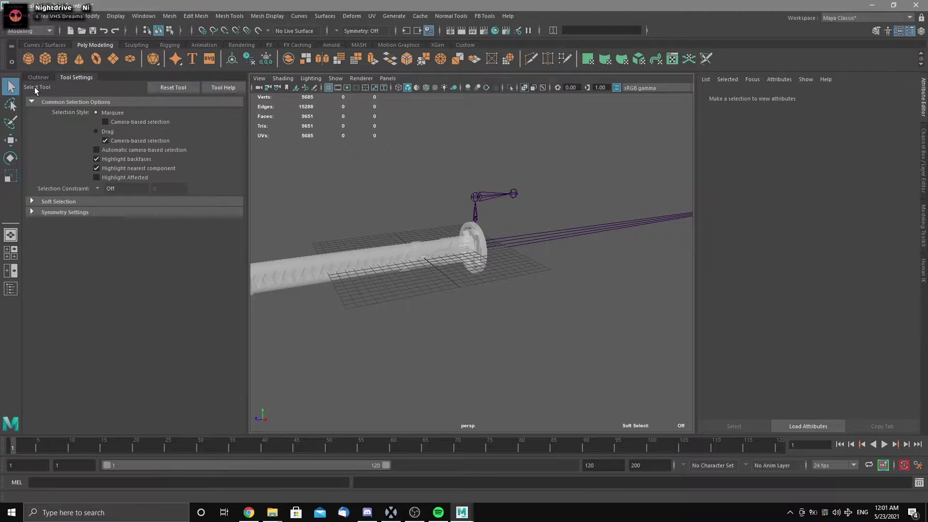
# - Show the Outliner, expand and select the Root joint, and frame it in view
pyautogui.click(43, 78)
pyautogui.click(36, 146)
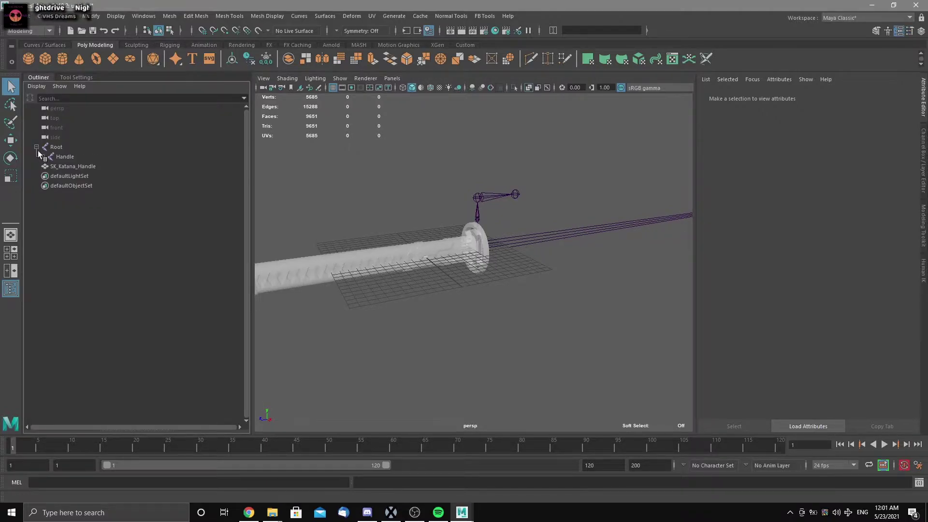
pyautogui.click(36, 146)
pyautogui.click(56, 147)
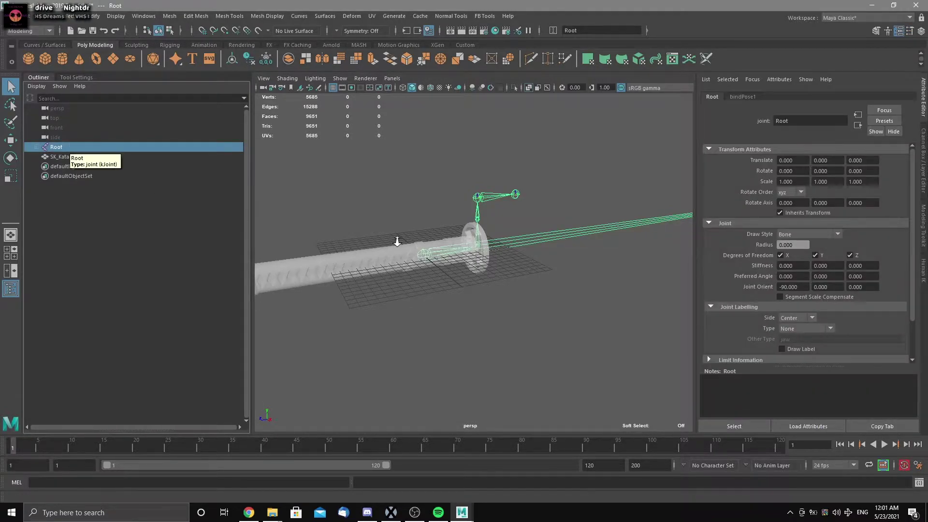
pyautogui.press('f')
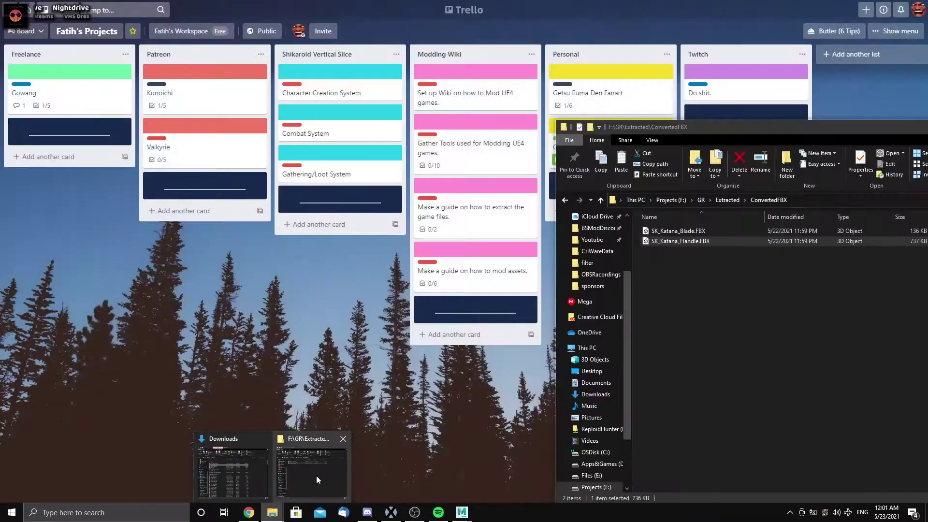
# - Import SK_Katana_Blade.FBX and expand the Root, Handle, blade and Swoosh joint chains
pyautogui.click(316, 476)
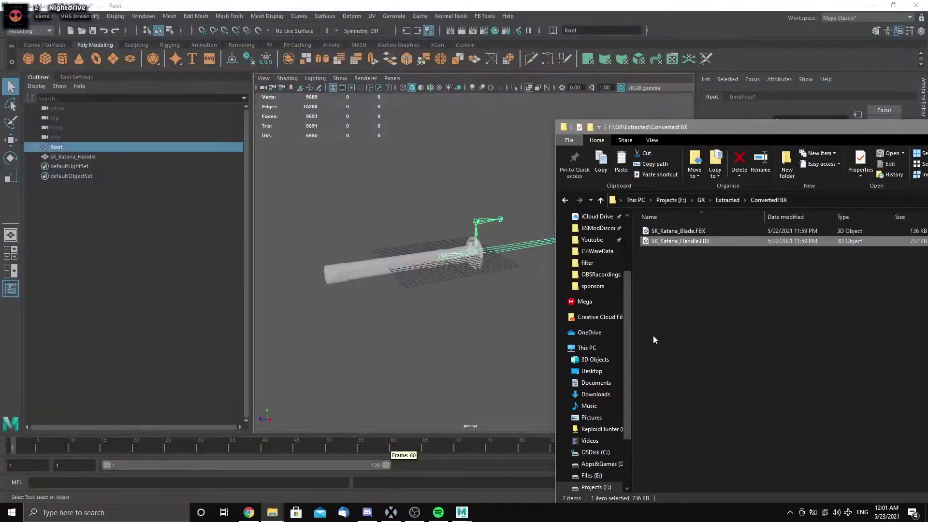
pyautogui.moveTo(676, 231)
pyautogui.mouseDown()
pyautogui.moveTo(489, 331)
pyautogui.moveTo(445, 224)
pyautogui.mouseUp()
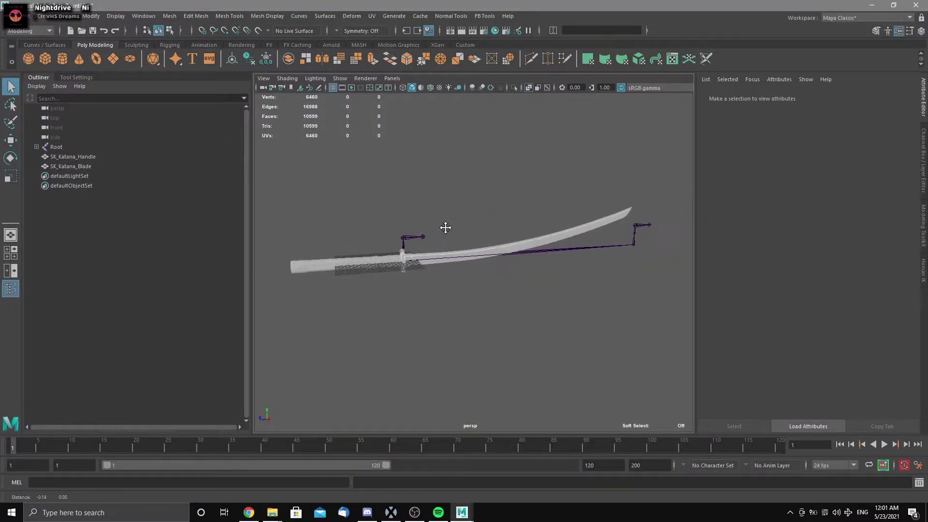
pyautogui.click(36, 147)
pyautogui.click(42, 156)
pyautogui.click(48, 166)
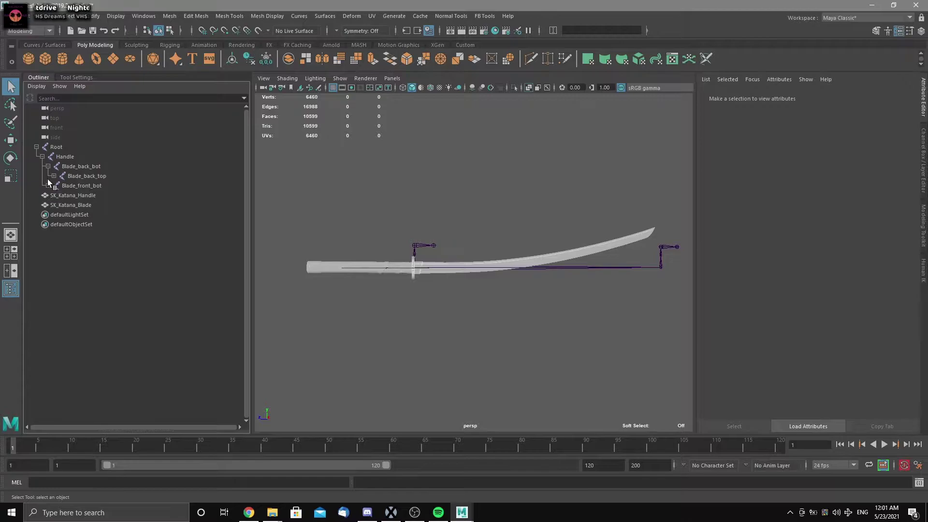
pyautogui.click(60, 185)
pyautogui.click(48, 204)
pyautogui.click(53, 214)
# - Test-move the Swoosh_Front joint to check blade deformation, leaving it at Z translate 3.000
pyautogui.click(72, 253)
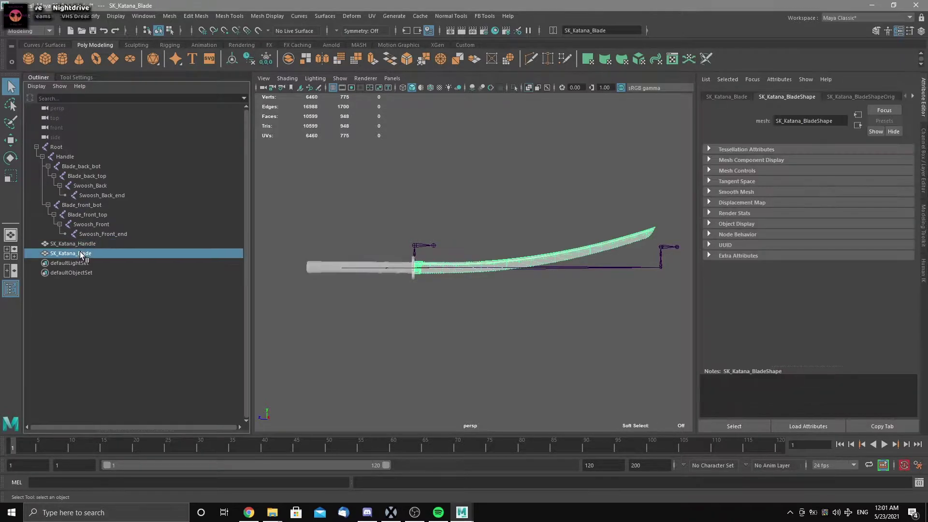
pyautogui.click(91, 224)
pyautogui.press('w')
pyautogui.moveTo(602, 195); pyautogui.dragTo(636, 249, button='middle')
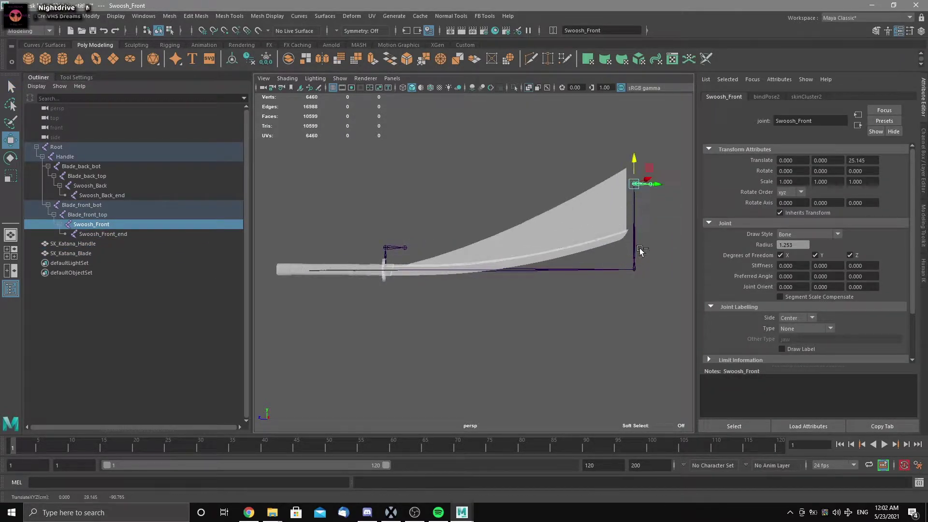
pyautogui.hotkey('ctrl', 'z')
pyautogui.keyDown('alt'); pyautogui.moveTo(636, 249); pyautogui.dragTo(416, 173); pyautogui.keyUp('alt')
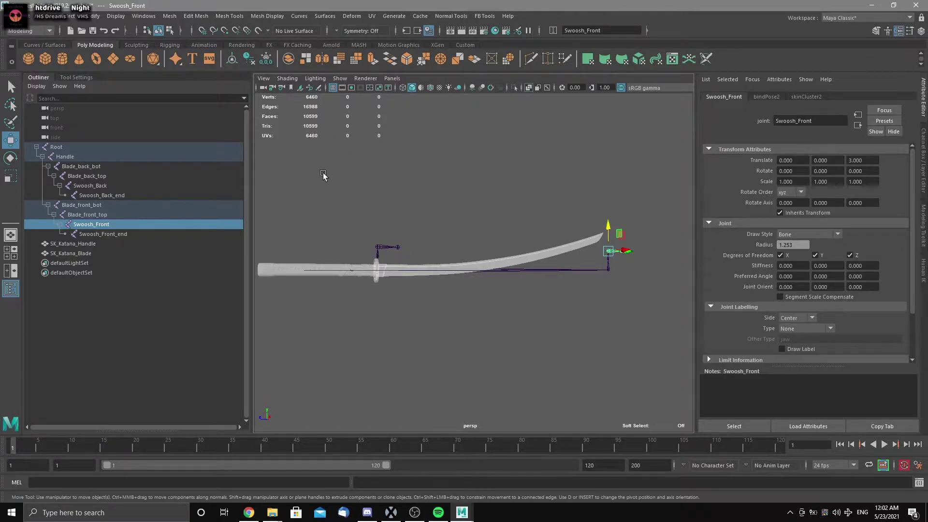
pyautogui.click(465, 44)
# - In Hypershade, set the swoosh material's colour to yellow
pyautogui.click(241, 45)
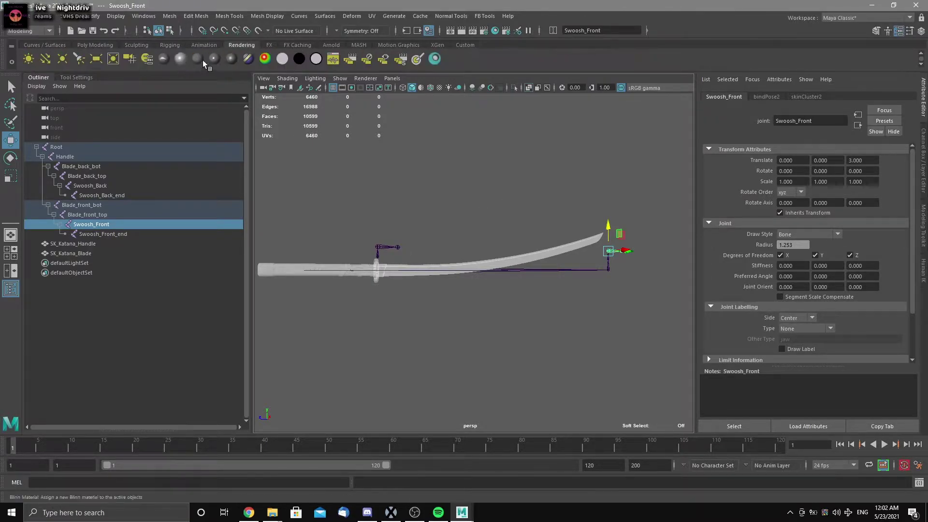
pyautogui.click(418, 58)
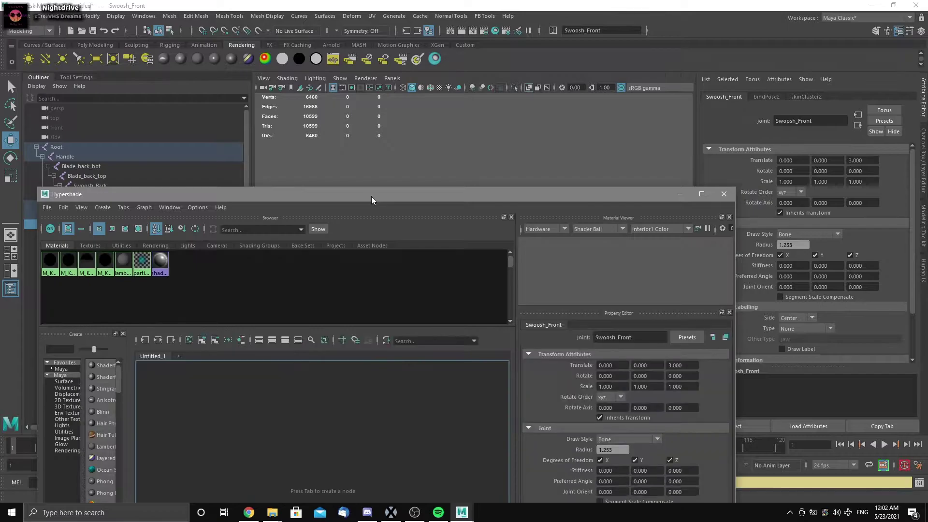
pyautogui.moveTo(371, 196); pyautogui.dragTo(380, 161)
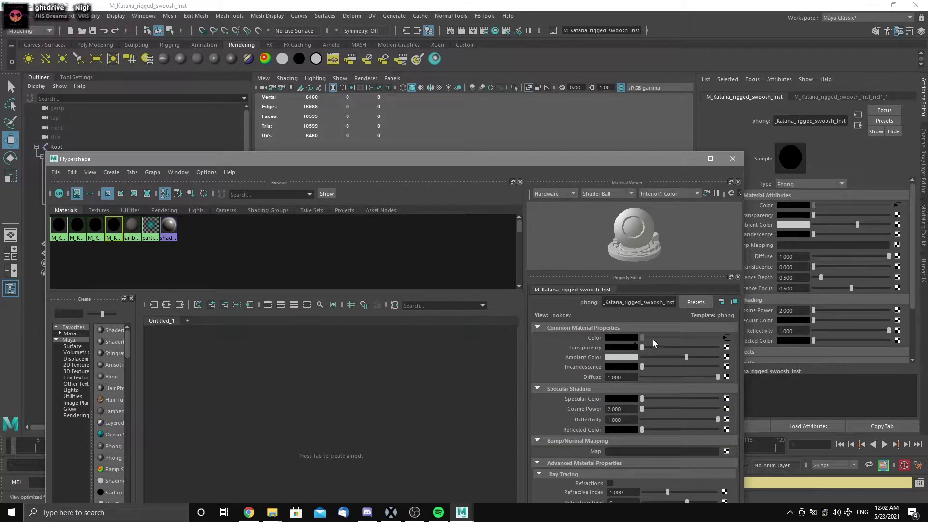
pyautogui.rightClick(602, 343)
pyautogui.click(628, 363)
pyautogui.click(621, 338)
pyautogui.click(628, 313)
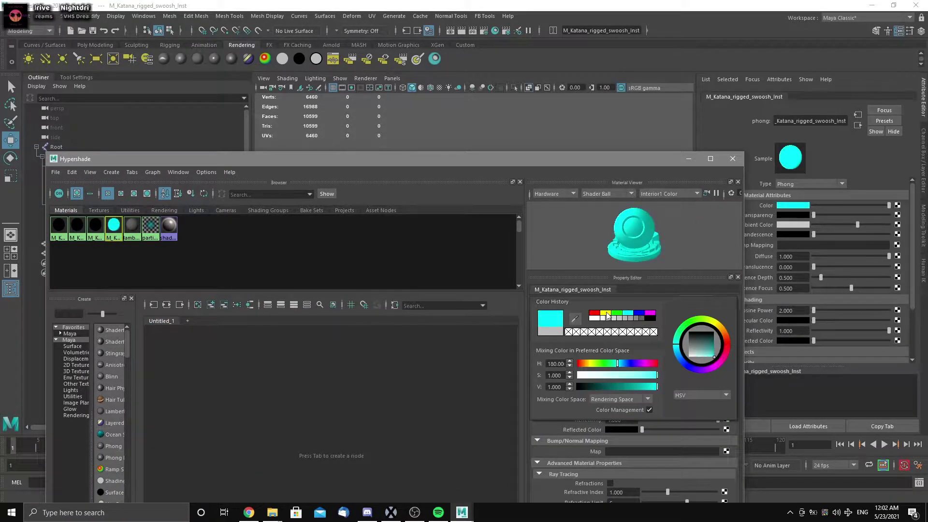
# - Make M_Katana_Lights cyan with a matching cyan incandescence glow
pyautogui.click(95, 225)
pyautogui.click(621, 338)
pyautogui.click(628, 342)
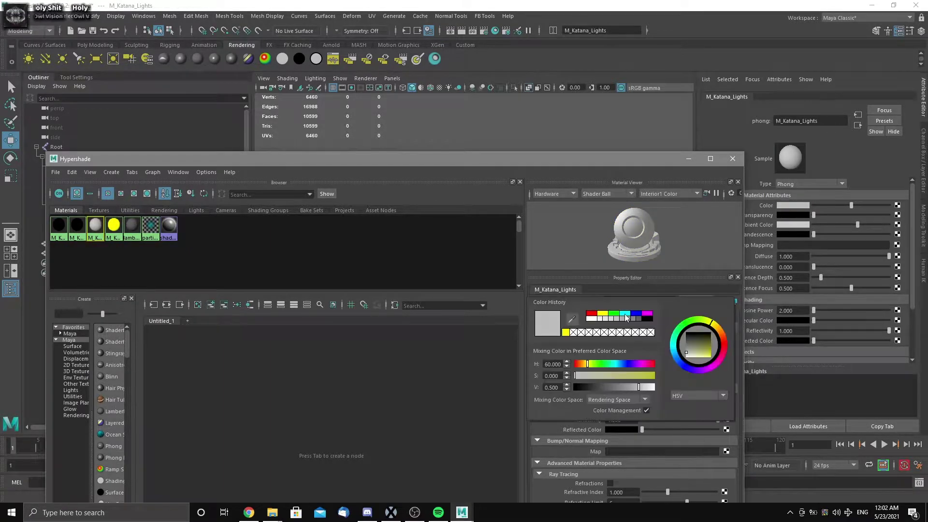
pyautogui.click(627, 313)
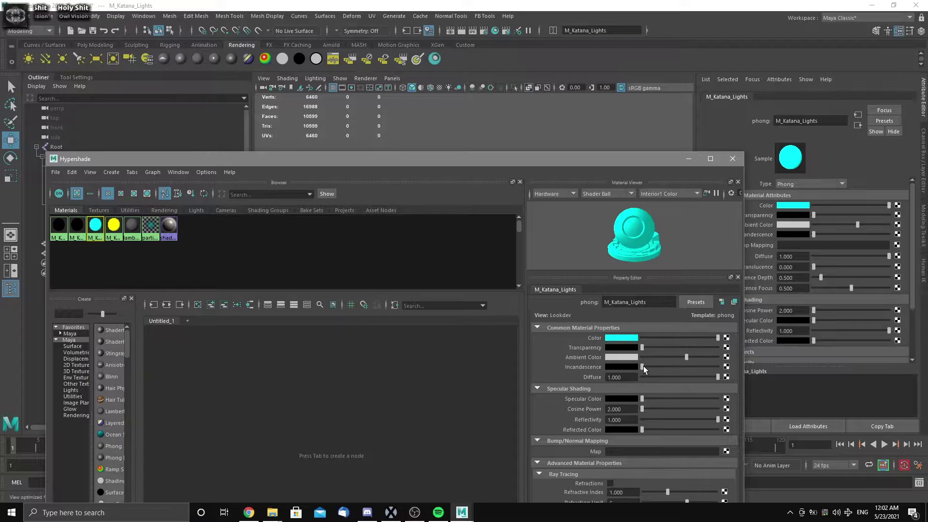
pyautogui.moveTo(643, 370); pyautogui.dragTo(718, 368)
pyautogui.click(621, 367)
pyautogui.click(559, 361)
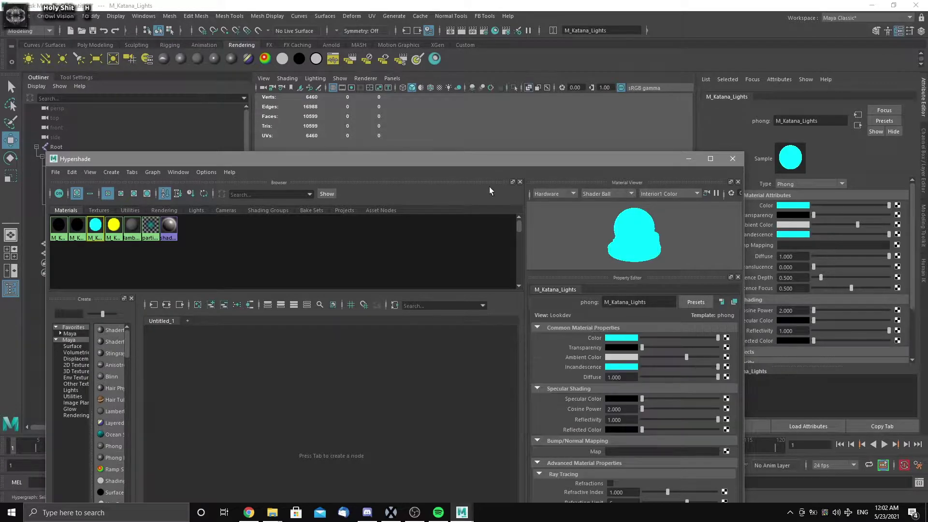
# - Colour M_Katana_Handle red and M_Katana_Blade green, then inspect the katana
pyautogui.moveTo(242, 159); pyautogui.dragTo(246, 155)
pyautogui.click(82, 222)
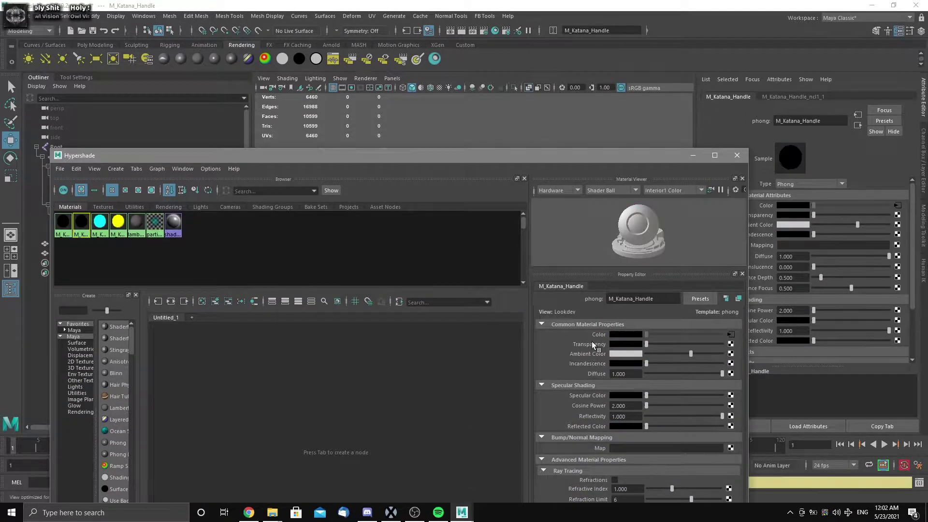
pyautogui.click(626, 334)
pyautogui.click(596, 310)
pyautogui.click(63, 222)
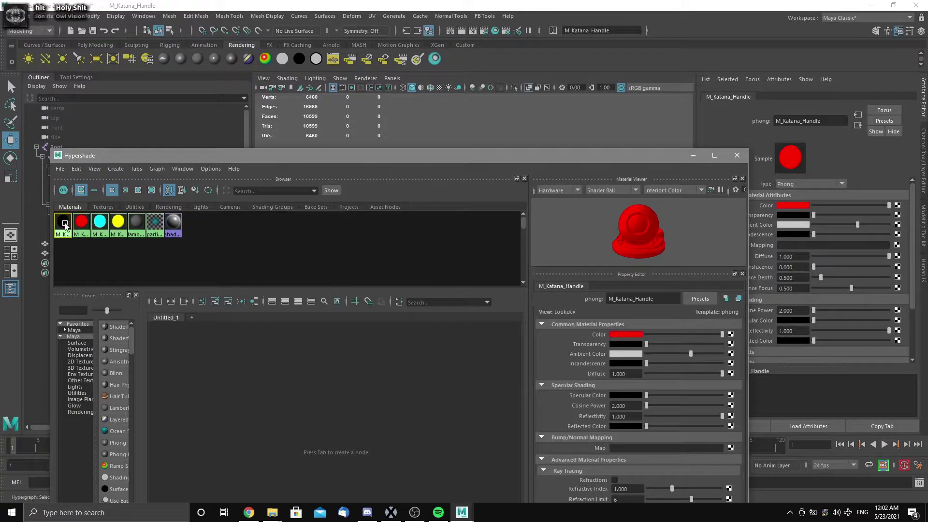
pyautogui.click(633, 335)
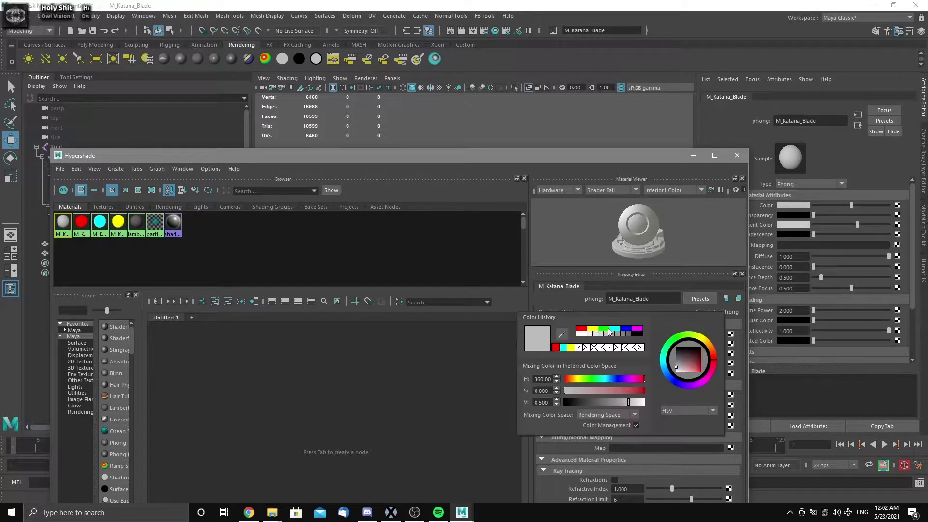
pyautogui.click(693, 156)
pyautogui.keyDown('alt'); pyautogui.moveTo(439, 231); pyautogui.dragTo(580, 280, button='right'); pyautogui.keyUp('alt')
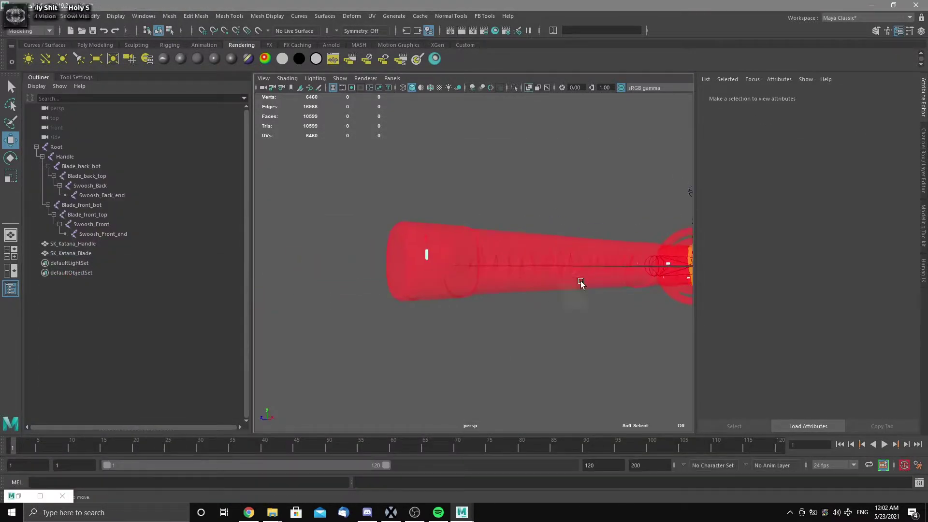
pyautogui.moveTo(580, 281)
pyautogui.keyDown('alt'); pyautogui.mouseDown()
pyautogui.moveTo(476, 181)
pyautogui.moveTo(421, 145)
pyautogui.mouseUp(); pyautogui.keyUp('alt')
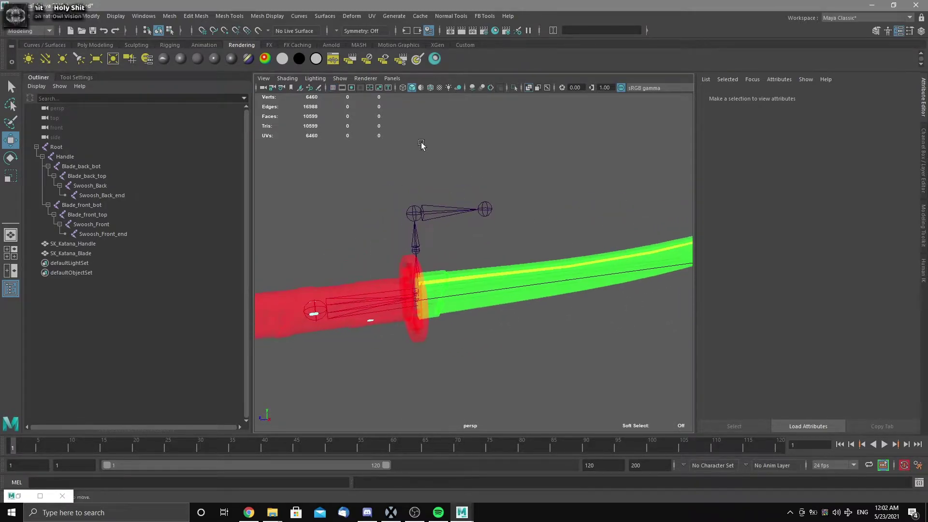
pyautogui.scroll(-3, 546, 88)
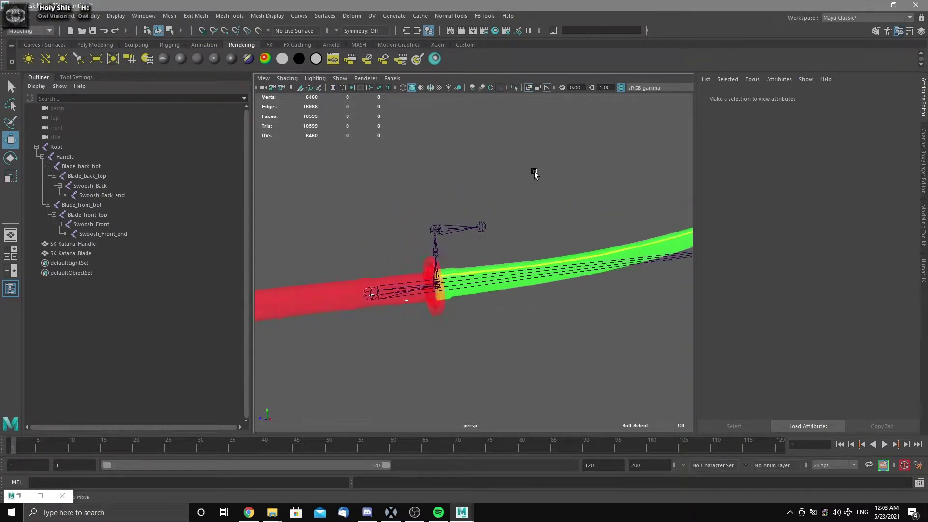
pyautogui.keyDown('alt'); pyautogui.moveTo(535, 174); pyautogui.dragTo(550, 178); pyautogui.keyUp('alt')
pyautogui.click(596, 229)
pyautogui.moveTo(599, 211); pyautogui.dragTo(600, 155)
pyautogui.click(334, 225)
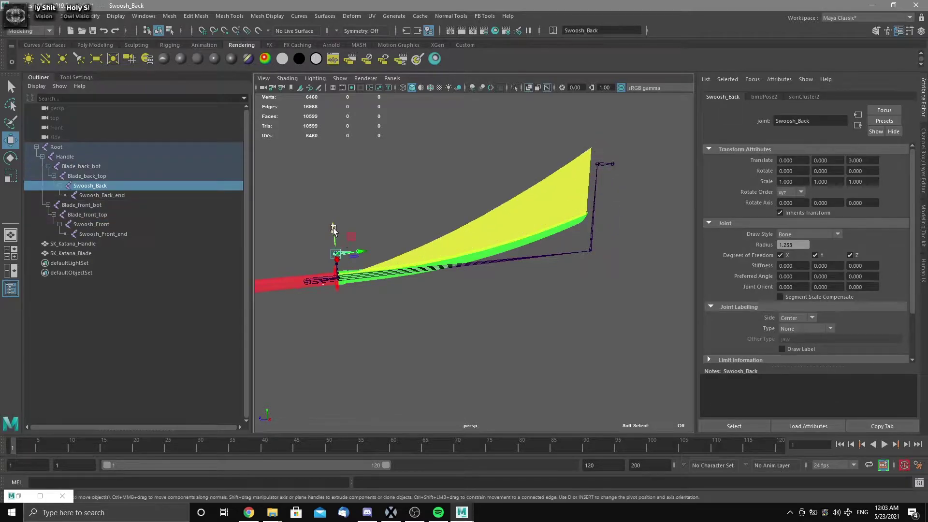
pyautogui.keyDown('alt'); pyautogui.moveTo(334, 224); pyautogui.dragTo(486, 285); pyautogui.keyUp('alt')
pyautogui.click(486, 286)
pyautogui.click(534, 267)
pyautogui.moveTo(534, 269); pyautogui.dragTo(480, 370, button='middle')
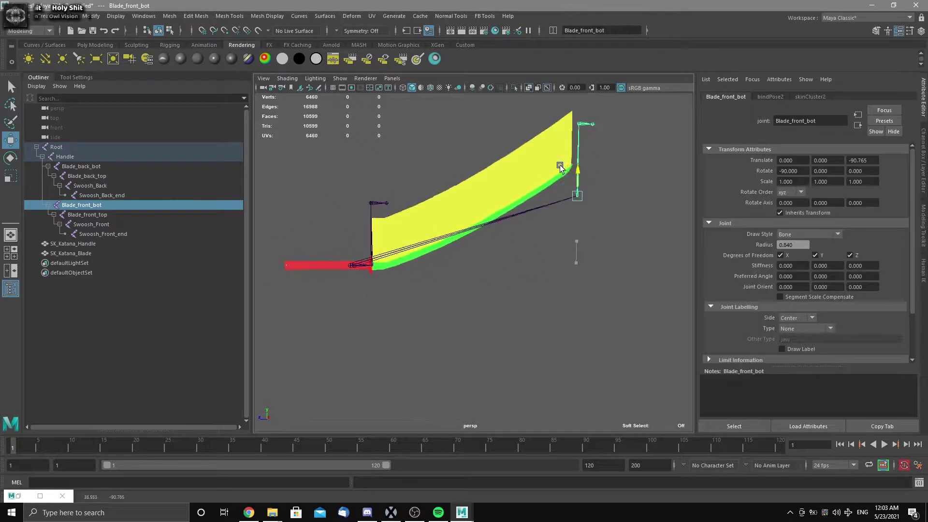
pyautogui.hotkey('ctrl', 'z')
pyautogui.hotkey('ctrl', 'z')
pyautogui.hotkey('ctrl', 'z')
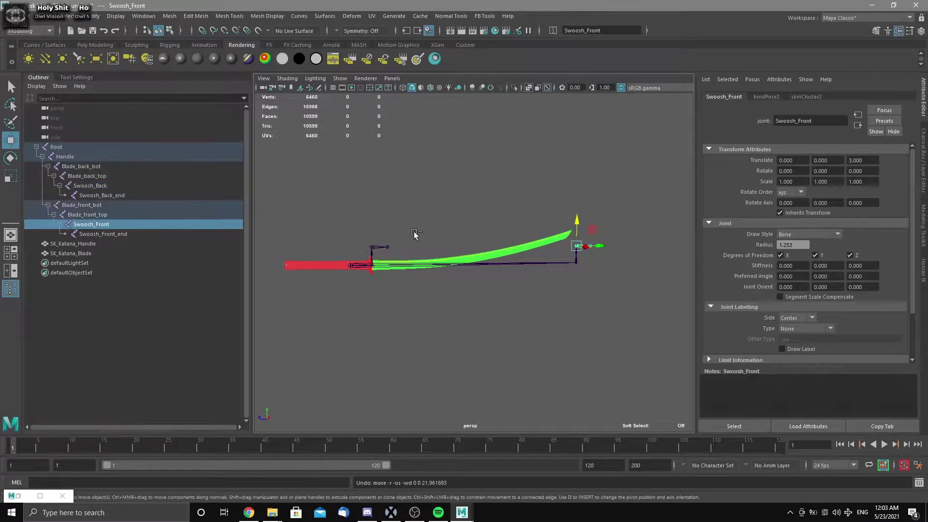
pyautogui.hotkey('ctrl', 'z')
pyautogui.hotkey('ctrl', 'z')
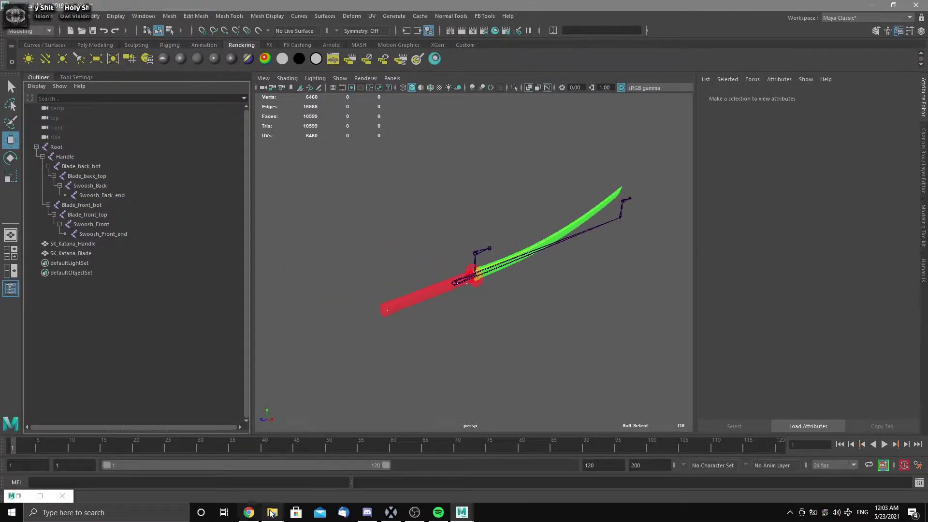
pyautogui.click(272, 513)
# - Extract the textures and source folders from katana-display (1).zip into F:\GR
pyautogui.moveTo(783, 132); pyautogui.dragTo(617, 147)
pyautogui.click(536, 215)
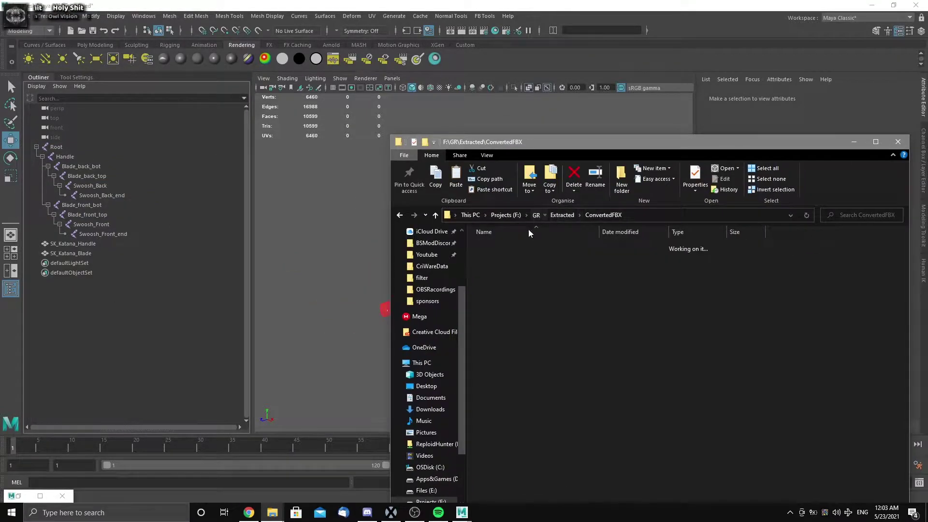
pyautogui.click(509, 265)
pyautogui.doubleClick(509, 264)
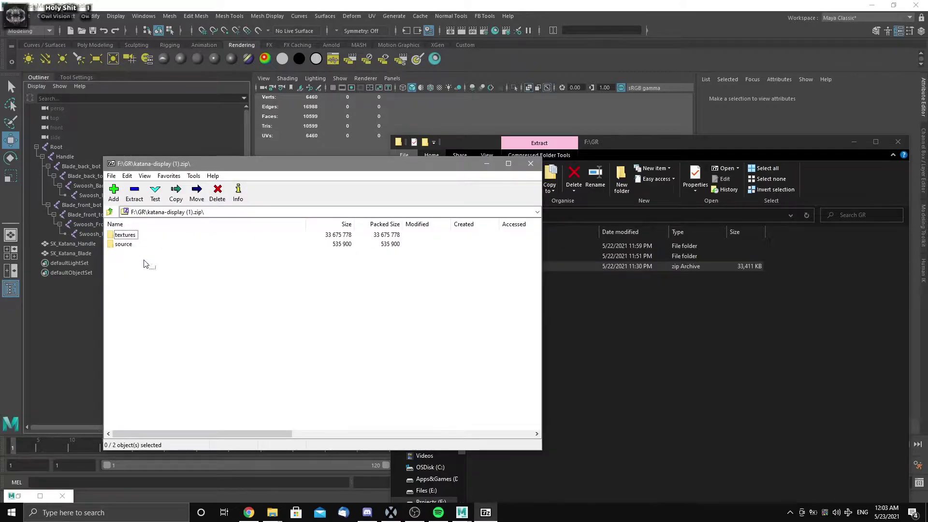
pyautogui.moveTo(595, 374); pyautogui.dragTo(615, 381)
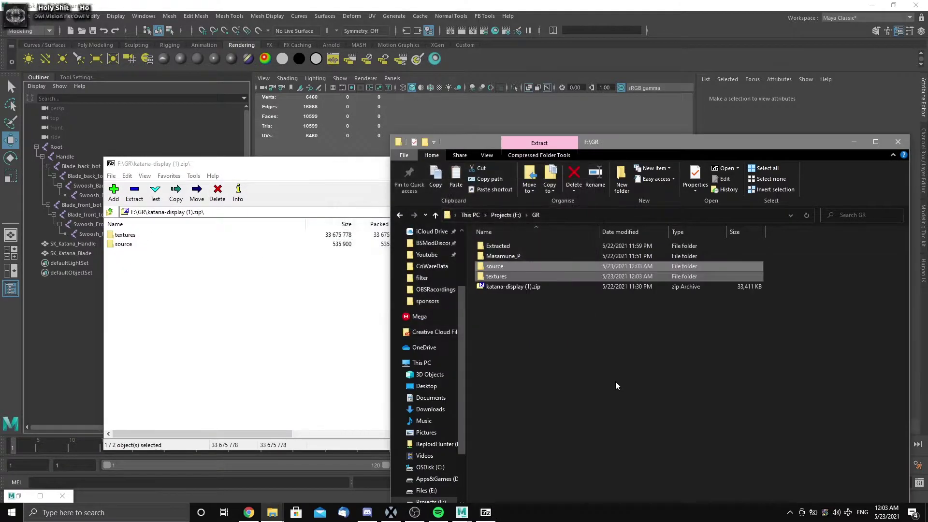
# - Close 7-Zip, open the source folder and bring katana.fbx into the Maya scene
pyautogui.moveTo(348, 167); pyautogui.dragTo(255, 162)
pyautogui.click(441, 158)
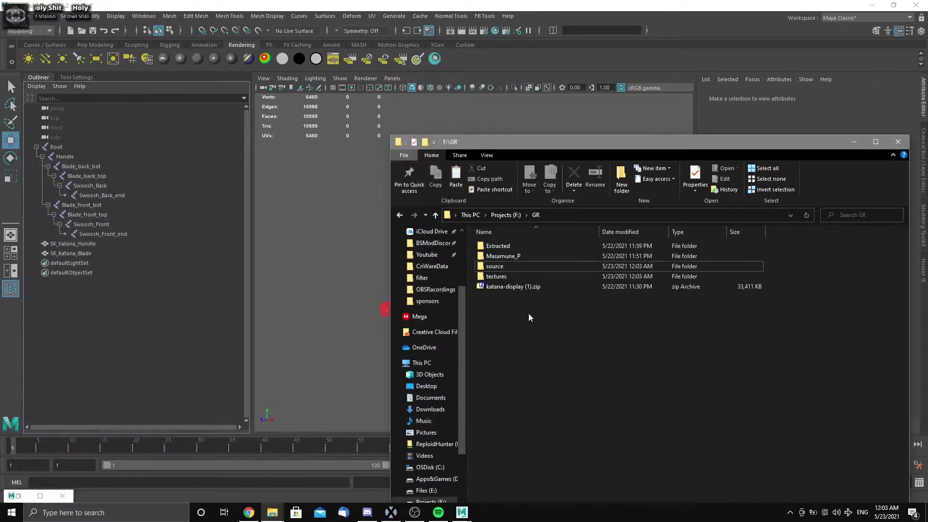
pyautogui.doubleClick(513, 266)
pyautogui.moveTo(503, 245); pyautogui.dragTo(321, 287)
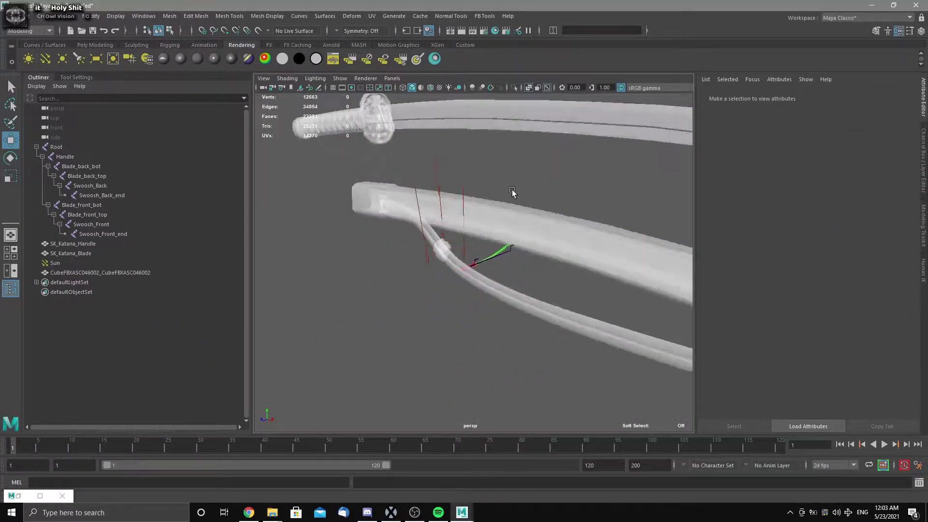
# - Frame the imported katana and rename it SK_Katana in the Outliner
pyautogui.press('a')
pyautogui.click(517, 247)
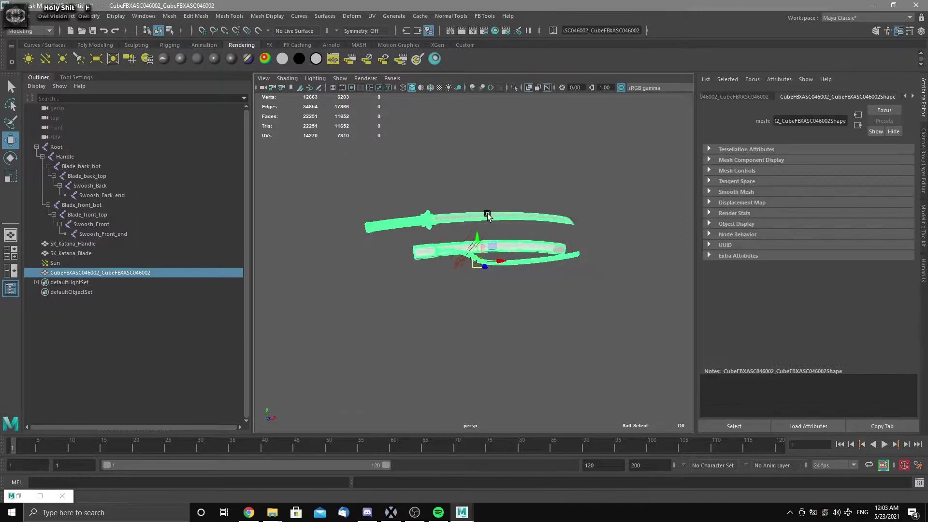
pyautogui.doubleClick(111, 273)
pyautogui.write('SK_Katana')
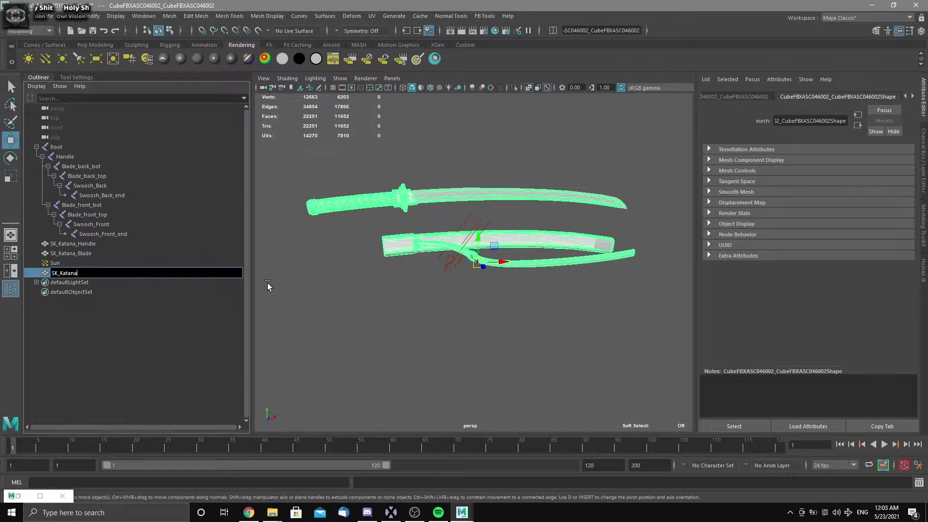
pyautogui.press('Return')
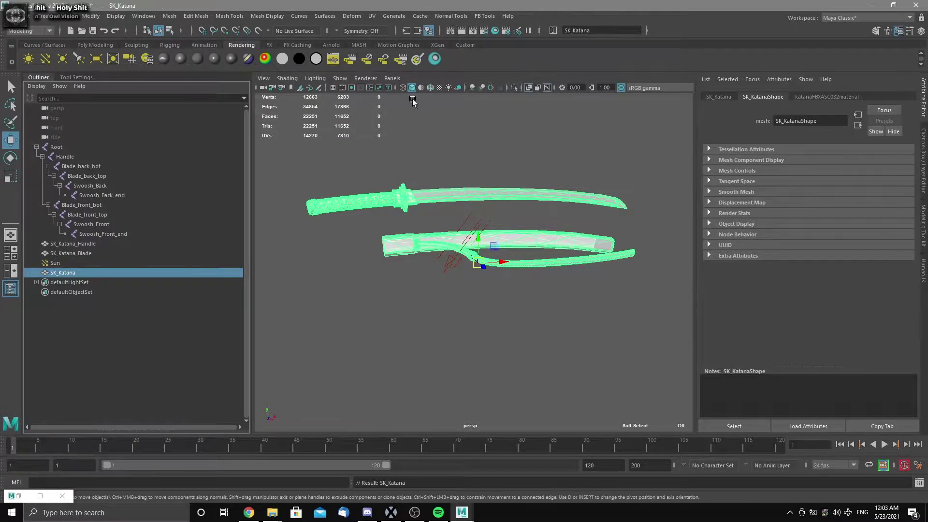
# - Delete the sheath so only the sword remains
pyautogui.click(465, 44)
pyautogui.click(503, 60)
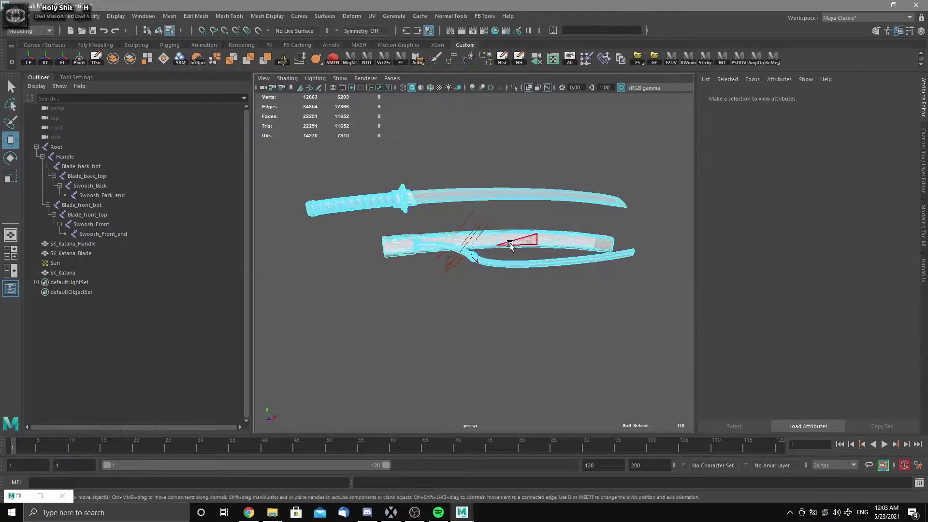
pyautogui.press('Delete')
pyautogui.press('Delete')
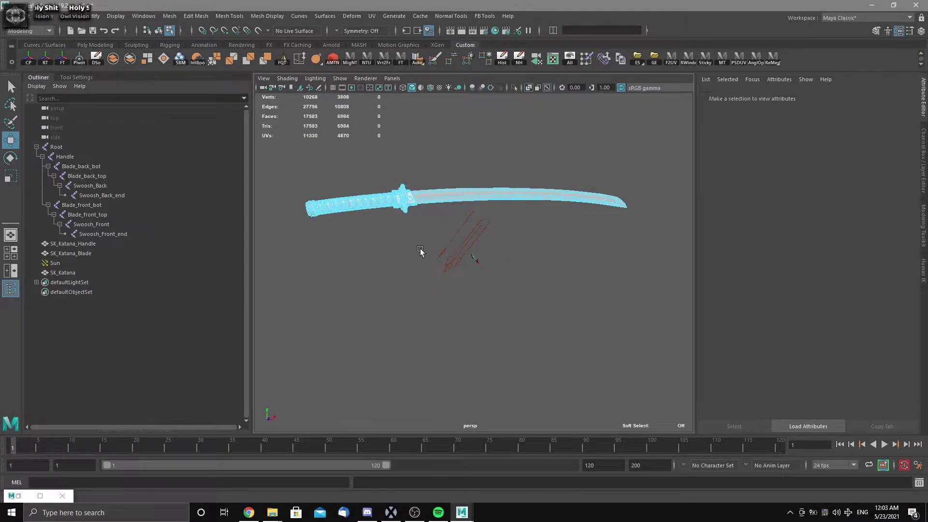
pyautogui.click(473, 199)
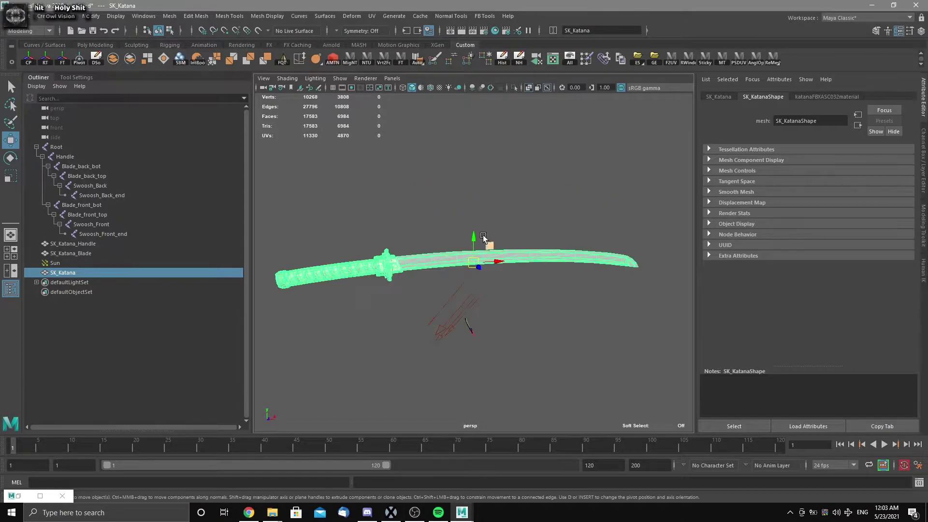
pyautogui.moveTo(480, 261)
pyautogui.keyDown('alt'); pyautogui.mouseDown()
pyautogui.moveTo(464, 229)
pyautogui.moveTo(497, 269)
pyautogui.moveTo(498, 245)
pyautogui.moveTo(480, 222)
pyautogui.moveTo(466, 372)
pyautogui.moveTo(562, 284)
pyautogui.moveTo(473, 274)
pyautogui.moveTo(546, 260)
pyautogui.mouseUp(); pyautogui.keyUp('alt')
# - Rotate SK_Katana to 180° in X
pyautogui.press('e')
pyautogui.click(719, 96)
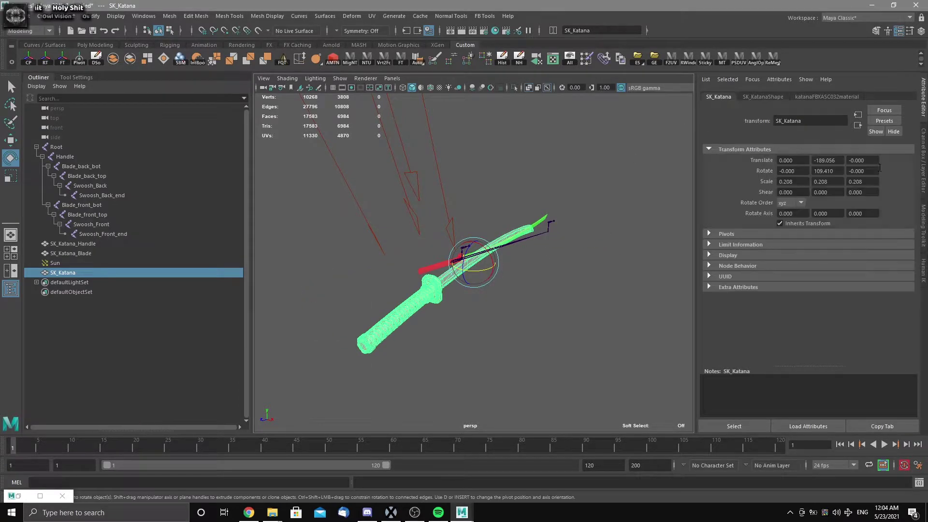
pyautogui.doubleClick(825, 160)
pyautogui.write('180.000')
pyautogui.press('Return')
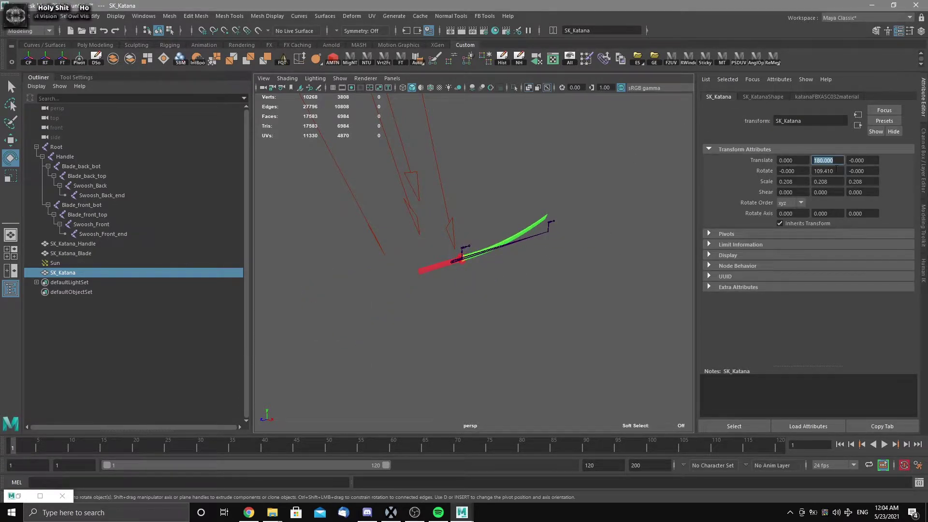
pyautogui.hotkey('ctrl', 'z')
pyautogui.click(827, 174)
pyautogui.write('-')
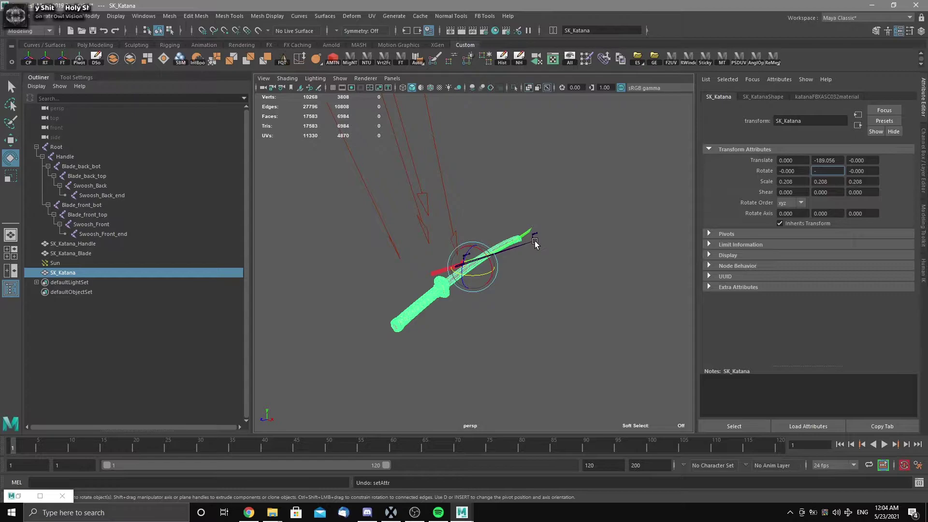
pyautogui.moveTo(535, 243); pyautogui.dragTo(485, 279)
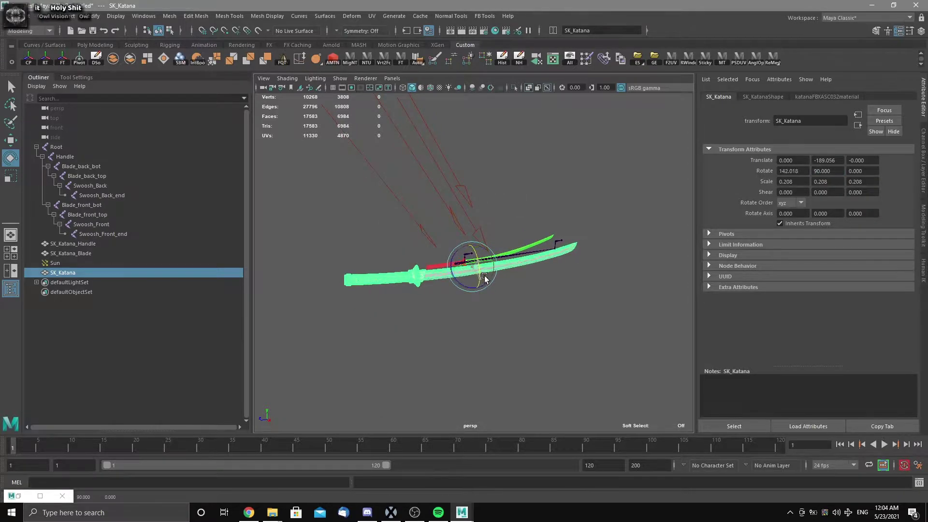
pyautogui.click(793, 170)
pyautogui.write('180')
pyautogui.press('Return')
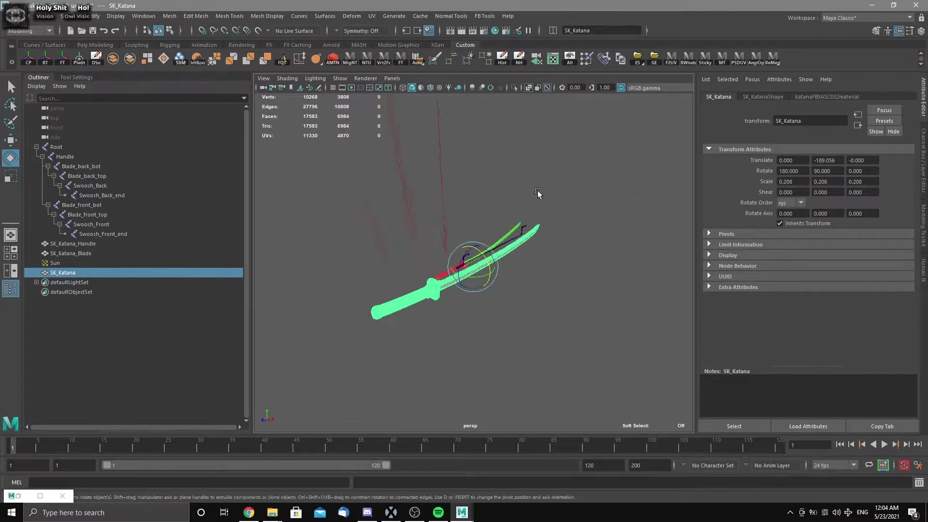
# - Freeze SK_Katana's transformations and switch the input line to absolute transform
pyautogui.press('w')
pyautogui.keyDown('alt'); pyautogui.moveTo(558, 207); pyautogui.dragTo(414, 204); pyautogui.keyUp('alt')
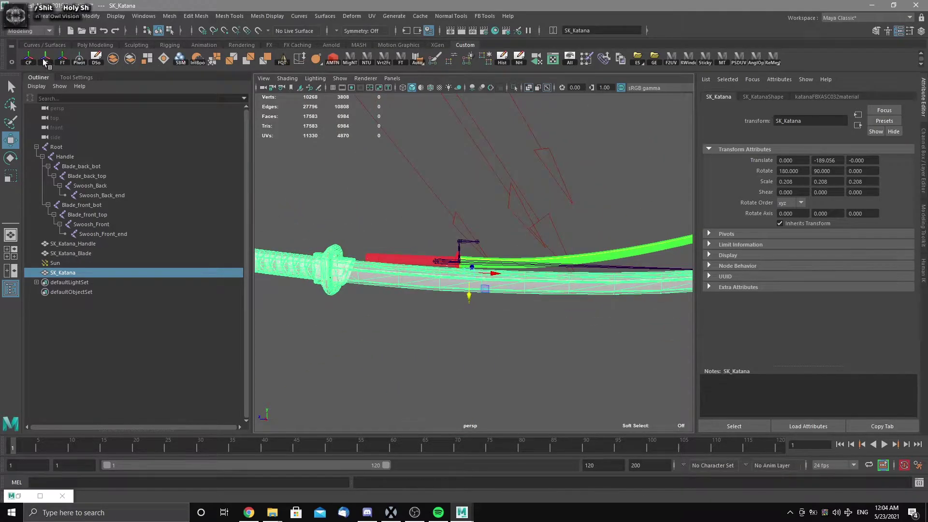
pyautogui.click(45, 61)
pyautogui.click(554, 30)
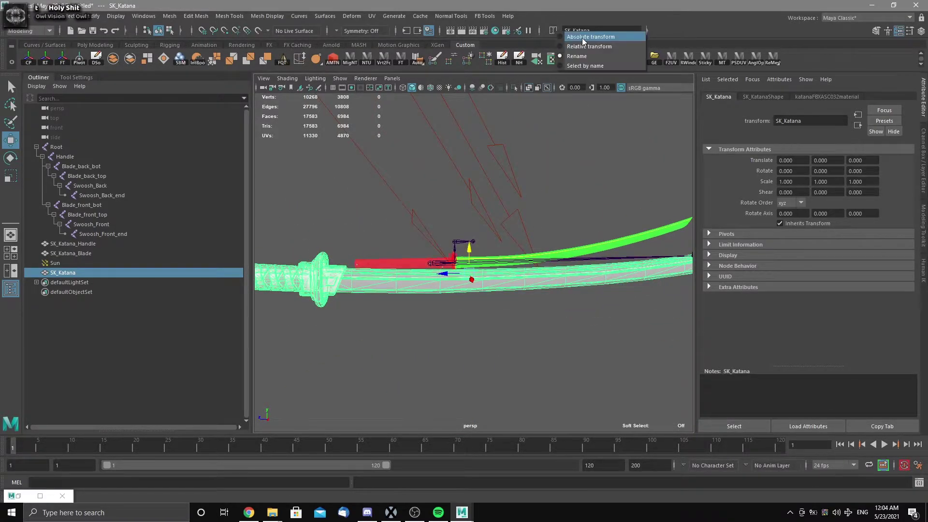
pyautogui.click(582, 38)
# - Slide the katana along Z into the rig and tilt it to follow the blade joints
pyautogui.moveTo(423, 193); pyautogui.dragTo(429, 215, button='middle')
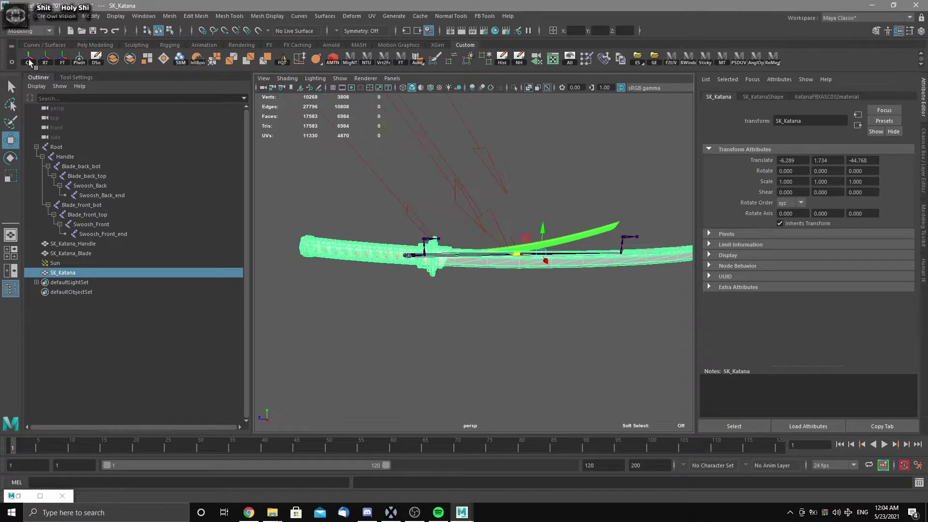
pyautogui.keyDown('alt'); pyautogui.moveTo(509, 222); pyautogui.dragTo(453, 175); pyautogui.keyUp('alt')
pyautogui.press('e')
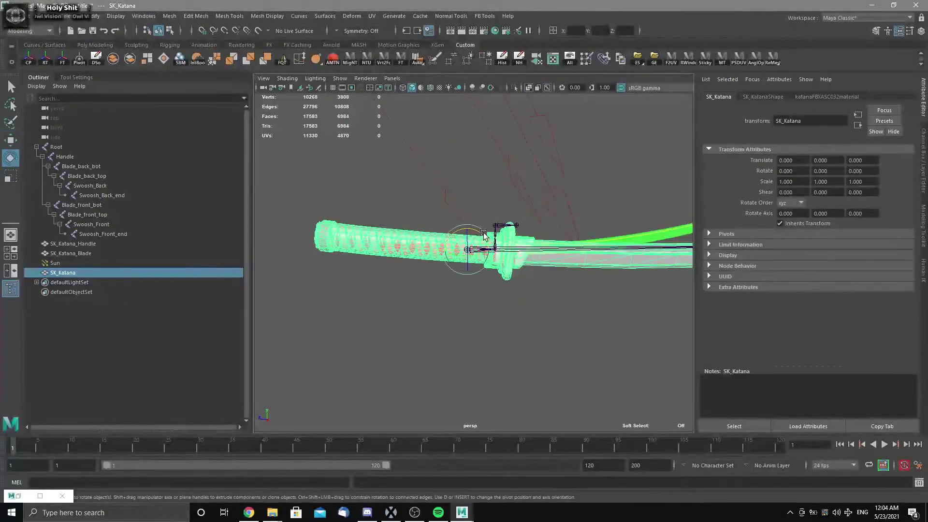
pyautogui.moveTo(477, 242)
pyautogui.mouseDown()
pyautogui.moveTo(484, 227)
pyautogui.moveTo(549, 191)
pyautogui.mouseUp()
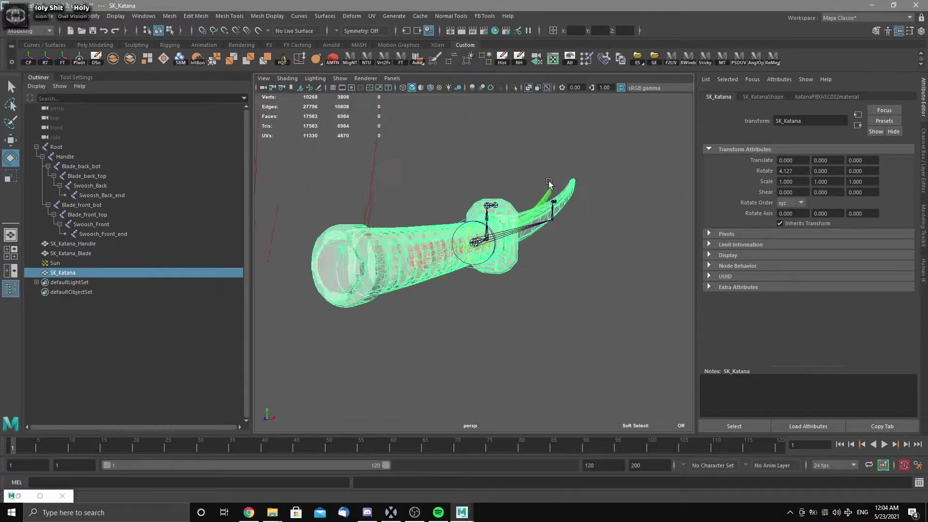
pyautogui.moveTo(498, 90)
pyautogui.keyDown('alt'); pyautogui.mouseDown()
pyautogui.moveTo(409, 184)
pyautogui.moveTo(448, 253)
pyautogui.mouseUp(); pyautogui.keyUp('alt')
# - Scale SK_Katana down, from 0.630 to about 0.455
pyautogui.press('w')
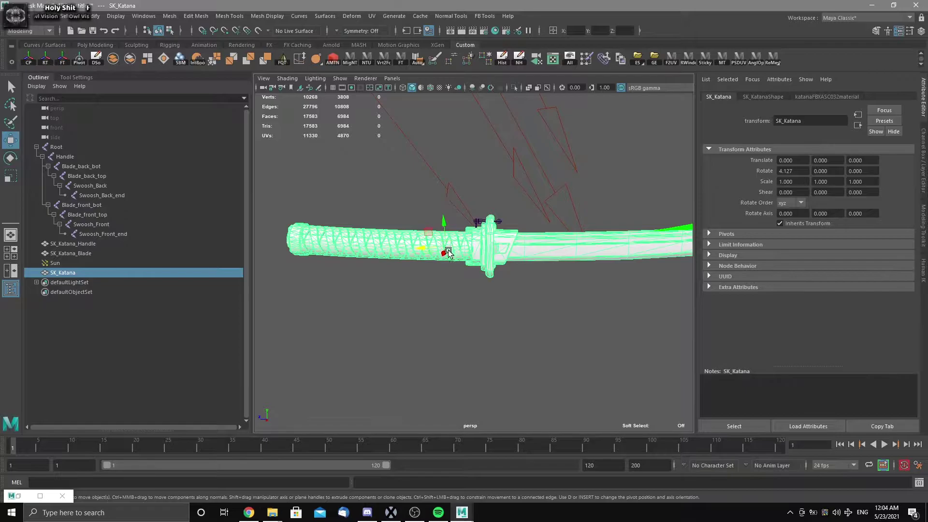
pyautogui.moveTo(589, 172); pyautogui.dragTo(342, 218, button='middle')
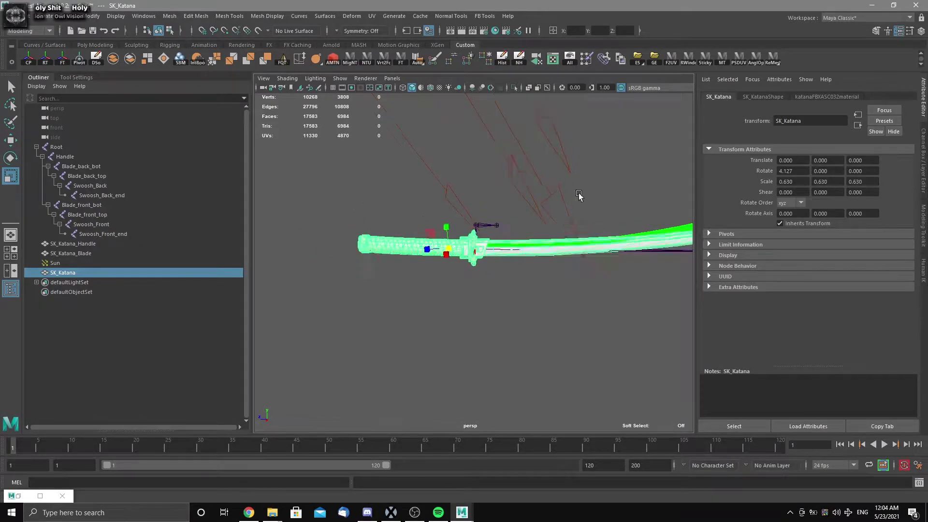
pyautogui.keyDown('alt'); pyautogui.moveTo(576, 198); pyautogui.dragTo(375, 194); pyautogui.keyUp('alt')
pyautogui.scroll(3, 375, 194)
pyautogui.moveTo(375, 193)
pyautogui.mouseDown(button='middle')
pyautogui.moveTo(405, 237)
pyautogui.moveTo(348, 237)
pyautogui.mouseUp(button='middle')
# - Slide the katana along its length and try a slight tilt, then undo the tilt
pyautogui.press('w')
pyautogui.moveTo(348, 237)
pyautogui.keyDown('alt'); pyautogui.mouseDown()
pyautogui.moveTo(453, 167)
pyautogui.moveTo(506, 179)
pyautogui.moveTo(470, 176)
pyautogui.mouseUp(); pyautogui.keyUp('alt')
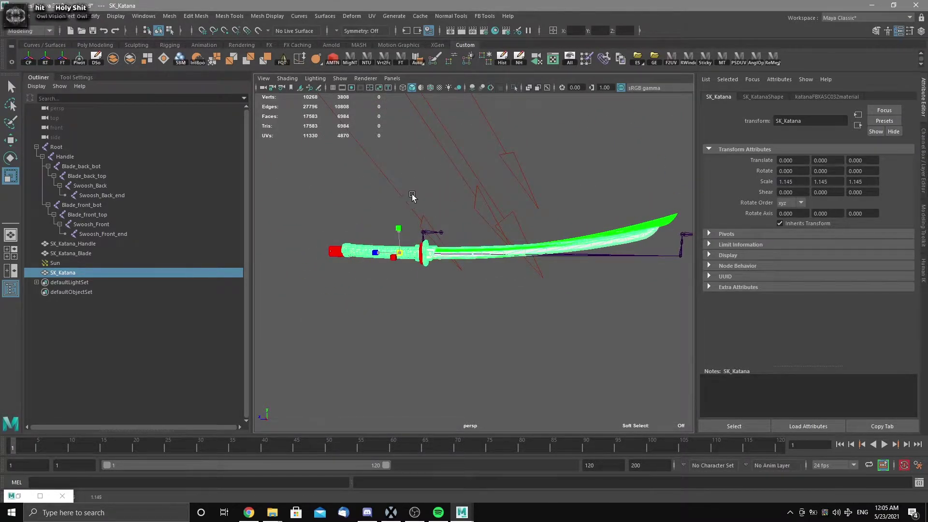
pyautogui.press('e')
pyautogui.moveTo(415, 238); pyautogui.dragTo(397, 253)
pyautogui.press('r')
pyautogui.press('w')
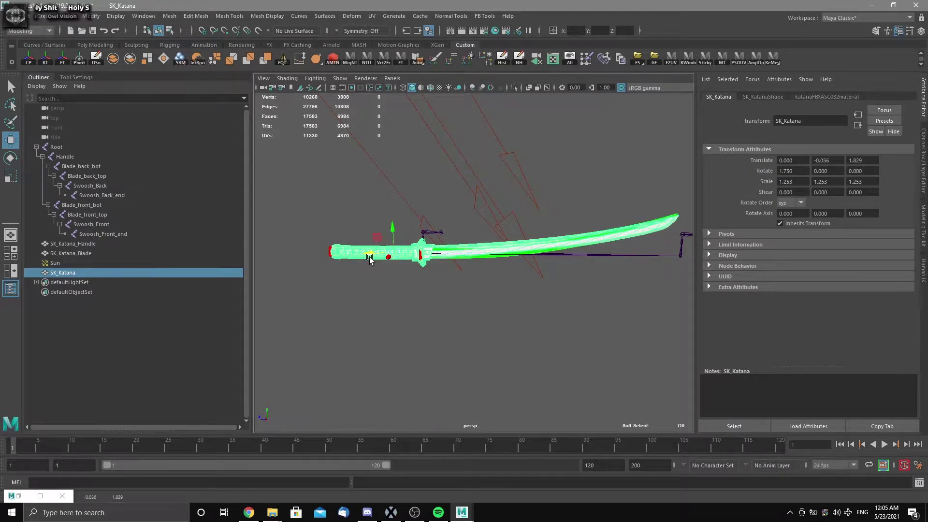
pyautogui.hotkey('ctrl', 'z')
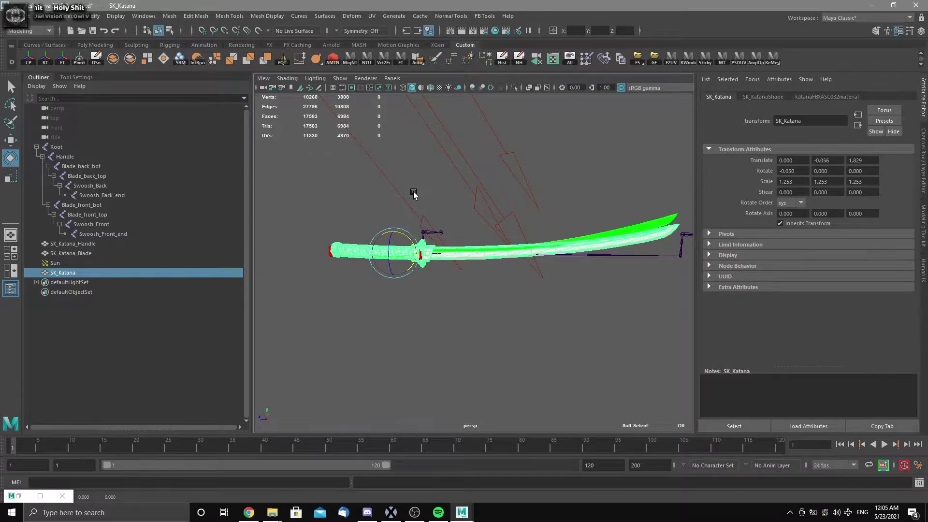
pyautogui.hotkey('ctrl', 'z')
# - Lower the katana onto the red handle mesh and check it in side view
pyautogui.scroll(3, 411, 196)
pyautogui.scroll(3, 430, 178)
pyautogui.press('w')
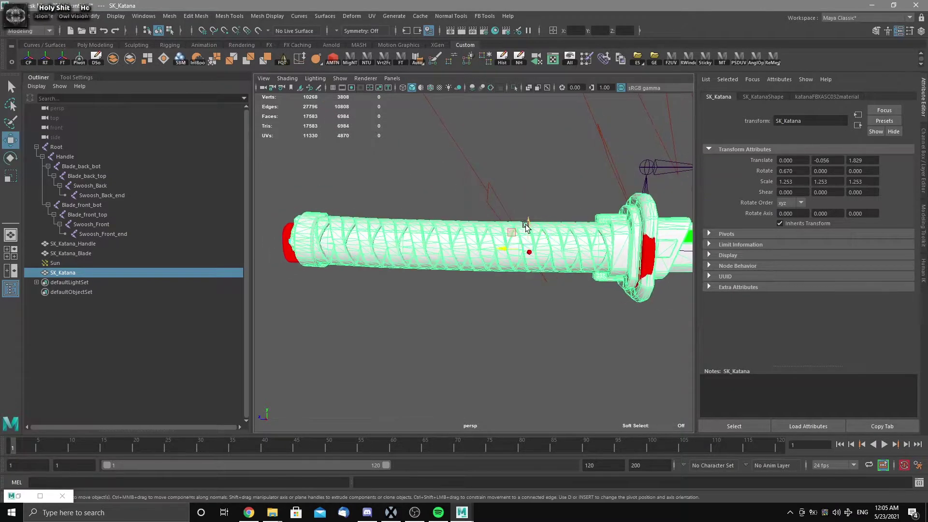
pyautogui.moveTo(528, 208); pyautogui.dragTo(529, 226)
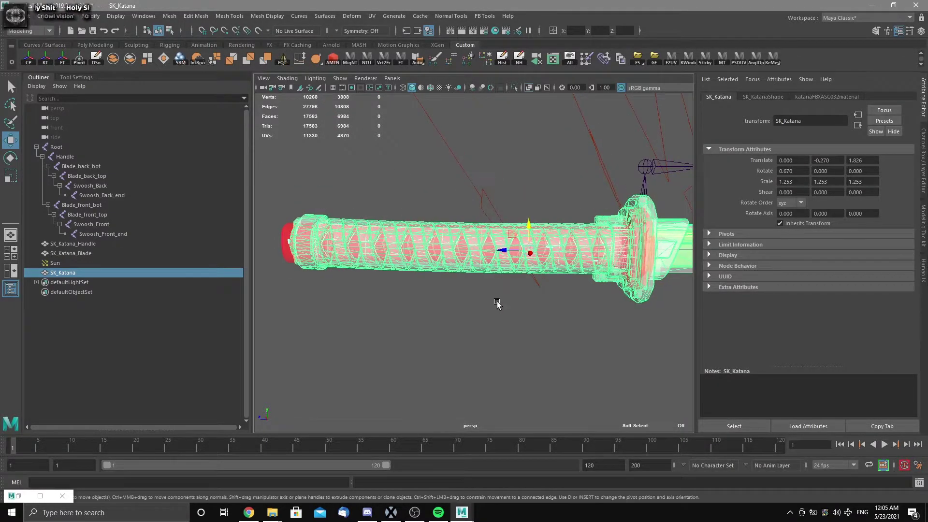
pyautogui.press('space')
pyautogui.press('space')
pyautogui.scroll(-3, 444, 165)
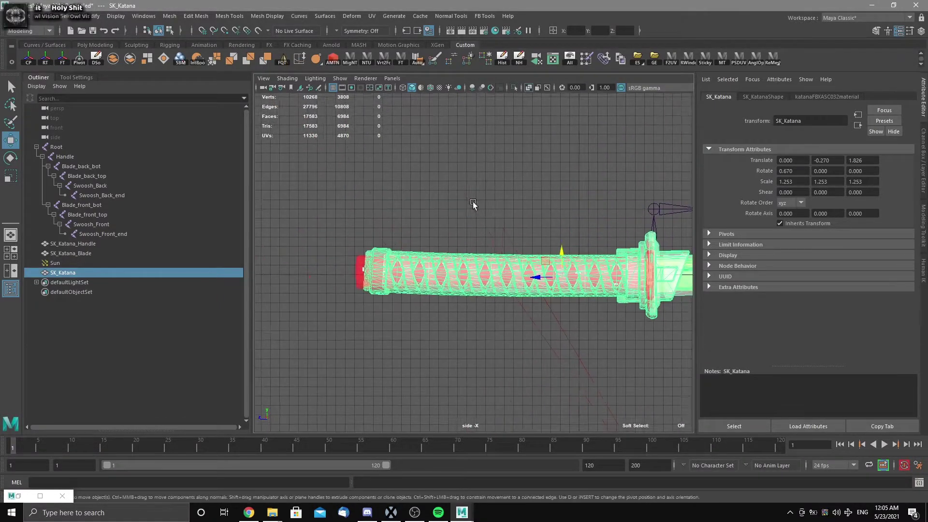
# - In side view, raise SK_Katana and rotate it level over the handle
pyautogui.scroll(5, 473, 202)
pyautogui.scroll(-1, 428, 111)
pyautogui.moveTo(493, 246)
pyautogui.mouseDown()
pyautogui.moveTo(494, 236)
pyautogui.moveTo(504, 244)
pyautogui.mouseUp()
pyautogui.scroll(-1, 486, 188)
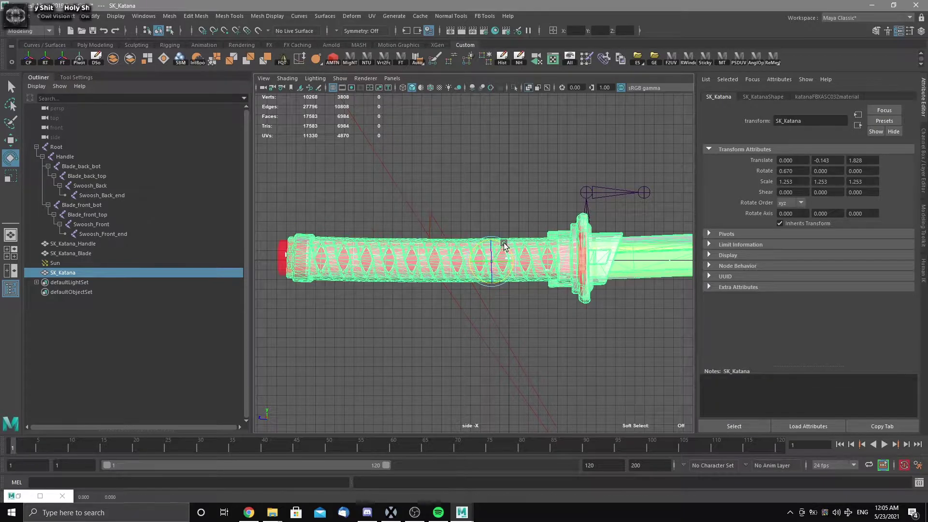
pyautogui.moveTo(612, 152); pyautogui.dragTo(587, 129)
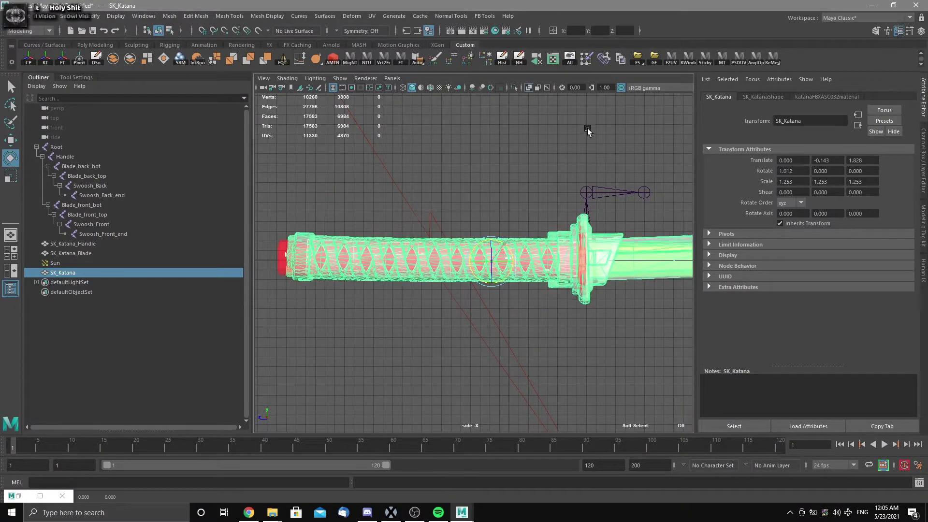
pyautogui.press('w')
pyautogui.moveTo(491, 241); pyautogui.dragTo(487, 234)
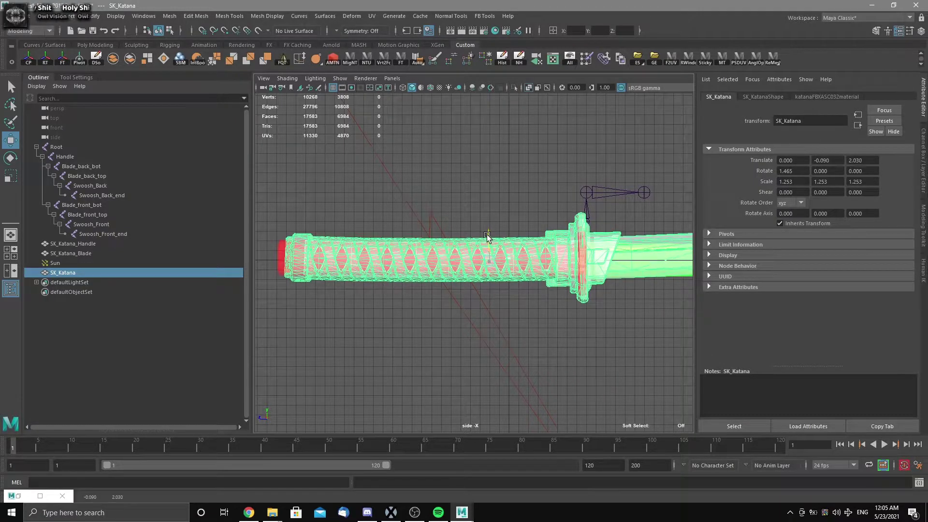
pyautogui.scroll(-5, 323, 196)
pyautogui.scroll(-3, 498, 192)
# - Return to the maximised perspective view and orbit to see the katana side-on
pyautogui.press('space')
pyautogui.press('space')
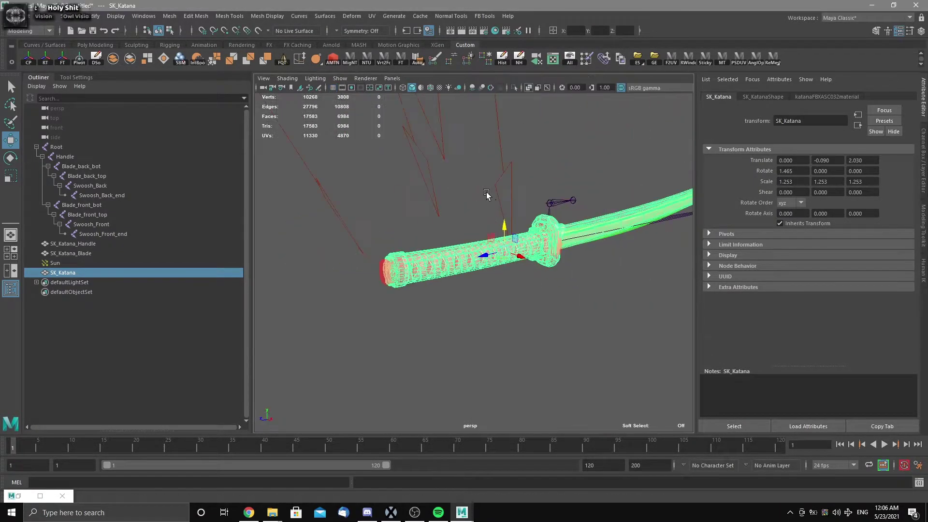
pyautogui.click(500, 195)
pyautogui.moveTo(555, 175)
pyautogui.keyDown('alt'); pyautogui.mouseDown()
pyautogui.moveTo(492, 224)
pyautogui.moveTo(533, 234)
pyautogui.moveTo(504, 187)
pyautogui.mouseUp(); pyautogui.keyUp('alt')
pyautogui.click(464, 257)
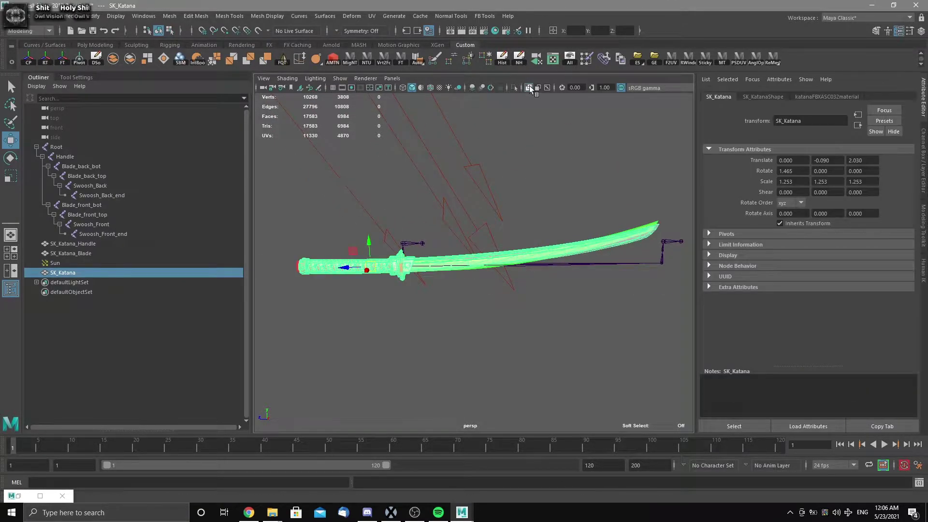
pyautogui.click(370, 251)
# - Select SK_Katana_Handle, SK_Katana_Blade and SK_Katana, and orbit around the guard
pyautogui.scroll(5, 370, 251)
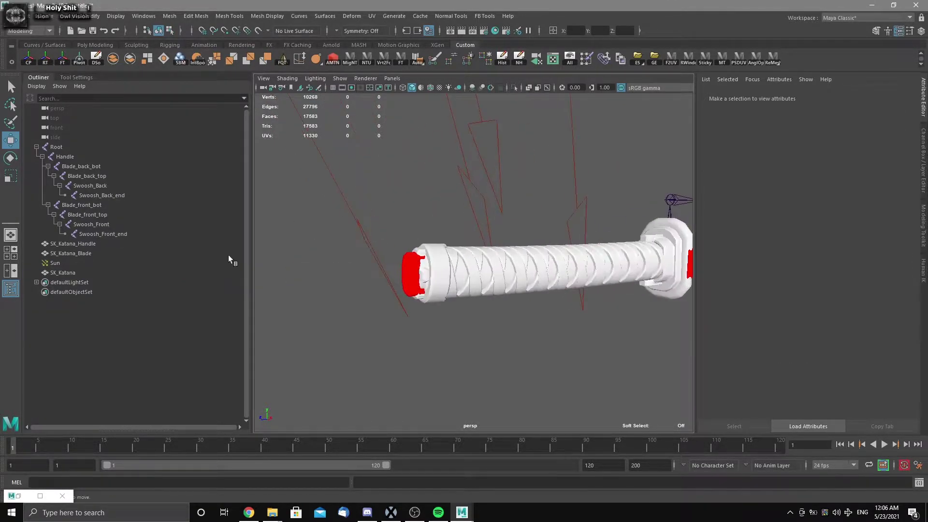
pyautogui.moveTo(64, 245); pyautogui.dragTo(75, 254)
pyautogui.click(459, 277)
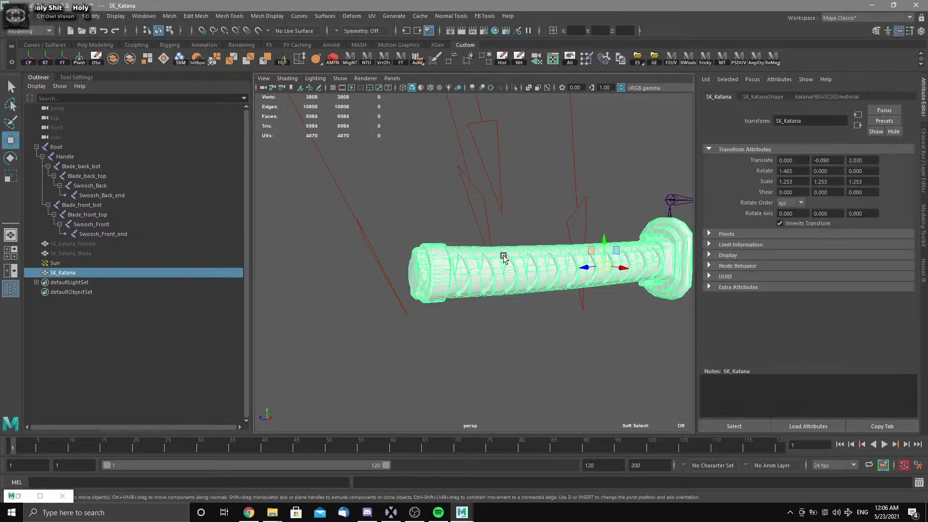
pyautogui.keyDown('alt'); pyautogui.moveTo(460, 277); pyautogui.dragTo(490, 275); pyautogui.keyUp('alt')
pyautogui.scroll(5, 377, 206)
pyautogui.scroll(3, 355, 193)
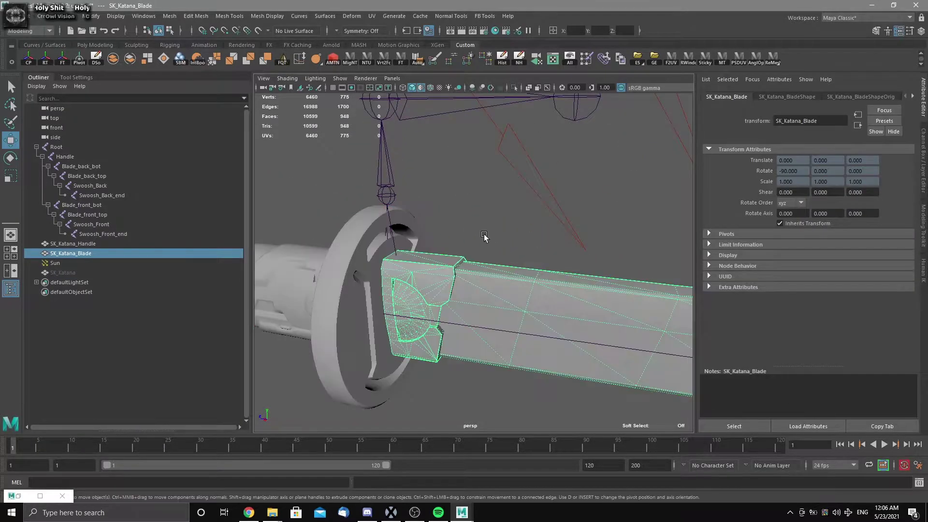
# - Hide the reference SK_Katana_Handle and SK_Katana_Blade meshes
pyautogui.moveTo(483, 234)
pyautogui.keyDown('alt'); pyautogui.mouseDown()
pyautogui.moveTo(472, 196)
pyautogui.moveTo(456, 239)
pyautogui.mouseUp(); pyautogui.keyUp('alt')
pyautogui.click(487, 222)
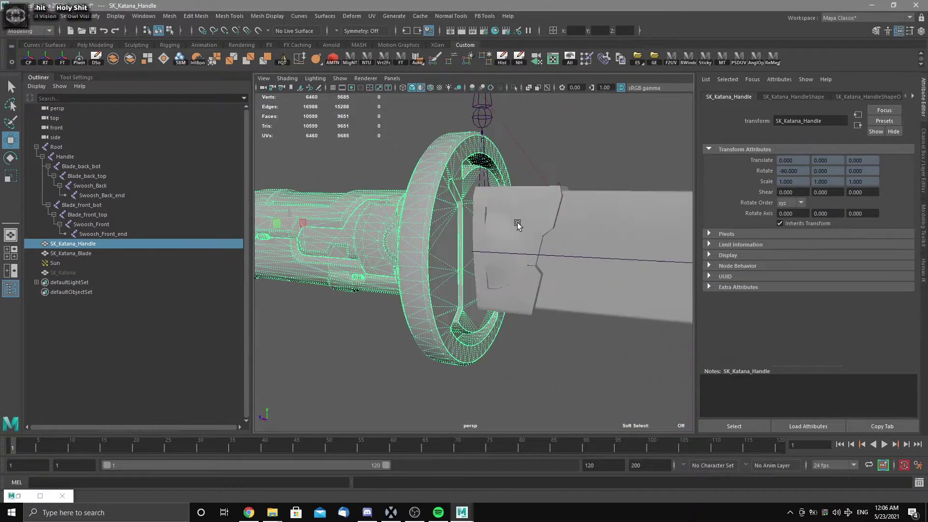
pyautogui.click(512, 241)
pyautogui.scroll(-5, 484, 218)
pyautogui.press('h')
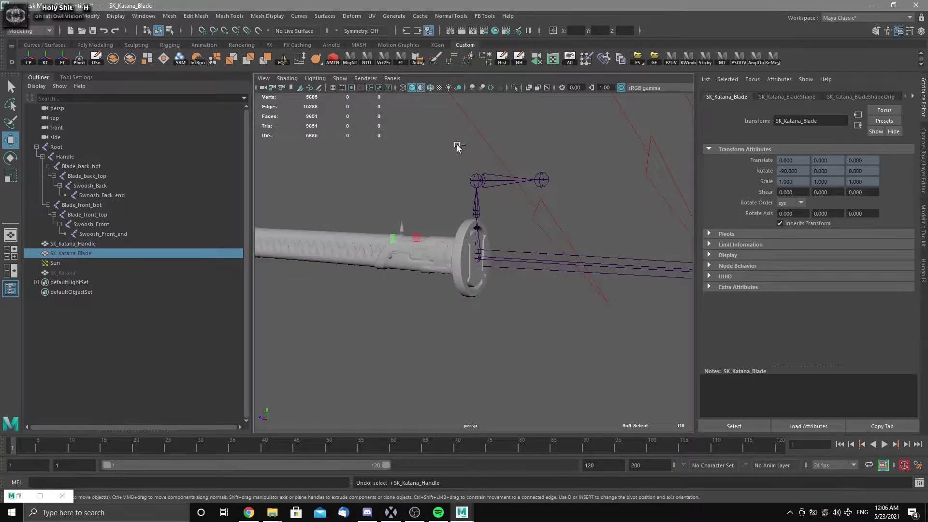
pyautogui.click(458, 145)
pyautogui.hotkey('ctrl', 'shift', 'h')
pyautogui.click(498, 236)
pyautogui.scroll(3, 498, 235)
pyautogui.click(72, 244)
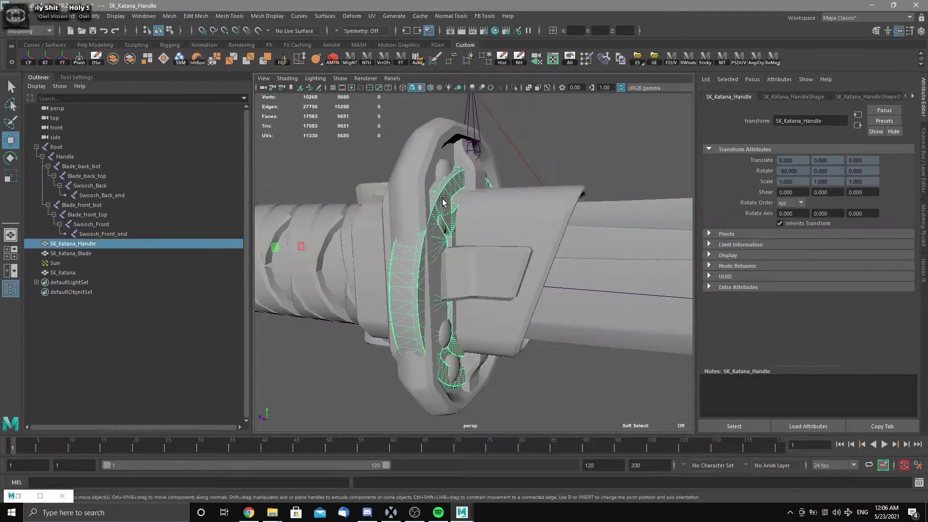
pyautogui.press('h')
# - Select the guard slot faces on SK_Katana and separate them off the mesh
pyautogui.click(489, 220)
pyautogui.press('F11')
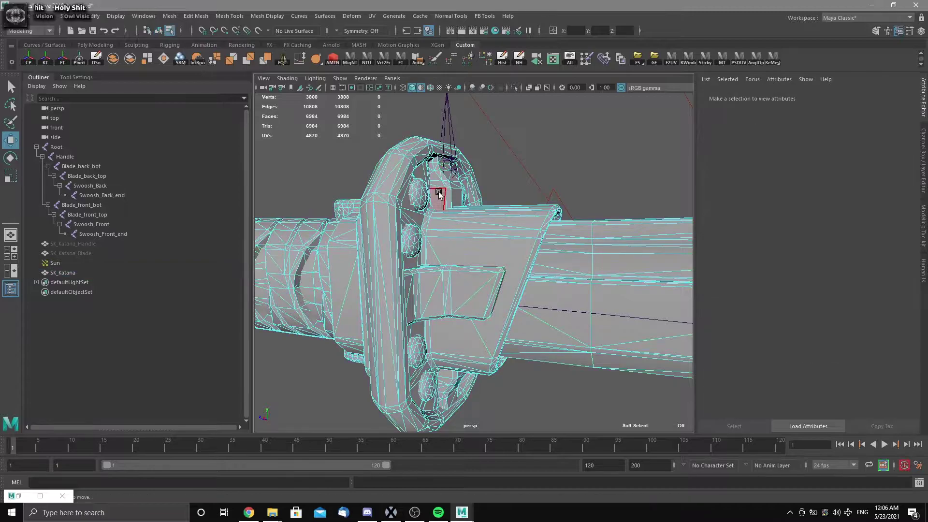
pyautogui.click(438, 271)
pyautogui.doubleClick(432, 285)
pyautogui.moveTo(431, 285)
pyautogui.keyDown('alt'); pyautogui.mouseDown()
pyautogui.moveTo(416, 262)
pyautogui.moveTo(433, 277)
pyautogui.mouseUp(); pyautogui.keyUp('alt')
pyautogui.doubleClick(433, 277)
pyautogui.moveTo(501, 308)
pyautogui.keyDown('alt'); pyautogui.mouseDown()
pyautogui.moveTo(471, 203)
pyautogui.moveTo(553, 211)
pyautogui.mouseUp(); pyautogui.keyUp('alt')
pyautogui.click(130, 59)
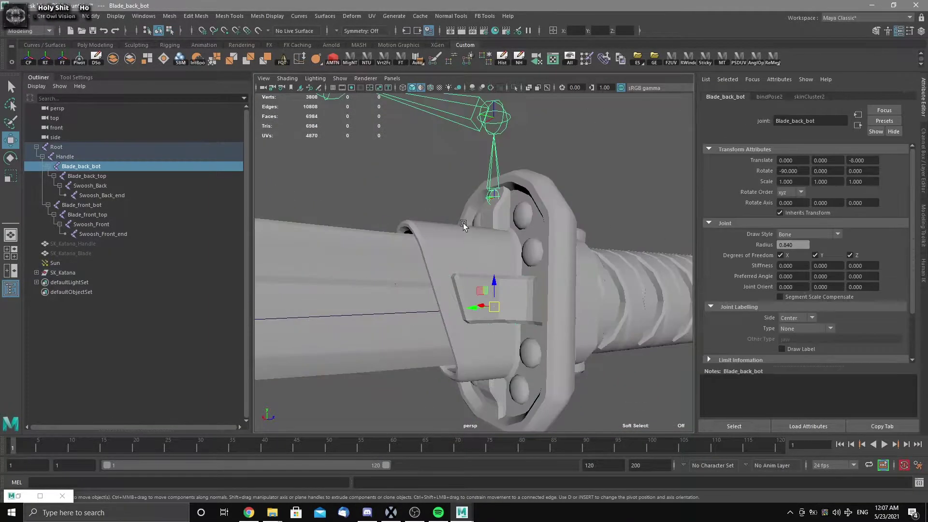
# - Isolate the split katana mesh and start selecting faces beside the guard knobs
pyautogui.click(438, 226)
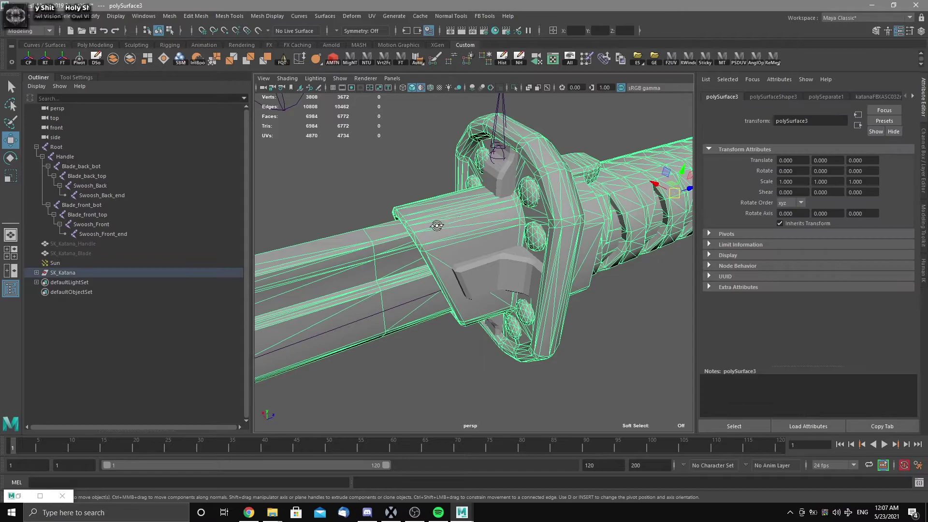
pyautogui.scroll(5, 506, 234)
pyautogui.moveTo(506, 234)
pyautogui.keyDown('alt'); pyautogui.mouseDown()
pyautogui.moveTo(471, 176)
pyautogui.moveTo(500, 208)
pyautogui.moveTo(473, 251)
pyautogui.mouseUp(); pyautogui.keyUp('alt')
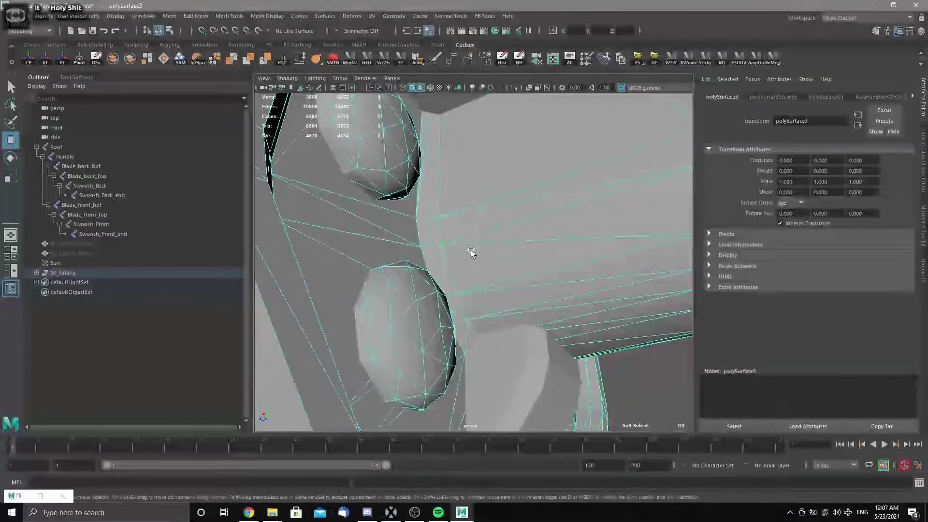
pyautogui.click(426, 227)
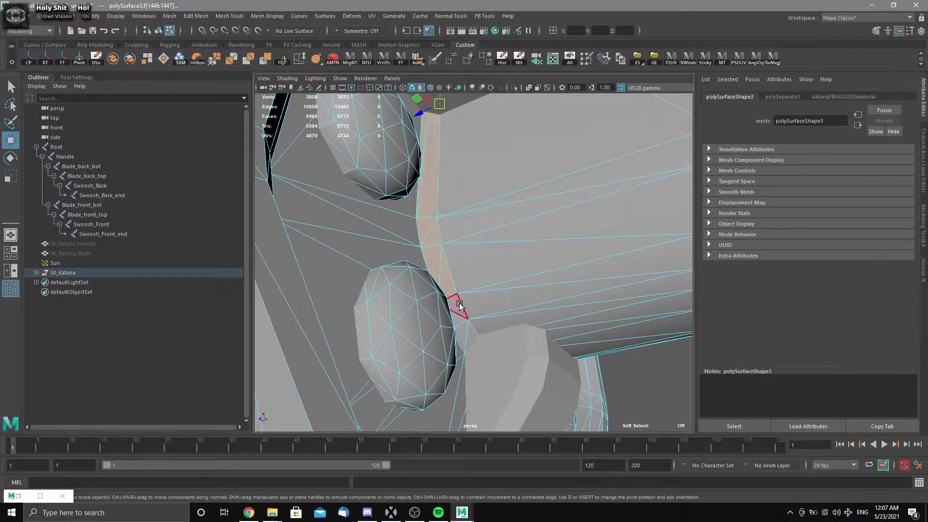
pyautogui.moveTo(459, 303)
pyautogui.keyDown('alt'); pyautogui.mouseDown()
pyautogui.moveTo(397, 290)
pyautogui.moveTo(506, 250)
pyautogui.mouseUp(); pyautogui.keyUp('alt')
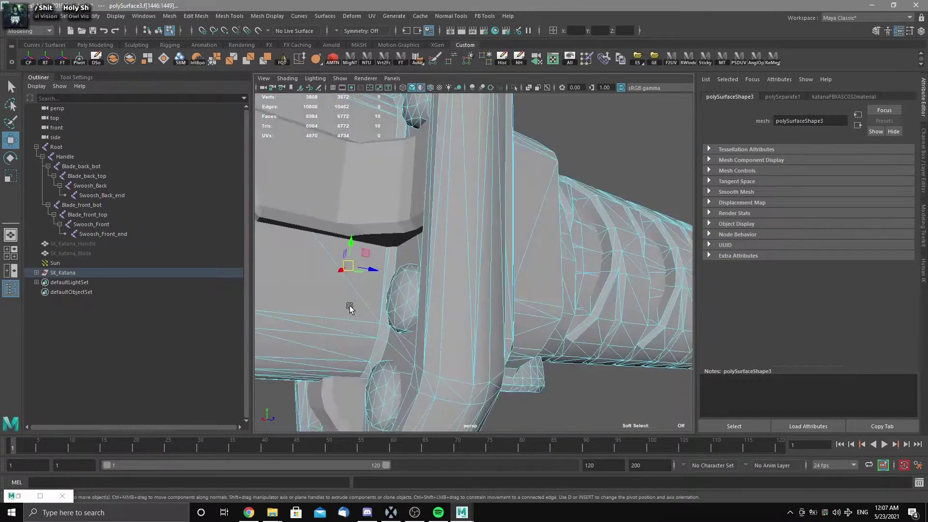
pyautogui.press('F8')
pyautogui.moveTo(483, 104)
pyautogui.keyDown('alt'); pyautogui.mouseDown()
pyautogui.moveTo(527, 130)
pyautogui.moveTo(451, 216)
pyautogui.mouseUp(); pyautogui.keyUp('alt')
pyautogui.hotkey('ctrl', '1')
pyautogui.press('F8')
pyautogui.moveTo(450, 274)
pyautogui.keyDown('alt'); pyautogui.mouseDown()
pyautogui.moveTo(481, 196)
pyautogui.moveTo(414, 272)
pyautogui.moveTo(394, 314)
pyautogui.mouseUp(); pyautogui.keyUp('alt')
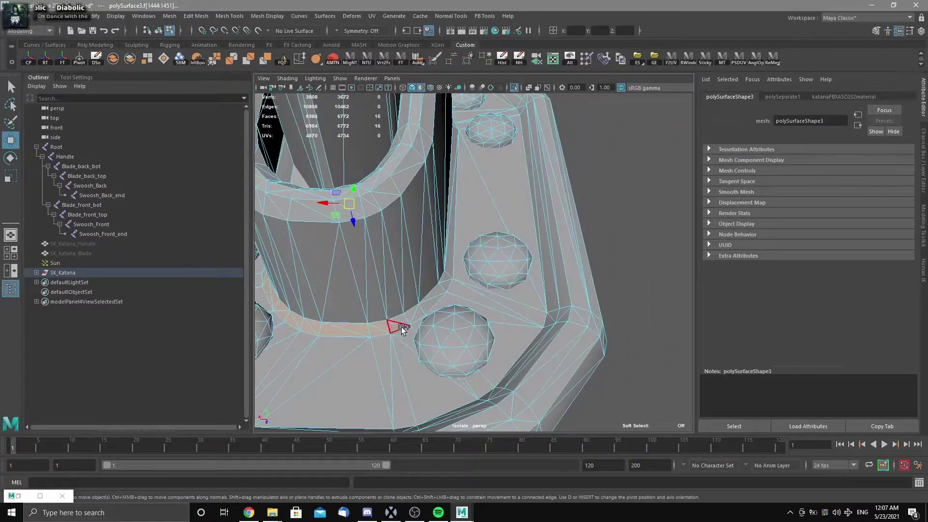
# - Add the remaining collar faces, including a large triangular face, to the selection
pyautogui.keyDown('shift'); pyautogui.click(448, 279); pyautogui.keyUp('shift')
pyautogui.keyDown('alt'); pyautogui.moveTo(447, 279); pyautogui.dragTo(439, 216); pyautogui.keyUp('alt')
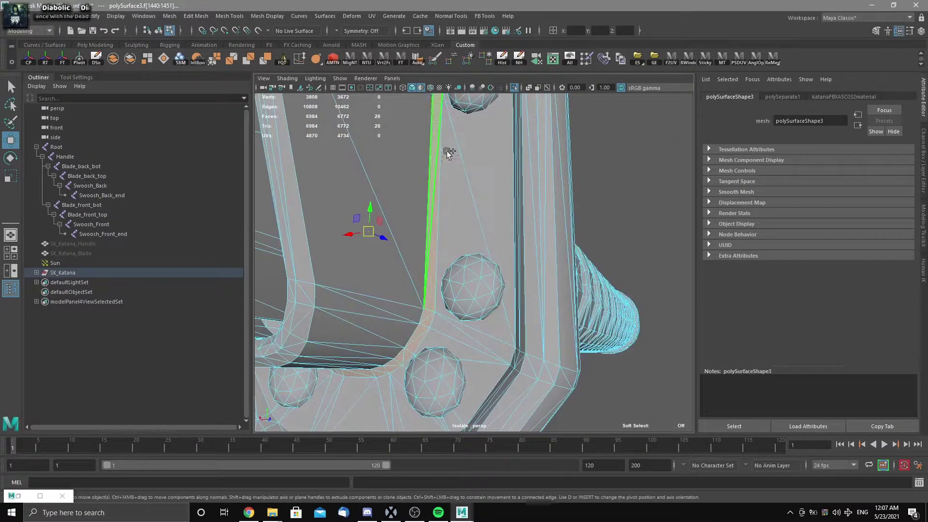
pyautogui.keyDown('alt'); pyautogui.moveTo(447, 151); pyautogui.dragTo(465, 289); pyautogui.keyUp('alt')
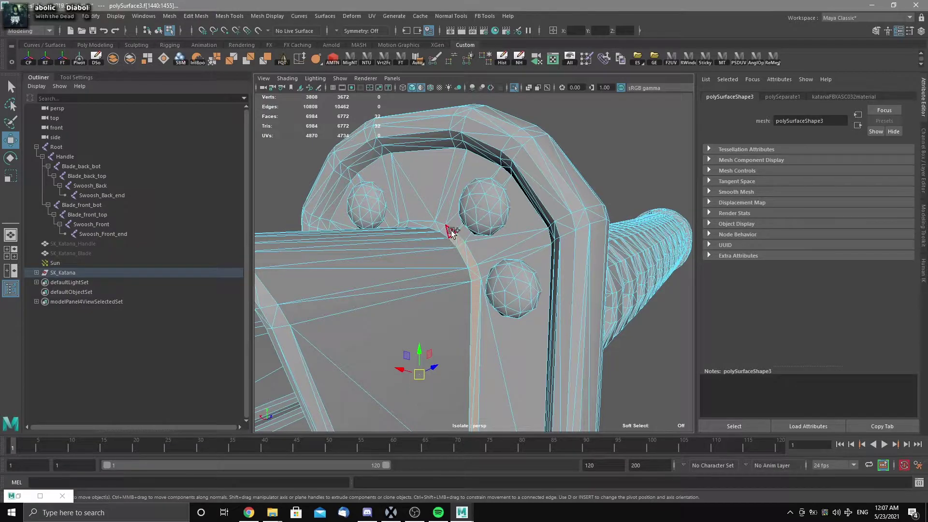
pyautogui.keyDown('alt'); pyautogui.moveTo(435, 226); pyautogui.dragTo(419, 264); pyautogui.keyUp('alt')
pyautogui.keyDown('shift'); pyautogui.click(418, 263); pyautogui.keyUp('shift')
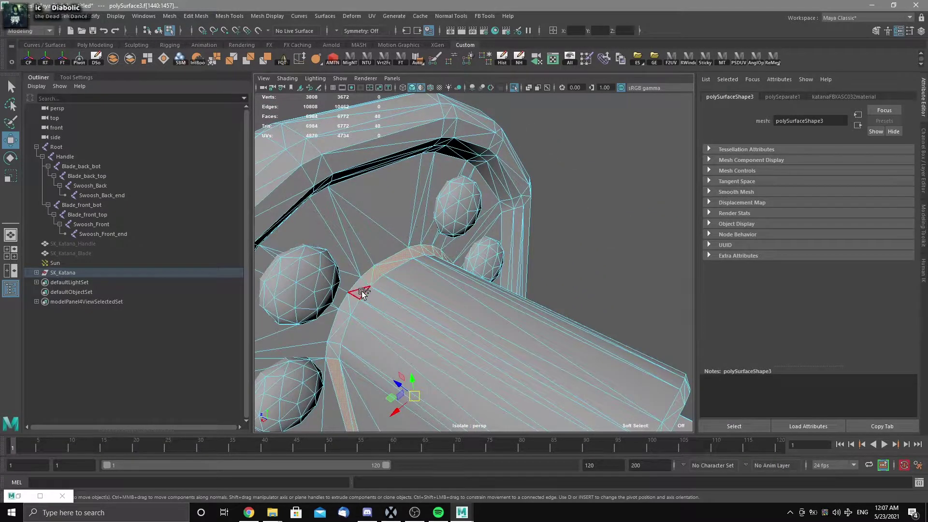
pyautogui.keyDown('shift'); pyautogui.click(358, 350); pyautogui.keyUp('shift')
pyautogui.moveTo(357, 350)
pyautogui.keyDown('alt'); pyautogui.mouseDown()
pyautogui.moveTo(390, 238)
pyautogui.moveTo(465, 277)
pyautogui.moveTo(648, 249)
pyautogui.moveTo(410, 222)
pyautogui.moveTo(292, 234)
pyautogui.moveTo(335, 218)
pyautogui.mouseUp(); pyautogui.keyUp('alt')
pyautogui.scroll(-5, 389, 238)
pyautogui.scroll(-5, 648, 249)
pyautogui.scroll(5, 335, 217)
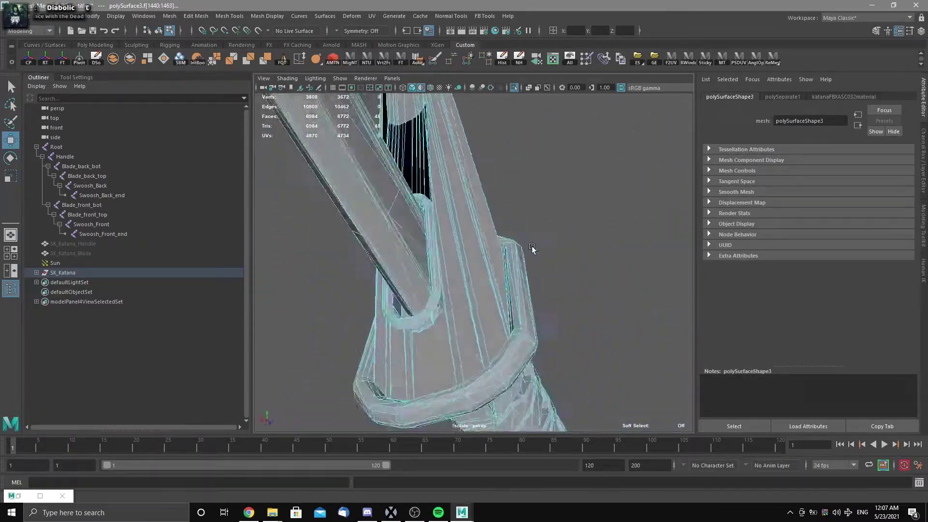
pyautogui.moveTo(532, 246)
pyautogui.keyDown('alt'); pyautogui.mouseDown()
pyautogui.moveTo(484, 271)
pyautogui.moveTo(435, 252)
pyautogui.moveTo(486, 225)
pyautogui.mouseUp(); pyautogui.keyUp('alt')
pyautogui.scroll(2, 435, 251)
# - Extract the selected collar faces into polySurface5, replacing an undone Separate
pyautogui.click(132, 59)
pyautogui.hotkey('ctrl', 'z')
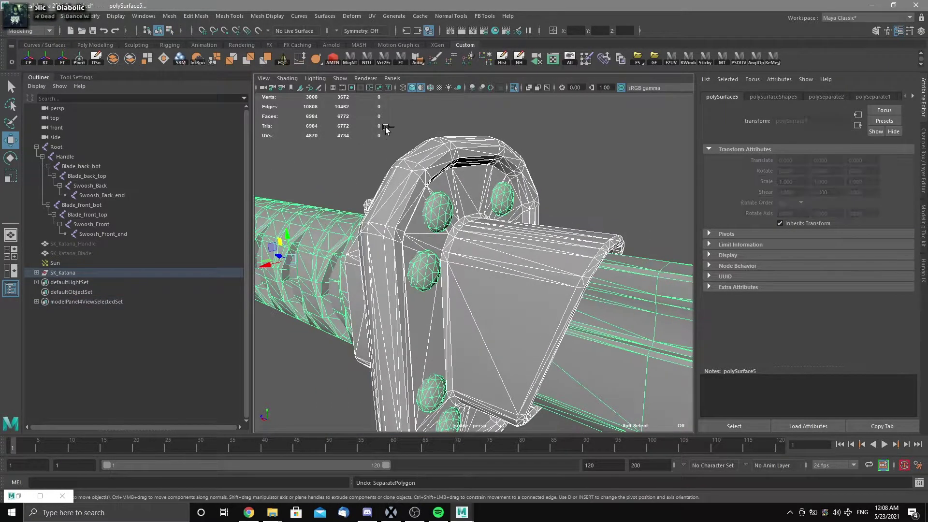
pyautogui.hotkey('ctrl', 'z')
pyautogui.click(129, 59)
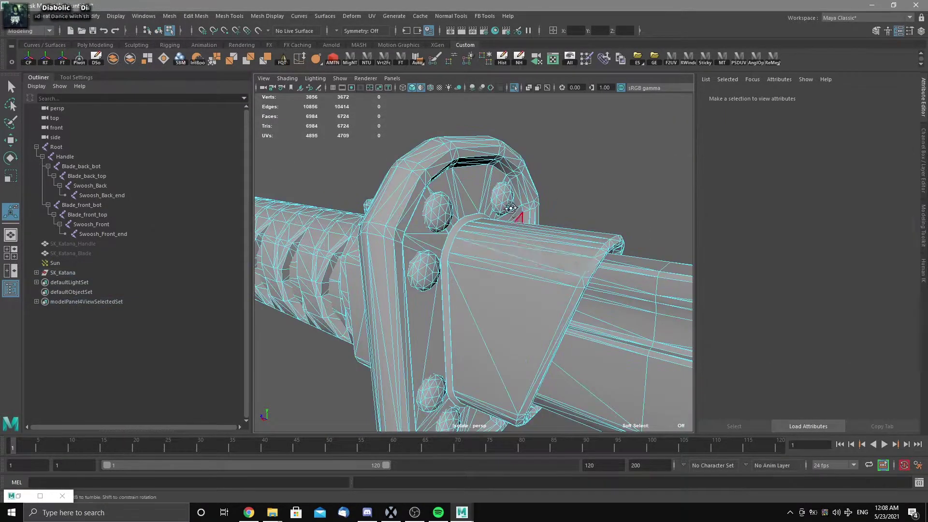
# - Hide the handle and guard piece and select the blade piece polySurface7
pyautogui.moveTo(512, 251)
pyautogui.keyDown('alt'); pyautogui.mouseDown()
pyautogui.moveTo(475, 193)
pyautogui.moveTo(572, 182)
pyautogui.moveTo(388, 172)
pyautogui.moveTo(559, 165)
pyautogui.moveTo(367, 155)
pyautogui.moveTo(534, 161)
pyautogui.moveTo(509, 213)
pyautogui.moveTo(369, 166)
pyautogui.moveTo(441, 201)
pyautogui.moveTo(406, 203)
pyautogui.moveTo(526, 169)
pyautogui.mouseUp(); pyautogui.keyUp('alt')
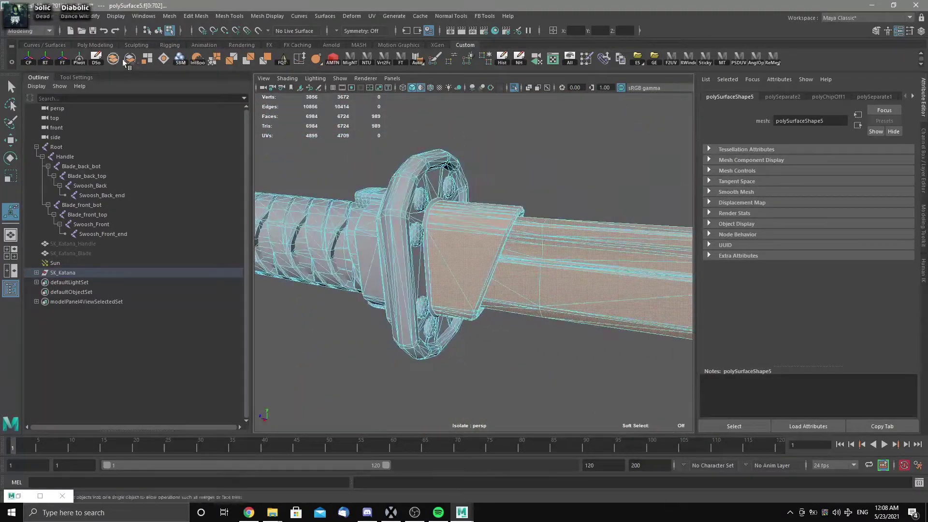
pyautogui.press('F8')
pyautogui.click(526, 169)
pyautogui.press('w')
pyautogui.click(351, 259)
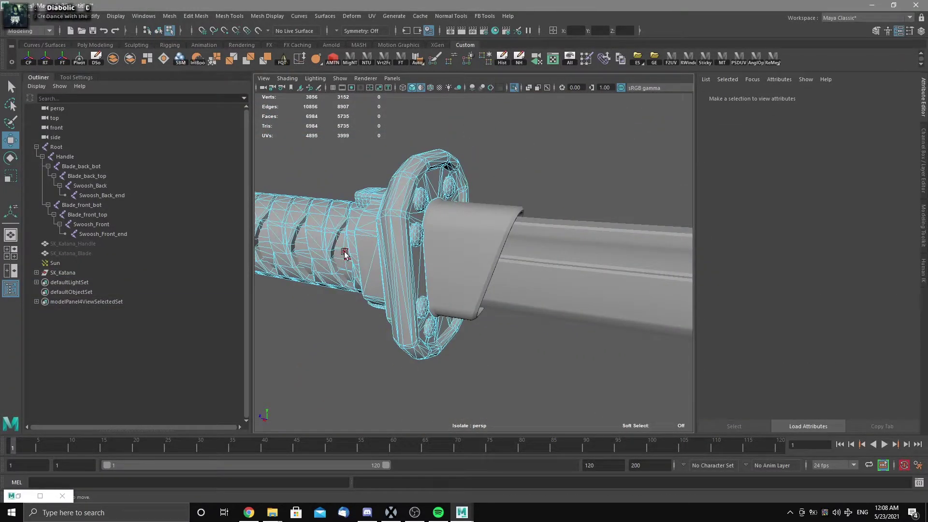
pyautogui.hotkey('ctrl', 'h')
pyautogui.click(460, 213)
pyautogui.moveTo(460, 213)
pyautogui.keyDown('alt'); pyautogui.mouseDown()
pyautogui.moveTo(448, 220)
pyautogui.moveTo(456, 227)
pyautogui.mouseUp(); pyautogui.keyUp('alt')
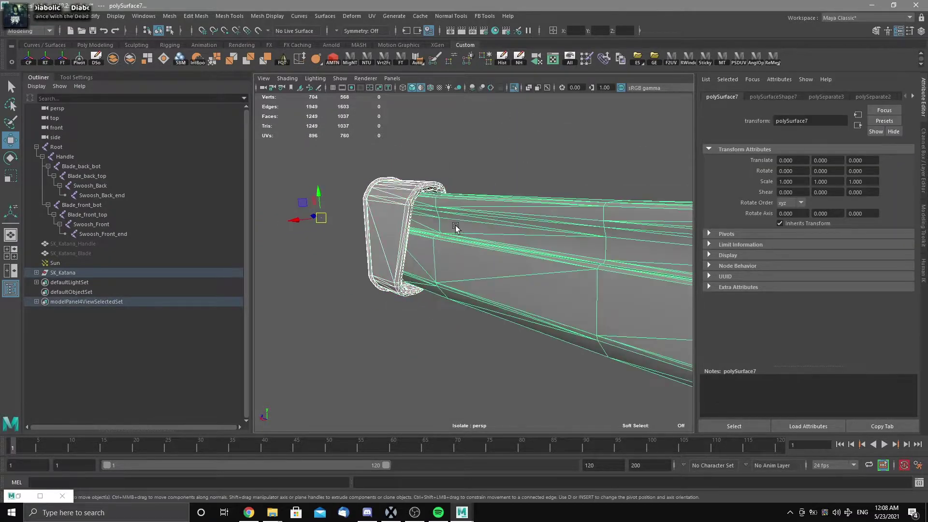
# - Restore guard piece polySurface4 and merge its vertices at a 0.010 threshold
pyautogui.hotkey('ctrl', 'z')
pyautogui.hotkey('ctrl', 'z')
pyautogui.hotkey('ctrl', 'z')
pyautogui.hotkey('ctrl', 'z')
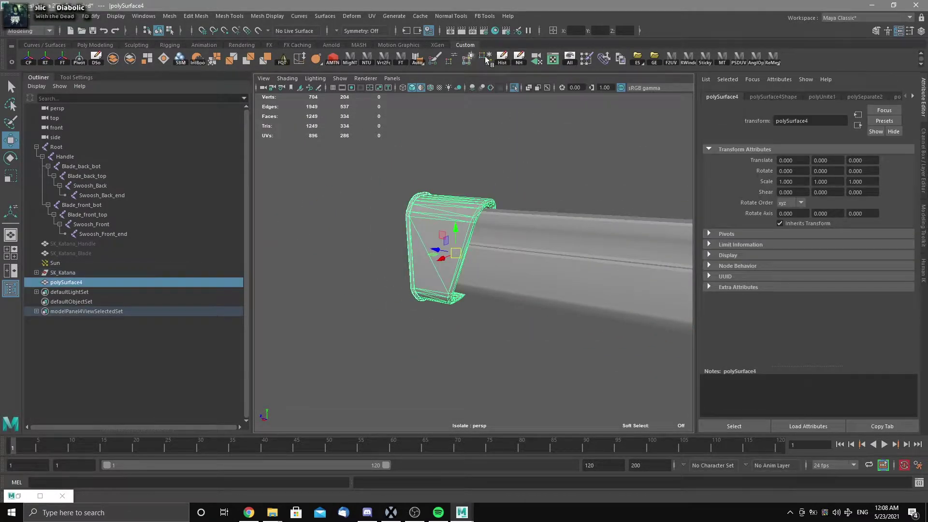
pyautogui.press('f')
pyautogui.keyDown('alt'); pyautogui.moveTo(442, 196); pyautogui.dragTo(425, 169); pyautogui.keyUp('alt')
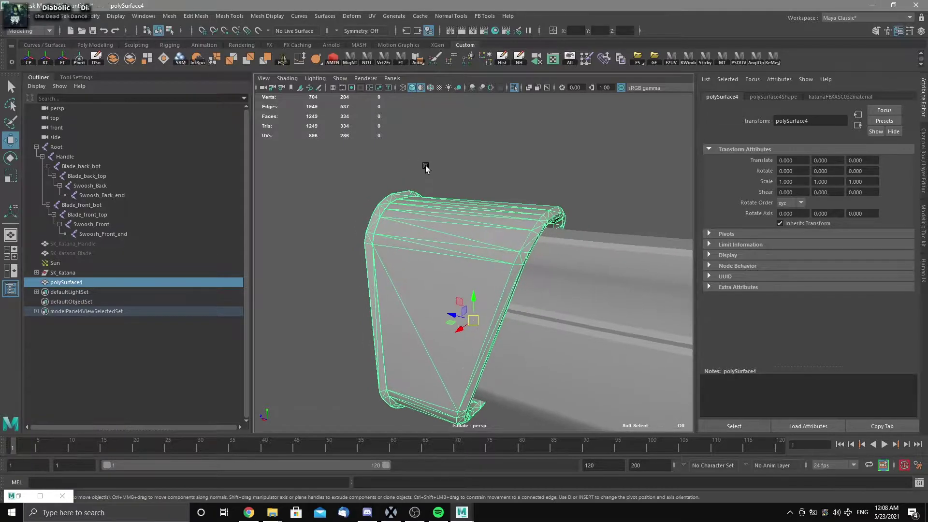
pyautogui.click(425, 170)
pyautogui.click(400, 239)
pyautogui.click(169, 16)
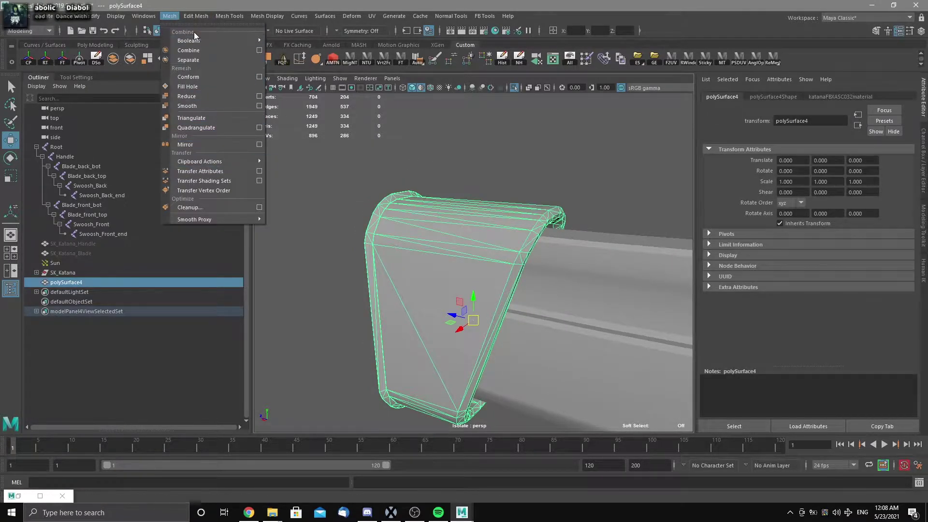
pyautogui.click(220, 119)
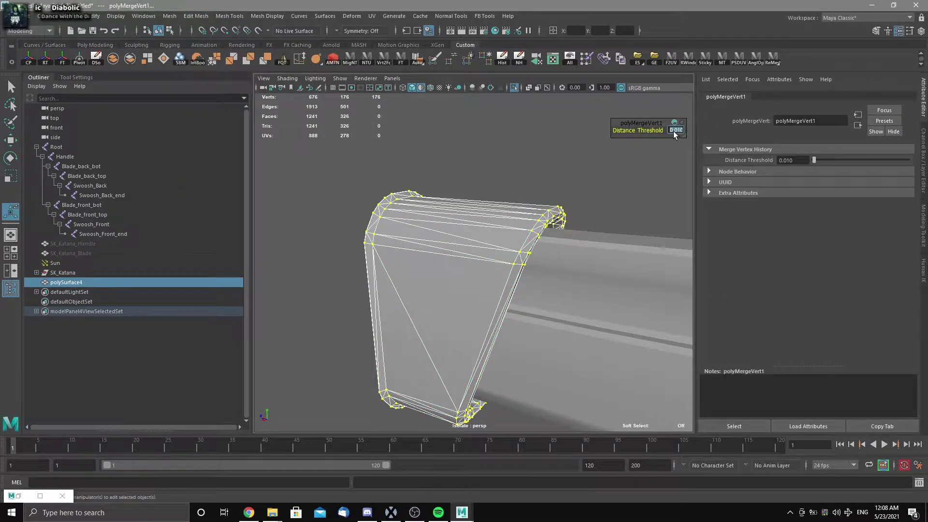
# - Separate the guard mesh into pieces and turn off Isolate Select
pyautogui.click(508, 196)
pyautogui.scroll(5, 508, 195)
pyautogui.press('w')
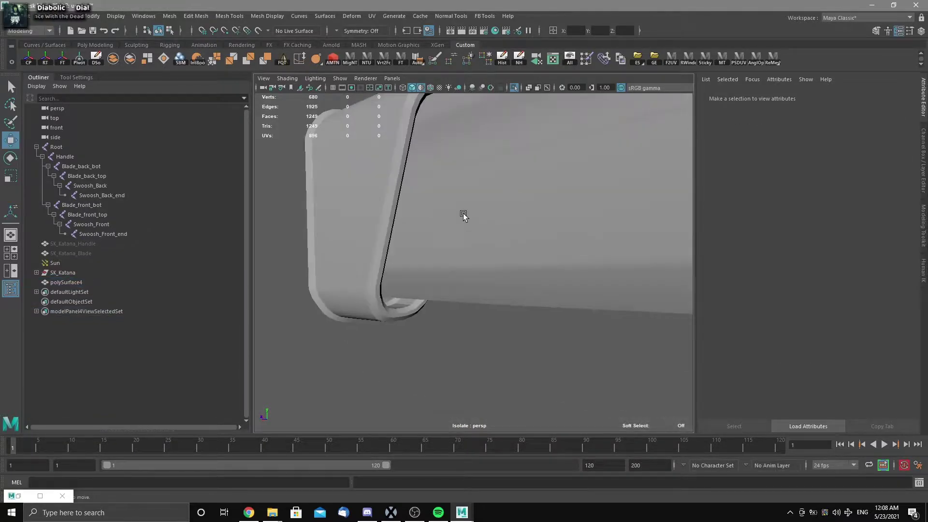
pyautogui.click(378, 286)
pyautogui.scroll(-4, 448, 200)
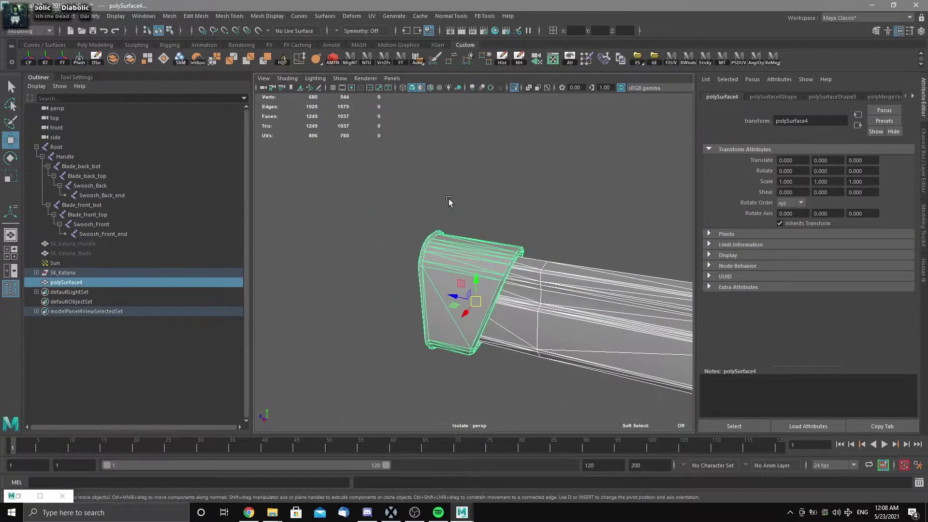
pyautogui.click(131, 58)
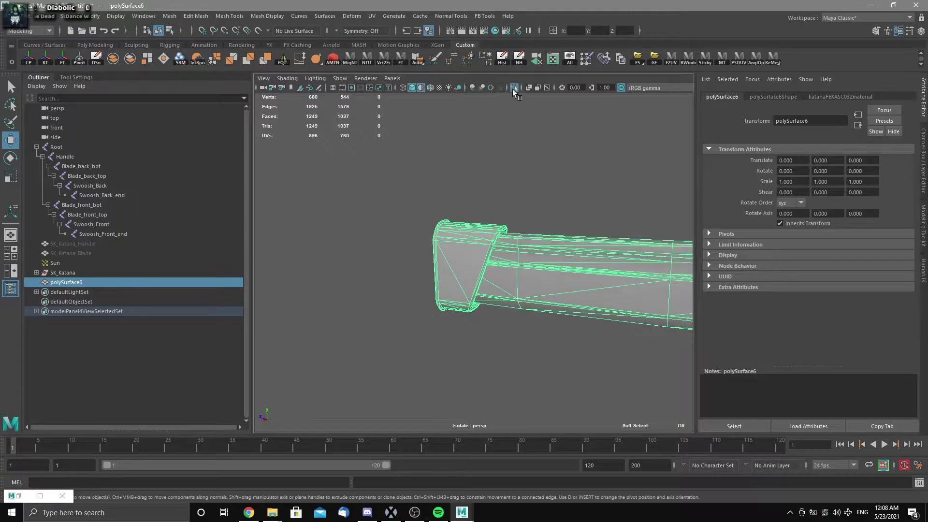
pyautogui.click(514, 87)
pyautogui.click(437, 267)
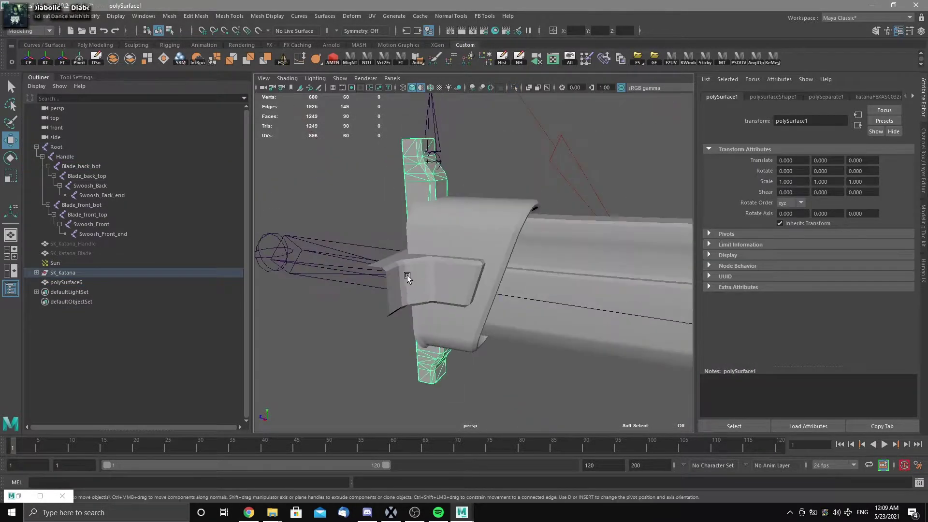
# - Combine the small guard piece with the blade section into one mesh
pyautogui.click(433, 259)
pyautogui.keyDown('alt'); pyautogui.moveTo(433, 259); pyautogui.dragTo(530, 199); pyautogui.keyUp('alt')
pyautogui.keyDown('shift'); pyautogui.click(530, 199); pyautogui.keyUp('shift')
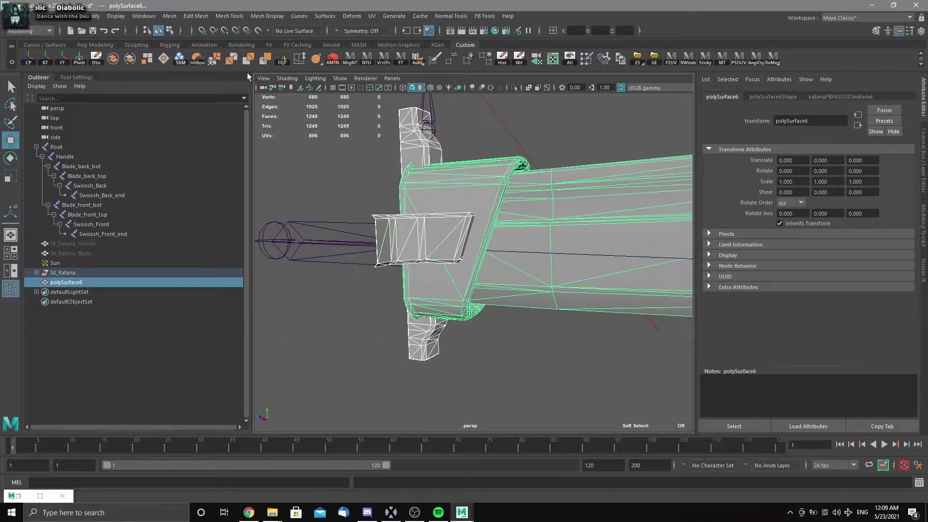
pyautogui.click(214, 61)
pyautogui.keyDown('alt'); pyautogui.moveTo(456, 213); pyautogui.dragTo(499, 186); pyautogui.keyUp('alt')
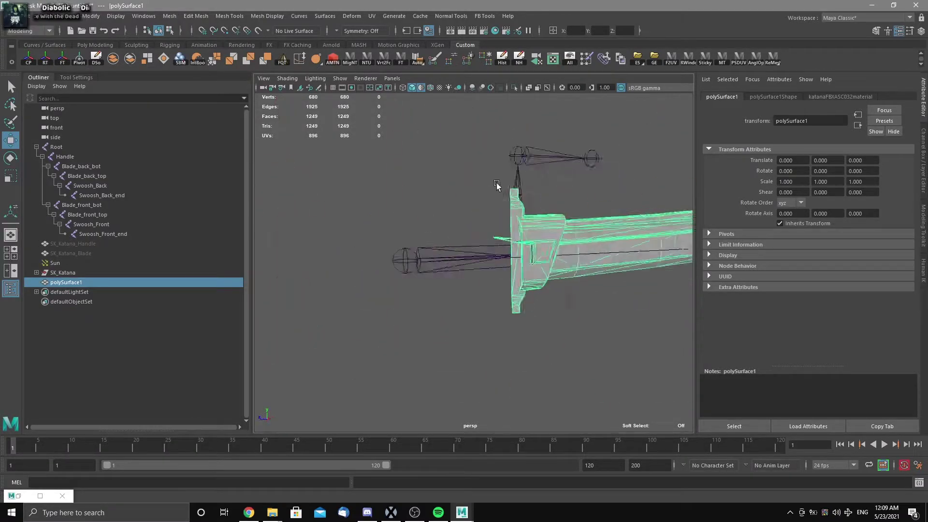
pyautogui.click(596, 195)
pyautogui.moveTo(596, 196)
pyautogui.keyDown('alt'); pyautogui.mouseDown()
pyautogui.moveTo(478, 198)
pyautogui.moveTo(435, 170)
pyautogui.mouseUp(); pyautogui.keyUp('alt')
pyautogui.scroll(5, 518, 218)
pyautogui.keyDown('alt'); pyautogui.moveTo(518, 217); pyautogui.dragTo(277, 192); pyautogui.keyUp('alt')
# - Delete history and unparent polySurface8 and polySurface1 to the top level
pyautogui.moveTo(81, 246); pyautogui.dragTo(77, 255)
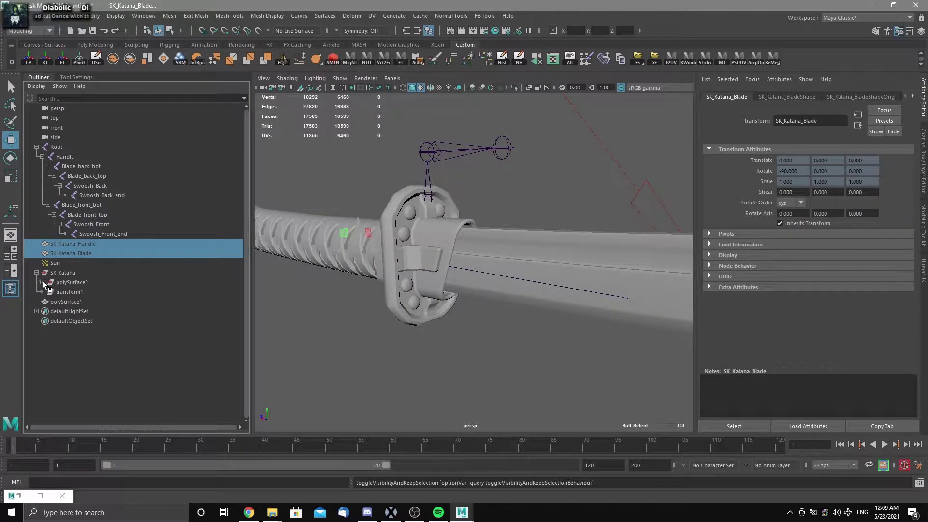
pyautogui.click(49, 292)
pyautogui.click(82, 301)
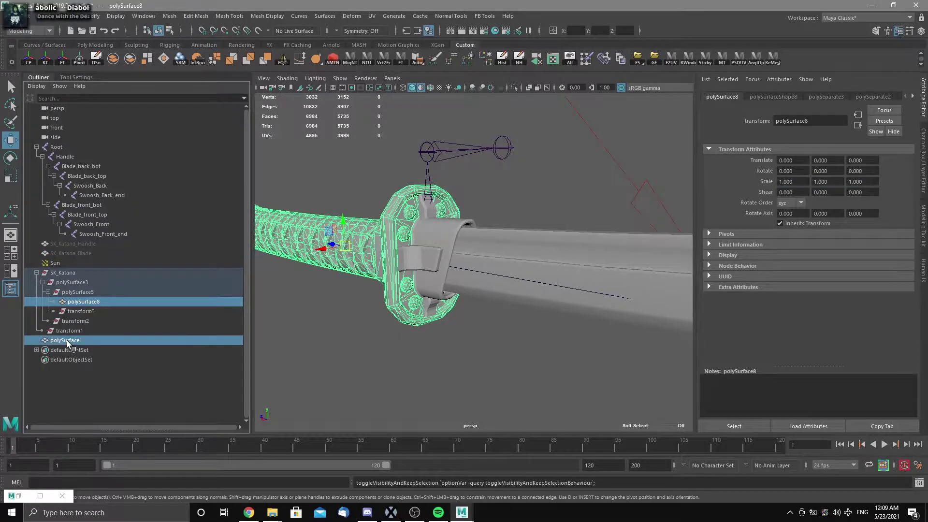
pyautogui.click(516, 59)
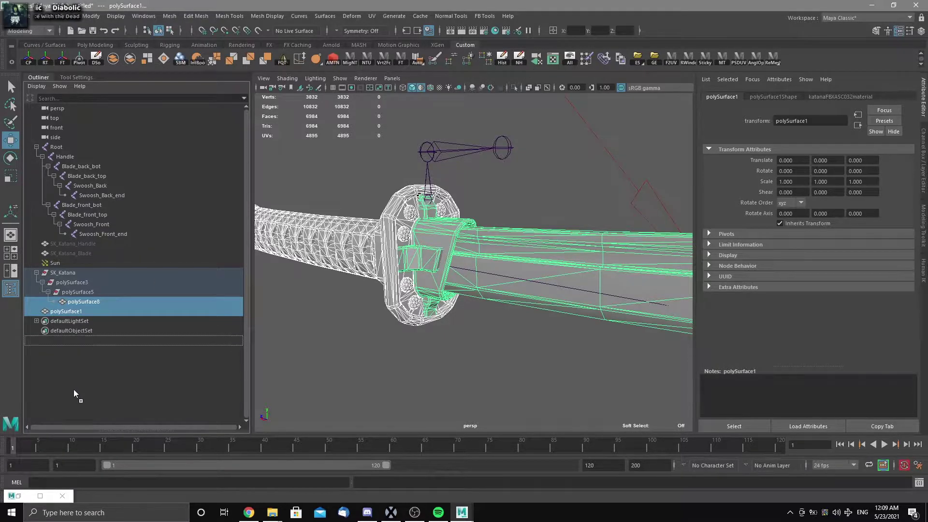
pyautogui.moveTo(74, 312); pyautogui.dragTo(74, 390, button='middle')
pyautogui.click(66, 272)
# - Delete the empty SK_Katana group and rename polySurface1 to SK
pyautogui.press('Delete')
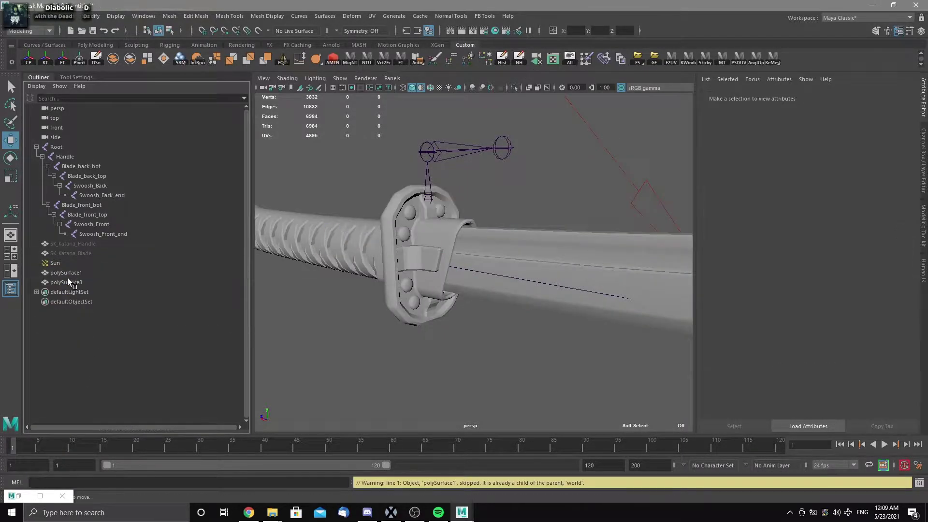
pyautogui.doubleClick(71, 272)
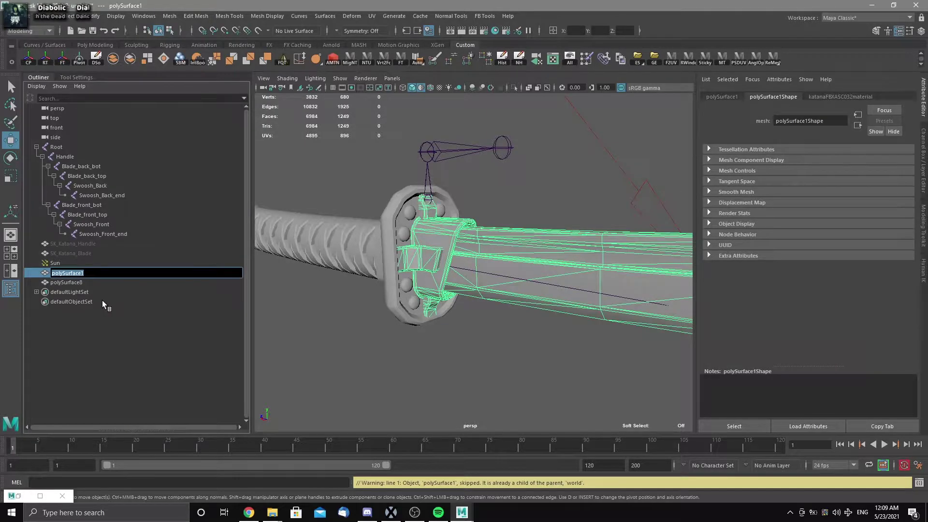
pyautogui.write('SK_')
pyautogui.click(87, 243)
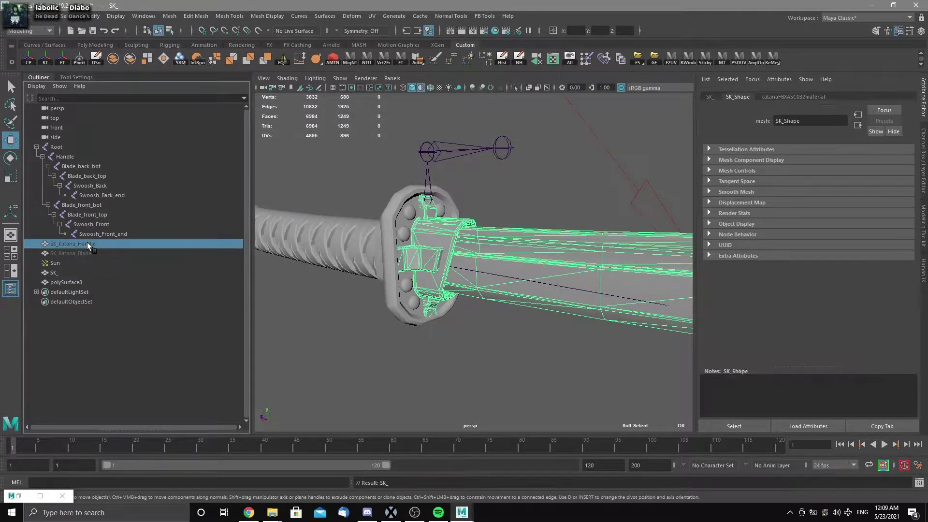
# - Rename the old meshes SK_Katana_Handle_Original and SK_Katana_Blade_Original
pyautogui.doubleClick(103, 244)
pyautogui.click(103, 243)
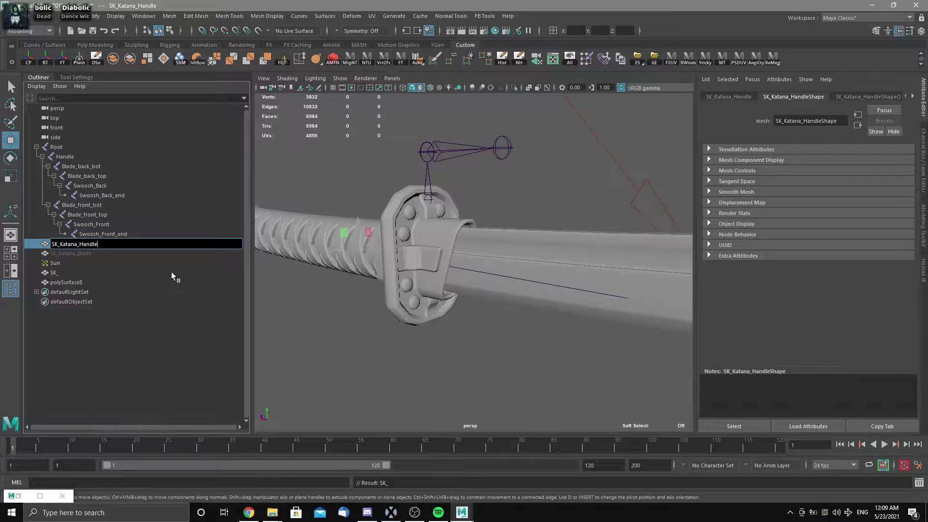
pyautogui.write('_Originak')
pyautogui.press('Return')
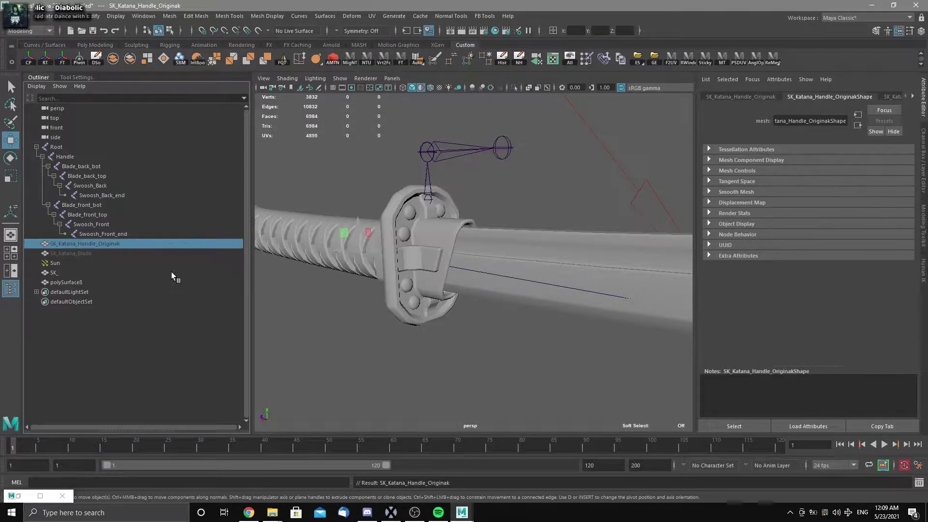
pyautogui.doubleClick(128, 245)
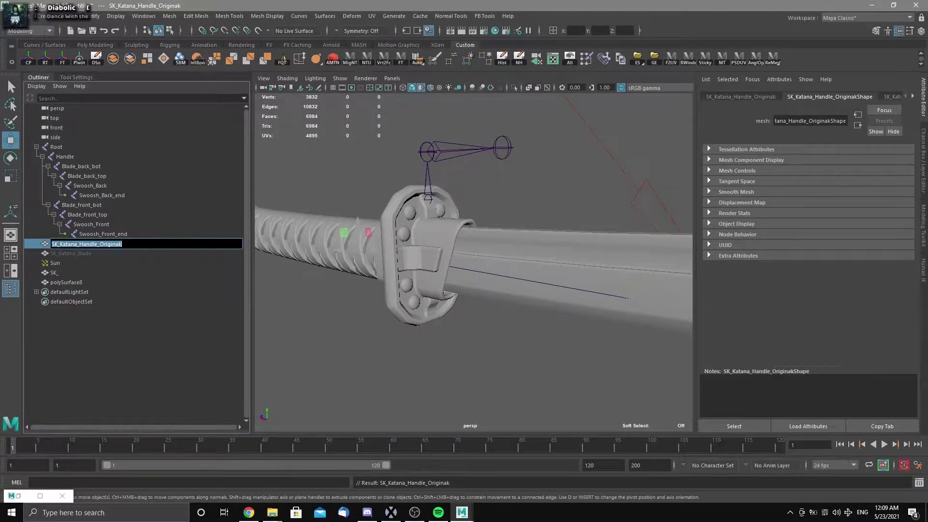
pyautogui.write('l')
pyautogui.press('Return')
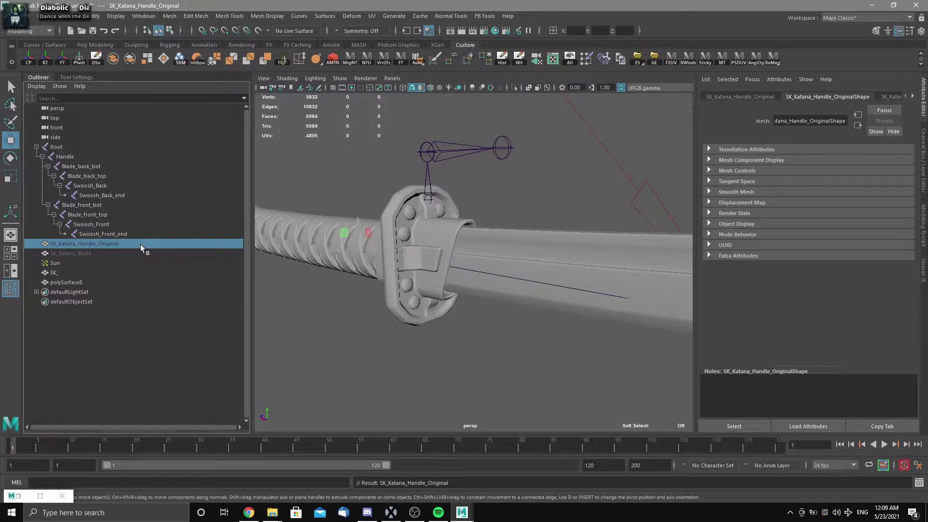
pyautogui.doubleClick(97, 252)
pyautogui.write('_Original')
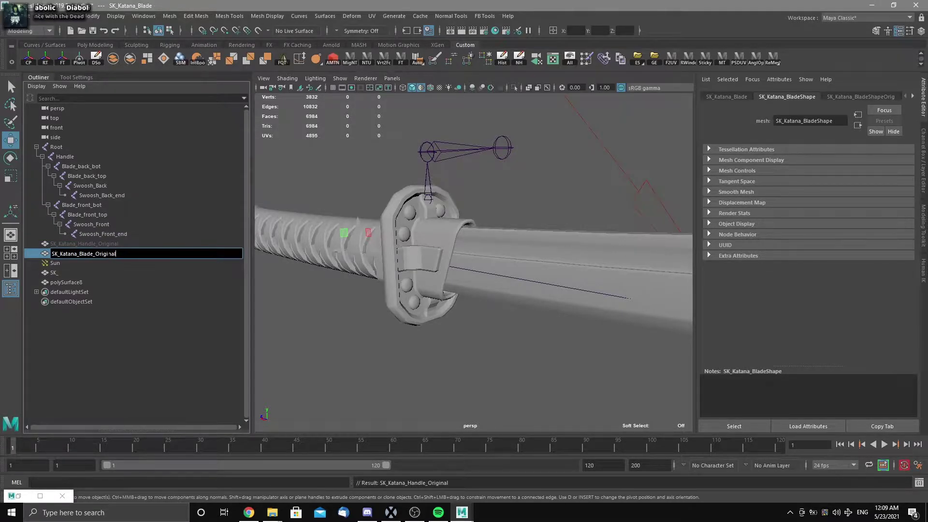
pyautogui.press('Return')
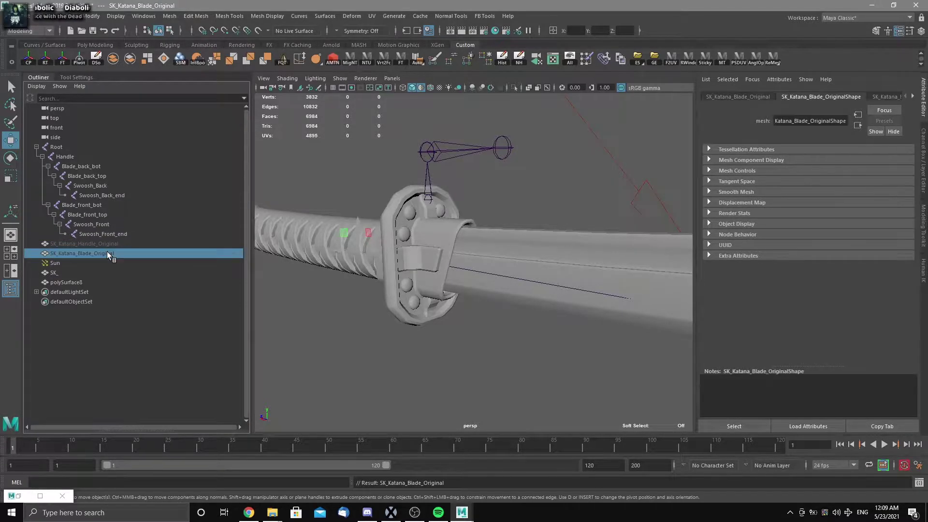
# - Name the new meshes SK_Katana_Handle and SK_Katana_Blade
pyautogui.doubleClick(97, 273)
pyautogui.write('Katana_Hand')
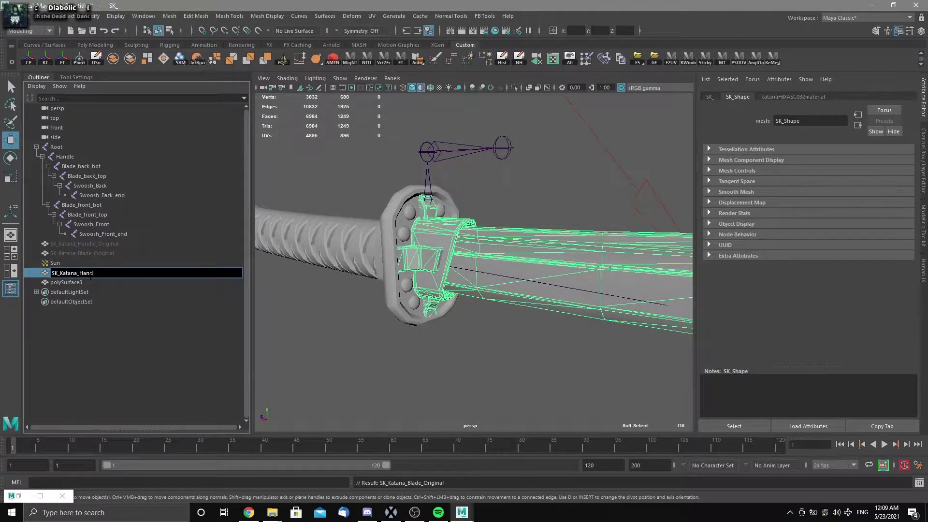
pyautogui.write('le')
pyautogui.press('Return')
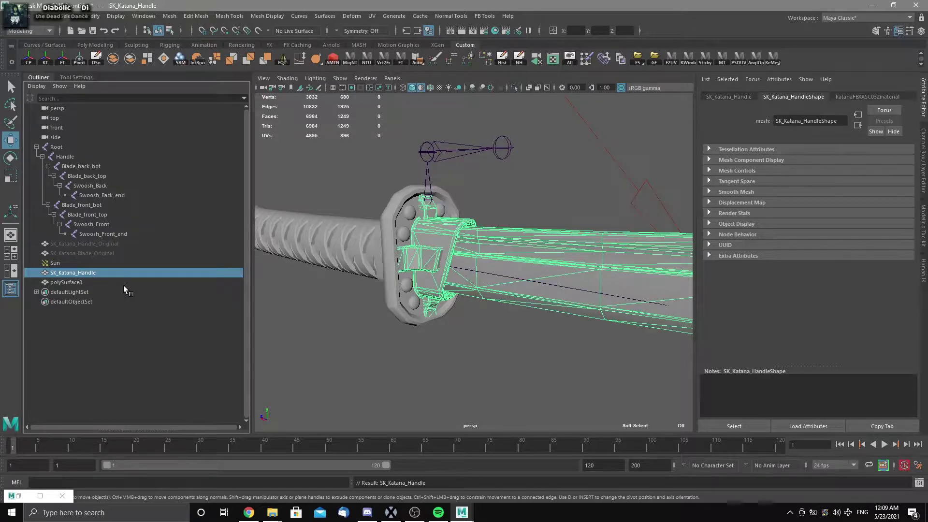
pyautogui.doubleClick(85, 283)
pyautogui.write('SK_Katana_Blad')
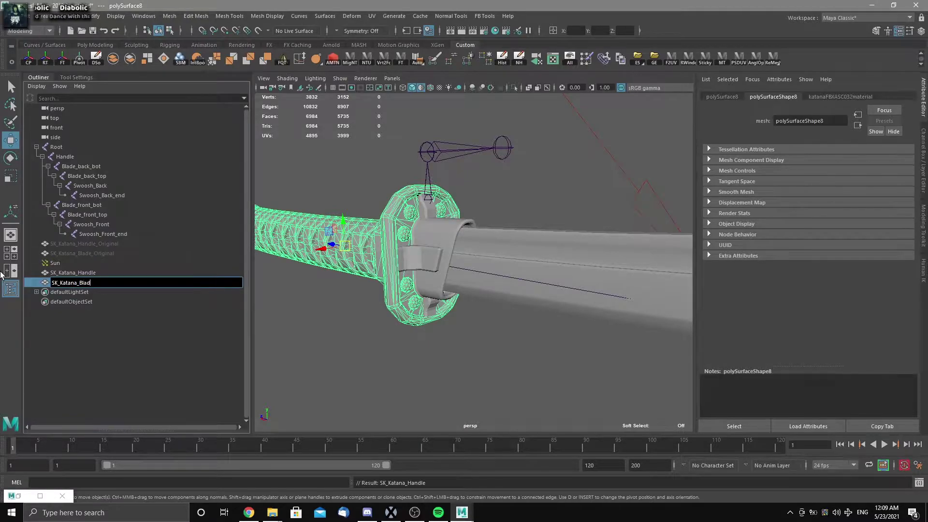
pyautogui.write('e')
pyautogui.press('Return')
pyautogui.scroll(-10, 360, 232)
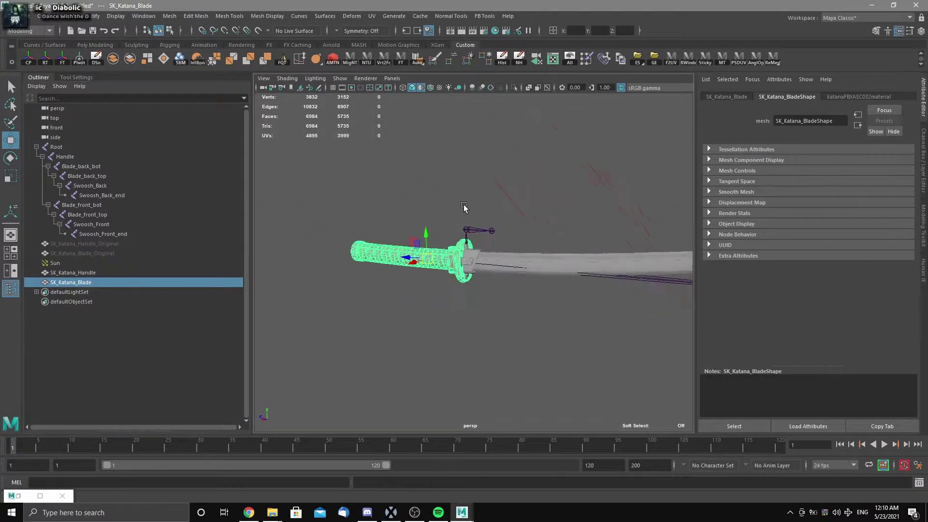
pyautogui.keyDown('alt'); pyautogui.moveTo(460, 204); pyautogui.dragTo(464, 185); pyautogui.keyUp('alt')
pyautogui.scroll(5, 464, 186)
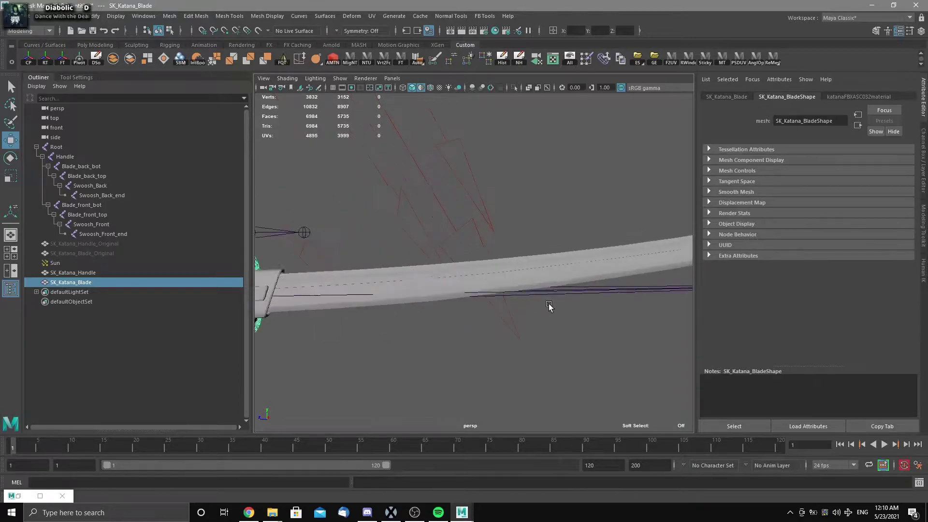
pyautogui.click(515, 269)
pyautogui.scroll(-3, 448, 256)
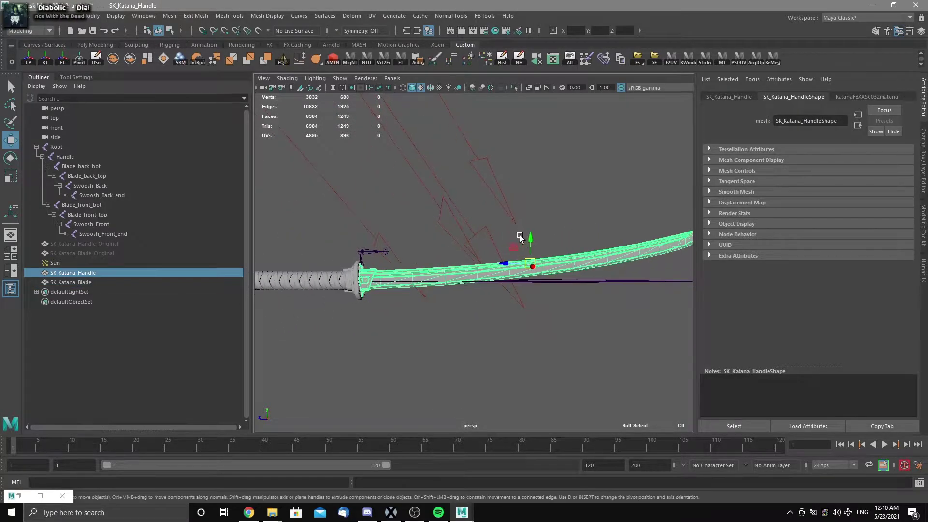
pyautogui.keyDown('alt'); pyautogui.moveTo(448, 256); pyautogui.dragTo(452, 236); pyautogui.keyUp('alt')
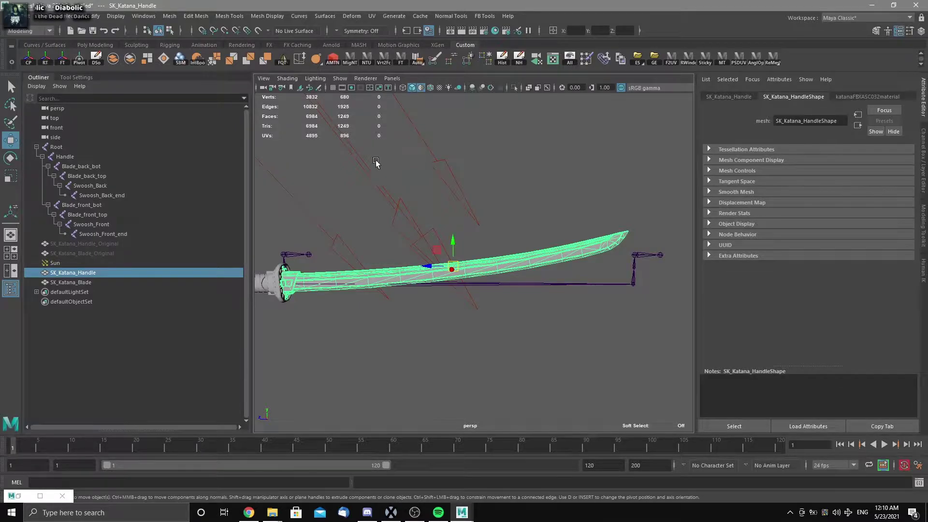
pyautogui.moveTo(375, 161)
pyautogui.keyDown('alt'); pyautogui.mouseDown()
pyautogui.moveTo(444, 182)
pyautogui.moveTo(392, 198)
pyautogui.moveTo(484, 213)
pyautogui.moveTo(528, 188)
pyautogui.mouseUp(); pyautogui.keyUp('alt')
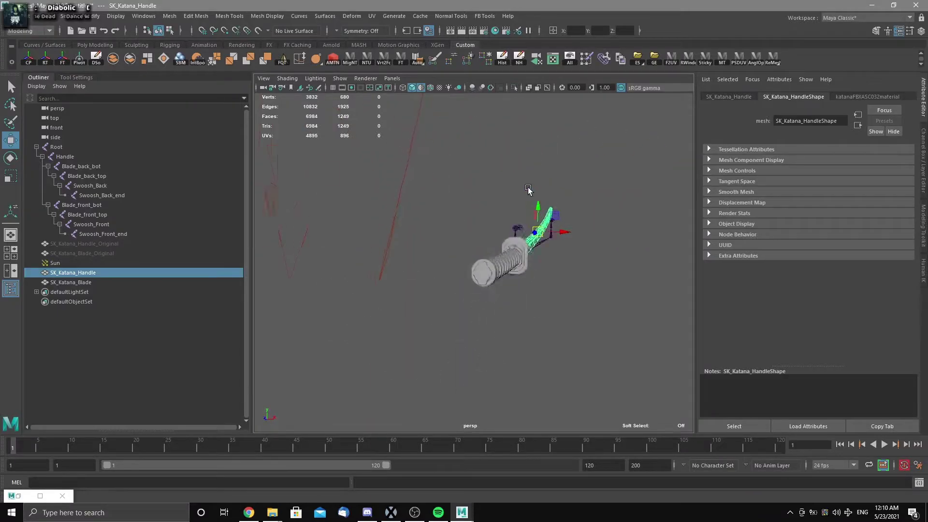
pyautogui.keyDown('alt'); pyautogui.moveTo(528, 188); pyautogui.dragTo(529, 286, button='right'); pyautogui.keyUp('alt')
pyautogui.keyDown('alt'); pyautogui.moveTo(529, 286); pyautogui.dragTo(547, 242); pyautogui.keyUp('alt')
pyautogui.keyDown('alt'); pyautogui.moveTo(527, 222); pyautogui.dragTo(495, 216); pyautogui.keyUp('alt')
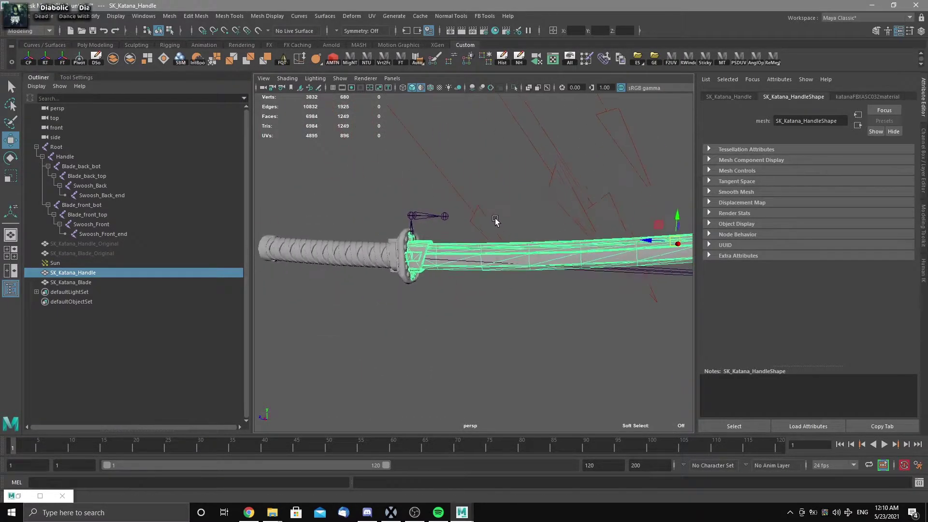
pyautogui.moveTo(497, 217)
pyautogui.keyDown('alt'); pyautogui.mouseDown(button='right')
pyautogui.moveTo(502, 269)
pyautogui.moveTo(511, 228)
pyautogui.mouseUp(button='right'); pyautogui.keyUp('alt')
pyautogui.keyDown('alt'); pyautogui.moveTo(510, 228); pyautogui.dragTo(500, 229); pyautogui.keyUp('alt')
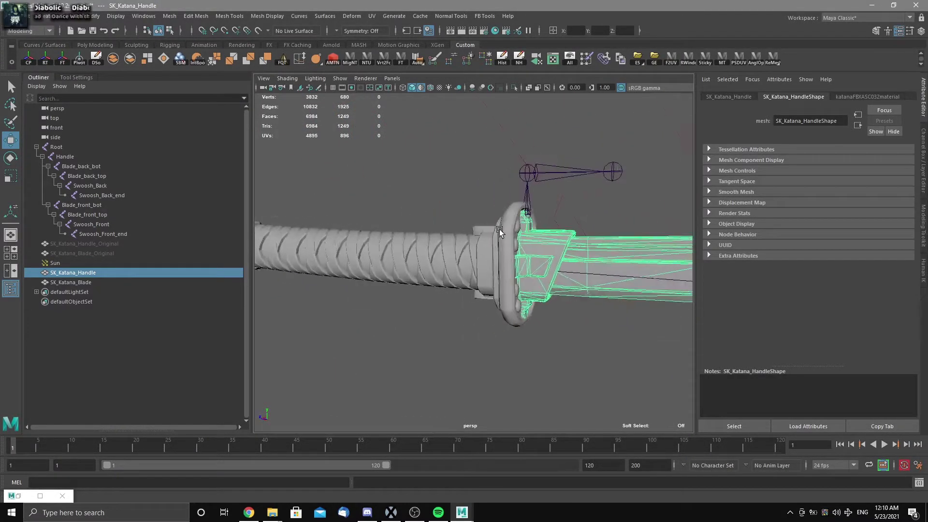
pyautogui.click(404, 251)
pyautogui.keyDown('alt'); pyautogui.moveTo(395, 221); pyautogui.dragTo(456, 224); pyautogui.keyUp('alt')
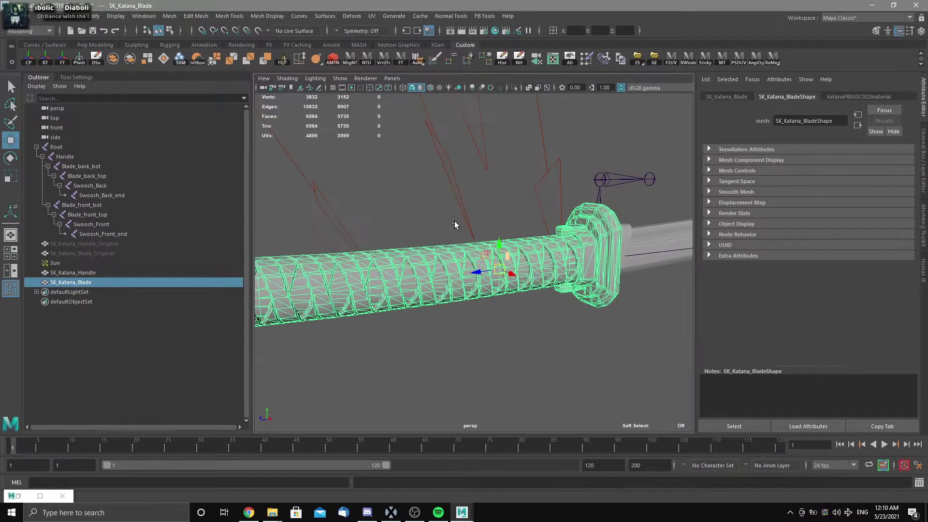
pyautogui.keyDown('alt'); pyautogui.moveTo(455, 224); pyautogui.dragTo(442, 208, button='right'); pyautogui.keyUp('alt')
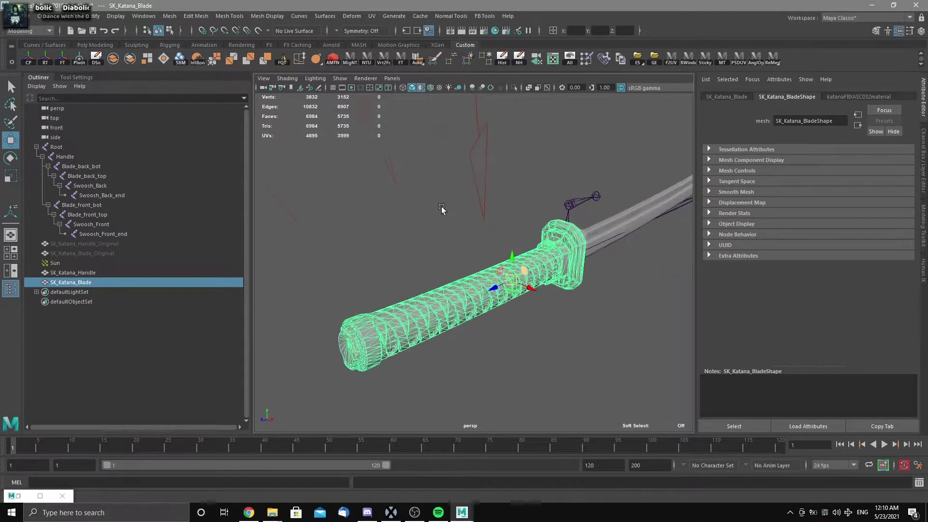
# - Create a platonic solid, pPlatonic1, and inspect it in isolation
pyautogui.click(94, 45)
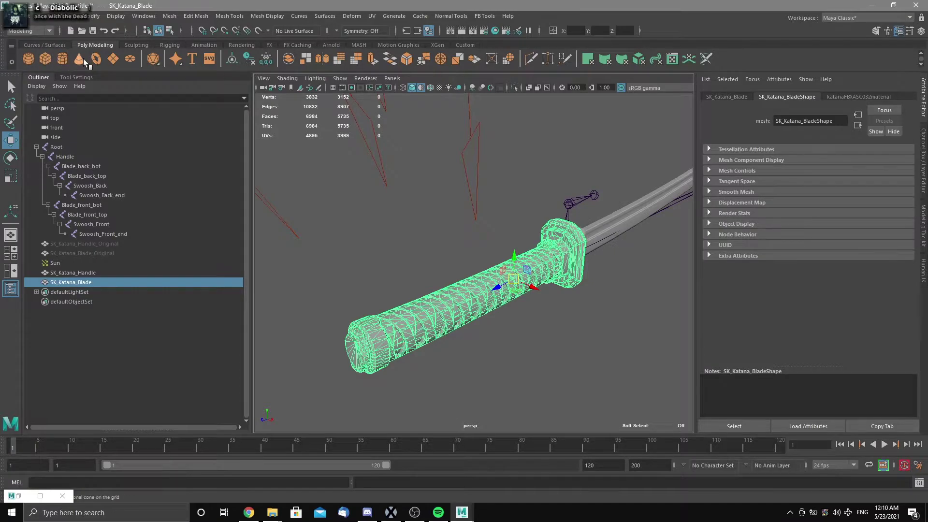
pyautogui.click(154, 60)
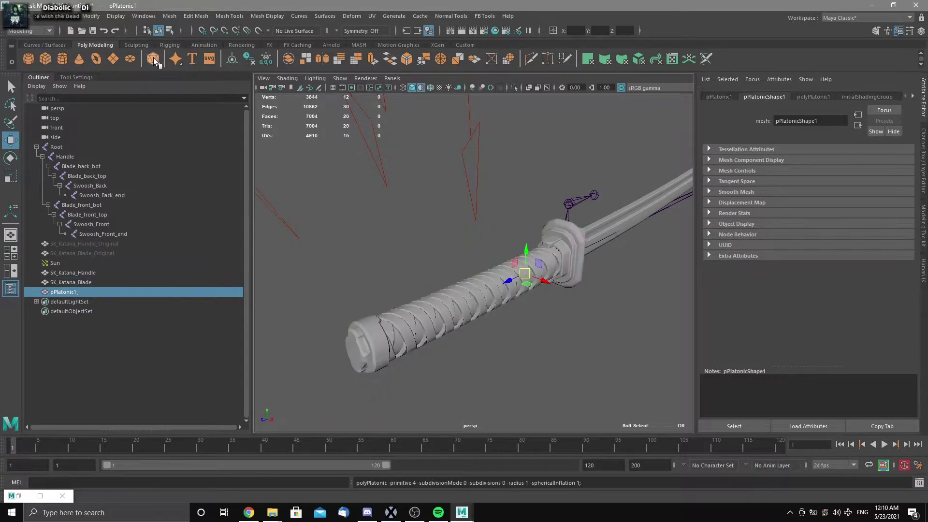
pyautogui.keyDown('alt'); pyautogui.moveTo(450, 184); pyautogui.dragTo(473, 189); pyautogui.keyUp('alt')
pyautogui.click(514, 87)
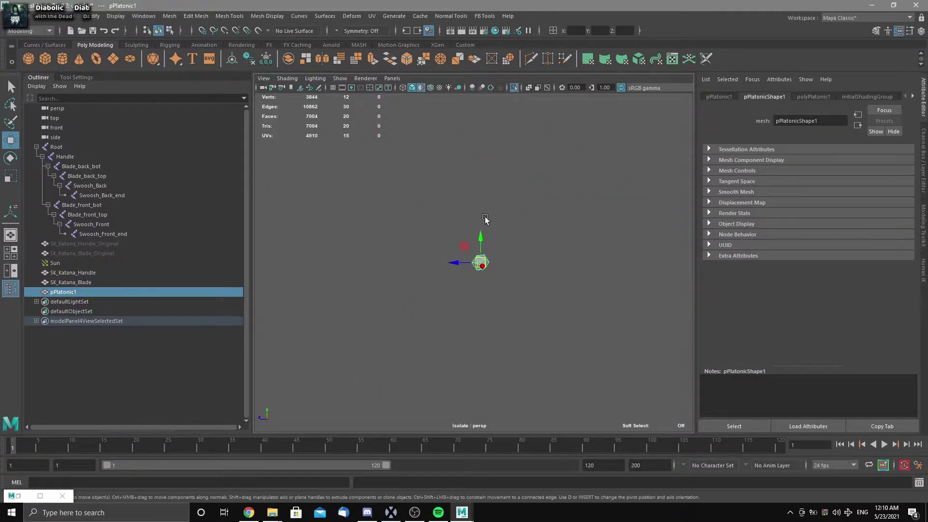
pyautogui.press('f')
pyautogui.moveTo(551, 207)
pyautogui.keyDown('alt'); pyautogui.mouseDown()
pyautogui.moveTo(543, 151)
pyautogui.moveTo(516, 184)
pyautogui.mouseUp(); pyautogui.keyUp('alt')
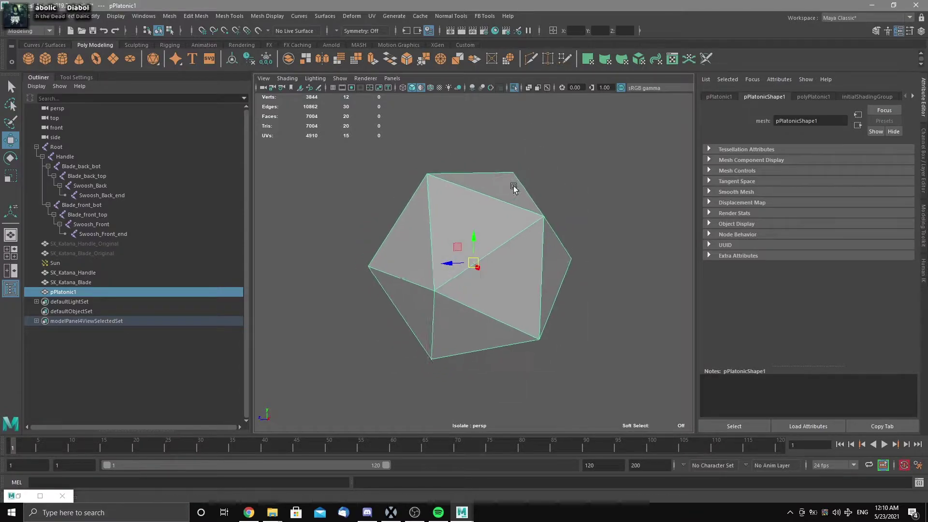
pyautogui.moveTo(448, 245)
pyautogui.keyDown('alt'); pyautogui.mouseDown()
pyautogui.moveTo(539, 190)
pyautogui.moveTo(458, 129)
pyautogui.mouseUp(); pyautogui.keyUp('alt')
# - Scale the polyhedron down to sit inside the katana handle
pyautogui.click(514, 87)
pyautogui.keyDown('alt'); pyautogui.moveTo(538, 181); pyautogui.dragTo(466, 190, button='right'); pyautogui.keyUp('alt')
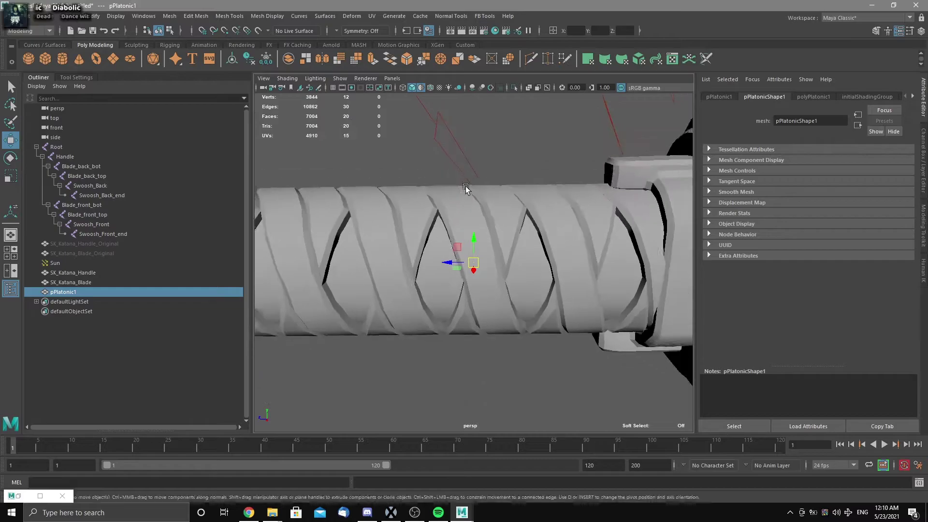
pyautogui.keyDown('alt'); pyautogui.moveTo(466, 190); pyautogui.dragTo(575, 169); pyautogui.keyUp('alt')
pyautogui.press('r')
pyautogui.moveTo(495, 229); pyautogui.dragTo(471, 214, button='middle')
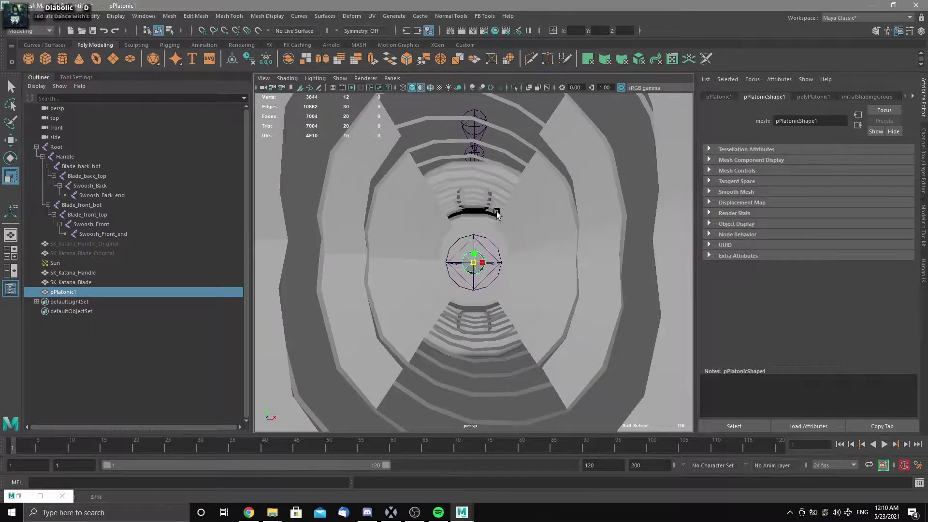
pyautogui.moveTo(488, 211)
pyautogui.keyDown('alt'); pyautogui.mouseDown()
pyautogui.moveTo(498, 215)
pyautogui.moveTo(464, 215)
pyautogui.moveTo(555, 209)
pyautogui.mouseUp(); pyautogui.keyUp('alt')
pyautogui.press('w')
pyautogui.click(510, 214)
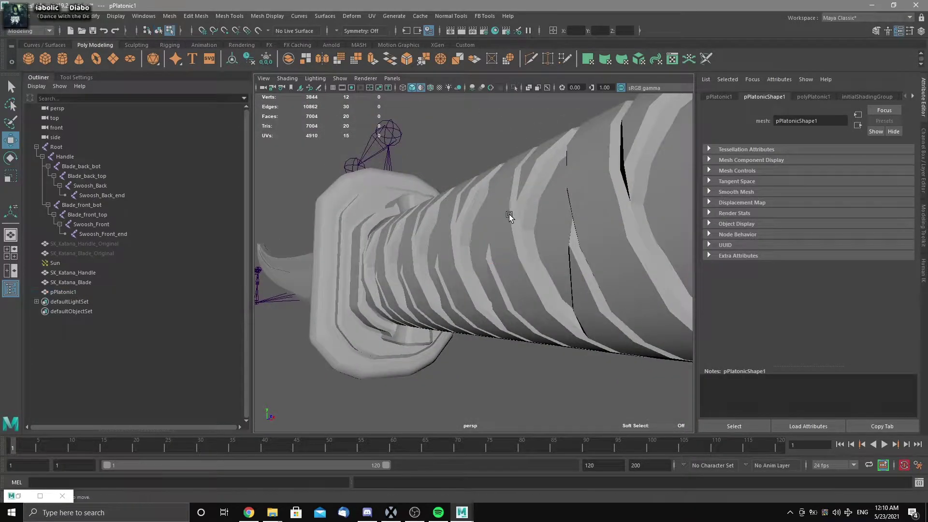
# - Check the grip and guard side-on, then select pPlatonic1 and show the Rendering shelf
pyautogui.moveTo(515, 88)
pyautogui.keyDown('alt'); pyautogui.mouseDown()
pyautogui.moveTo(504, 162)
pyautogui.moveTo(421, 169)
pyautogui.moveTo(445, 96)
pyautogui.mouseUp(); pyautogui.keyUp('alt')
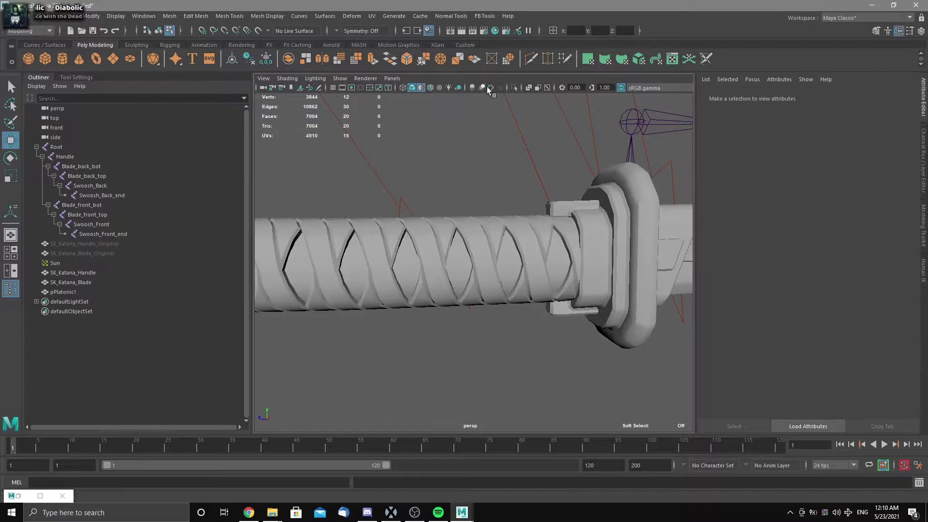
pyautogui.click(514, 87)
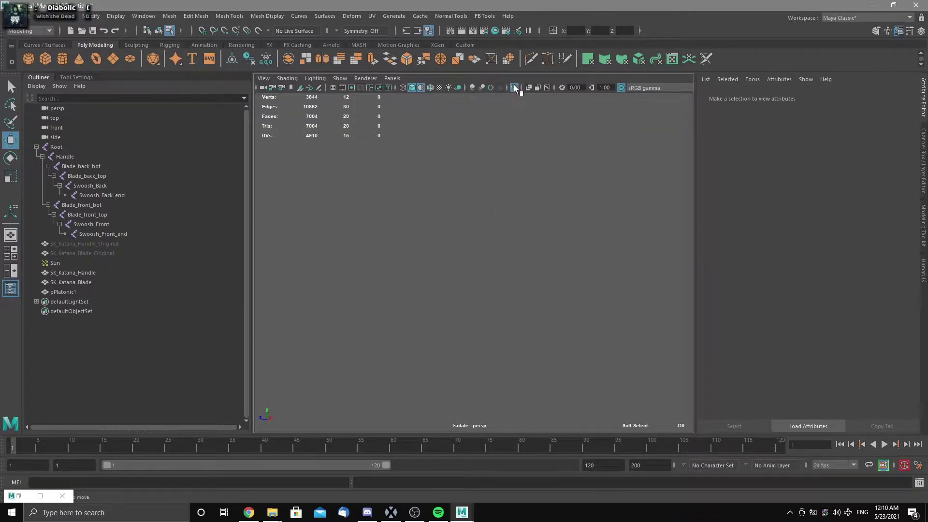
pyautogui.click(514, 88)
pyautogui.click(68, 292)
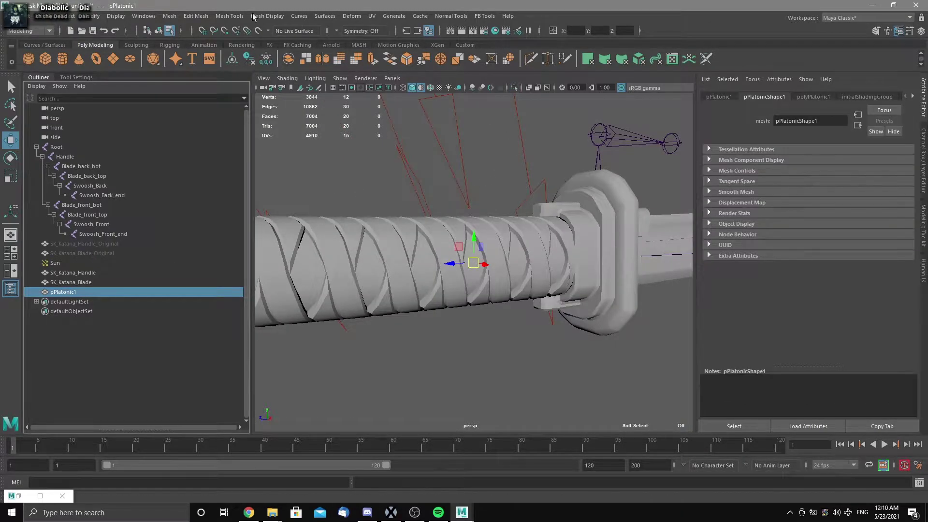
pyautogui.click(237, 45)
# - Open Hypershade and assign the red material to the SK_Katana_Handle mesh
pyautogui.click(18, 495)
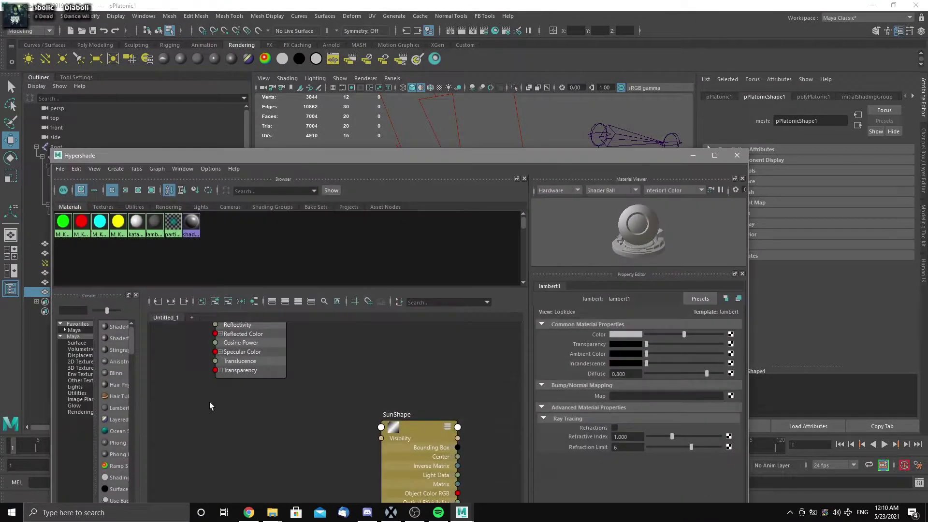
pyautogui.moveTo(361, 161); pyautogui.dragTo(672, 327)
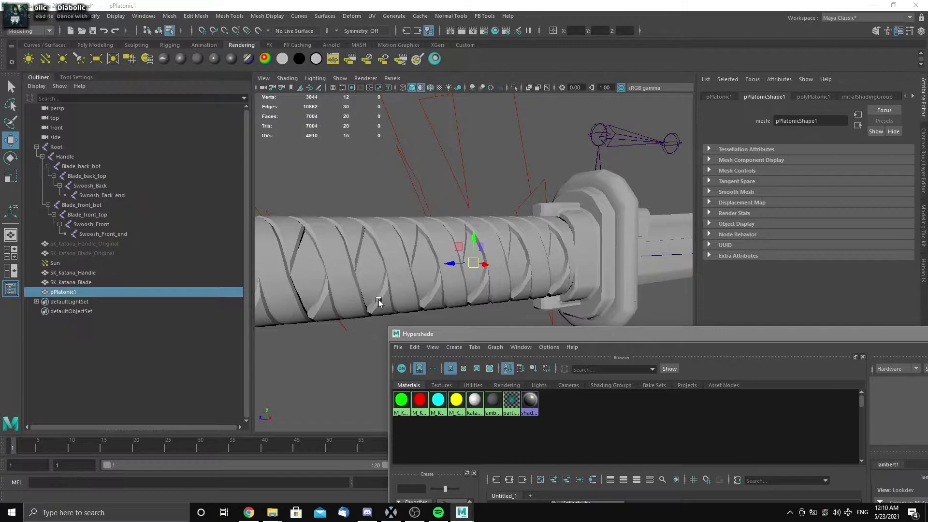
pyautogui.moveTo(437, 399); pyautogui.dragTo(435, 344, button='right')
pyautogui.click(92, 272)
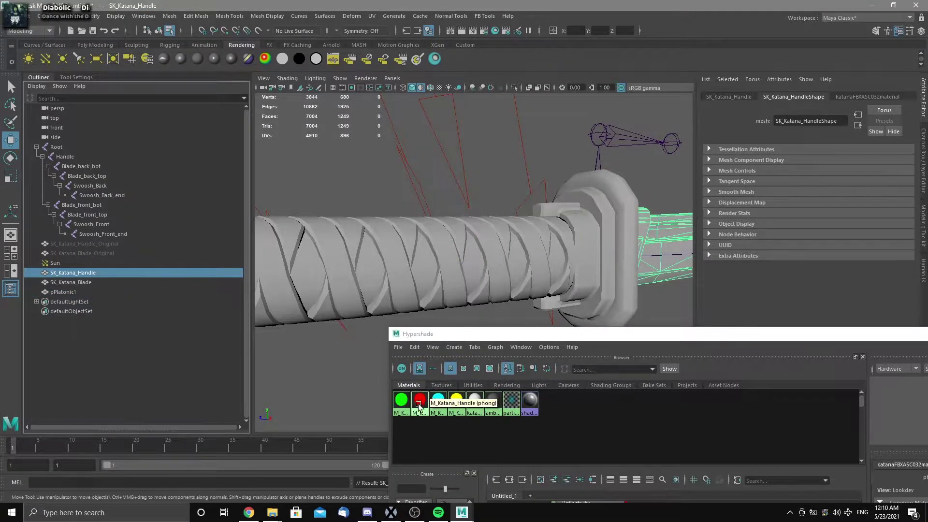
pyautogui.moveTo(416, 406); pyautogui.dragTo(426, 347, button='right')
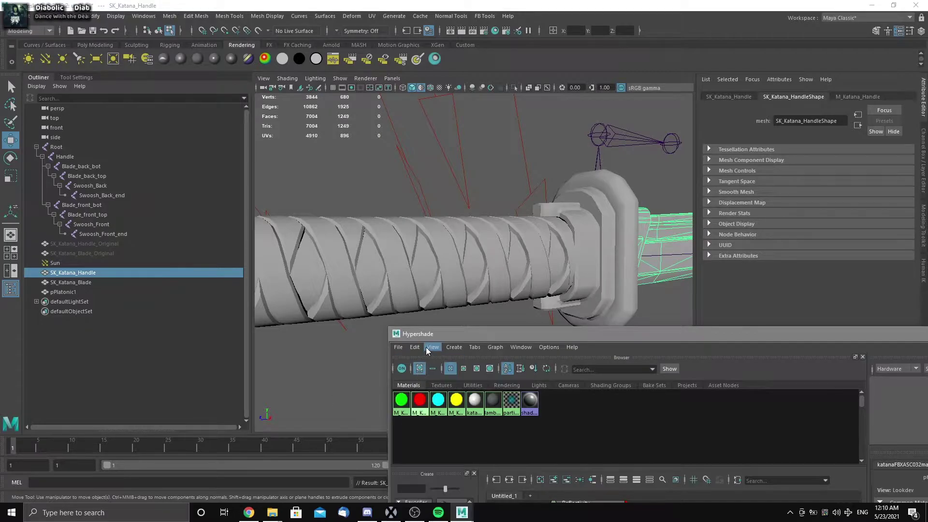
pyautogui.moveTo(419, 386); pyautogui.dragTo(420, 358, button='right')
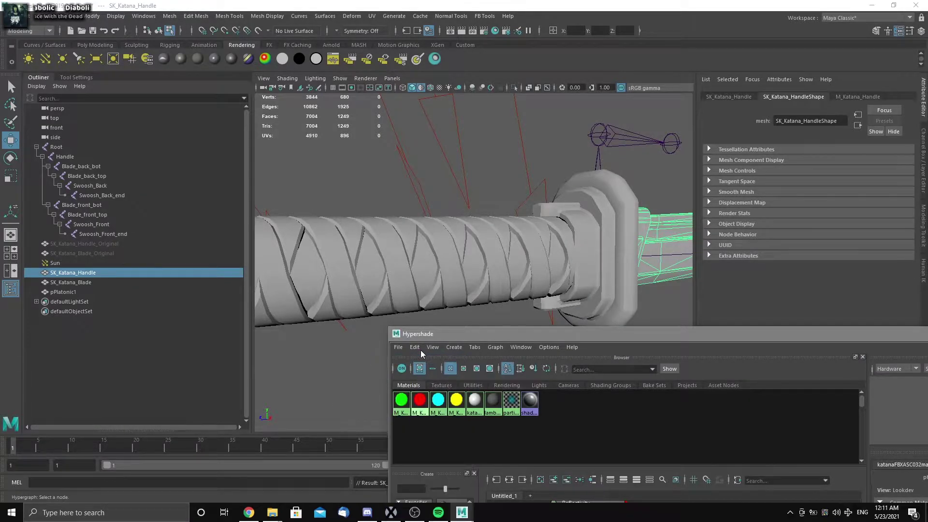
pyautogui.click(416, 91)
pyautogui.keyDown('alt'); pyautogui.moveTo(386, 271); pyautogui.dragTo(352, 281); pyautogui.keyUp('alt')
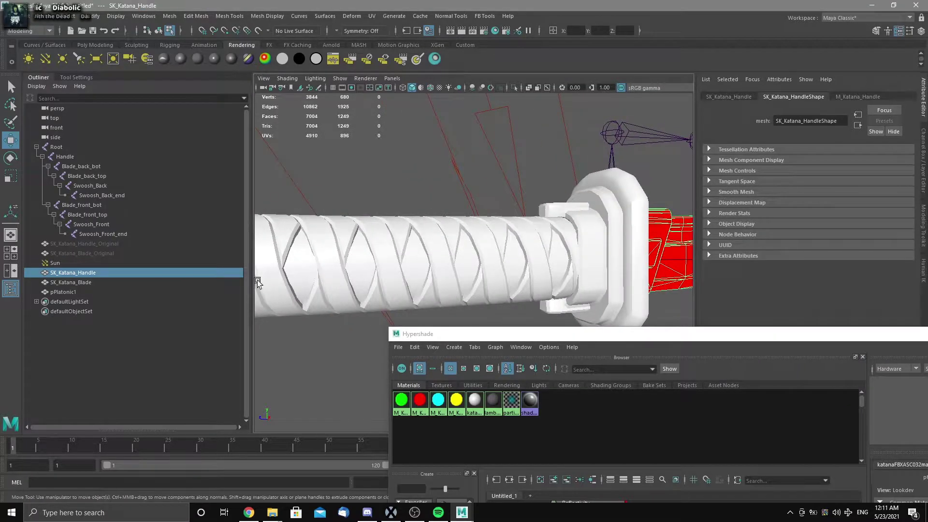
# - Rename SK_Katana_Handle to SK_Katana_Blade1 and SK_Katana_Blade to SK_Katana_Handle
pyautogui.click(103, 276)
pyautogui.doubleClick(104, 271)
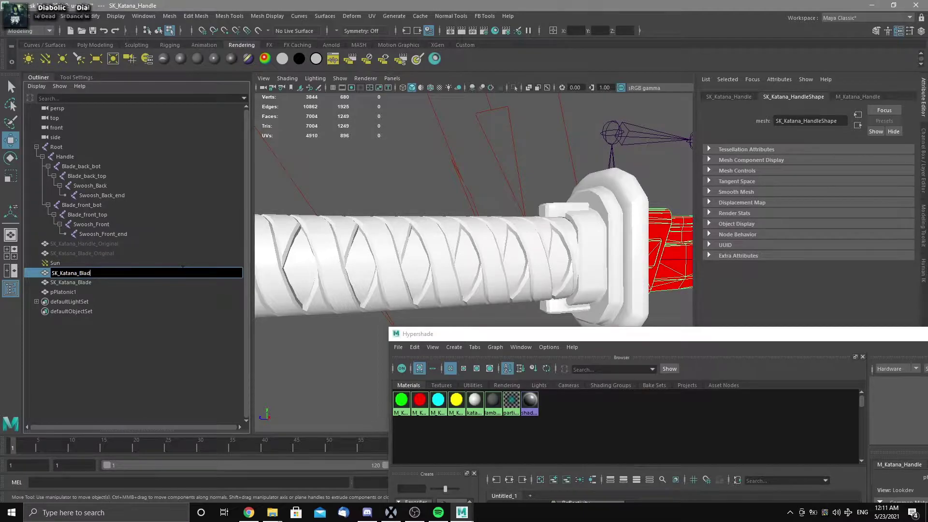
pyautogui.write('e')
pyautogui.press('Return')
pyautogui.doubleClick(100, 283)
pyautogui.write('Han')
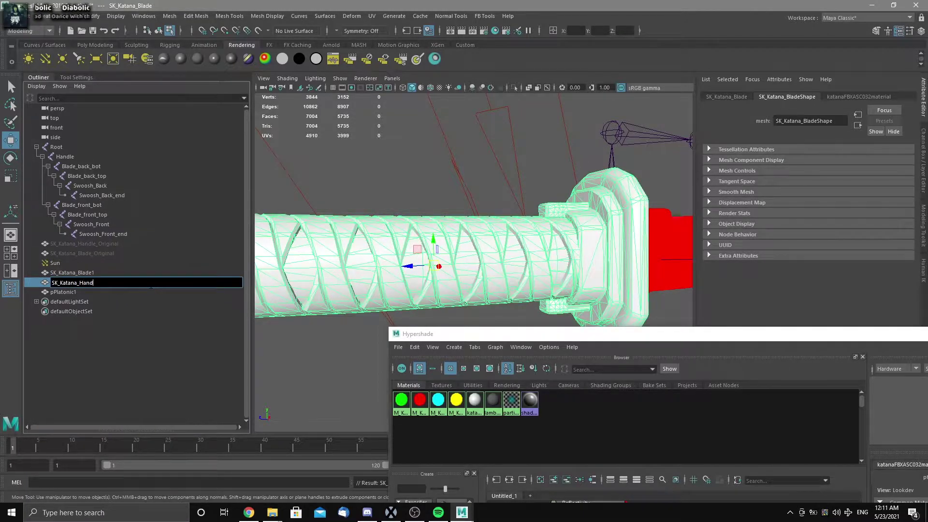
pyautogui.write('le')
pyautogui.press('Return')
# - Assign red to the handle and the green material to SK_Katana_Blade1
pyautogui.moveTo(419, 399); pyautogui.dragTo(419, 381, button='right')
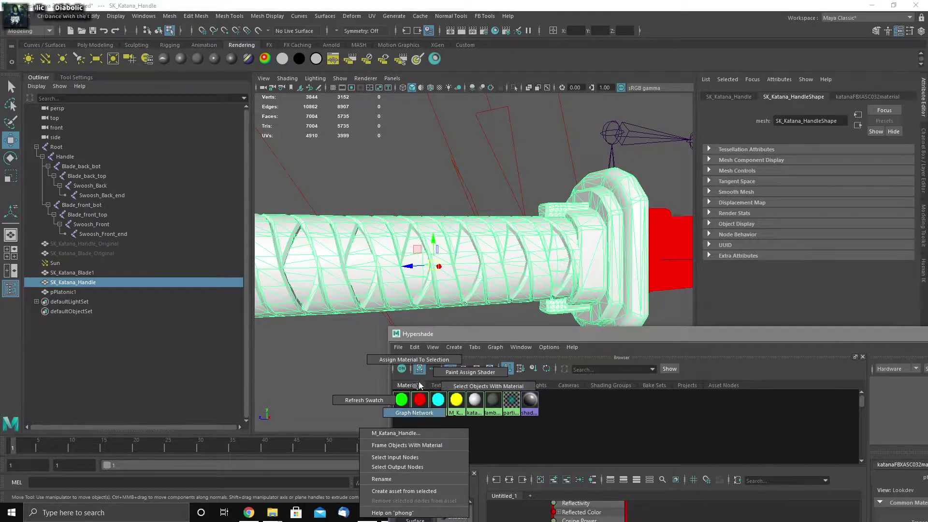
pyautogui.click(73, 273)
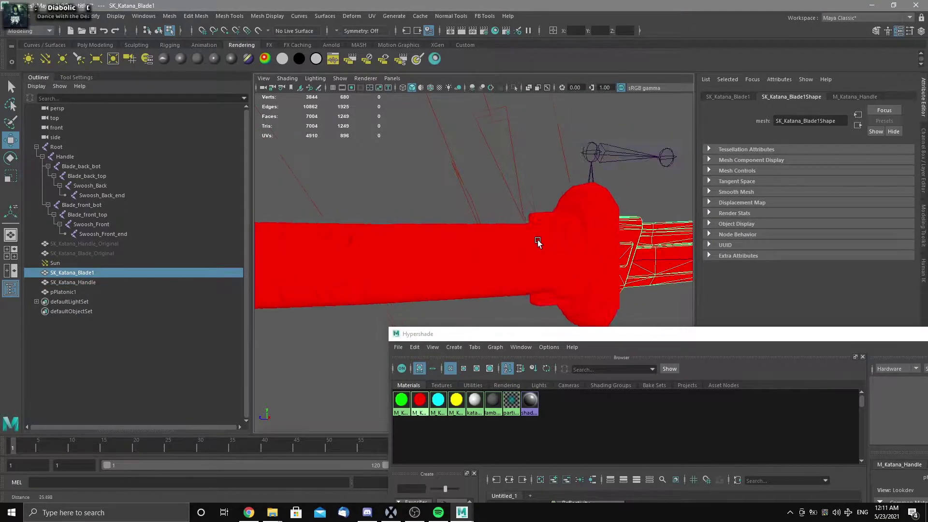
pyautogui.keyDown('alt'); pyautogui.moveTo(537, 239); pyautogui.dragTo(441, 245); pyautogui.keyUp('alt')
pyautogui.moveTo(401, 399); pyautogui.dragTo(407, 347, button='right')
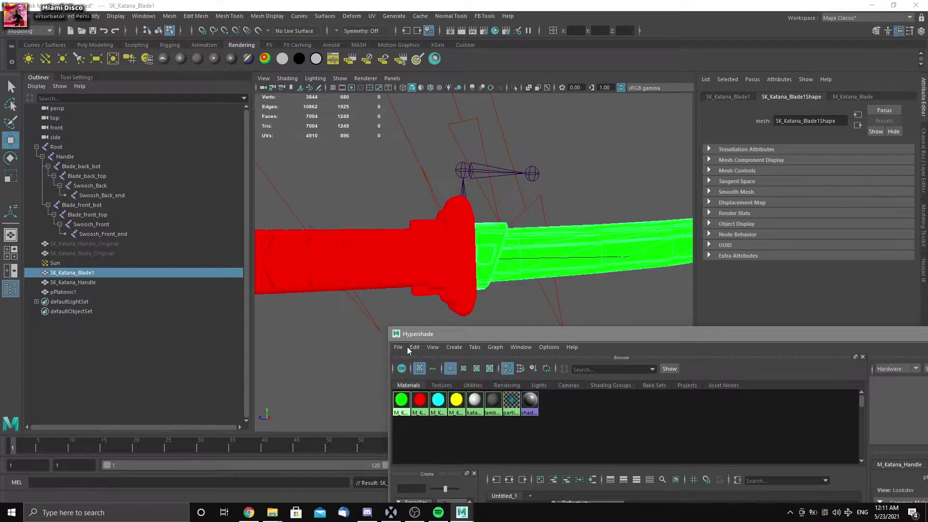
# - Give the blade the green material and zoom in on the polyhedron inside the red handle
pyautogui.moveTo(513, 242)
pyautogui.keyDown('alt'); pyautogui.mouseDown()
pyautogui.moveTo(400, 237)
pyautogui.moveTo(426, 254)
pyautogui.moveTo(374, 216)
pyautogui.moveTo(431, 230)
pyautogui.moveTo(478, 208)
pyautogui.moveTo(392, 243)
pyautogui.mouseUp(); pyautogui.keyUp('alt')
pyautogui.moveTo(392, 243)
pyautogui.keyDown('alt'); pyautogui.mouseDown(button='right')
pyautogui.moveTo(394, 228)
pyautogui.moveTo(444, 192)
pyautogui.moveTo(518, 210)
pyautogui.moveTo(549, 262)
pyautogui.moveTo(482, 237)
pyautogui.moveTo(519, 249)
pyautogui.mouseUp(button='right'); pyautogui.keyUp('alt')
pyautogui.moveTo(519, 248)
pyautogui.keyDown('alt'); pyautogui.mouseDown()
pyautogui.moveTo(484, 230)
pyautogui.moveTo(477, 236)
pyautogui.mouseUp(); pyautogui.keyUp('alt')
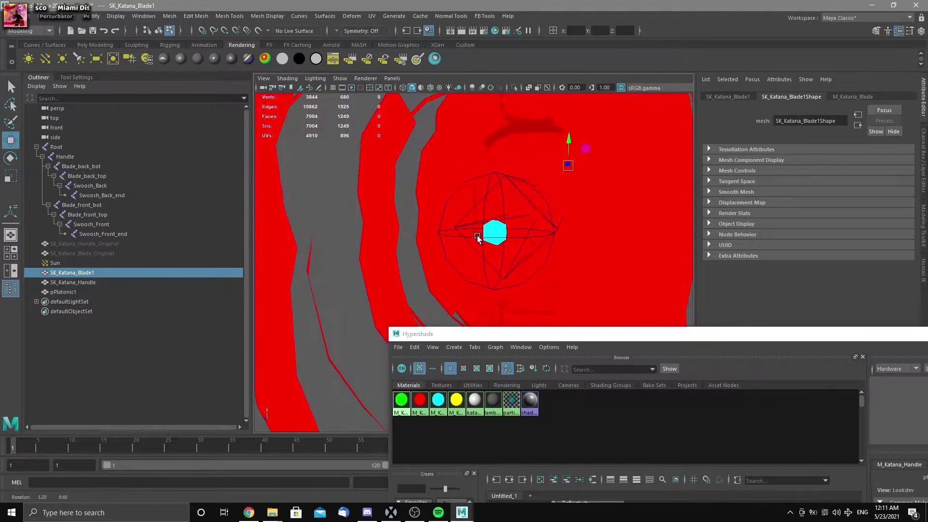
pyautogui.moveTo(438, 400)
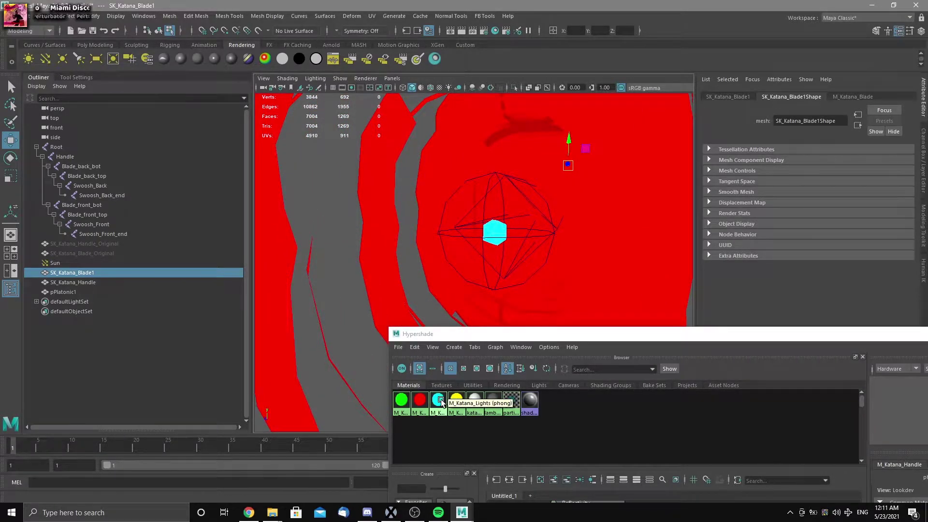
# - Rename pPlatonic1 to Handle_Light, close Hypershade, and view the katana from the side
pyautogui.doubleClick(66, 292)
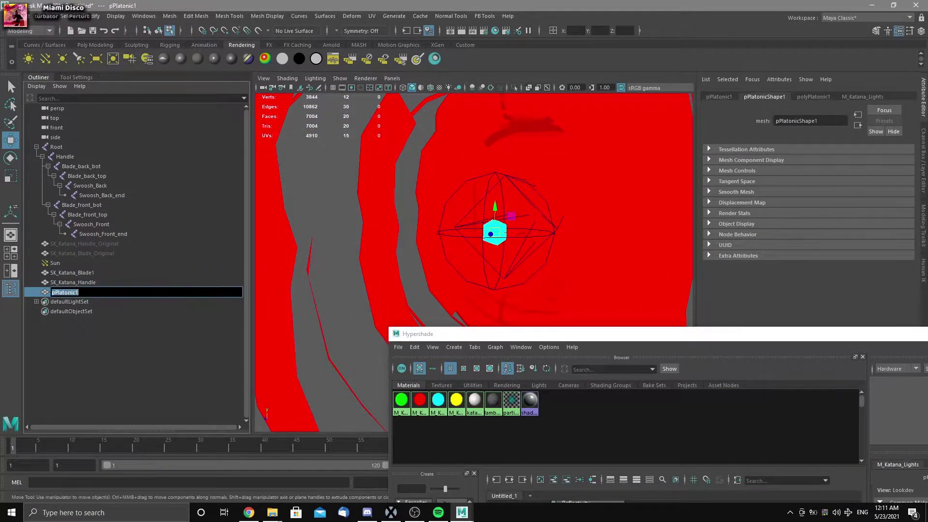
pyautogui.write('J')
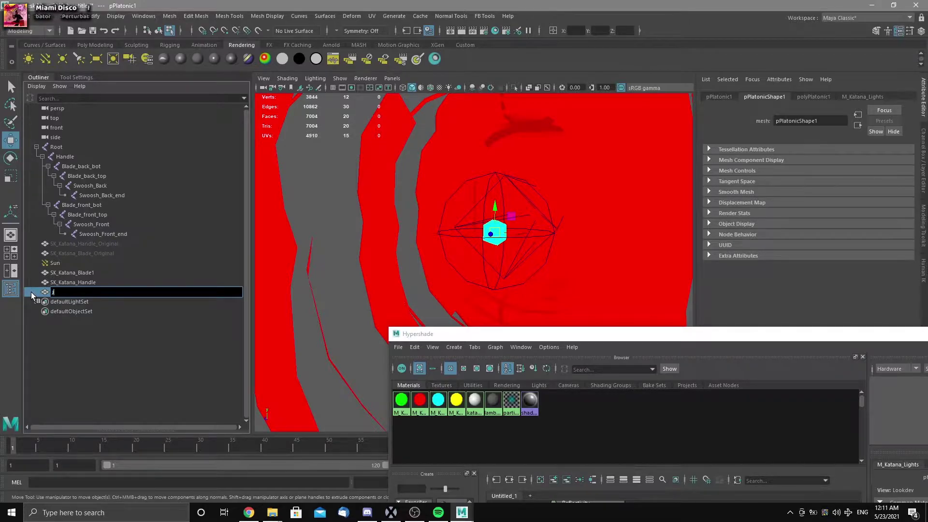
pyautogui.write('Handle_Li')
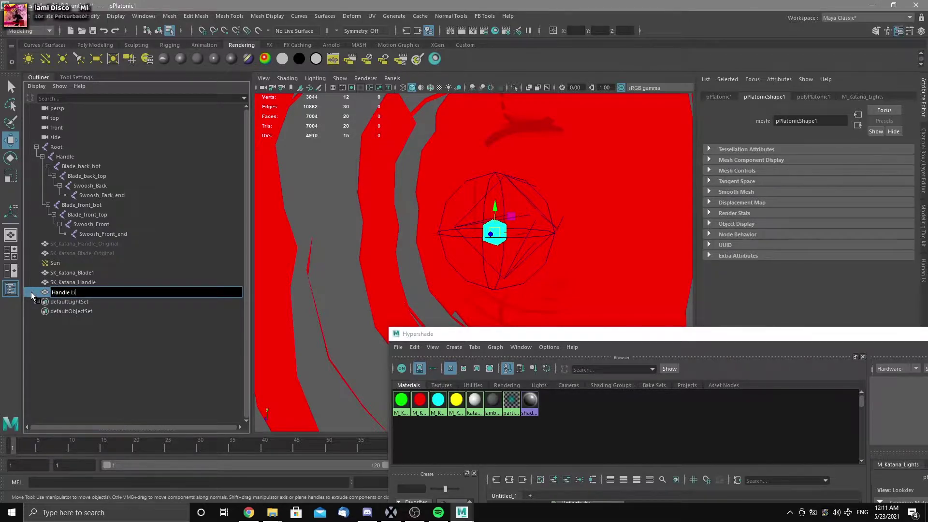
pyautogui.write('ght')
pyautogui.press('Return')
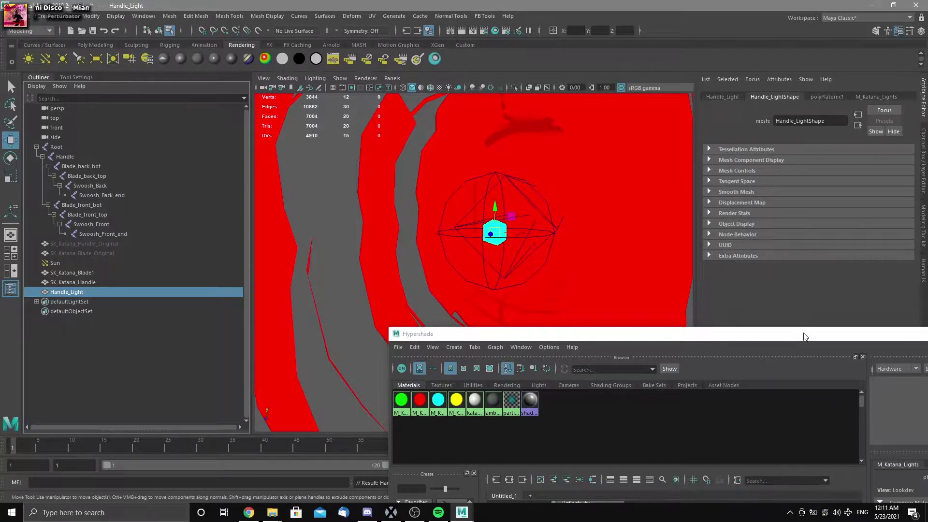
pyautogui.click(812, 322)
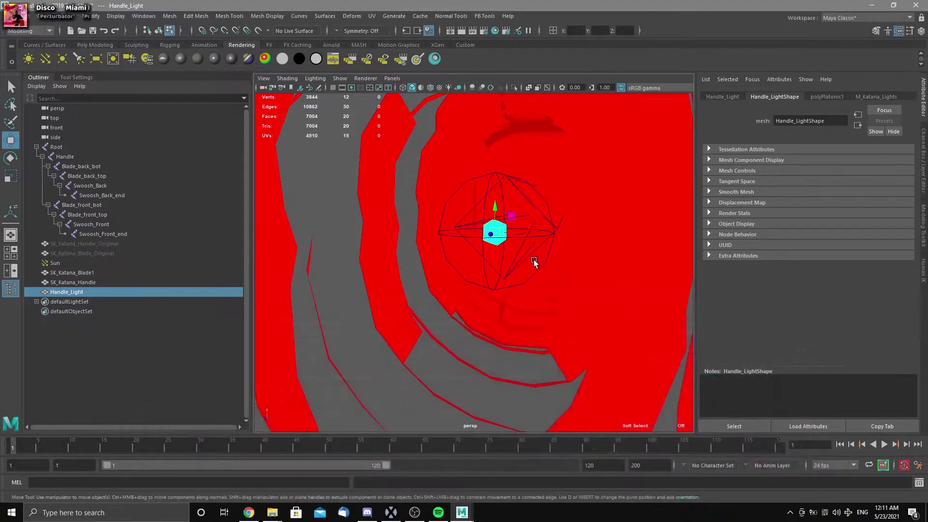
pyautogui.moveTo(533, 260)
pyautogui.keyDown('alt'); pyautogui.mouseDown()
pyautogui.moveTo(536, 236)
pyautogui.moveTo(454, 240)
pyautogui.moveTo(506, 222)
pyautogui.moveTo(458, 218)
pyautogui.moveTo(466, 208)
pyautogui.mouseUp(); pyautogui.keyUp('alt')
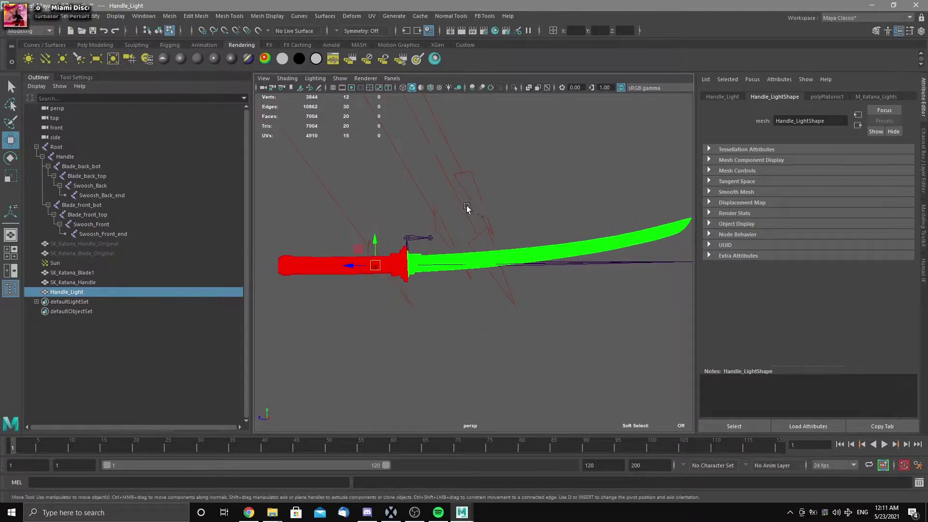
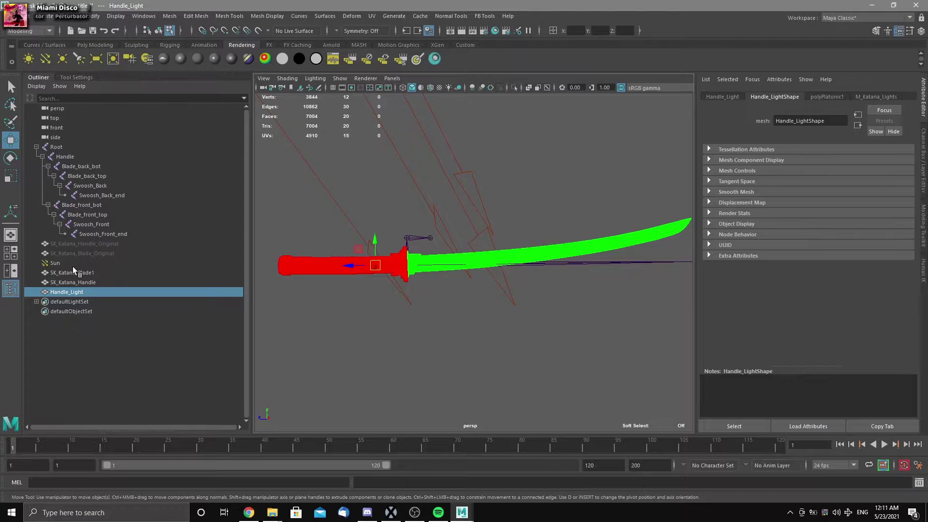
# - Hide SK_Katana_Blade_Original and isolate the blade with default grey shading
pyautogui.click(84, 234)
pyautogui.click(77, 253)
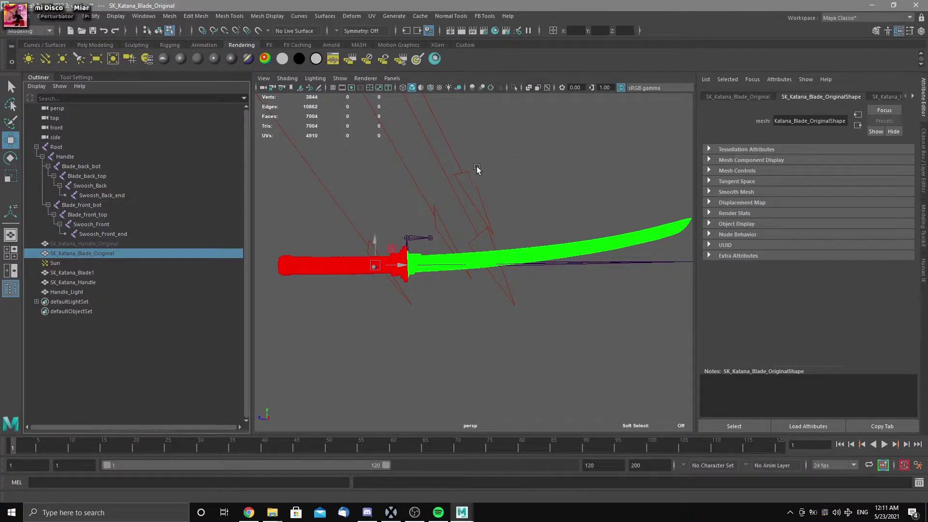
pyautogui.press('h')
pyautogui.click(513, 88)
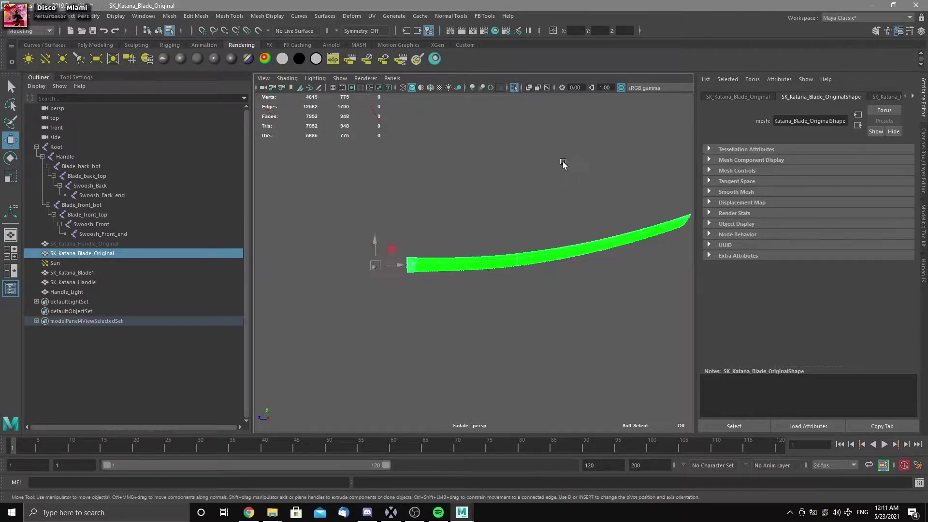
pyautogui.scroll(4, 562, 161)
pyautogui.scroll(4, 497, 242)
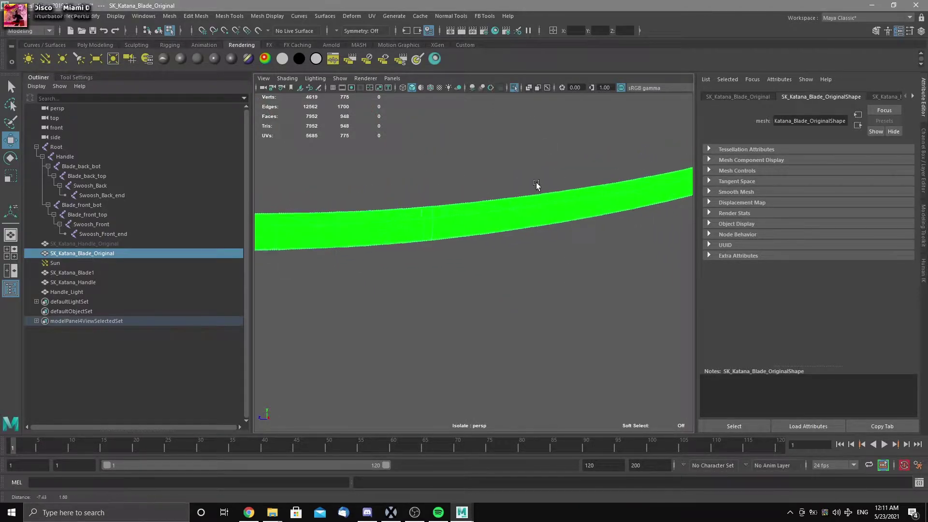
pyautogui.click(421, 88)
# - Inspect the blade from several angles, briefly checking its channels and faces
pyautogui.keyDown('alt'); pyautogui.moveTo(475, 186); pyautogui.dragTo(659, 234); pyautogui.keyUp('alt')
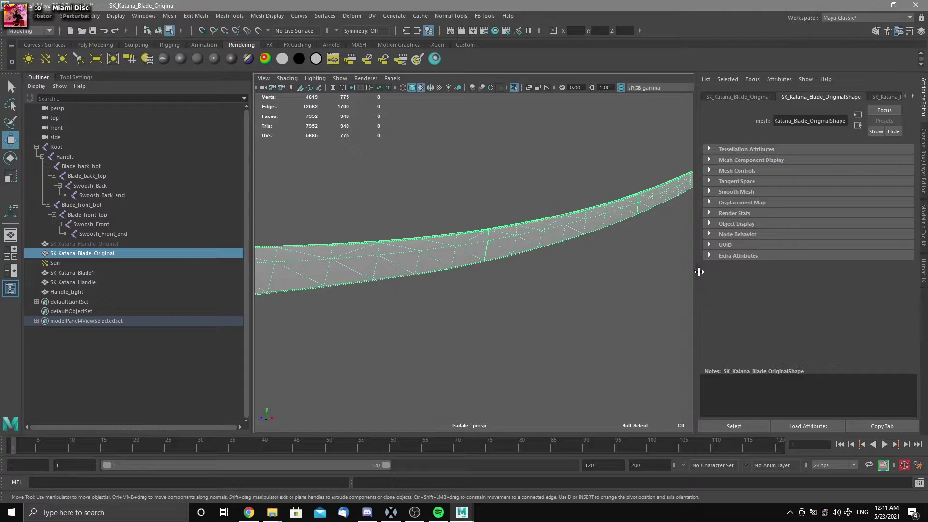
pyautogui.click(923, 156)
pyautogui.keyDown('alt'); pyautogui.moveTo(323, 225); pyautogui.dragTo(151, 218); pyautogui.keyUp('alt')
pyautogui.moveTo(431, 227)
pyautogui.keyDown('alt'); pyautogui.mouseDown()
pyautogui.moveTo(470, 222)
pyautogui.moveTo(445, 262)
pyautogui.moveTo(437, 261)
pyautogui.moveTo(440, 238)
pyautogui.moveTo(535, 222)
pyautogui.moveTo(464, 197)
pyautogui.moveTo(410, 92)
pyautogui.moveTo(446, 183)
pyautogui.moveTo(491, 234)
pyautogui.moveTo(332, 257)
pyautogui.mouseUp(); pyautogui.keyUp('alt')
pyautogui.press('F11')
pyautogui.click(446, 183)
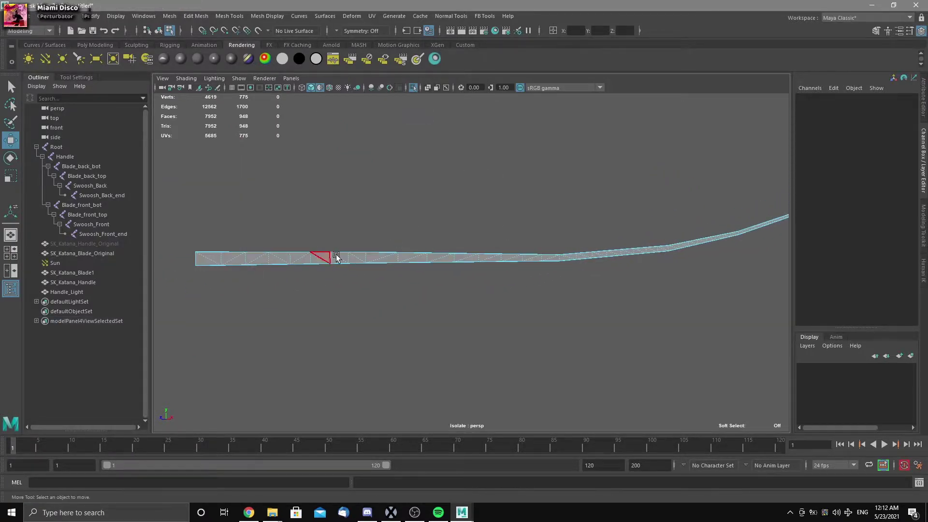
pyautogui.moveTo(706, 231)
pyautogui.keyDown('alt'); pyautogui.mouseDown()
pyautogui.moveTo(431, 216)
pyautogui.moveTo(408, 137)
pyautogui.mouseUp(); pyautogui.keyUp('alt')
# - Restore the full rig view, reselect SK_Katana_Blade_Original and isolate it again
pyautogui.click(413, 88)
pyautogui.scroll(3, 454, 232)
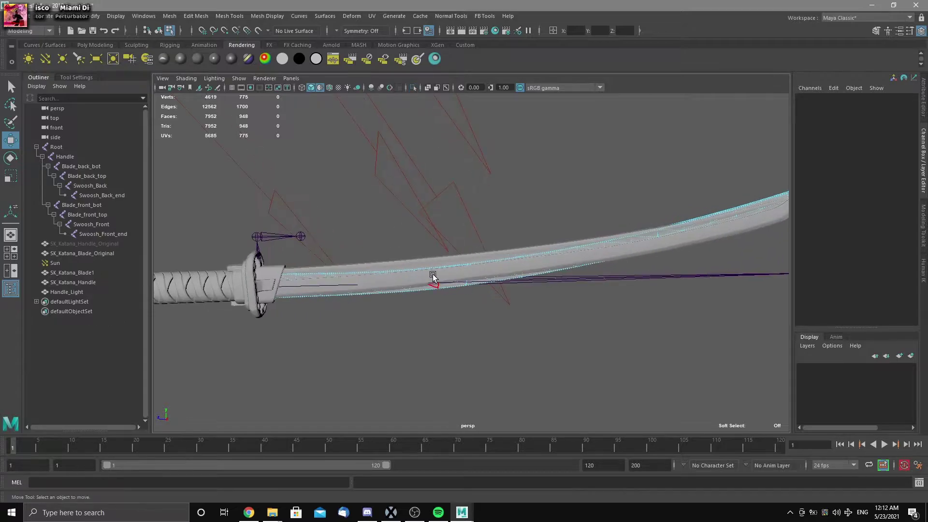
pyautogui.press('F8')
pyautogui.click(432, 264)
pyautogui.click(413, 88)
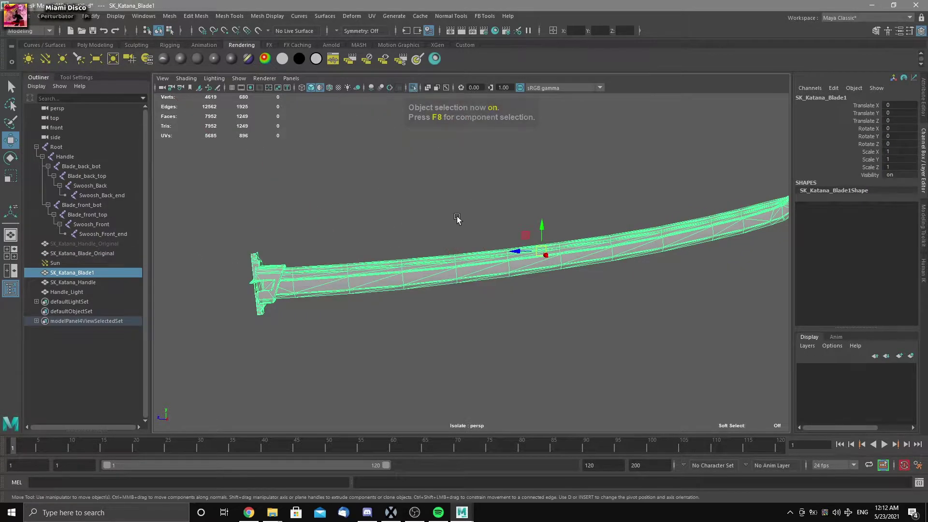
# - Select SK_Katana_Blade1 and frame it in a maximized side view with default shading
pyautogui.press('space')
pyautogui.click(599, 355)
pyautogui.press('space')
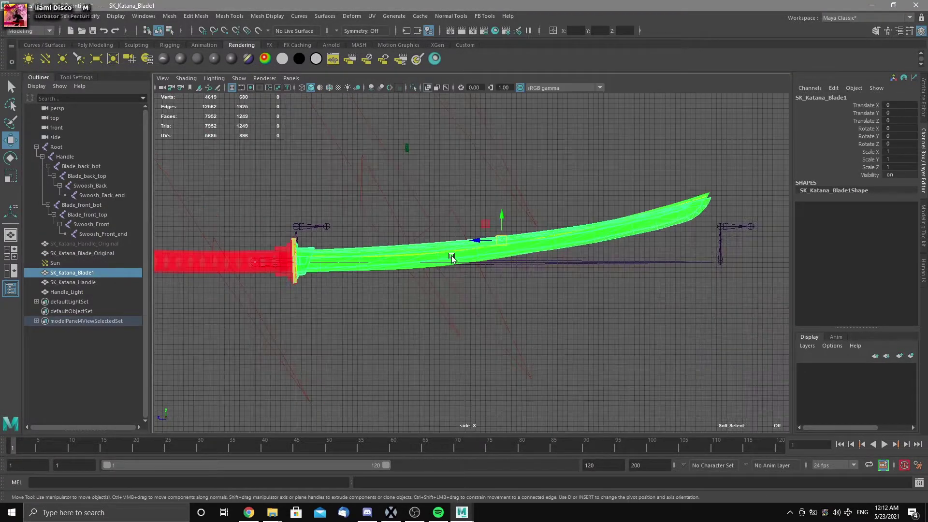
pyautogui.press('f')
pyautogui.click(320, 87)
pyautogui.scroll(2, 434, 117)
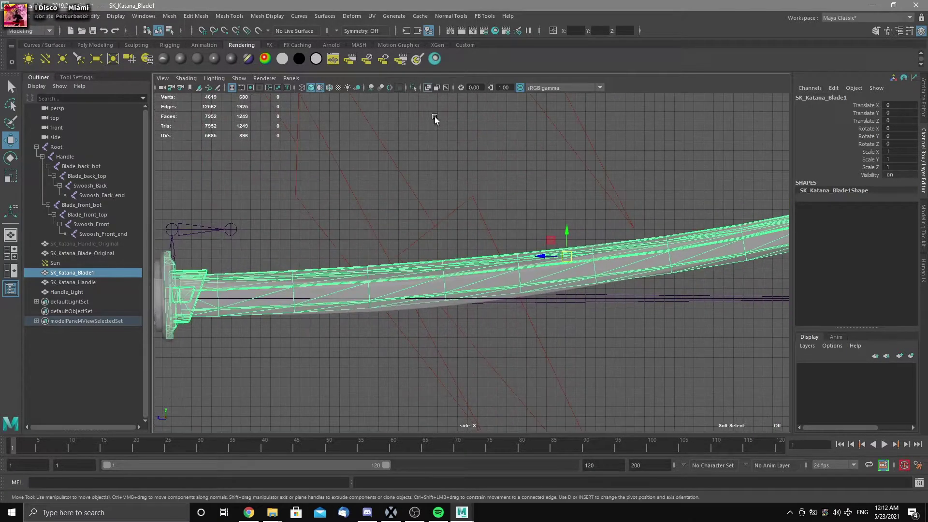
pyautogui.scroll(2, 389, 240)
pyautogui.keyDown('alt'); pyautogui.moveTo(390, 240); pyautogui.dragTo(431, 239, button='middle'); pyautogui.keyUp('alt')
# - Isolate the blade in the side view and add a polygon plane near the hilt
pyautogui.click(413, 88)
pyautogui.keyDown('alt'); pyautogui.moveTo(414, 175); pyautogui.dragTo(441, 150, button='middle'); pyautogui.keyUp('alt')
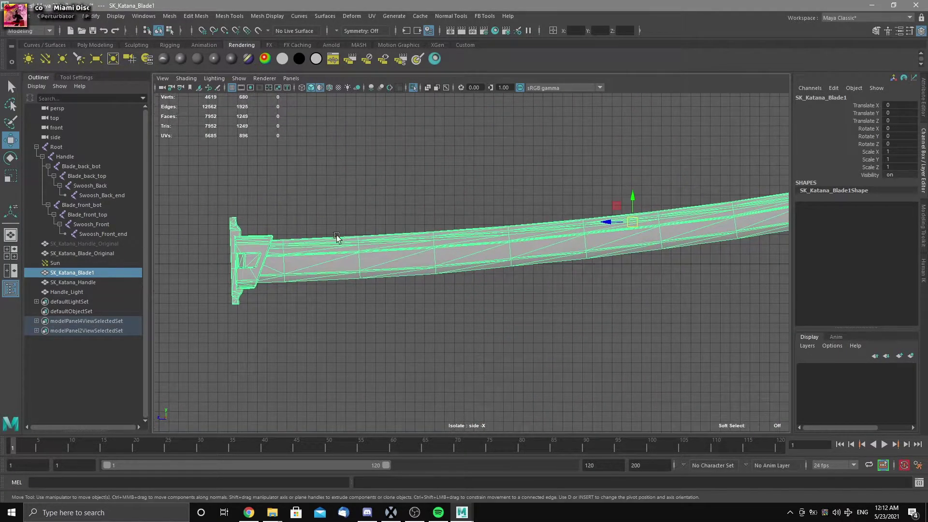
pyautogui.click(95, 44)
pyautogui.click(113, 58)
# - Rotate pPlane1 to -90 in Z so it stands upright
pyautogui.scroll(-2, 463, 261)
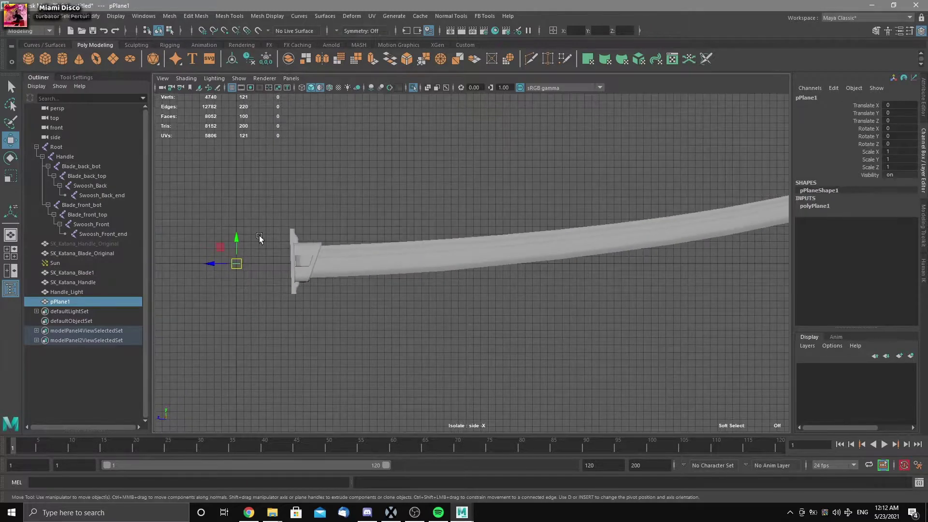
pyautogui.press('e')
pyautogui.moveTo(236, 251); pyautogui.dragTo(256, 264)
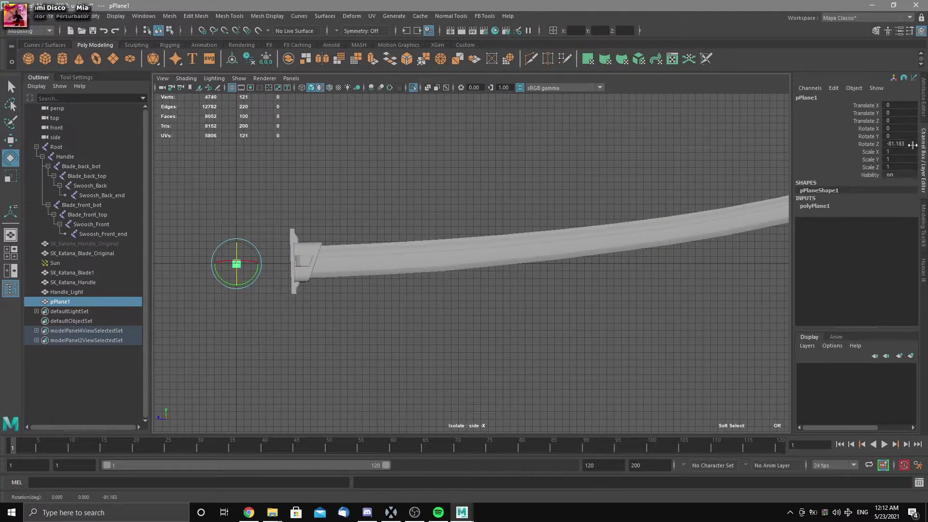
pyautogui.hotkey('ctrl', 'a')
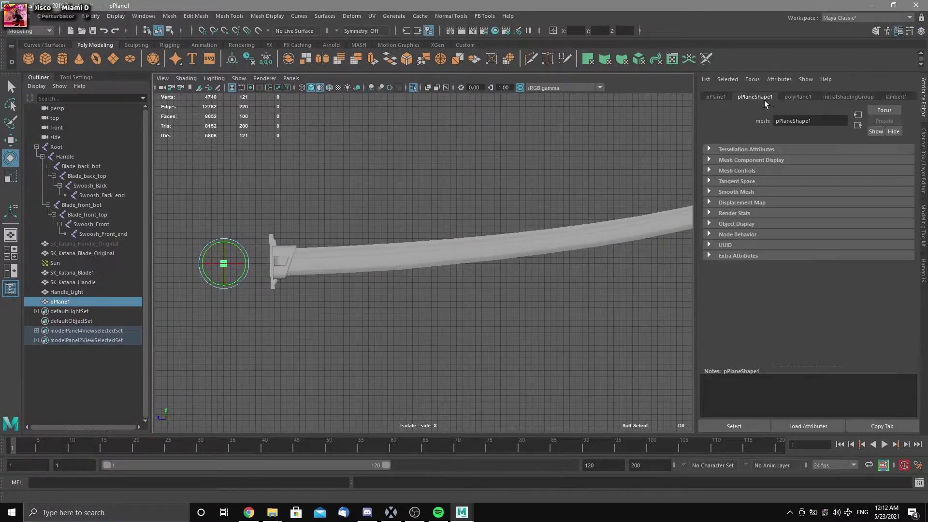
pyautogui.click(798, 96)
pyautogui.click(715, 97)
# - Turn on X-ray and move the plane to the blade's base at the hilt
pyautogui.press('w')
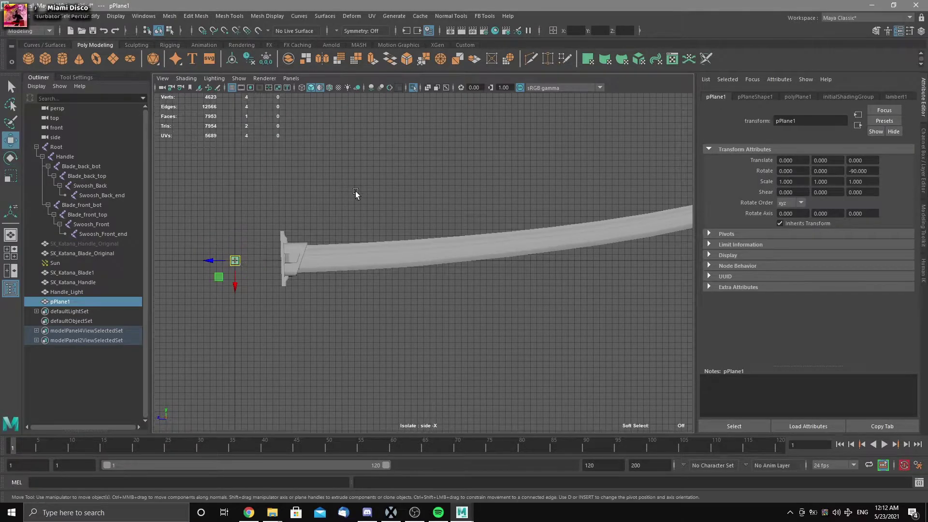
pyautogui.moveTo(215, 261); pyautogui.dragTo(308, 261)
pyautogui.scroll(4, 324, 246)
pyautogui.scroll(2, 324, 246)
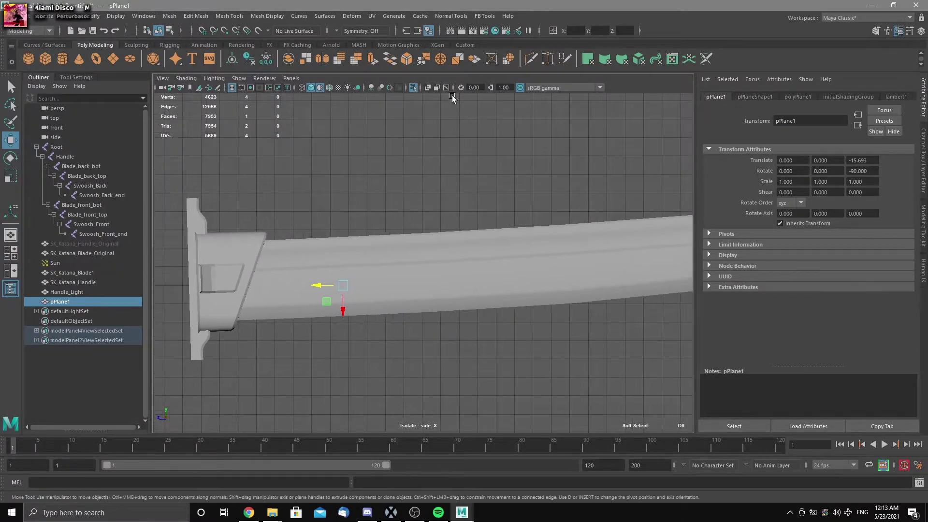
pyautogui.click(429, 88)
pyautogui.scroll(-2, 398, 203)
pyautogui.moveTo(314, 303); pyautogui.dragTo(198, 287)
# - Stretch the plane's end vertices to the blade tip and tilt them to match the blade angle
pyautogui.press('F8')
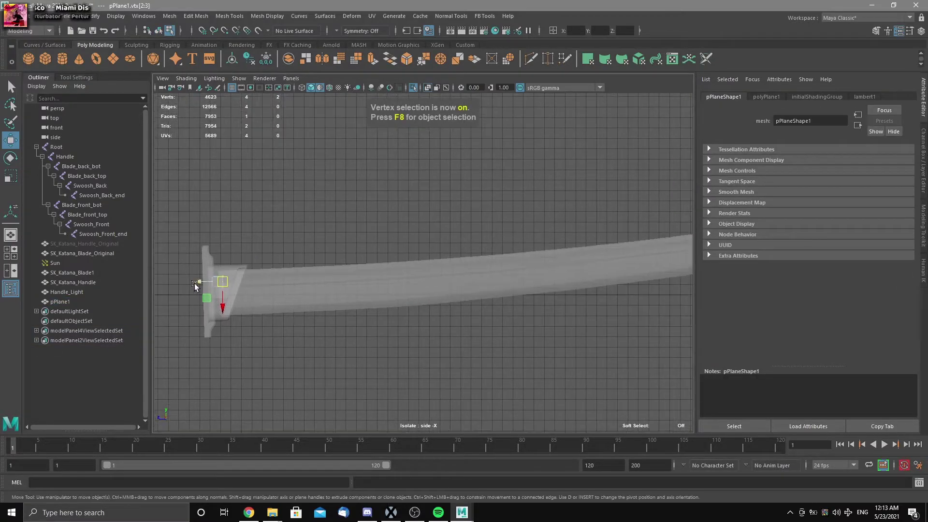
pyautogui.scroll(3, 278, 324)
pyautogui.moveTo(278, 324); pyautogui.dragTo(528, 323)
pyautogui.scroll(-3, 459, 305)
pyautogui.moveTo(435, 296); pyautogui.dragTo(597, 292)
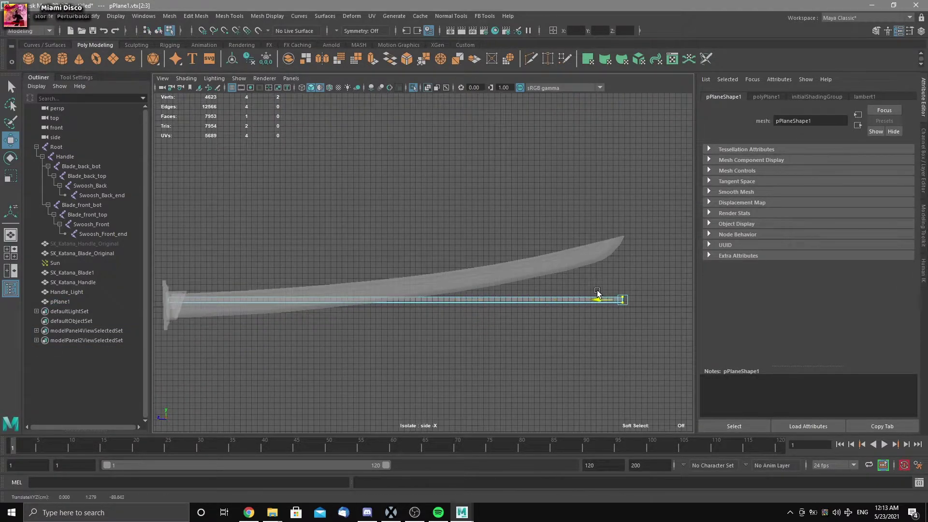
pyautogui.moveTo(159, 285); pyautogui.dragTo(651, 338)
pyautogui.press('e')
pyautogui.moveTo(414, 293); pyautogui.dragTo(379, 299)
pyautogui.press('w')
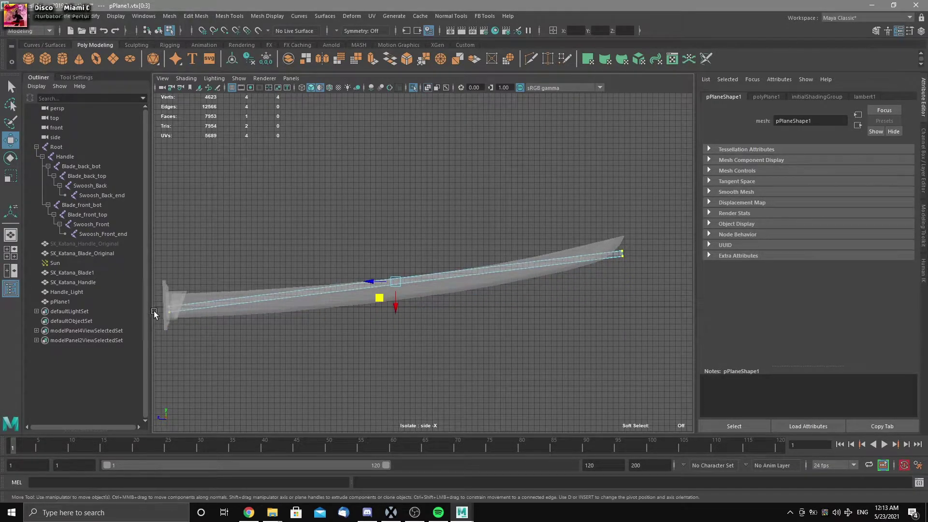
pyautogui.press('F11')
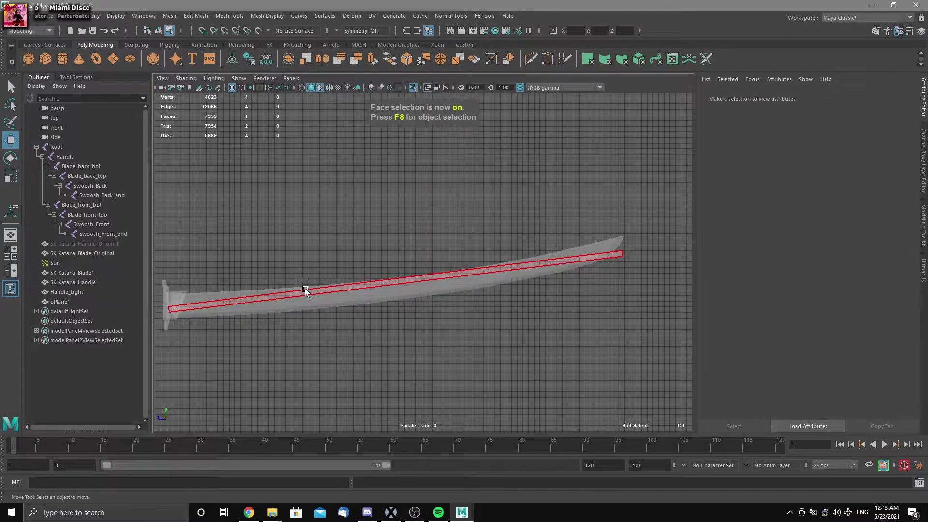
# - Cut an edge across the plane mid-blade and pull its vertices onto the blade curve
pyautogui.press('F9')
pyautogui.click(170, 312)
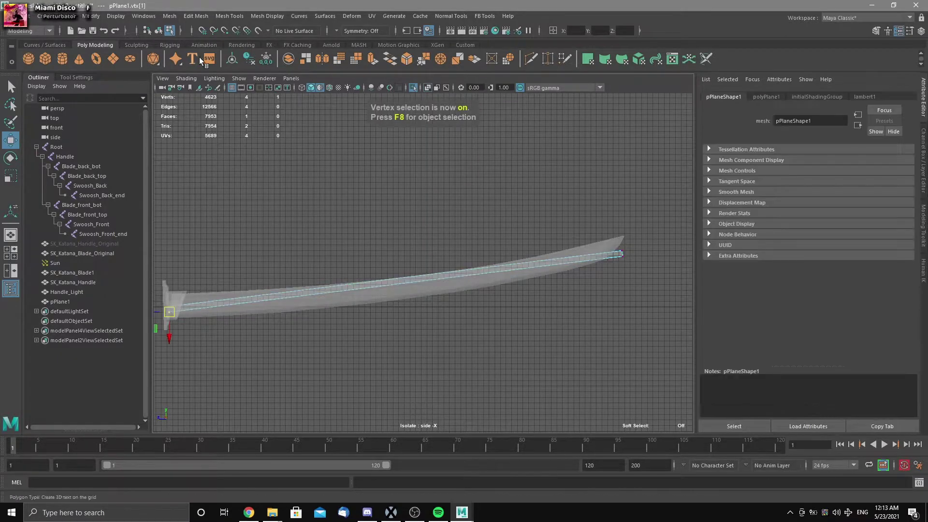
pyautogui.click(922, 240)
pyautogui.click(825, 361)
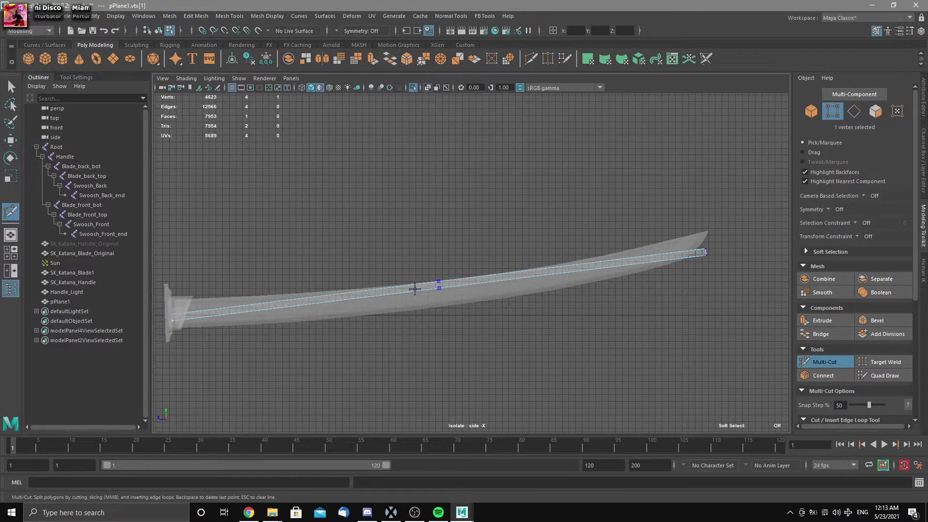
pyautogui.press('w')
pyautogui.moveTo(414, 244); pyautogui.dragTo(456, 311)
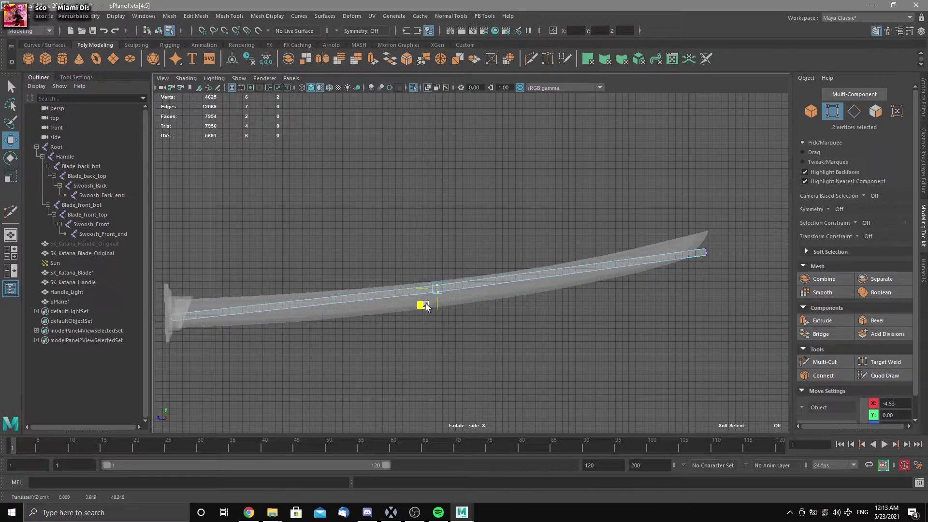
pyautogui.moveTo(692, 237)
pyautogui.mouseDown()
pyautogui.moveTo(721, 274)
pyautogui.moveTo(692, 256)
pyautogui.mouseUp()
# - Add a cross edge near the tip and select the mid-blade and tip vertex pairs
pyautogui.moveTo(161, 306); pyautogui.dragTo(173, 333)
pyautogui.click(824, 361)
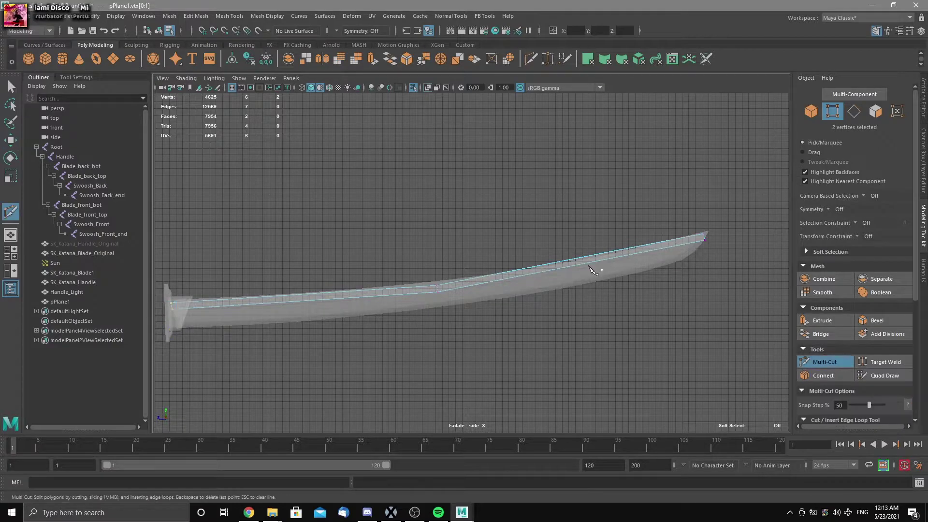
pyautogui.click(591, 261)
pyautogui.click(488, 284)
pyautogui.press('w')
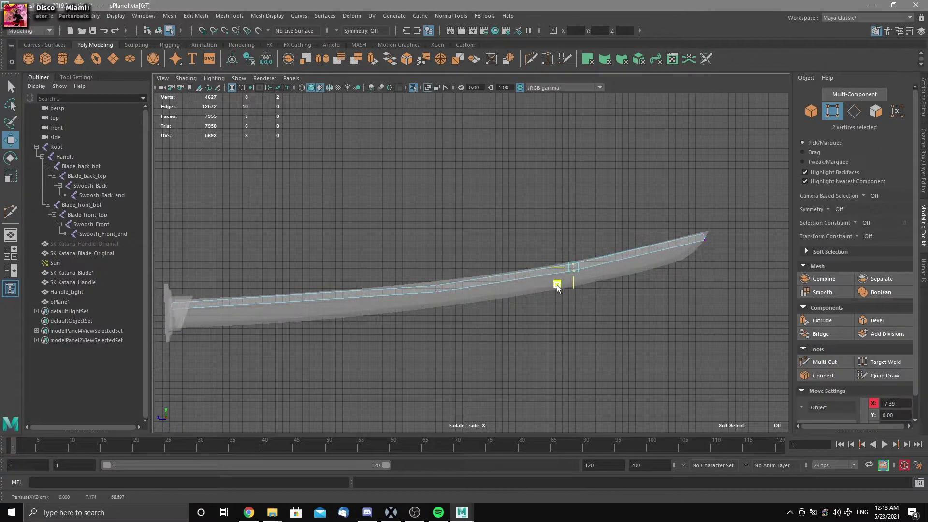
pyautogui.moveTo(425, 275); pyautogui.dragTo(438, 314)
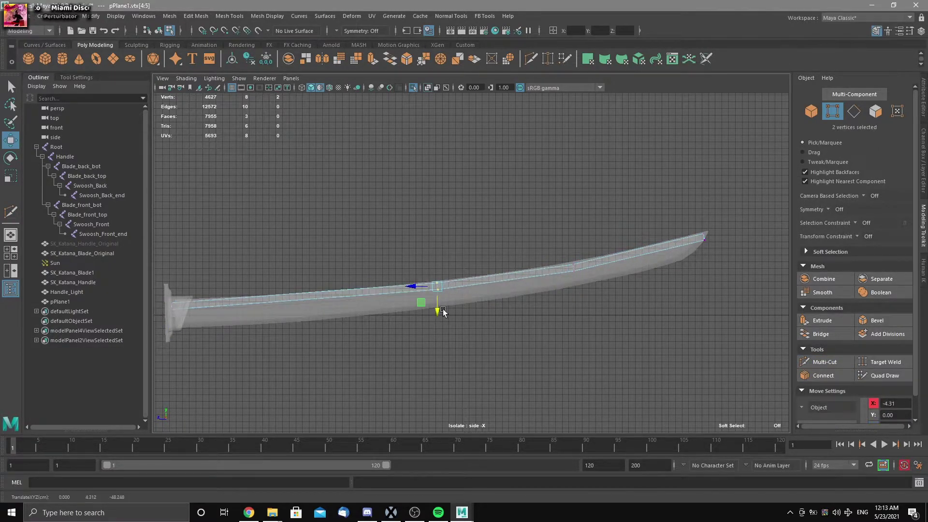
pyautogui.moveTo(714, 226); pyautogui.dragTo(690, 256)
# - Add a cross edge near the hilt and fit the hilt-end vertices to the blade
pyautogui.click(825, 361)
pyautogui.click(238, 300)
pyautogui.click(237, 305)
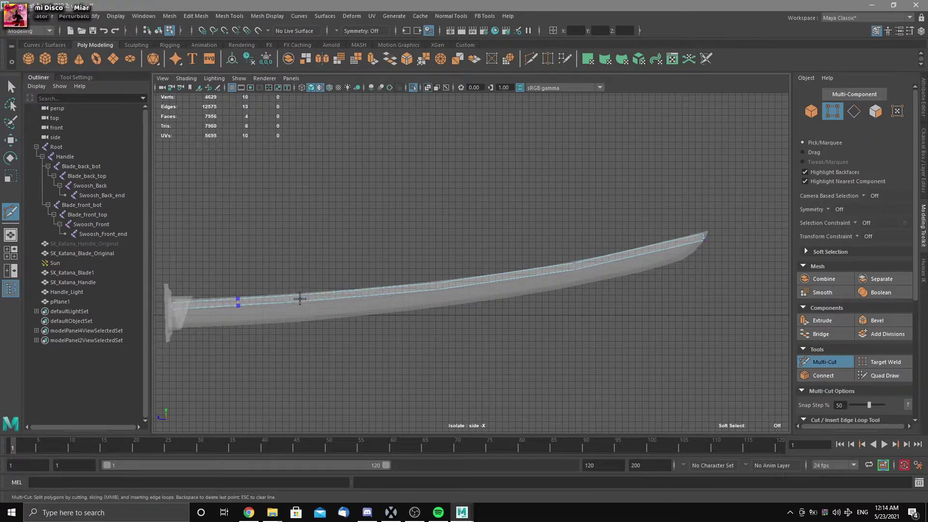
pyautogui.press('w')
pyautogui.moveTo(162, 309); pyautogui.dragTo(169, 331)
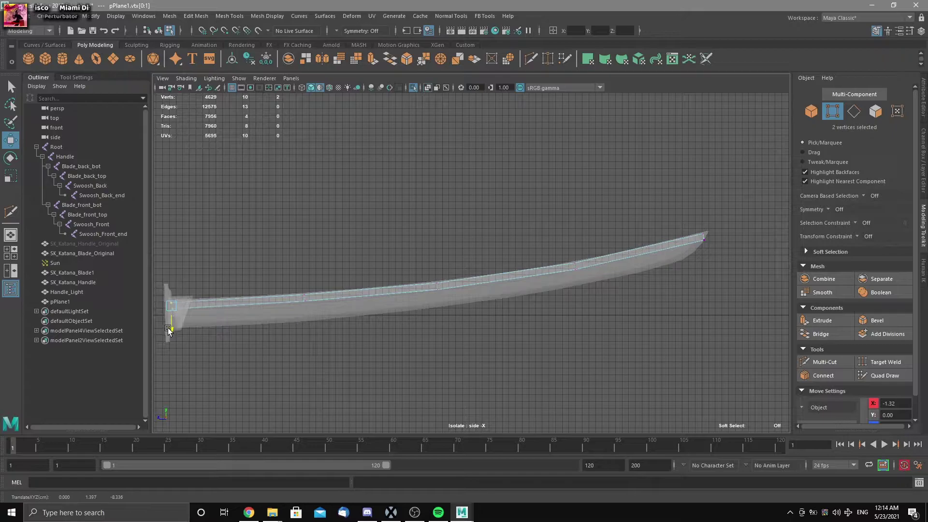
# - Show wireframe on shaded and nudge the mid-blade vertices to follow the blade
pyautogui.click(825, 362)
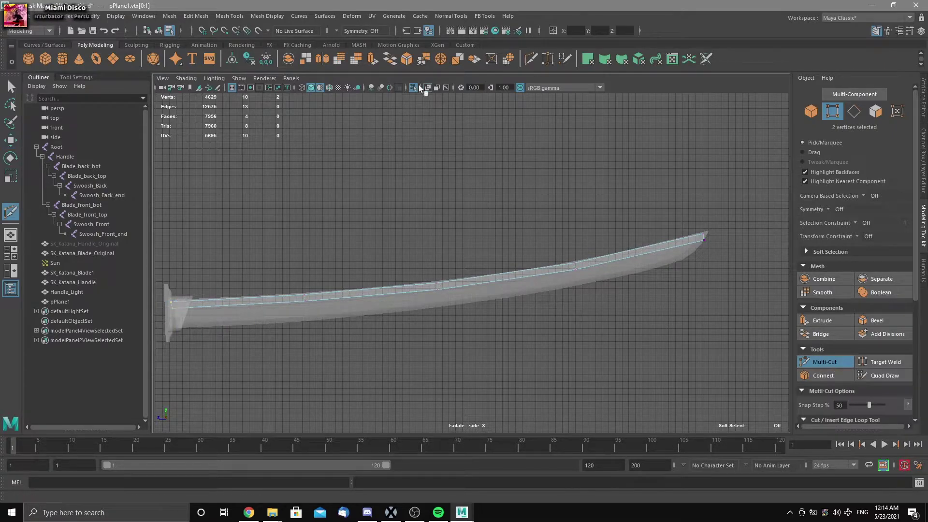
pyautogui.click(330, 92)
pyautogui.scroll(3, 367, 230)
pyautogui.scroll(2, 452, 269)
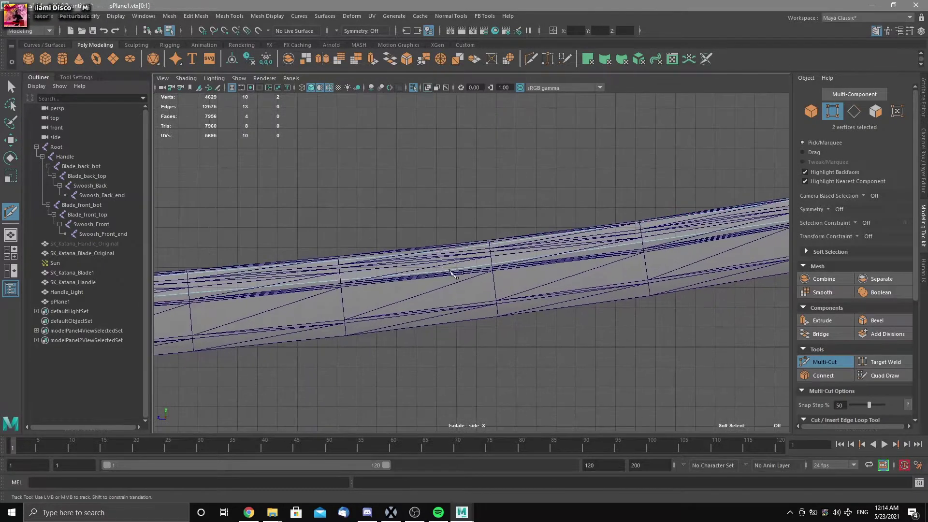
pyautogui.press('w')
pyautogui.moveTo(412, 265); pyautogui.dragTo(445, 276)
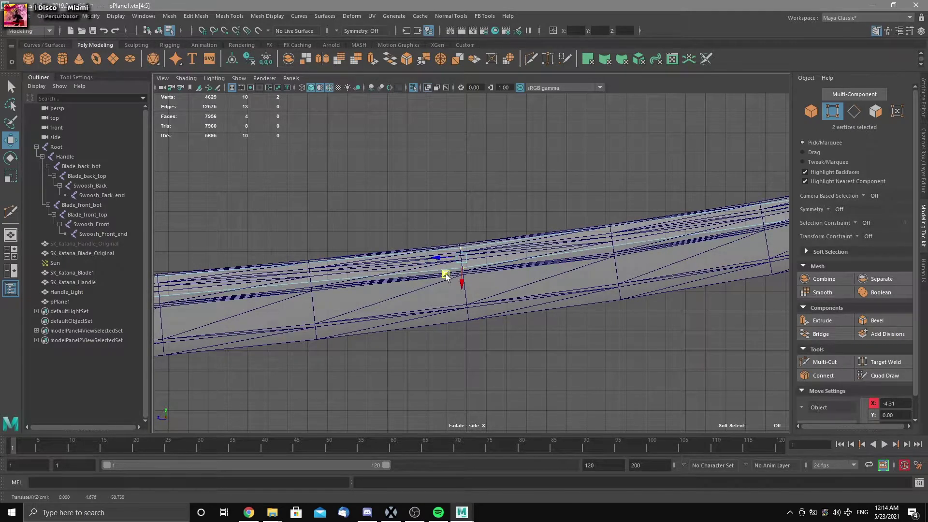
# - Nudge further vertices along the blade and into place near the guard
pyautogui.keyDown('alt'); pyautogui.moveTo(445, 274); pyautogui.dragTo(465, 243, button='middle'); pyautogui.keyUp('alt')
pyautogui.moveTo(442, 291); pyautogui.dragTo(392, 305)
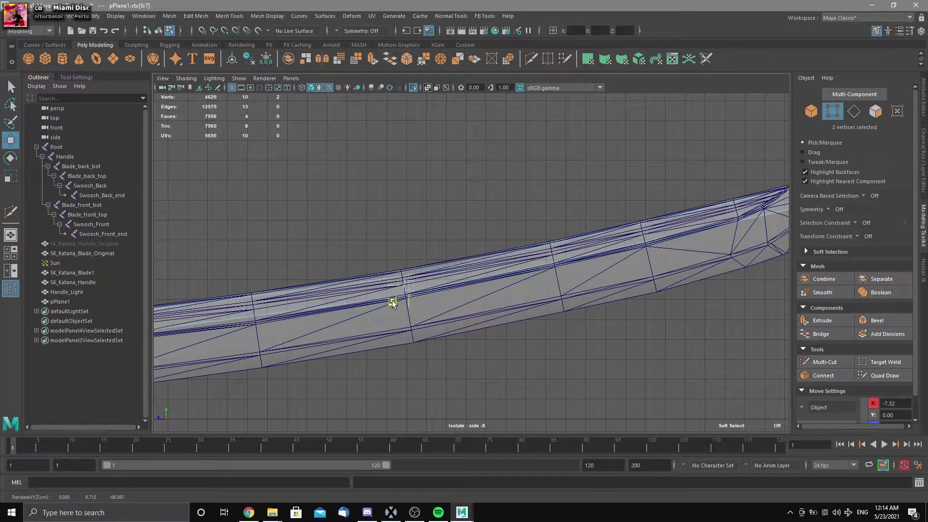
pyautogui.moveTo(392, 305)
pyautogui.keyDown('alt'); pyautogui.mouseDown(button='middle')
pyautogui.moveTo(416, 228)
pyautogui.moveTo(448, 207)
pyautogui.mouseUp(button='middle'); pyautogui.keyUp('alt')
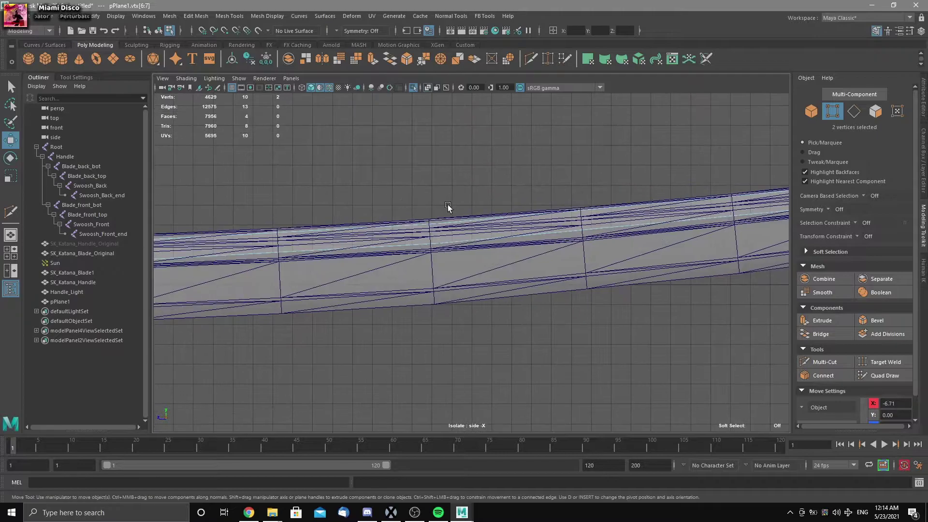
pyautogui.moveTo(423, 253); pyautogui.dragTo(412, 249)
pyautogui.keyDown('alt'); pyautogui.moveTo(413, 249); pyautogui.dragTo(397, 215, button='middle'); pyautogui.keyUp('alt')
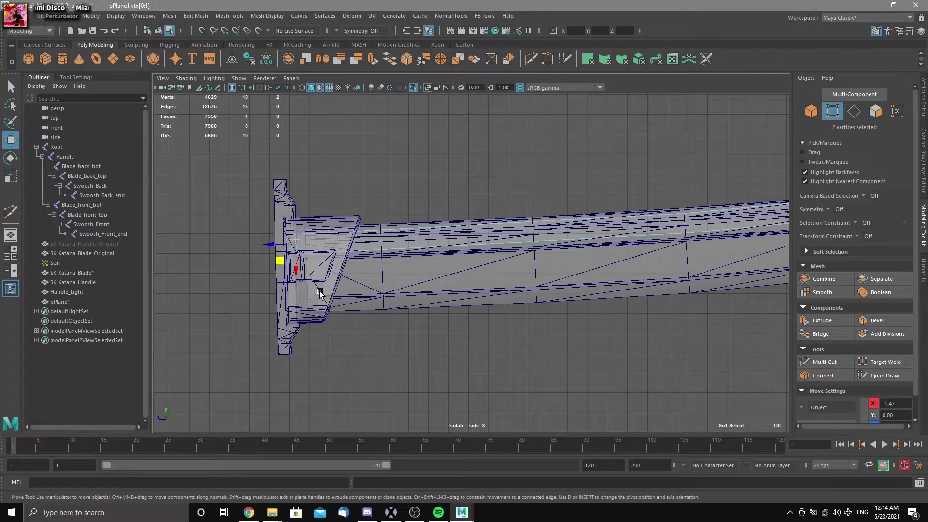
pyautogui.moveTo(319, 293); pyautogui.dragTo(290, 258)
pyautogui.keyDown('alt'); pyautogui.moveTo(293, 258); pyautogui.dragTo(191, 260, button='middle'); pyautogui.keyUp('alt')
# - Cut several more edges across the proxy strip toward the blade tip
pyautogui.keyDown('shift'); pyautogui.moveTo(290, 254); pyautogui.dragTo(292, 247, button='right'); pyautogui.keyUp('shift')
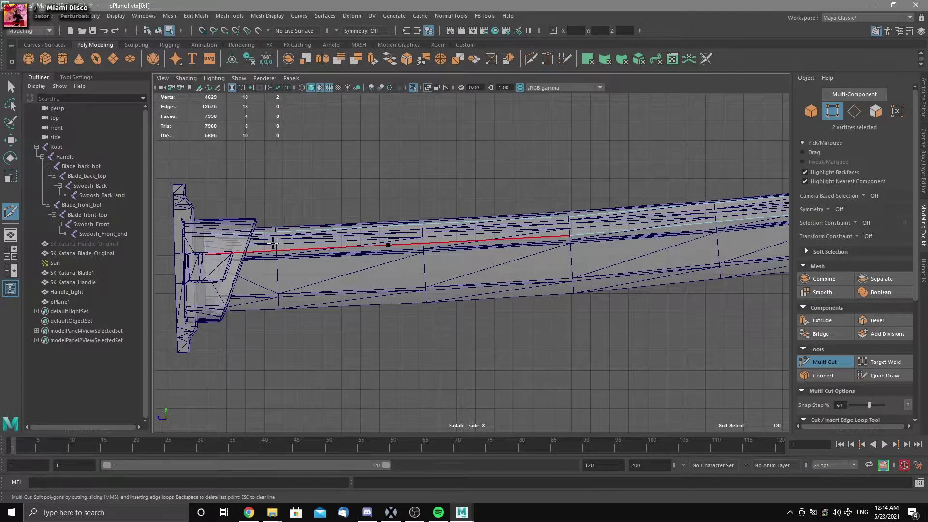
pyautogui.click(379, 226)
pyautogui.click(381, 245)
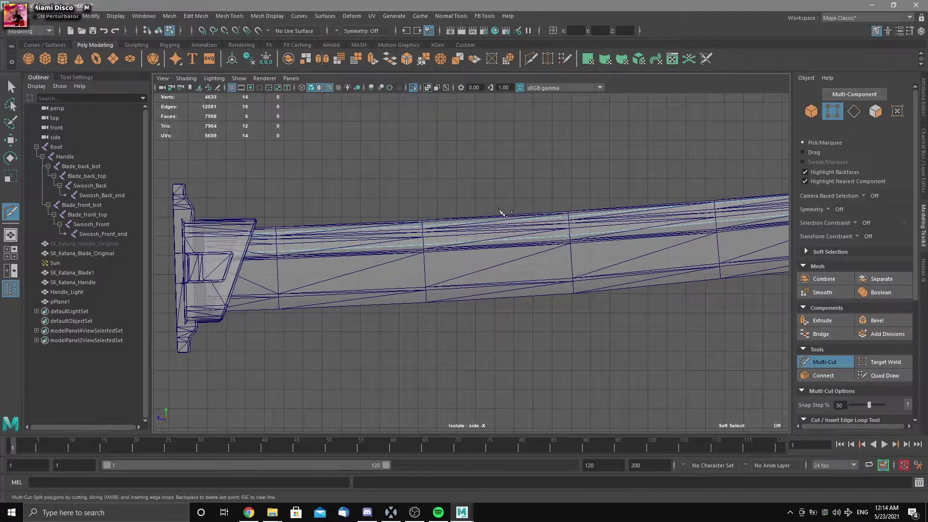
pyautogui.keyDown('alt'); pyautogui.moveTo(501, 213); pyautogui.dragTo(409, 215, button='middle'); pyautogui.keyUp('alt')
pyautogui.click(459, 227)
pyautogui.click(573, 220)
pyautogui.moveTo(466, 232)
pyautogui.keyDown('alt'); pyautogui.mouseDown(button='middle')
pyautogui.moveTo(444, 235)
pyautogui.moveTo(540, 237)
pyautogui.mouseUp(button='middle'); pyautogui.keyUp('alt')
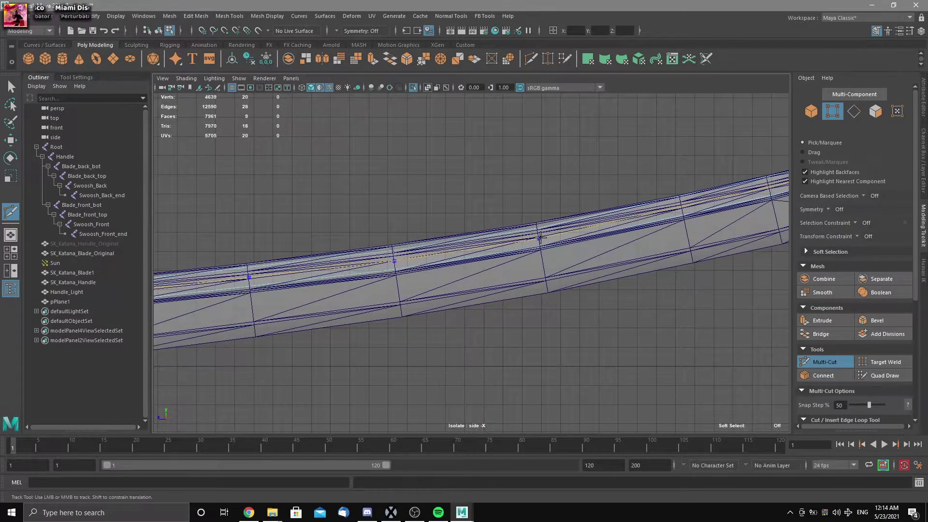
pyautogui.click(682, 212)
pyautogui.moveTo(681, 213)
pyautogui.keyDown('alt'); pyautogui.mouseDown(button='middle')
pyautogui.moveTo(430, 203)
pyautogui.moveTo(470, 238)
pyautogui.mouseUp(button='middle'); pyautogui.keyUp('alt')
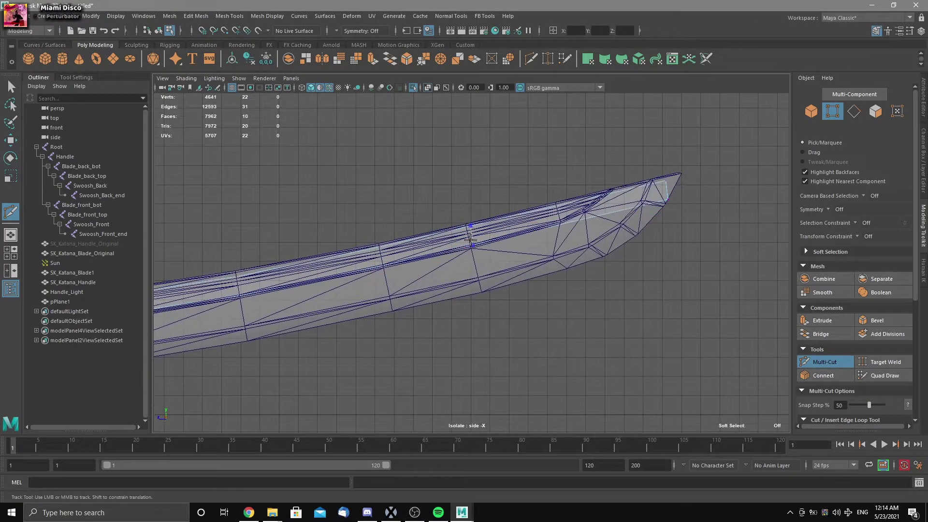
pyautogui.press('w')
# - Nudge a vertex pair toward the blade edge, then undo four recent changes
pyautogui.keyDown('alt'); pyautogui.moveTo(554, 247); pyautogui.dragTo(607, 236, button='middle'); pyautogui.keyUp('alt')
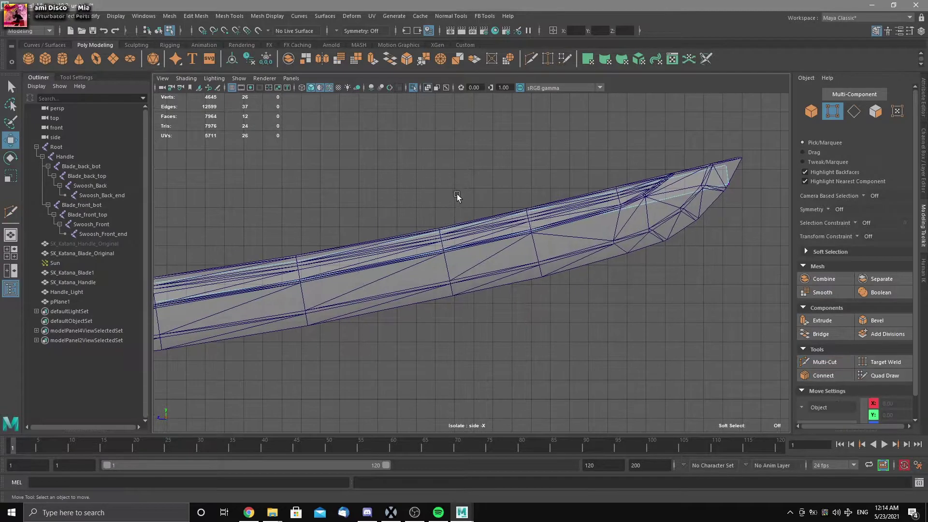
pyautogui.moveTo(483, 218)
pyautogui.keyDown('alt'); pyautogui.mouseDown(button='middle')
pyautogui.moveTo(377, 213)
pyautogui.moveTo(437, 222)
pyautogui.mouseUp(button='middle'); pyautogui.keyUp('alt')
pyautogui.moveTo(408, 240); pyautogui.dragTo(378, 272)
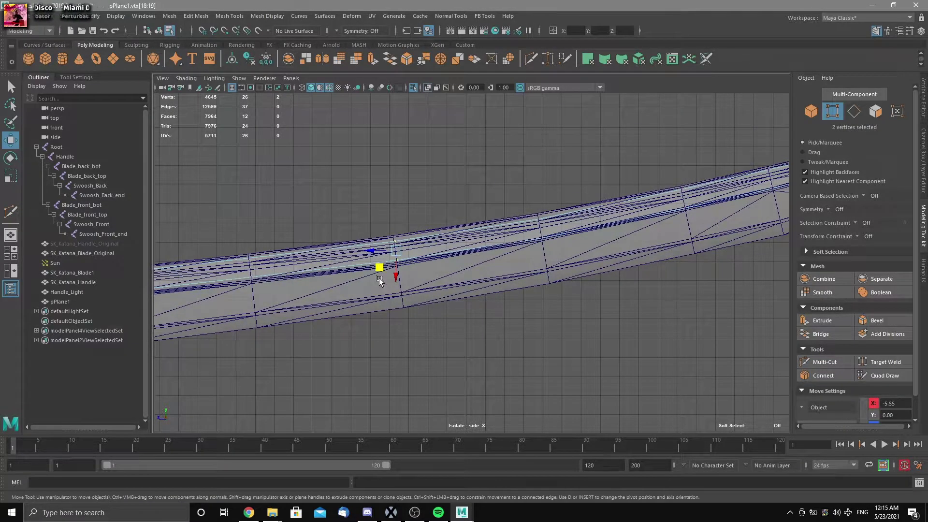
pyautogui.moveTo(380, 280); pyautogui.dragTo(377, 268, button='middle')
pyautogui.hotkey('ctrl', 'z')
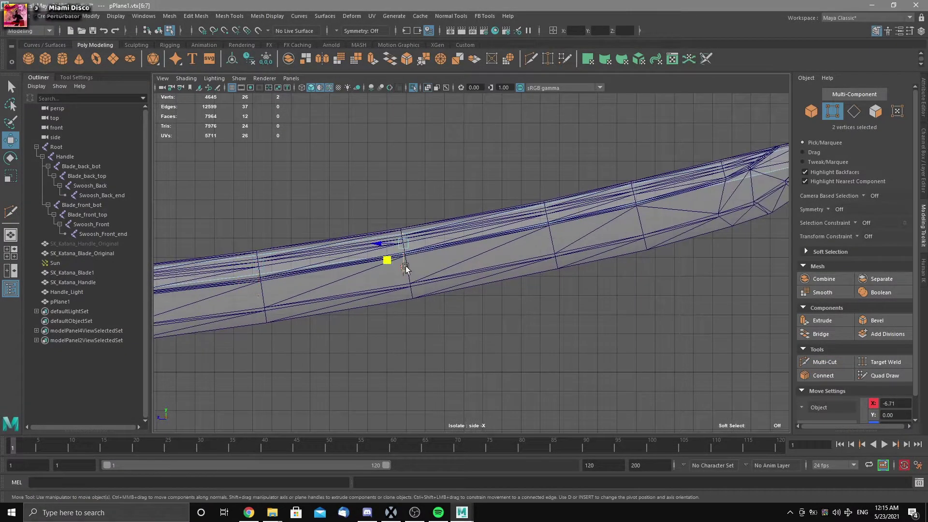
pyautogui.hotkey('ctrl', 'z')
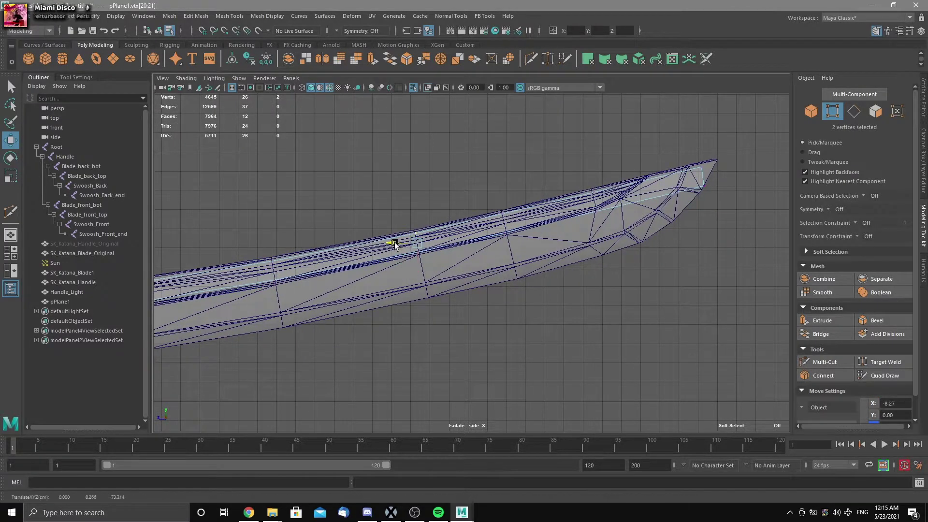
pyautogui.hotkey('ctrl', 'z')
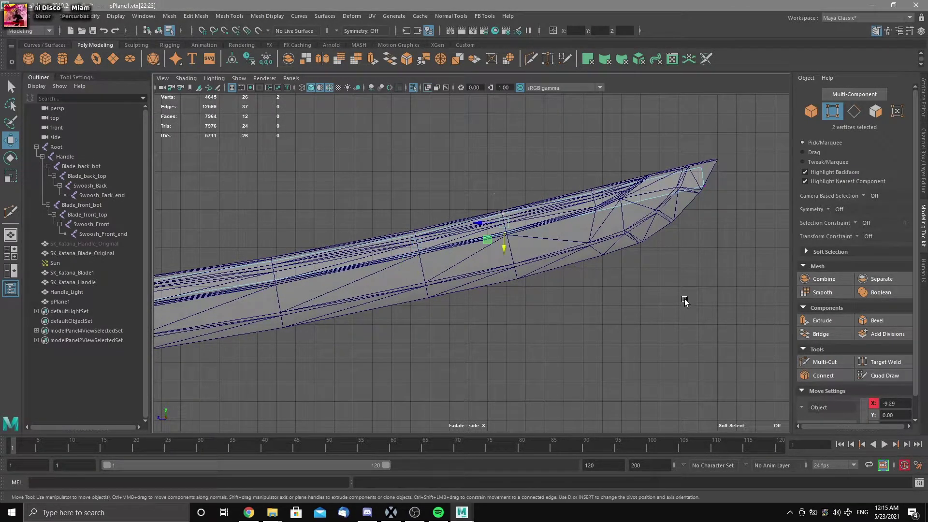
pyautogui.hotkey('ctrl', 'z')
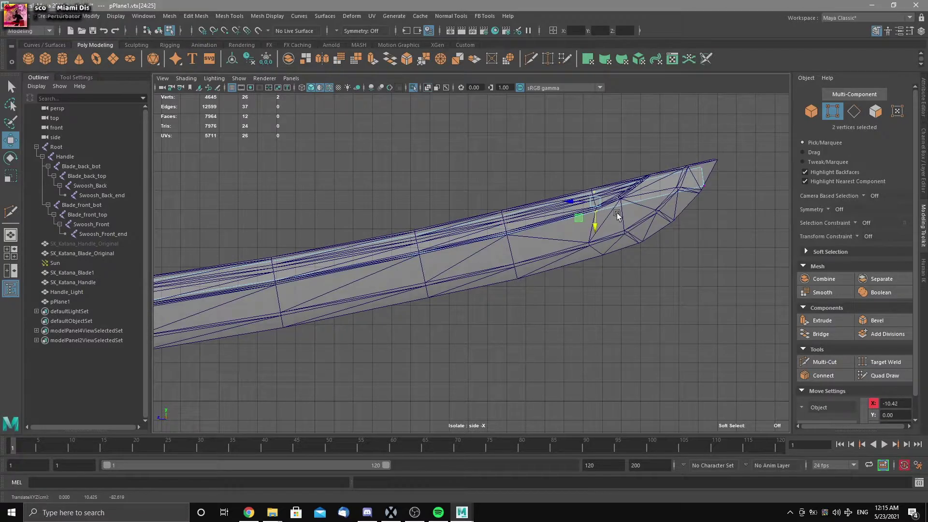
pyautogui.click(713, 201)
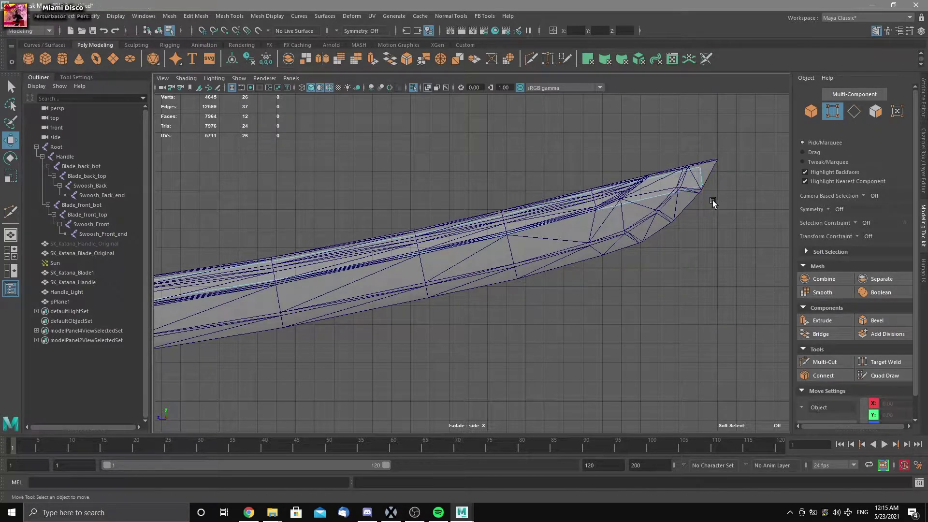
# - Select another vertex pair, try one more cut, and undo the extra cut edges
pyautogui.keyDown('alt'); pyautogui.moveTo(712, 202); pyautogui.dragTo(602, 191, button='middle'); pyautogui.keyUp('alt')
pyautogui.moveTo(580, 216); pyautogui.dragTo(590, 253)
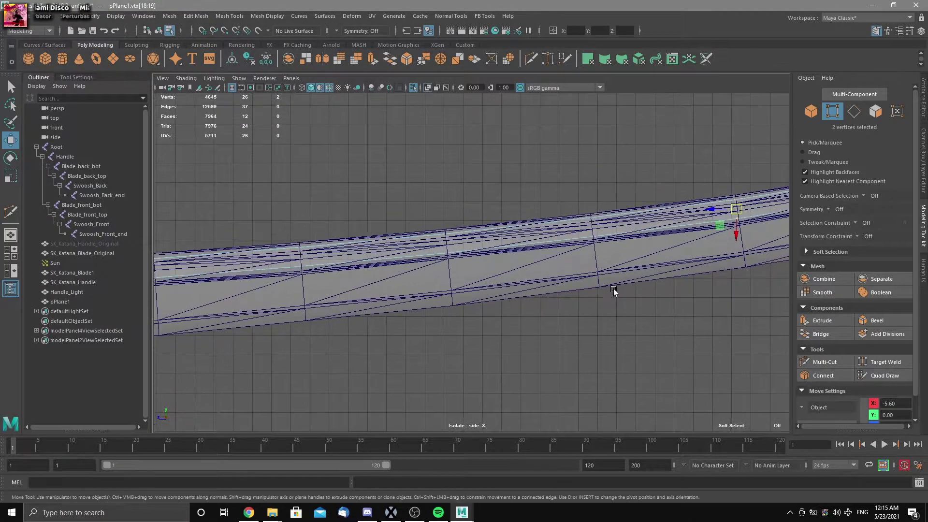
pyautogui.moveTo(613, 290)
pyautogui.keyDown('alt'); pyautogui.mouseDown(button='middle')
pyautogui.moveTo(494, 312)
pyautogui.moveTo(588, 307)
pyautogui.mouseUp(button='middle'); pyautogui.keyUp('alt')
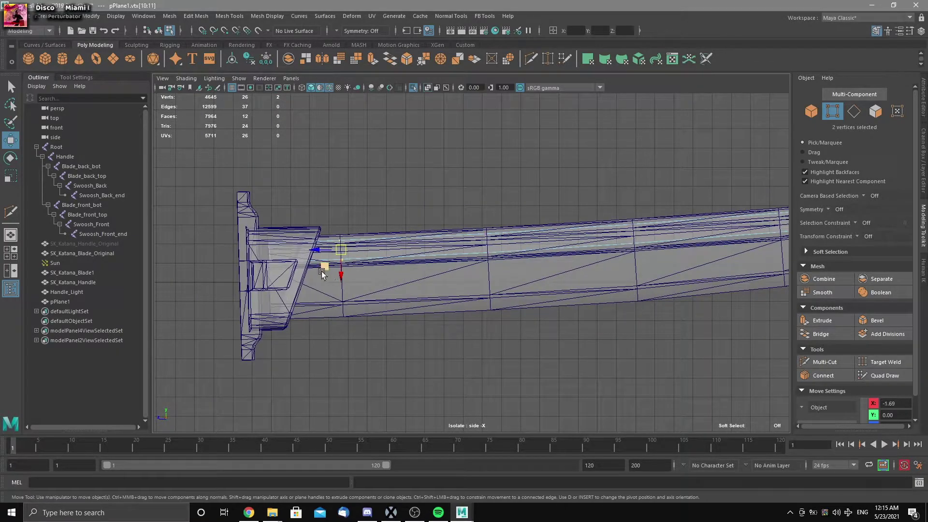
pyautogui.keyDown('shift'); pyautogui.moveTo(640, 345); pyautogui.dragTo(674, 328, button='right'); pyautogui.keyUp('shift')
pyautogui.press('Return')
pyautogui.press('w')
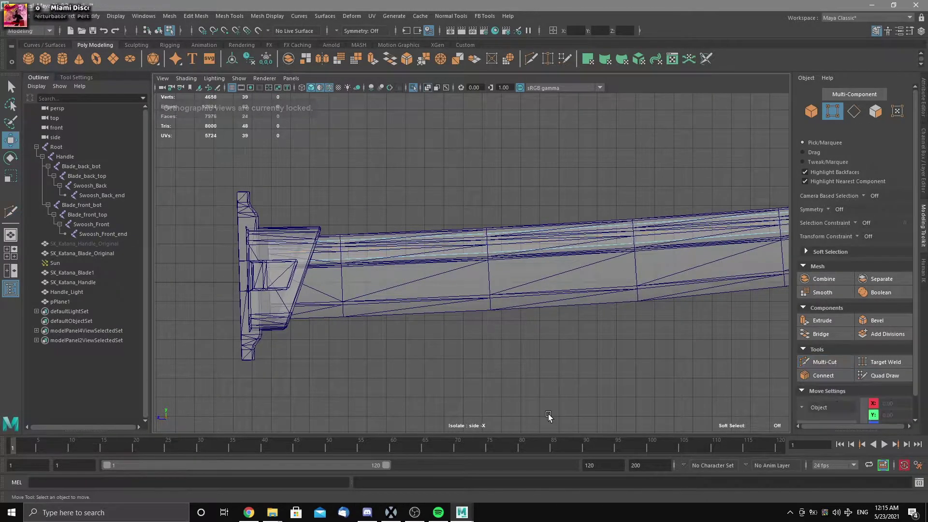
pyautogui.hotkey('ctrl', 'z')
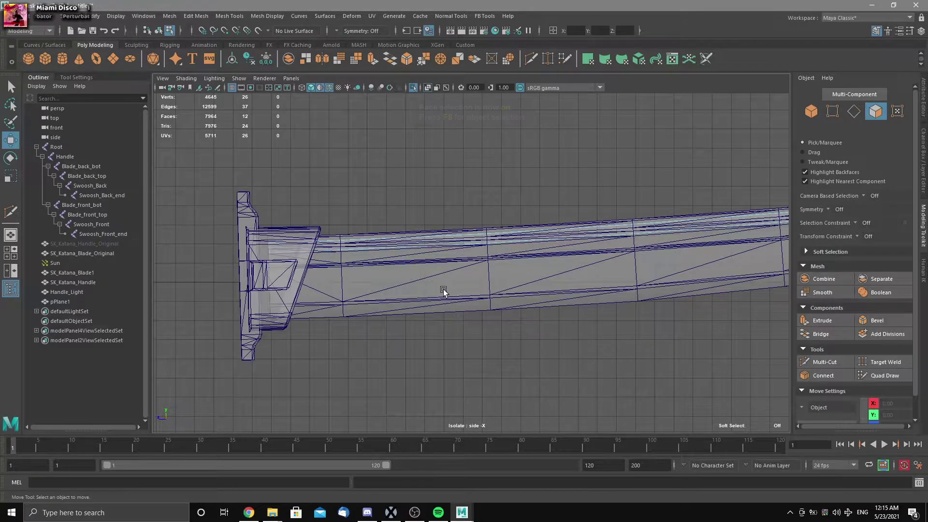
# - Return to object mode, frame the whole blade, and switch to the Custom shelf
pyautogui.press('F8')
pyautogui.scroll(-3, 552, 222)
pyautogui.keyDown('alt'); pyautogui.moveTo(552, 222); pyautogui.dragTo(353, 243, button='middle'); pyautogui.keyUp('alt')
pyautogui.scroll(-2, 395, 213)
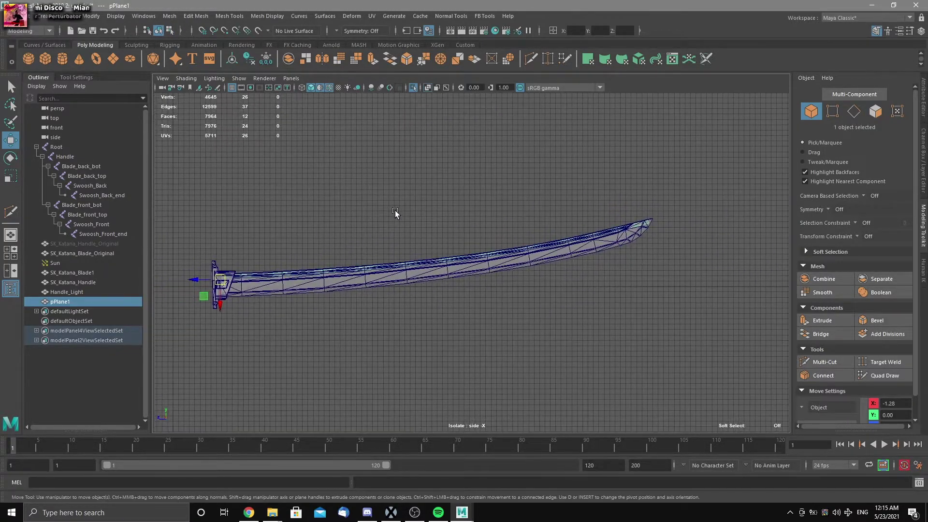
pyautogui.scroll(3, 395, 214)
pyautogui.scroll(1, 395, 213)
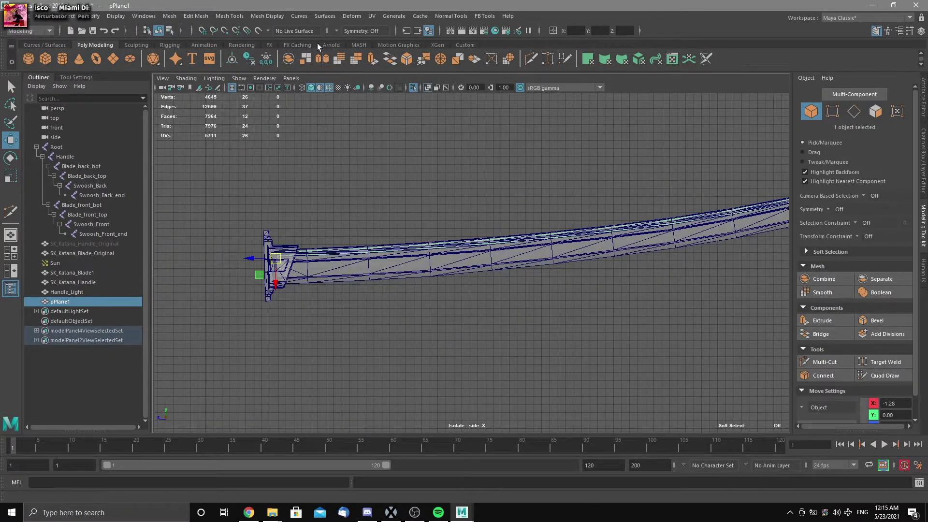
pyautogui.click(464, 45)
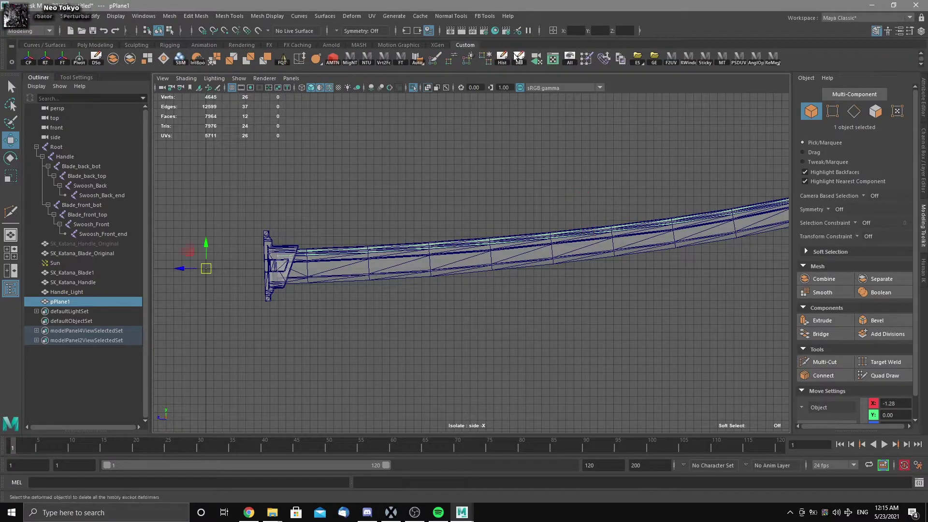
# - Apply a planar UV projection to pPlane1's faces and dock the UV Toolkit
pyautogui.press('F11')
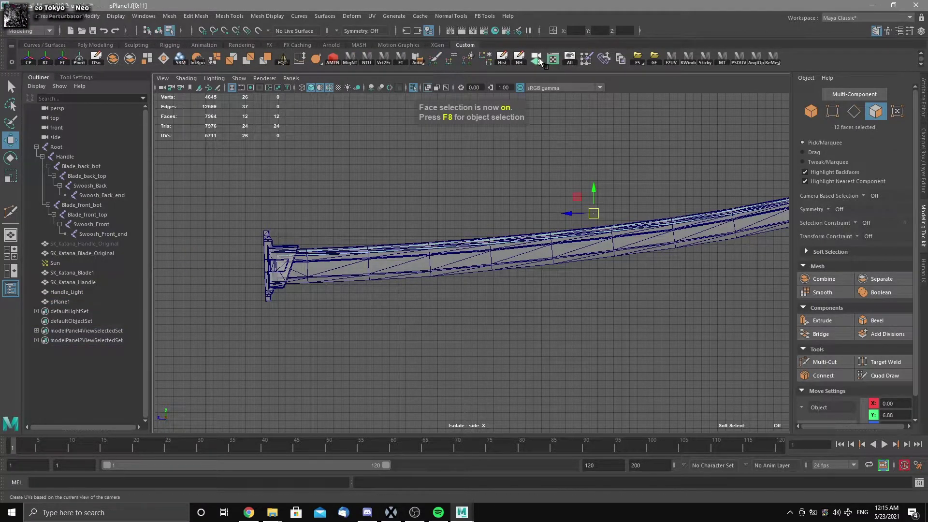
pyautogui.click(540, 60)
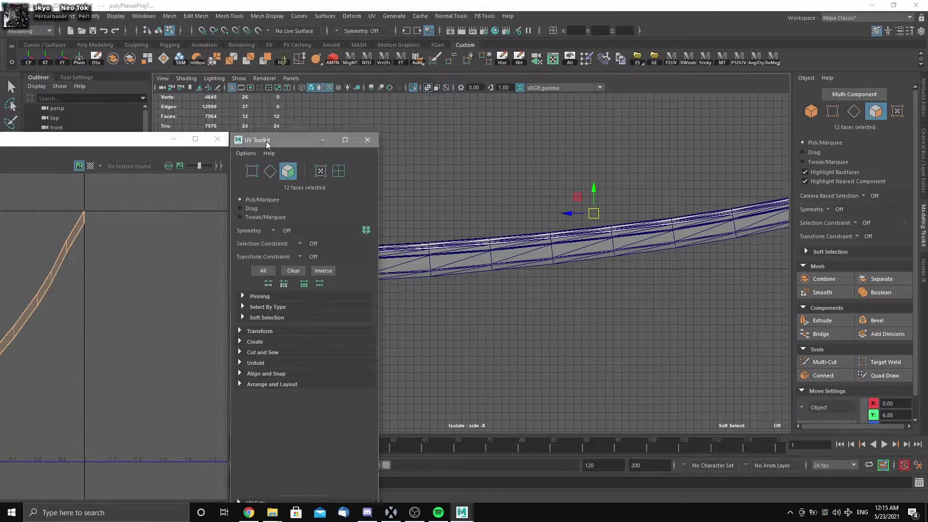
pyautogui.moveTo(268, 145)
pyautogui.mouseDown()
pyautogui.moveTo(841, 280)
pyautogui.moveTo(789, 282)
pyautogui.mouseUp()
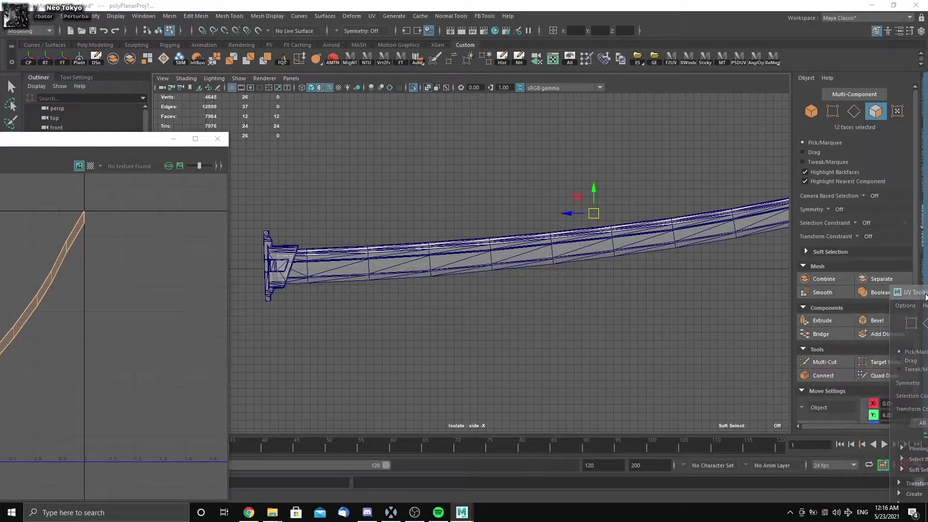
pyautogui.moveTo(804, 80); pyautogui.dragTo(923, 102)
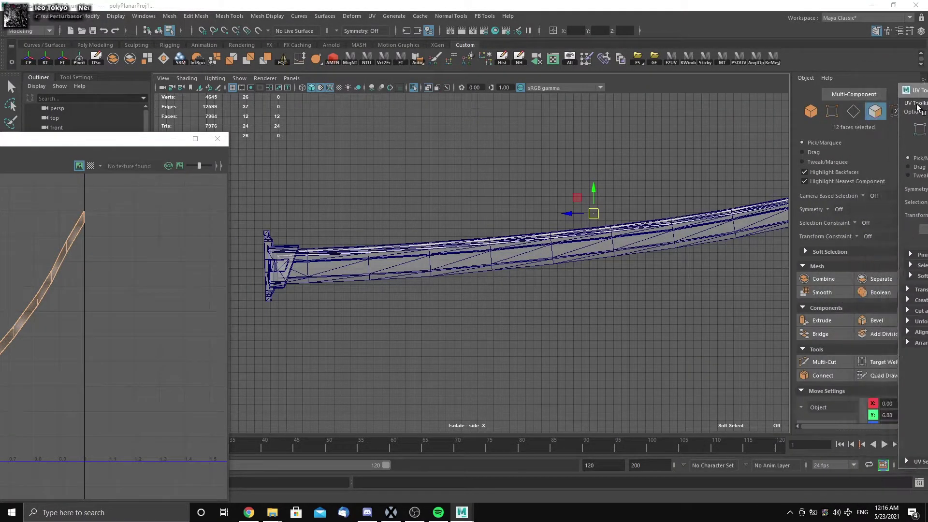
pyautogui.moveTo(130, 140)
pyautogui.mouseDown()
pyautogui.moveTo(479, 140)
pyautogui.moveTo(370, 195)
pyautogui.moveTo(188, 216)
pyautogui.mouseUp()
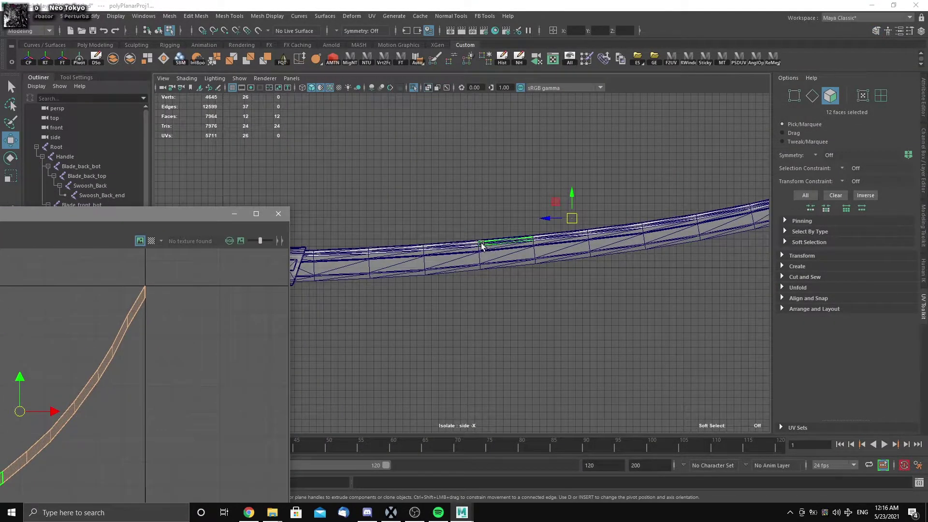
# - Select SK_Katana_Blade_Original and inspect its large UV shell in the UV Editor
pyautogui.press('F8')
pyautogui.click(452, 263)
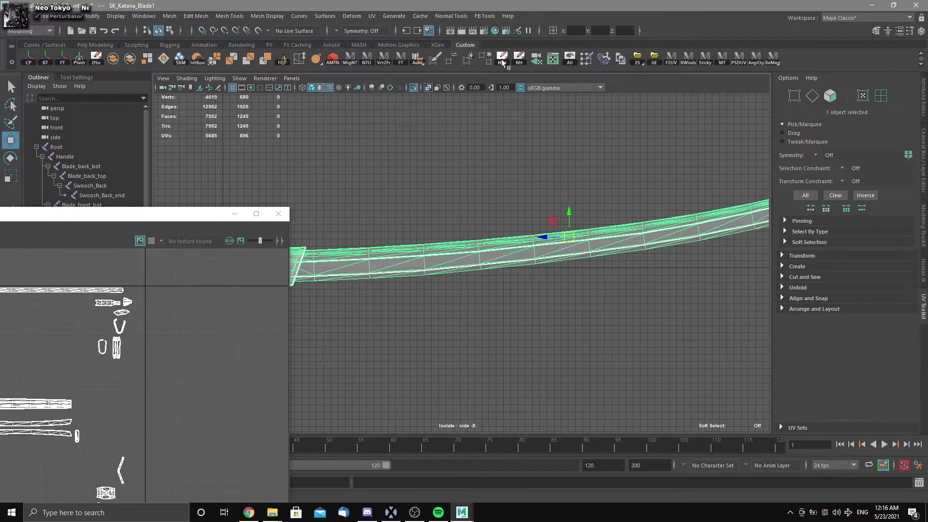
pyautogui.click(497, 278)
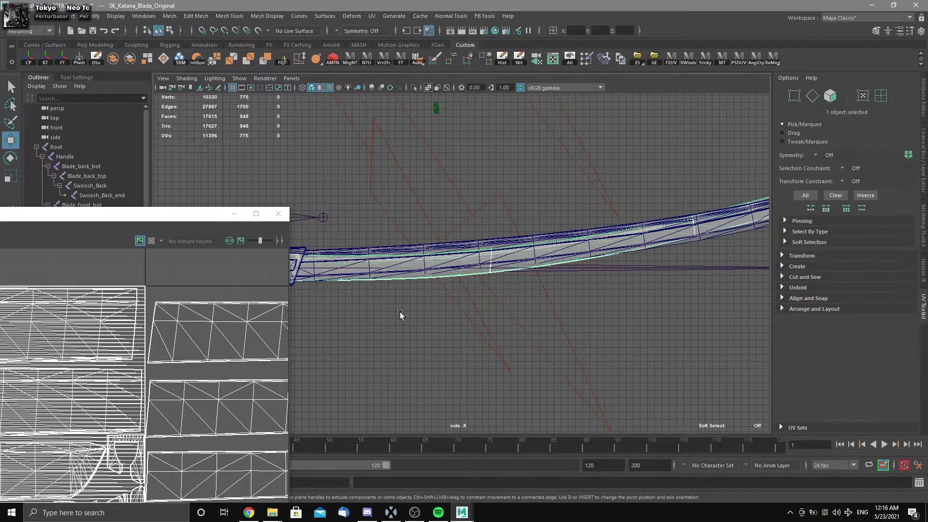
pyautogui.moveTo(172, 214); pyautogui.dragTo(345, 116)
pyautogui.press('F11')
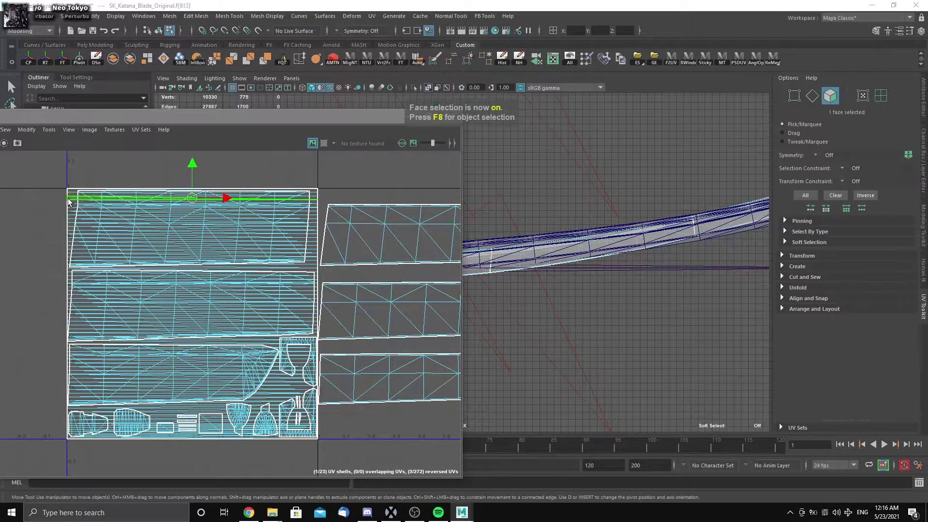
pyautogui.doubleClick(159, 203)
pyautogui.click(413, 88)
pyautogui.moveTo(413, 118); pyautogui.dragTo(267, 143)
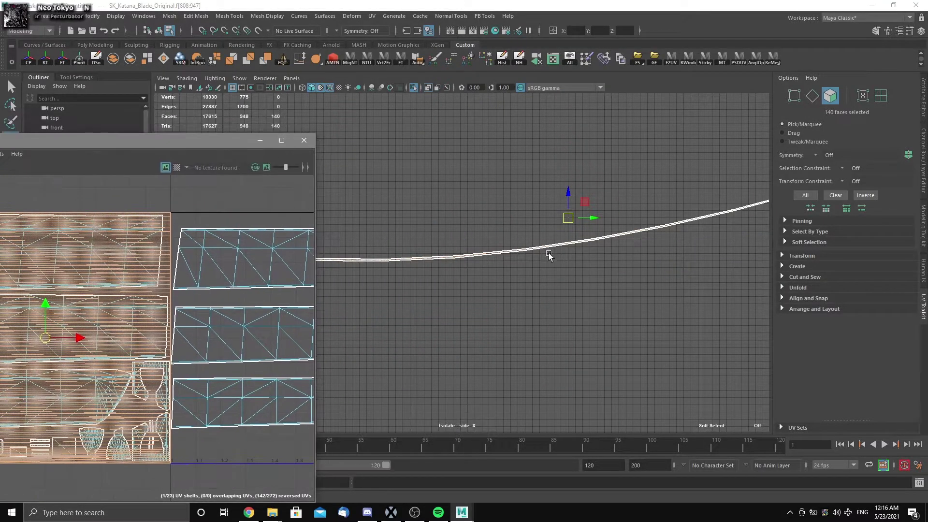
# - Isolate the original blade and step a band of face selection toward the blade tip
pyautogui.click(549, 255)
pyautogui.scroll(-3, 503, 209)
pyautogui.scroll(2, 416, 225)
pyautogui.moveTo(402, 229); pyautogui.dragTo(414, 276)
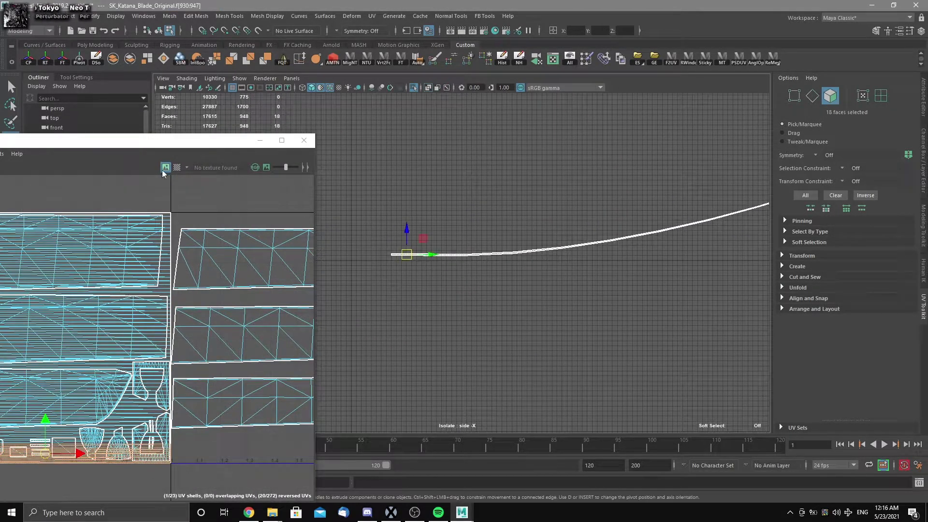
pyautogui.moveTo(194, 141); pyautogui.dragTo(295, 95)
pyautogui.press('Right')
pyautogui.scroll(-2, 648, 221)
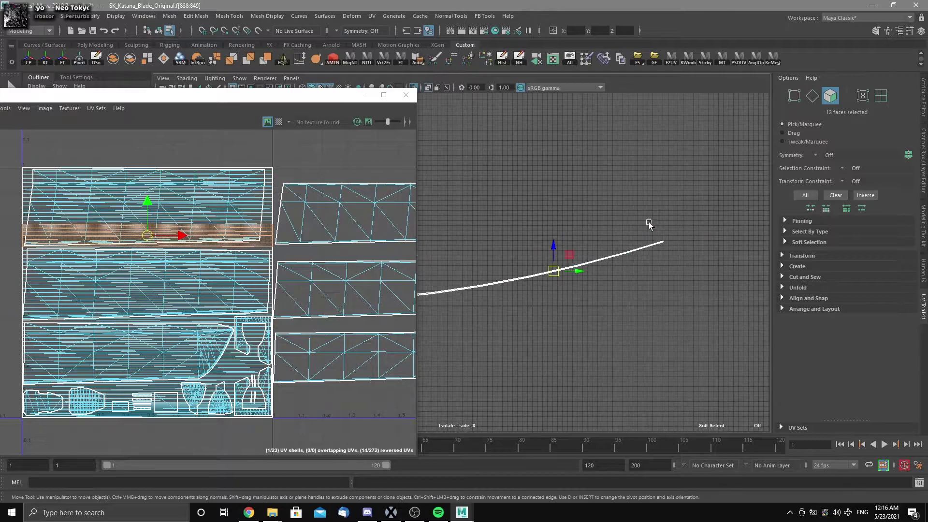
pyautogui.press('Right')
pyautogui.press('F8')
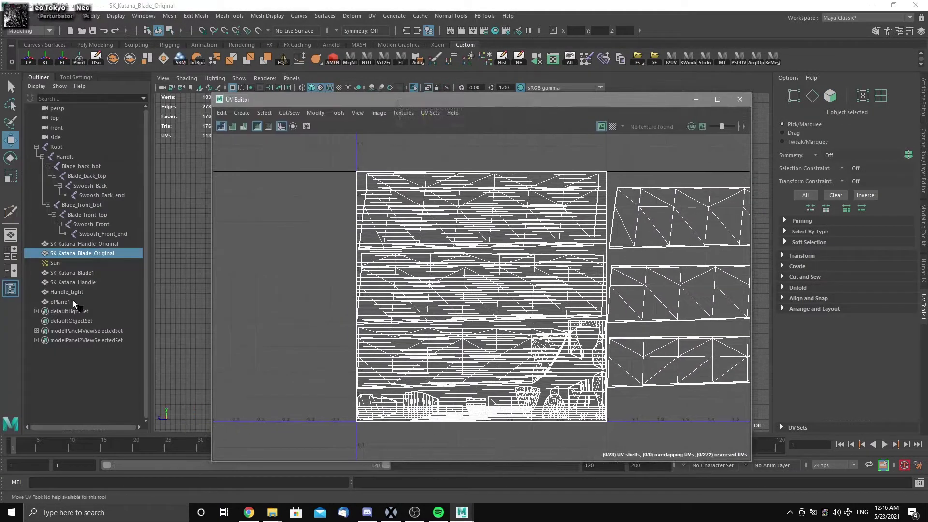
# - Move pPlane1's corner UVs to square up the ends of the curved strip
pyautogui.click(73, 300)
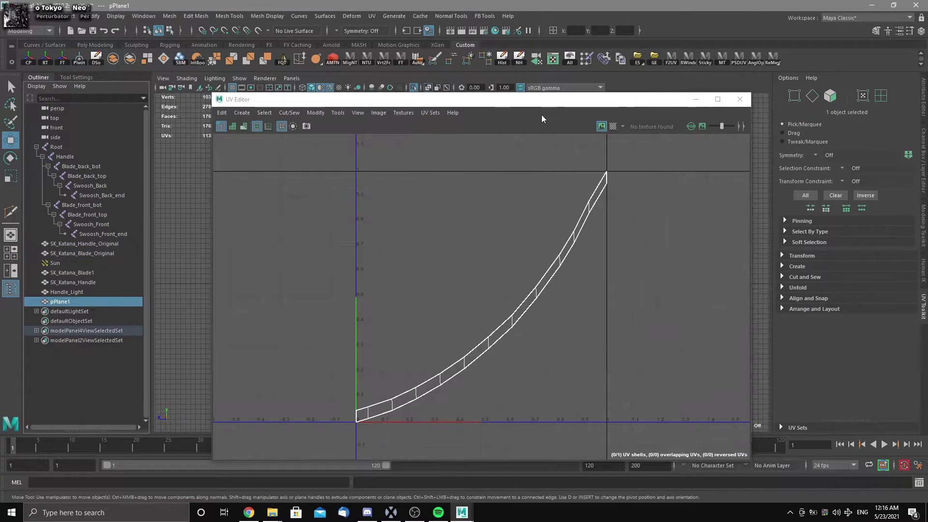
pyautogui.moveTo(542, 100); pyautogui.dragTo(361, 94)
pyautogui.press('F8')
pyautogui.moveTo(164, 404); pyautogui.dragTo(187, 434)
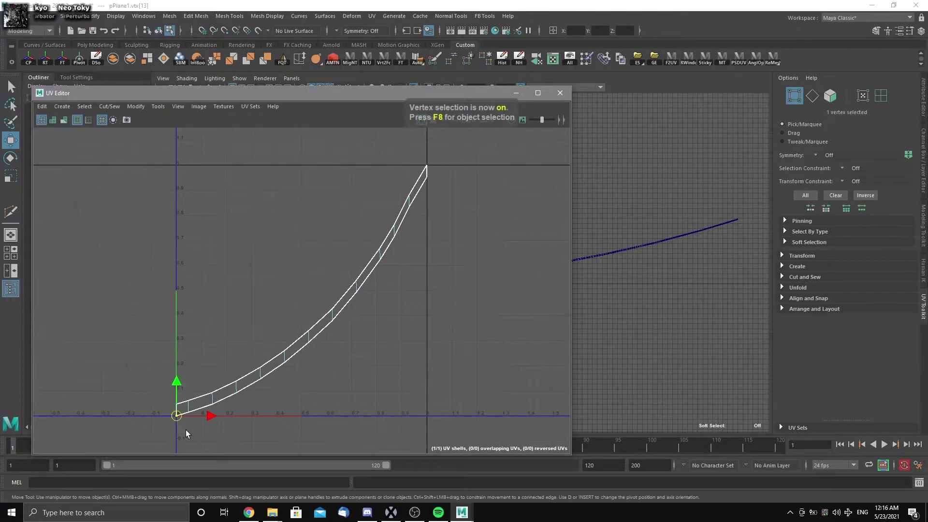
pyautogui.moveTo(189, 426); pyautogui.dragTo(403, 419, button='middle')
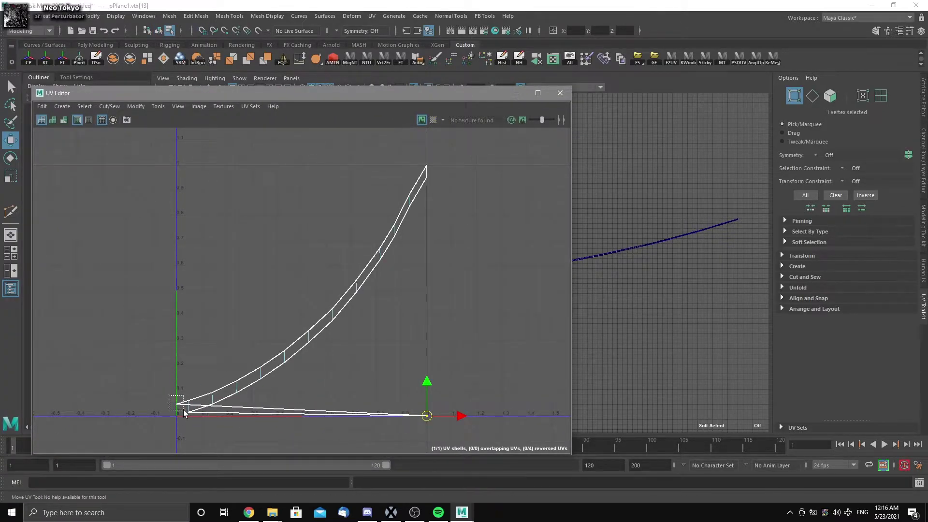
pyautogui.click(428, 167)
pyautogui.moveTo(430, 169); pyautogui.dragTo(180, 167, button='middle')
pyautogui.click(427, 177)
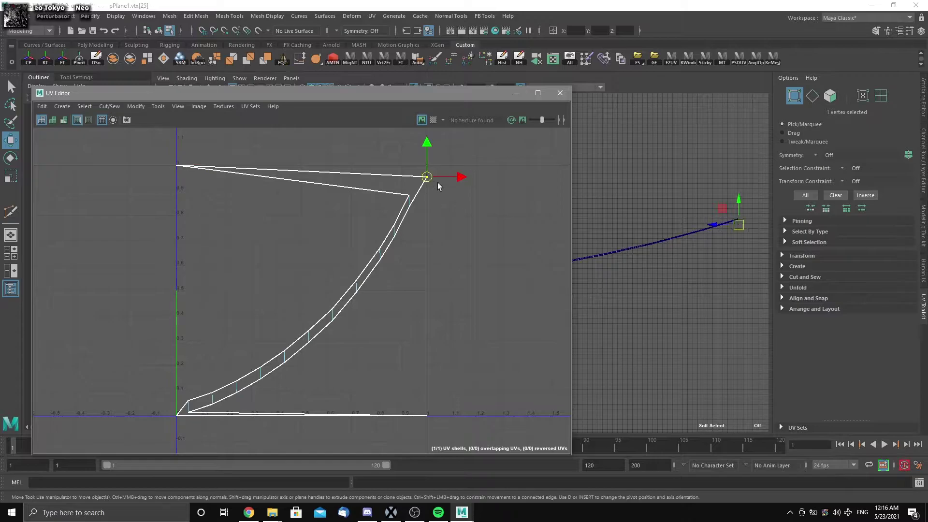
pyautogui.moveTo(437, 182); pyautogui.dragTo(422, 192, button='middle')
pyautogui.moveTo(184, 417); pyautogui.dragTo(184, 416)
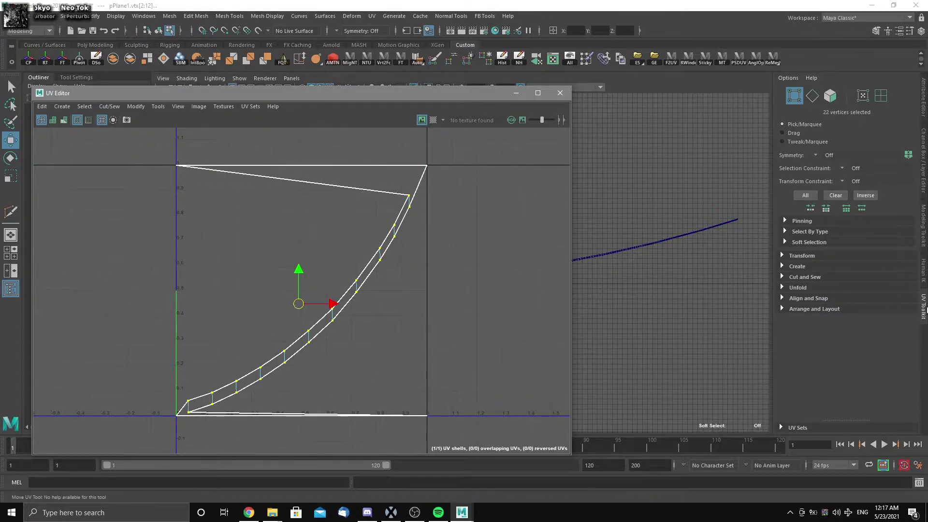
# - Try Unfold, Optimize and Unfold-along-U on the strip, undoing the distorted results
pyautogui.click(829, 288)
pyautogui.click(809, 312)
pyautogui.hotkey('ctrl', 'z')
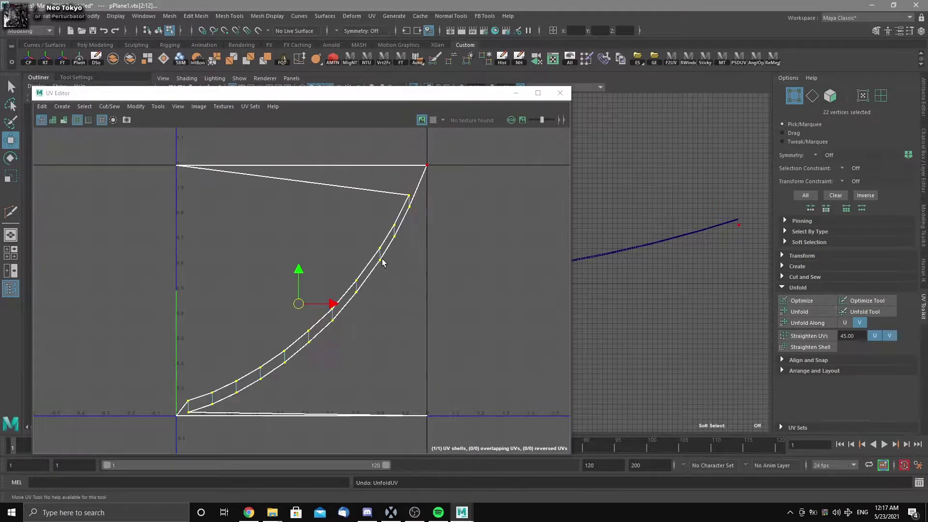
pyautogui.scroll(-1, 388, 262)
pyautogui.click(811, 303)
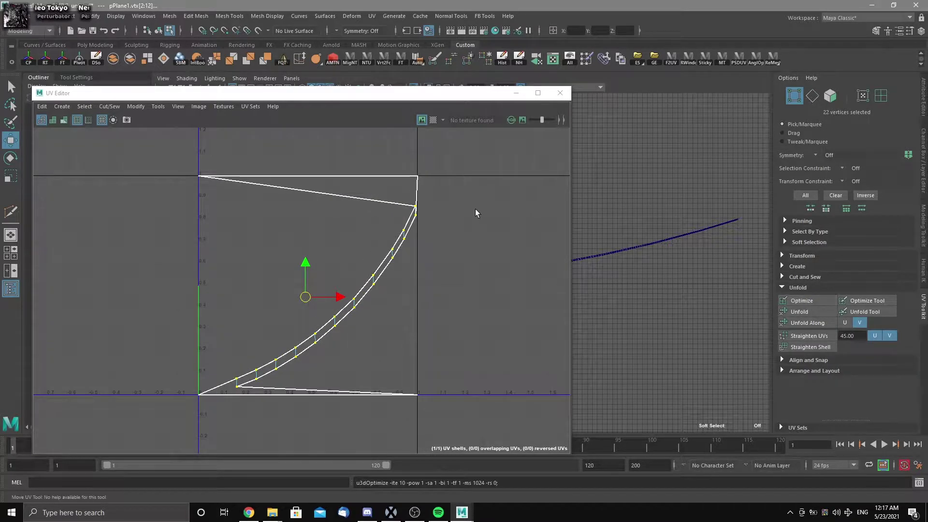
pyautogui.click(845, 323)
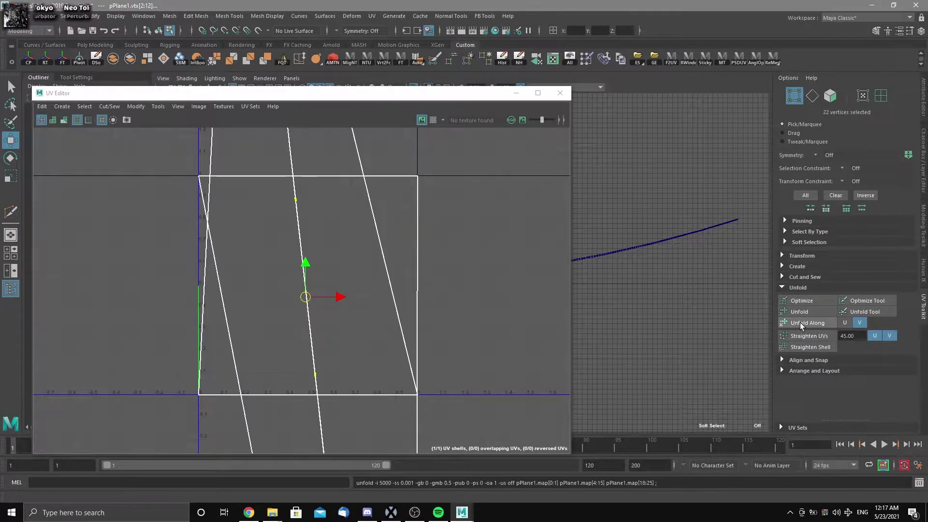
pyautogui.hotkey('ctrl', 'z')
# - Extend the selection to the whole strip and unfold it into one straight shell
pyautogui.scroll(-1, 424, 262)
pyautogui.scroll(-5, 424, 264)
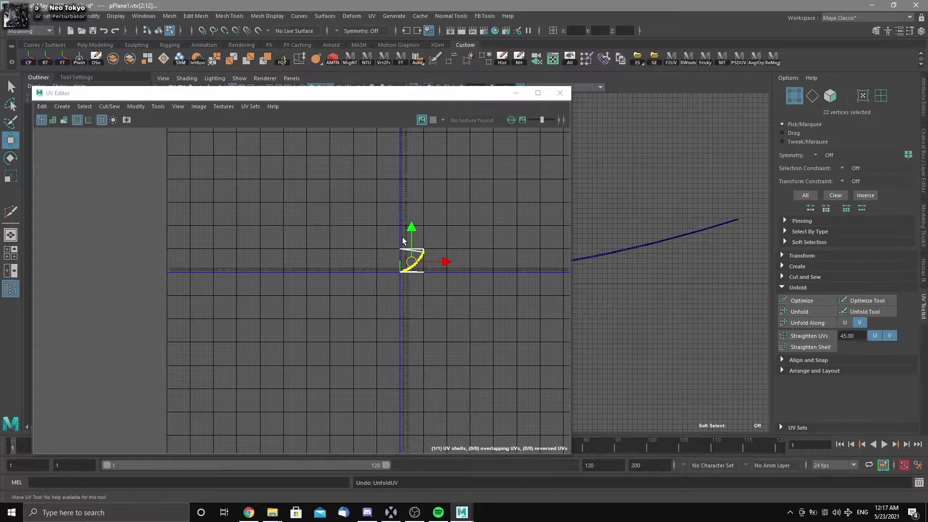
pyautogui.scroll(5, 435, 249)
pyautogui.press('f')
pyautogui.click(804, 312)
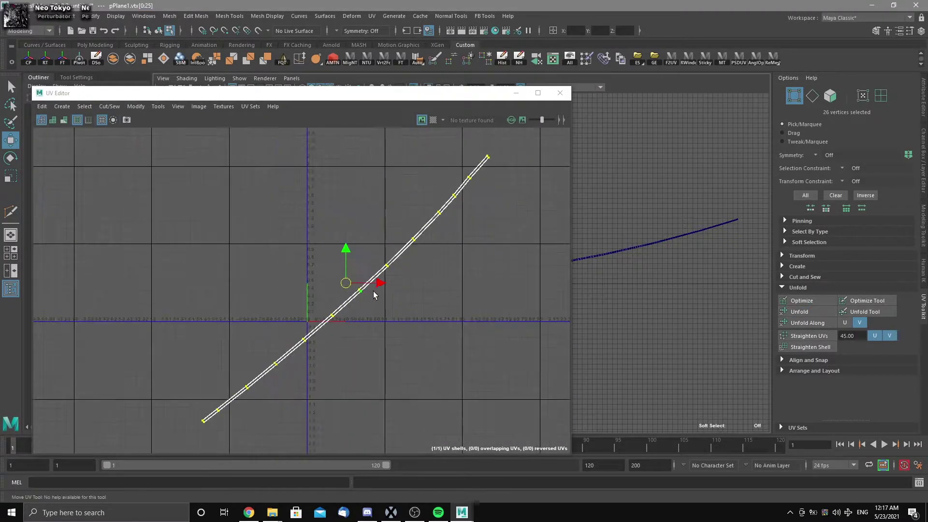
pyautogui.moveTo(478, 164); pyautogui.dragTo(478, 165)
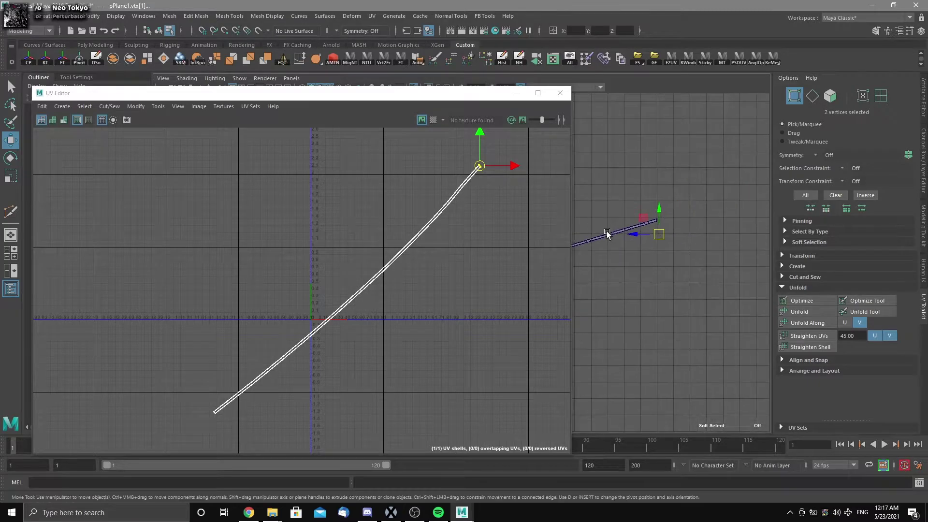
pyautogui.press('F12')
pyautogui.press('F8')
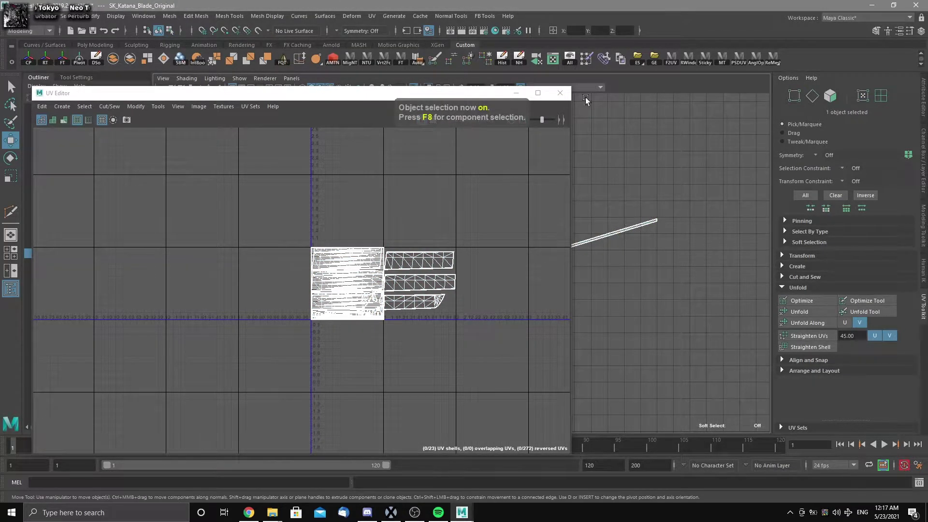
# - Select the entire pPlane1 UV strip and rotate it from diagonal to upright
pyautogui.press('f')
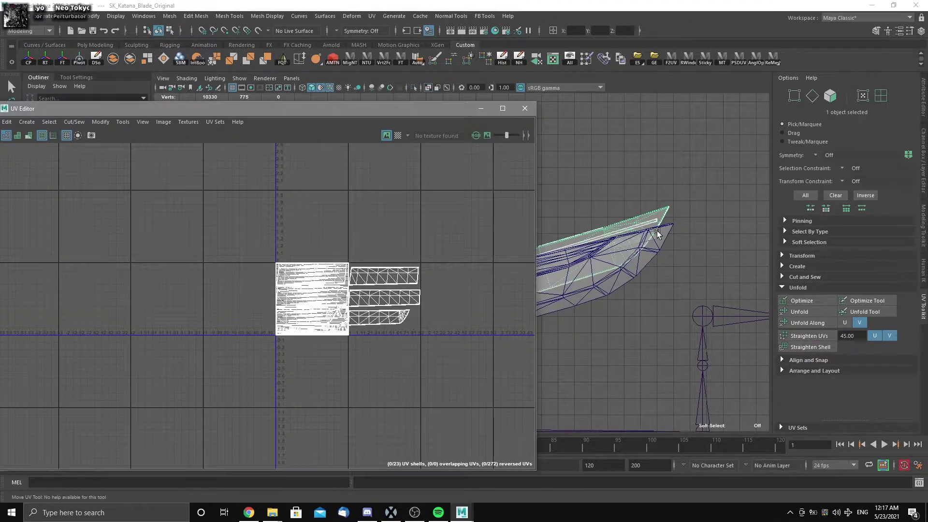
pyautogui.hotkey('ctrl', 'z')
pyautogui.keyDown('alt'); pyautogui.moveTo(397, 212); pyautogui.dragTo(413, 204, button='middle'); pyautogui.keyUp('alt')
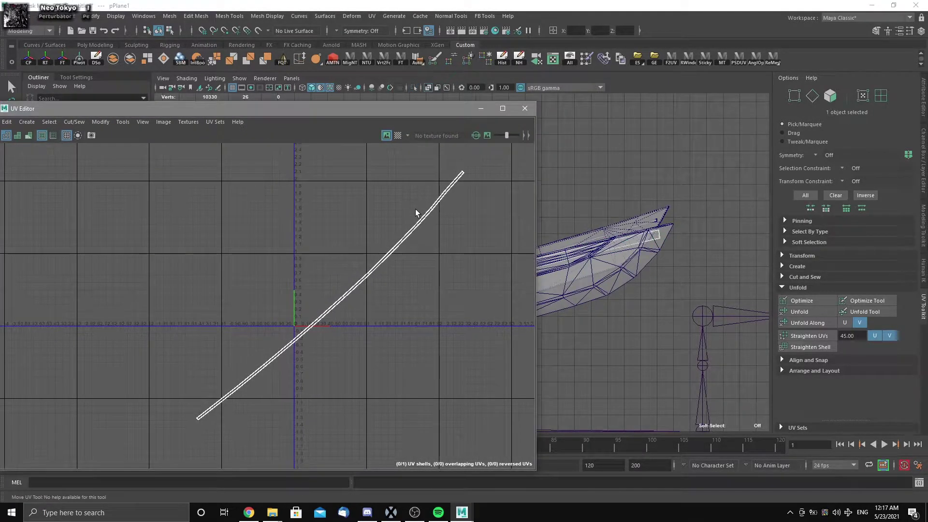
pyautogui.press('F8')
pyautogui.moveTo(453, 163); pyautogui.dragTo(472, 182)
pyautogui.doubleClick(346, 286)
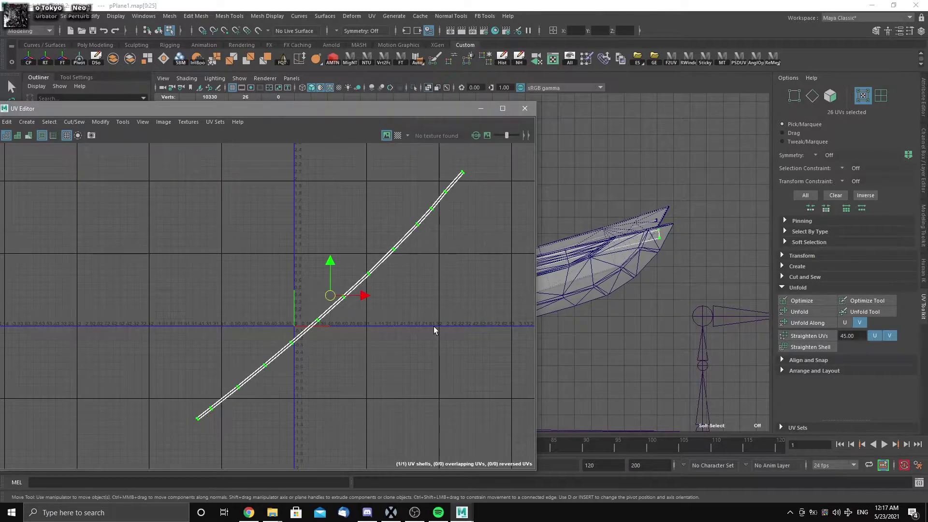
pyautogui.press('r')
pyautogui.press('e')
pyautogui.moveTo(363, 321)
pyautogui.mouseDown()
pyautogui.moveTo(356, 306)
pyautogui.moveTo(298, 312)
pyautogui.mouseUp()
# - Straighten the strip's left and right edges with Align and Snap
pyautogui.press('r')
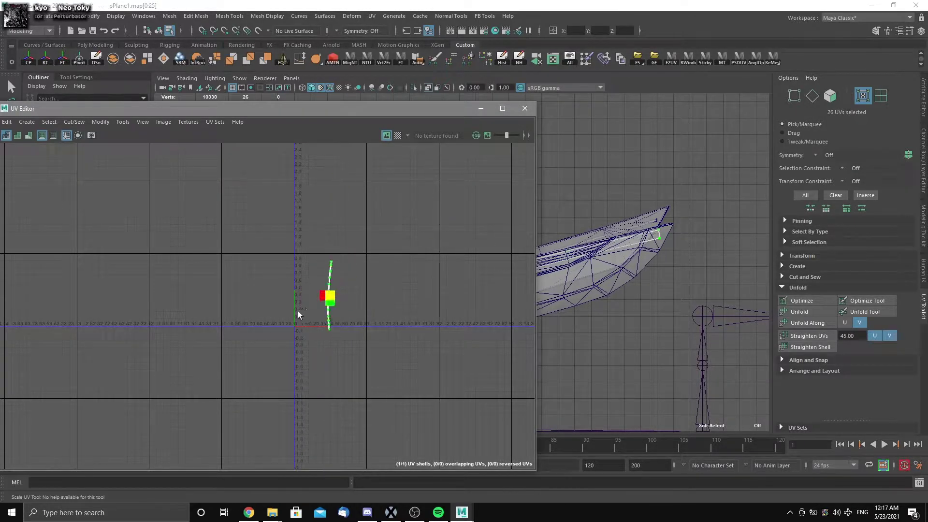
pyautogui.press('w')
pyautogui.scroll(3, 309, 308)
pyautogui.scroll(1, 309, 308)
pyautogui.hotkey('ctrl', 'z')
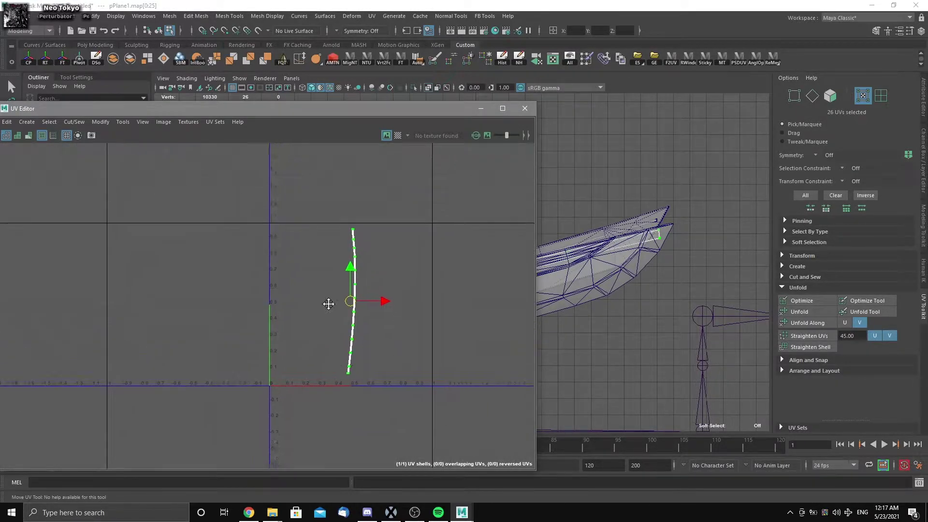
pyautogui.press('r')
pyautogui.press('w')
pyautogui.press('F12')
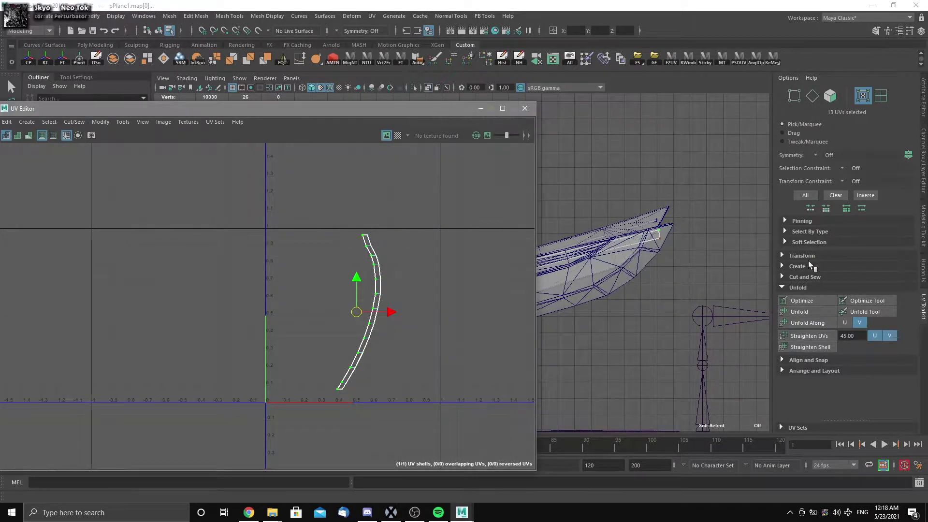
pyautogui.click(809, 360)
pyautogui.click(818, 376)
pyautogui.click(368, 236)
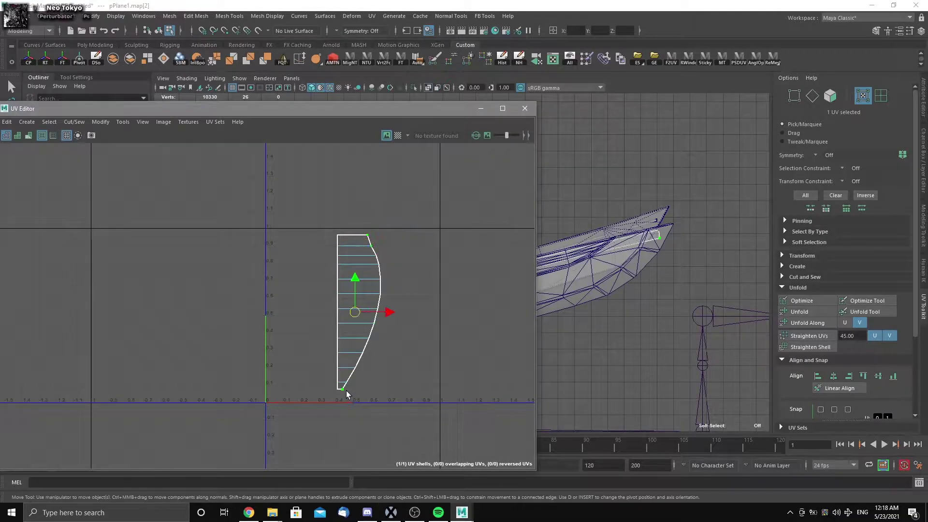
pyautogui.click(849, 376)
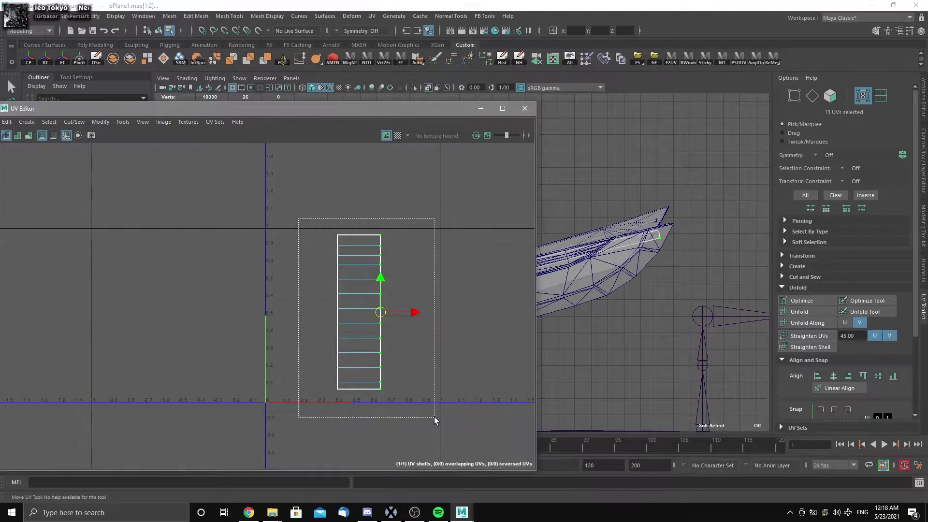
# - Scale the shell wider and taller and position it over the 0–1 square
pyautogui.moveTo(307, 224); pyautogui.dragTo(435, 417)
pyautogui.press('r')
pyautogui.moveTo(395, 312); pyautogui.dragTo(472, 315)
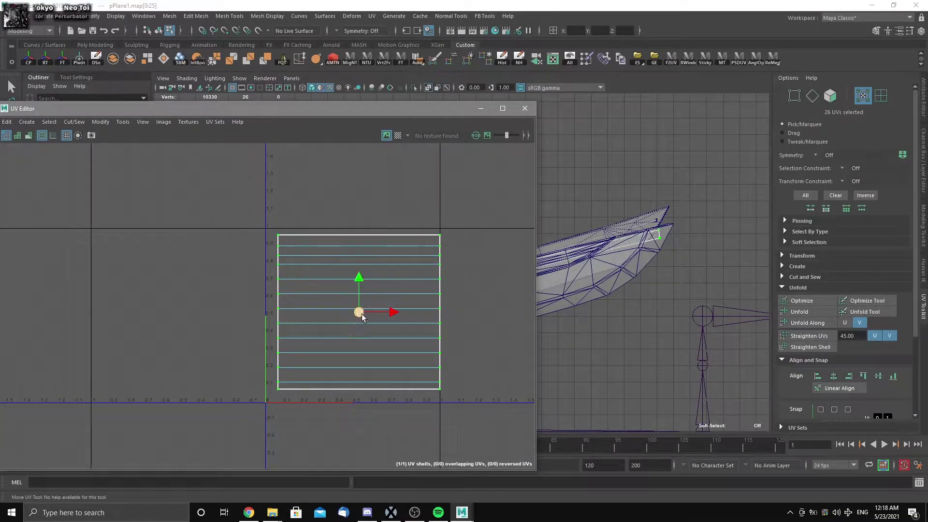
pyautogui.moveTo(360, 315); pyautogui.dragTo(354, 318)
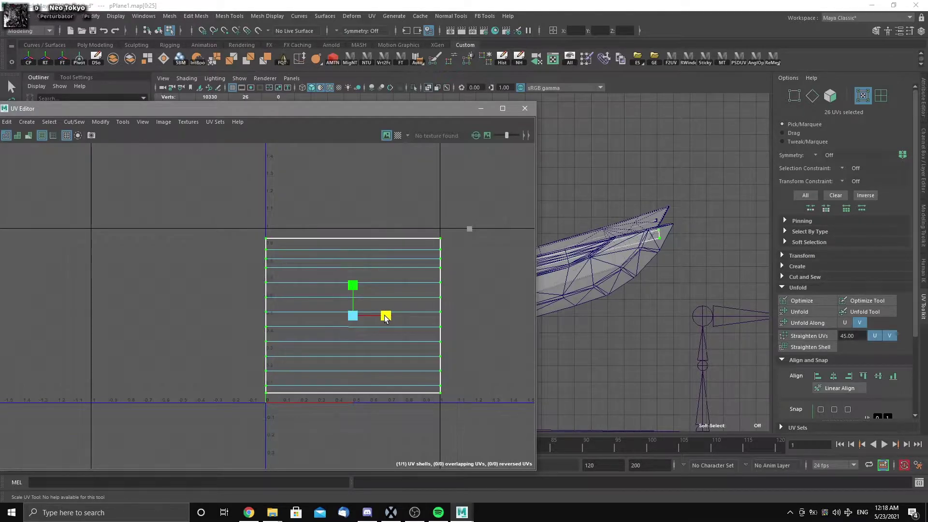
pyautogui.moveTo(353, 285); pyautogui.dragTo(354, 283)
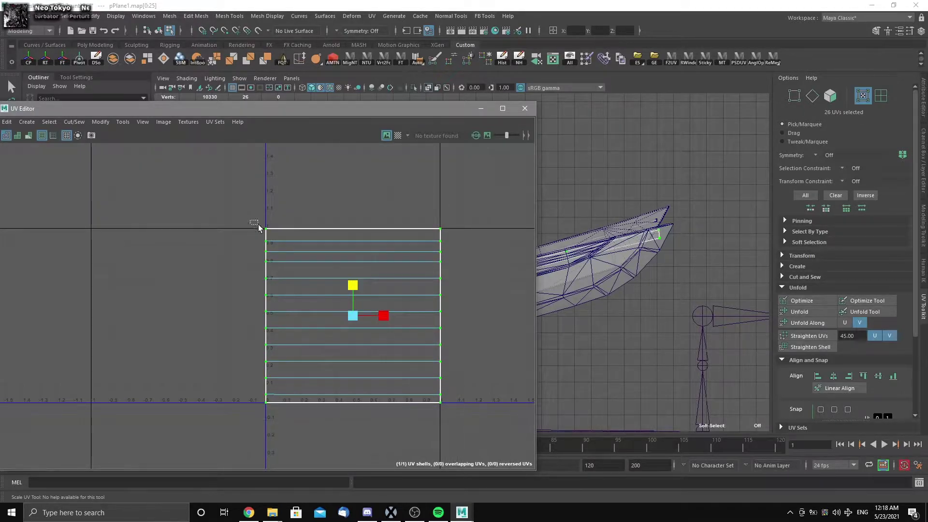
# - Shift the left and right edge UV columns so the rectangle fits the 0–1 bounds
pyautogui.click(440, 409)
pyautogui.moveTo(248, 400); pyautogui.dragTo(271, 391)
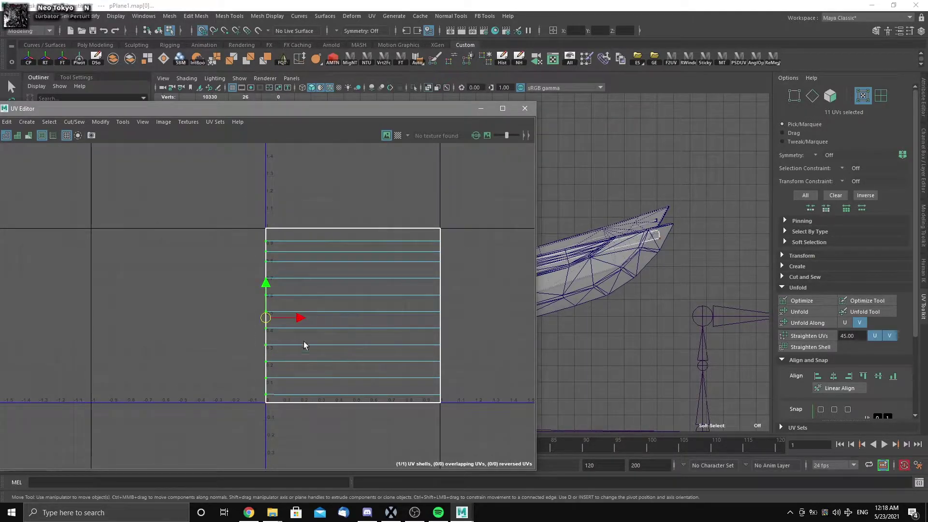
pyautogui.moveTo(300, 317); pyautogui.dragTo(309, 317)
pyautogui.moveTo(465, 400); pyautogui.dragTo(466, 398)
pyautogui.moveTo(473, 319); pyautogui.dragTo(465, 320)
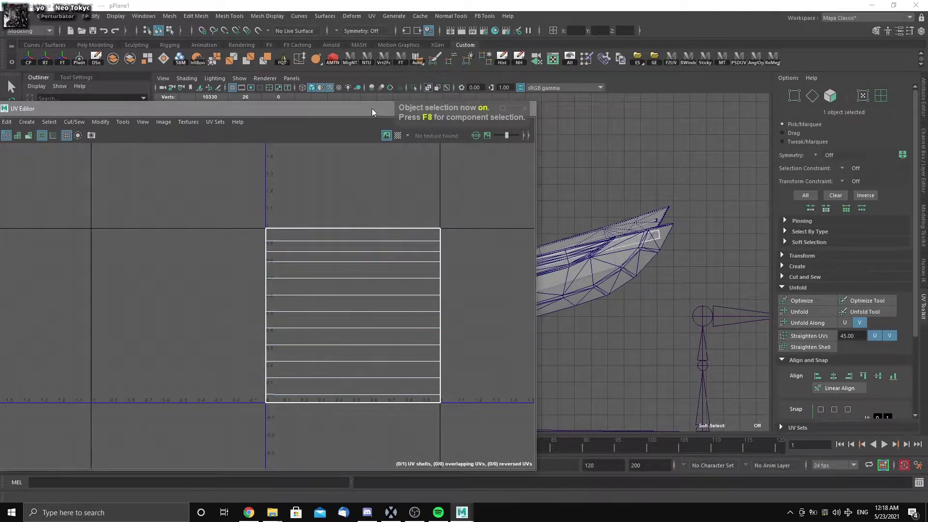
pyautogui.click(524, 108)
# - Close the UV Editor and frame the blade in the side view
pyautogui.hotkey('ctrl', 'z')
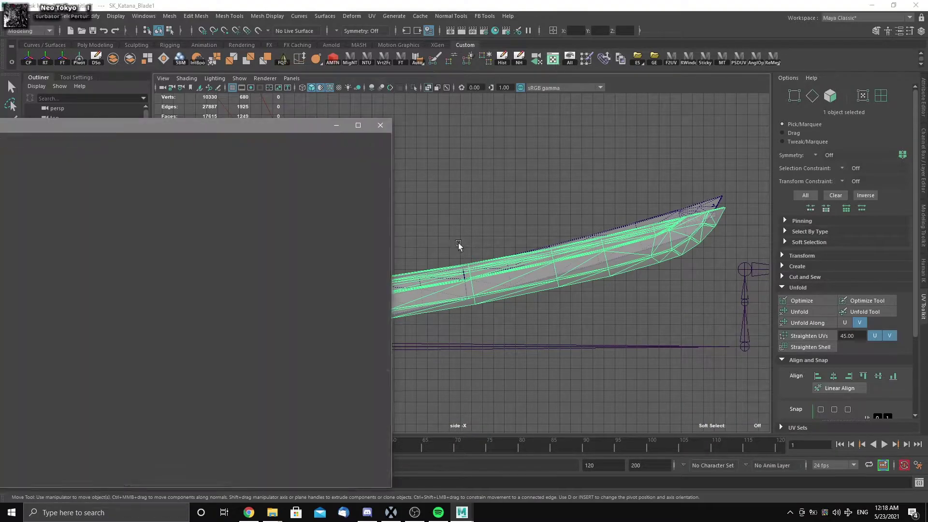
pyautogui.click(380, 126)
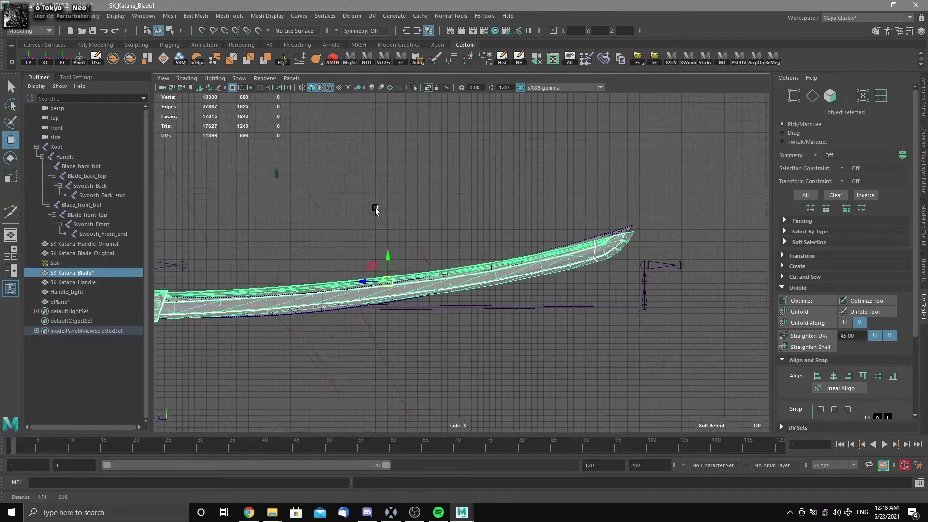
pyautogui.press('f')
pyautogui.press('F8')
pyautogui.press('F8')
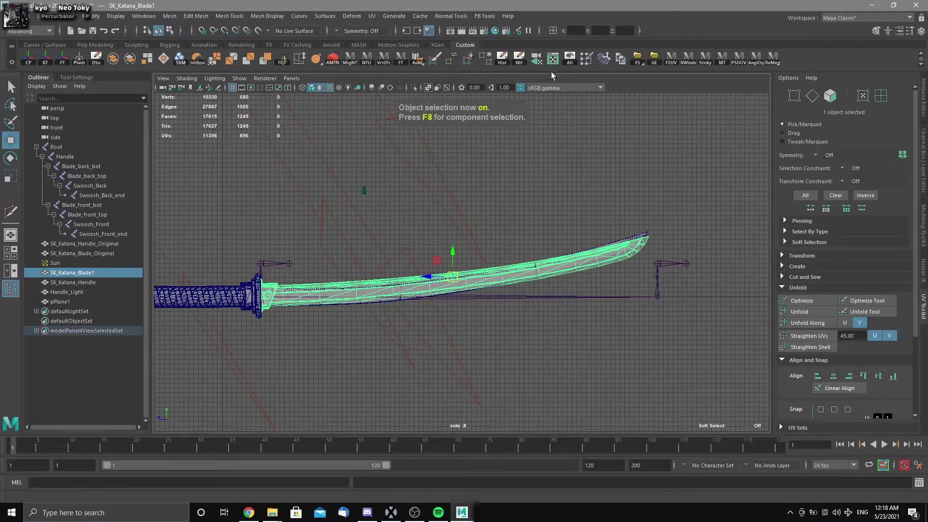
pyautogui.keyDown('ctrl'); pyautogui.click(73, 282); pyautogui.keyUp('ctrl')
# - Rename pPlane1 to Swoosh in the Outliner and open Hypershade
pyautogui.doubleClick(65, 302)
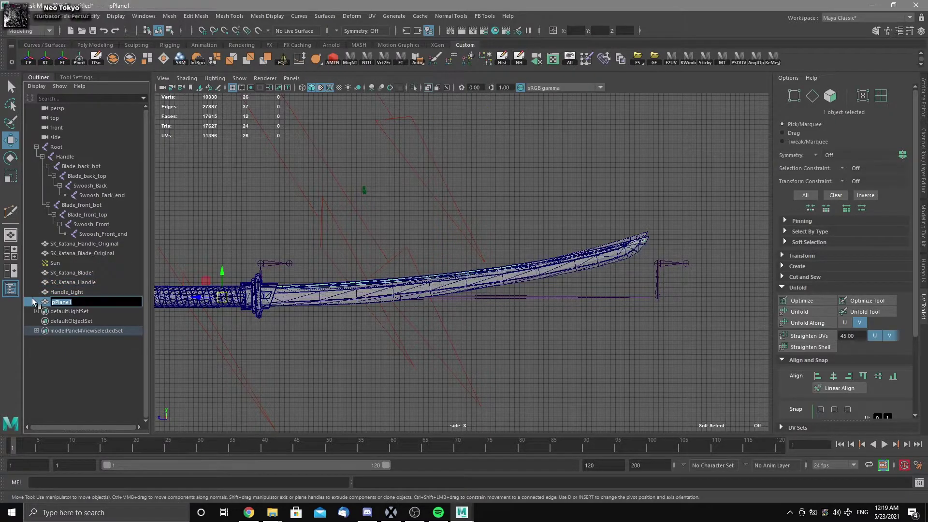
pyautogui.write('Swoosh')
pyautogui.press('Return')
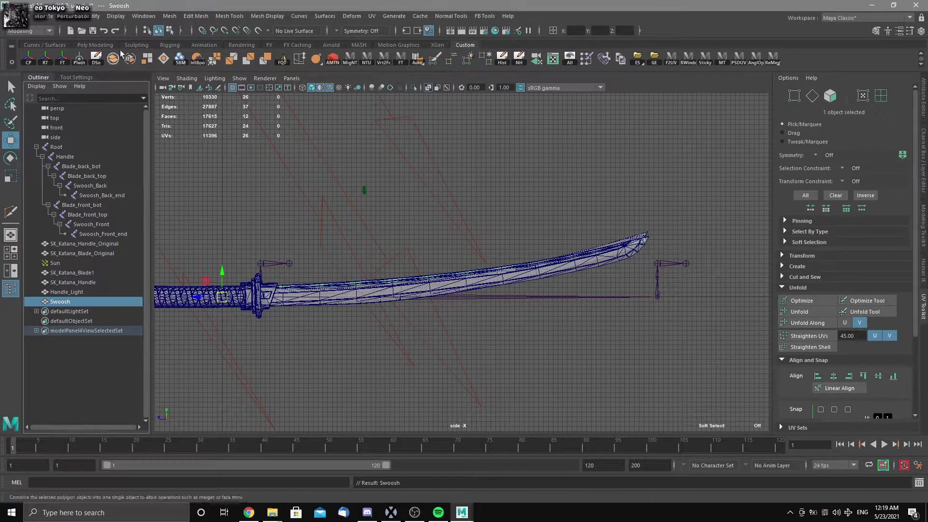
pyautogui.click(82, 44)
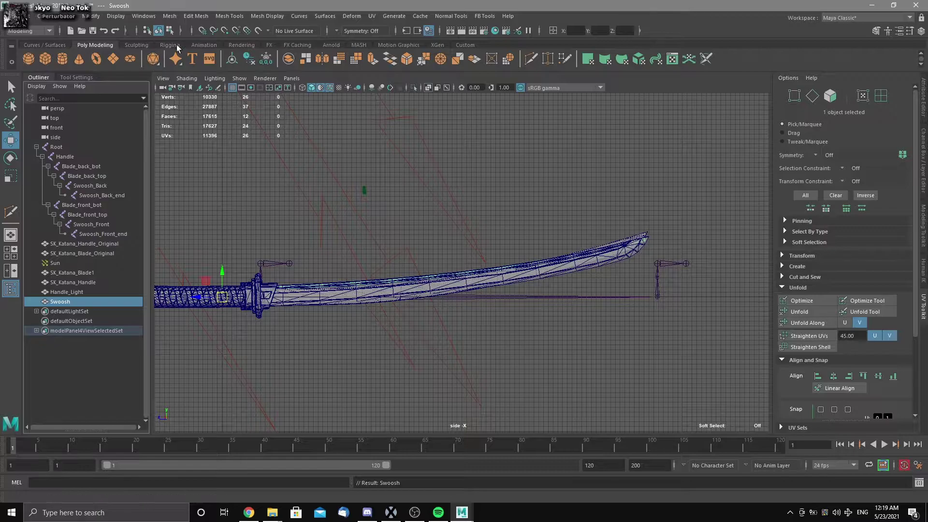
pyautogui.click(241, 44)
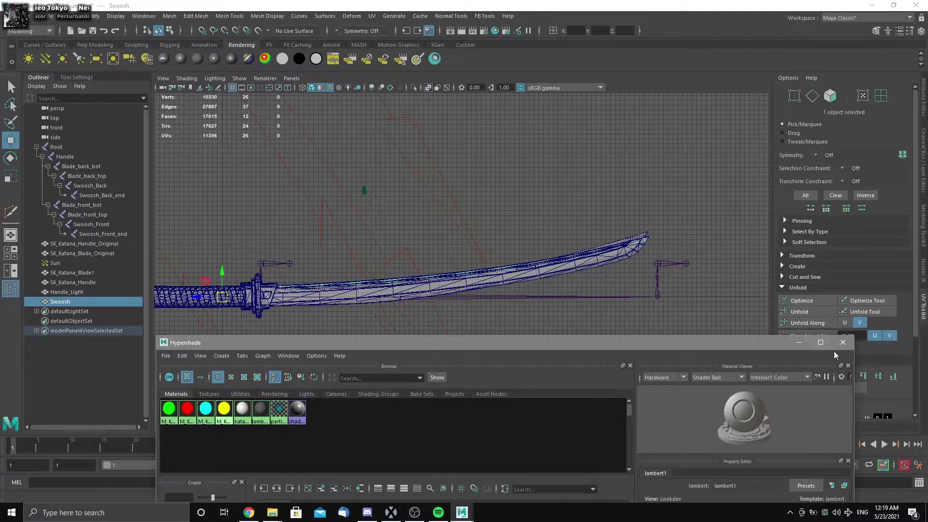
# - Minimize Hypershade, hide the original meshes, and maximize the perspective view
pyautogui.click(799, 342)
pyautogui.click(79, 243)
pyautogui.hotkey('ctrl', 'h')
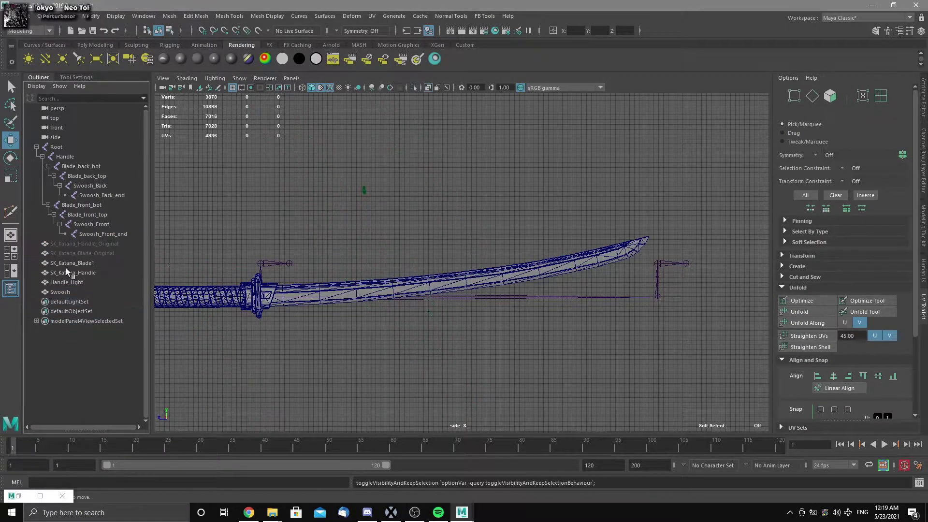
pyautogui.press('space')
pyautogui.press('space')
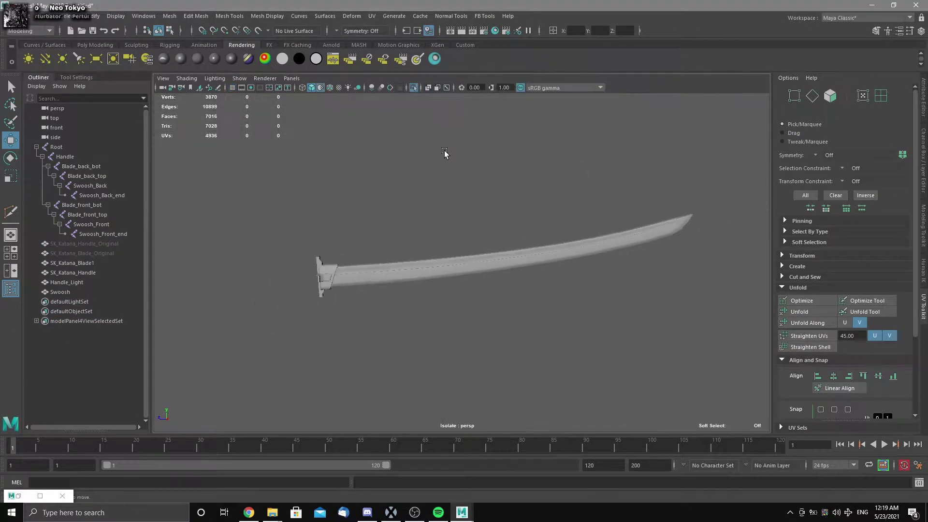
pyautogui.click(413, 88)
pyautogui.scroll(5, 597, 265)
# - Hide SK_Katana_Blade1 and select the Swoosh curve in the perspective view
pyautogui.click(606, 276)
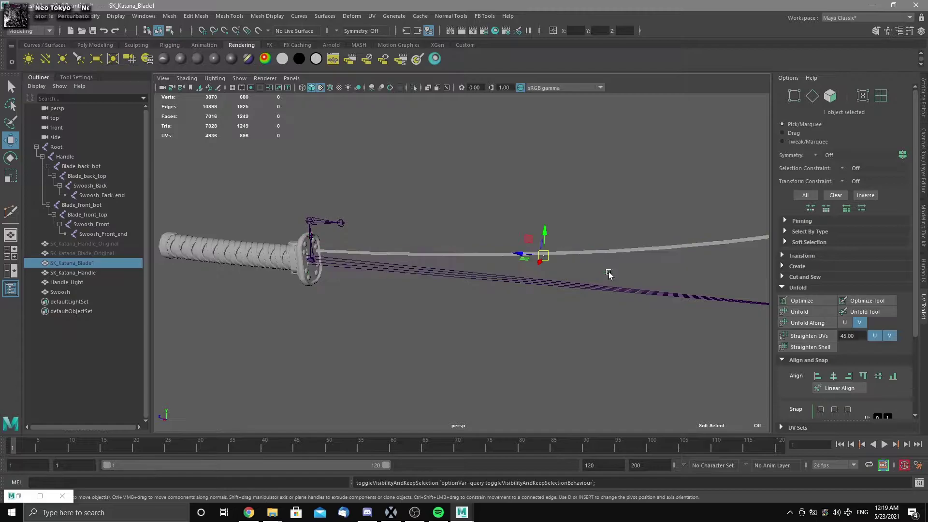
pyautogui.hotkey('ctrl', 'h')
pyautogui.click(483, 254)
pyautogui.scroll(3, 483, 256)
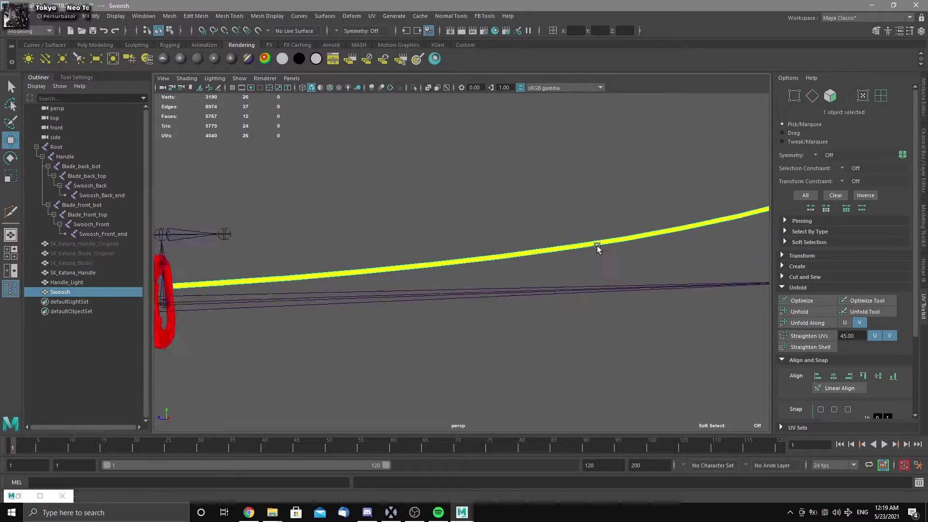
pyautogui.scroll(2, 488, 249)
pyautogui.scroll(-5, 574, 238)
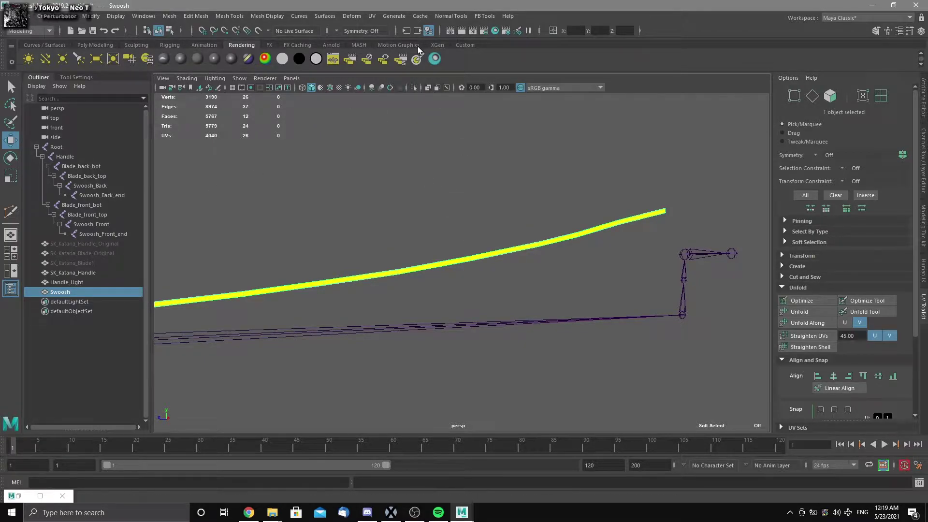
pyautogui.click(465, 44)
# - Put SK_Katana_Handle_Original and SK_Katana_Blade_Original in a hidden layer named Original
pyautogui.moveTo(77, 243); pyautogui.dragTo(77, 253)
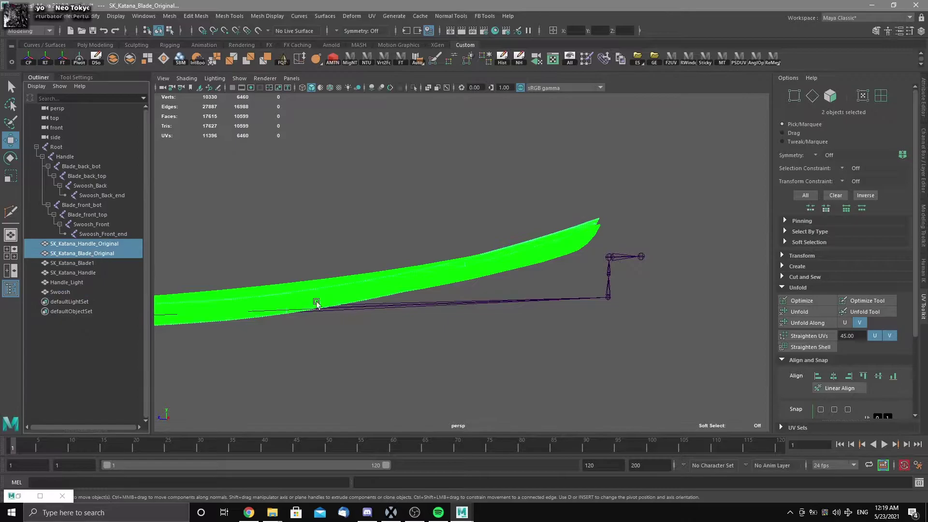
pyautogui.click(924, 228)
pyautogui.click(924, 273)
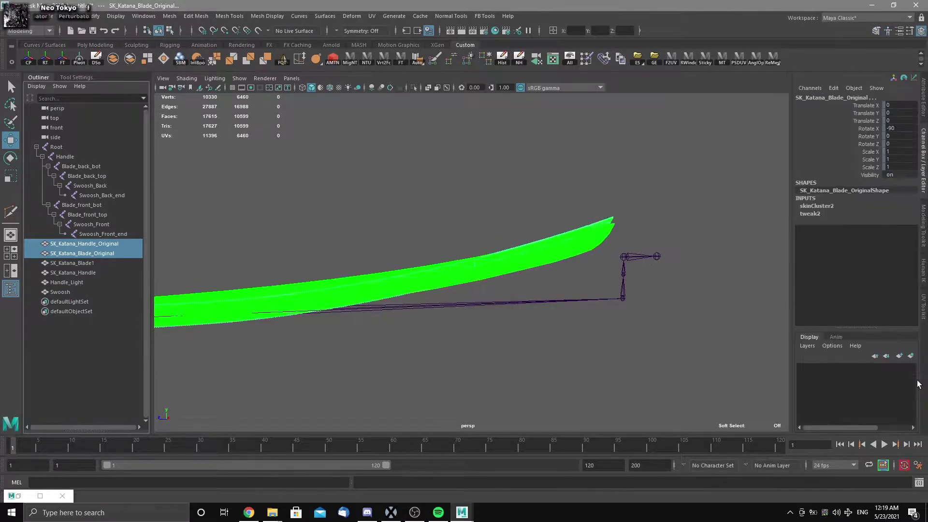
pyautogui.click(804, 369)
pyautogui.doubleClick(846, 370)
pyautogui.doubleClick(374, 190)
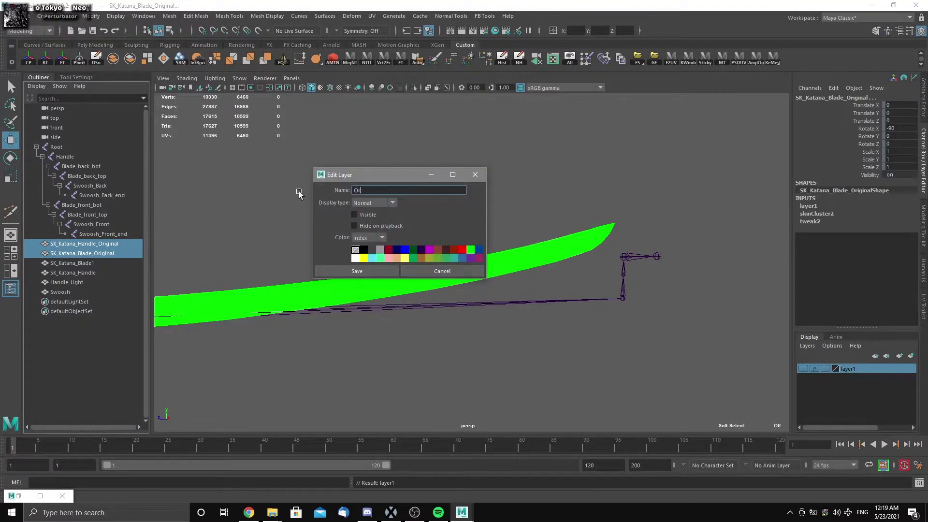
pyautogui.write('Original')
pyautogui.click(388, 272)
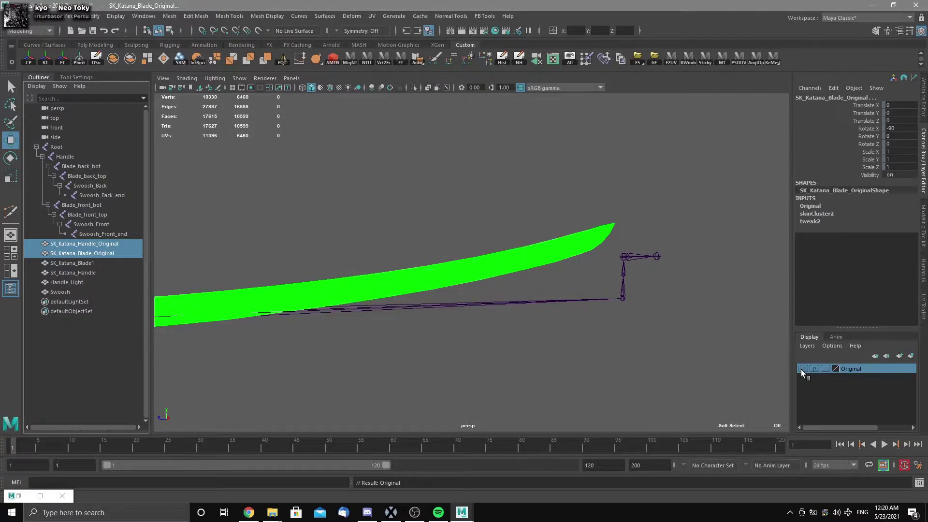
pyautogui.click(534, 233)
pyautogui.keyDown('alt'); pyautogui.moveTo(535, 233); pyautogui.dragTo(533, 248); pyautogui.keyUp('alt')
# - Hide SK_Katana_Blade1, select Swoosh, view it from the side, then unhide the blade
pyautogui.click(532, 248)
pyautogui.scroll(2, 522, 252)
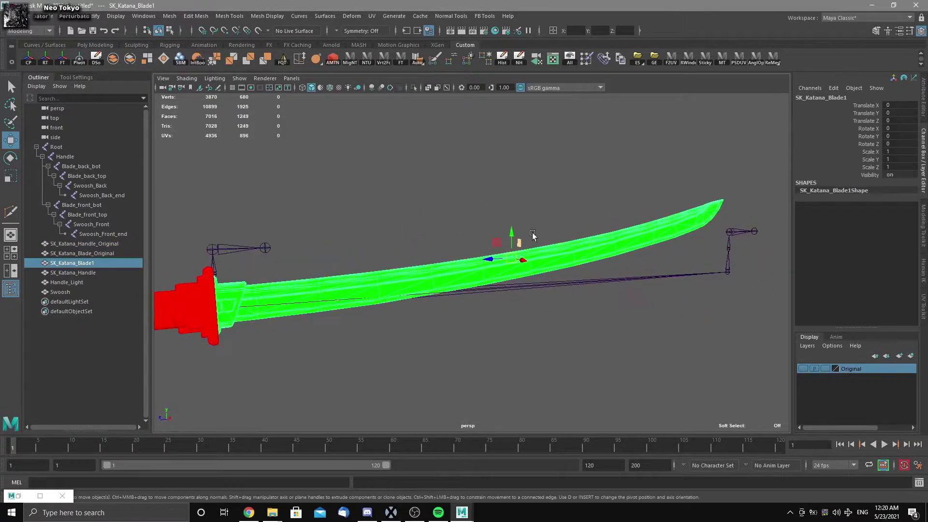
pyautogui.scroll(2, 483, 212)
pyautogui.hotkey('ctrl', 'h')
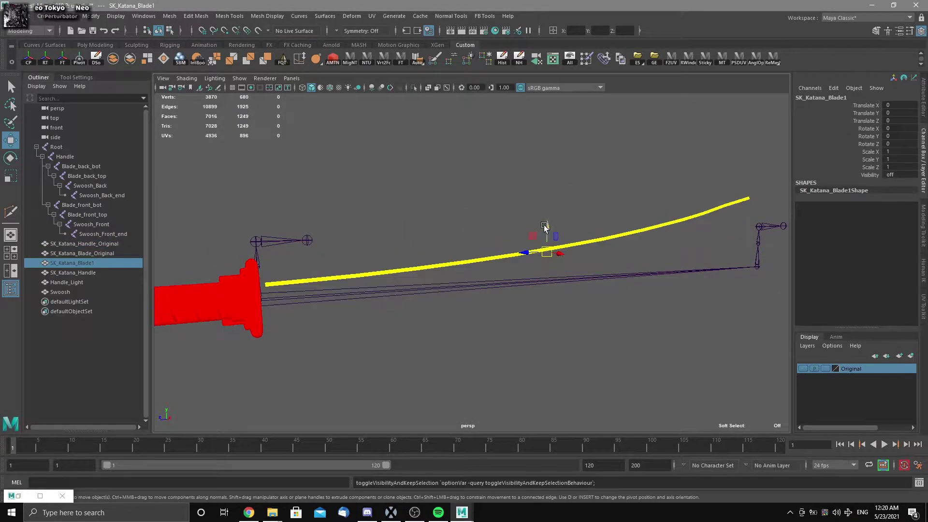
pyautogui.click(616, 219)
pyautogui.keyDown('alt'); pyautogui.moveTo(617, 219); pyautogui.dragTo(472, 228); pyautogui.keyUp('alt')
pyautogui.keyDown('alt'); pyautogui.keyDown('shift'); pyautogui.moveTo(529, 245); pyautogui.dragTo(611, 341); pyautogui.keyUp('shift'); pyautogui.keyUp('alt')
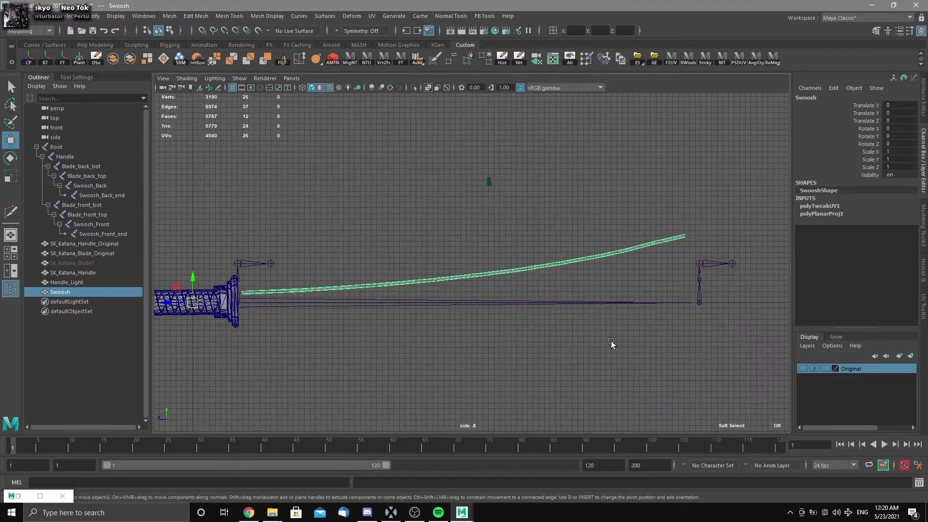
pyautogui.hotkey('ctrl', 'shift', 'h')
pyautogui.scroll(5, 542, 190)
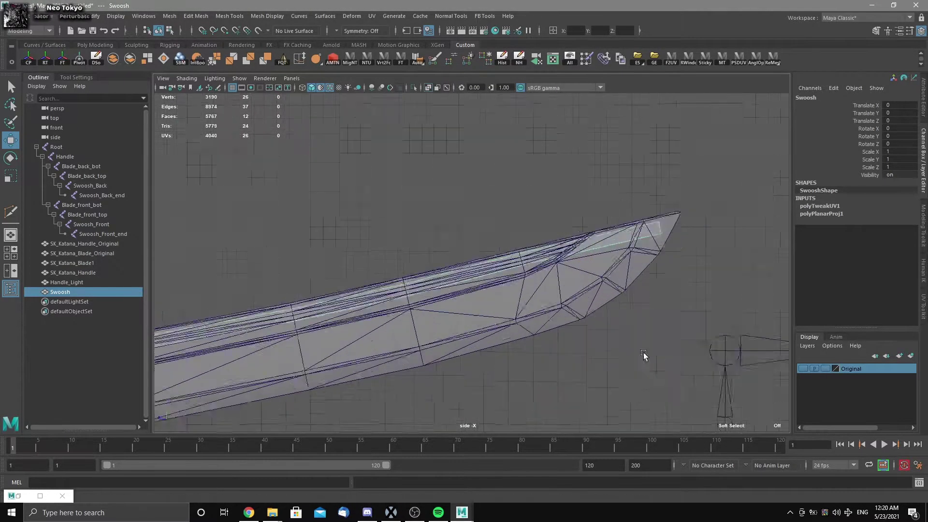
pyautogui.scroll(1, 518, 271)
# - Move Swoosh's control vertices along the blade's back edge
pyautogui.press('F8')
pyautogui.click(528, 259)
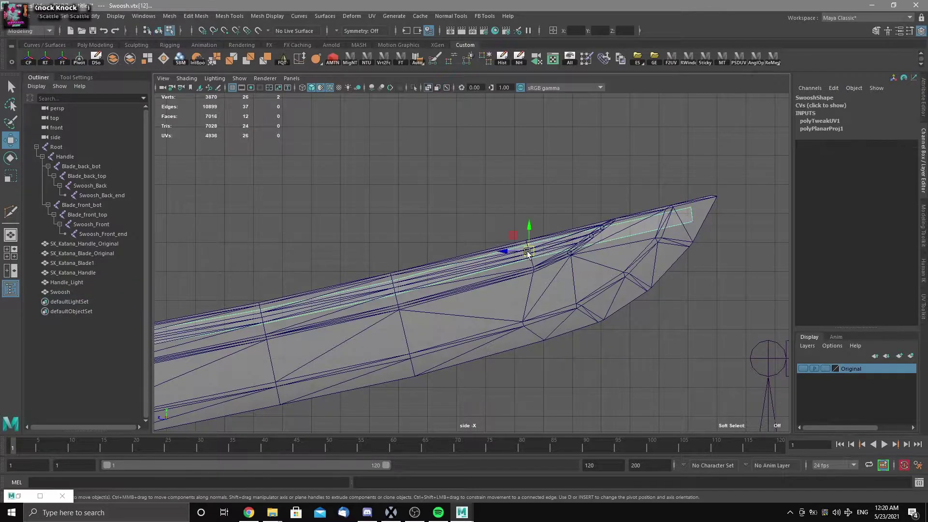
pyautogui.moveTo(514, 242)
pyautogui.keyDown('alt'); pyautogui.mouseDown(button='middle')
pyautogui.moveTo(356, 256)
pyautogui.moveTo(650, 221)
pyautogui.moveTo(428, 271)
pyautogui.moveTo(506, 297)
pyautogui.mouseUp(button='middle'); pyautogui.keyUp('alt')
pyautogui.keyDown('shift'); pyautogui.click(506, 297); pyautogui.keyUp('shift')
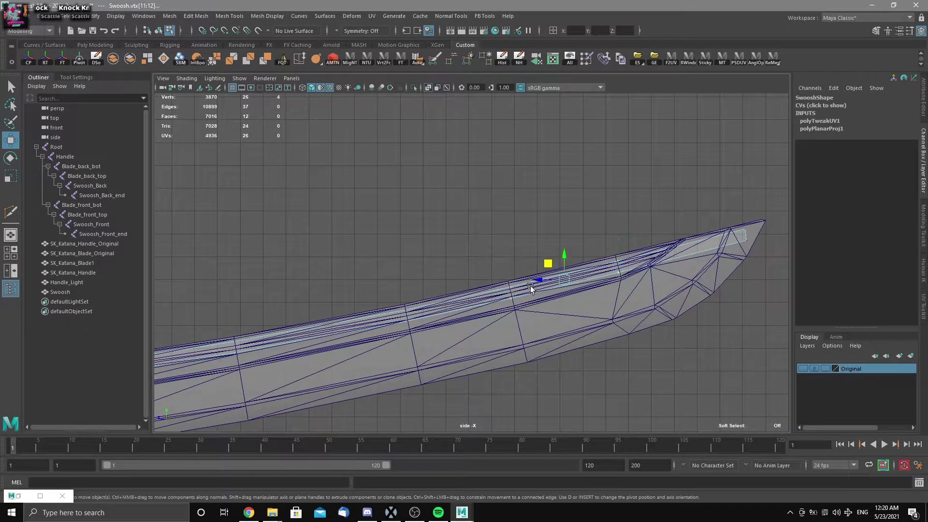
pyautogui.click(391, 299)
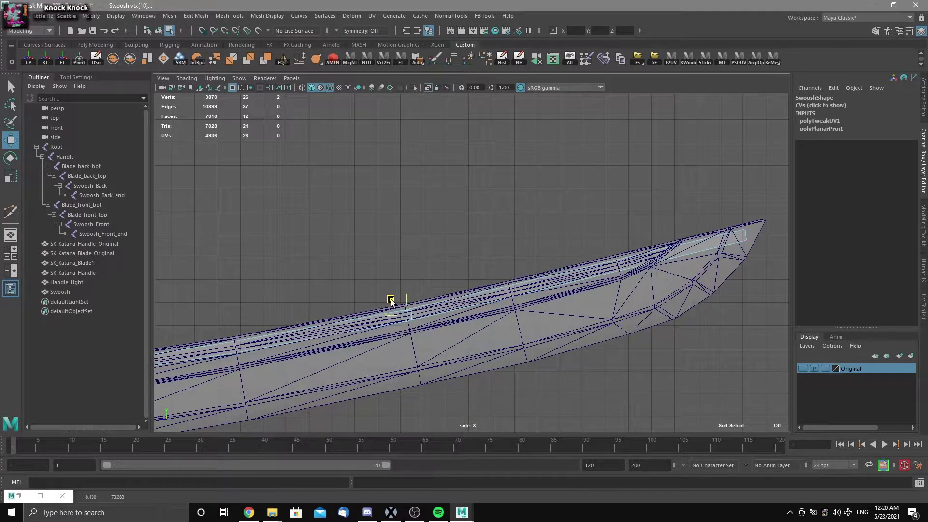
pyautogui.keyDown('alt'); pyautogui.moveTo(390, 245); pyautogui.dragTo(515, 215, button='middle'); pyautogui.keyUp('alt')
pyautogui.press('space')
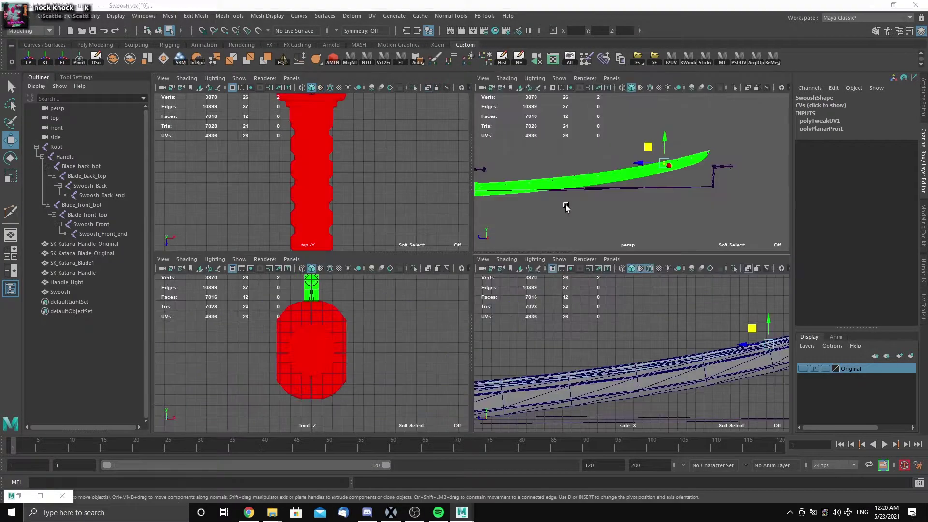
pyautogui.press('space')
# - Leave vertex mode and orbit around the katana handle, guard and blade
pyautogui.press('F8')
pyautogui.scroll(-3, 431, 227)
pyautogui.click(384, 242)
pyautogui.scroll(3, 384, 242)
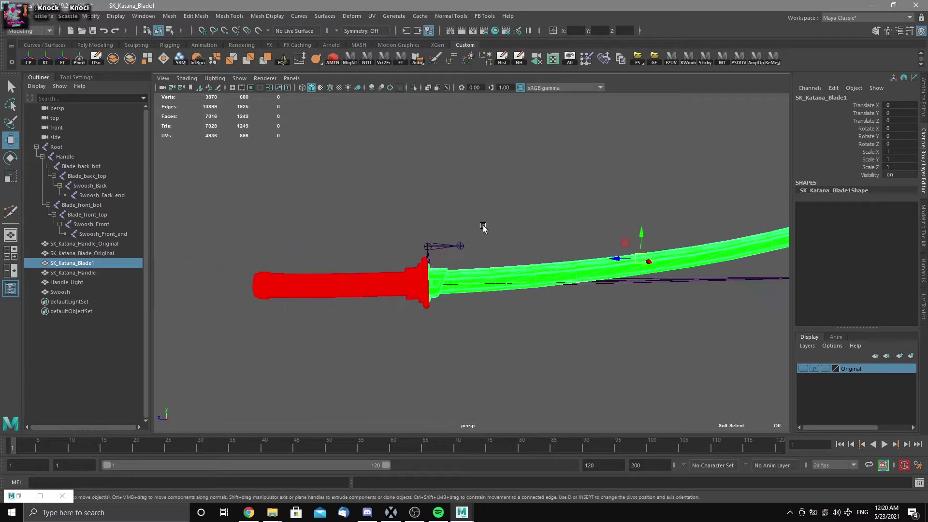
pyautogui.moveTo(367, 315)
pyautogui.mouseDown()
pyautogui.moveTo(388, 226)
pyautogui.moveTo(425, 228)
pyautogui.mouseUp()
pyautogui.scroll(4, 425, 228)
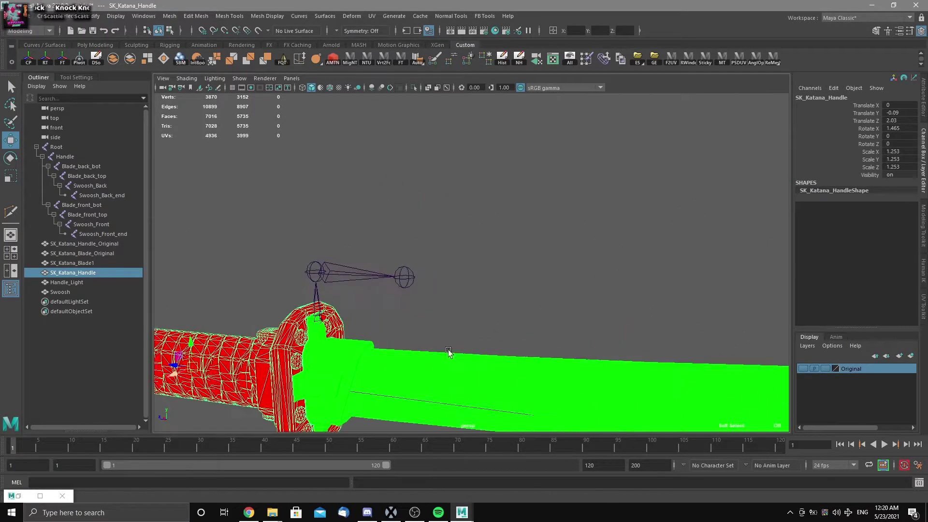
pyautogui.click(536, 231)
pyautogui.keyDown('alt'); pyautogui.moveTo(537, 231); pyautogui.dragTo(514, 253); pyautogui.keyUp('alt')
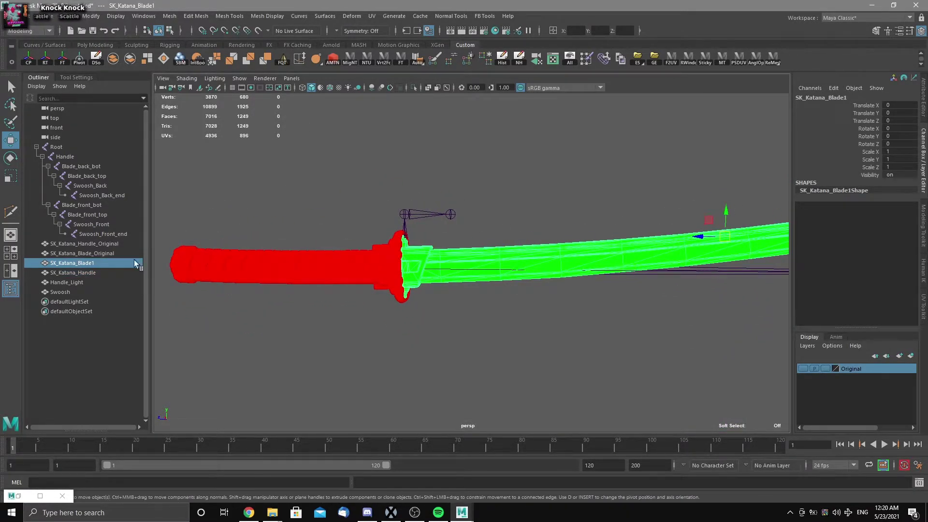
# - Create a polygon cube, scale it to 6.433 and slide it against the katana guard
pyautogui.click(94, 44)
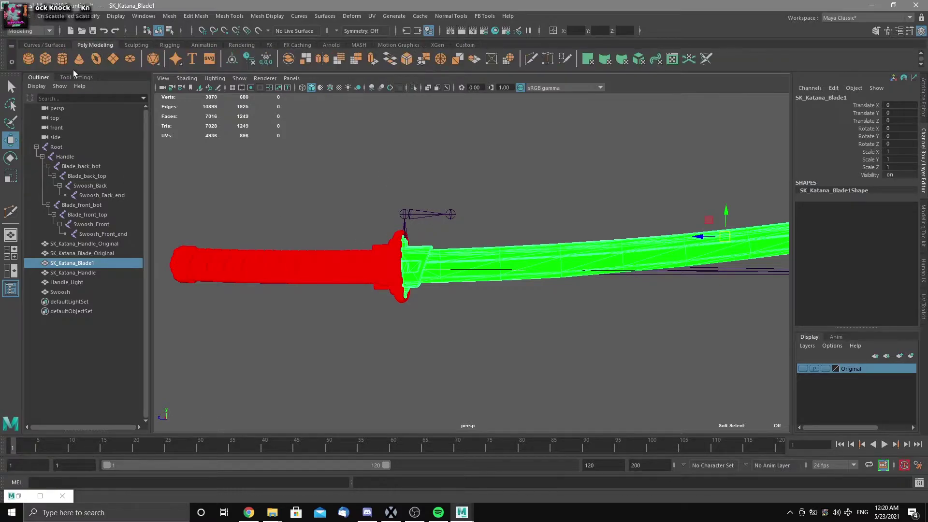
pyautogui.click(28, 58)
pyautogui.moveTo(331, 268); pyautogui.dragTo(425, 255)
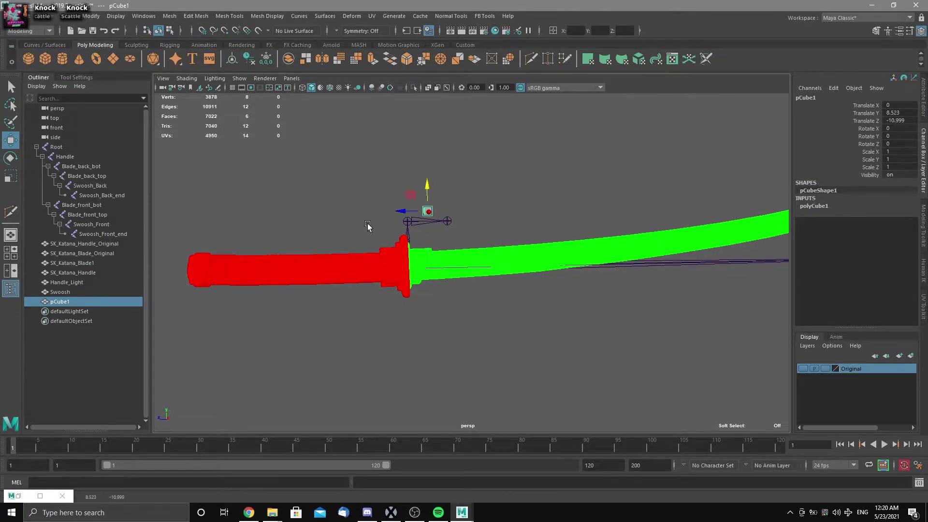
pyautogui.moveTo(368, 226)
pyautogui.keyDown('alt'); pyautogui.mouseDown()
pyautogui.moveTo(424, 269)
pyautogui.moveTo(472, 223)
pyautogui.moveTo(399, 219)
pyautogui.moveTo(406, 204)
pyautogui.moveTo(406, 263)
pyautogui.moveTo(416, 208)
pyautogui.moveTo(375, 181)
pyautogui.moveTo(458, 232)
pyautogui.moveTo(491, 275)
pyautogui.mouseUp(); pyautogui.keyUp('alt')
pyautogui.press('r')
pyautogui.press('w')
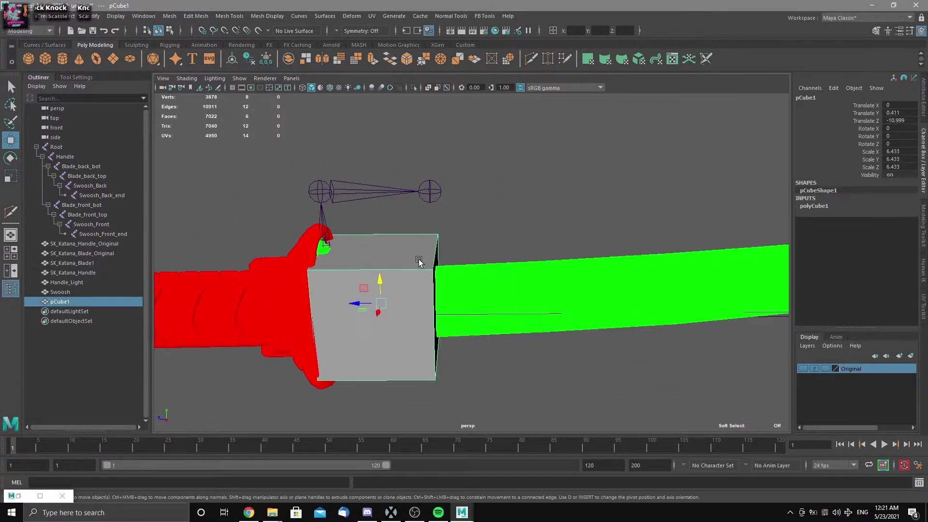
pyautogui.keyDown('alt'); pyautogui.moveTo(552, 249); pyautogui.dragTo(513, 251); pyautogui.keyUp('alt')
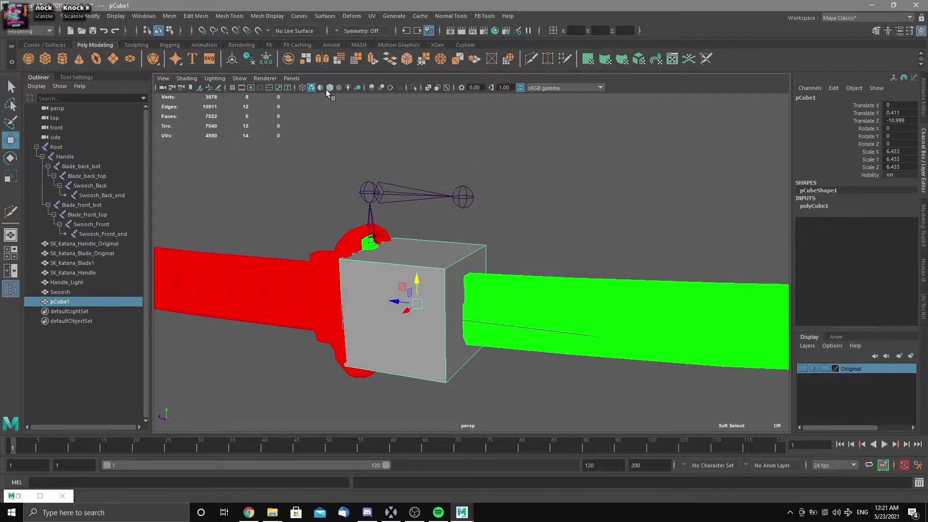
pyautogui.keyDown('alt'); pyautogui.moveTo(524, 289); pyautogui.dragTo(503, 205); pyautogui.keyUp('alt')
pyautogui.moveTo(373, 311)
pyautogui.mouseDown()
pyautogui.moveTo(304, 323)
pyautogui.moveTo(334, 326)
pyautogui.mouseUp()
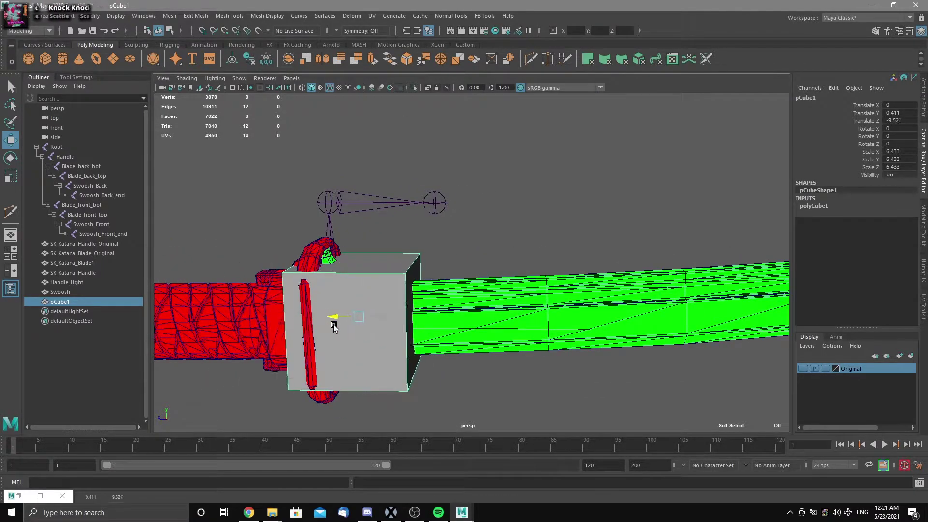
# - Thin the cube and extrude its end face twice along the blade
pyautogui.press('F9')
pyautogui.moveTo(271, 249); pyautogui.dragTo(356, 439)
pyautogui.moveTo(329, 332)
pyautogui.mouseDown()
pyautogui.moveTo(305, 314)
pyautogui.moveTo(406, 260)
pyautogui.moveTo(453, 303)
pyautogui.moveTo(545, 302)
pyautogui.mouseUp()
pyautogui.hotkey('ctrl', 'F11')
pyautogui.hotkey('ctrl', 'e')
pyautogui.hotkey('ctrl', 'e')
pyautogui.keyDown('alt'); pyautogui.moveTo(545, 302); pyautogui.dragTo(408, 338, button='middle'); pyautogui.keyUp('alt')
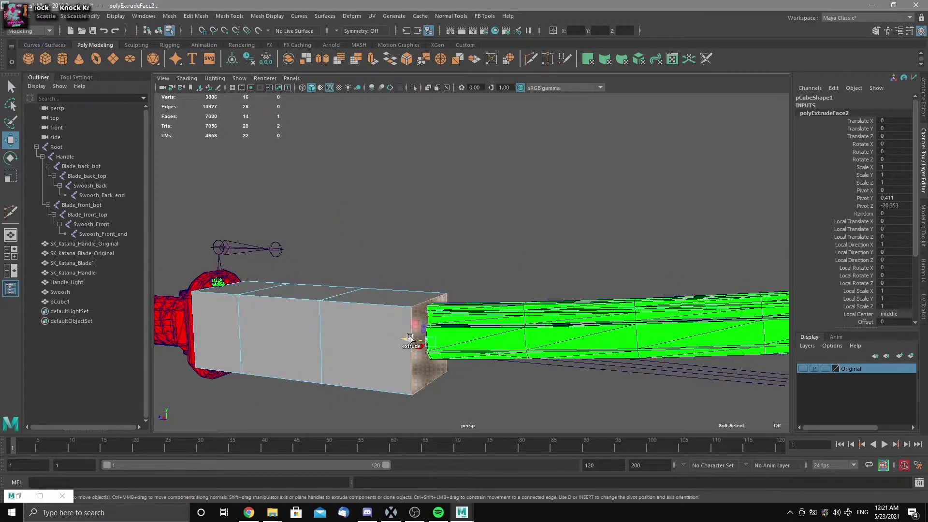
pyautogui.hotkey('ctrl', 'e')
pyautogui.moveTo(408, 338); pyautogui.dragTo(505, 338)
pyautogui.keyDown('alt'); pyautogui.moveTo(505, 338); pyautogui.dragTo(430, 257, button='right'); pyautogui.keyUp('alt')
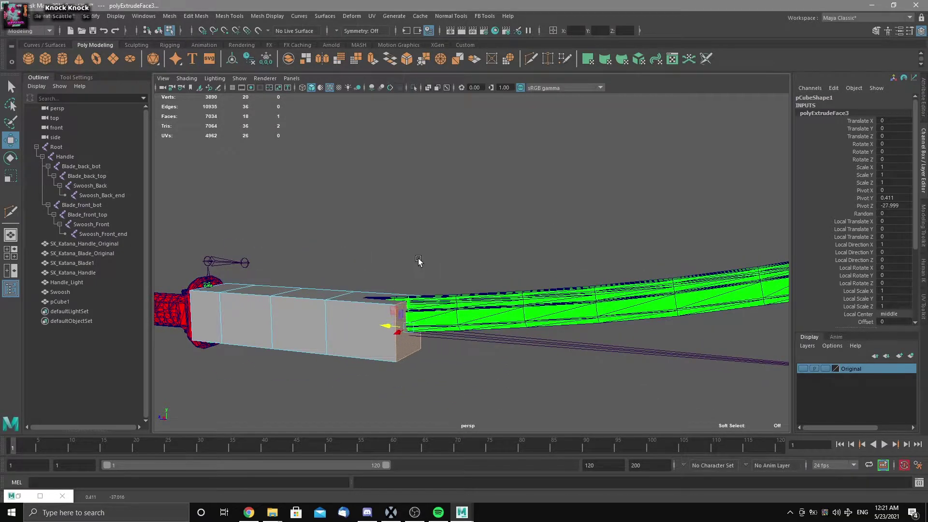
# - Extrude four more segments from the end face out to the blade tip
pyautogui.hotkey('ctrl', 'e')
pyautogui.moveTo(378, 326); pyautogui.dragTo(564, 322)
pyautogui.hotkey('ctrl', 'e')
pyautogui.hotkey('ctrl', 'e')
pyautogui.keyDown('alt'); pyautogui.moveTo(564, 322); pyautogui.dragTo(379, 338, button='middle'); pyautogui.keyUp('alt')
pyautogui.hotkey('ctrl', 'e')
pyautogui.moveTo(379, 338); pyautogui.dragTo(528, 350)
pyautogui.hotkey('ctrl', 'e')
pyautogui.hotkey('ctrl', 'e')
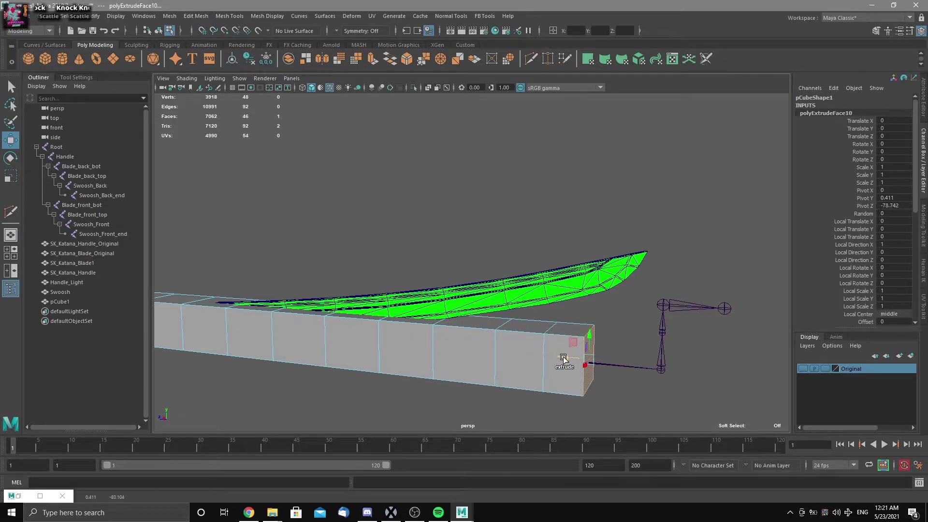
pyautogui.moveTo(564, 358)
pyautogui.keyDown('shift'); pyautogui.mouseDown()
pyautogui.moveTo(614, 358)
pyautogui.moveTo(547, 323)
pyautogui.mouseUp(); pyautogui.keyUp('shift')
# - In the side view, taper the proxy's top and bottom vertices next to the guard
pyautogui.scroll(-5, 425, 293)
pyautogui.press('space')
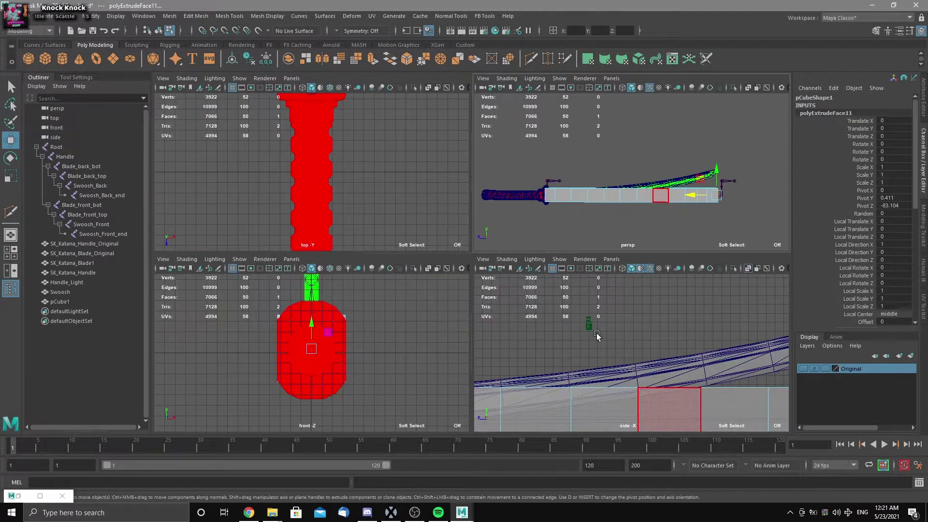
pyautogui.press('space')
pyautogui.keyDown('alt'); pyautogui.moveTo(364, 286); pyautogui.dragTo(364, 239, button='middle'); pyautogui.keyUp('alt')
pyautogui.scroll(3, 389, 295)
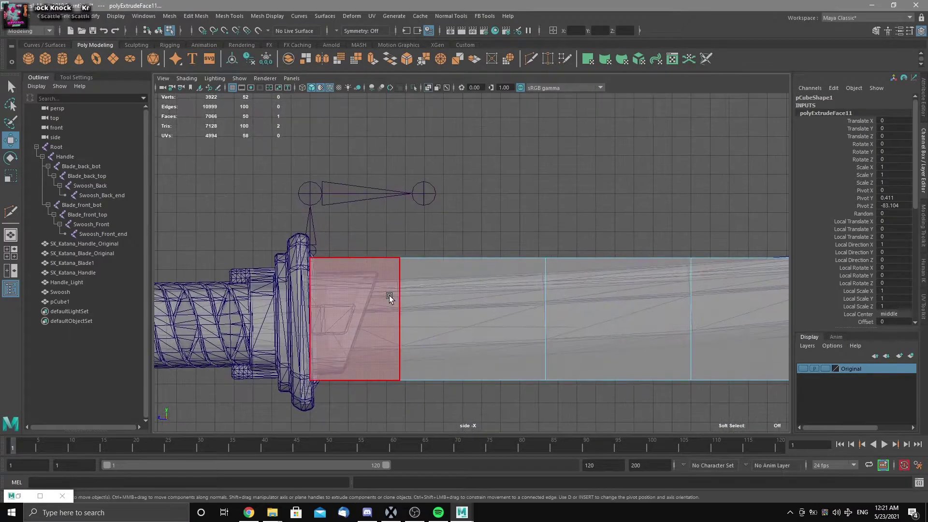
pyautogui.press('F9')
pyautogui.moveTo(300, 249); pyautogui.dragTo(435, 264)
pyautogui.moveTo(356, 234); pyautogui.dragTo(356, 248)
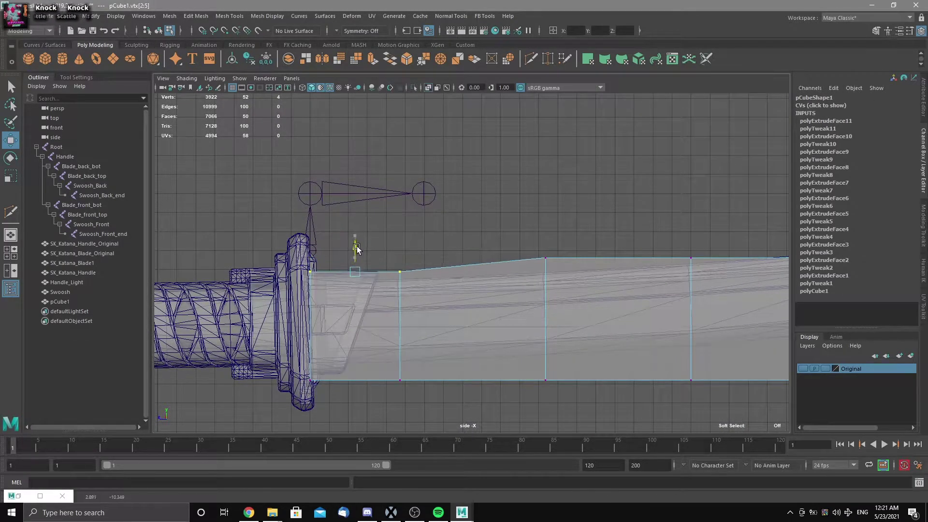
pyautogui.moveTo(297, 372); pyautogui.dragTo(415, 389)
pyautogui.moveTo(355, 354); pyautogui.dragTo(359, 338)
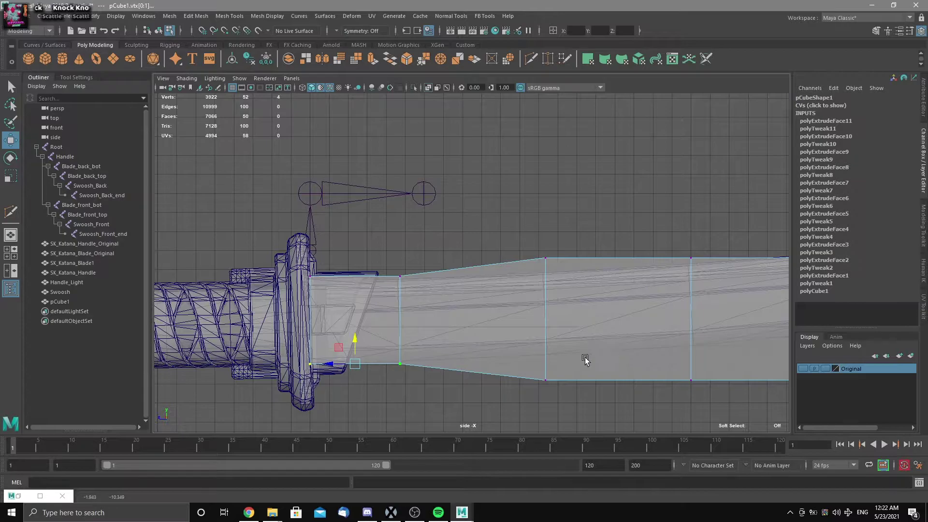
# - Fit the next pairs of top and bottom vertices onto the blade edges
pyautogui.keyDown('alt'); pyautogui.moveTo(585, 360); pyautogui.dragTo(430, 383, button='middle'); pyautogui.keyUp('alt')
pyautogui.moveTo(379, 268)
pyautogui.mouseDown()
pyautogui.moveTo(404, 293)
pyautogui.moveTo(391, 271)
pyautogui.mouseUp()
pyautogui.moveTo(392, 399); pyautogui.dragTo(389, 382)
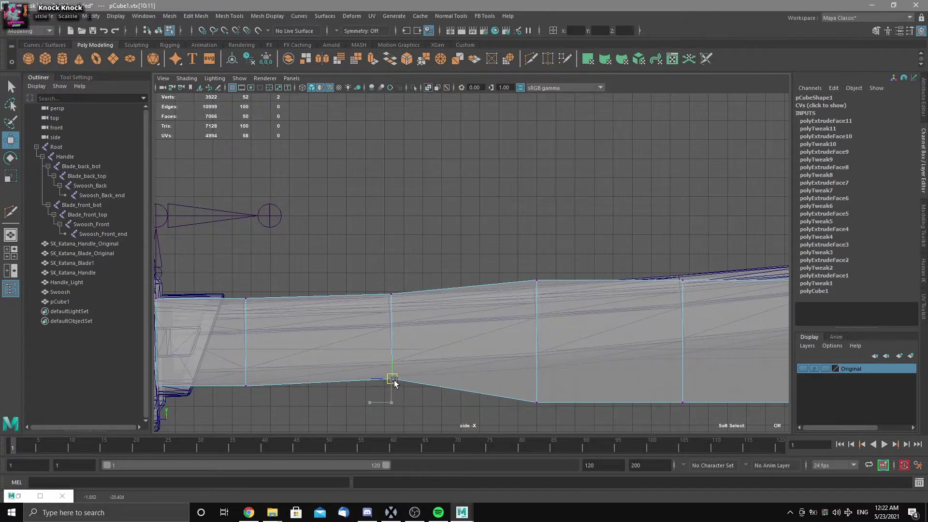
pyautogui.moveTo(377, 280); pyautogui.dragTo(401, 304)
pyautogui.keyDown('alt'); pyautogui.moveTo(415, 379); pyautogui.dragTo(518, 331, button='middle'); pyautogui.keyUp('alt')
pyautogui.moveTo(334, 264); pyautogui.dragTo(384, 224)
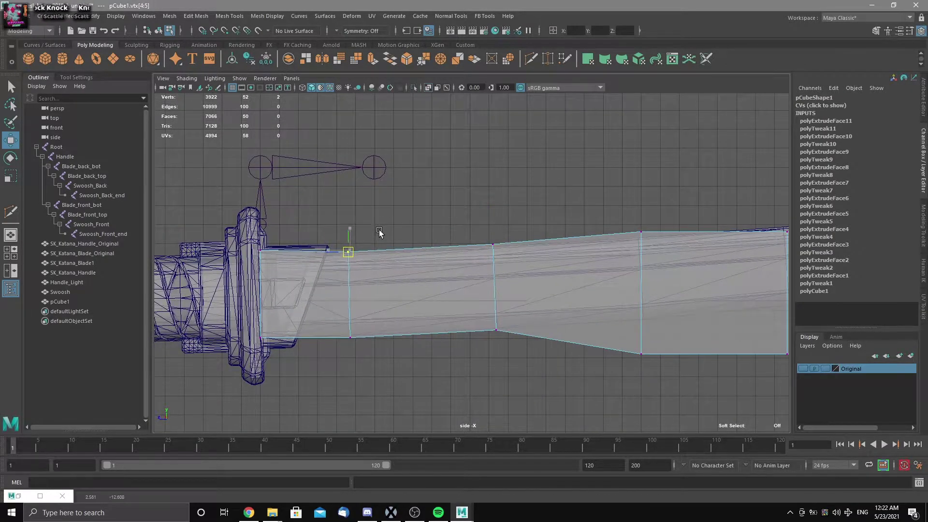
pyautogui.press('Left')
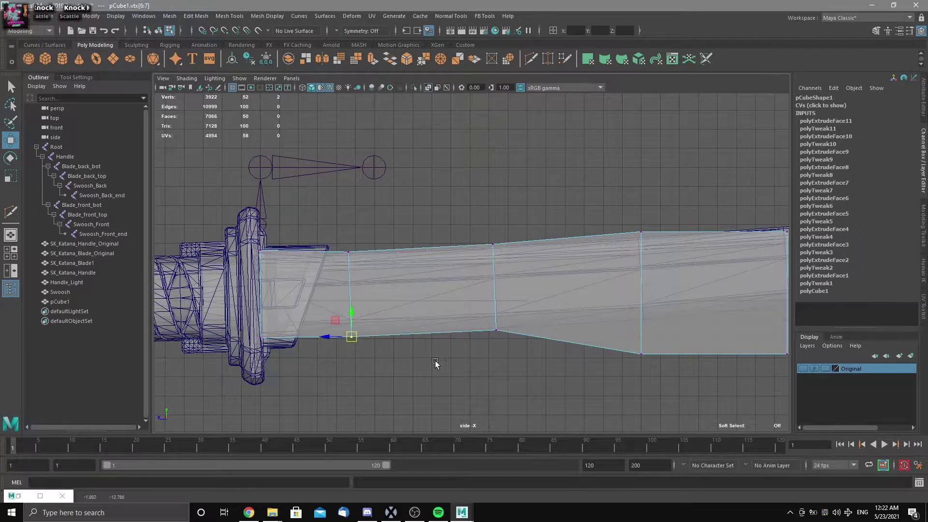
pyautogui.keyDown('alt'); pyautogui.moveTo(583, 346); pyautogui.dragTo(410, 352, button='middle'); pyautogui.keyUp('alt')
pyautogui.moveTo(483, 380); pyautogui.dragTo(485, 348, button='middle')
# - Pick-walk to the lower kink vertices and snap them onto the blade's edge
pyautogui.press('Up')
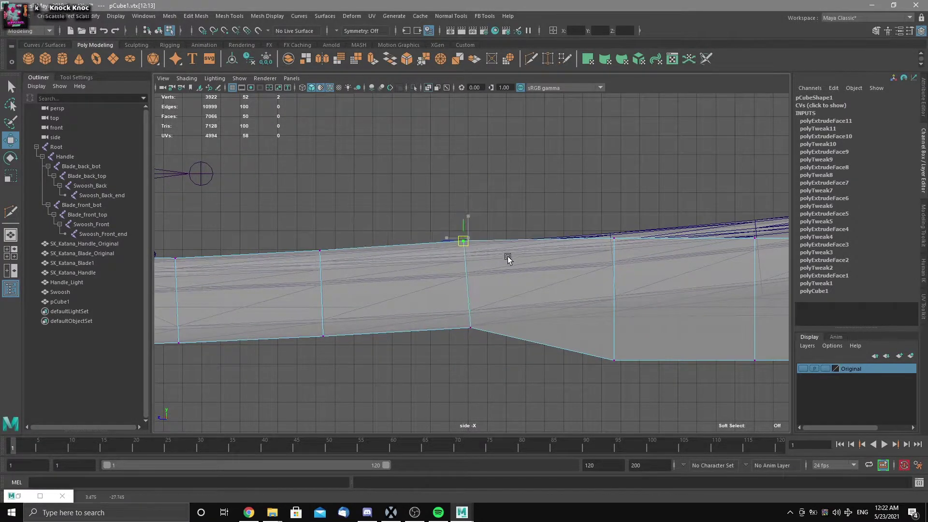
pyautogui.keyDown('alt'); pyautogui.moveTo(522, 269); pyautogui.dragTo(479, 309, button='middle'); pyautogui.keyUp('alt')
pyautogui.press('Down')
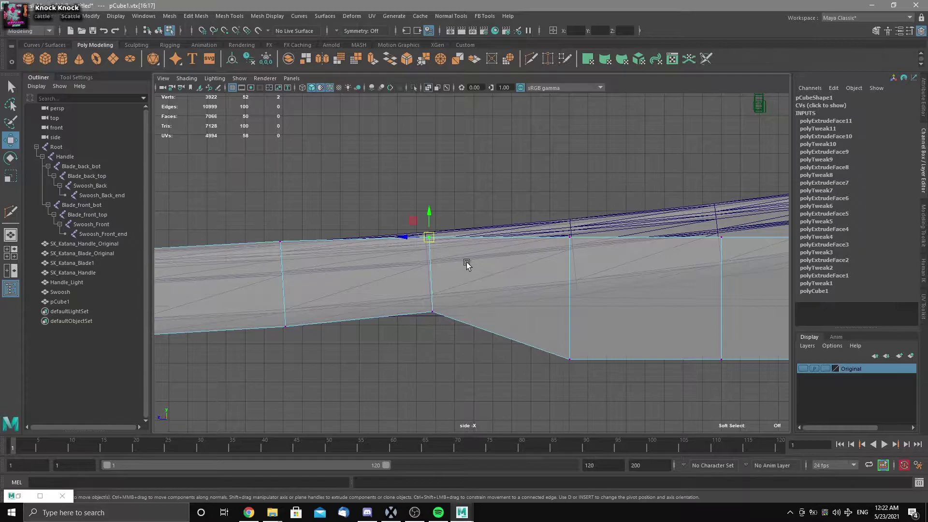
pyautogui.keyDown('alt'); pyautogui.moveTo(594, 292); pyautogui.dragTo(659, 299, button='middle'); pyautogui.keyUp('alt')
pyautogui.press('Down')
pyautogui.moveTo(507, 389); pyautogui.dragTo(518, 328, button='middle')
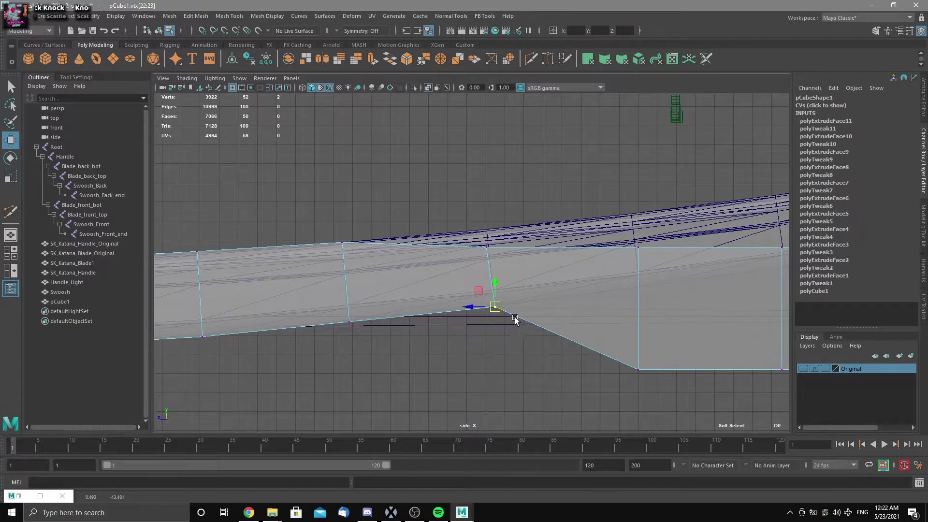
pyautogui.press('Up')
pyautogui.keyDown('alt'); pyautogui.moveTo(606, 358); pyautogui.dragTo(572, 372, button='middle'); pyautogui.keyUp('alt')
pyautogui.press('Down')
pyautogui.moveTo(488, 405)
pyautogui.mouseDown(button='middle')
pyautogui.moveTo(479, 259)
pyautogui.moveTo(452, 331)
pyautogui.moveTo(500, 277)
pyautogui.mouseUp(button='middle')
# - Raise the top kink and corner vertices onto the blade edge
pyautogui.press('Up')
pyautogui.press('Down')
pyautogui.press('Up')
pyautogui.moveTo(477, 246); pyautogui.dragTo(484, 195, button='middle')
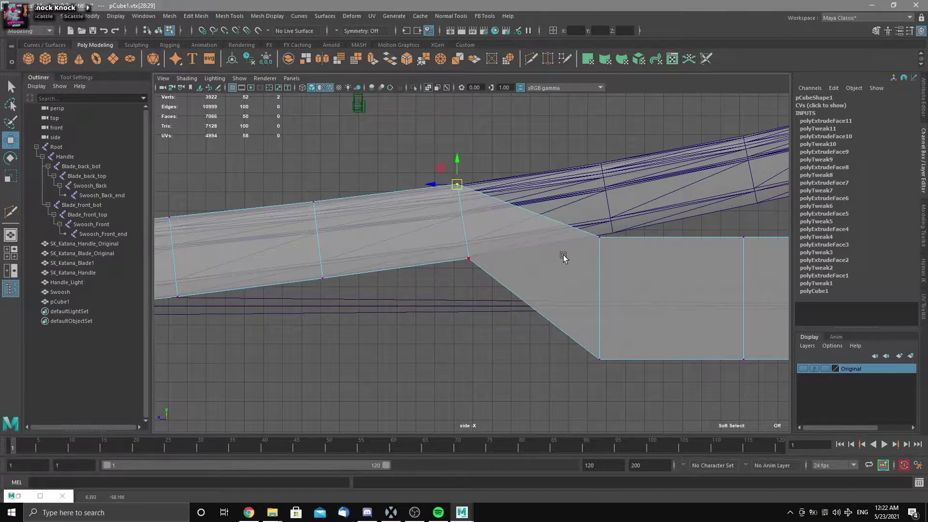
pyautogui.moveTo(563, 257)
pyautogui.keyDown('alt'); pyautogui.mouseDown(button='middle')
pyautogui.moveTo(516, 312)
pyautogui.moveTo(515, 230)
pyautogui.moveTo(572, 353)
pyautogui.moveTo(573, 242)
pyautogui.moveTo(489, 321)
pyautogui.moveTo(508, 191)
pyautogui.moveTo(545, 332)
pyautogui.moveTo(537, 218)
pyautogui.moveTo(519, 206)
pyautogui.moveTo(555, 387)
pyautogui.moveTo(556, 165)
pyautogui.mouseUp(button='middle'); pyautogui.keyUp('alt')
pyautogui.press('Up')
pyautogui.press('Down')
pyautogui.press('Up')
pyautogui.press('Left')
pyautogui.moveTo(456, 330)
pyautogui.keyDown('alt'); pyautogui.mouseDown(button='middle')
pyautogui.moveTo(451, 218)
pyautogui.moveTo(385, 248)
pyautogui.moveTo(391, 200)
pyautogui.mouseUp(button='middle'); pyautogui.keyUp('alt')
# - Pull the lower corner and spike vertices up and shape the tip into a sharp point
pyautogui.press('Left')
pyautogui.moveTo(293, 368)
pyautogui.keyDown('alt'); pyautogui.mouseDown(button='middle')
pyautogui.moveTo(475, 383)
pyautogui.moveTo(481, 254)
pyautogui.mouseUp(button='middle'); pyautogui.keyUp('alt')
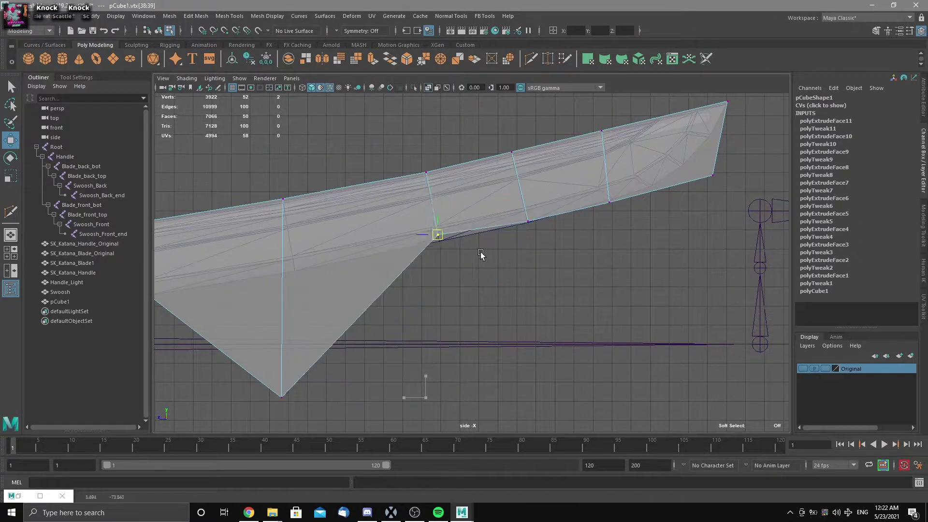
pyautogui.press('Left')
pyautogui.moveTo(375, 369)
pyautogui.keyDown('alt'); pyautogui.mouseDown(button='middle')
pyautogui.moveTo(446, 343)
pyautogui.moveTo(461, 286)
pyautogui.moveTo(420, 291)
pyautogui.mouseUp(button='middle'); pyautogui.keyUp('alt')
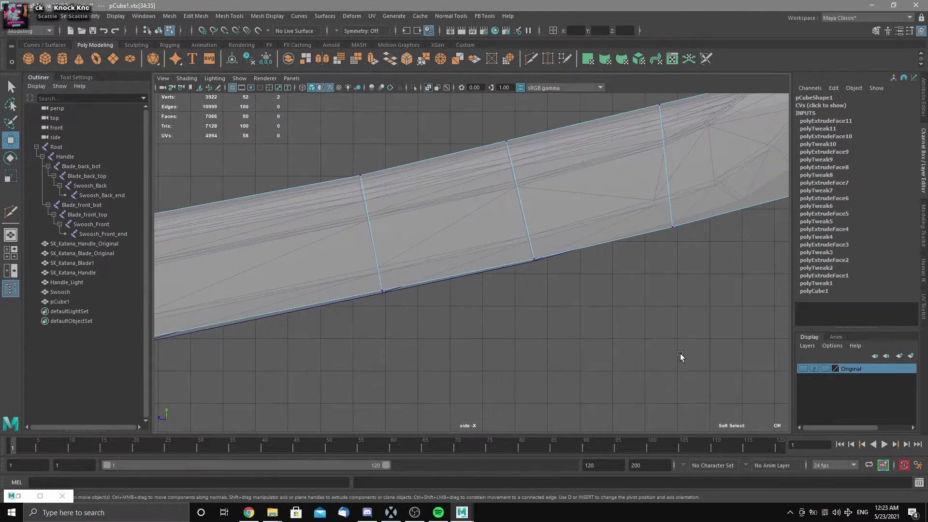
pyautogui.moveTo(561, 267)
pyautogui.keyDown('alt'); pyautogui.mouseDown(button='middle')
pyautogui.moveTo(516, 321)
pyautogui.moveTo(524, 298)
pyautogui.moveTo(538, 325)
pyautogui.moveTo(565, 258)
pyautogui.moveTo(691, 233)
pyautogui.mouseUp(button='middle'); pyautogui.keyUp('alt')
pyautogui.press('Right')
pyautogui.press('Left')
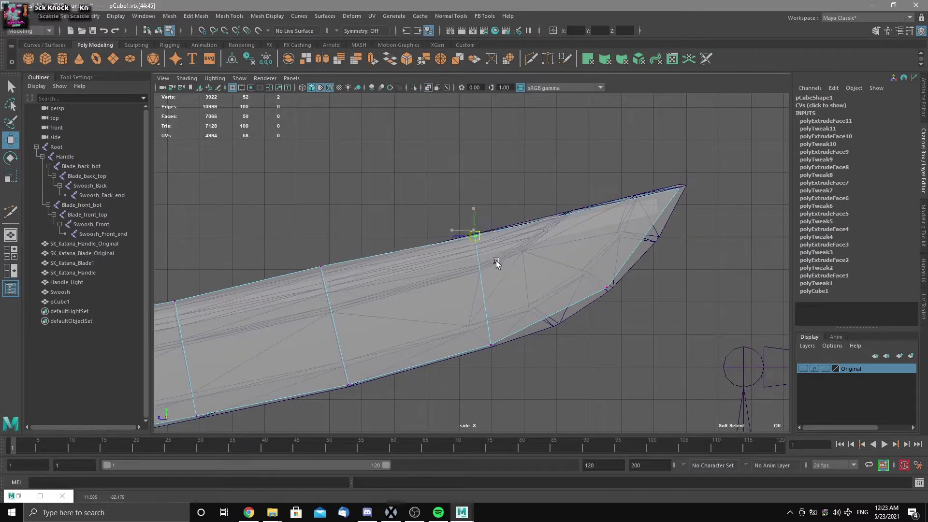
# - Align the top-edge vertices with the blade's upper edge, working back toward the guard
pyautogui.keyDown('alt'); pyautogui.moveTo(496, 260); pyautogui.dragTo(612, 231, button='middle'); pyautogui.keyUp('alt')
pyautogui.press('Left')
pyautogui.keyDown('alt'); pyautogui.moveTo(472, 268); pyautogui.dragTo(611, 234, button='middle'); pyautogui.keyUp('alt')
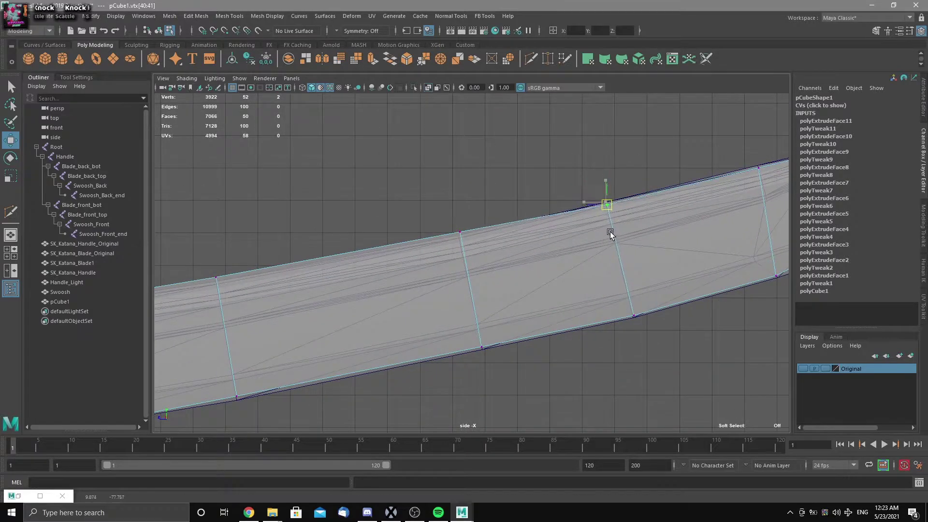
pyautogui.press('Left')
pyautogui.keyDown('alt'); pyautogui.moveTo(455, 318); pyautogui.dragTo(634, 256, button='middle'); pyautogui.keyUp('alt')
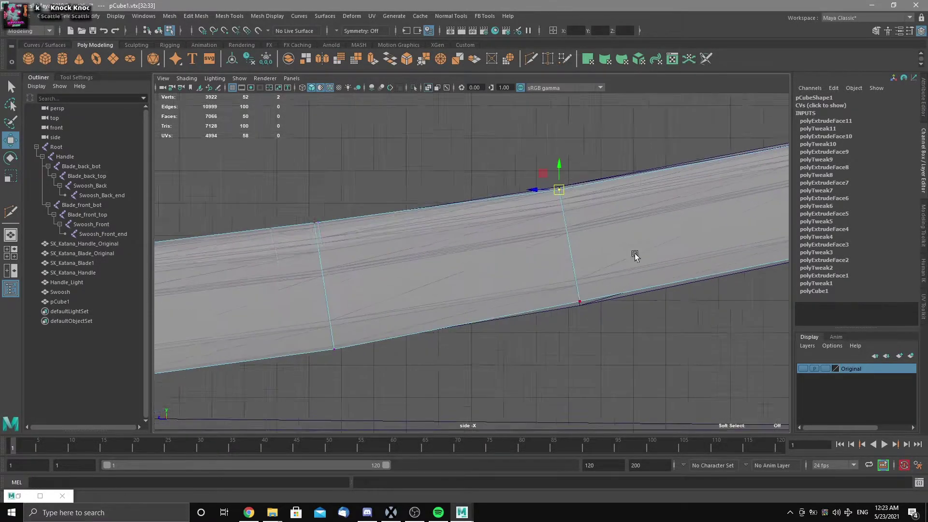
pyautogui.keyDown('alt'); pyautogui.moveTo(314, 231); pyautogui.dragTo(469, 192, button='middle'); pyautogui.keyUp('alt')
pyautogui.moveTo(452, 171); pyautogui.dragTo(469, 192)
pyautogui.moveTo(476, 296); pyautogui.dragTo(501, 314)
pyautogui.keyDown('alt'); pyautogui.moveTo(501, 315); pyautogui.dragTo(730, 301, button='middle'); pyautogui.keyUp('alt')
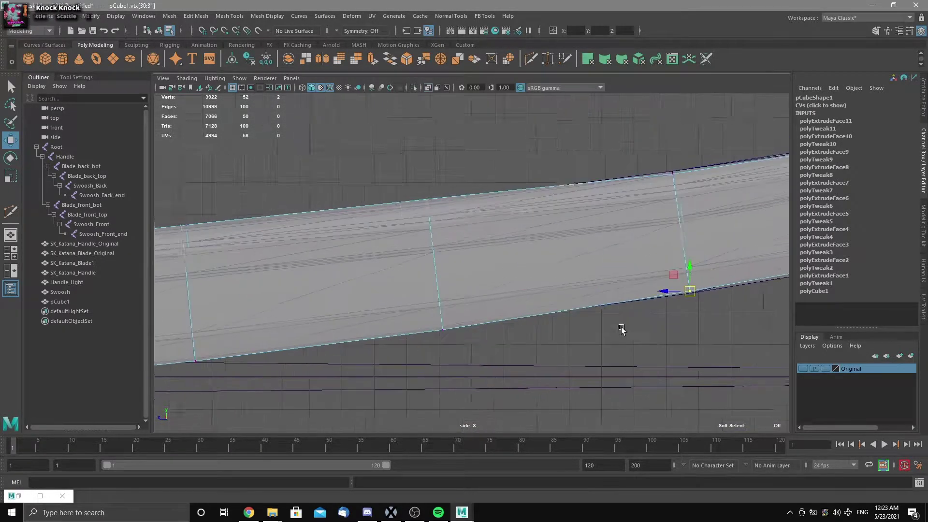
pyautogui.press('Left')
pyautogui.keyDown('alt'); pyautogui.moveTo(471, 219); pyautogui.dragTo(460, 253, button='middle'); pyautogui.keyUp('alt')
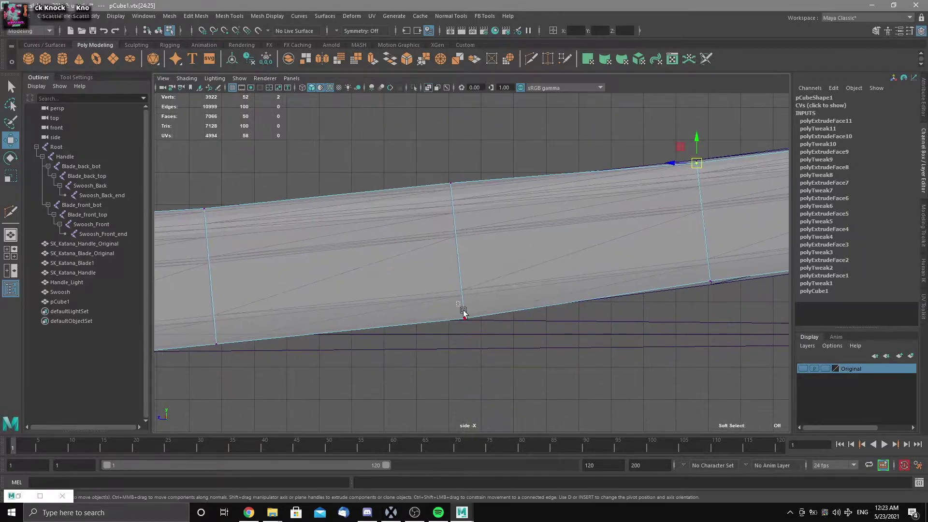
pyautogui.press('Left')
pyautogui.moveTo(437, 171); pyautogui.dragTo(466, 207)
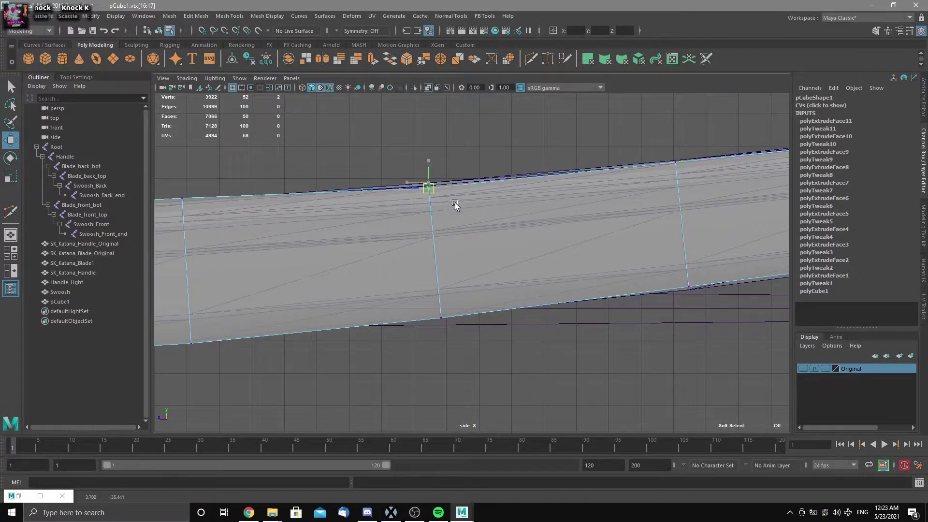
# - Fit the last top and bottom vertices snugly under the guard
pyautogui.moveTo(431, 301); pyautogui.dragTo(466, 338)
pyautogui.keyDown('alt'); pyautogui.moveTo(466, 338); pyautogui.dragTo(500, 315, button='middle'); pyautogui.keyUp('alt')
pyautogui.press('Left')
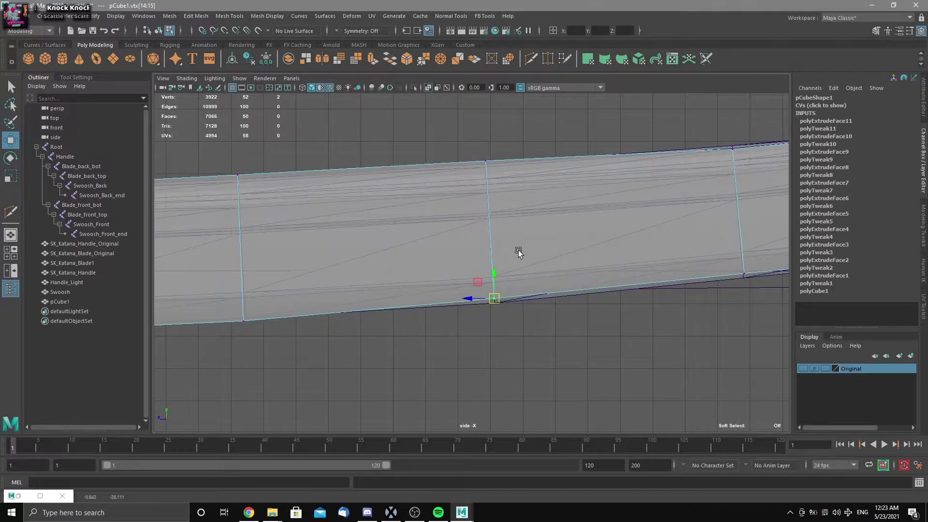
pyautogui.moveTo(476, 157); pyautogui.dragTo(499, 186)
pyautogui.keyDown('alt'); pyautogui.moveTo(500, 185); pyautogui.dragTo(565, 238, button='middle'); pyautogui.keyUp('alt')
pyautogui.moveTo(428, 159); pyautogui.dragTo(473, 201)
pyautogui.moveTo(432, 300); pyautogui.dragTo(483, 335)
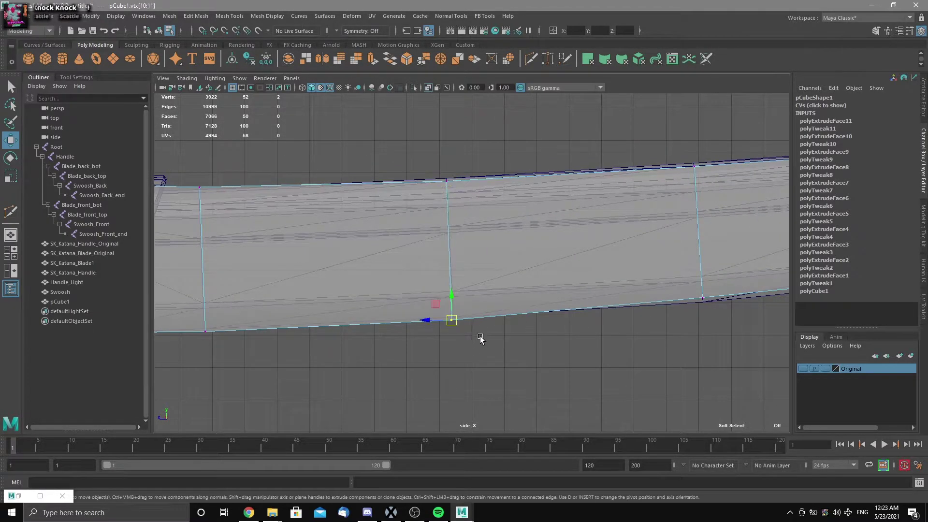
pyautogui.moveTo(430, 149); pyautogui.dragTo(456, 180)
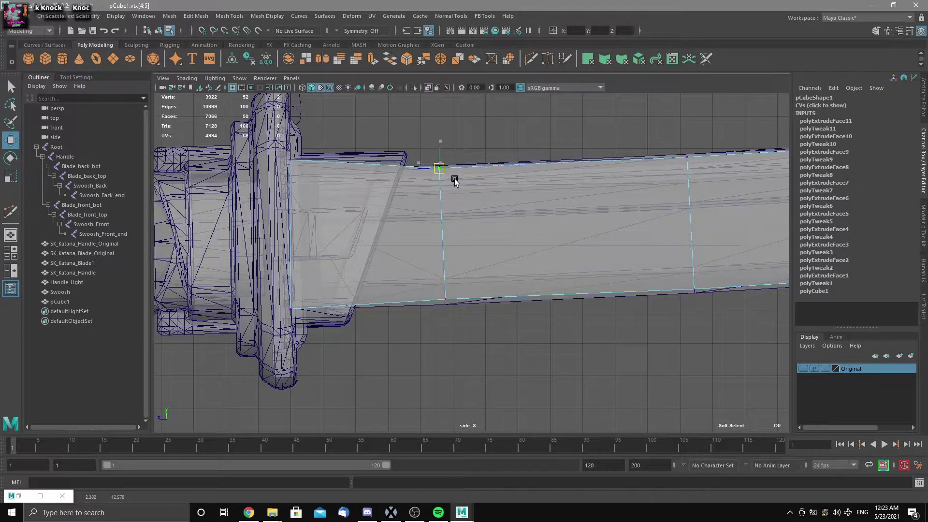
pyautogui.keyDown('alt'); pyautogui.moveTo(455, 180); pyautogui.dragTo(565, 196, button='middle'); pyautogui.keyUp('alt')
pyautogui.moveTo(392, 159); pyautogui.dragTo(420, 199)
pyautogui.moveTo(555, 275); pyautogui.dragTo(590, 259, button='middle')
pyautogui.moveTo(386, 309); pyautogui.dragTo(425, 348)
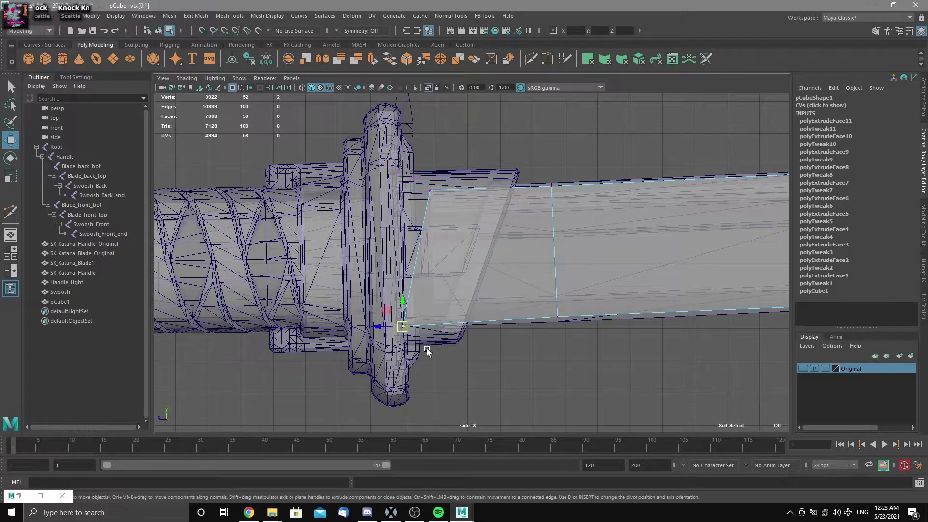
pyautogui.moveTo(425, 348); pyautogui.dragTo(462, 344, button='middle')
pyautogui.moveTo(420, 174); pyautogui.dragTo(453, 225)
# - Tumble the perspective view to inspect the proxy's fit along the whole katana
pyautogui.press('space')
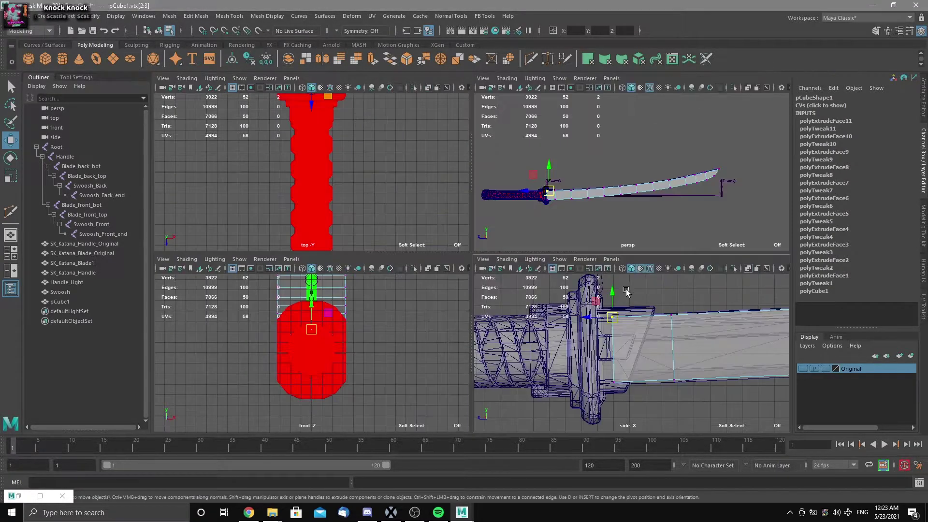
pyautogui.press('space')
pyautogui.press('space')
pyautogui.press('space')
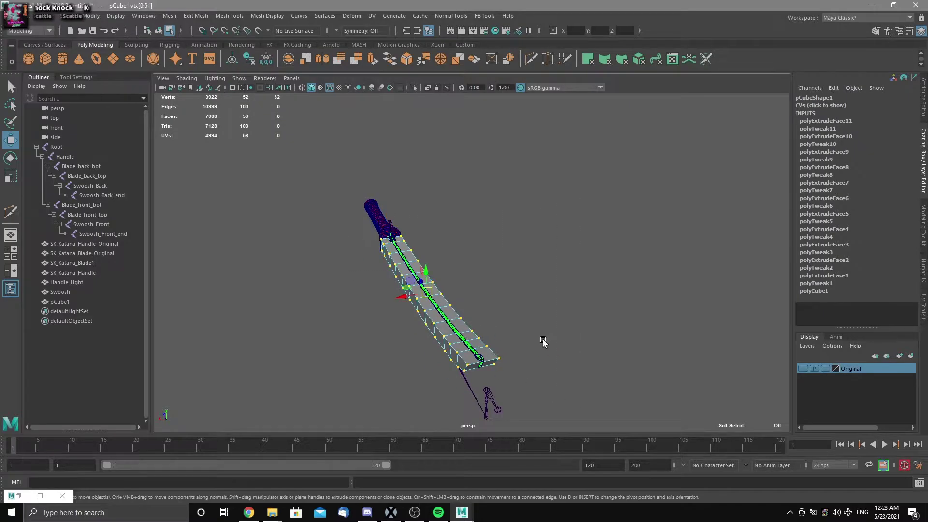
pyautogui.keyDown('alt'); pyautogui.moveTo(543, 342); pyautogui.dragTo(587, 305); pyautogui.keyUp('alt')
pyautogui.press('r')
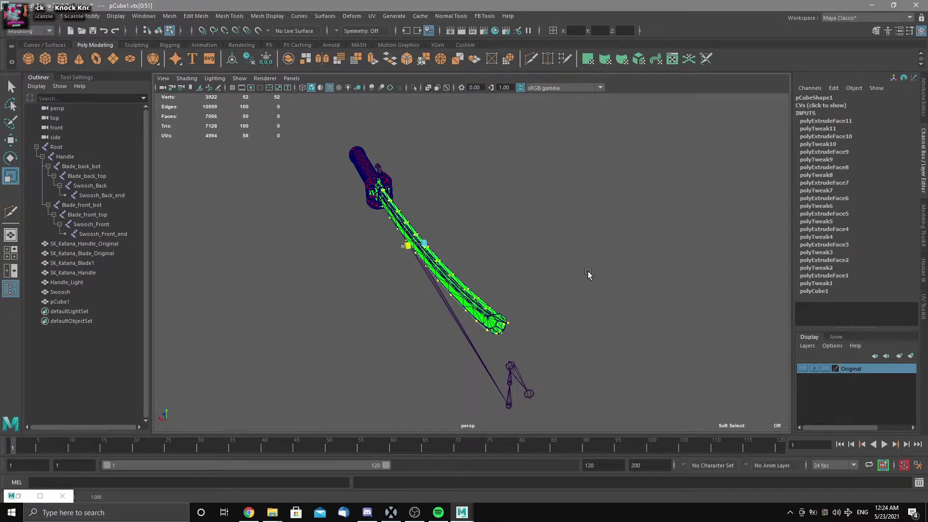
pyautogui.scroll(3, 582, 290)
pyautogui.scroll(2, 575, 304)
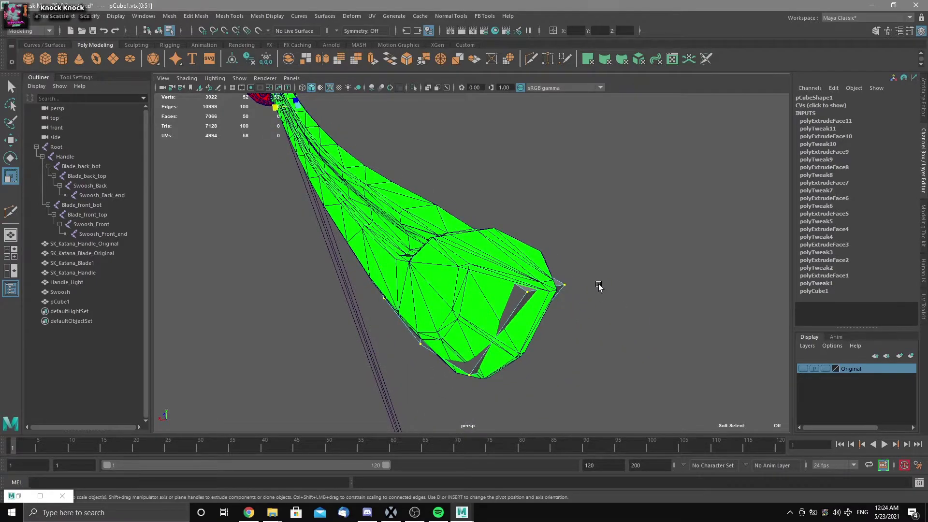
pyautogui.moveTo(599, 286)
pyautogui.keyDown('alt'); pyautogui.mouseDown()
pyautogui.moveTo(591, 280)
pyautogui.moveTo(617, 321)
pyautogui.moveTo(570, 234)
pyautogui.moveTo(615, 299)
pyautogui.mouseUp(); pyautogui.keyUp('alt')
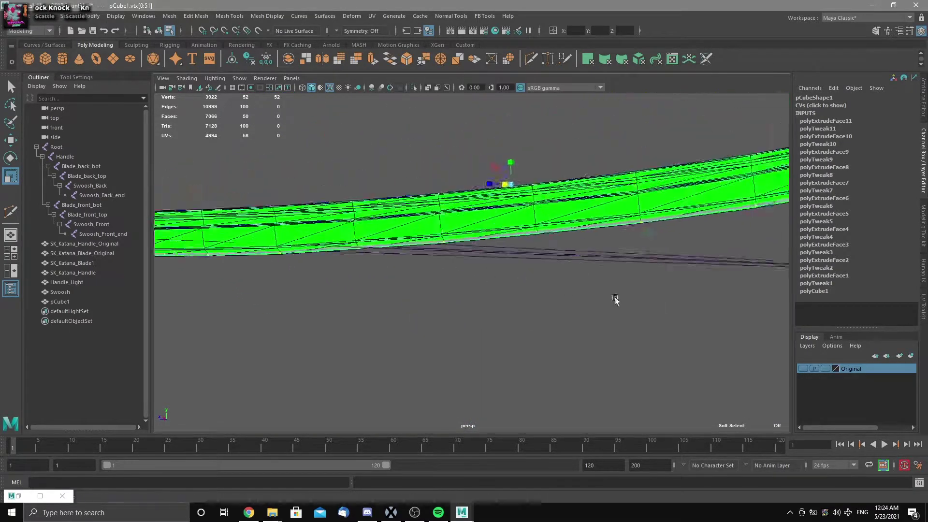
pyautogui.keyDown('alt'); pyautogui.moveTo(616, 300); pyautogui.dragTo(502, 321, button='right'); pyautogui.keyUp('alt')
pyautogui.moveTo(501, 321)
pyautogui.keyDown('alt'); pyautogui.mouseDown()
pyautogui.moveTo(498, 338)
pyautogui.moveTo(493, 311)
pyautogui.mouseUp(); pyautogui.keyUp('alt')
pyautogui.moveTo(493, 310)
pyautogui.keyDown('alt'); pyautogui.mouseDown(button='right')
pyautogui.moveTo(642, 356)
pyautogui.moveTo(659, 317)
pyautogui.mouseUp(button='right'); pyautogui.keyUp('alt')
pyautogui.keyDown('alt'); pyautogui.moveTo(659, 317); pyautogui.dragTo(248, 262); pyautogui.keyUp('alt')
pyautogui.moveTo(645, 322)
pyautogui.keyDown('alt'); pyautogui.mouseDown(button='middle')
pyautogui.moveTo(422, 304)
pyautogui.moveTo(370, 366)
pyautogui.mouseUp(button='middle'); pyautogui.keyUp('alt')
pyautogui.hotkey('ctrl', 'z')
# - Scale the selected blade-tip vertices to match the tapered tip, then clear the selection
pyautogui.keyDown('shift'); pyautogui.moveTo(371, 285); pyautogui.dragTo(444, 337); pyautogui.keyUp('shift')
pyautogui.keyDown('shift'); pyautogui.moveTo(501, 277); pyautogui.dragTo(567, 327); pyautogui.keyUp('shift')
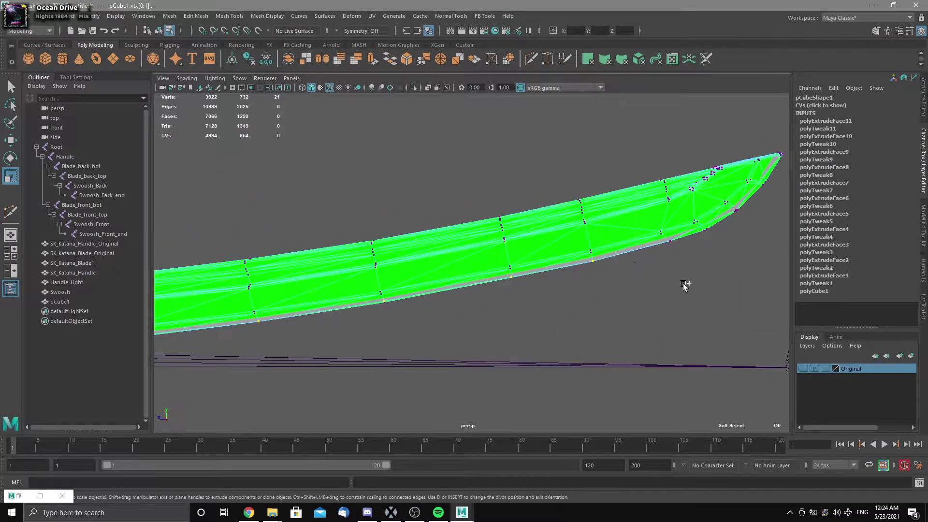
pyautogui.moveTo(784, 175)
pyautogui.keyDown('shift'); pyautogui.mouseDown()
pyautogui.moveTo(578, 379)
pyautogui.moveTo(601, 259)
pyautogui.moveTo(425, 275)
pyautogui.mouseUp(); pyautogui.keyUp('shift')
pyautogui.press('r')
pyautogui.keyDown('alt'); pyautogui.moveTo(478, 259); pyautogui.dragTo(619, 201, button='right'); pyautogui.keyUp('alt')
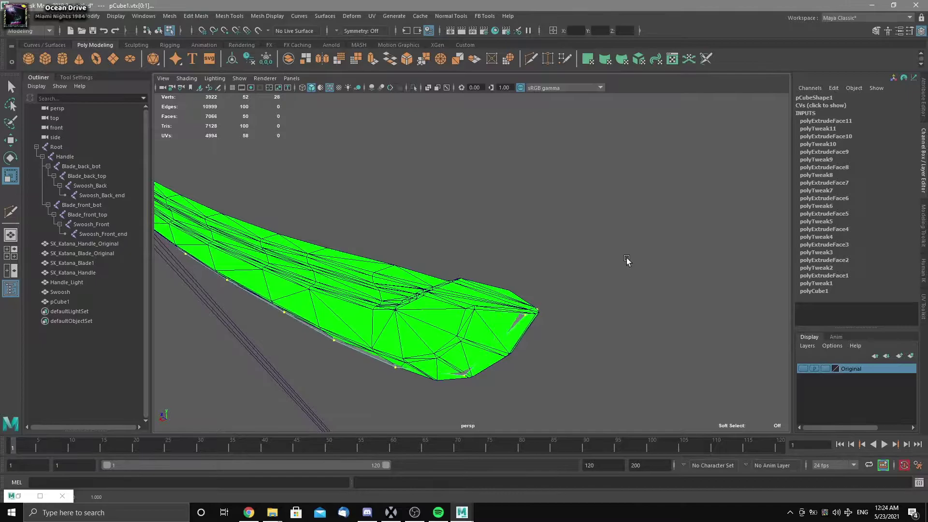
pyautogui.moveTo(648, 254)
pyautogui.keyDown('alt'); pyautogui.mouseDown()
pyautogui.moveTo(597, 232)
pyautogui.moveTo(385, 282)
pyautogui.mouseUp(); pyautogui.keyUp('alt')
pyautogui.keyDown('alt'); pyautogui.moveTo(386, 282); pyautogui.dragTo(542, 320, button='middle'); pyautogui.keyUp('alt')
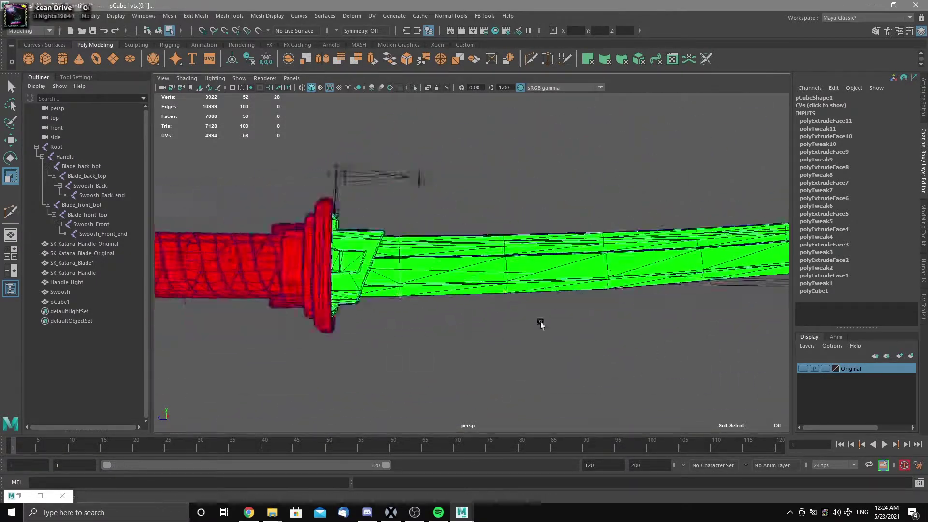
pyautogui.moveTo(543, 321)
pyautogui.keyDown('alt'); pyautogui.mouseDown(button='right')
pyautogui.moveTo(692, 324)
pyautogui.moveTo(568, 347)
pyautogui.mouseUp(button='right'); pyautogui.keyUp('alt')
pyautogui.moveTo(568, 347)
pyautogui.keyDown('alt'); pyautogui.mouseDown()
pyautogui.moveTo(517, 292)
pyautogui.moveTo(436, 362)
pyautogui.moveTo(493, 331)
pyautogui.mouseUp(); pyautogui.keyUp('alt')
pyautogui.press('w')
pyautogui.click(492, 332)
pyautogui.moveTo(492, 331)
pyautogui.keyDown('alt'); pyautogui.mouseDown(button='right')
pyautogui.moveTo(493, 207)
pyautogui.moveTo(435, 199)
pyautogui.mouseUp(button='right'); pyautogui.keyUp('alt')
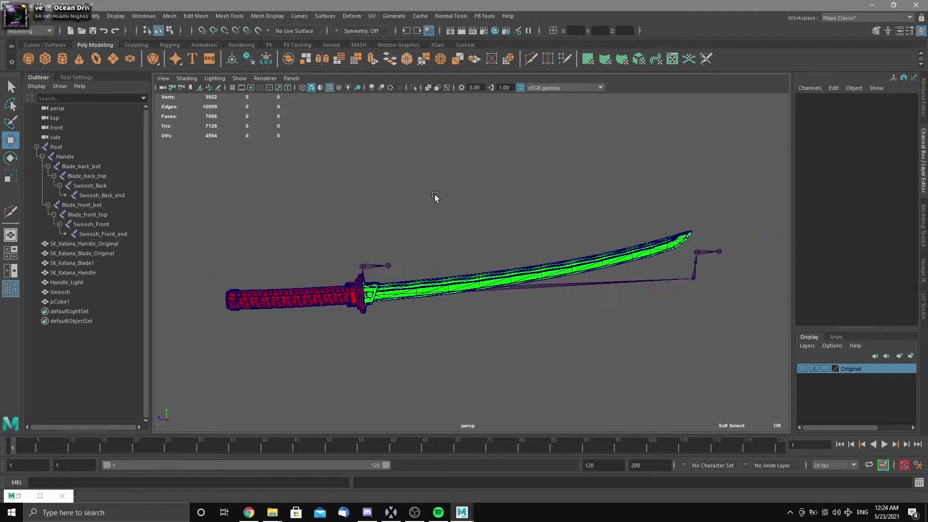
# - Rename pCube1 to 'Proxy'
pyautogui.doubleClick(62, 301)
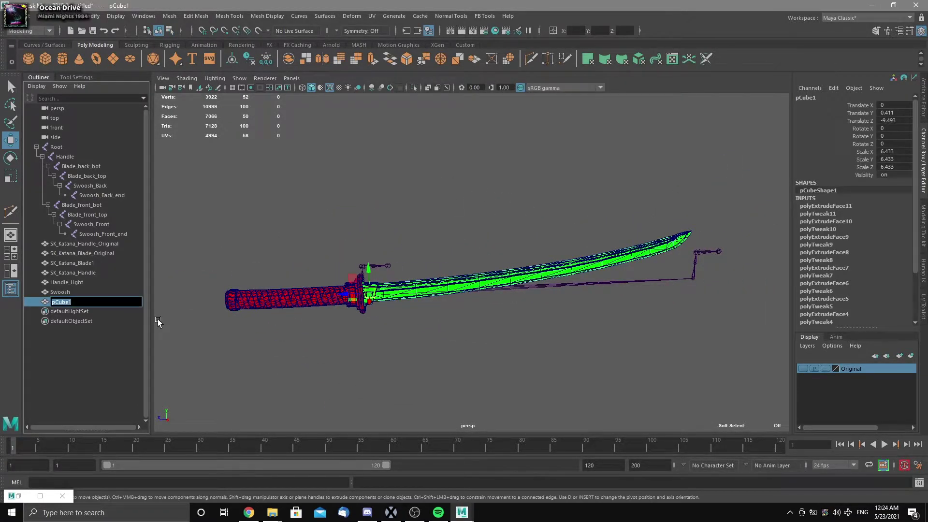
pyautogui.write('Proxy')
pyautogui.press('Return')
pyautogui.keyDown('alt'); pyautogui.moveTo(158, 319); pyautogui.dragTo(426, 296, button='right'); pyautogui.keyUp('alt')
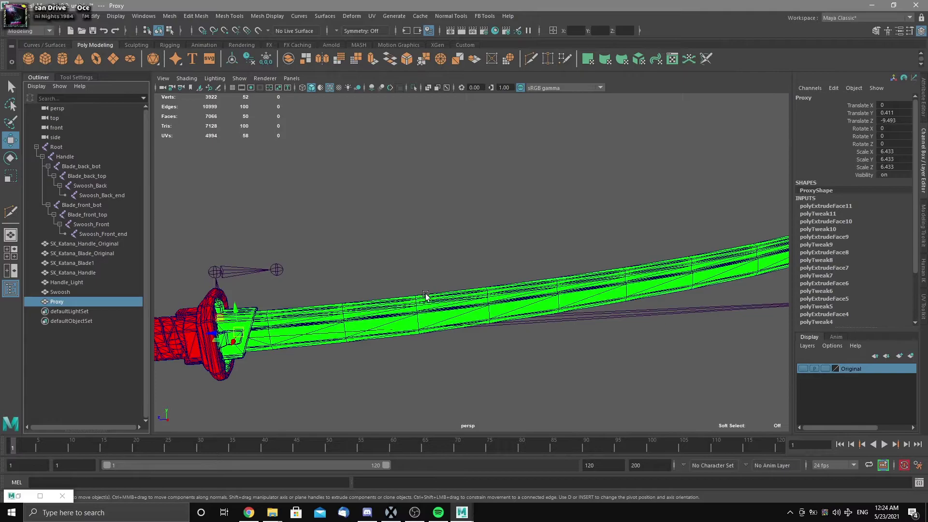
pyautogui.click(241, 256)
pyautogui.keyDown('alt'); pyautogui.moveTo(241, 256); pyautogui.dragTo(373, 255, button='middle'); pyautogui.keyUp('alt')
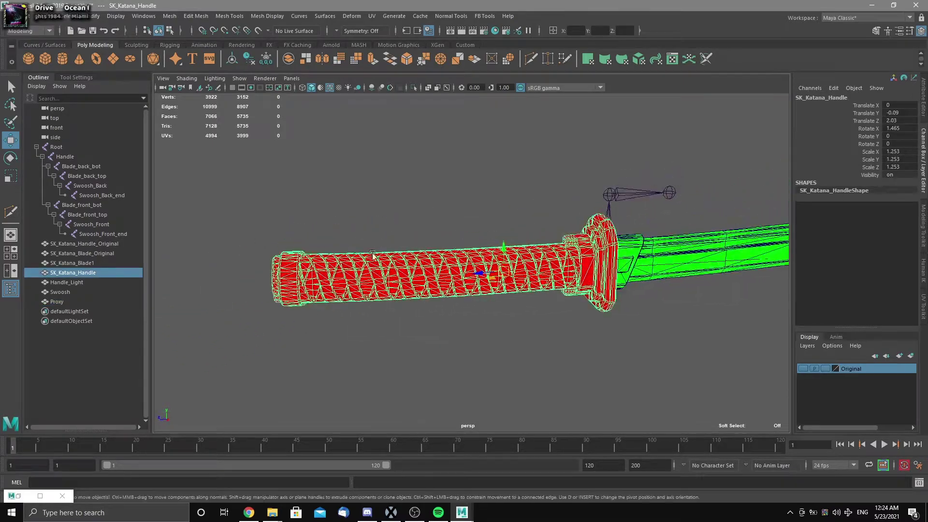
pyautogui.keyDown('alt'); pyautogui.moveTo(373, 254); pyautogui.dragTo(314, 261); pyautogui.keyUp('alt')
# - Put SK_Katana_Blade1 through Proxy on a new hidden layer, then reselect the original handle
pyautogui.click(96, 244)
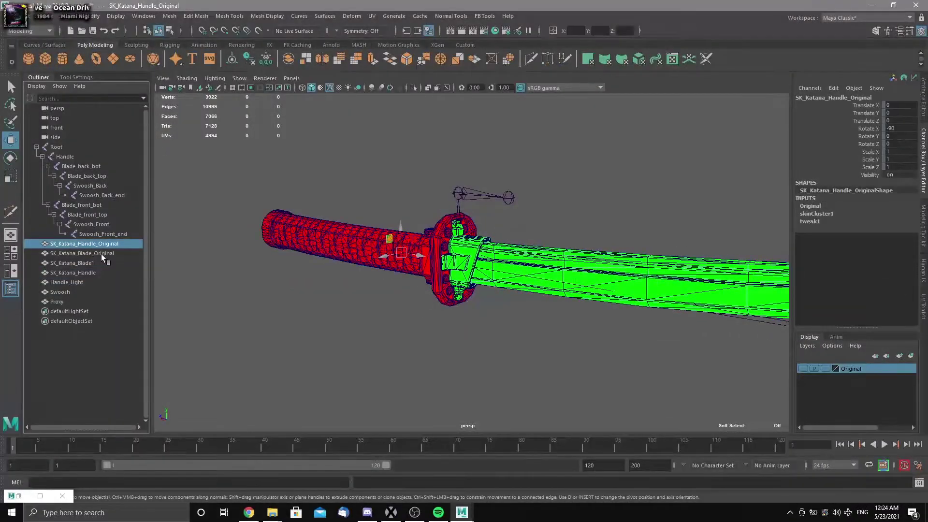
pyautogui.click(76, 264)
pyautogui.keyDown('shift'); pyautogui.click(60, 304); pyautogui.keyUp('shift')
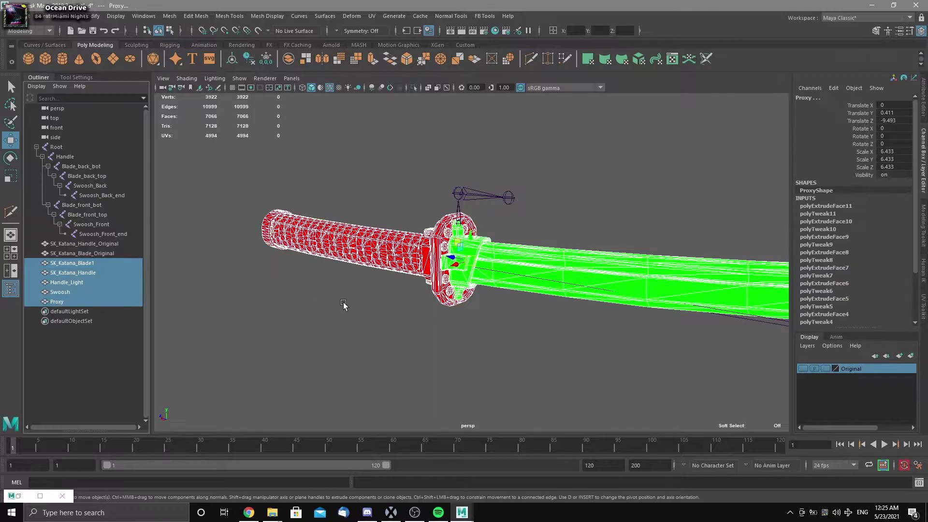
pyautogui.click(886, 355)
pyautogui.click(803, 369)
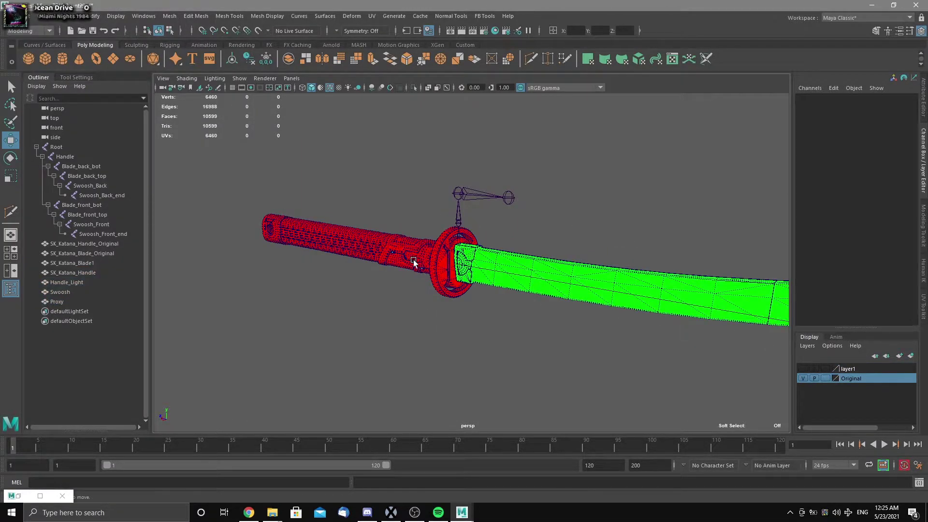
pyautogui.click(413, 262)
pyautogui.click(305, 223)
# - Start Paint Skin Weights on SK_Katana_Blade_Original and show Blade_back_top and Swoosh_Back weights
pyautogui.click(465, 45)
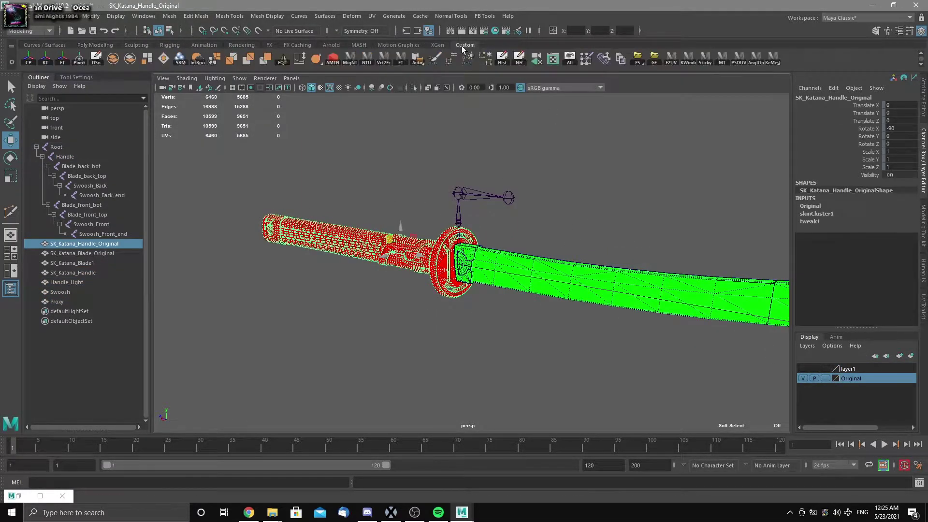
pyautogui.click(584, 60)
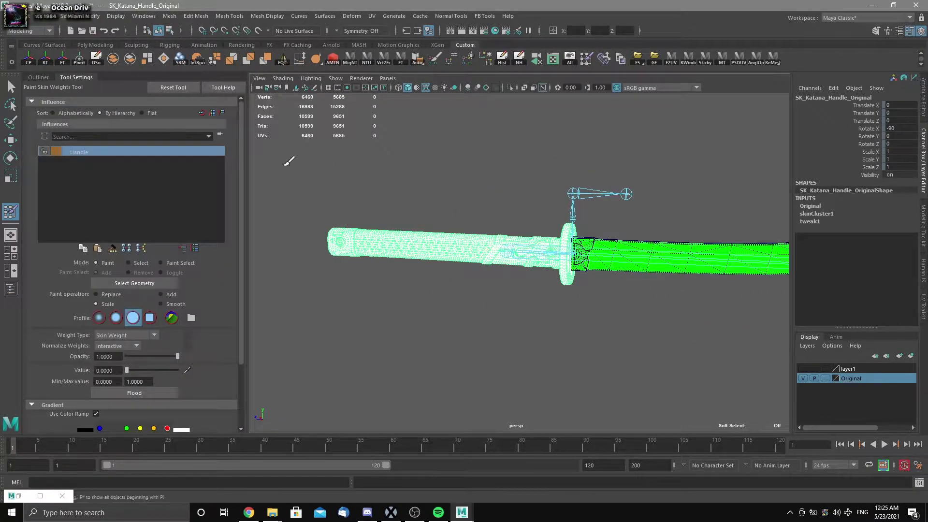
pyautogui.click(605, 256)
pyautogui.press('w')
pyautogui.click(584, 60)
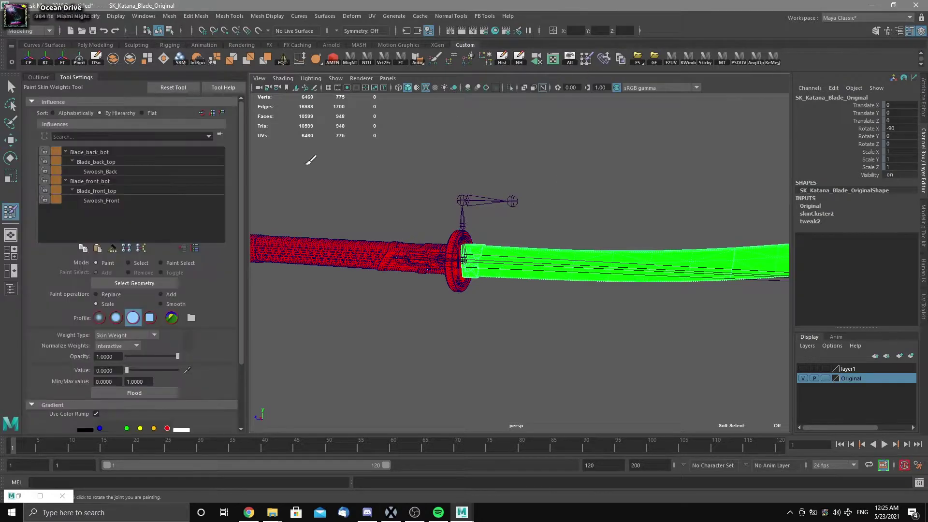
pyautogui.click(97, 152)
pyautogui.click(109, 172)
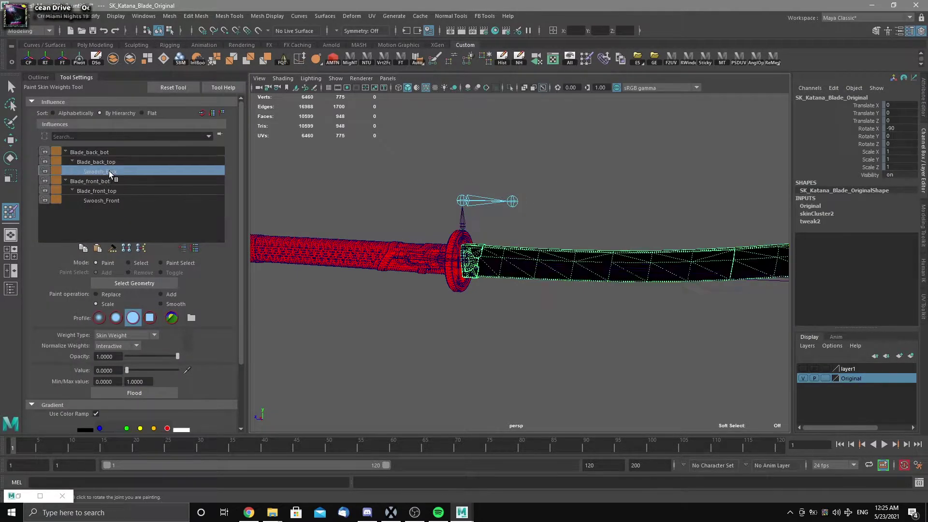
# - Frame the hilt, select and hide a band of blade faces, then resume weight painting
pyautogui.scroll(5, 416, 222)
pyautogui.scroll(-5, 414, 225)
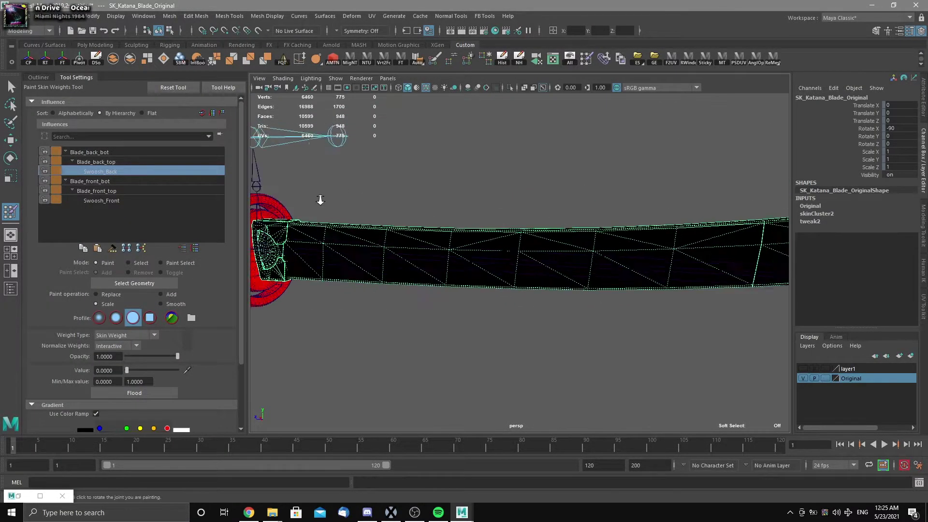
pyautogui.scroll(6, 325, 195)
pyautogui.moveTo(325, 196)
pyautogui.keyDown('alt'); pyautogui.mouseDown()
pyautogui.moveTo(458, 216)
pyautogui.moveTo(431, 215)
pyautogui.moveTo(437, 221)
pyautogui.mouseUp(); pyautogui.keyUp('alt')
pyautogui.press('f')
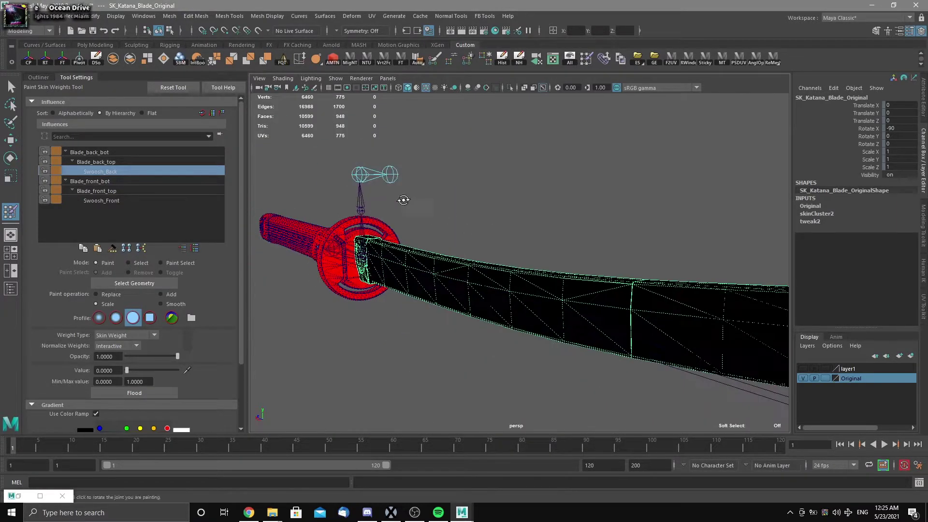
pyautogui.press('w')
pyautogui.press('F11')
pyautogui.moveTo(514, 223)
pyautogui.mouseDown()
pyautogui.moveTo(543, 222)
pyautogui.moveTo(511, 222)
pyautogui.mouseUp()
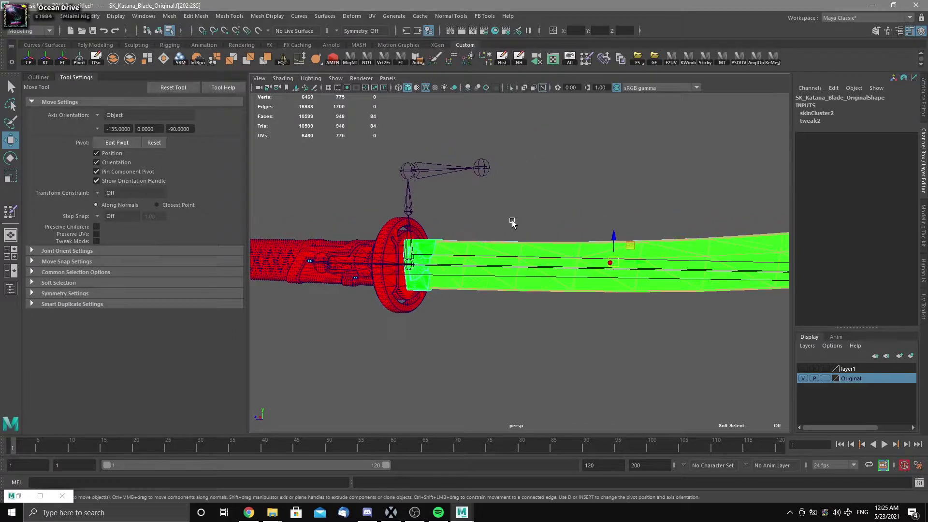
pyautogui.hotkey('ctrl', 'h')
pyautogui.press('F8')
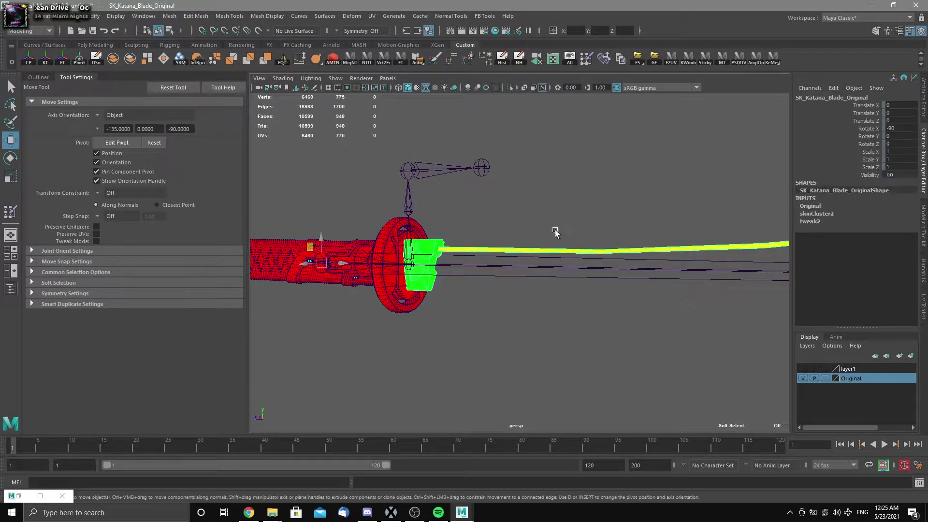
pyautogui.click(585, 59)
# - Line up the blade and review Swoosh_Front, Blade_front_bot, Blade_back_bot and Blade_front_top weights
pyautogui.moveTo(493, 201)
pyautogui.keyDown('alt'); pyautogui.mouseDown()
pyautogui.moveTo(528, 176)
pyautogui.moveTo(485, 176)
pyautogui.moveTo(493, 183)
pyautogui.mouseUp(); pyautogui.keyUp('alt')
pyautogui.scroll(5, 493, 184)
pyautogui.keyDown('alt'); pyautogui.moveTo(493, 194); pyautogui.dragTo(487, 214, button='middle'); pyautogui.keyUp('alt')
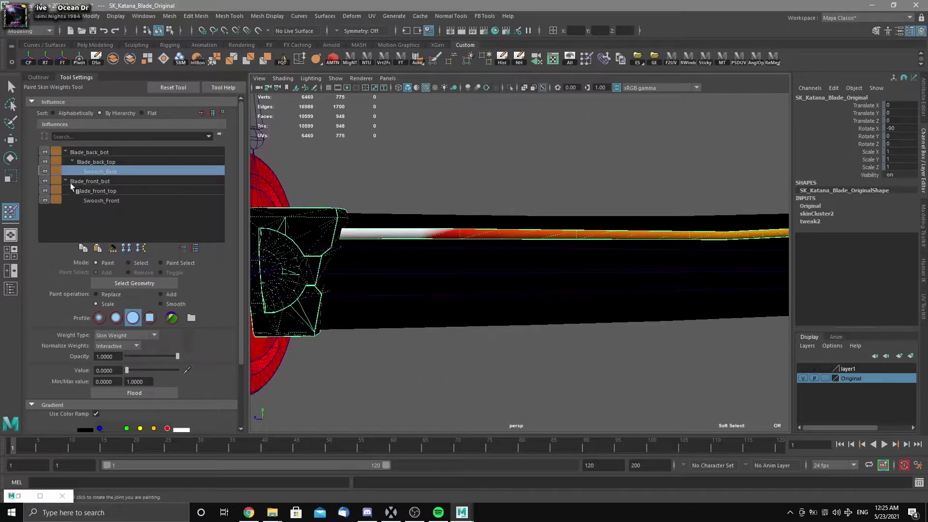
pyautogui.click(102, 199)
pyautogui.click(104, 181)
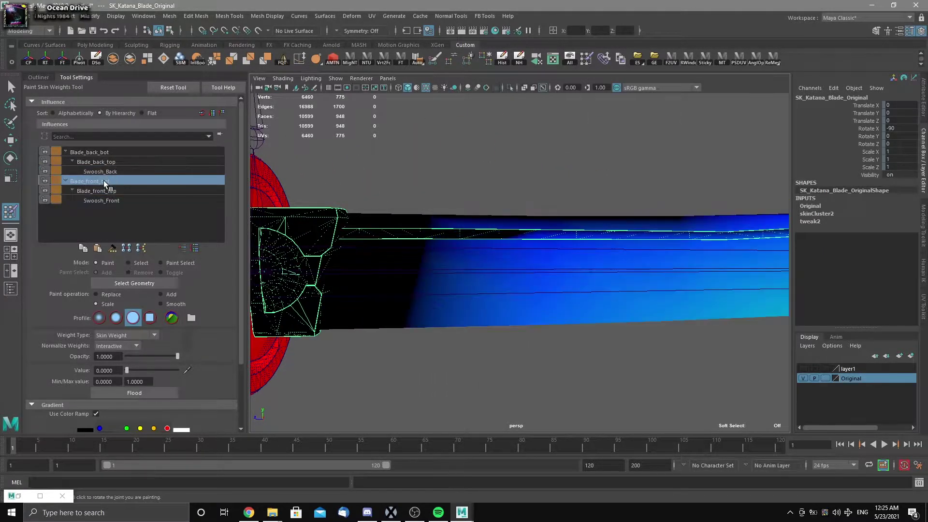
pyautogui.click(106, 171)
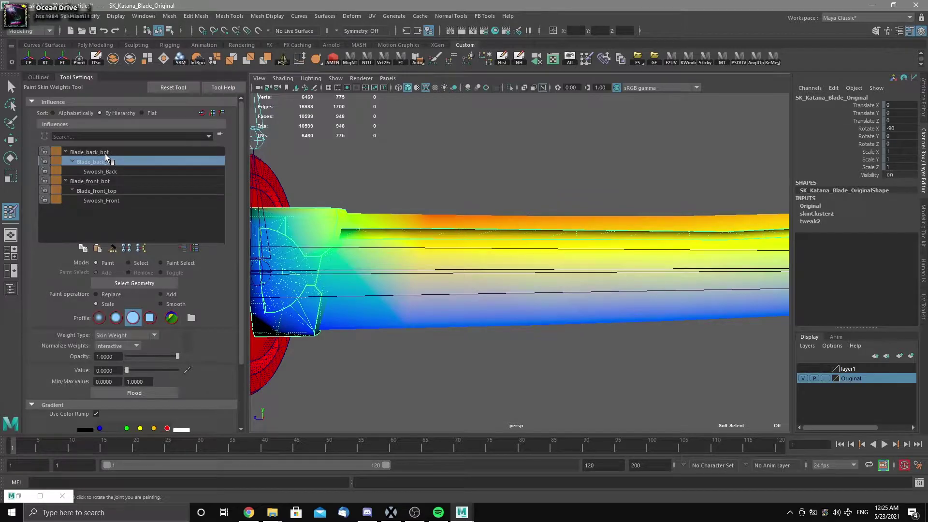
pyautogui.click(105, 154)
pyautogui.keyDown('alt'); pyautogui.moveTo(483, 186); pyautogui.dragTo(385, 188, button='middle'); pyautogui.keyUp('alt')
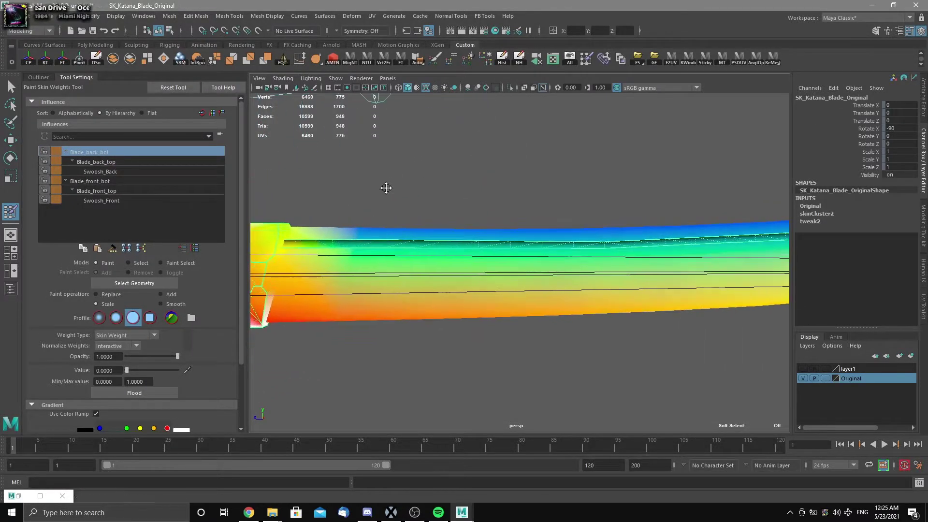
pyautogui.click(106, 163)
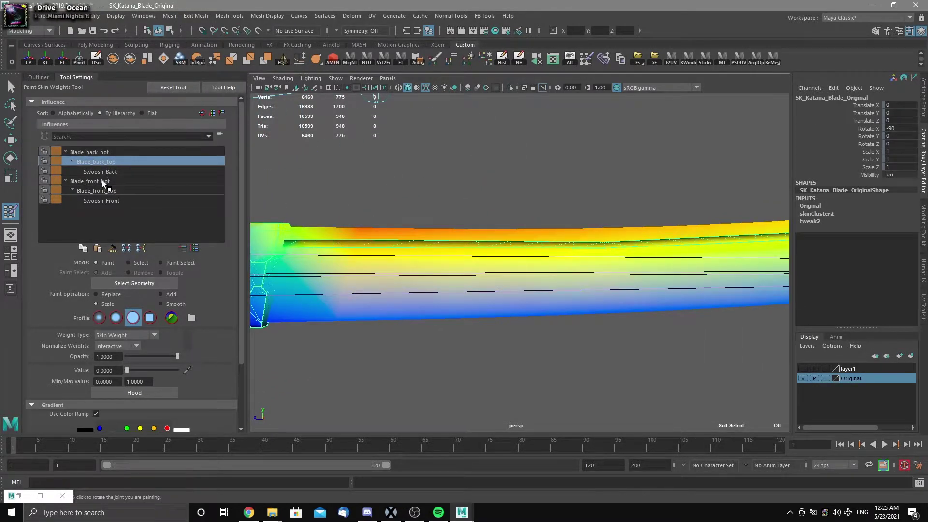
pyautogui.click(102, 180)
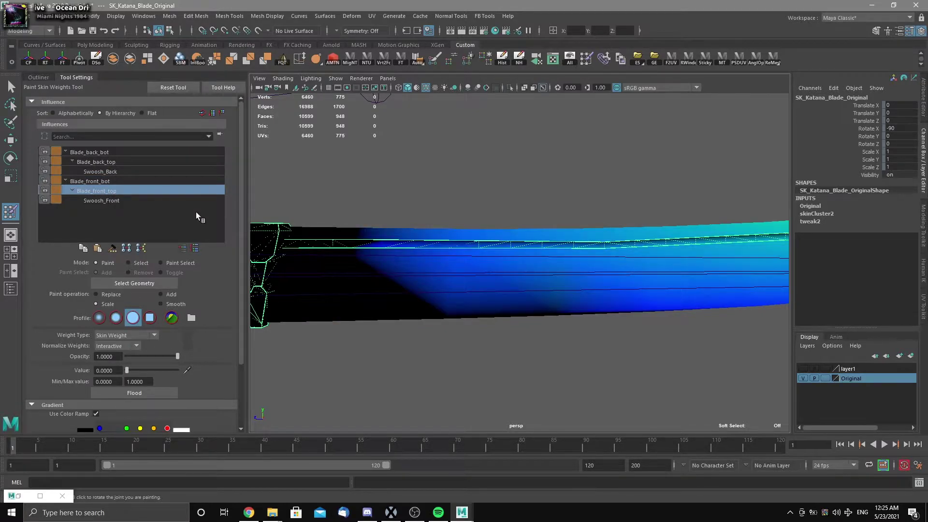
# - Expand the brush Display settings in the Paint Skin Weights tool options
pyautogui.scroll(-5, 476, 250)
pyautogui.scroll(8, 475, 250)
pyautogui.scroll(3, 475, 251)
pyautogui.scroll(2, 475, 250)
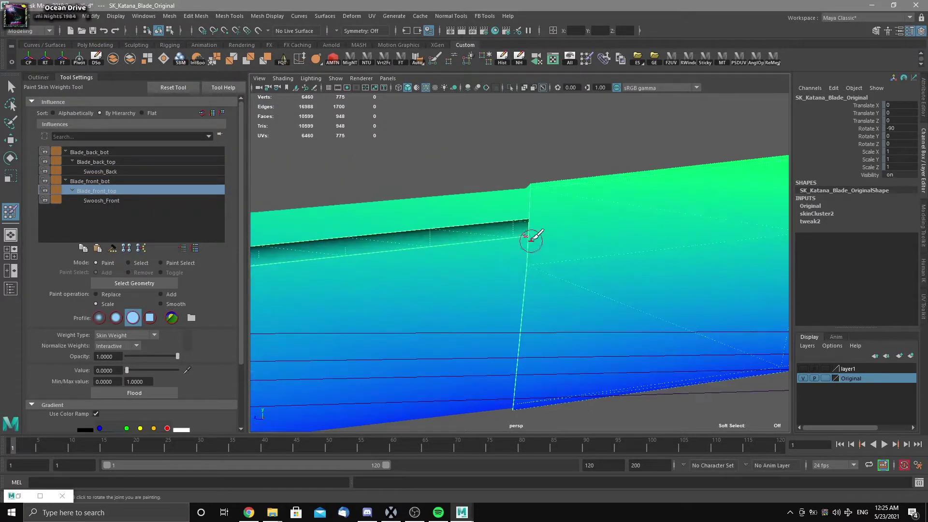
pyautogui.press('w')
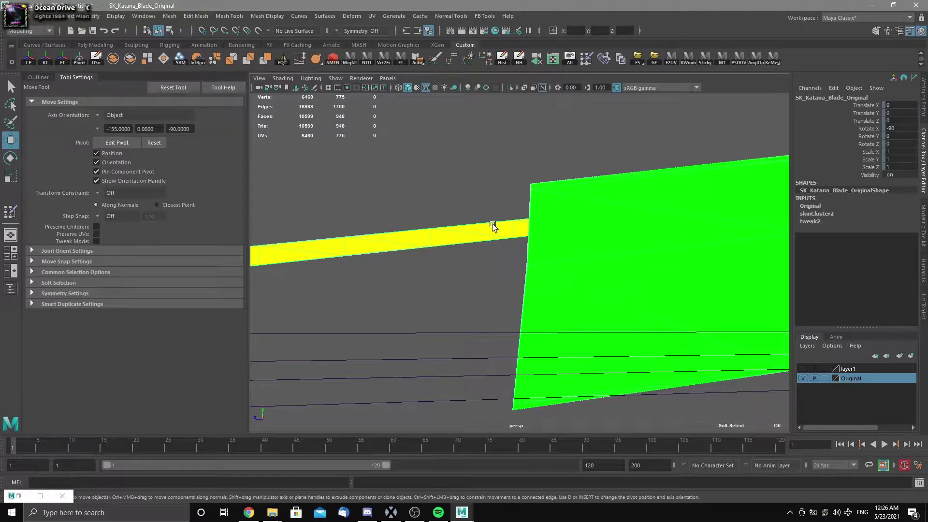
pyautogui.click(586, 60)
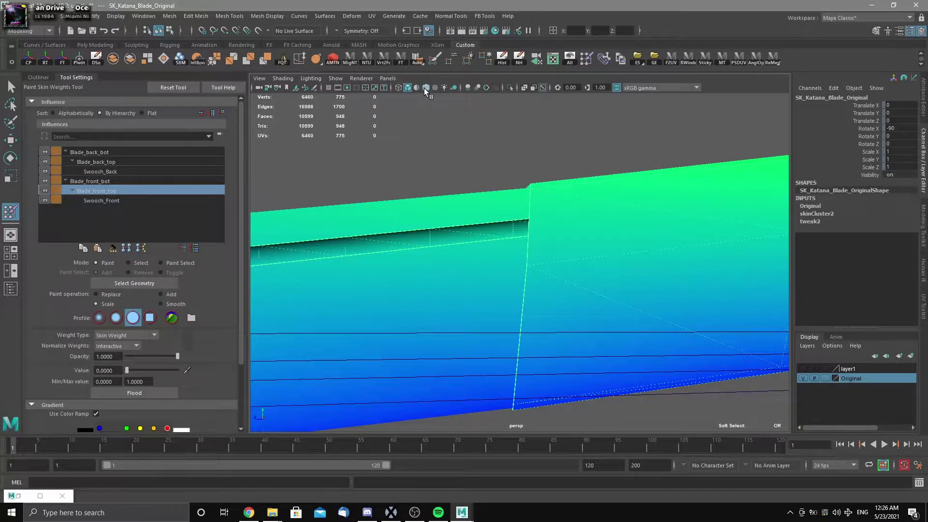
pyautogui.scroll(-3, 215, 290)
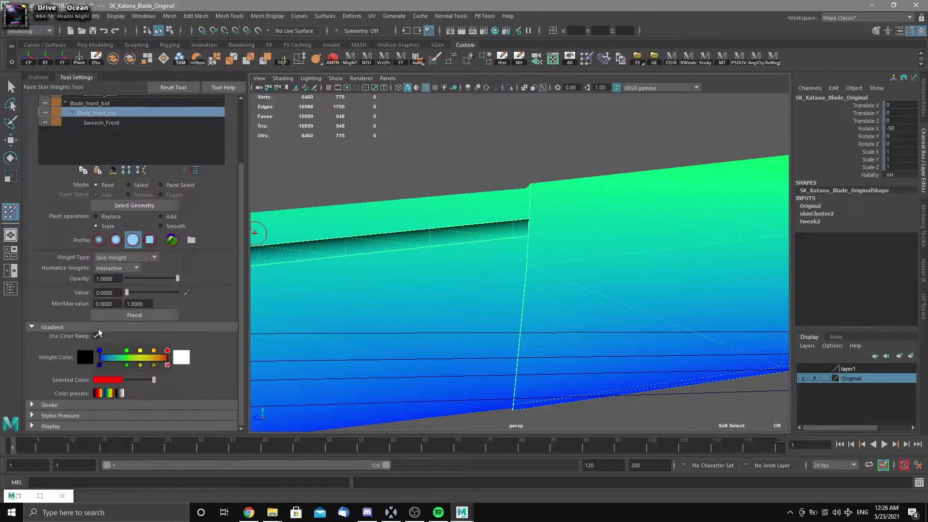
pyautogui.click(51, 426)
pyautogui.scroll(-4, 42, 349)
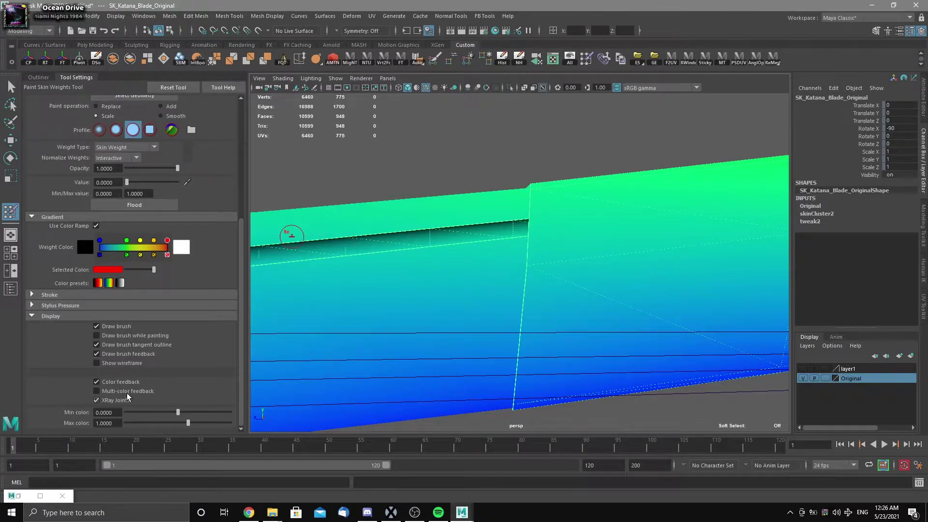
# - Orbit around the blade to inspect its weight colours from several sides, including the guard
pyautogui.press('w')
pyautogui.press('y')
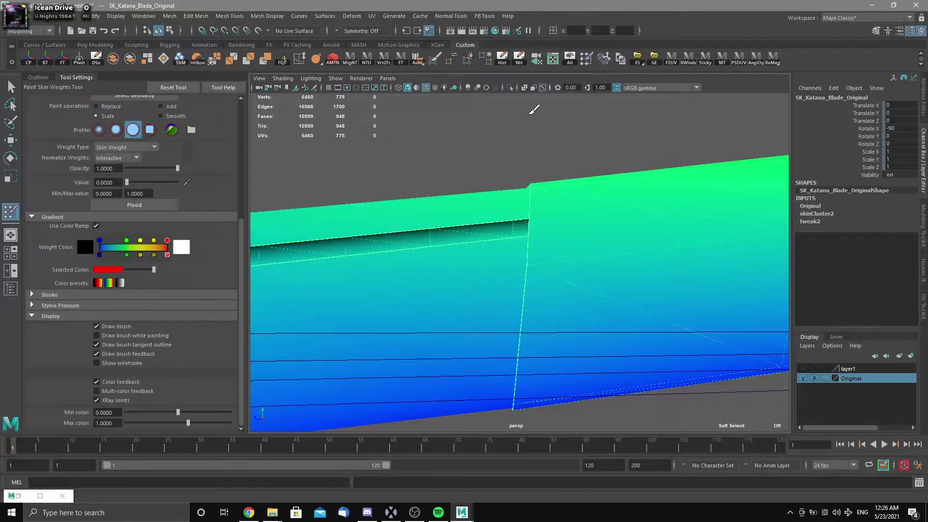
pyautogui.moveTo(483, 232)
pyautogui.keyDown('alt'); pyautogui.mouseDown()
pyautogui.moveTo(407, 244)
pyautogui.moveTo(428, 240)
pyautogui.moveTo(513, 259)
pyautogui.moveTo(363, 255)
pyautogui.mouseUp(); pyautogui.keyUp('alt')
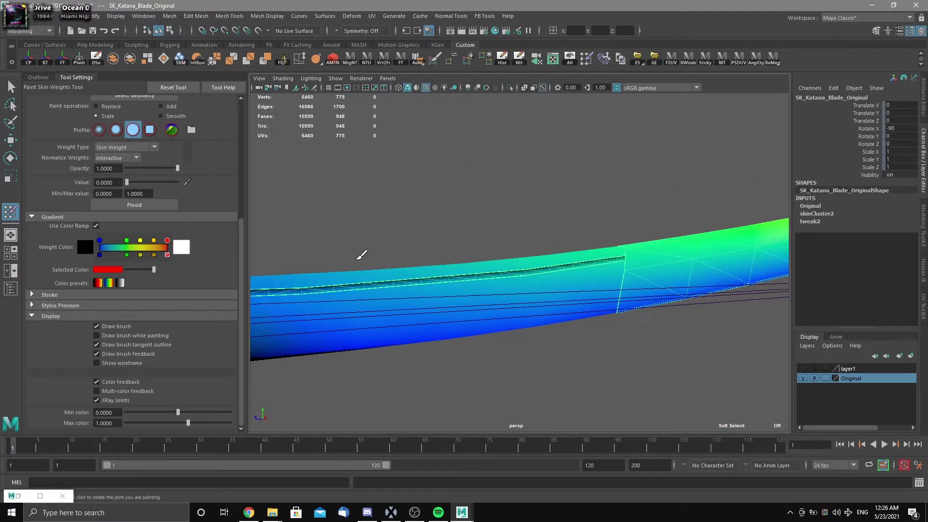
pyautogui.keyDown('alt'); pyautogui.moveTo(363, 254); pyautogui.dragTo(474, 241, button='middle'); pyautogui.keyUp('alt')
pyautogui.moveTo(474, 240)
pyautogui.keyDown('alt'); pyautogui.mouseDown()
pyautogui.moveTo(425, 215)
pyautogui.moveTo(572, 201)
pyautogui.moveTo(416, 219)
pyautogui.mouseUp(); pyautogui.keyUp('alt')
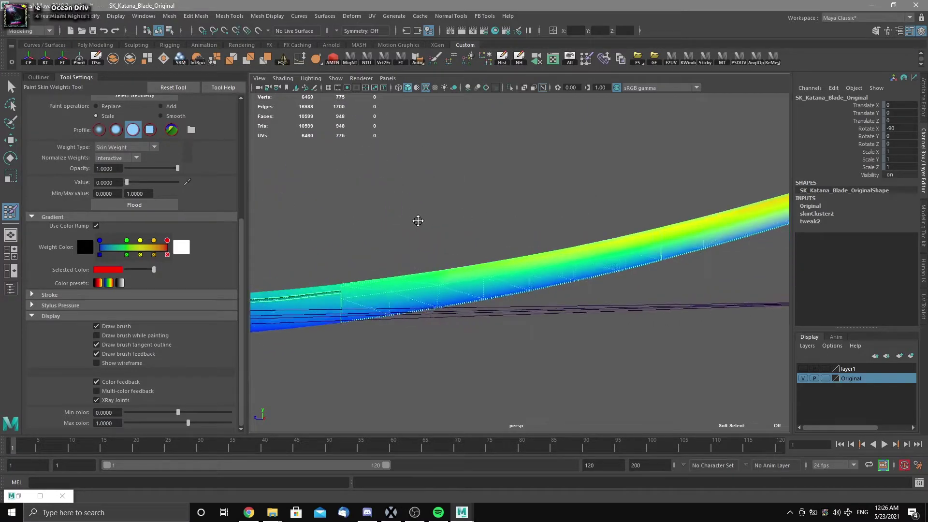
pyautogui.keyDown('alt'); pyautogui.moveTo(416, 220); pyautogui.dragTo(249, 251, button='middle'); pyautogui.keyUp('alt')
pyautogui.keyDown('alt'); pyautogui.moveTo(249, 251); pyautogui.dragTo(602, 182); pyautogui.keyUp('alt')
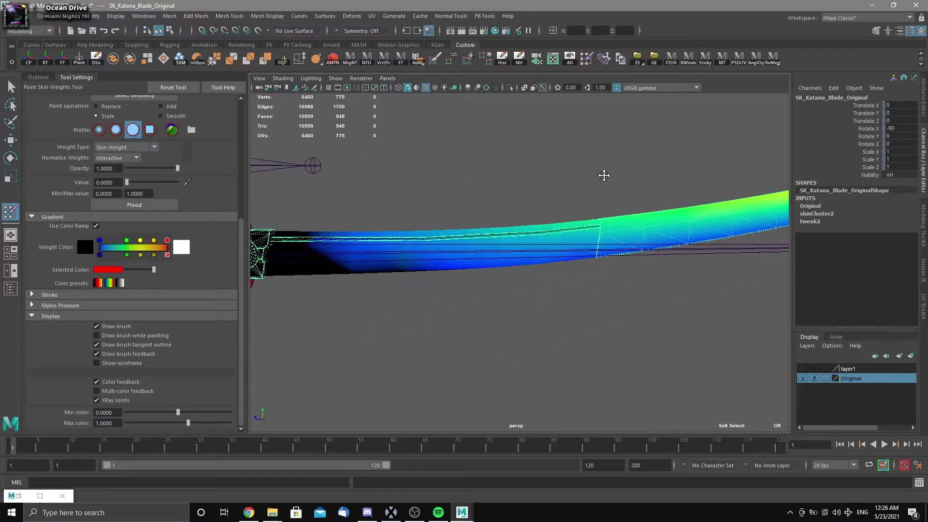
# - Show Blade_back_bot's weights and orbit out to view the whole katana
pyautogui.click(39, 78)
pyautogui.click(76, 77)
pyautogui.scroll(5, 90, 157)
pyautogui.click(105, 153)
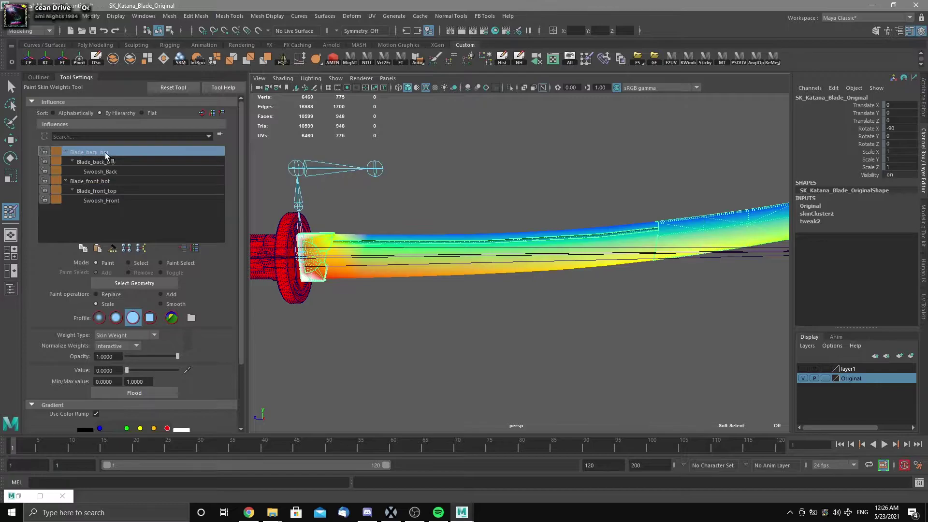
pyautogui.keyDown('alt'); pyautogui.moveTo(444, 189); pyautogui.dragTo(259, 203, button='middle'); pyautogui.keyUp('alt')
pyautogui.keyDown('alt'); pyautogui.moveTo(259, 203); pyautogui.dragTo(332, 232); pyautogui.keyUp('alt')
pyautogui.keyDown('alt'); pyautogui.moveTo(332, 232); pyautogui.dragTo(570, 144, button='middle'); pyautogui.keyUp('alt')
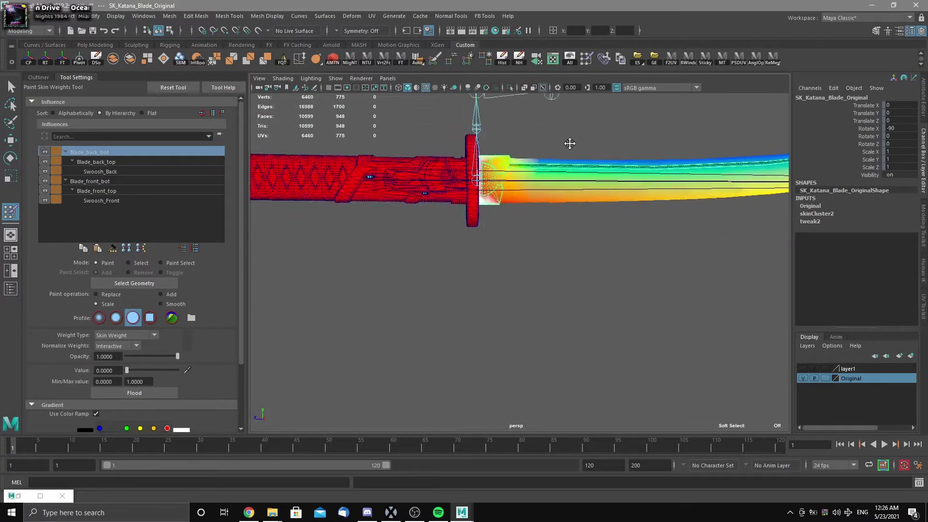
pyautogui.keyDown('alt'); pyautogui.moveTo(570, 144); pyautogui.dragTo(429, 156, button='right'); pyautogui.keyUp('alt')
# - Cycle through Blade_back_top, Blade_front_top, Swoosh_Front, Blade_front_bot, Swoosh_Back, ending on Blade_back_bot
pyautogui.click(106, 164)
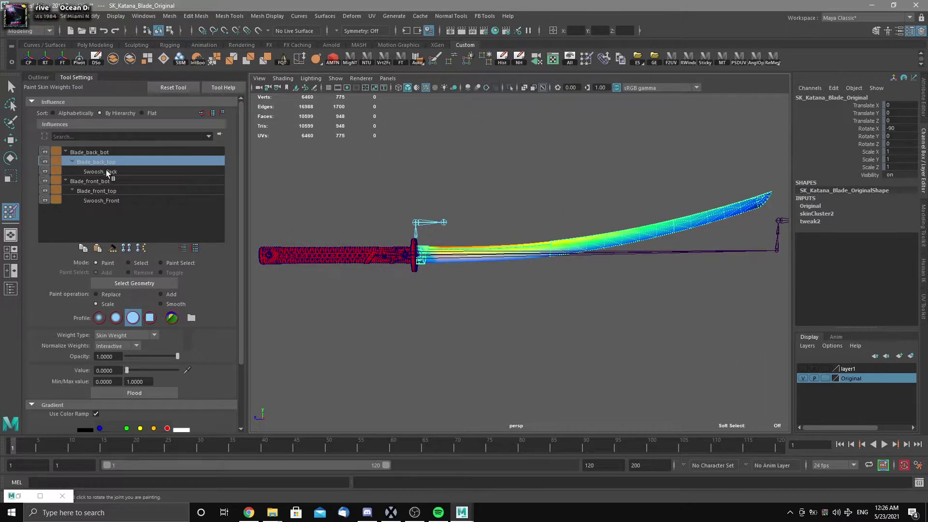
pyautogui.click(98, 181)
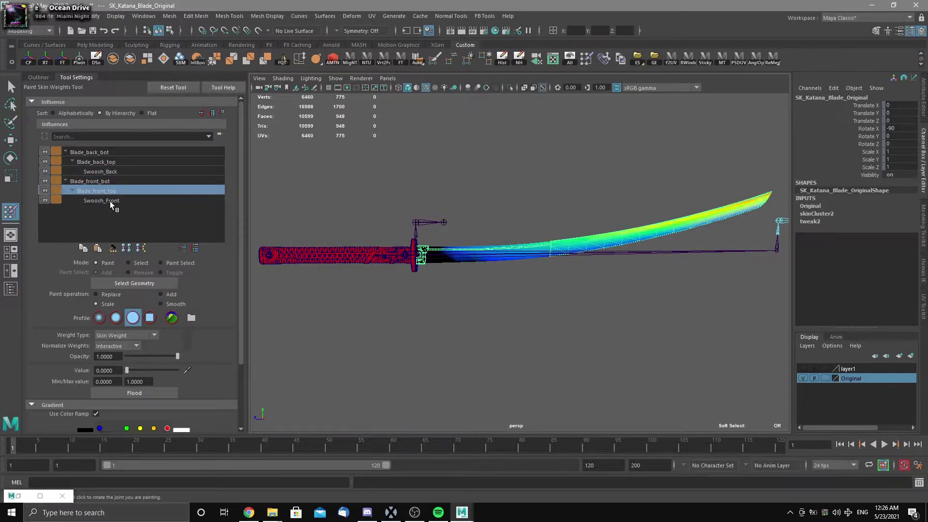
pyautogui.click(109, 201)
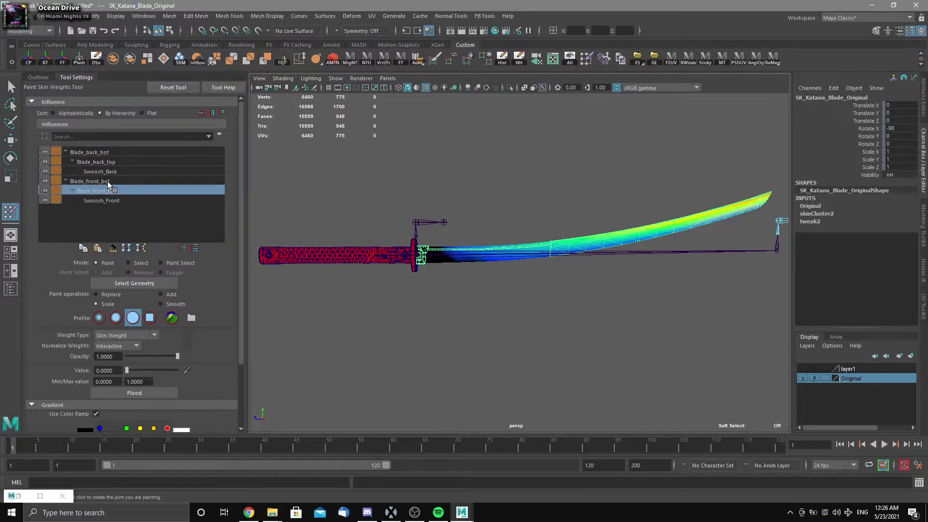
pyautogui.click(105, 181)
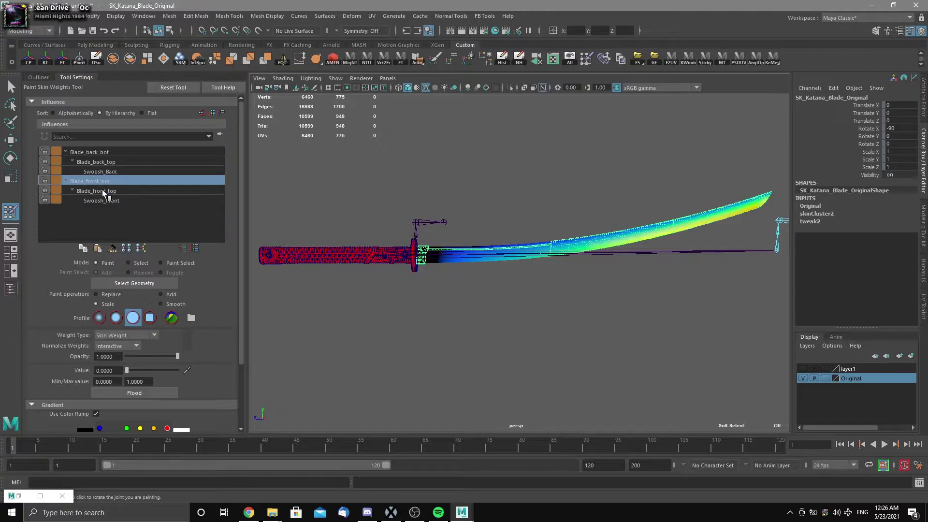
pyautogui.click(109, 171)
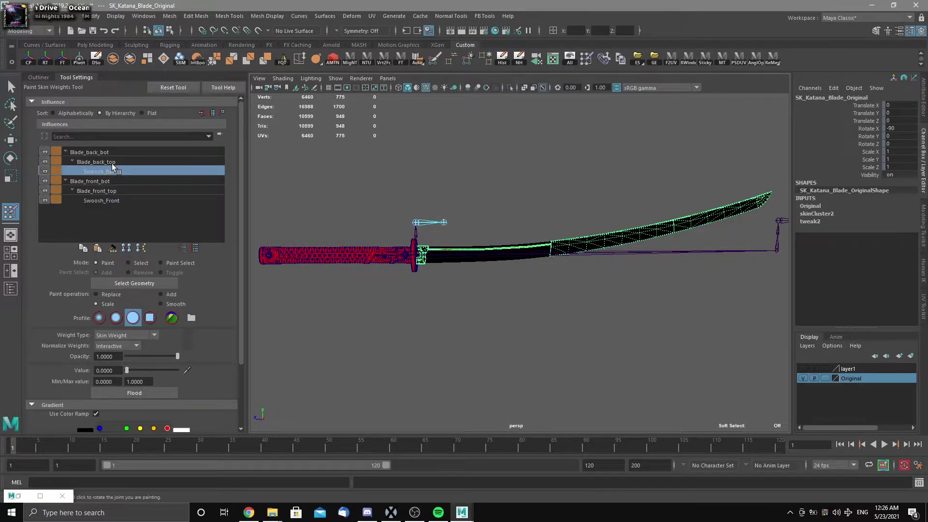
pyautogui.click(109, 160)
pyautogui.click(100, 151)
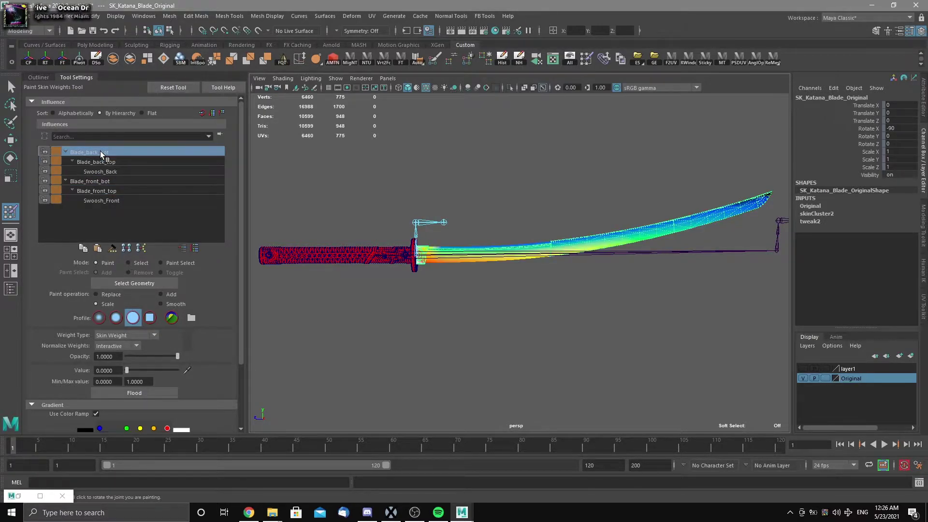
# - Leave weight painting and hide the original handle mesh
pyautogui.press('w')
pyautogui.scroll(3, 390, 247)
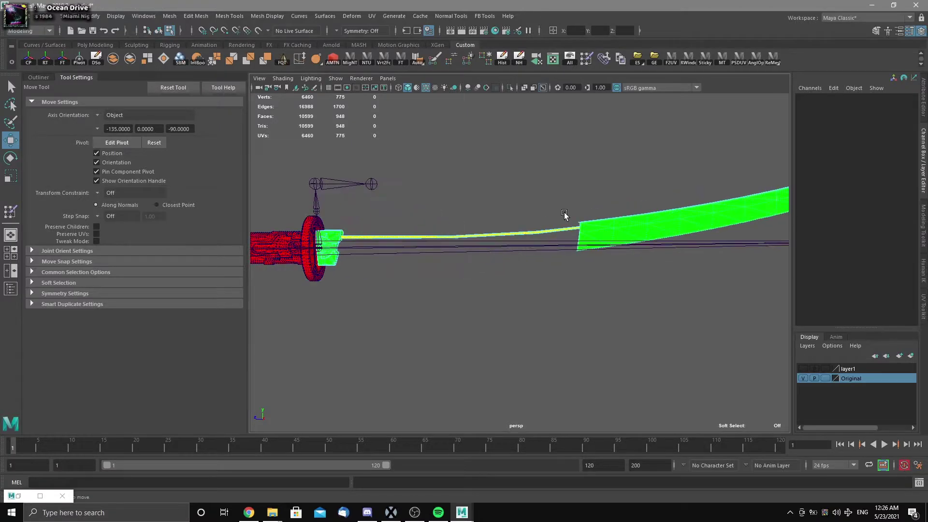
pyautogui.click(586, 213)
pyautogui.scroll(2, 587, 205)
pyautogui.click(586, 205)
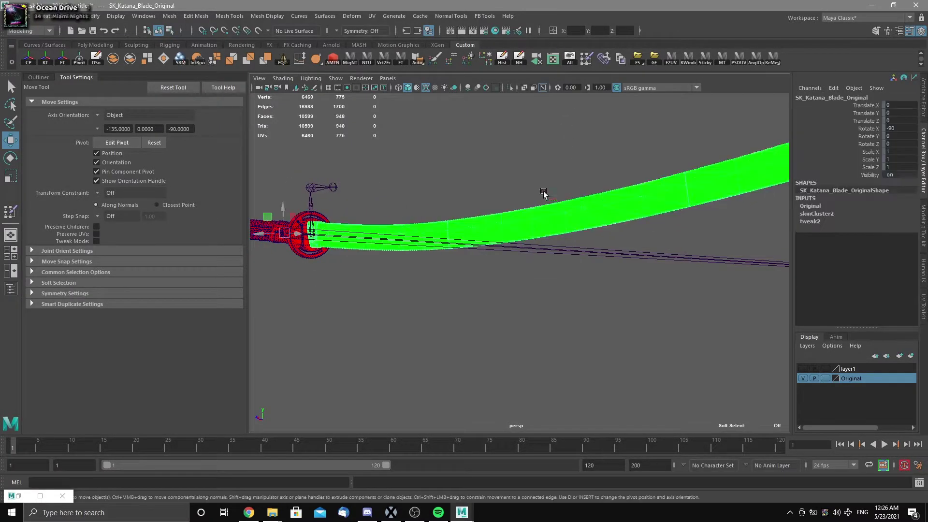
pyautogui.keyDown('alt'); pyautogui.moveTo(544, 197); pyautogui.dragTo(532, 195); pyautogui.keyUp('alt')
pyautogui.hotkey('ctrl', 'h')
pyautogui.click(335, 276)
pyautogui.hotkey('ctrl', 'h')
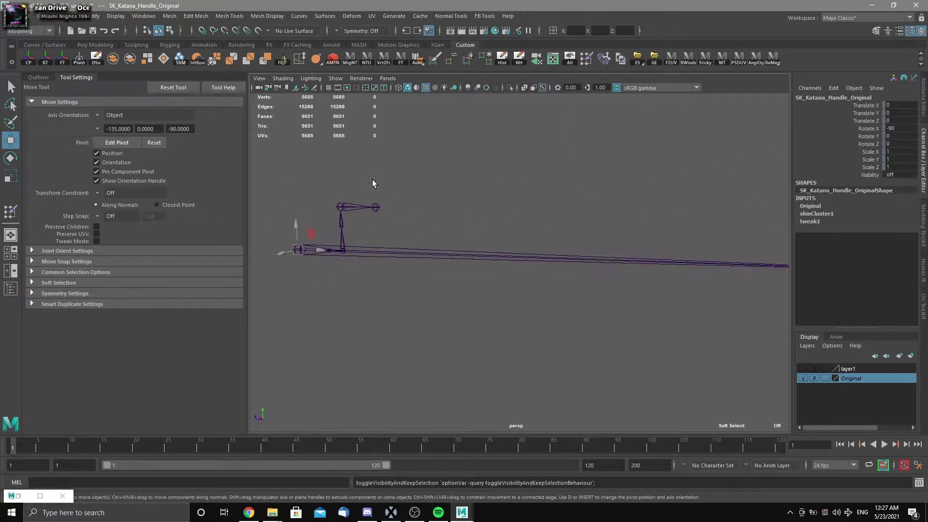
pyautogui.keyDown('alt'); pyautogui.moveTo(338, 275); pyautogui.dragTo(355, 271); pyautogui.keyUp('alt')
# - Make layer1 visible and check its SK_Katana_Blade1 and SK_Katana_Handle meshes
pyautogui.click(802, 376)
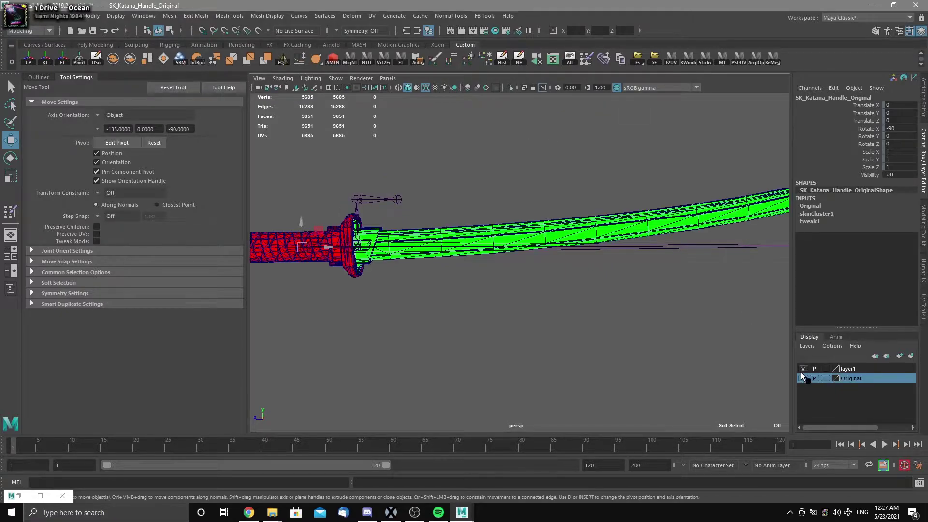
pyautogui.keyDown('alt'); pyautogui.moveTo(415, 175); pyautogui.dragTo(503, 232, button='right'); pyautogui.keyUp('alt')
pyautogui.click(565, 209)
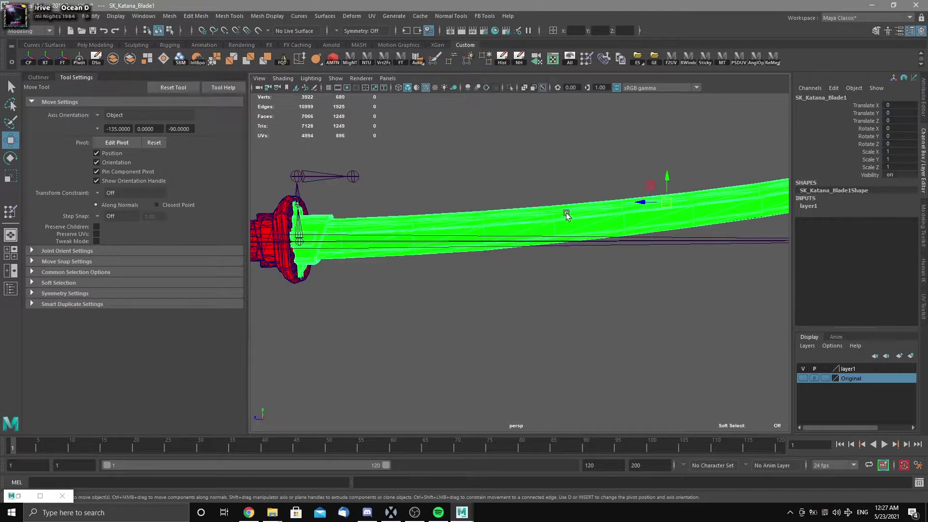
pyautogui.keyDown('alt'); pyautogui.moveTo(565, 209); pyautogui.dragTo(481, 186, button='right'); pyautogui.keyUp('alt')
pyautogui.click(341, 247)
pyautogui.keyDown('alt'); pyautogui.moveTo(341, 248); pyautogui.dragTo(406, 241, button='right'); pyautogui.keyUp('alt')
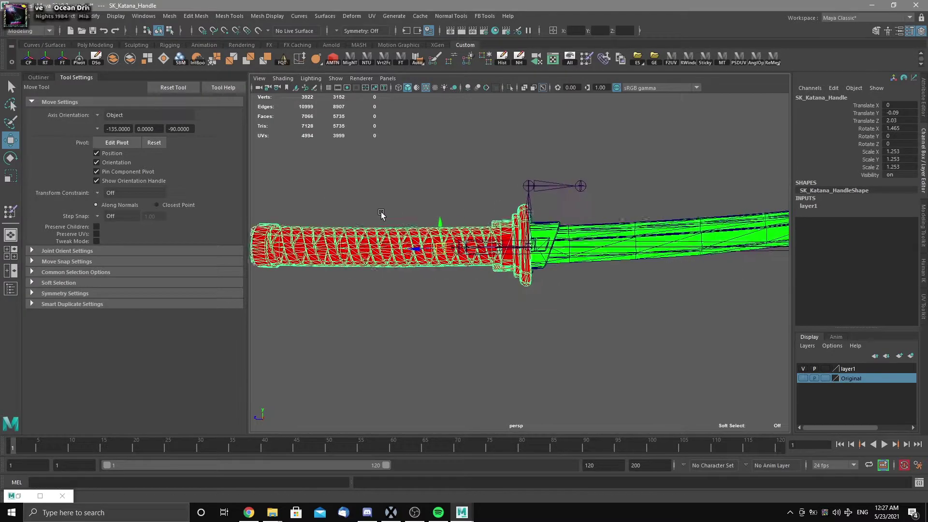
# - Select the Handle joint in the Outliner and switch to the Rigging menu set
pyautogui.click(45, 77)
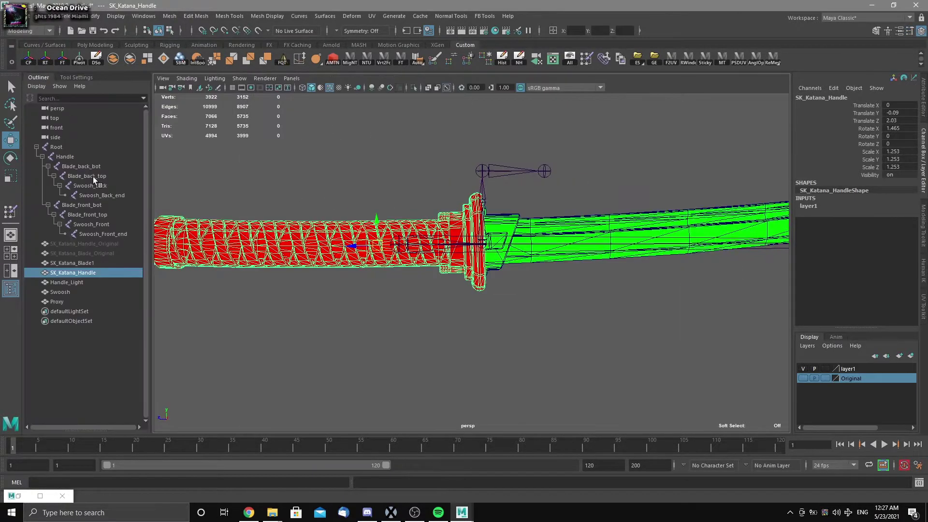
pyautogui.click(65, 157)
pyautogui.click(169, 16)
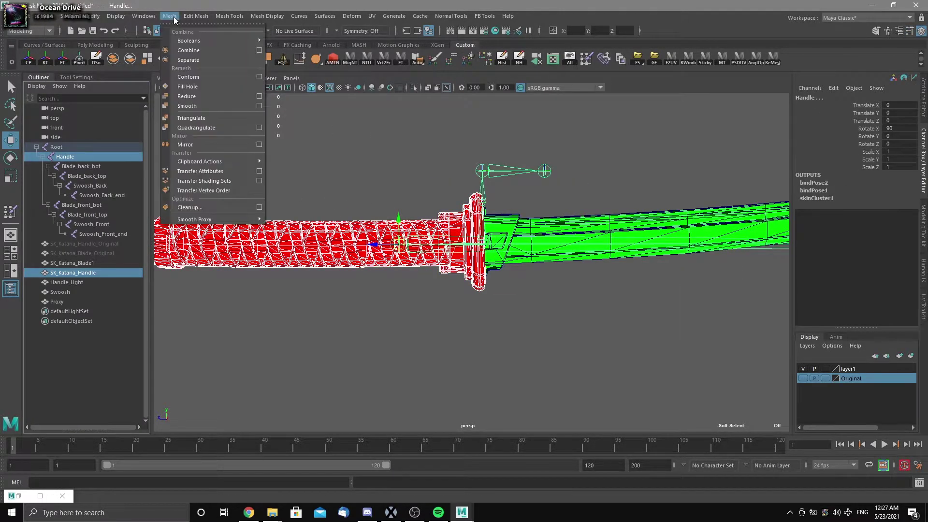
pyautogui.click(230, 16)
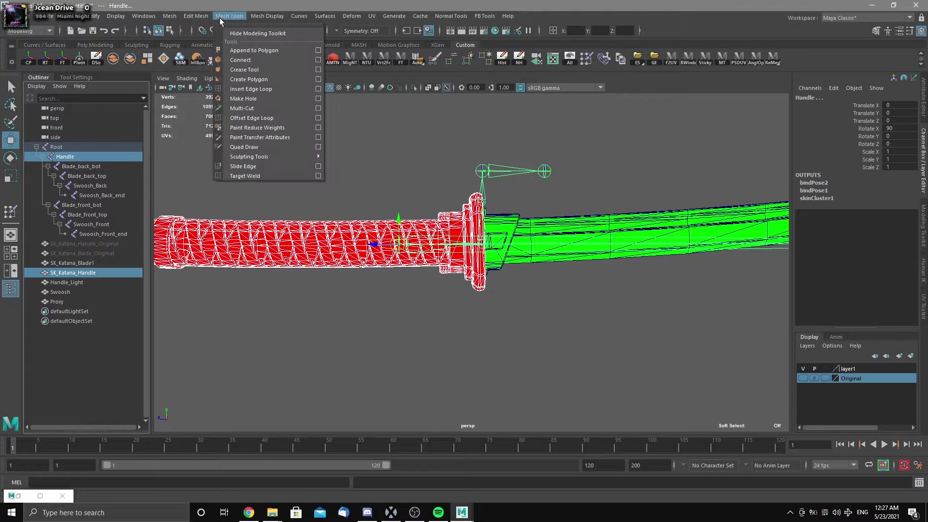
pyautogui.click(29, 31)
pyautogui.click(31, 52)
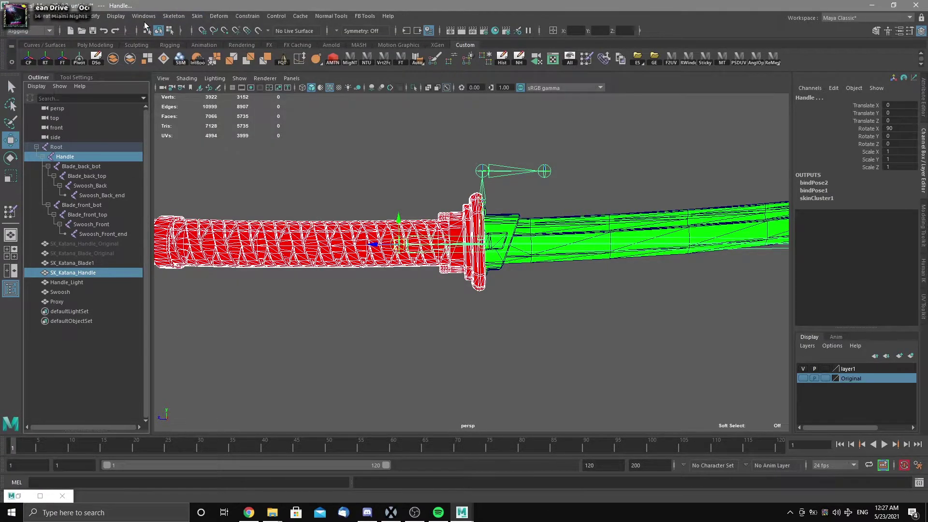
pyautogui.click(196, 16)
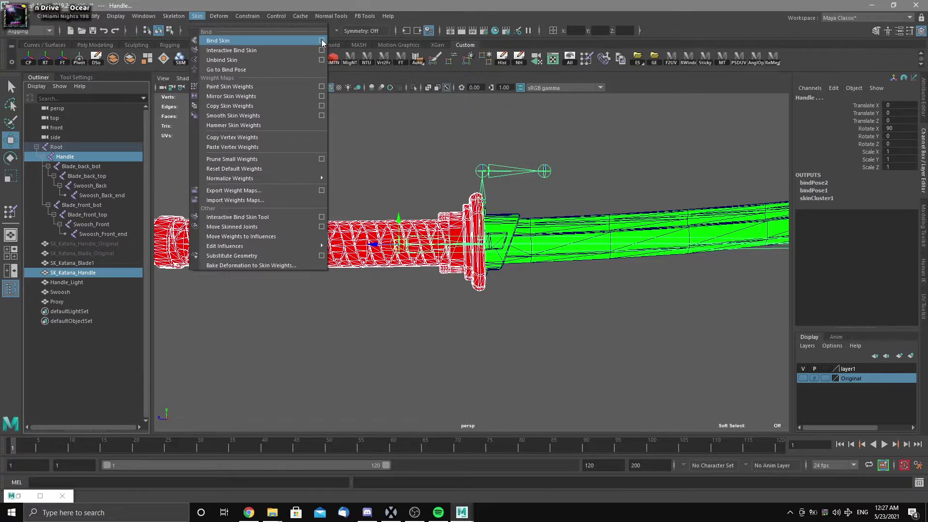
# - Set Bind Skin to bind to Selected joints, close the options, and select Handle_Light
pyautogui.click(321, 41)
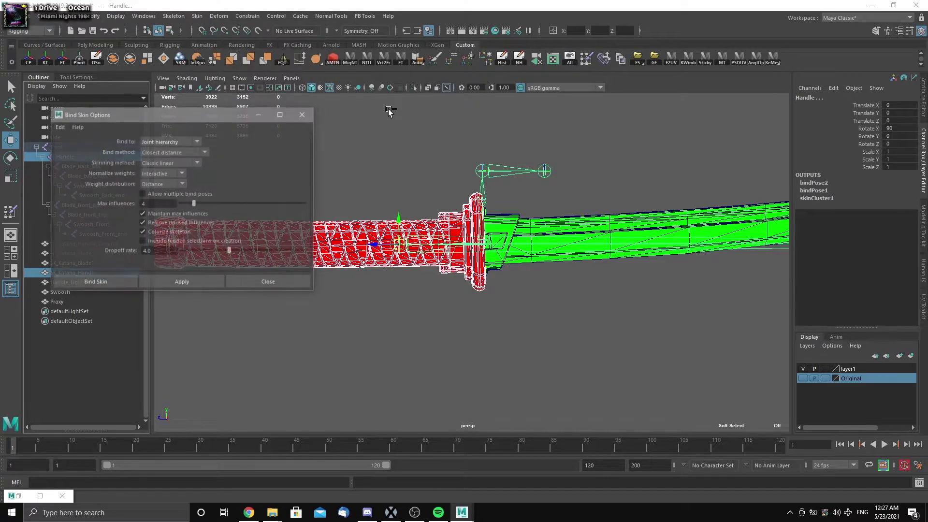
pyautogui.click(197, 142)
pyautogui.moveTo(173, 117); pyautogui.dragTo(214, 109)
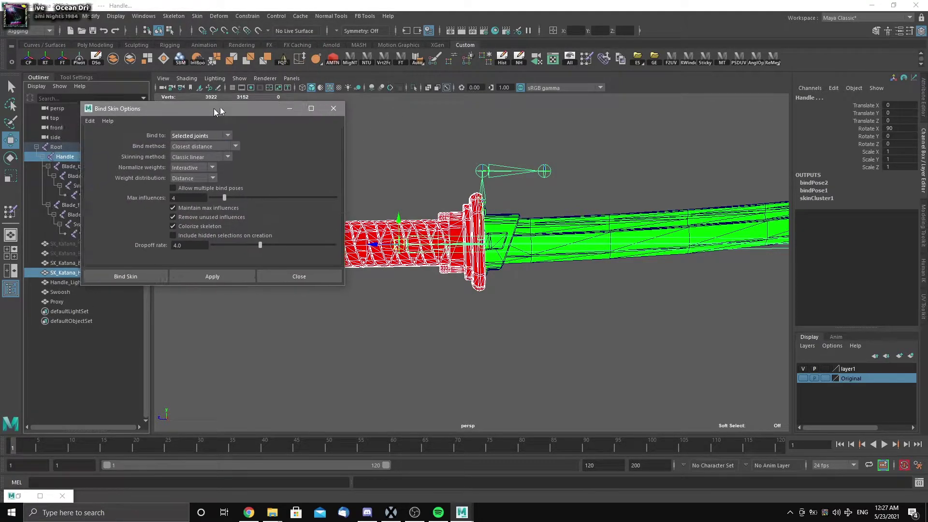
pyautogui.click(301, 274)
pyautogui.click(71, 283)
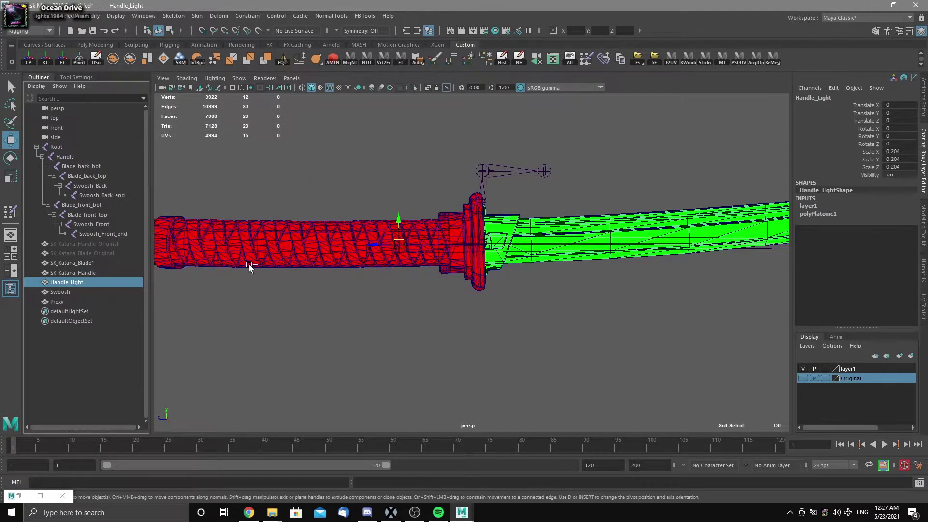
# - Combine Handle_Light with the handle, delete history, and rename the result SK_Katana_Handle
pyautogui.scroll(2, 257, 238)
pyautogui.keyDown('alt'); pyautogui.moveTo(258, 239); pyautogui.dragTo(311, 244); pyautogui.keyUp('alt')
pyautogui.click(87, 274)
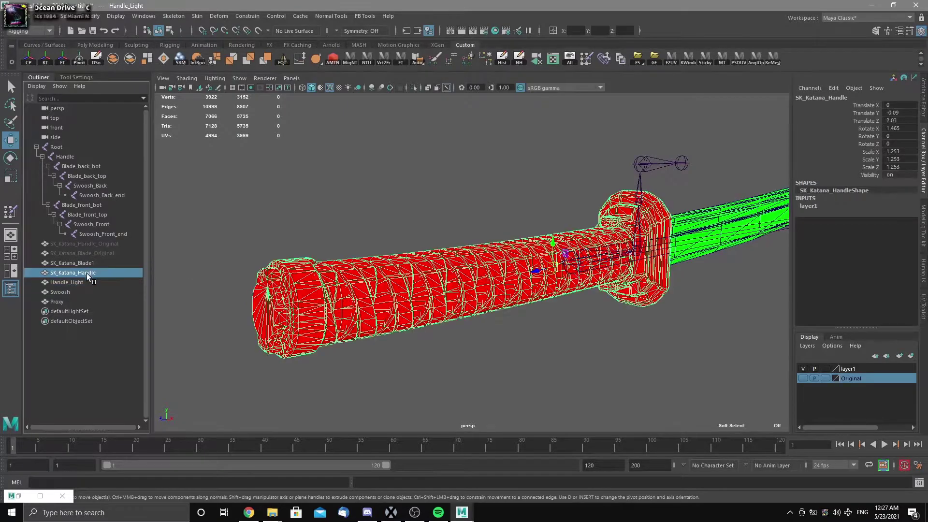
pyautogui.click(85, 263)
pyautogui.click(81, 271)
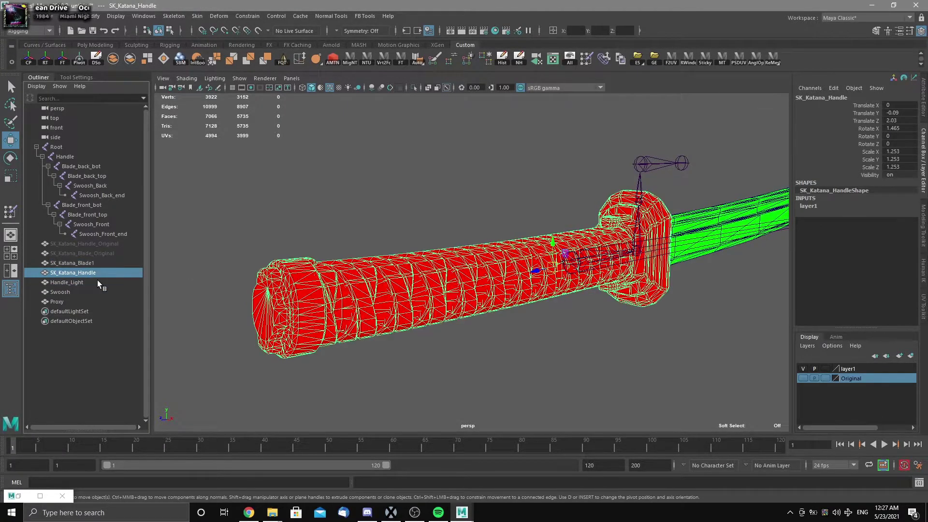
pyautogui.keyDown('ctrl'); pyautogui.click(76, 284); pyautogui.keyUp('ctrl')
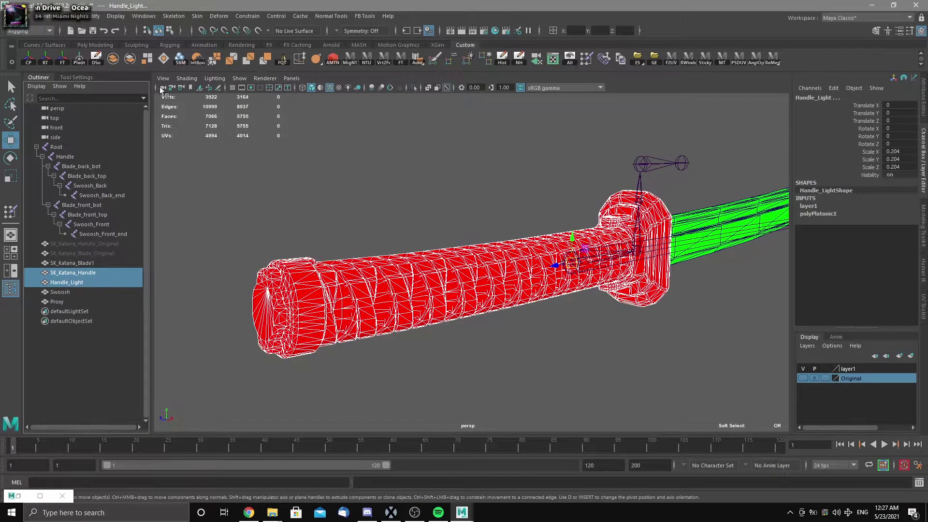
pyautogui.click(113, 59)
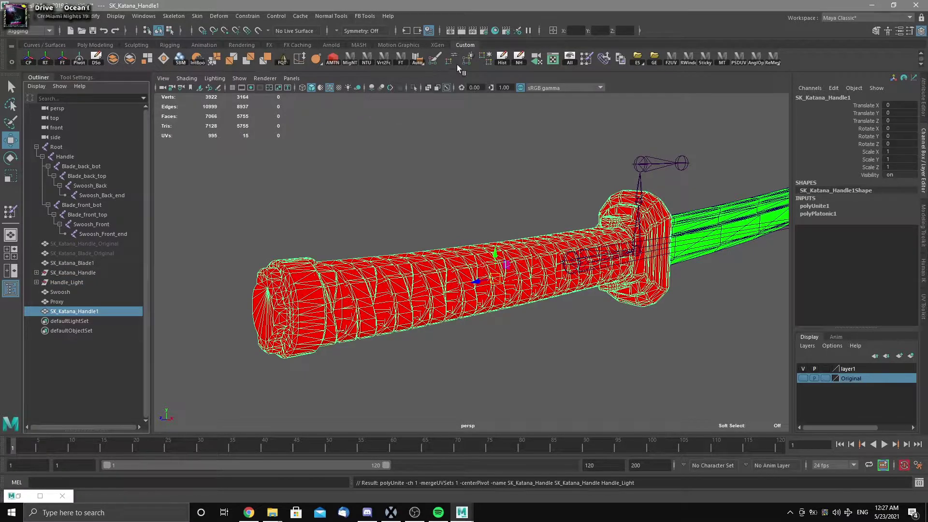
pyautogui.click(502, 58)
pyautogui.doubleClick(105, 292)
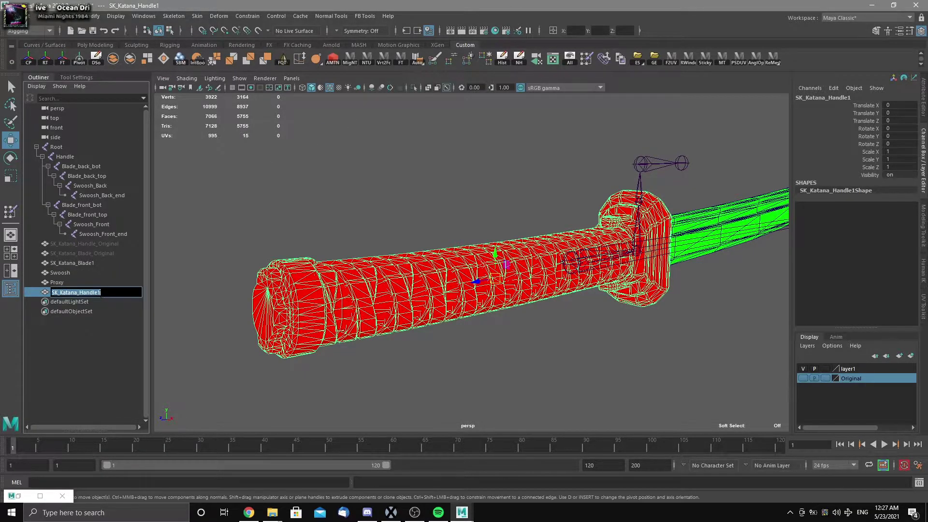
pyautogui.press('BackSpace')
pyautogui.press('Return')
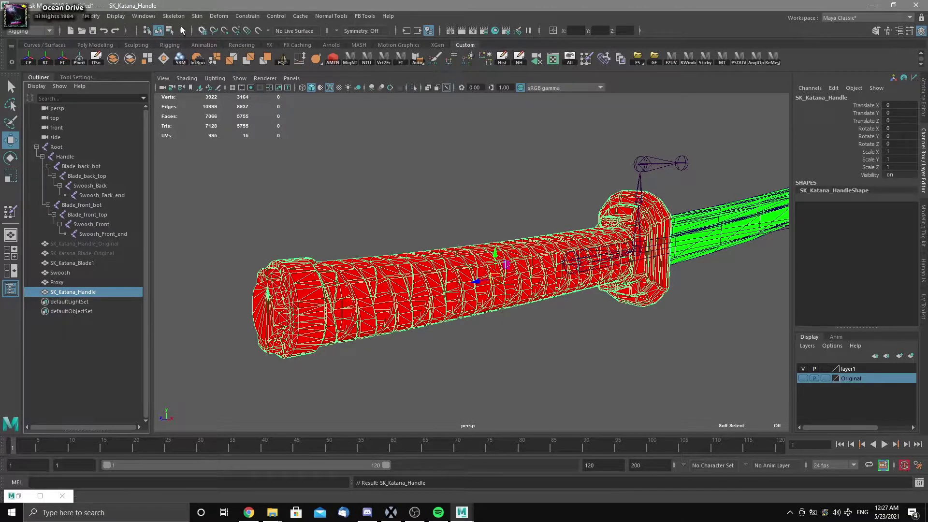
# - Bind SK_Katana_Handle to the Handle joint with Bind to: Selected joints
pyautogui.keyDown('ctrl'); pyautogui.click(69, 157); pyautogui.keyUp('ctrl')
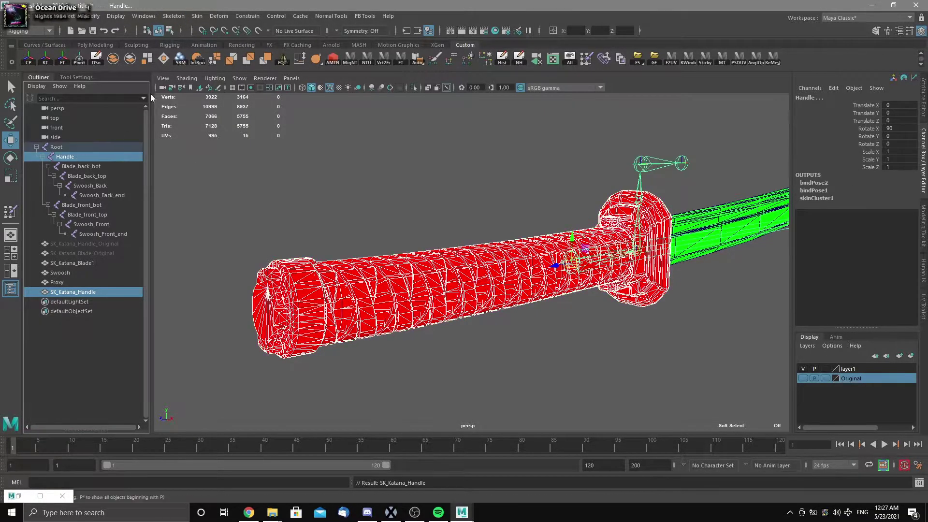
pyautogui.click(197, 16)
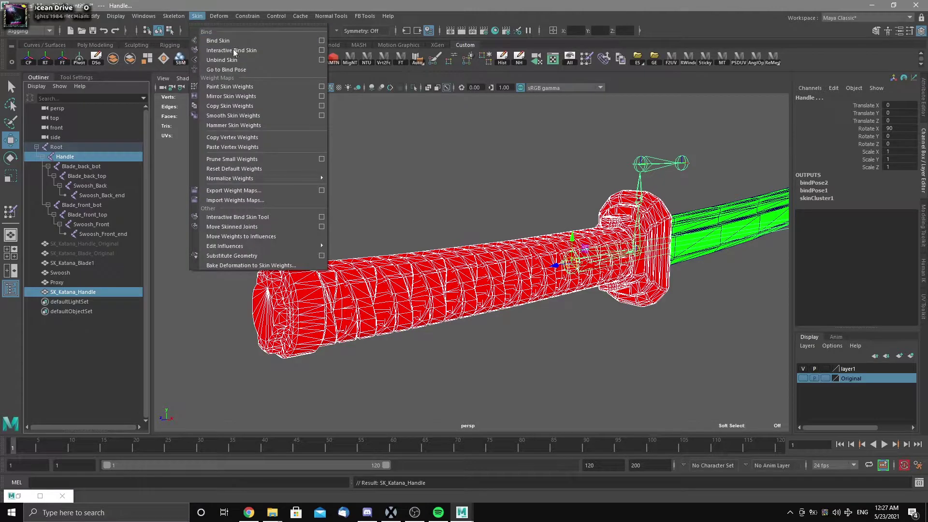
pyautogui.click(322, 41)
pyautogui.click(233, 132)
pyautogui.click(203, 148)
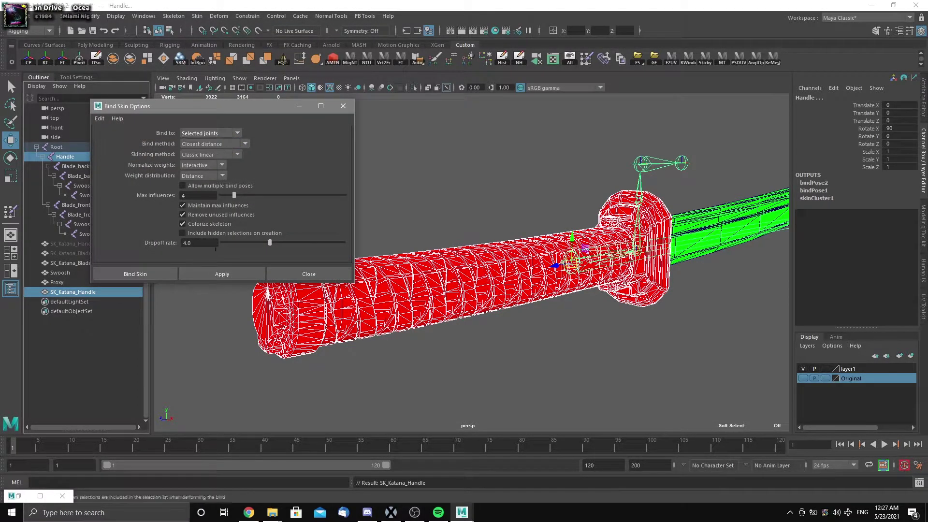
pyautogui.click(214, 274)
pyautogui.click(309, 274)
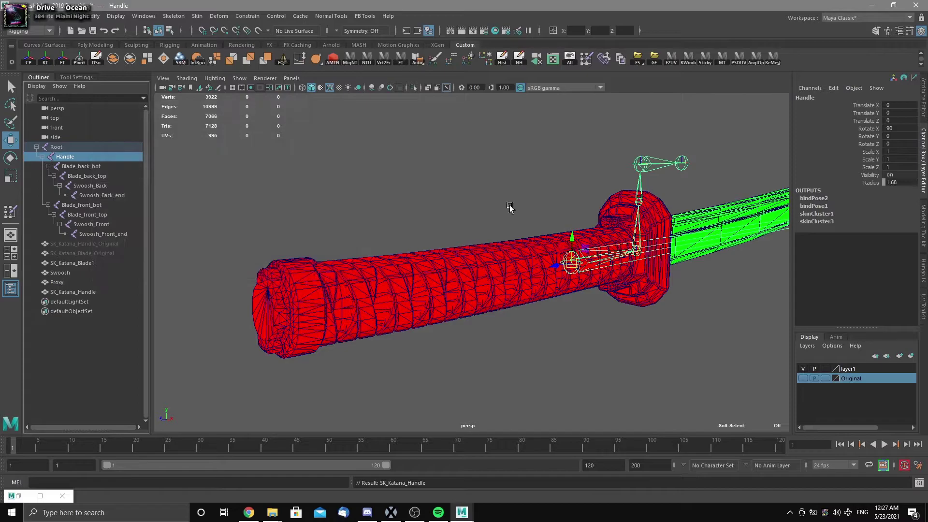
# - Inspect the bound handle, hide it briefly, then unhide all hidden objects
pyautogui.click(587, 59)
pyautogui.press('w')
pyautogui.click(341, 306)
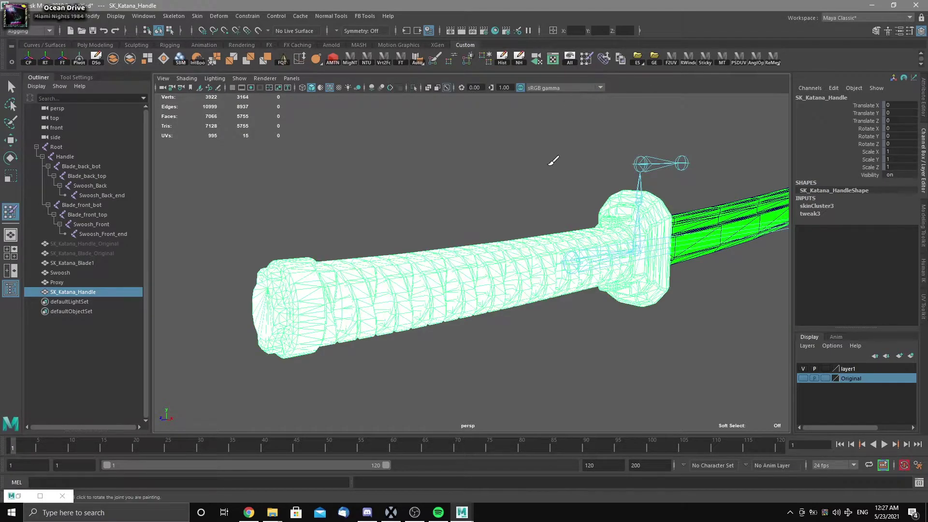
pyautogui.keyDown('alt'); pyautogui.moveTo(553, 159); pyautogui.dragTo(399, 200); pyautogui.keyUp('alt')
pyautogui.click(399, 200)
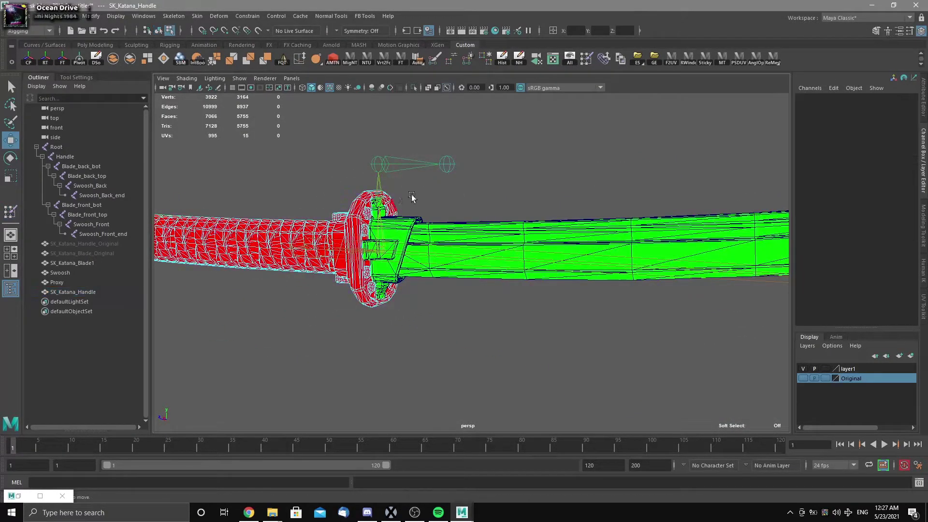
pyautogui.click(343, 149)
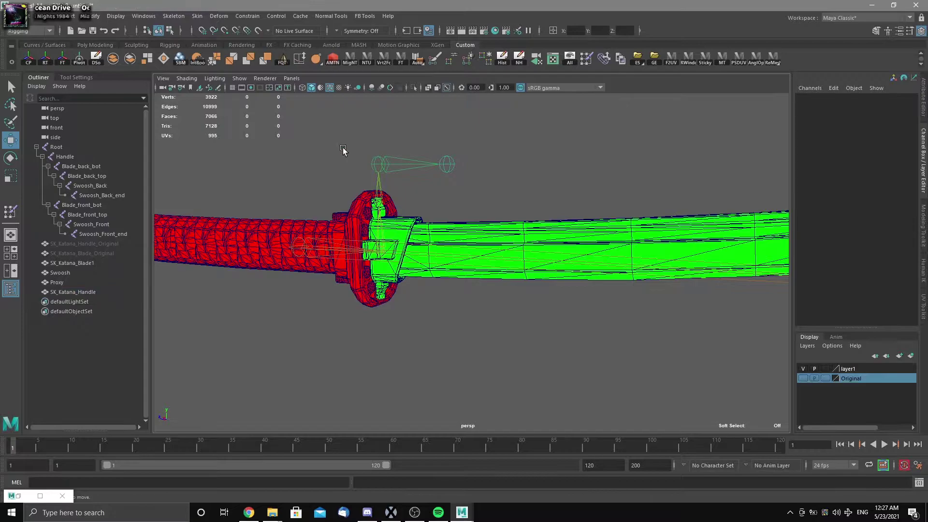
pyautogui.moveTo(343, 149)
pyautogui.keyDown('alt'); pyautogui.mouseDown()
pyautogui.moveTo(338, 248)
pyautogui.moveTo(330, 233)
pyautogui.mouseUp(); pyautogui.keyUp('alt')
pyautogui.click(300, 244)
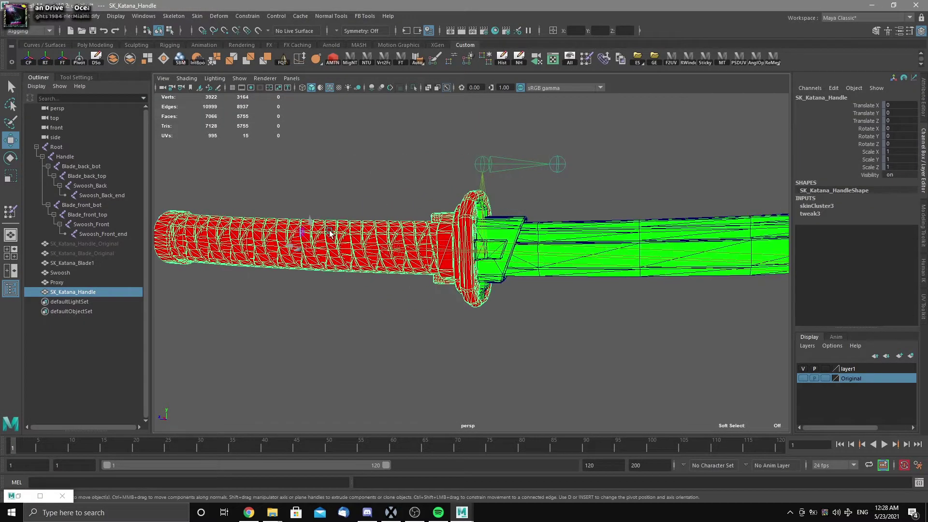
pyautogui.hotkey('ctrl', 'h')
pyautogui.click(381, 189)
pyautogui.moveTo(380, 189)
pyautogui.keyDown('alt'); pyautogui.mouseDown()
pyautogui.moveTo(362, 195)
pyautogui.moveTo(546, 98)
pyautogui.mouseUp(); pyautogui.keyUp('alt')
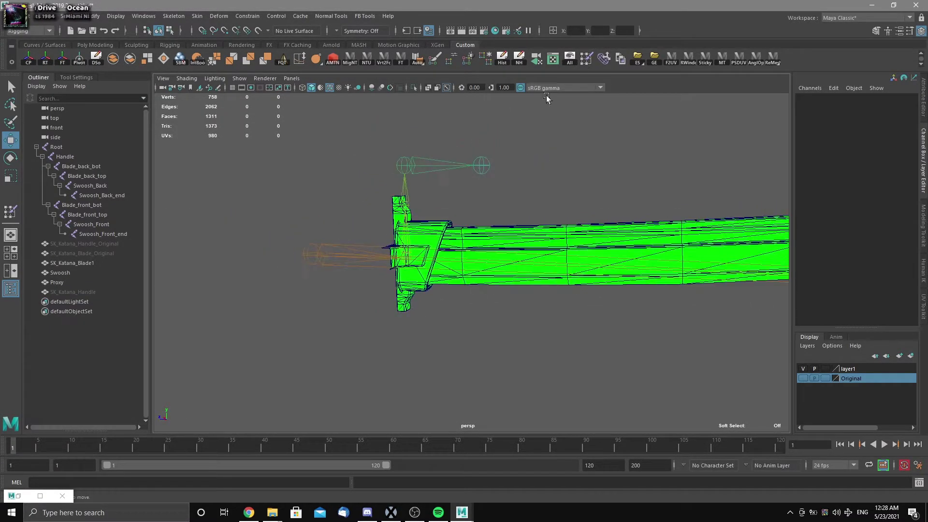
pyautogui.click(570, 64)
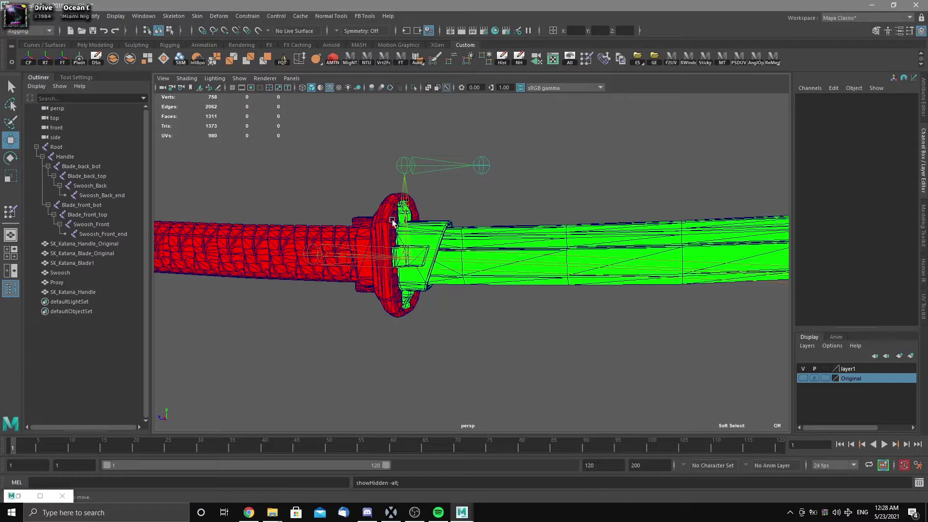
# - Select the Proxy mesh and briefly isolate it to check it in the view
pyautogui.click(64, 285)
pyautogui.scroll(-3, 416, 239)
pyautogui.scroll(3, 417, 239)
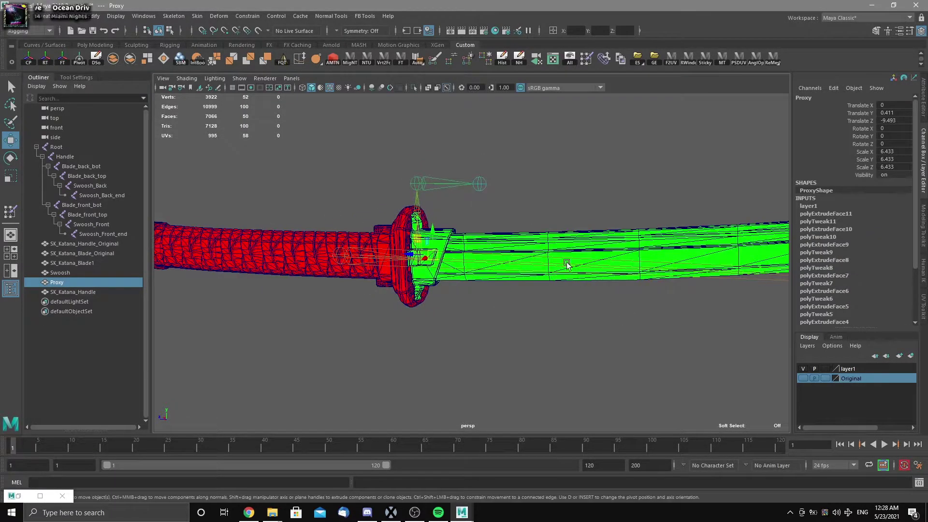
pyautogui.keyDown('alt'); pyautogui.moveTo(512, 208); pyautogui.dragTo(489, 98); pyautogui.keyUp('alt')
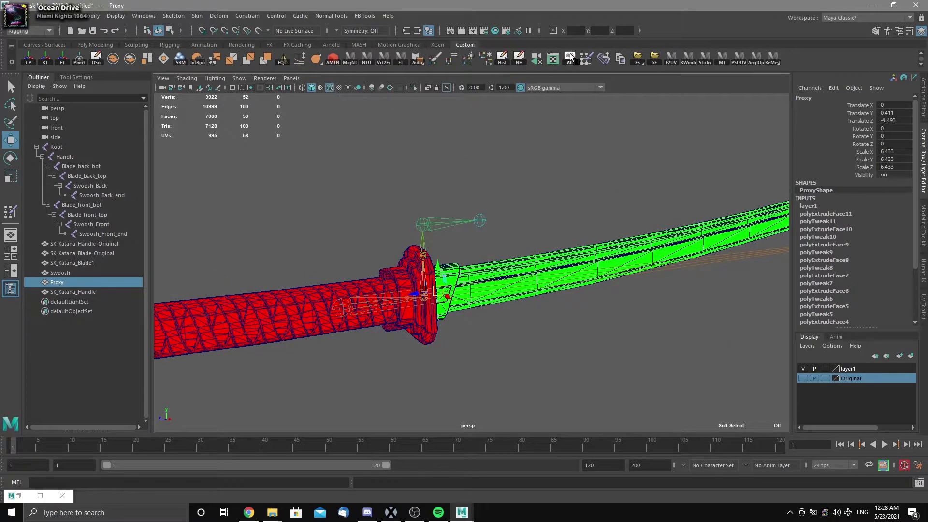
pyautogui.click(412, 89)
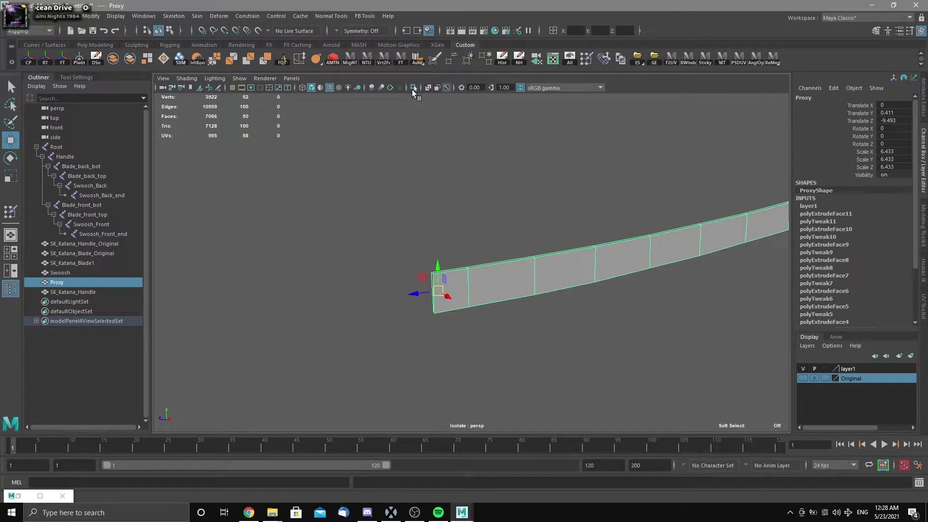
pyautogui.click(412, 89)
pyautogui.keyDown('alt'); pyautogui.moveTo(445, 118); pyautogui.dragTo(488, 200); pyautogui.keyUp('alt')
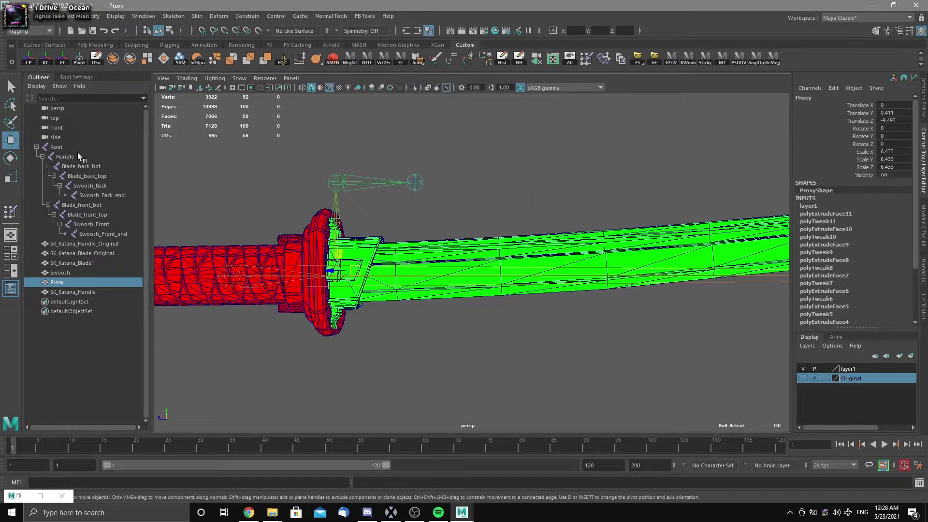
# - Bind Proxy to the Blade_back, Blade_front_bot, Blade_front_top, Swoosh_Front and Swoosh_Back joints
pyautogui.keyDown('ctrl'); pyautogui.click(93, 175); pyautogui.keyUp('ctrl')
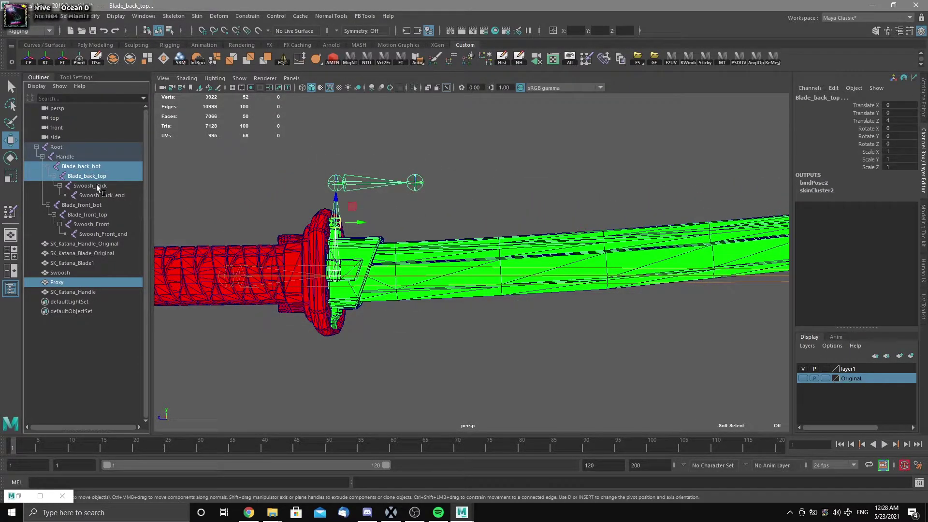
pyautogui.keyDown('ctrl'); pyautogui.click(81, 205); pyautogui.keyUp('ctrl')
pyautogui.keyDown('ctrl'); pyautogui.click(84, 215); pyautogui.keyUp('ctrl')
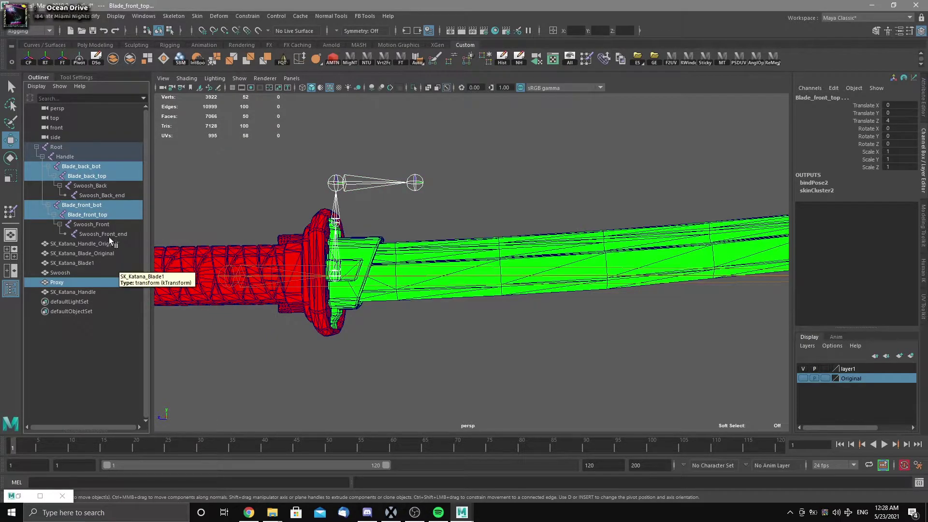
pyautogui.keyDown('ctrl'); pyautogui.click(95, 225); pyautogui.keyUp('ctrl')
pyautogui.keyDown('ctrl'); pyautogui.click(101, 186); pyautogui.keyUp('ctrl')
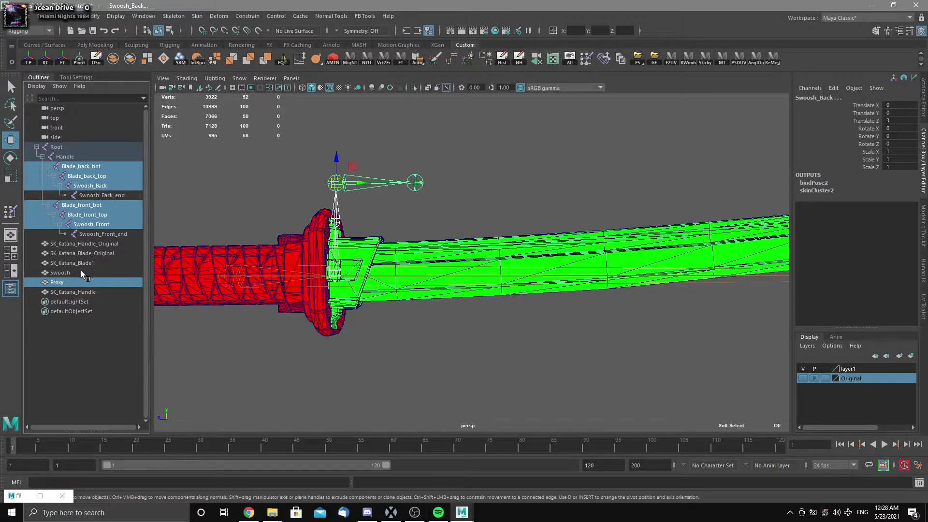
pyautogui.click(197, 16)
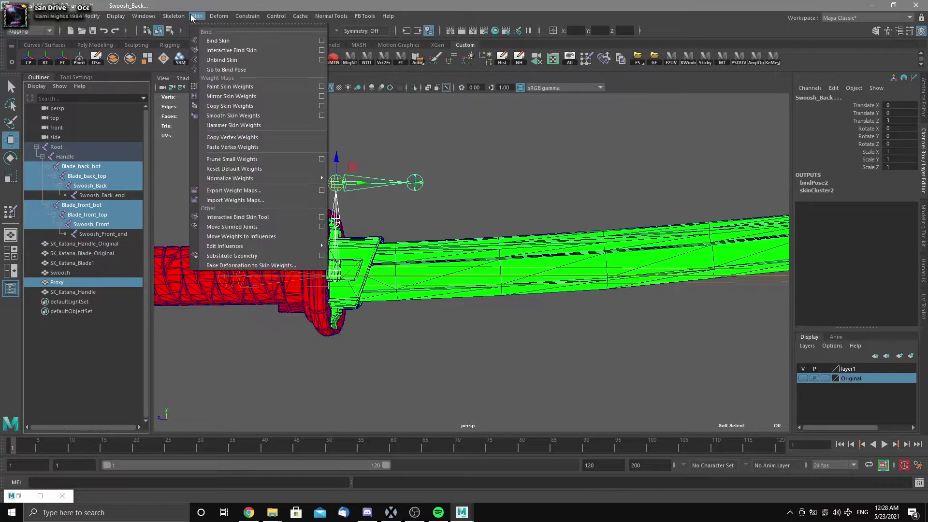
pyautogui.click(230, 41)
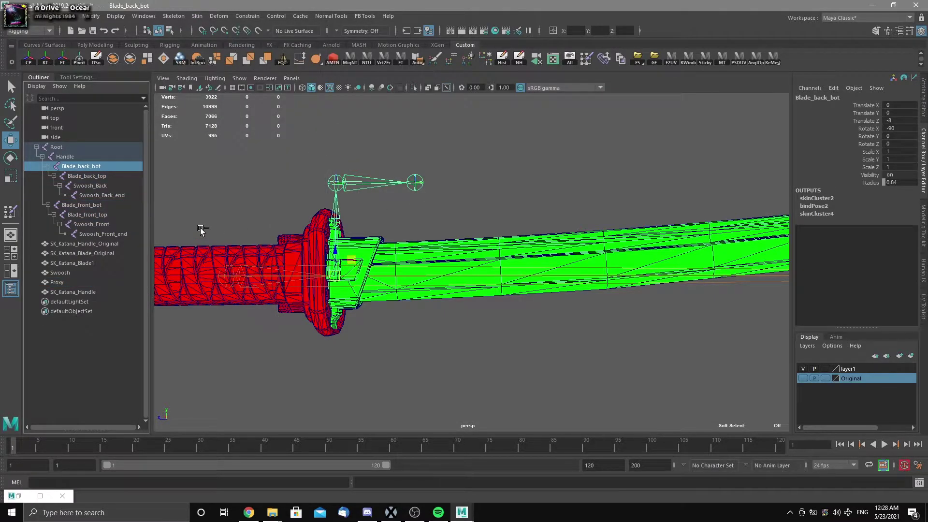
# - Isolate the blade proxy and bring up the Paint Skin Weights tool settings
pyautogui.click(63, 282)
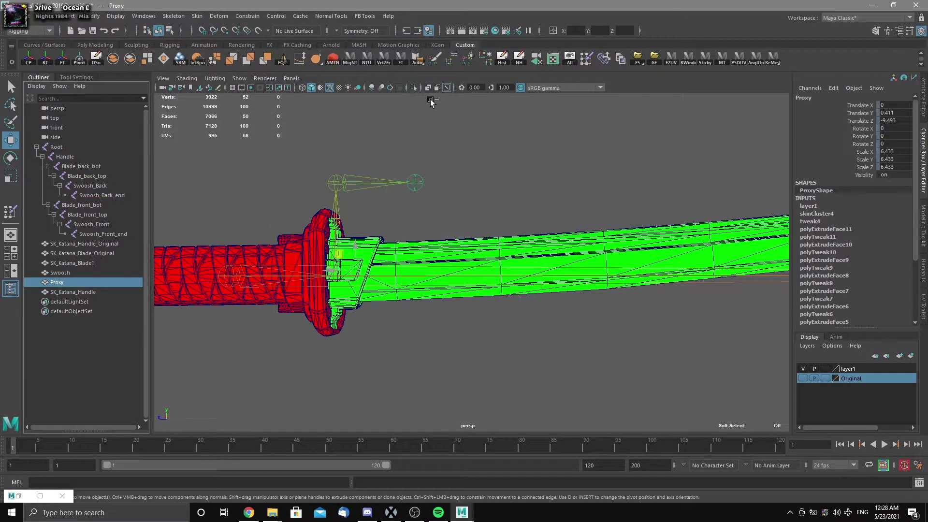
pyautogui.click(413, 88)
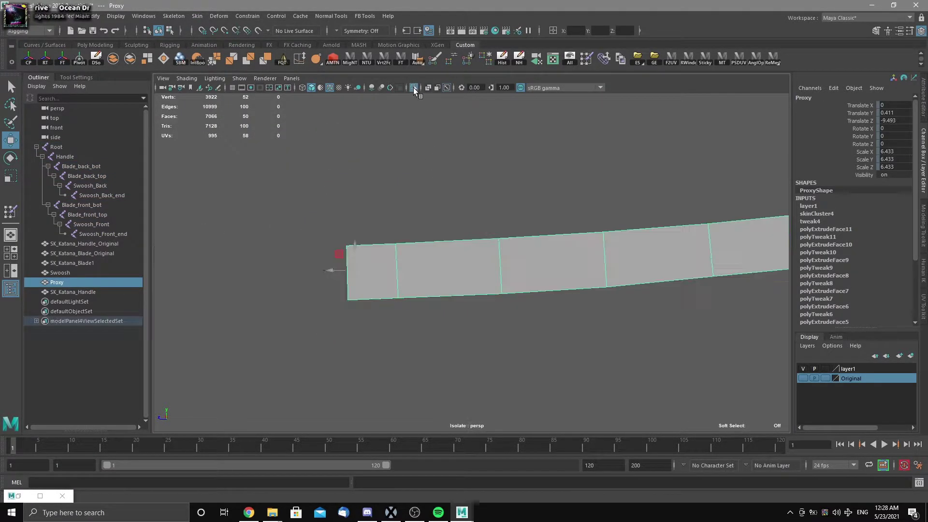
pyautogui.click(585, 58)
# - Start painting skin weights on the blade proxy and inspect each joint's weight map
pyautogui.click(86, 78)
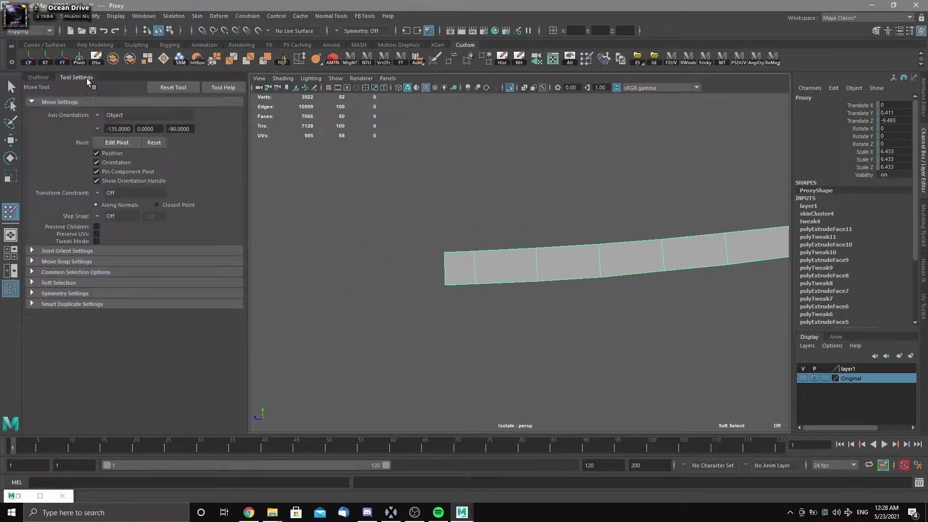
pyautogui.scroll(-3, 493, 198)
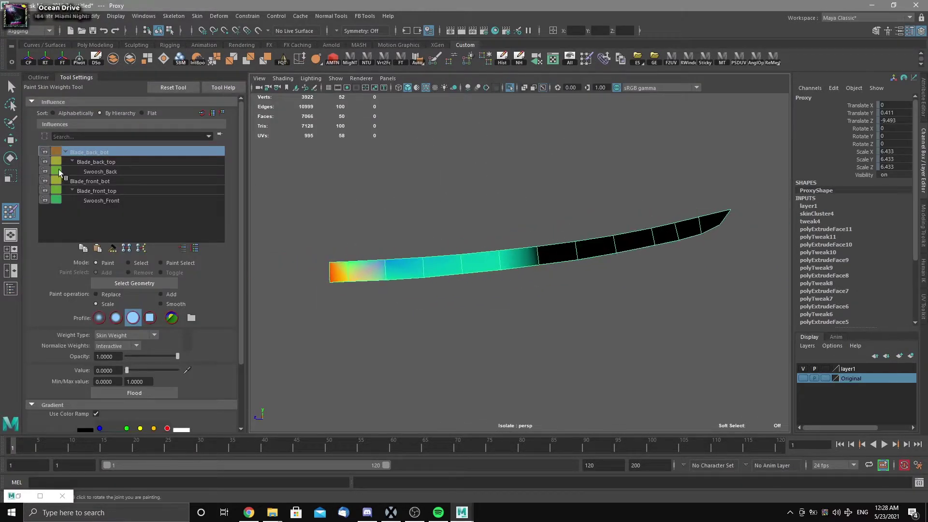
pyautogui.click(99, 162)
pyautogui.click(99, 181)
pyautogui.click(109, 200)
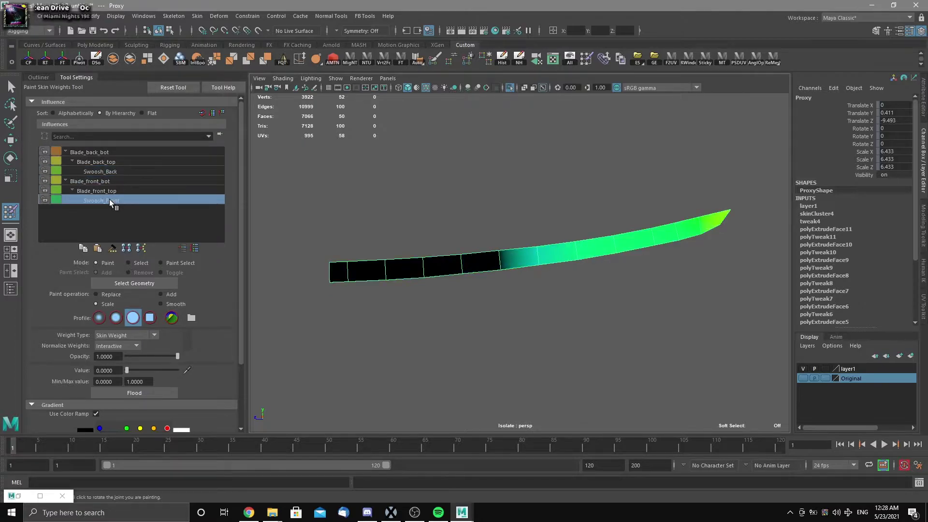
pyautogui.click(108, 172)
pyautogui.scroll(-1, 206, 310)
# - Switch to Replace mode and flood Swoosh_Back and Swoosh_Front to zero weight
pyautogui.click(96, 266)
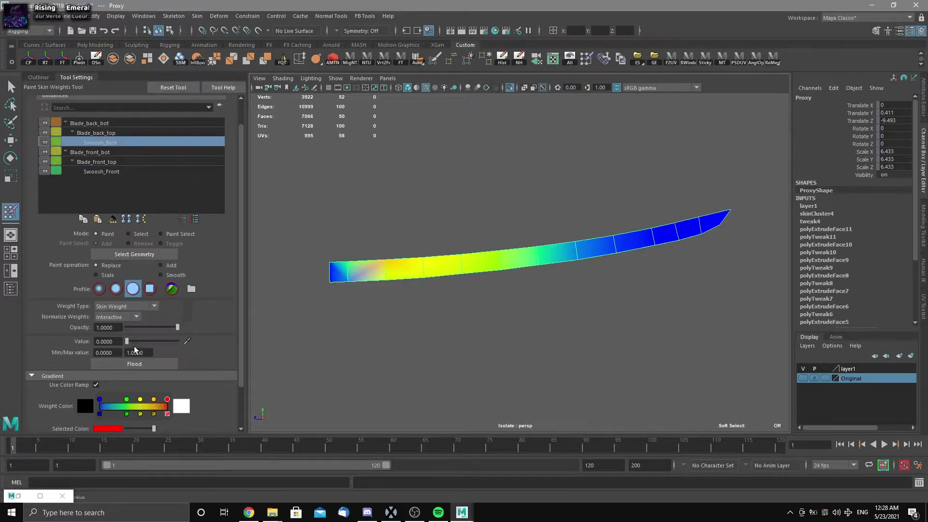
pyautogui.click(139, 367)
pyautogui.click(101, 172)
pyautogui.click(136, 364)
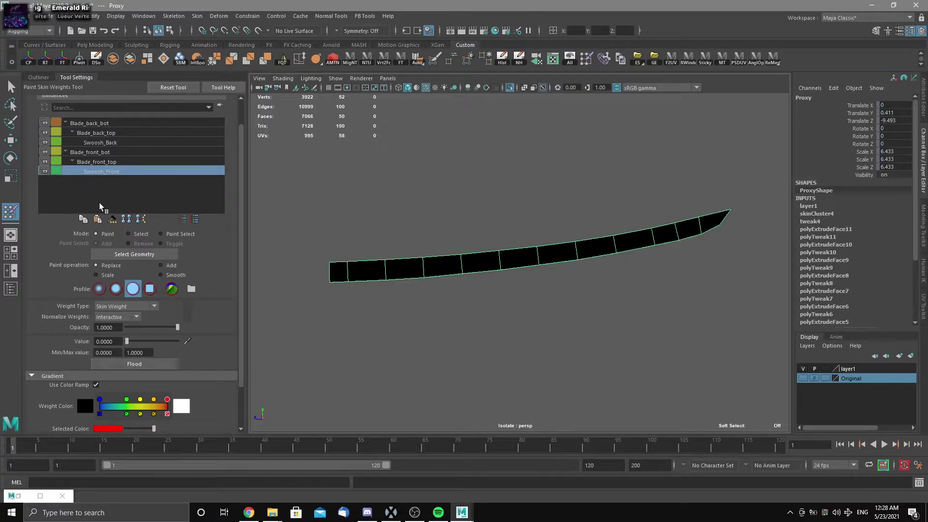
# - Review the blade joints' maps and paint Blade_back_bot's bottom-left blade corner toward zero
pyautogui.click(101, 162)
pyautogui.click(101, 133)
pyautogui.click(101, 123)
pyautogui.scroll(3, 394, 259)
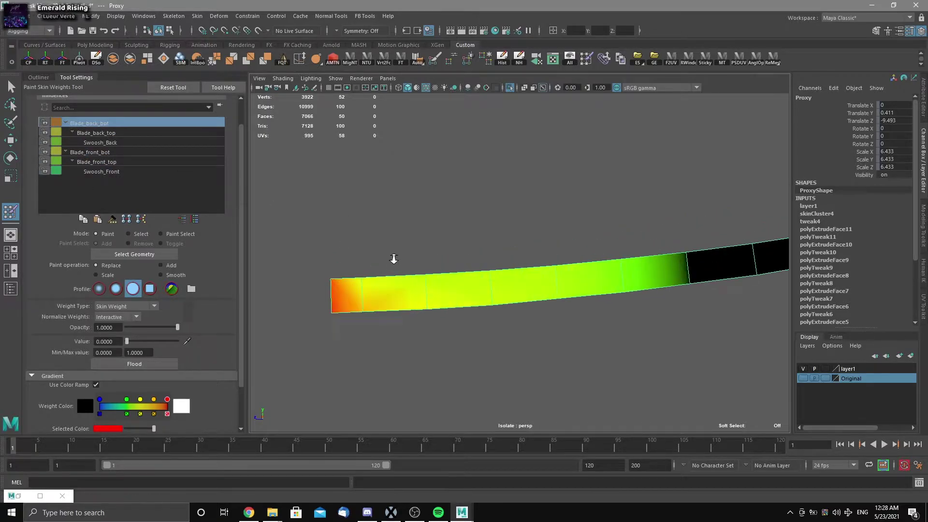
pyautogui.click(108, 135)
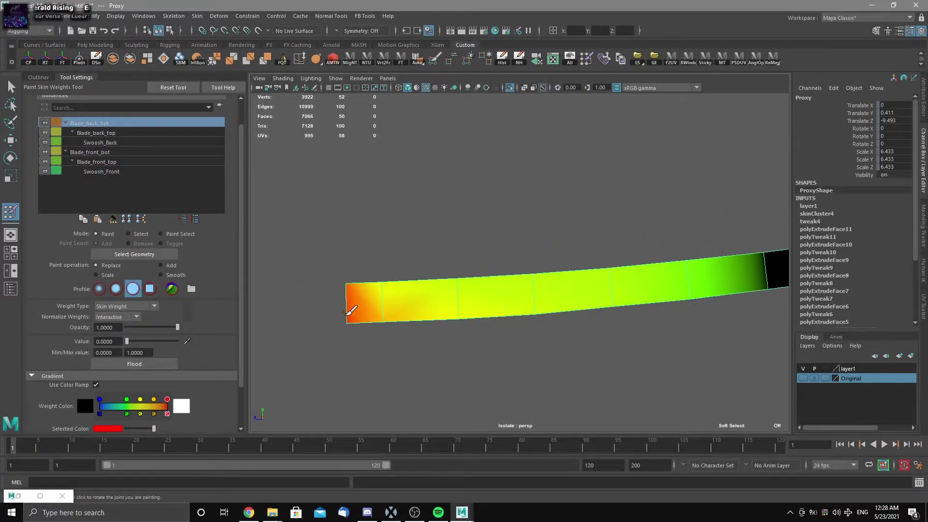
pyautogui.scroll(3, 387, 306)
pyautogui.scroll(-3, 415, 302)
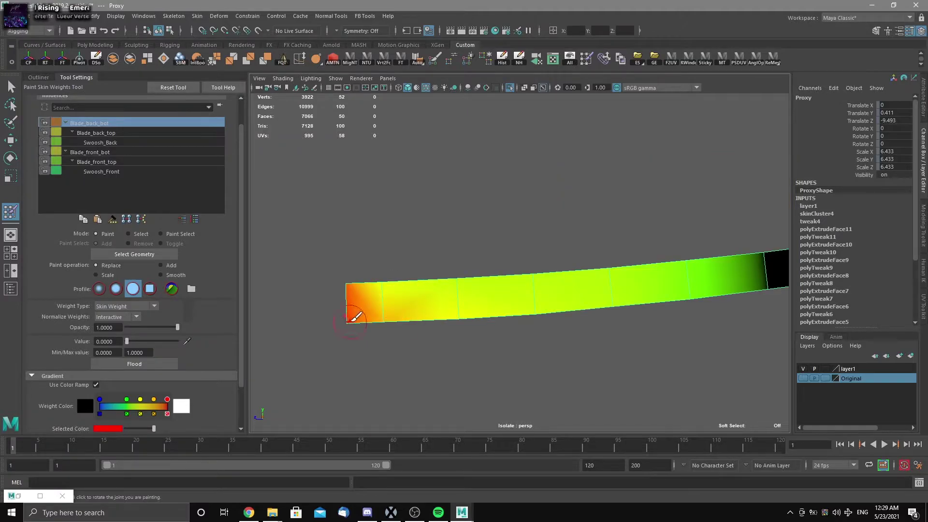
pyautogui.click(352, 320)
# - Flood Blade_back_top to full weight 1, then compare the other blade joints' maps
pyautogui.click(108, 134)
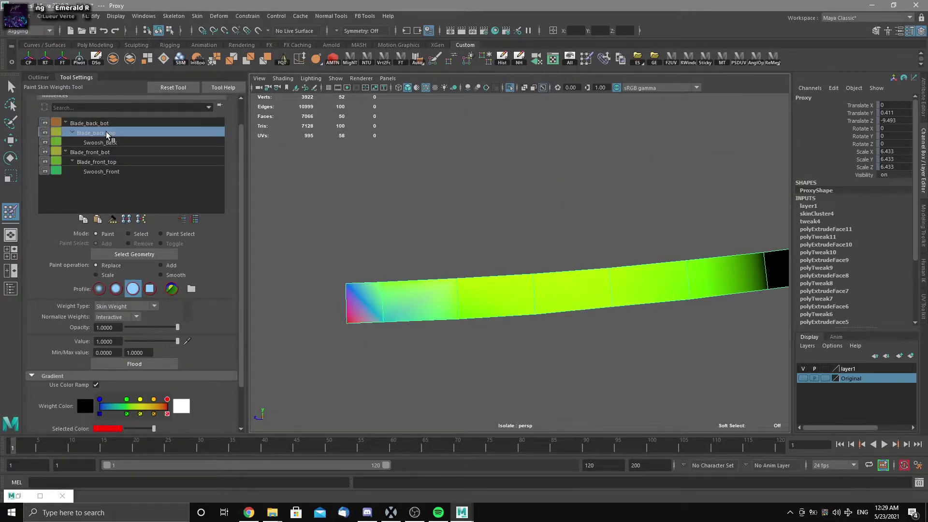
pyautogui.click(134, 364)
pyautogui.click(114, 162)
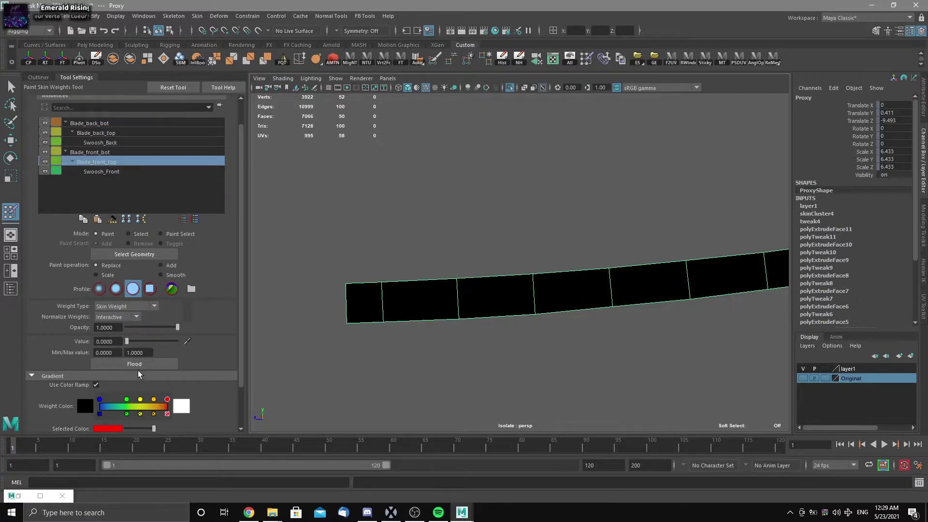
pyautogui.click(109, 133)
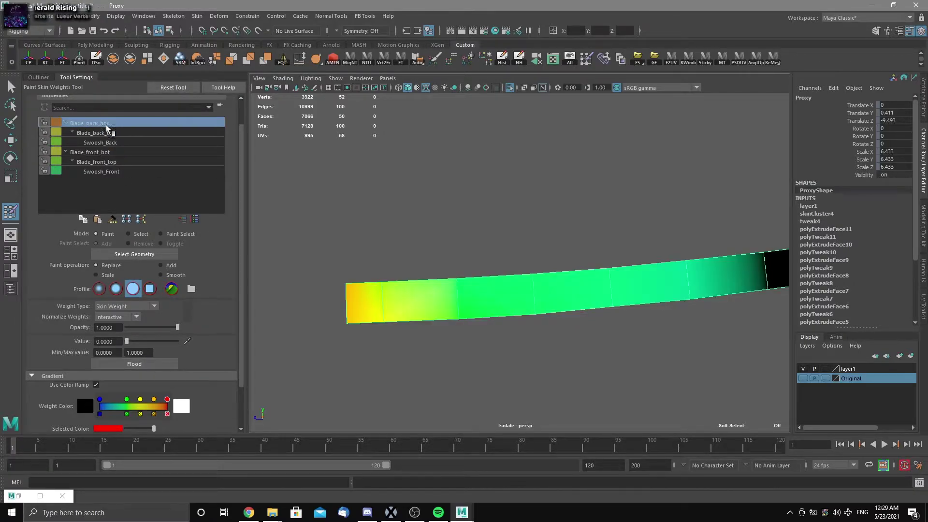
pyautogui.click(97, 153)
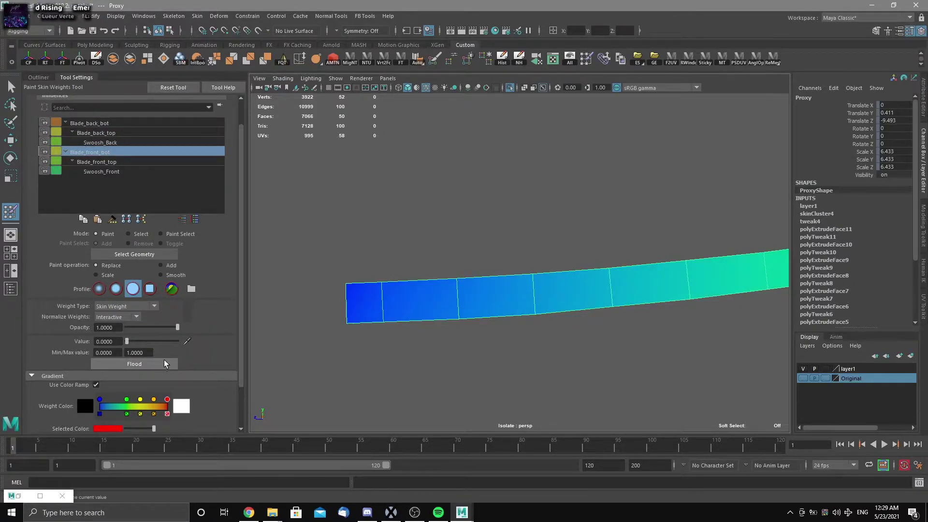
pyautogui.click(108, 124)
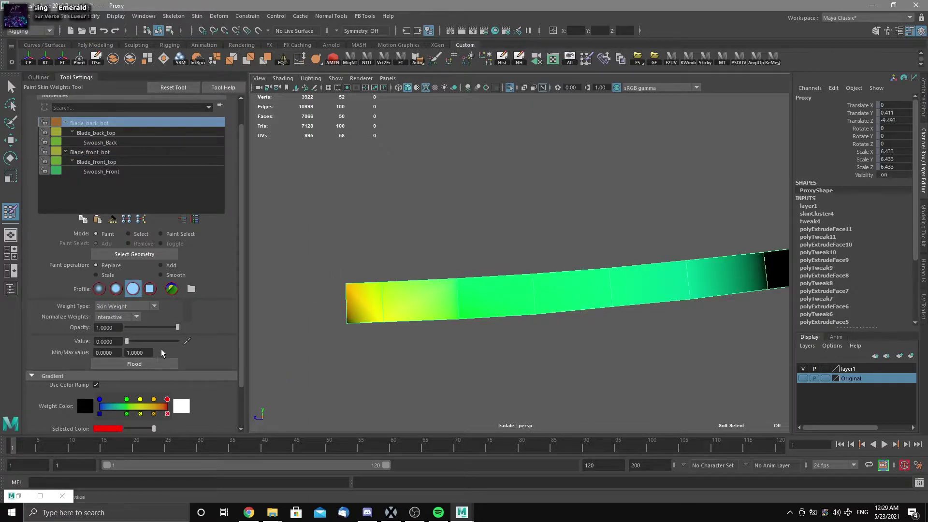
# - Frame the blade tip in the viewport and deselect the blade proxy
pyautogui.moveTo(410, 265)
pyautogui.keyDown('alt'); pyautogui.mouseDown()
pyautogui.moveTo(267, 248)
pyautogui.moveTo(380, 248)
pyautogui.mouseUp(); pyautogui.keyUp('alt')
pyautogui.scroll(1, 379, 247)
pyautogui.scroll(2, 403, 275)
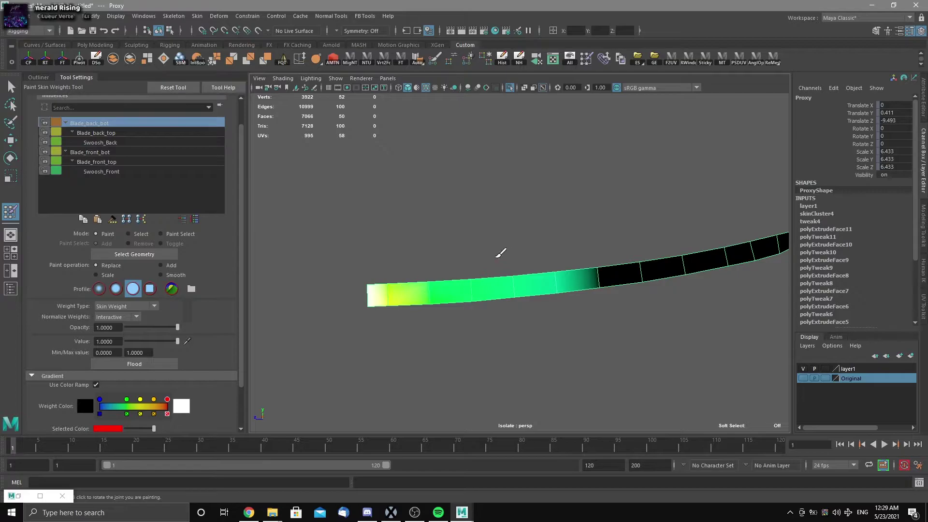
pyautogui.moveTo(497, 255)
pyautogui.keyDown('alt'); pyautogui.mouseDown()
pyautogui.moveTo(513, 284)
pyautogui.moveTo(528, 281)
pyautogui.mouseUp(); pyautogui.keyUp('alt')
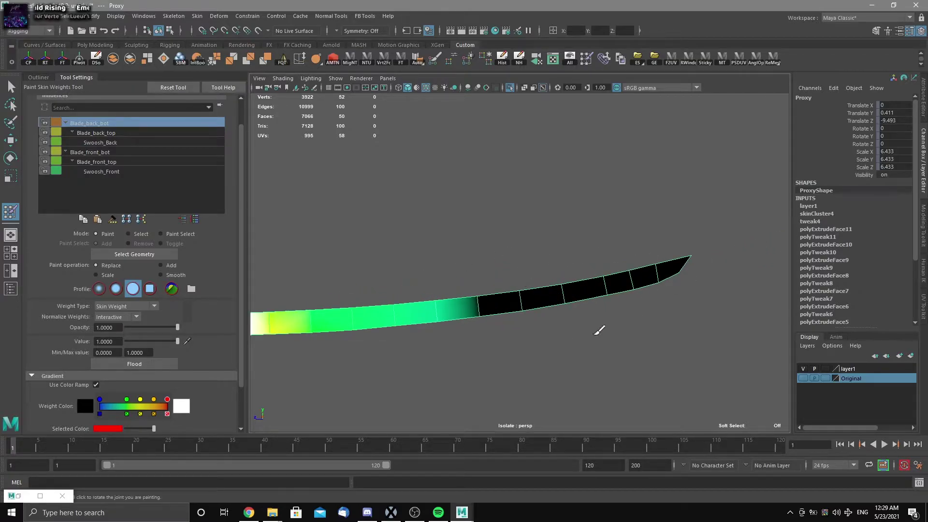
pyautogui.hotkey('ctrl', 'z')
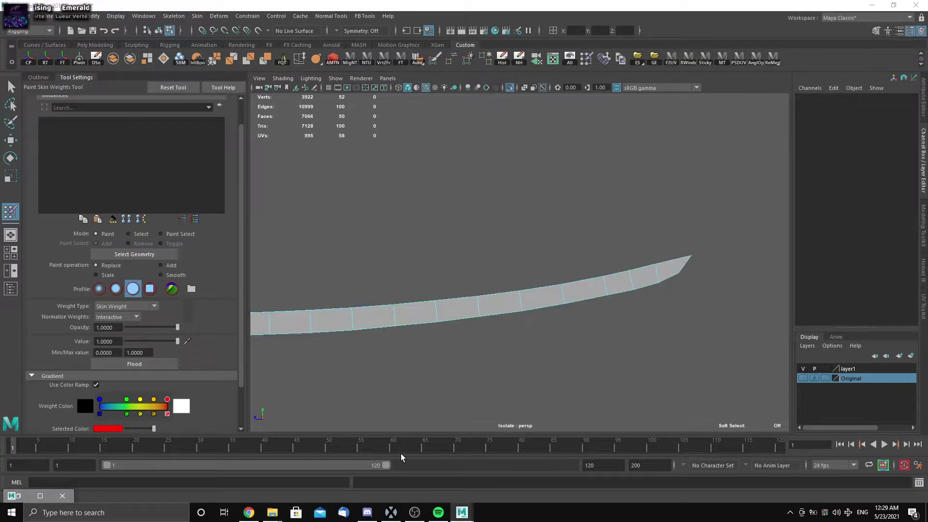
# - Enter a division by 12 in Calculator after correcting a mistaken multiplication
pyautogui.click(404, 385)
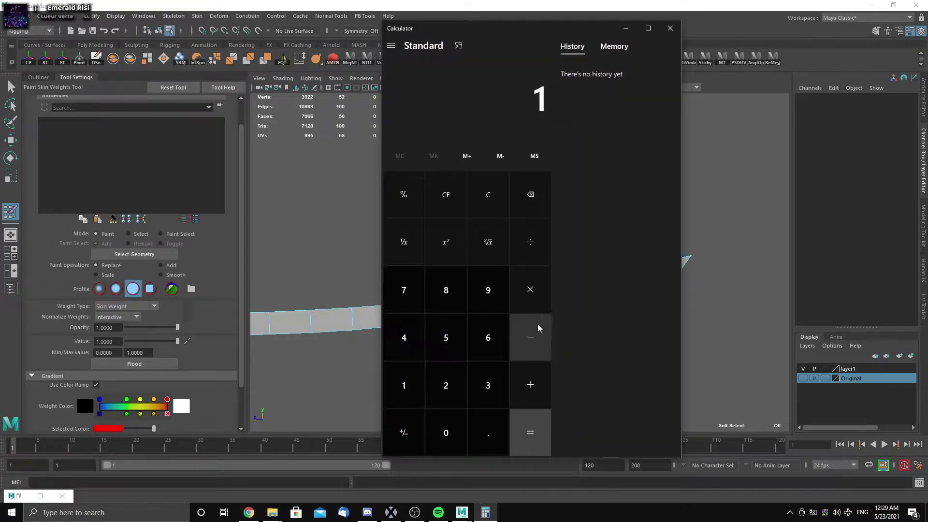
pyautogui.click(530, 289)
pyautogui.click(445, 195)
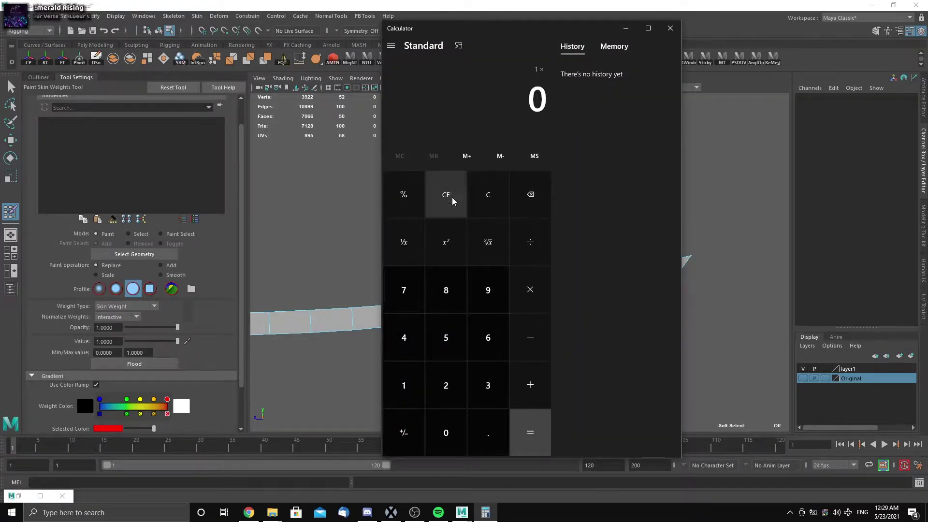
pyautogui.click(530, 242)
pyautogui.click(403, 385)
pyautogui.click(445, 386)
pyautogui.click(527, 433)
# - Compute 1 ÷ 12 = 0.0833333333333333, copy the result, and close Calculator
pyautogui.click(403, 386)
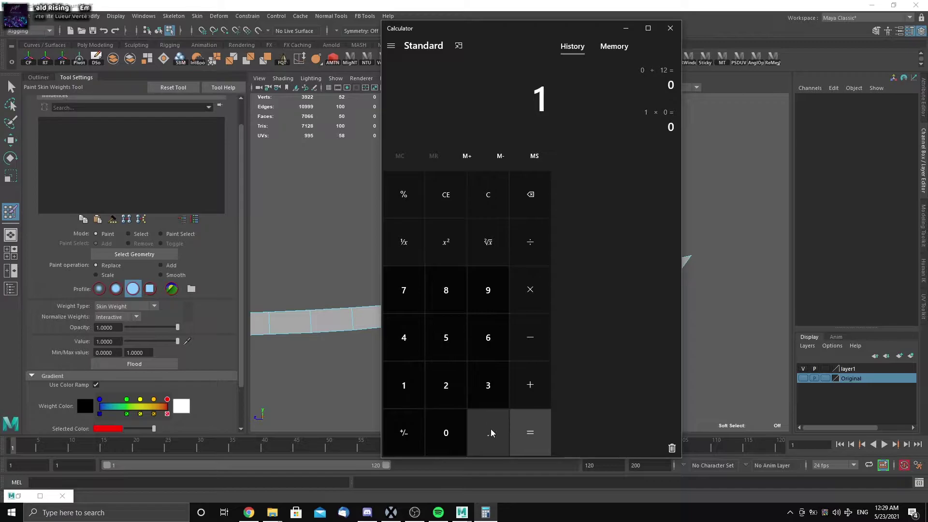
pyautogui.click(530, 242)
pyautogui.click(403, 385)
pyautogui.click(445, 385)
pyautogui.click(530, 431)
pyautogui.hotkey('ctrl', 'c')
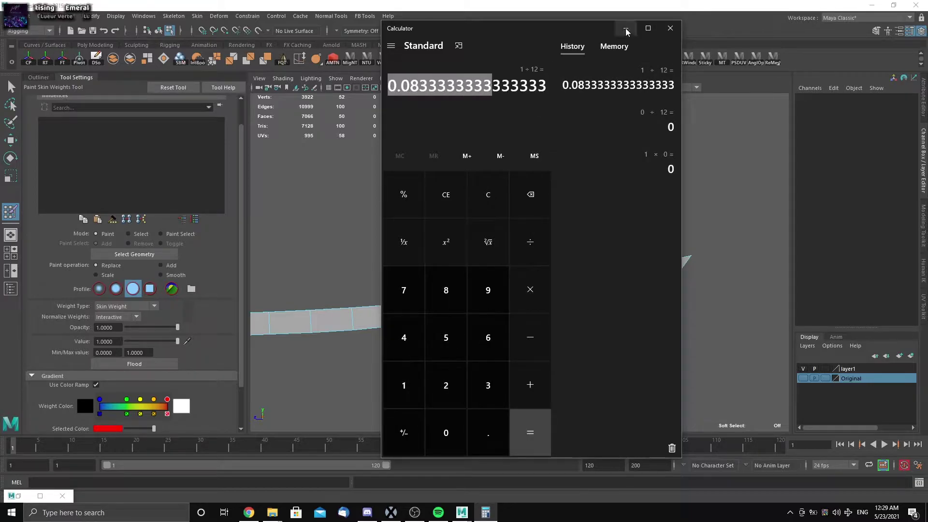
pyautogui.click(670, 27)
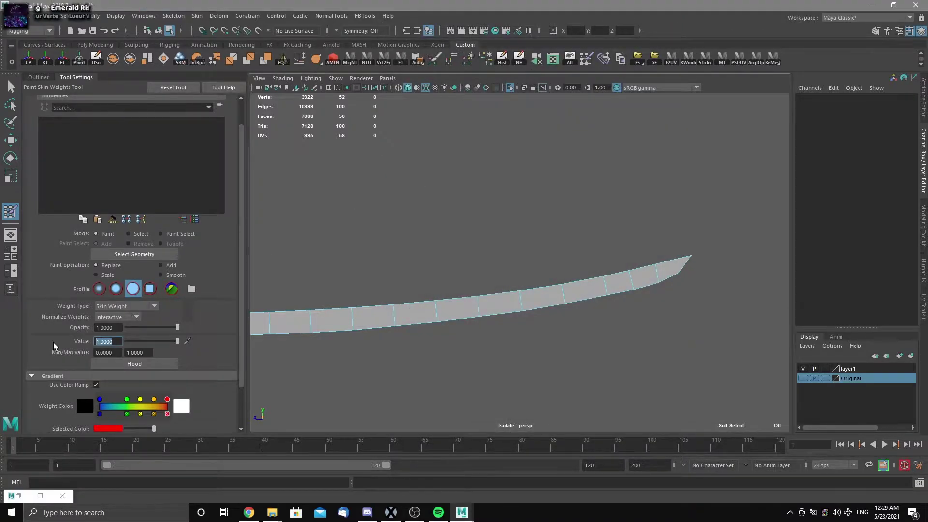
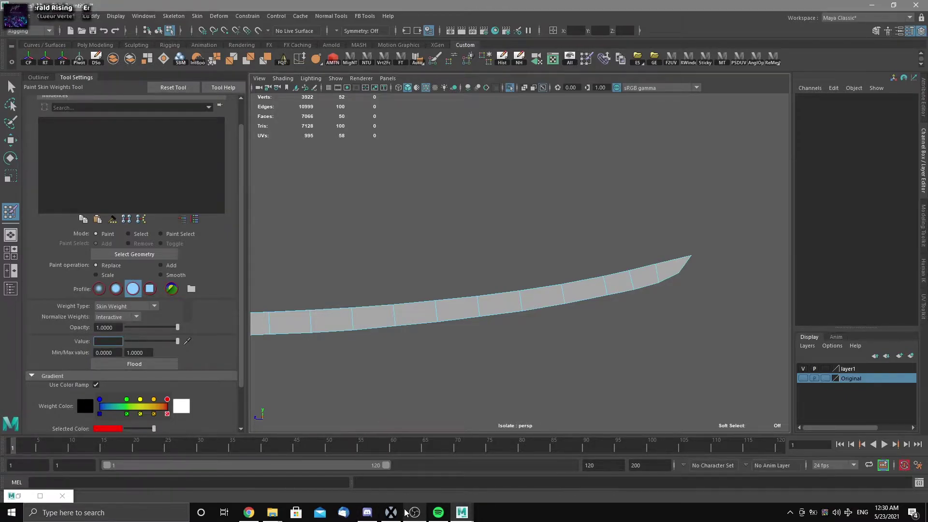
# - In Windows Calculator, compute 1 − 0.83
pyautogui.press('XF86Calculator')
pyautogui.click(404, 385)
pyautogui.click(531, 338)
pyautogui.click(446, 433)
pyautogui.click(489, 433)
pyautogui.click(446, 290)
pyautogui.click(488, 385)
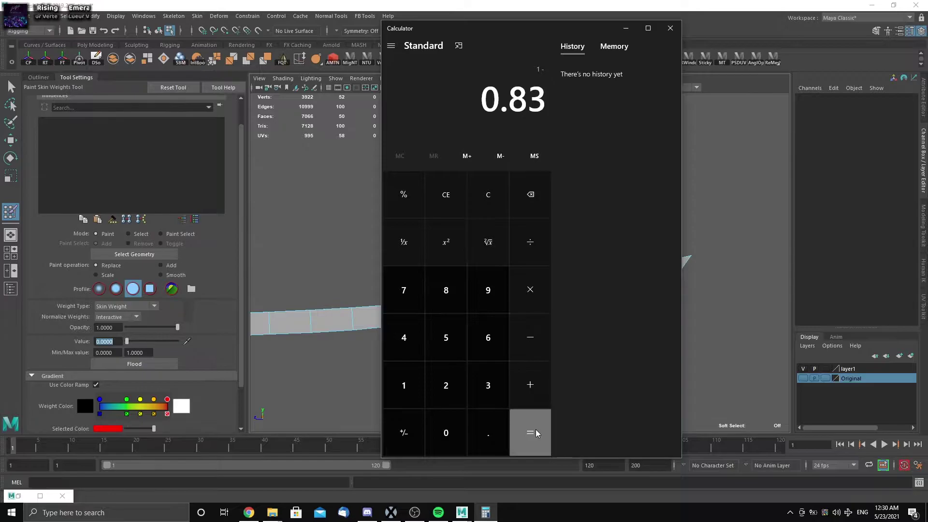
pyautogui.click(531, 431)
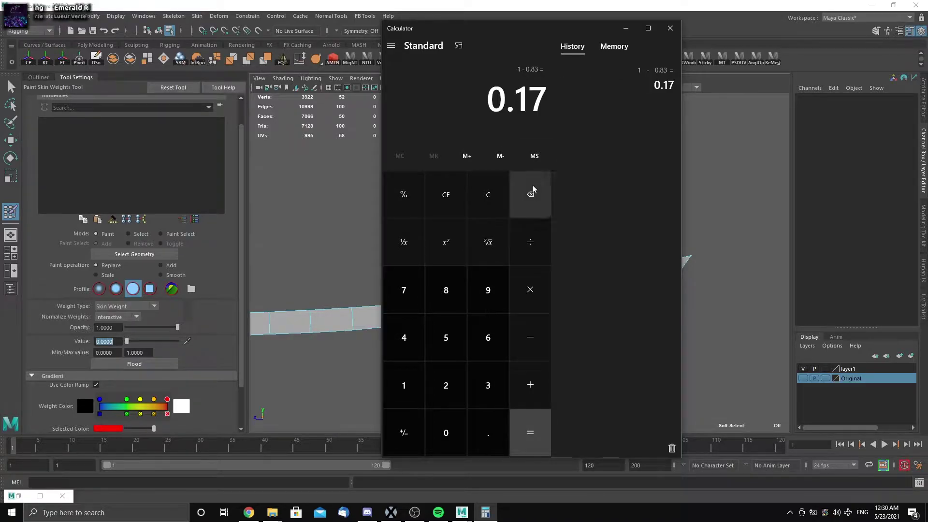
# - Work out the 0.083 step (0 − 0.083) and the first weight, 1 − 0.083 = 0.917
pyautogui.click(445, 194)
pyautogui.click(512, 348)
pyautogui.click(489, 432)
pyautogui.click(446, 432)
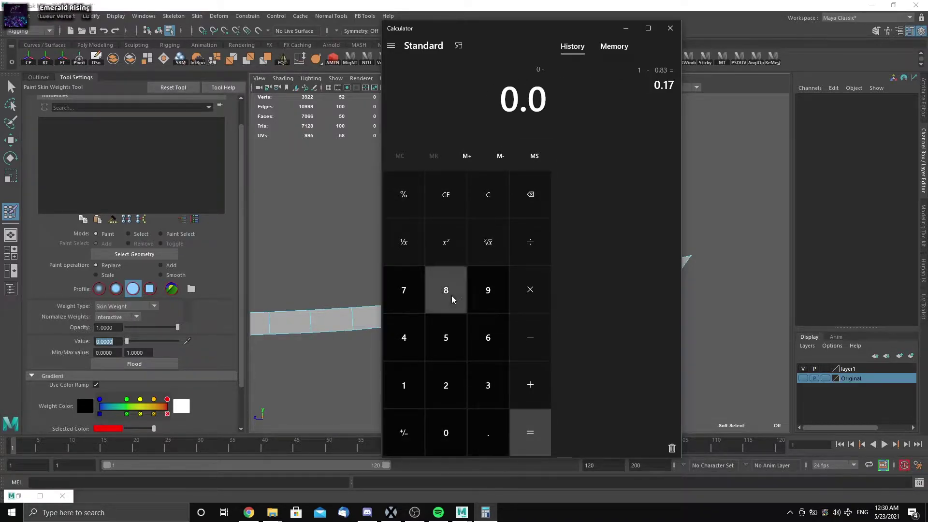
pyautogui.click(446, 290)
pyautogui.click(488, 385)
pyautogui.click(530, 432)
pyautogui.click(446, 194)
pyautogui.write('1 ')
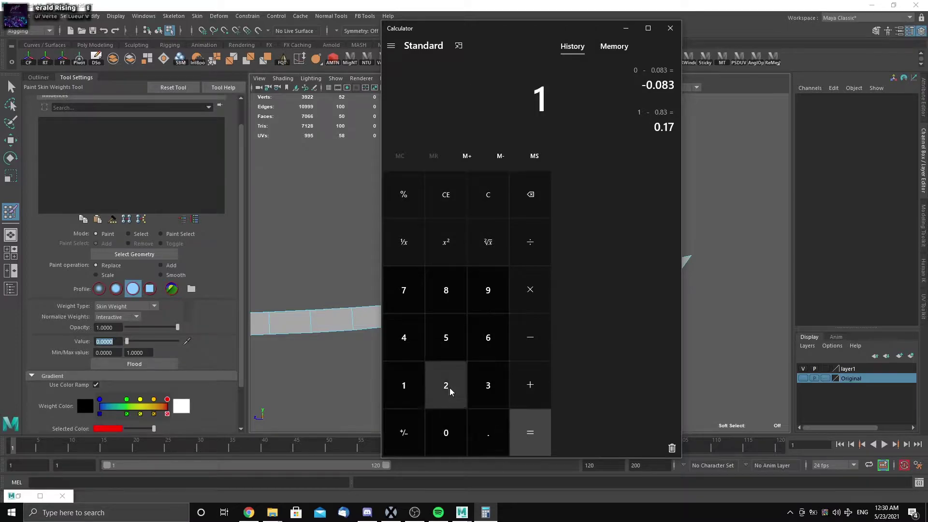
pyautogui.write('- 0.083')
pyautogui.press('Return')
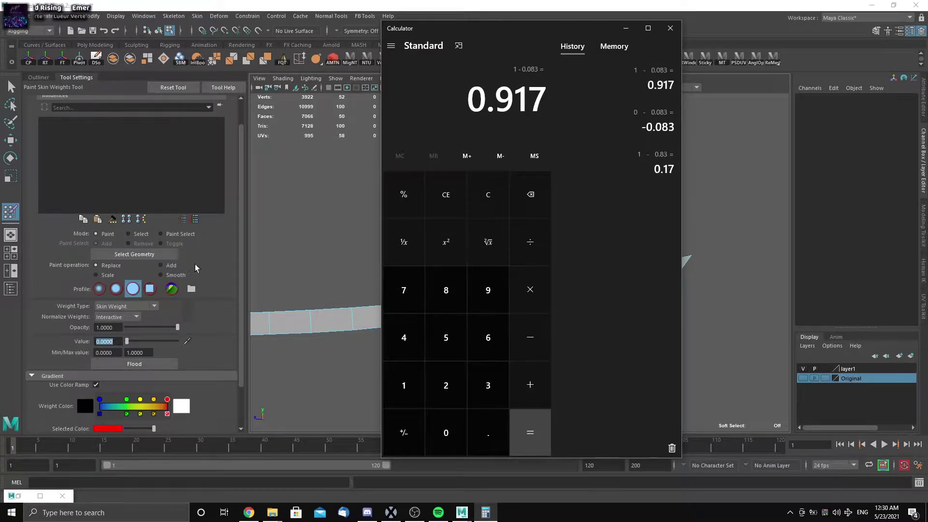
# - Back in Maya, reframe the view and reselect the swoosh strip mesh
pyautogui.click(88, 340)
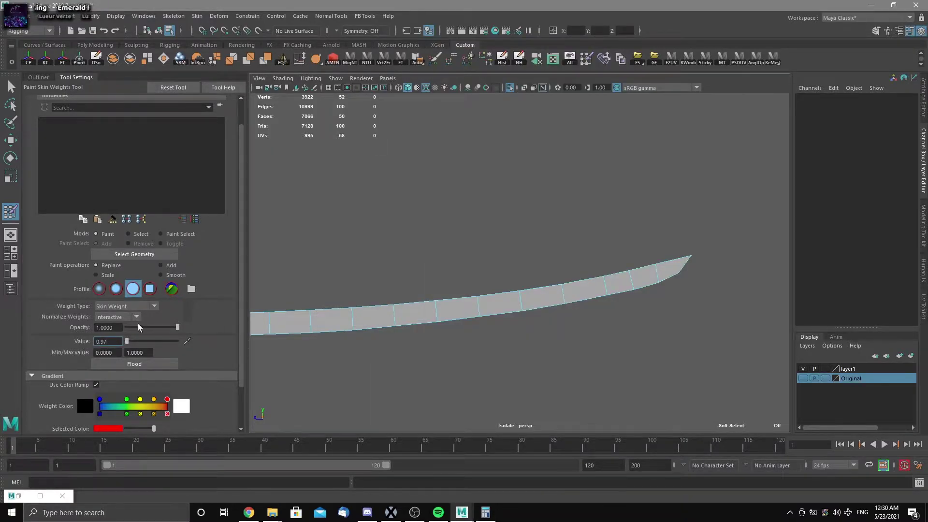
pyautogui.keyDown('alt'); pyautogui.moveTo(310, 260); pyautogui.dragTo(451, 253); pyautogui.keyUp('alt')
pyautogui.press('w')
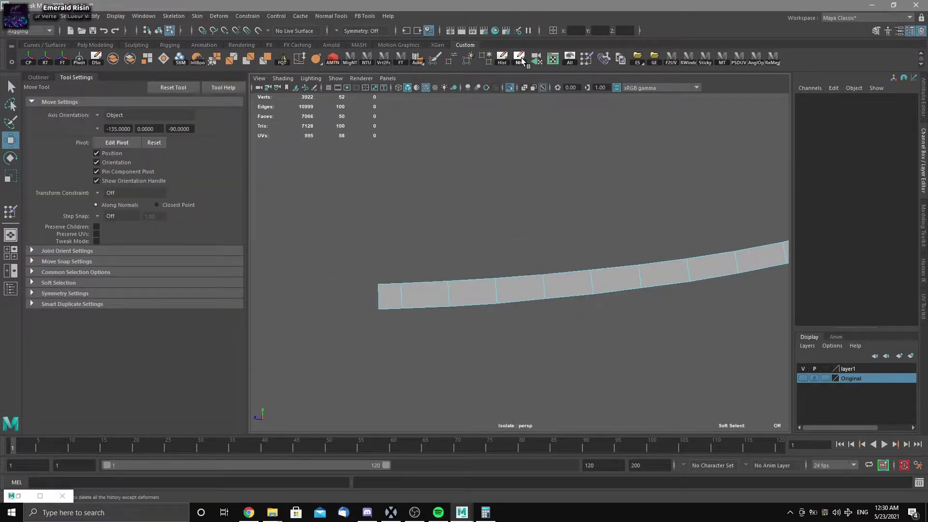
pyautogui.click(520, 58)
# - Flood the strip with Blade_front_bot weight 1, then paint Blade_back_bot weight 1 on the first face
pyautogui.click(587, 58)
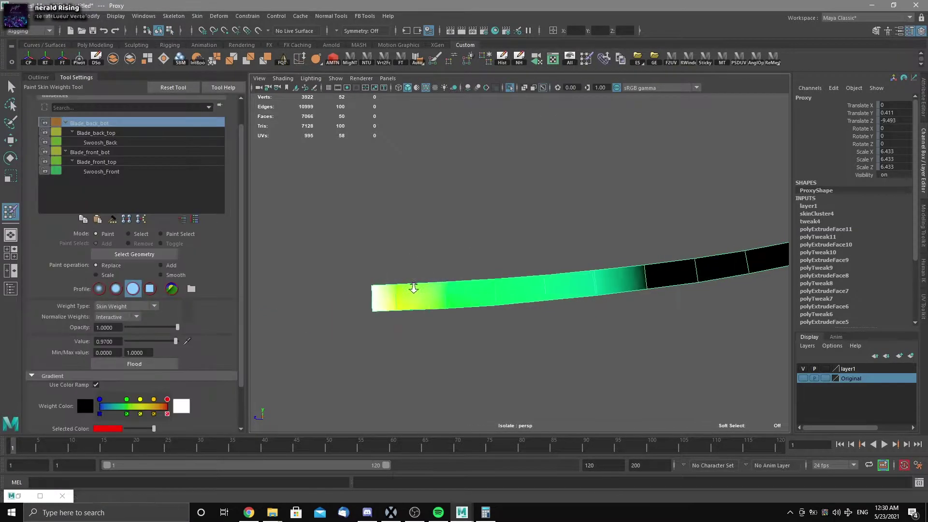
pyautogui.moveTo(373, 300)
pyautogui.keyDown('alt'); pyautogui.mouseDown()
pyautogui.moveTo(573, 322)
pyautogui.moveTo(622, 342)
pyautogui.moveTo(652, 305)
pyautogui.moveTo(652, 342)
pyautogui.moveTo(696, 348)
pyautogui.moveTo(481, 284)
pyautogui.mouseUp(); pyautogui.keyUp('alt')
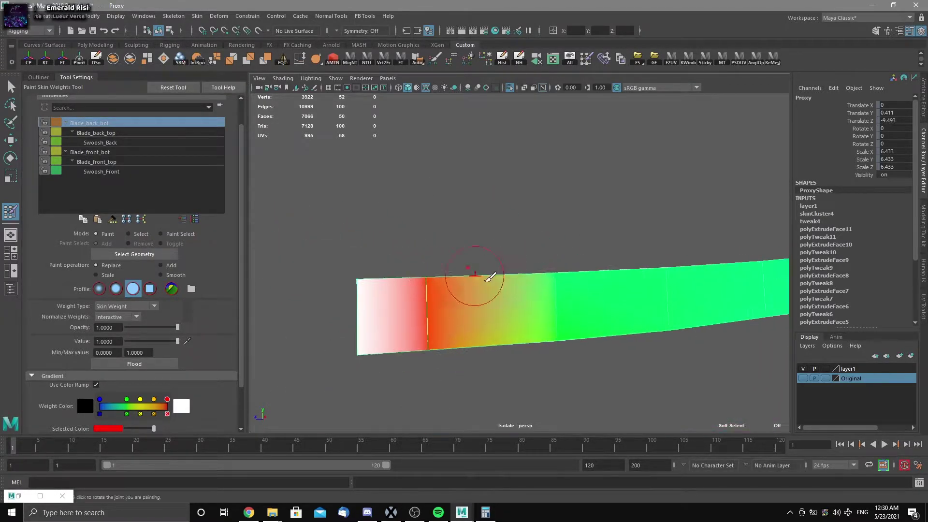
pyautogui.click(100, 154)
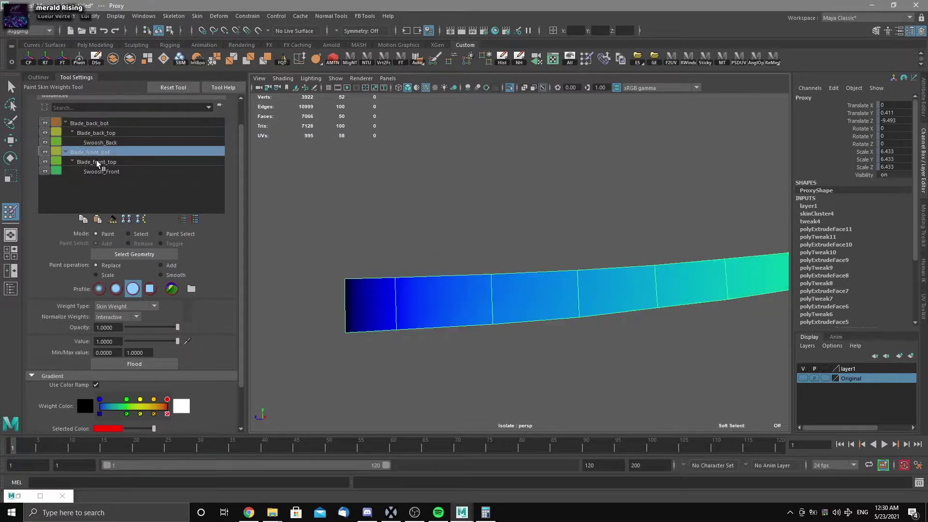
pyautogui.moveTo(126, 341); pyautogui.dragTo(178, 342)
pyautogui.click(152, 364)
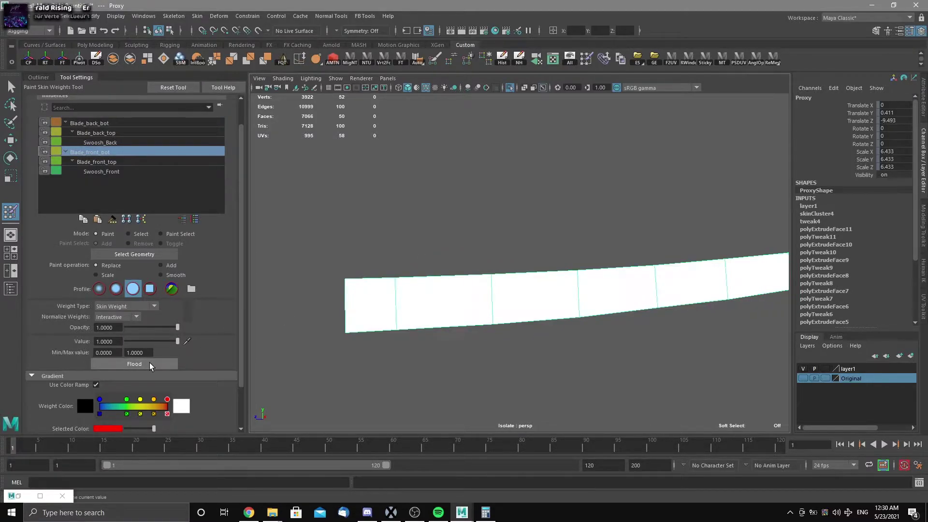
pyautogui.click(96, 124)
pyautogui.moveTo(352, 303)
pyautogui.mouseDown()
pyautogui.moveTo(472, 315)
pyautogui.moveTo(394, 331)
pyautogui.moveTo(372, 306)
pyautogui.moveTo(425, 315)
pyautogui.mouseUp()
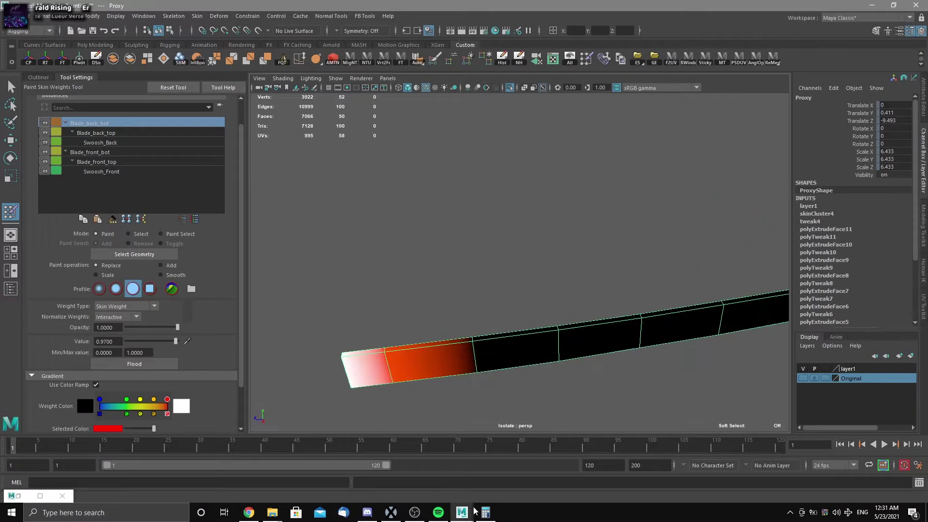
# - Compute 0.834 and paint the strip's second band with it for Blade_back_bot
pyautogui.hotkey('alt', 'Tab')
pyautogui.click(531, 433)
pyautogui.hotkey('alt', 'Tab')
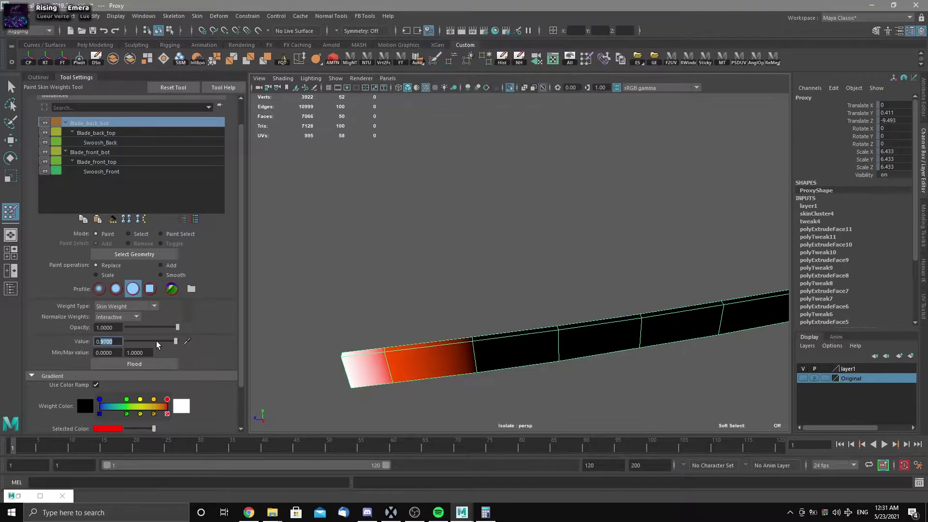
pyautogui.moveTo(329, 306)
pyautogui.keyDown('alt'); pyautogui.mouseDown()
pyautogui.moveTo(400, 290)
pyautogui.moveTo(400, 178)
pyautogui.moveTo(456, 269)
pyautogui.moveTo(410, 321)
pyautogui.moveTo(466, 275)
pyautogui.moveTo(435, 275)
pyautogui.mouseUp(); pyautogui.keyUp('alt')
# - Subtract 0.083 to get 0.751 and paint the next band with it
pyautogui.hotkey('alt', 'Tab')
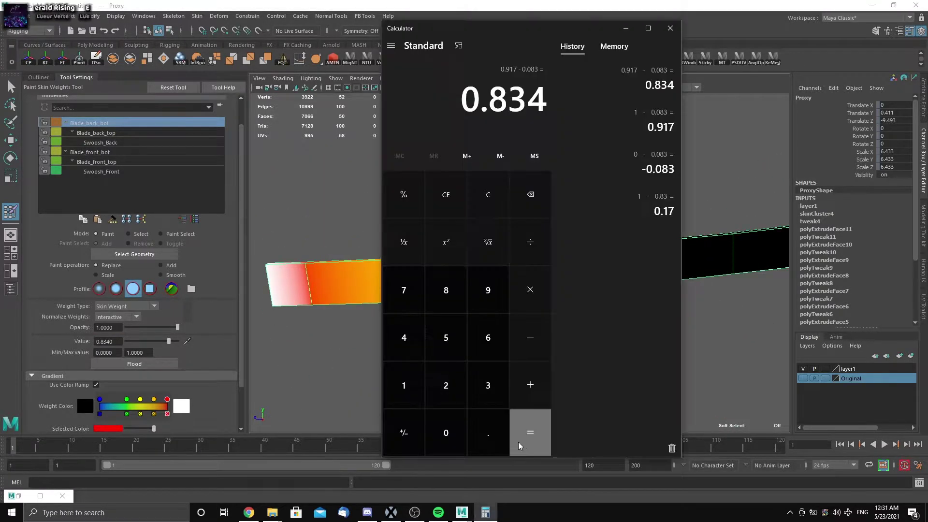
pyautogui.write('-0.083')
pyautogui.press('Return')
pyautogui.hotkey('alt', 'Tab')
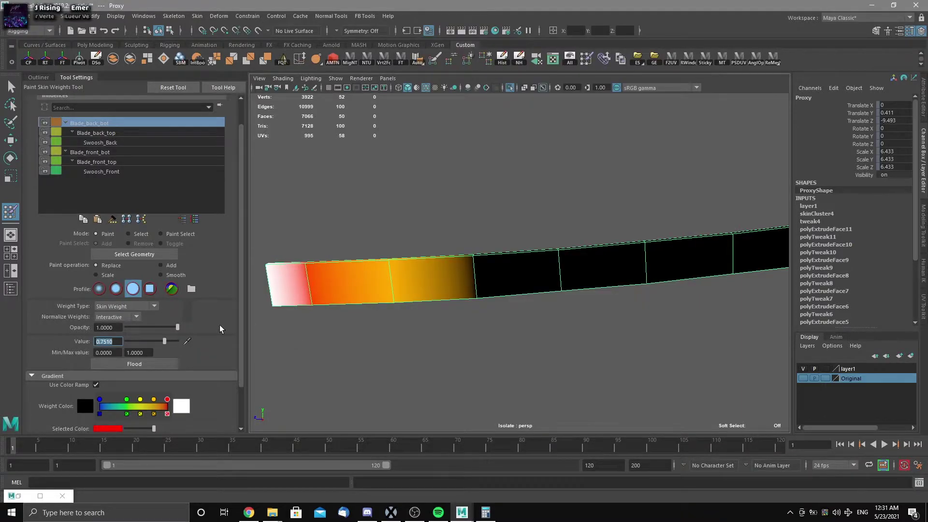
pyautogui.moveTo(425, 276)
pyautogui.mouseDown()
pyautogui.moveTo(541, 271)
pyautogui.moveTo(480, 237)
pyautogui.mouseUp()
pyautogui.moveTo(537, 227)
pyautogui.mouseDown()
pyautogui.moveTo(472, 238)
pyautogui.moveTo(481, 272)
pyautogui.mouseUp()
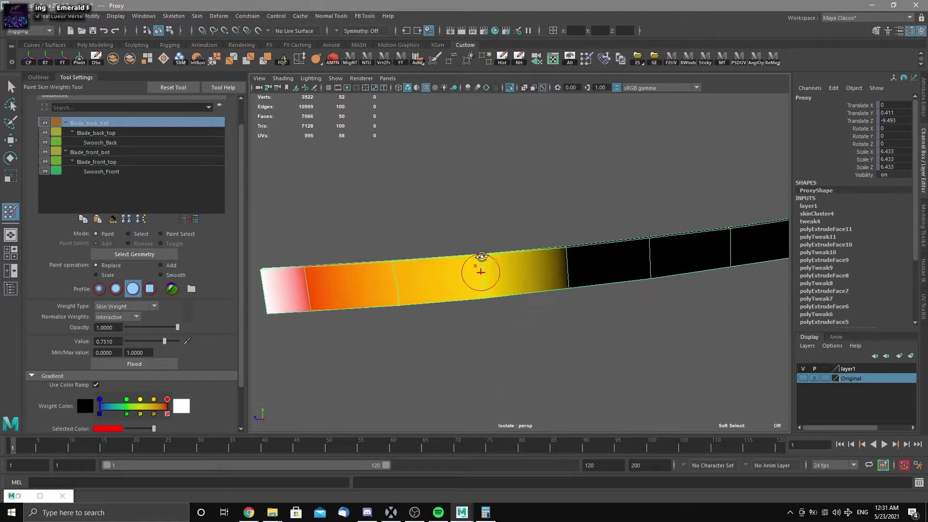
# - Paint the following bands at 0.668 and 0.585
pyautogui.hotkey('alt', 'Tab')
pyautogui.click(526, 424)
pyautogui.hotkey('alt', 'Tab')
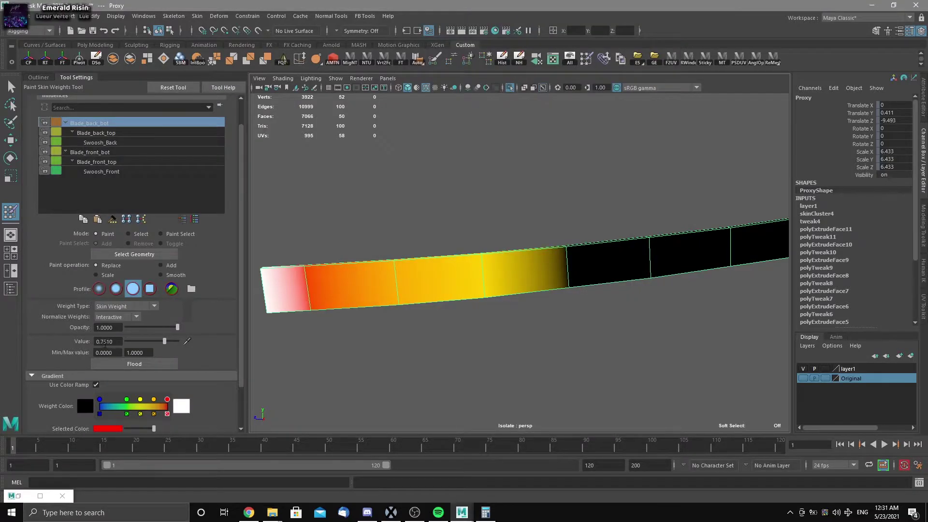
pyautogui.write('0.6680')
pyautogui.moveTo(290, 290)
pyautogui.keyDown('alt'); pyautogui.mouseDown()
pyautogui.moveTo(411, 248)
pyautogui.moveTo(411, 218)
pyautogui.moveTo(483, 215)
pyautogui.mouseUp(); pyautogui.keyUp('alt')
pyautogui.click(485, 512)
pyautogui.click(532, 427)
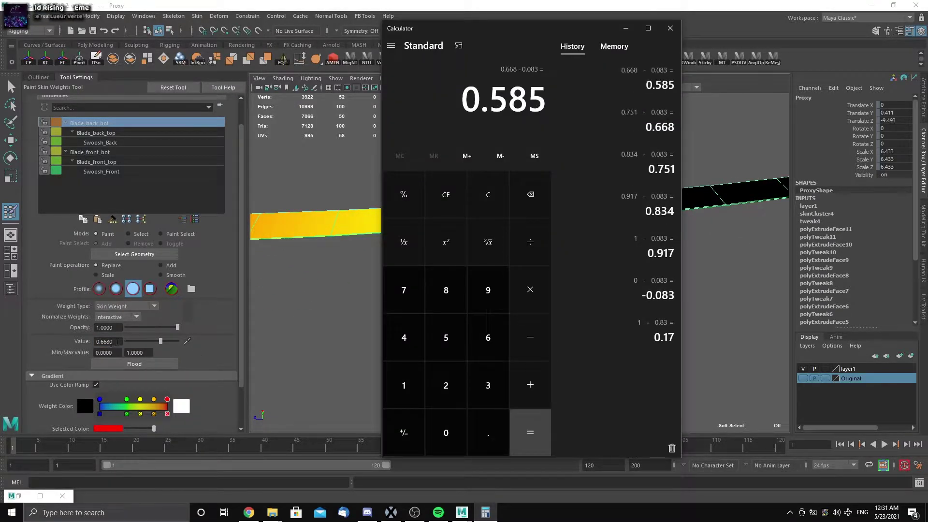
pyautogui.hotkey('alt', 'Tab')
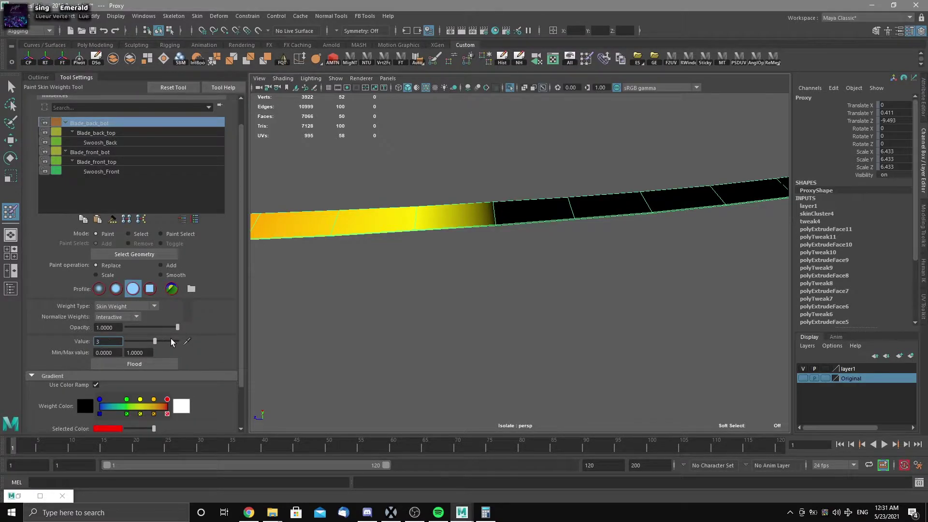
pyautogui.write('0.5580')
pyautogui.moveTo(467, 229)
pyautogui.mouseDown()
pyautogui.moveTo(498, 203)
pyautogui.moveTo(497, 275)
pyautogui.moveTo(508, 306)
pyautogui.moveTo(503, 280)
pyautogui.mouseUp()
# - Compute 0.502 and correct the paint value back to 0.585
pyautogui.click(485, 512)
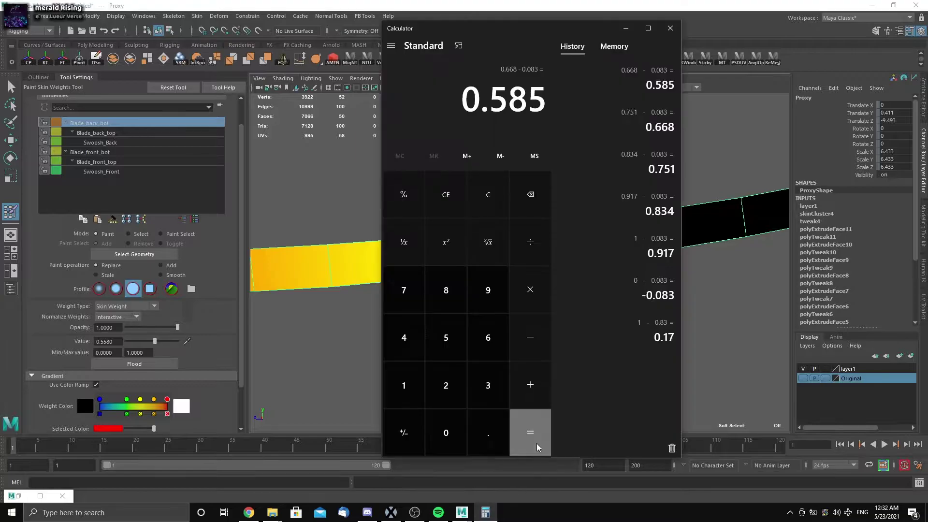
pyautogui.click(530, 433)
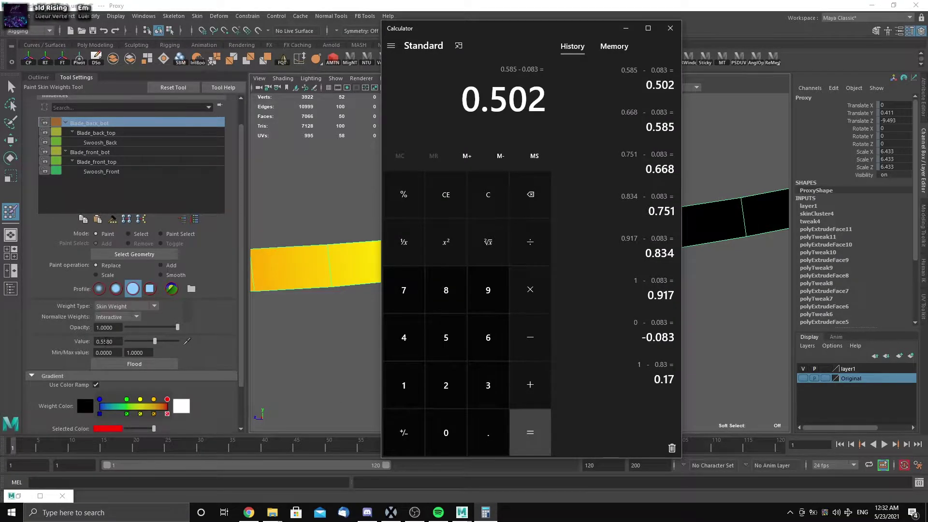
pyautogui.click(105, 342)
pyautogui.write('0.585')
pyautogui.press('Return')
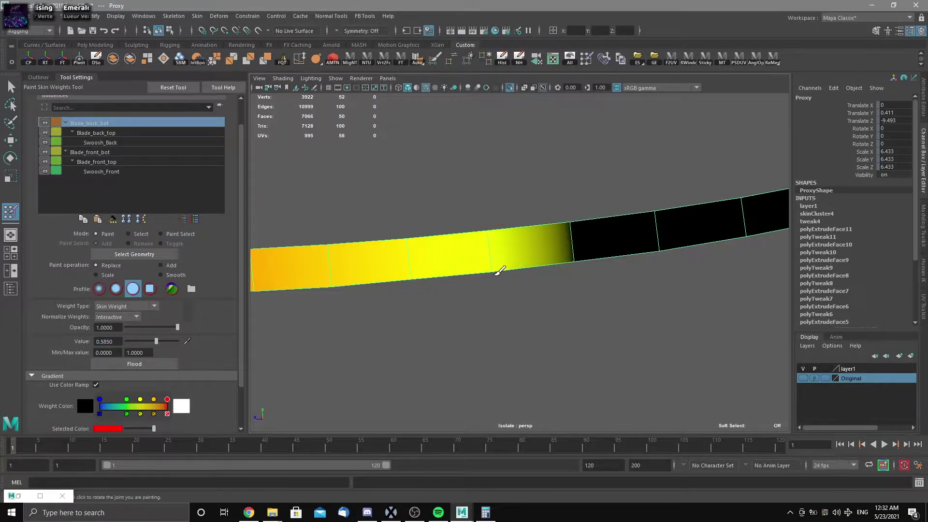
pyautogui.moveTo(499, 271)
pyautogui.keyDown('alt'); pyautogui.mouseDown()
pyautogui.moveTo(491, 219)
pyautogui.moveTo(493, 387)
pyautogui.mouseUp(); pyautogui.keyUp('alt')
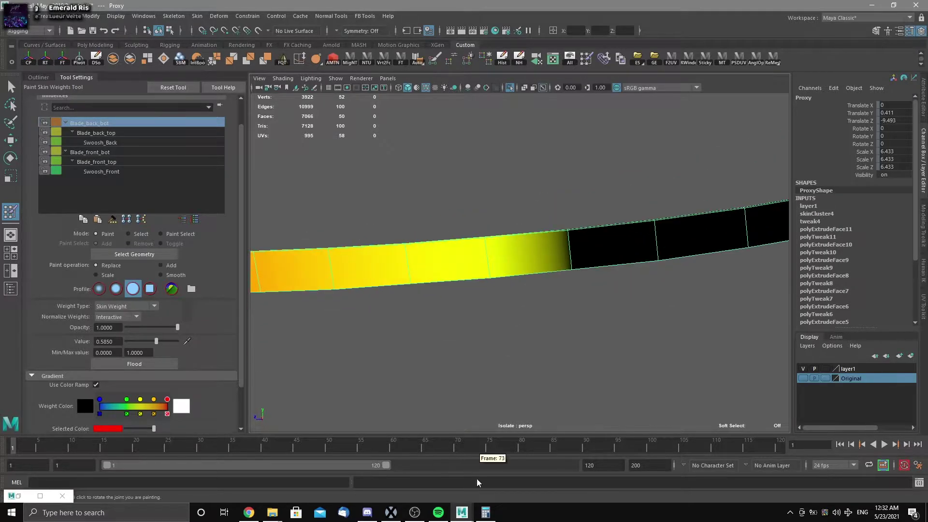
pyautogui.click(486, 512)
# - Paint the next band at 0.502 and compute the following value, 0.419
pyautogui.click(107, 345)
pyautogui.write('0.502')
pyautogui.press('Return')
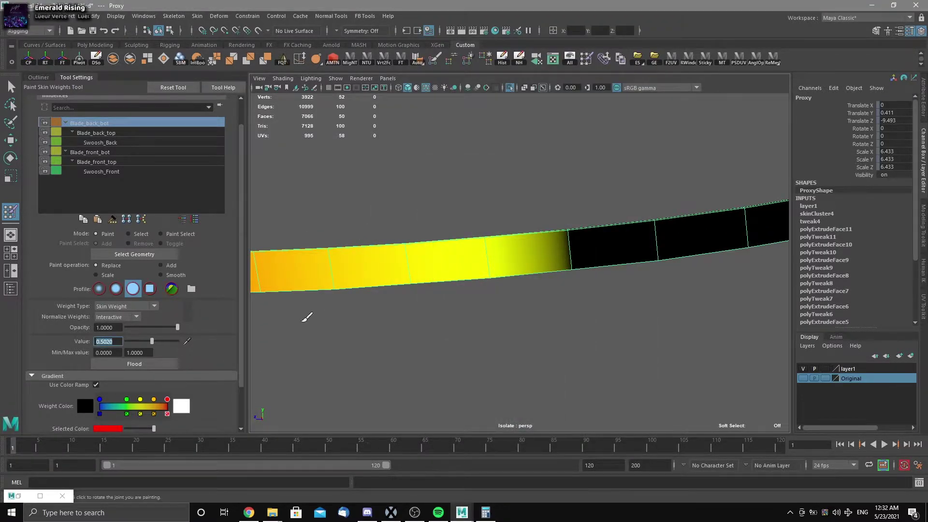
pyautogui.moveTo(306, 315)
pyautogui.keyDown('alt'); pyautogui.mouseDown()
pyautogui.moveTo(493, 276)
pyautogui.moveTo(493, 212)
pyautogui.moveTo(590, 263)
pyautogui.moveTo(498, 282)
pyautogui.mouseUp(); pyautogui.keyUp('alt')
pyautogui.click(493, 275)
pyautogui.hotkey('alt', 'Tab')
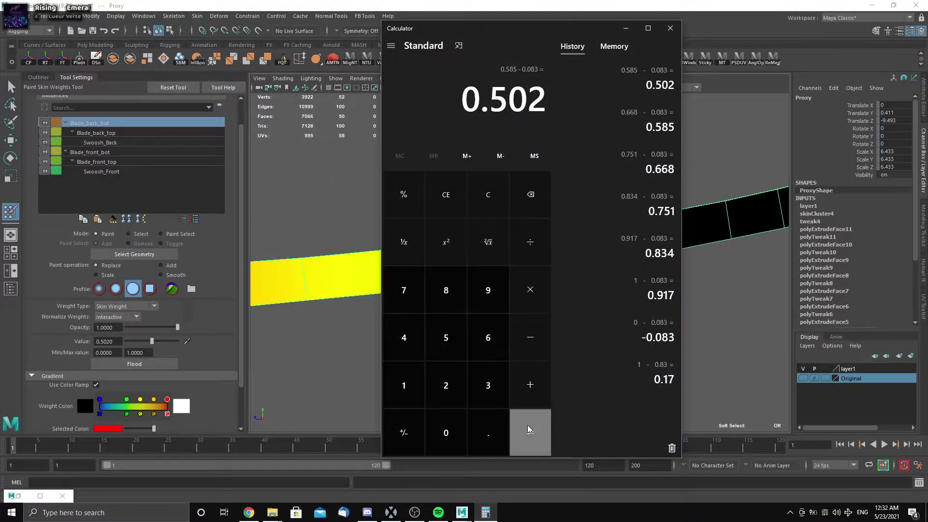
pyautogui.click(520, 427)
pyautogui.click(101, 342)
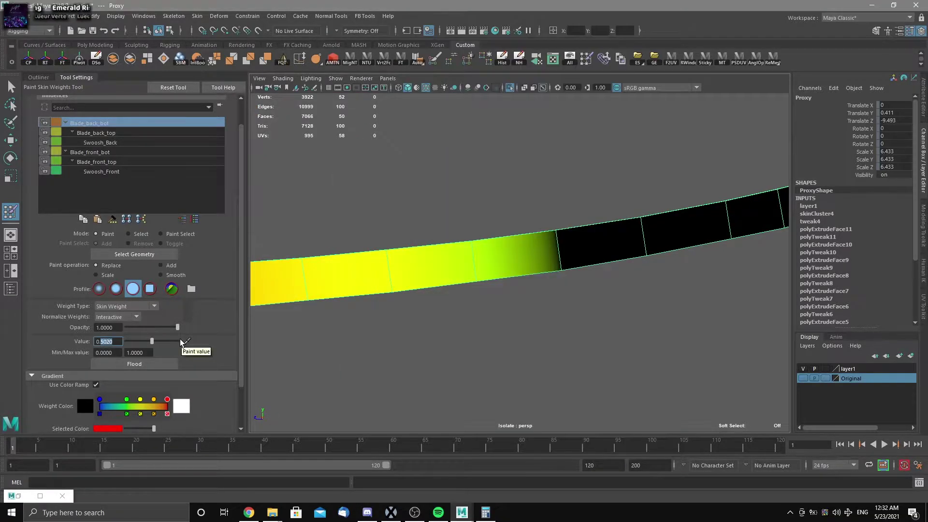
pyautogui.write('0.4190')
# - Paint the 0.419 band and the 0.336 weight into the black section
pyautogui.moveTo(290, 271)
pyautogui.keyDown('alt'); pyautogui.mouseDown()
pyautogui.moveTo(311, 259)
pyautogui.moveTo(373, 259)
pyautogui.moveTo(382, 312)
pyautogui.mouseUp(); pyautogui.keyUp('alt')
pyautogui.moveTo(408, 379)
pyautogui.keyDown('alt'); pyautogui.mouseDown()
pyautogui.moveTo(404, 161)
pyautogui.moveTo(420, 294)
pyautogui.mouseUp(); pyautogui.keyUp('alt')
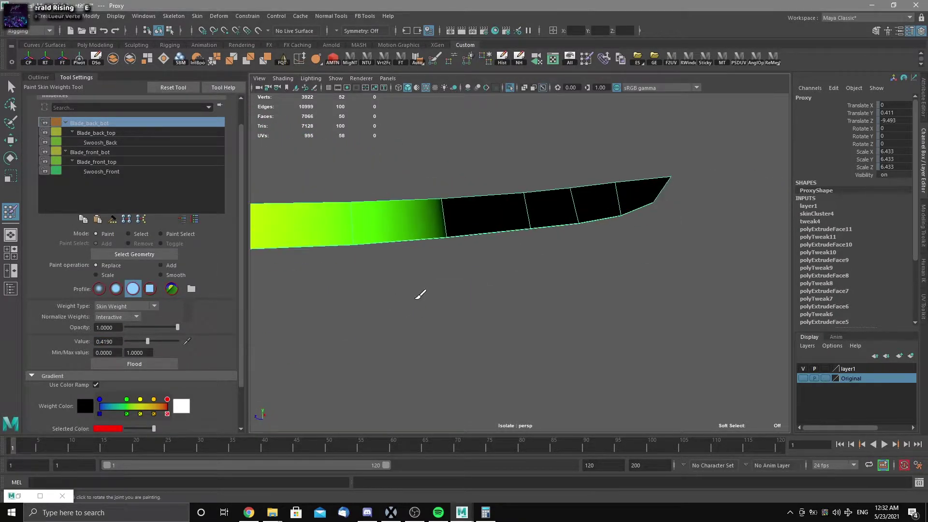
pyautogui.click(485, 513)
pyautogui.click(530, 431)
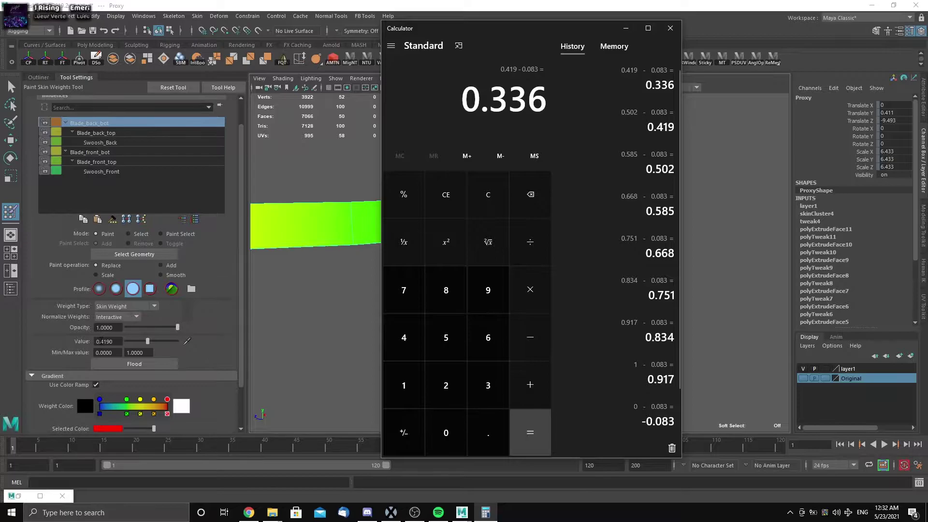
pyautogui.moveTo(97, 341); pyautogui.dragTo(176, 343)
pyautogui.write('0.3360')
pyautogui.moveTo(421, 208)
pyautogui.mouseDown()
pyautogui.moveTo(452, 362)
pyautogui.moveTo(580, 327)
pyautogui.moveTo(638, 270)
pyautogui.moveTo(446, 451)
pyautogui.mouseUp()
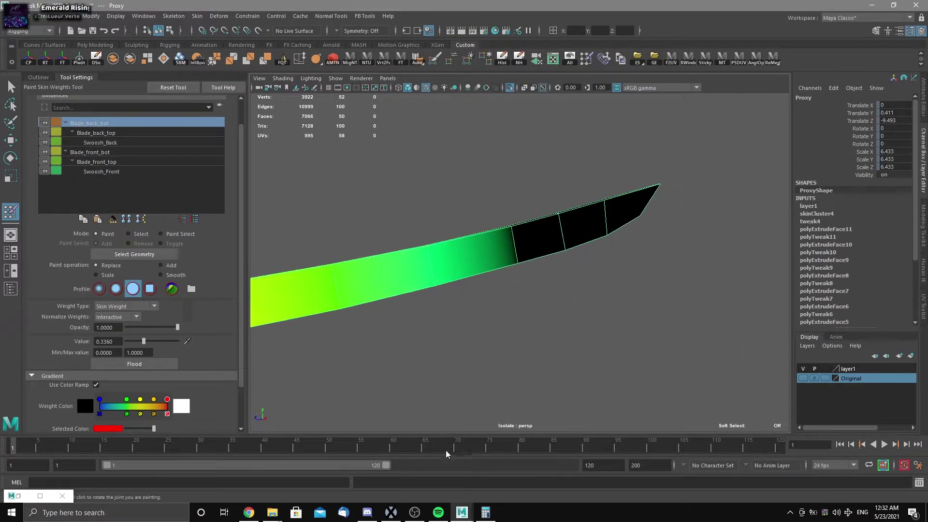
# - Compute 0.253 and paint it onto the next blade section
pyautogui.click(486, 512)
pyautogui.click(530, 433)
pyautogui.click(183, 302)
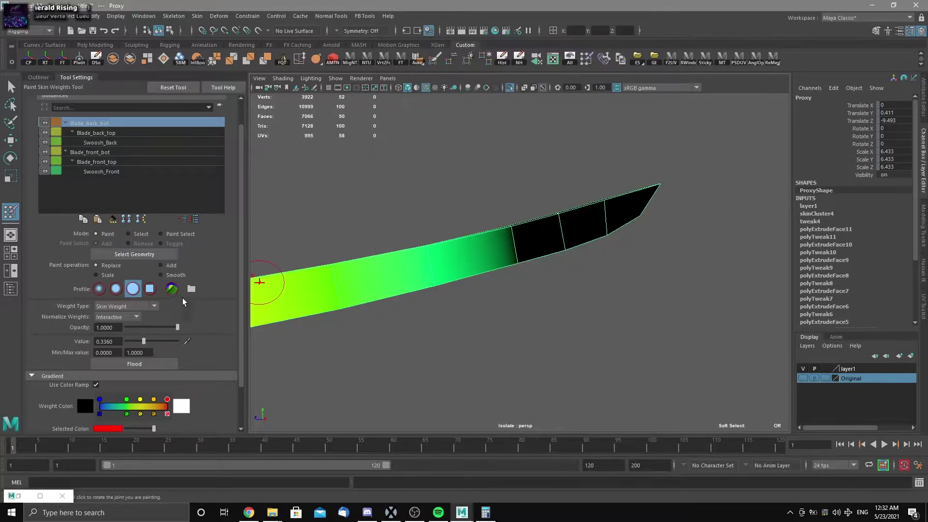
pyautogui.write('0.253')
pyautogui.press('Return')
pyautogui.scroll(-2, 452, 290)
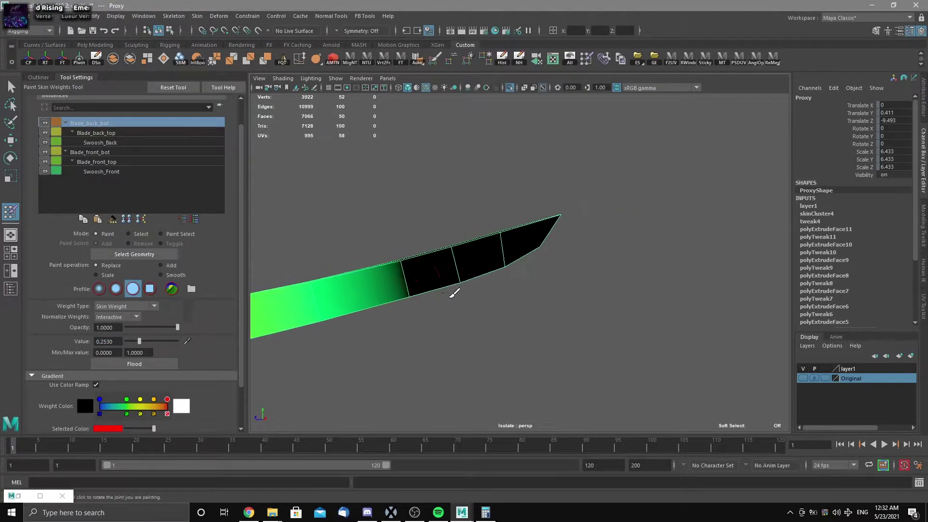
pyautogui.moveTo(452, 290)
pyautogui.mouseDown()
pyautogui.moveTo(404, 267)
pyautogui.moveTo(419, 295)
pyautogui.moveTo(408, 201)
pyautogui.moveTo(426, 166)
pyautogui.moveTo(461, 209)
pyautogui.moveTo(471, 442)
pyautogui.mouseUp()
# - Subtract another step and set the paint value to 0.17
pyautogui.click(485, 513)
pyautogui.click(528, 430)
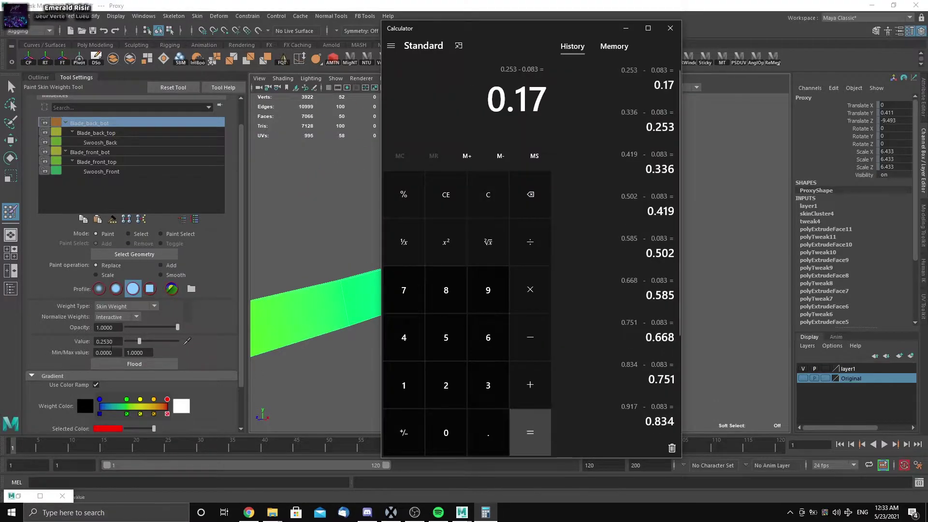
pyautogui.click(486, 512)
pyautogui.write('0.17')
pyautogui.press('Return')
pyautogui.moveTo(416, 304)
pyautogui.keyDown('alt'); pyautogui.mouseDown()
pyautogui.moveTo(429, 312)
pyautogui.moveTo(414, 267)
pyautogui.moveTo(419, 205)
pyautogui.moveTo(479, 421)
pyautogui.mouseUp(); pyautogui.keyUp('alt')
# - Paint the lowest weight, 0.087, onto the blade tip and close Calculator
pyautogui.click(485, 513)
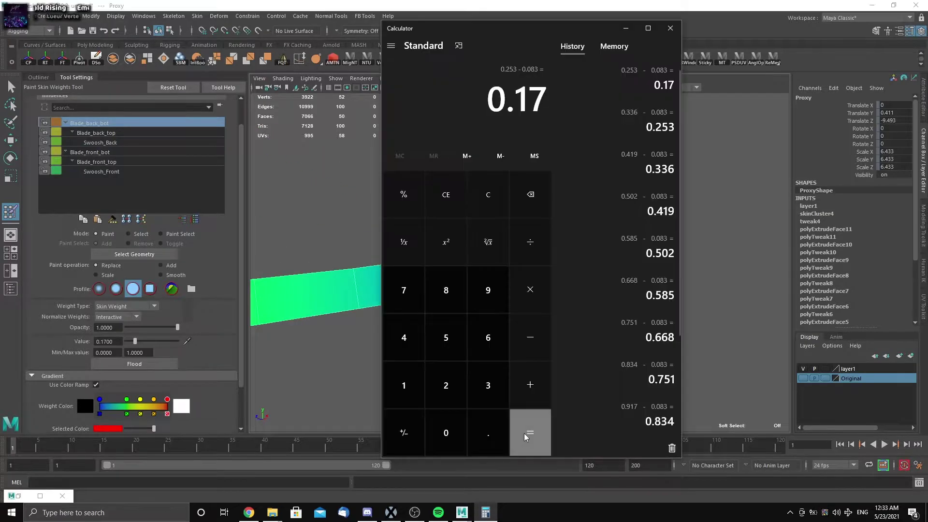
pyautogui.click(528, 430)
pyautogui.click(485, 512)
pyautogui.write('0.0870')
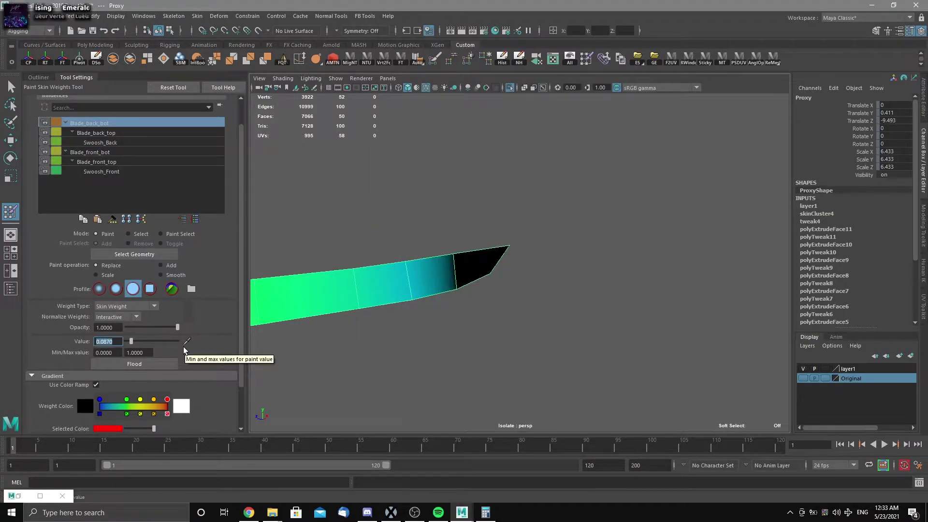
pyautogui.moveTo(415, 290)
pyautogui.keyDown('alt'); pyautogui.mouseDown()
pyautogui.moveTo(435, 275)
pyautogui.moveTo(425, 265)
pyautogui.moveTo(429, 280)
pyautogui.moveTo(434, 227)
pyautogui.moveTo(425, 315)
pyautogui.moveTo(535, 238)
pyautogui.moveTo(439, 293)
pyautogui.moveTo(402, 224)
pyautogui.moveTo(493, 251)
pyautogui.moveTo(498, 309)
pyautogui.mouseUp(); pyautogui.keyUp('alt')
pyautogui.click(486, 513)
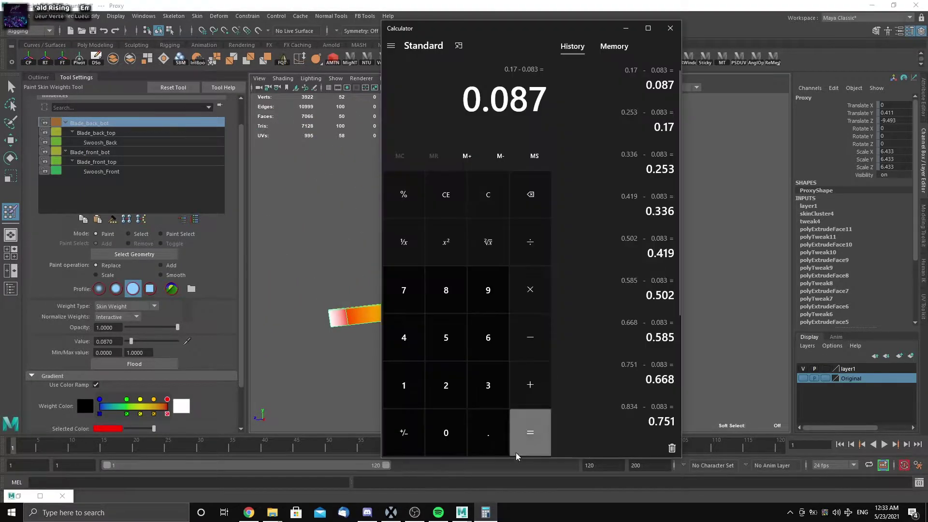
pyautogui.click(671, 27)
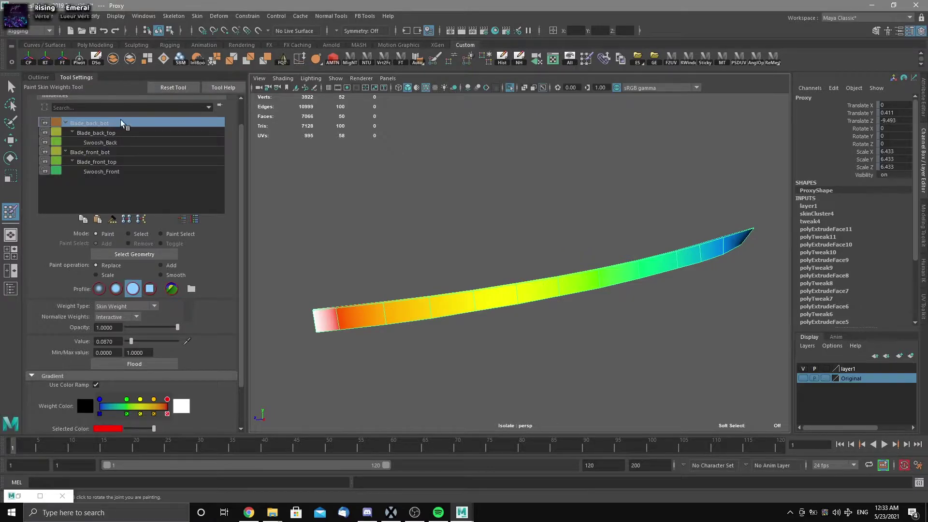
# - Inspect the Blade_back_top, Blade_front_bot and Blade_back_bot weights on the strip
pyautogui.click(103, 132)
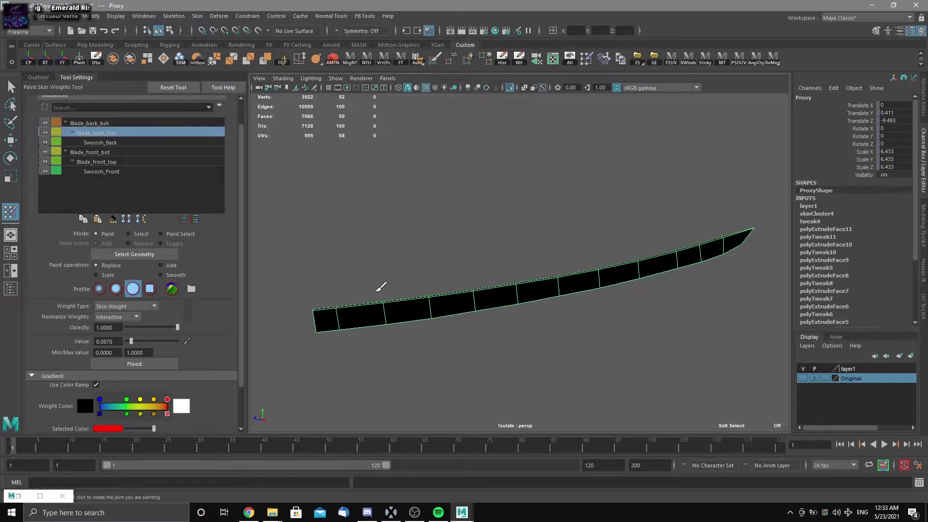
pyautogui.keyDown('alt'); pyautogui.moveTo(382, 288); pyautogui.dragTo(425, 275); pyautogui.keyUp('alt')
pyautogui.click(100, 152)
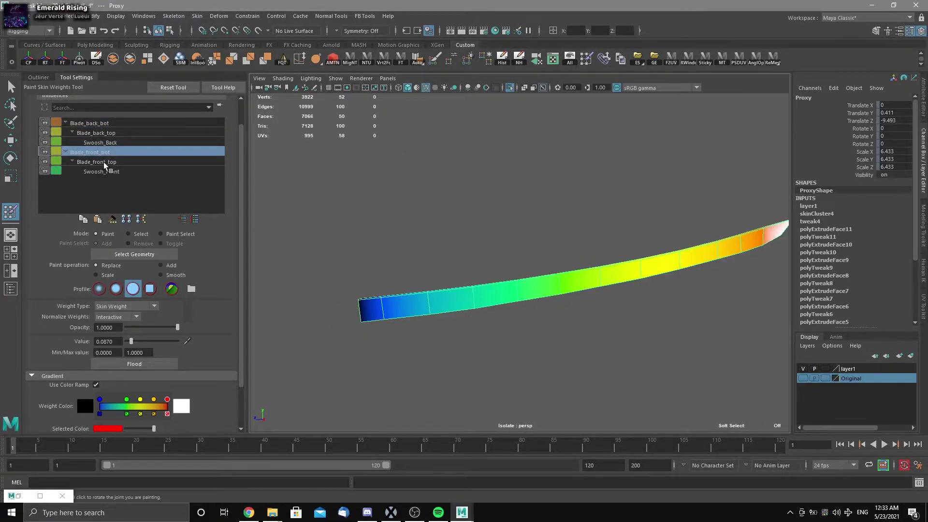
pyautogui.click(96, 123)
pyautogui.keyDown('alt'); pyautogui.moveTo(522, 284); pyautogui.dragTo(537, 271); pyautogui.keyUp('alt')
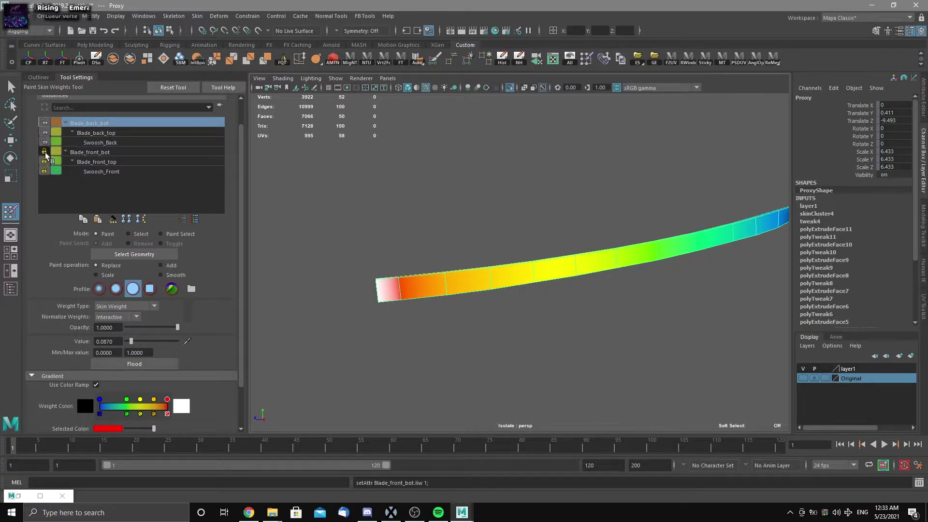
# - Lock Blade_front_bot and Swoosh_Back weights and switch the paint operation to Scale
pyautogui.click(94, 132)
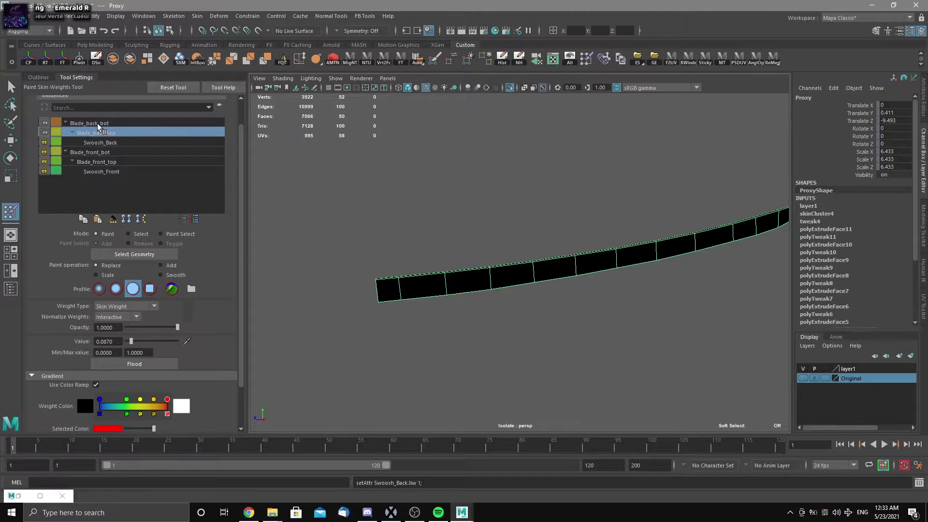
pyautogui.click(98, 124)
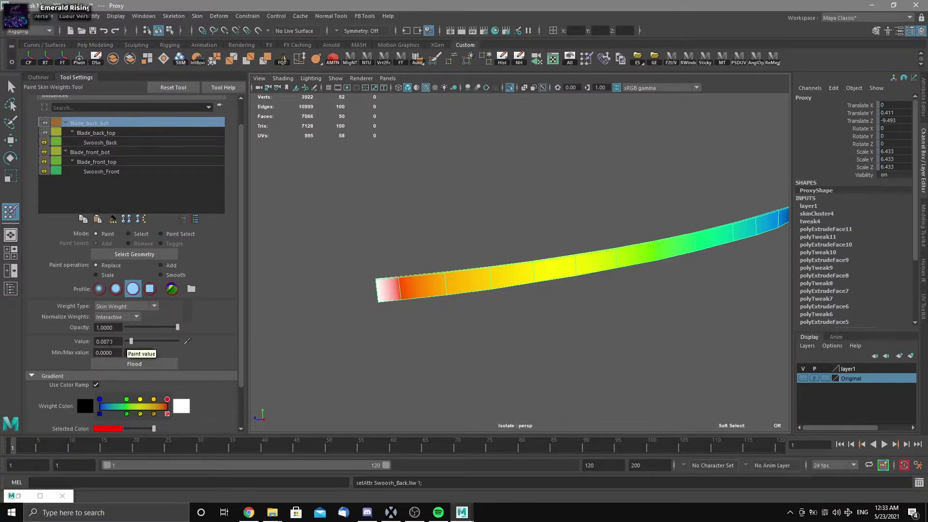
pyautogui.click(143, 273)
# - With Scale value 0, zero Blade_back_bot's weights along the blade's upper edge
pyautogui.moveTo(176, 341); pyautogui.dragTo(126, 341)
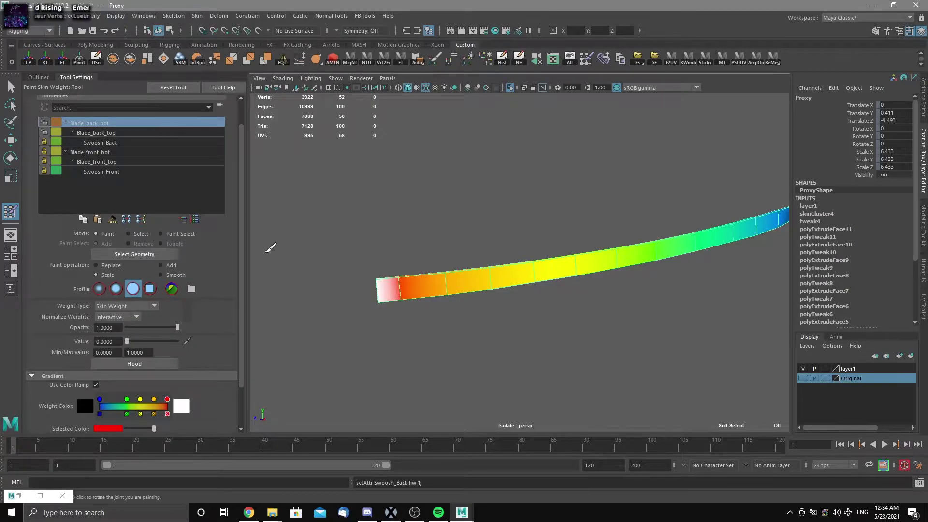
pyautogui.moveTo(267, 246)
pyautogui.keyDown('alt'); pyautogui.mouseDown()
pyautogui.moveTo(439, 193)
pyautogui.moveTo(375, 263)
pyautogui.moveTo(383, 267)
pyautogui.moveTo(379, 242)
pyautogui.mouseUp(); pyautogui.keyUp('alt')
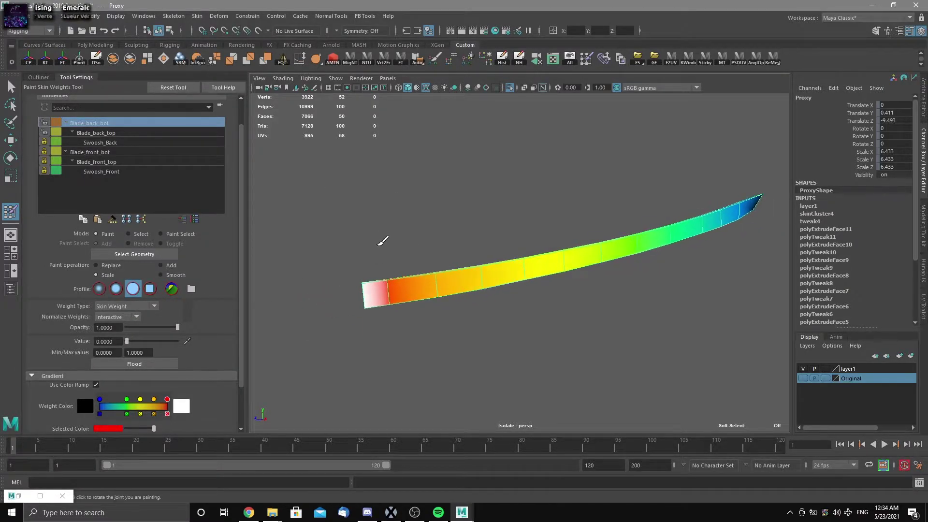
pyautogui.scroll(3, 387, 259)
pyautogui.keyDown('alt'); pyautogui.moveTo(383, 290); pyautogui.dragTo(441, 279); pyautogui.keyUp('alt')
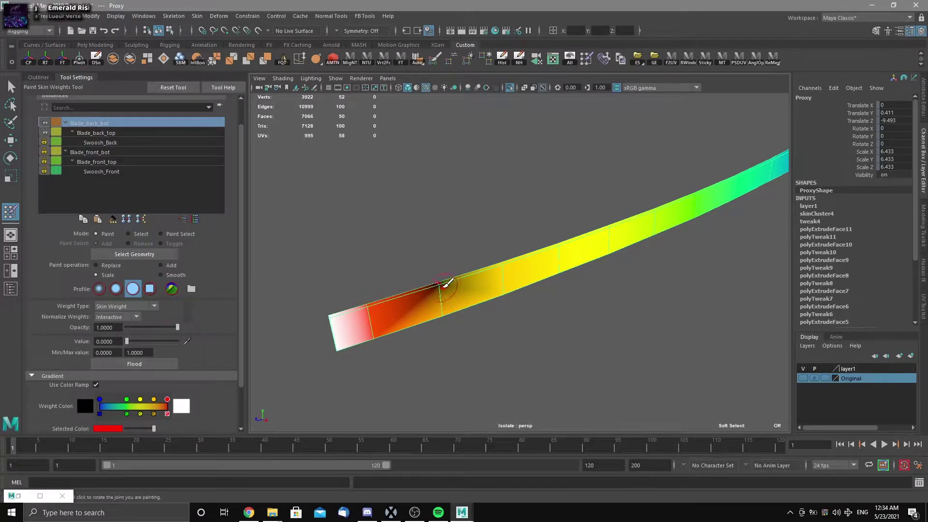
pyautogui.moveTo(372, 305)
pyautogui.mouseDown()
pyautogui.moveTo(425, 307)
pyautogui.moveTo(484, 287)
pyautogui.moveTo(498, 269)
pyautogui.moveTo(439, 290)
pyautogui.moveTo(500, 265)
pyautogui.moveTo(466, 276)
pyautogui.mouseUp()
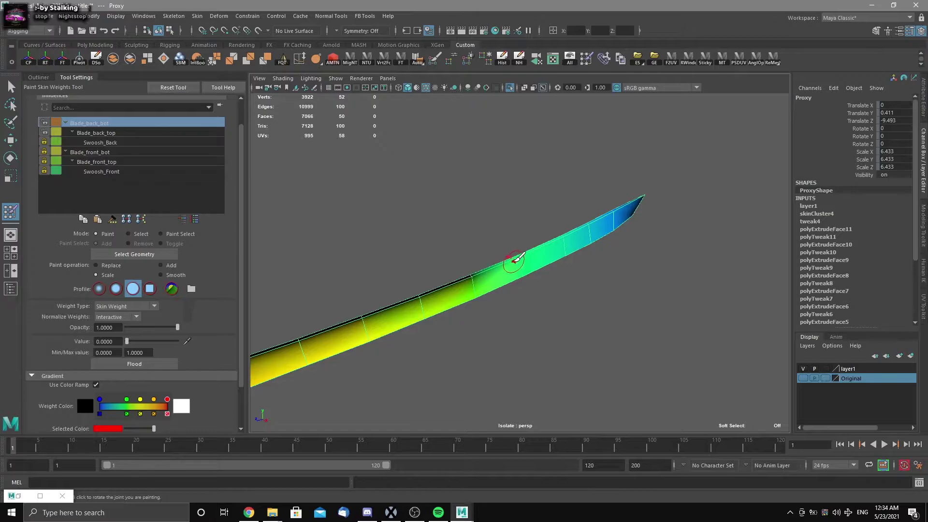
pyautogui.moveTo(515, 260); pyautogui.dragTo(622, 206)
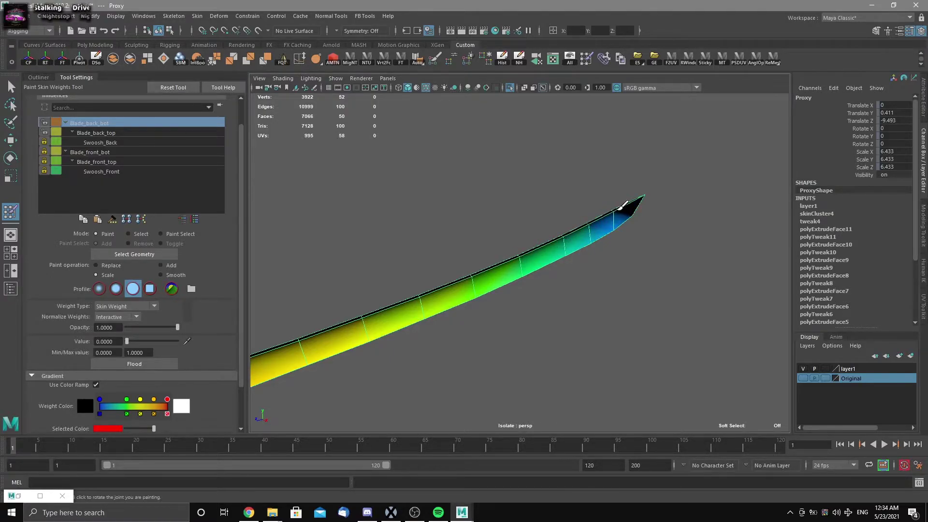
# - Unlock Blade_front_bot, zero its upper-edge weights, and check Blade_front_top's resulting gradient
pyautogui.click(114, 134)
pyautogui.moveTo(421, 201)
pyautogui.keyDown('alt'); pyautogui.mouseDown()
pyautogui.moveTo(375, 191)
pyautogui.moveTo(437, 217)
pyautogui.moveTo(400, 222)
pyautogui.mouseUp(); pyautogui.keyUp('alt')
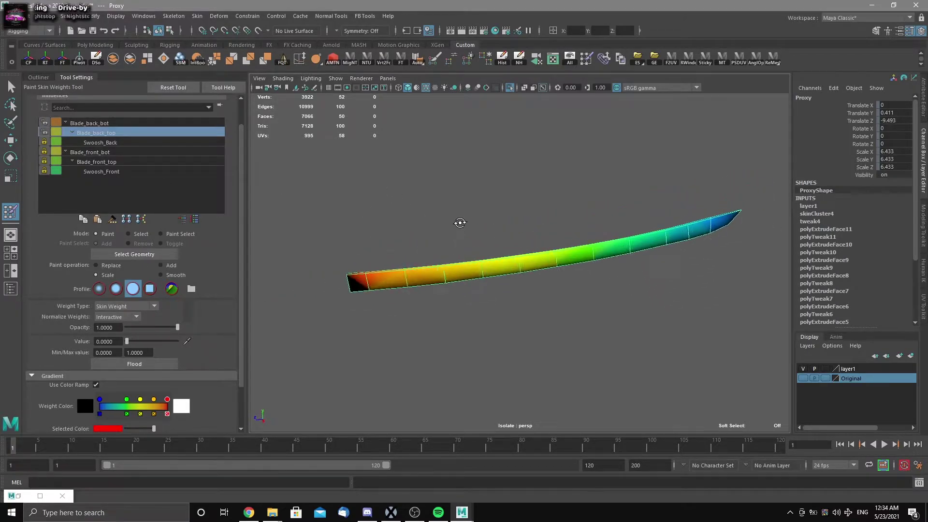
pyautogui.click(45, 141)
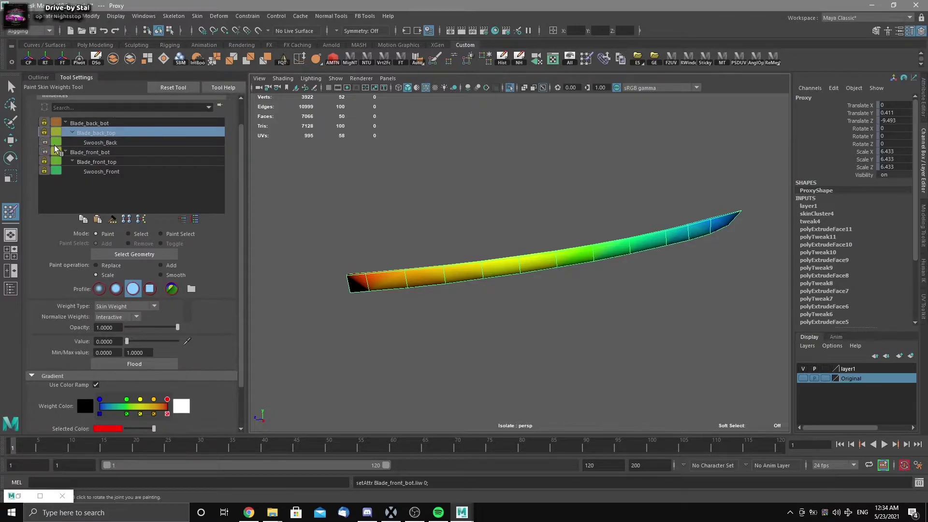
pyautogui.click(94, 150)
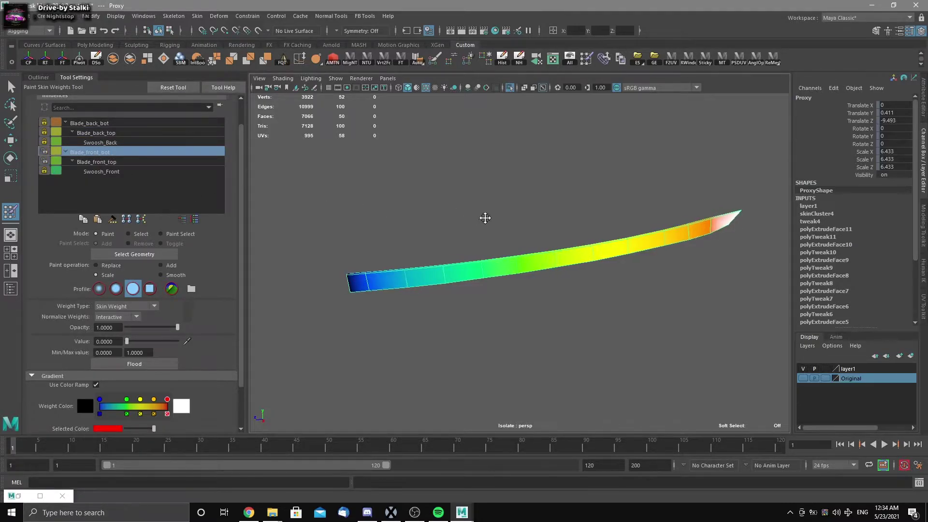
pyautogui.moveTo(485, 217)
pyautogui.keyDown('alt'); pyautogui.mouseDown()
pyautogui.moveTo(383, 232)
pyautogui.moveTo(381, 246)
pyautogui.moveTo(404, 286)
pyautogui.moveTo(342, 324)
pyautogui.moveTo(471, 274)
pyautogui.mouseUp(); pyautogui.keyUp('alt')
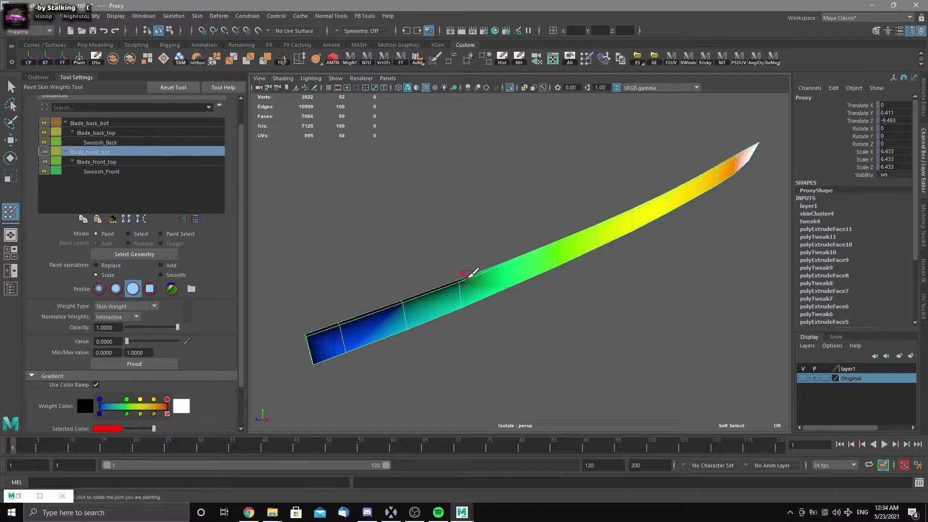
pyautogui.keyDown('alt'); pyautogui.moveTo(472, 273); pyautogui.dragTo(382, 324, button='middle'); pyautogui.keyUp('alt')
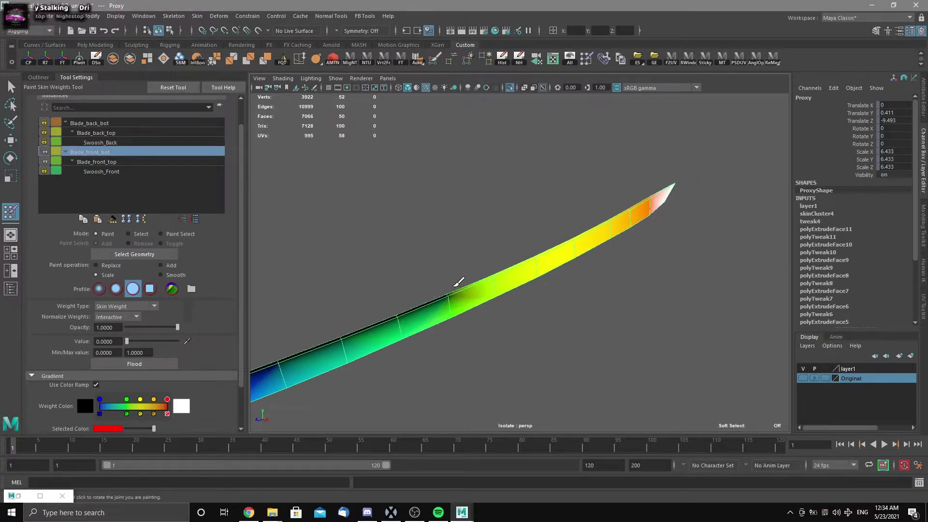
pyautogui.keyDown('alt'); pyautogui.moveTo(460, 284); pyautogui.dragTo(426, 307, button='middle'); pyautogui.keyUp('alt')
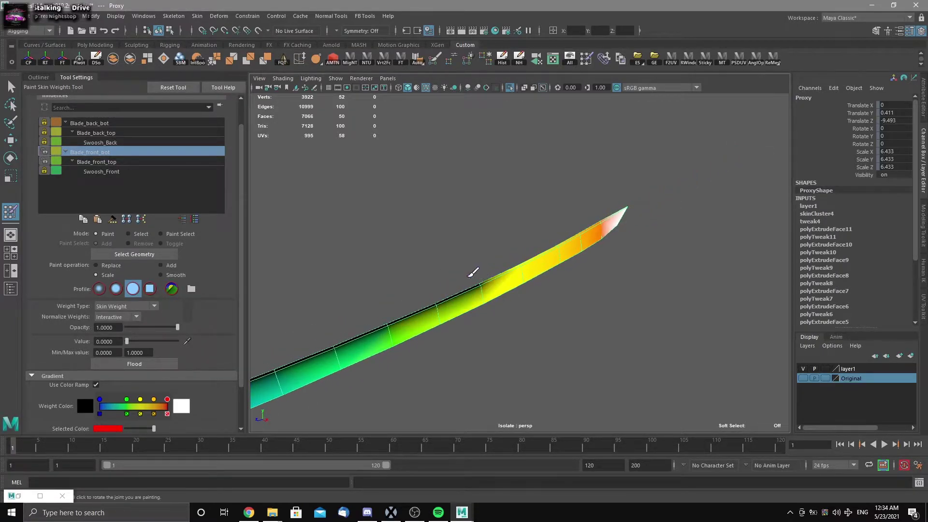
pyautogui.keyDown('alt'); pyautogui.moveTo(476, 282); pyautogui.dragTo(399, 314, button='middle'); pyautogui.keyUp('alt')
pyautogui.moveTo(440, 300)
pyautogui.mouseDown()
pyautogui.moveTo(525, 255)
pyautogui.moveTo(435, 228)
pyautogui.moveTo(464, 240)
pyautogui.mouseUp()
pyautogui.click(112, 162)
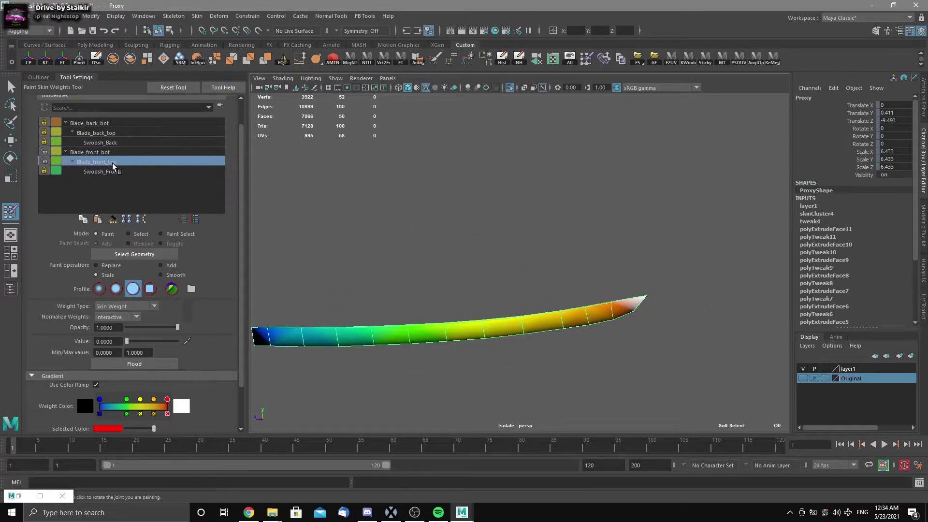
pyautogui.moveTo(339, 271)
pyautogui.keyDown('alt'); pyautogui.mouseDown()
pyautogui.moveTo(393, 271)
pyautogui.moveTo(407, 244)
pyautogui.moveTo(375, 262)
pyautogui.moveTo(414, 290)
pyautogui.moveTo(361, 249)
pyautogui.moveTo(488, 245)
pyautogui.moveTo(437, 287)
pyautogui.mouseUp(); pyautogui.keyUp('alt')
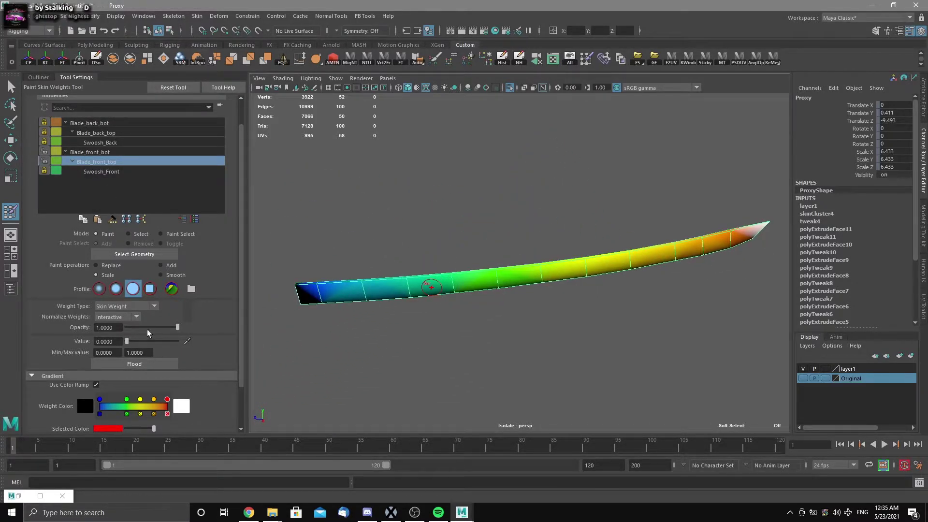
# - Flood the strip with a Smooth operation at 0.125 opacity
pyautogui.click(164, 273)
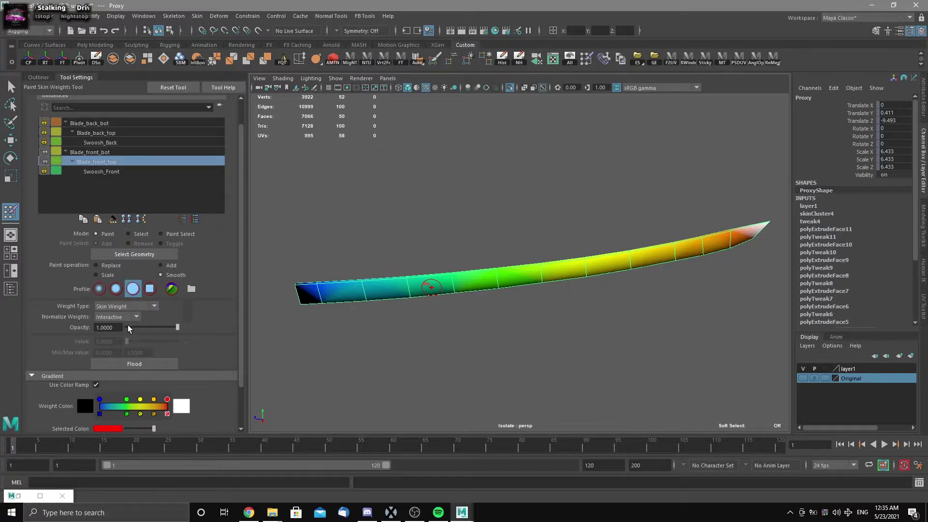
pyautogui.moveTo(131, 329); pyautogui.dragTo(130, 329)
pyautogui.write('0.125')
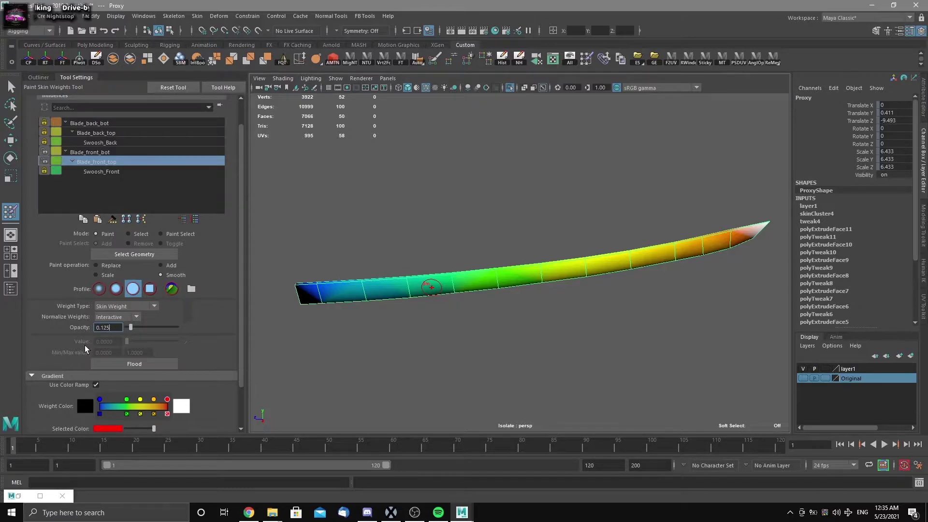
pyautogui.press('Return')
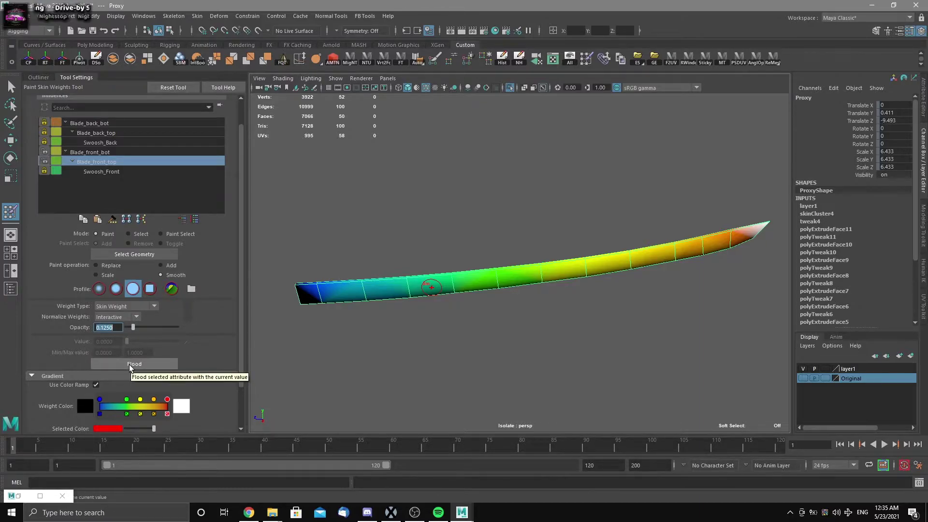
pyautogui.click(129, 365)
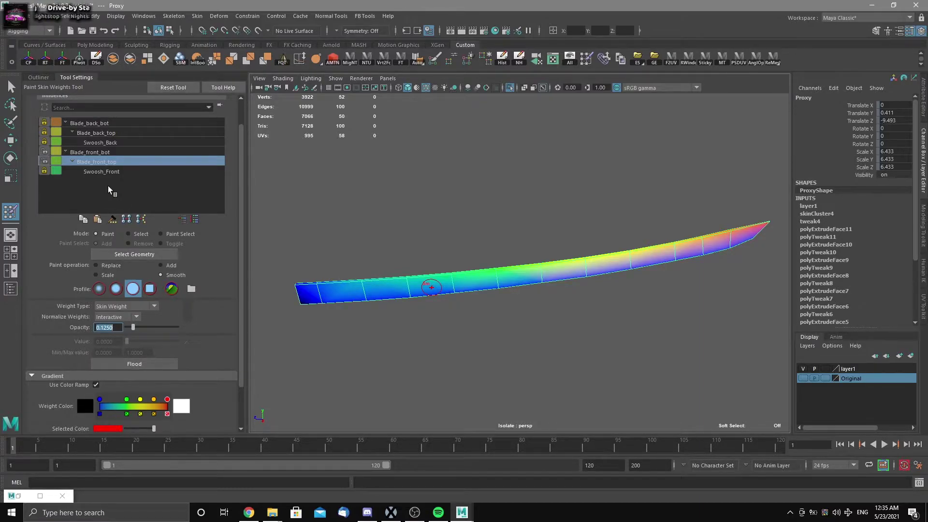
# - Lock Blade_front_top, unlock Blade_back_bot, and flood weights for Blade_back_top
pyautogui.click(99, 152)
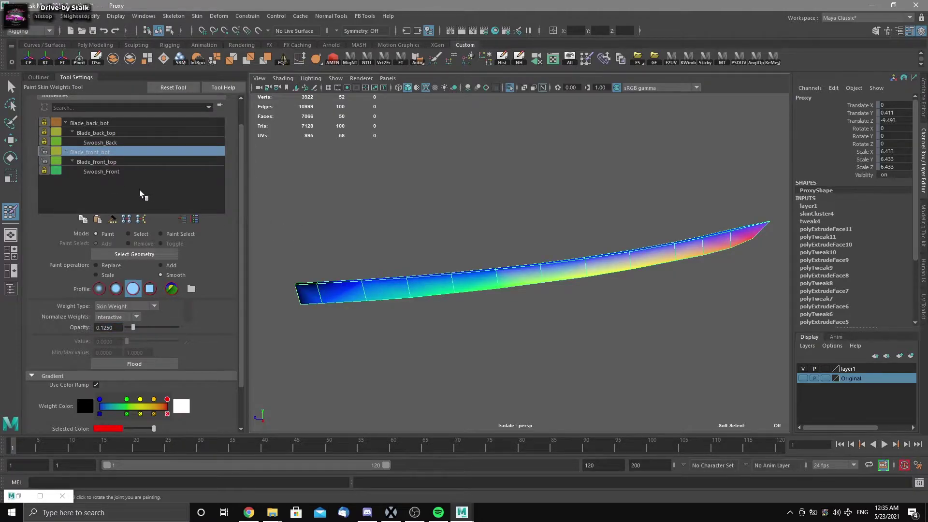
pyautogui.click(46, 160)
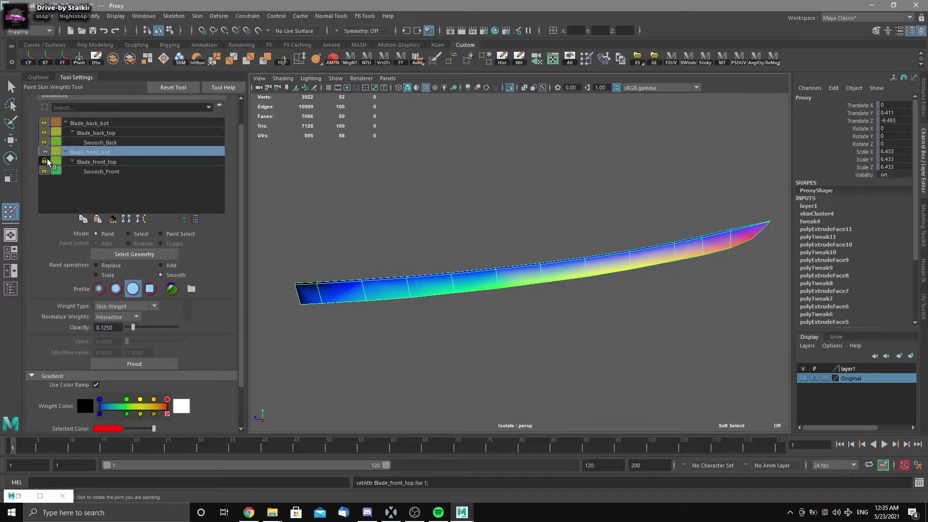
pyautogui.click(45, 122)
pyautogui.click(95, 129)
pyautogui.click(147, 364)
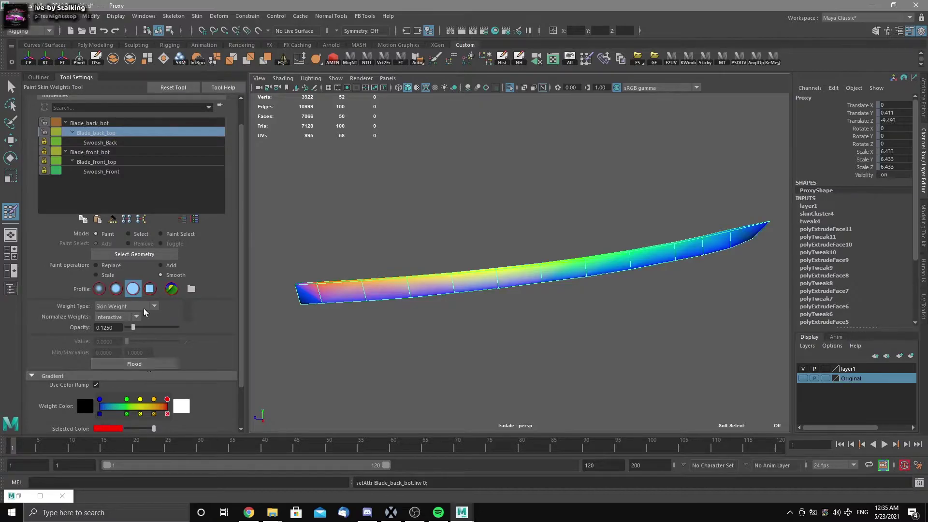
# - Leave weight painting and turn off isolation to show the whole sword
pyautogui.press('w')
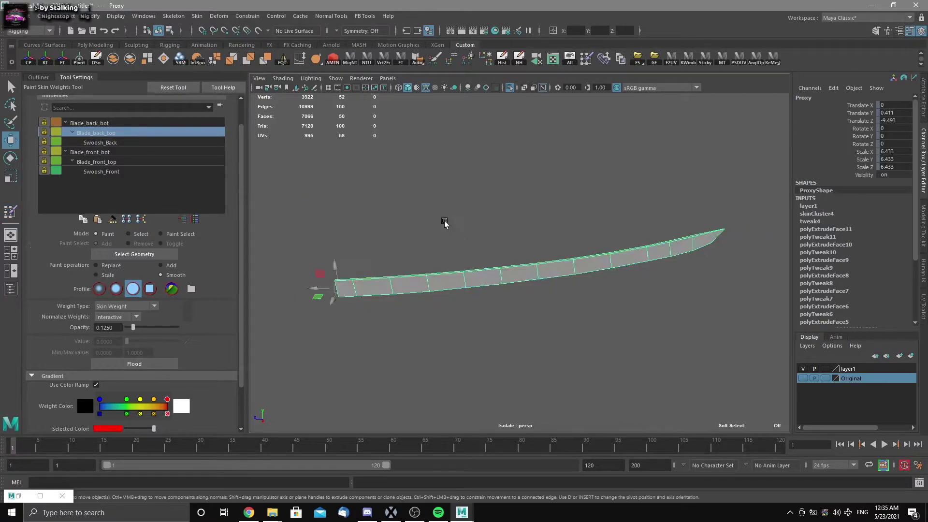
pyautogui.click(576, 209)
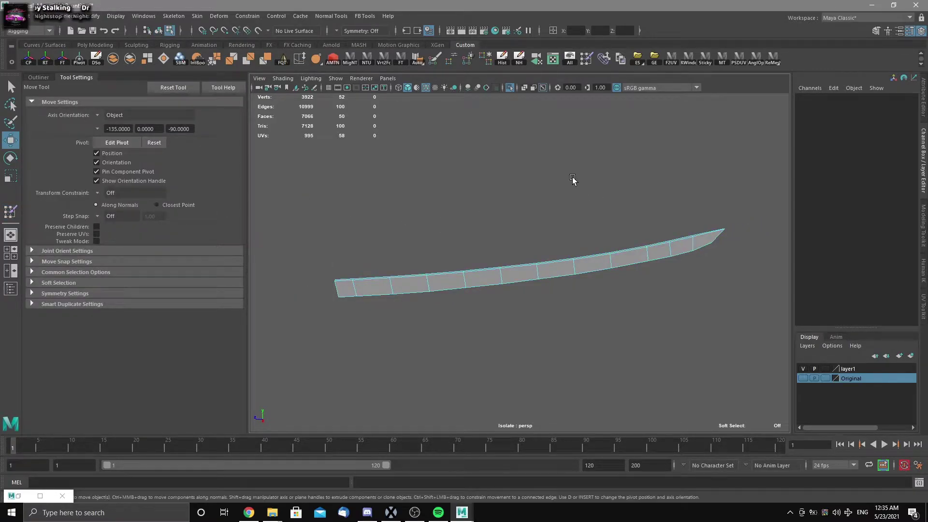
pyautogui.hotkey('ctrl', 'z')
pyautogui.click(508, 89)
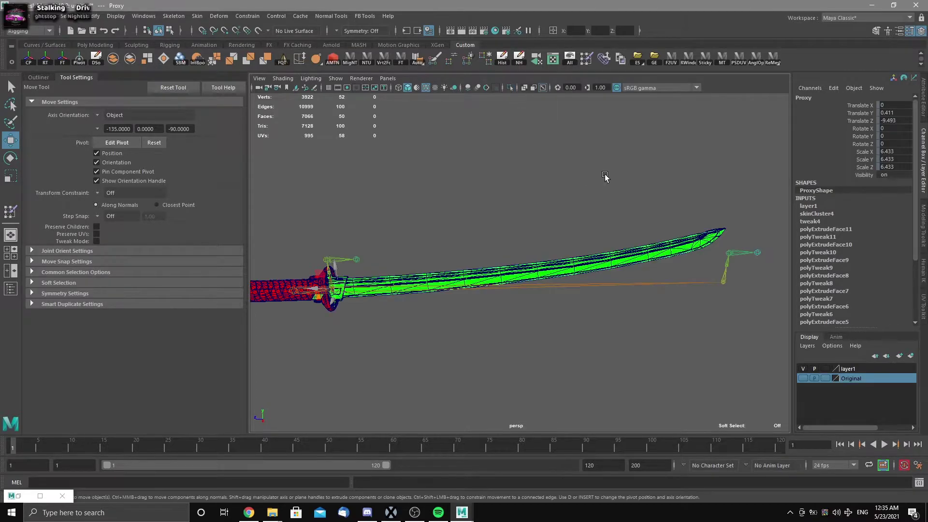
# - Raise Blade_front_bot to Translate Y 37.42 to test the strip's bend
pyautogui.click(740, 260)
pyautogui.moveTo(743, 260); pyautogui.dragTo(745, 184)
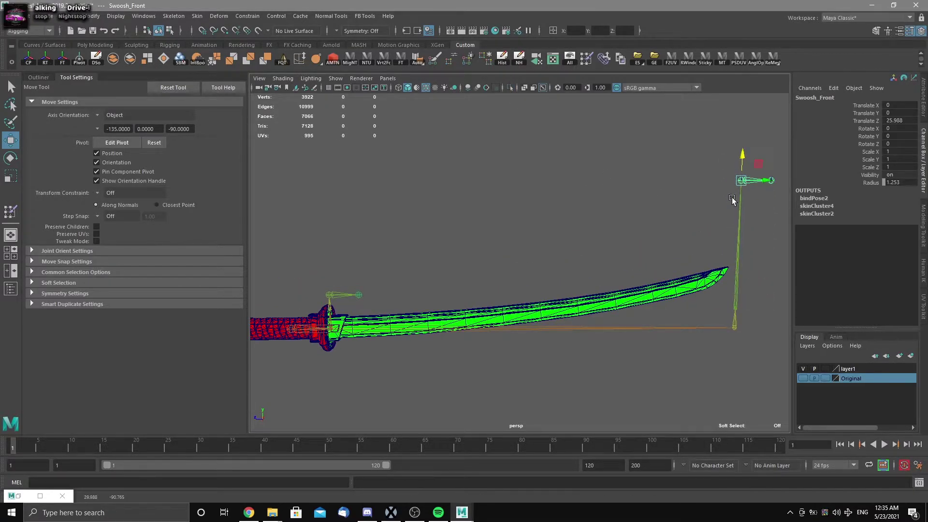
pyautogui.hotkey('ctrl', 'z')
pyautogui.click(736, 322)
pyautogui.moveTo(735, 321); pyautogui.dragTo(729, 180)
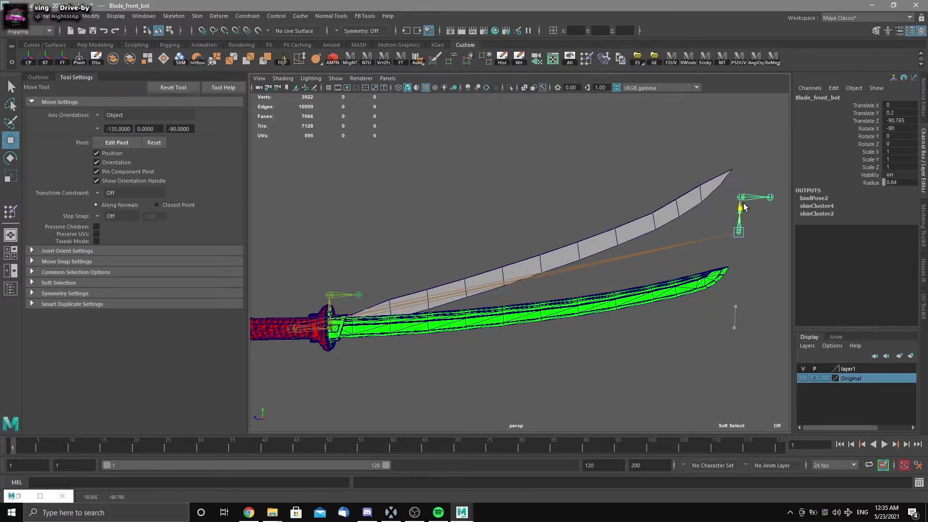
pyautogui.scroll(-3, 528, 232)
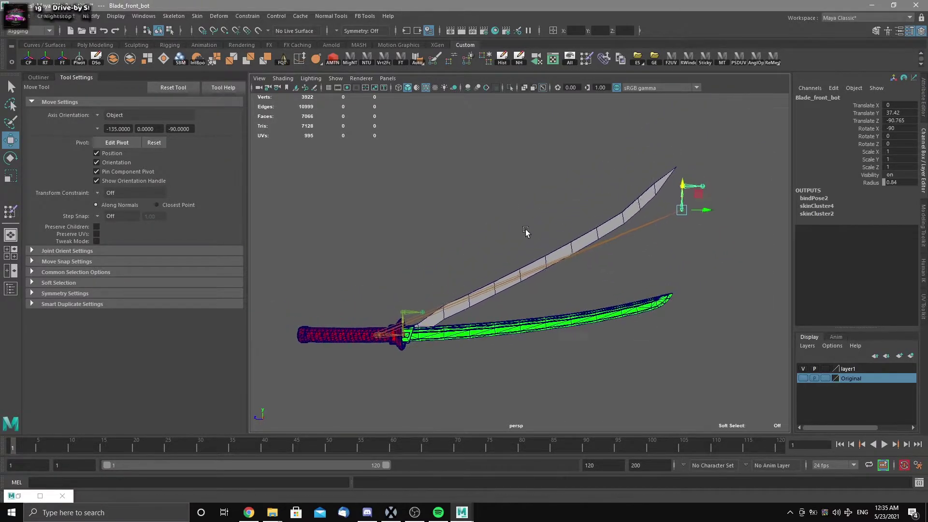
pyautogui.scroll(3, 580, 206)
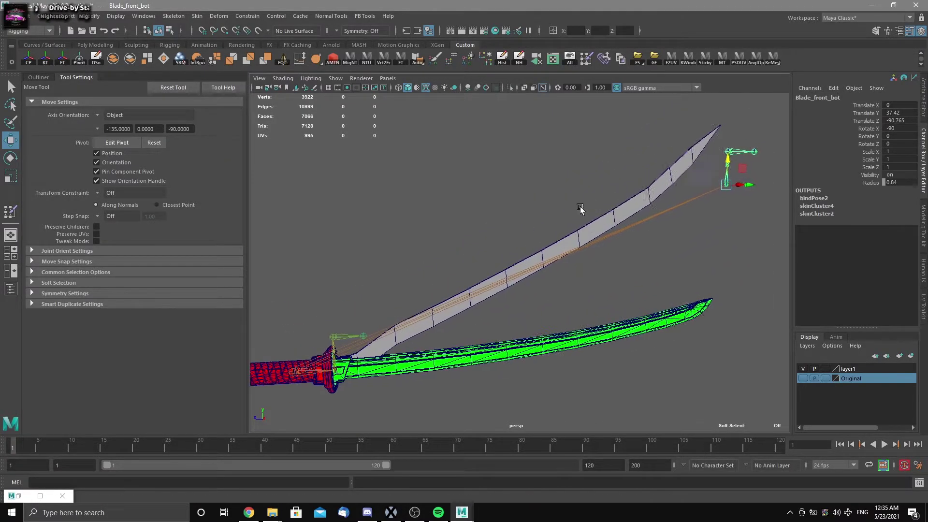
pyautogui.scroll(3, 580, 207)
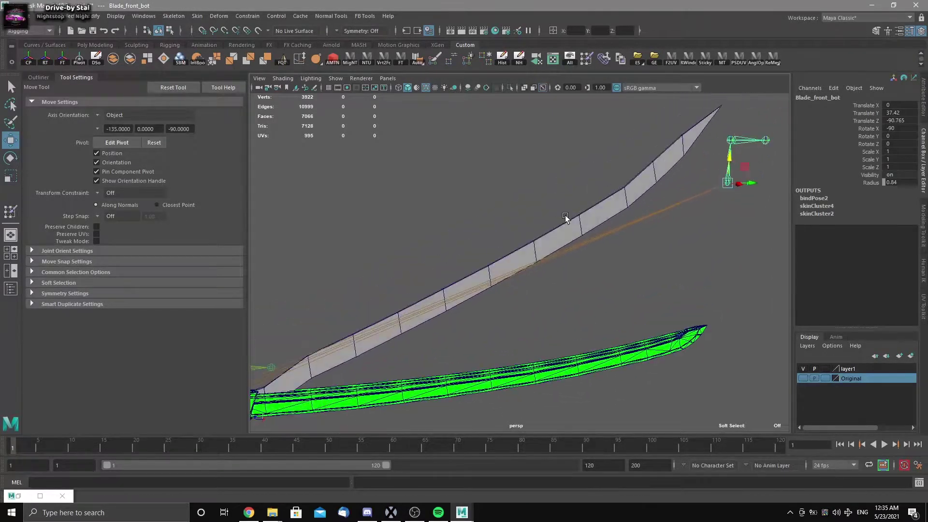
pyautogui.scroll(-5, 564, 215)
# - Select a row of vertices on the grey swoosh strip
pyautogui.click(624, 249)
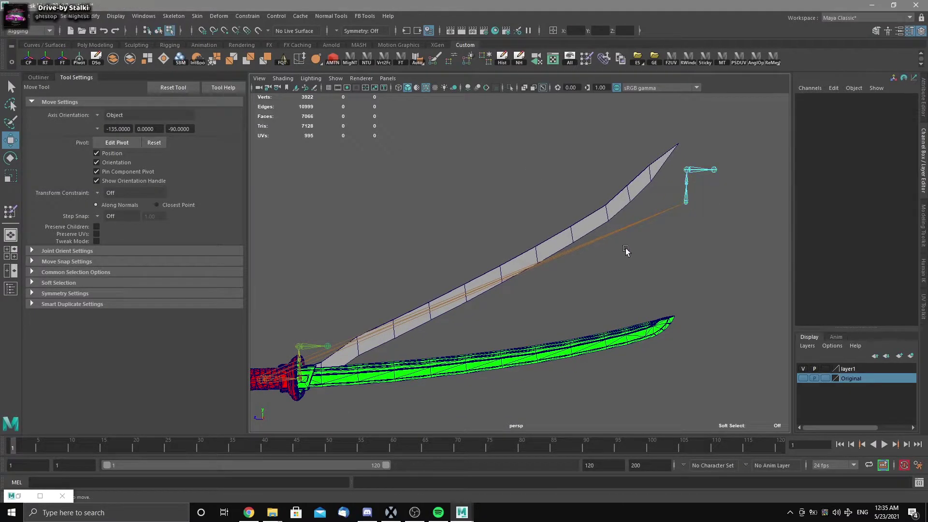
pyautogui.click(601, 219)
pyautogui.moveTo(594, 194); pyautogui.dragTo(621, 235)
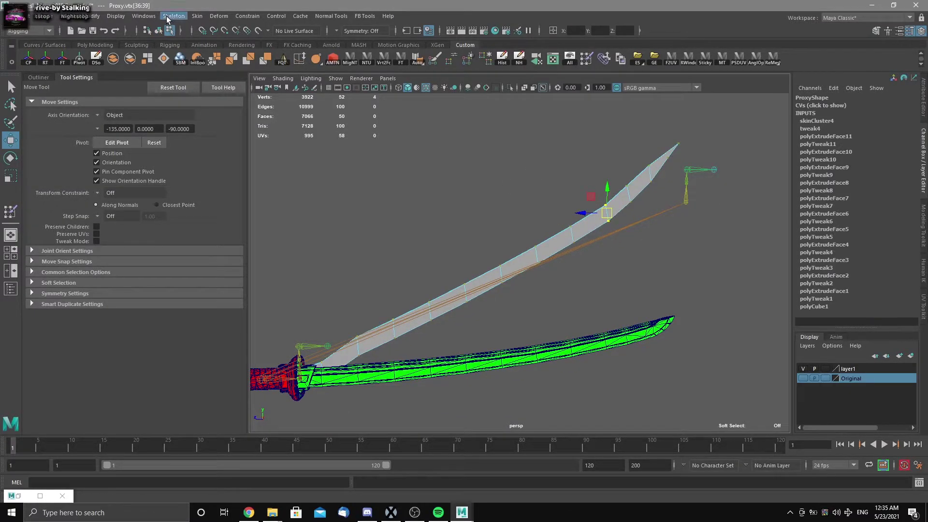
# - Smooth the skin weights on the current selection and on the vertices near the guard end
pyautogui.click(196, 16)
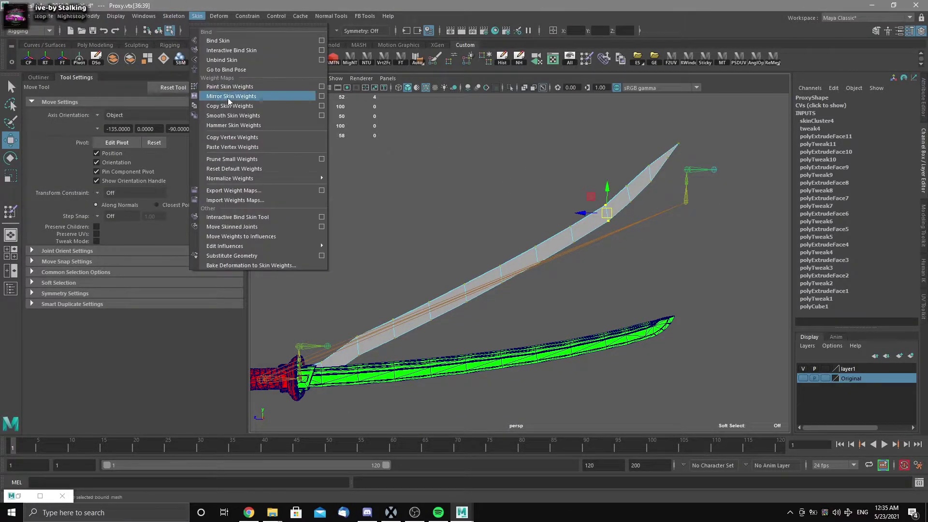
pyautogui.click(249, 116)
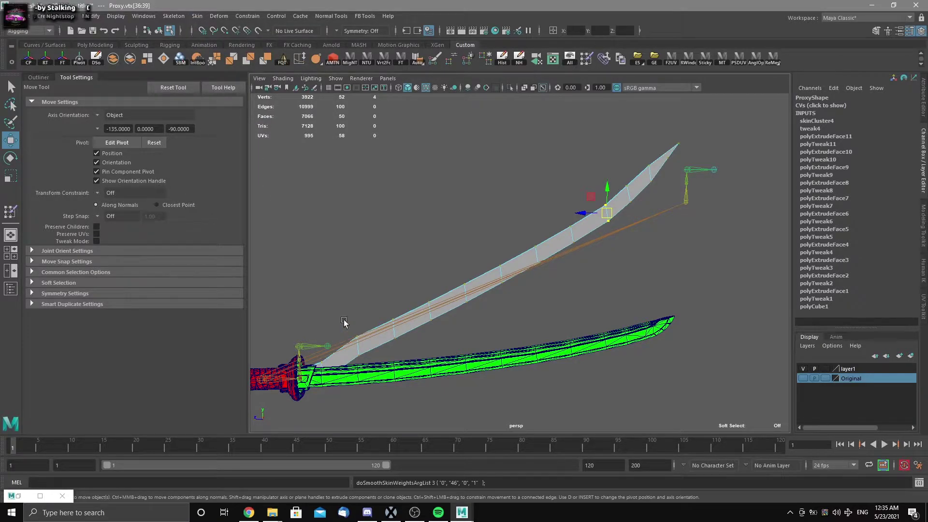
pyautogui.moveTo(344, 323); pyautogui.dragTo(363, 355)
pyautogui.click(197, 16)
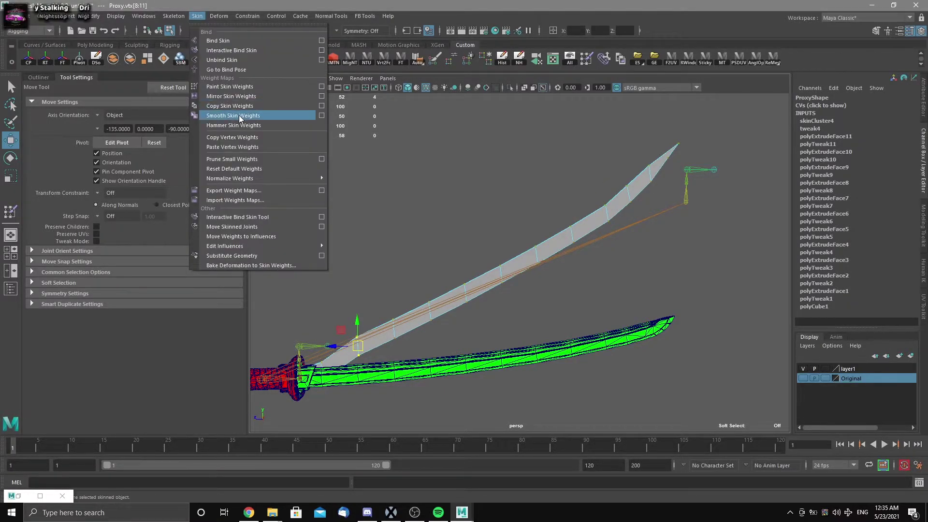
pyautogui.click(240, 116)
# - Marquee-select vertex rows further up the strip, ending on the middle row
pyautogui.keyDown('shift'); pyautogui.moveTo(342, 281); pyautogui.dragTo(394, 404); pyautogui.keyUp('shift')
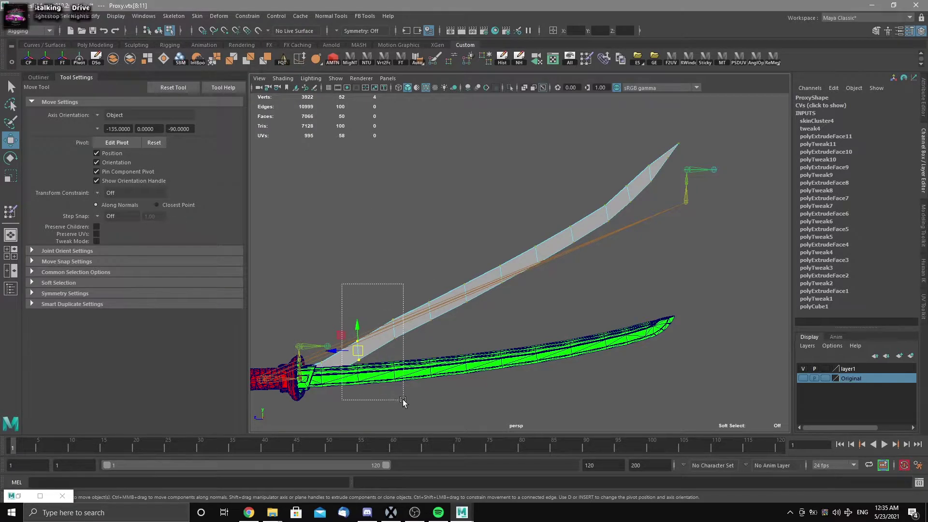
pyautogui.keyDown('shift'); pyautogui.moveTo(348, 284); pyautogui.dragTo(447, 397); pyautogui.keyUp('shift')
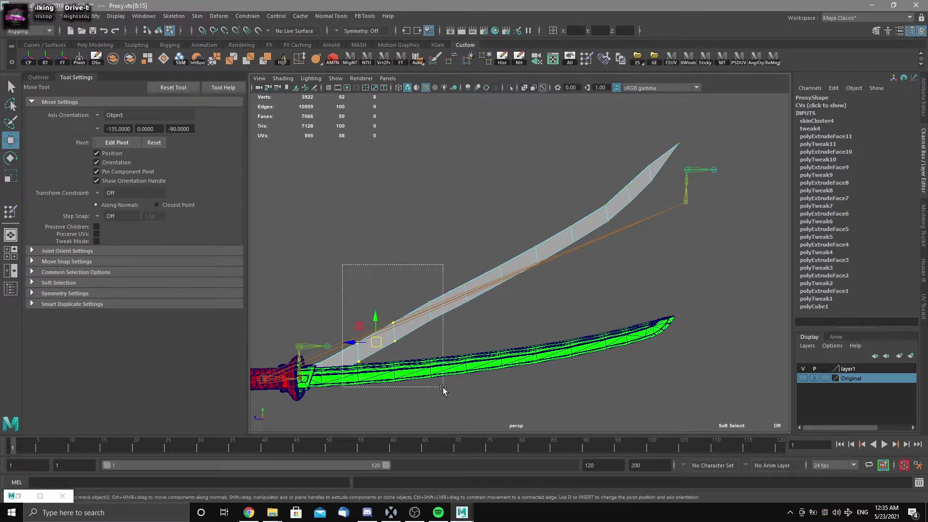
pyautogui.click(393, 259)
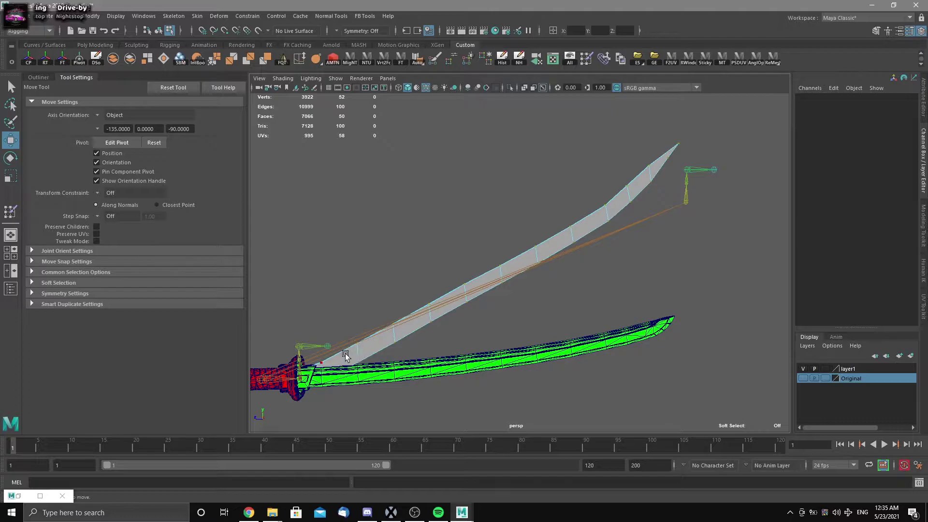
pyautogui.moveTo(597, 180); pyautogui.dragTo(622, 242)
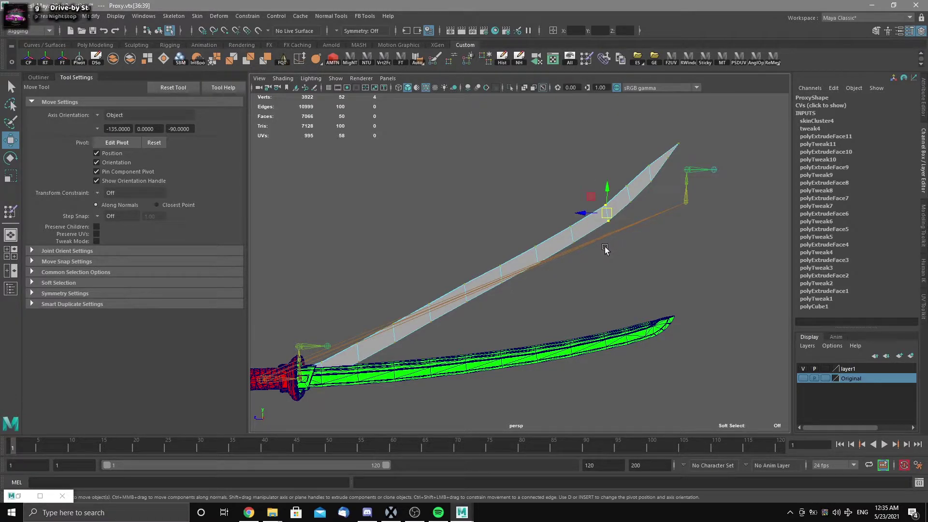
pyautogui.moveTo(613, 171); pyautogui.dragTo(648, 231)
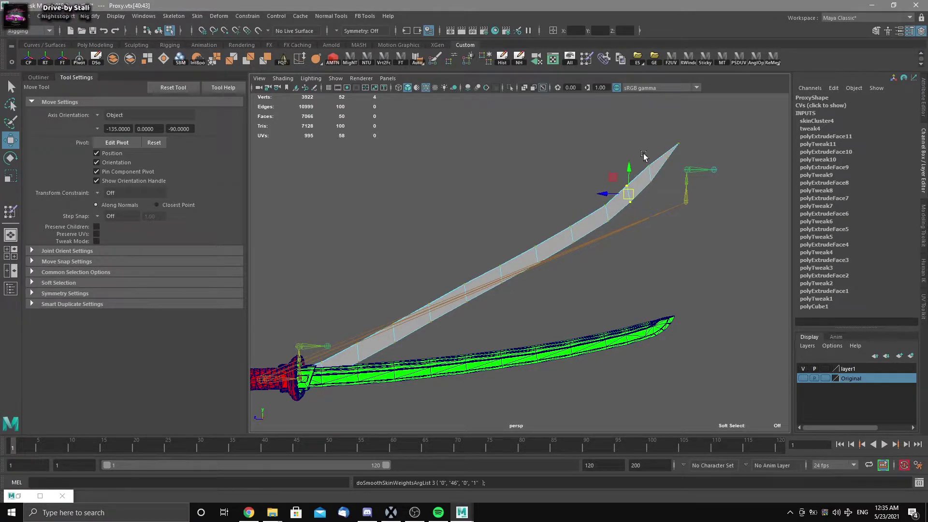
pyautogui.moveTo(562, 212); pyautogui.dragTo(586, 265)
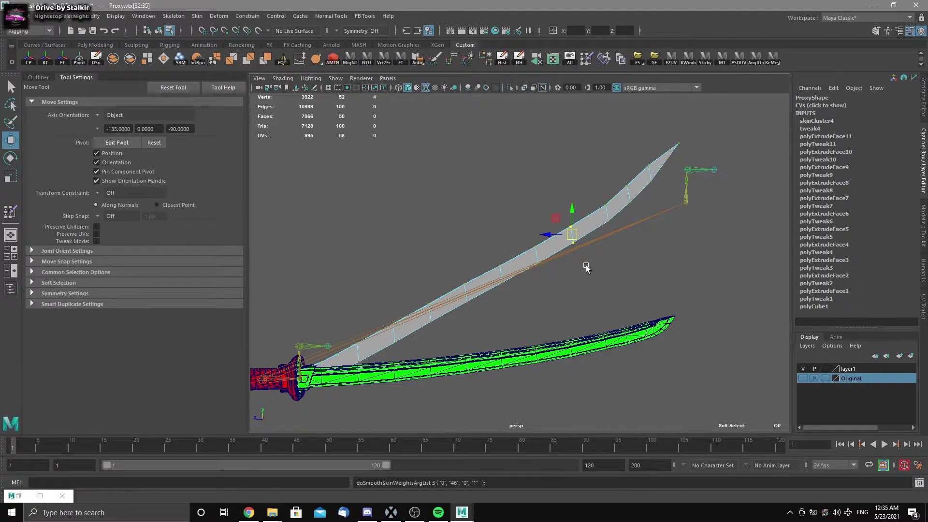
pyautogui.moveTo(599, 205); pyautogui.dragTo(604, 245)
# - Run Smooth Skin Weights on the middle vertex row selection
pyautogui.click(198, 16)
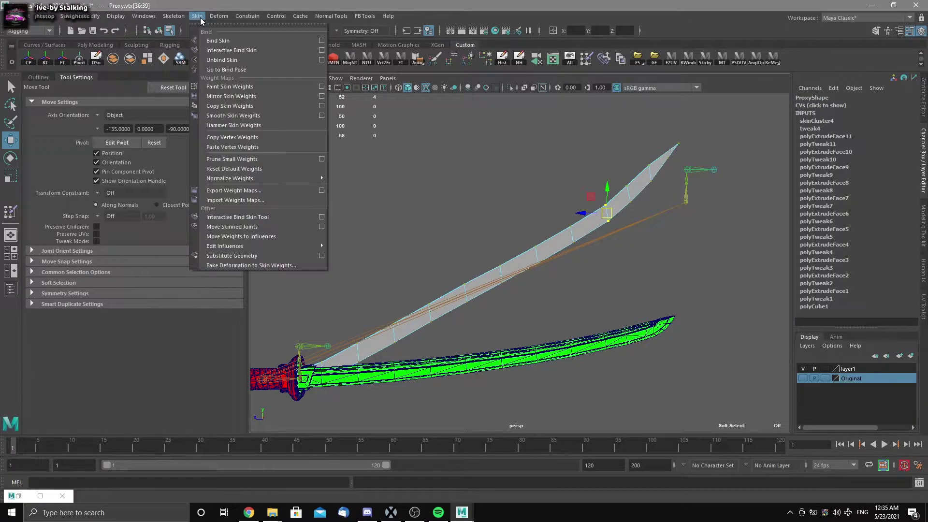
pyautogui.click(262, 125)
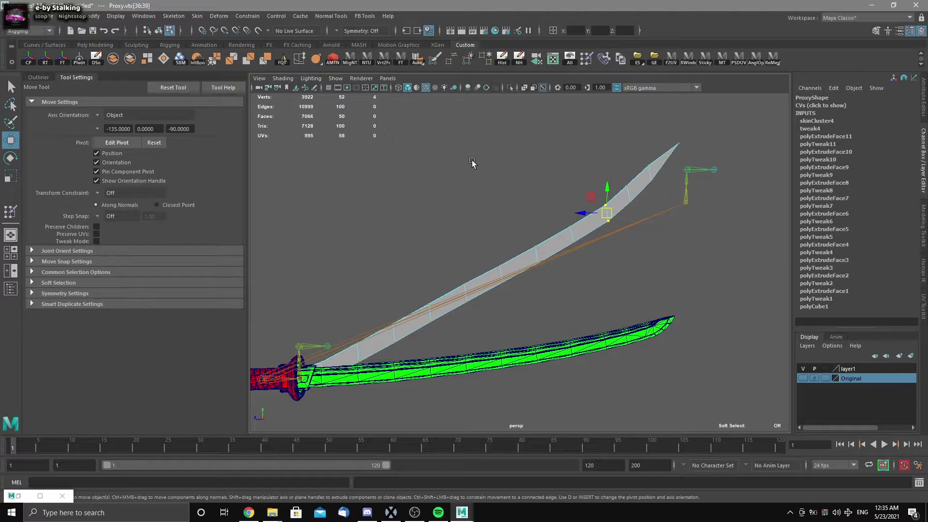
pyautogui.scroll(3, 585, 179)
pyautogui.scroll(2, 541, 200)
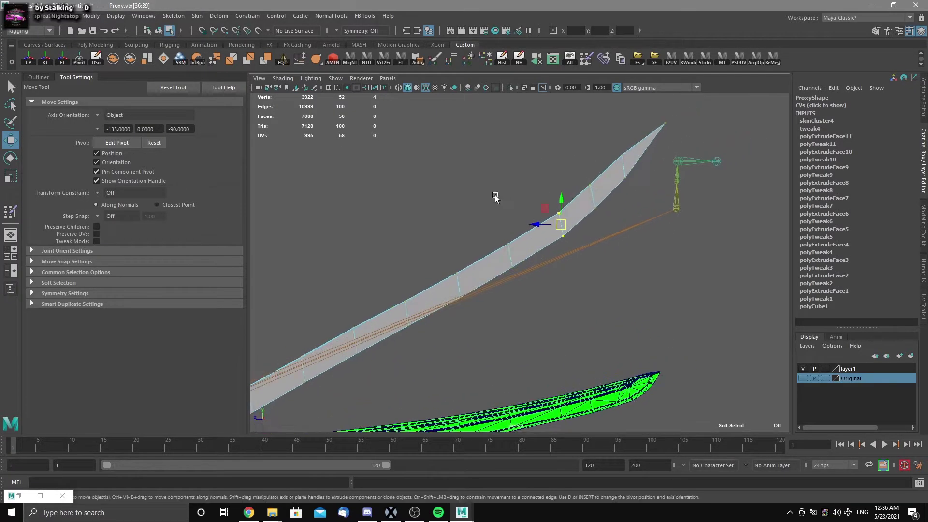
pyautogui.scroll(2, 532, 203)
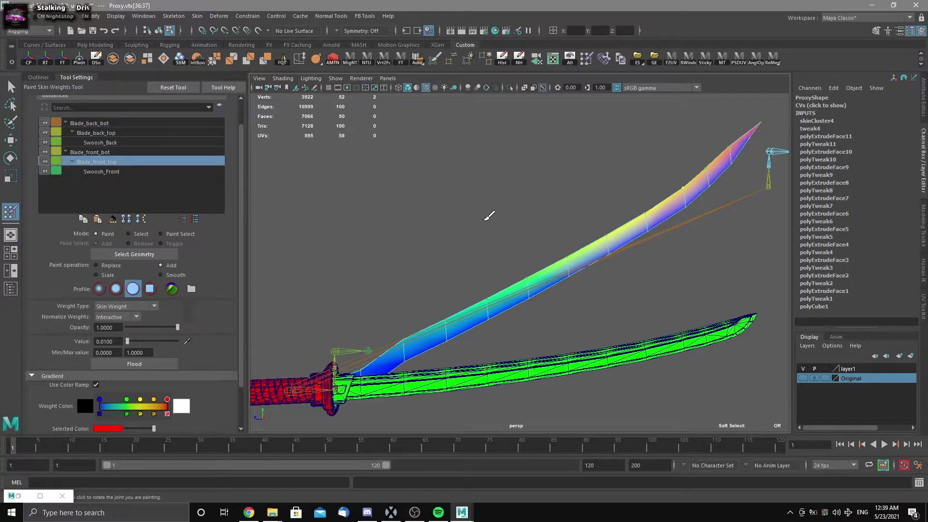
# - Orbit around the blade and return to Paint Skin Weights with the Scale operation
pyautogui.scroll(3, 450, 223)
pyautogui.press('w')
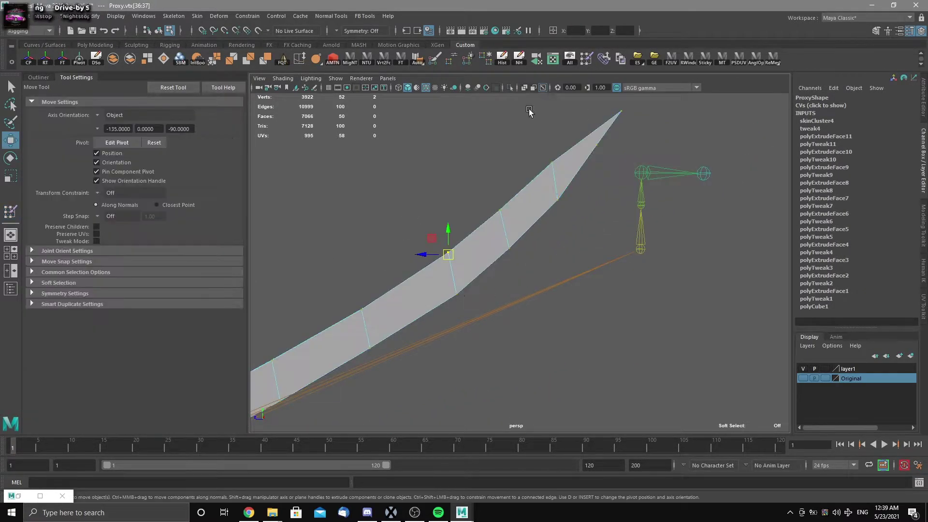
pyautogui.press('y')
pyautogui.scroll(3, 485, 327)
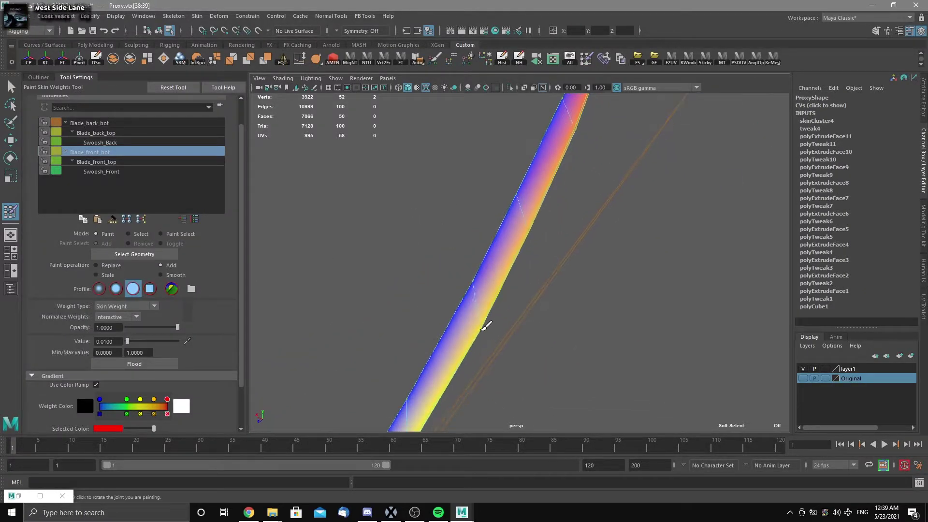
pyautogui.scroll(-5, 483, 317)
pyautogui.moveTo(431, 213)
pyautogui.keyDown('alt'); pyautogui.mouseDown()
pyautogui.moveTo(535, 279)
pyautogui.moveTo(332, 201)
pyautogui.moveTo(249, 197)
pyautogui.moveTo(513, 191)
pyautogui.moveTo(546, 306)
pyautogui.moveTo(694, 290)
pyautogui.moveTo(436, 271)
pyautogui.mouseUp(); pyautogui.keyUp('alt')
pyautogui.press('w')
pyautogui.press('y')
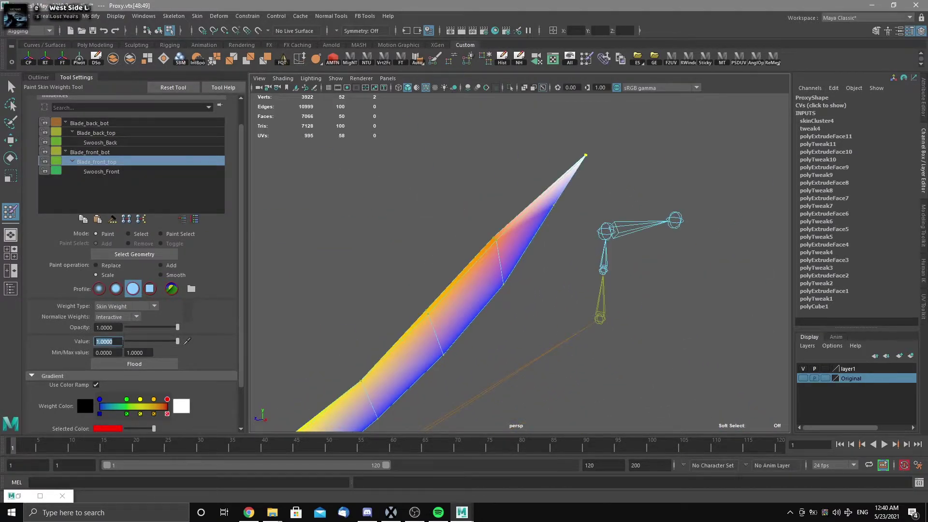
pyautogui.press('Return')
# - Select Blade_front_bot, then Blade_front_top, and set the paint value to 0.5
pyautogui.keyDown('alt'); pyautogui.moveTo(498, 164); pyautogui.dragTo(524, 141); pyautogui.keyUp('alt')
pyautogui.press('w')
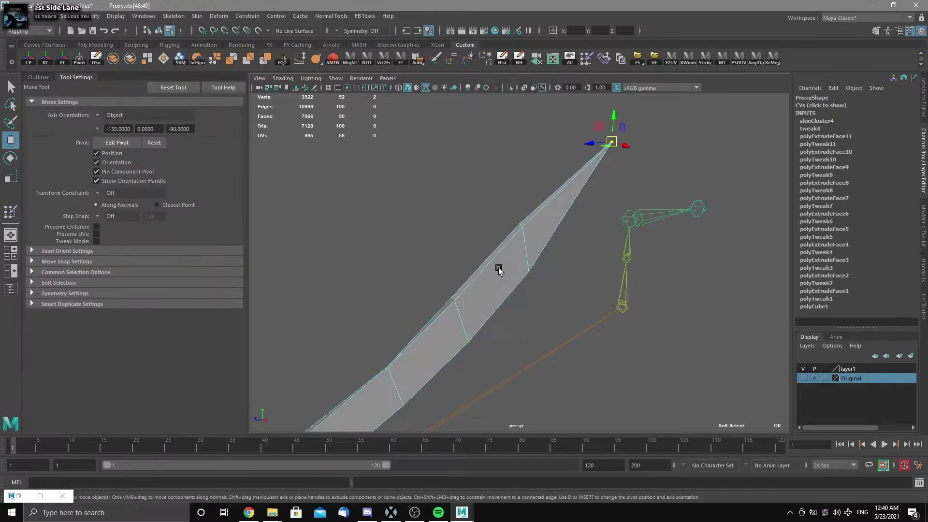
pyautogui.click(586, 58)
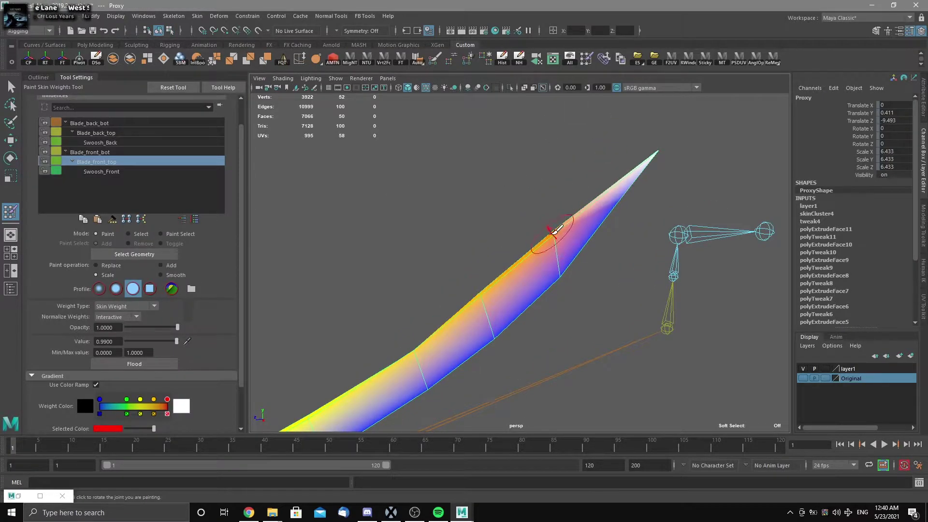
pyautogui.moveTo(549, 234)
pyautogui.keyDown('alt'); pyautogui.mouseDown()
pyautogui.moveTo(590, 244)
pyautogui.moveTo(514, 248)
pyautogui.moveTo(472, 216)
pyautogui.moveTo(483, 203)
pyautogui.moveTo(568, 256)
pyautogui.moveTo(518, 164)
pyautogui.moveTo(317, 205)
pyautogui.mouseUp(); pyautogui.keyUp('alt')
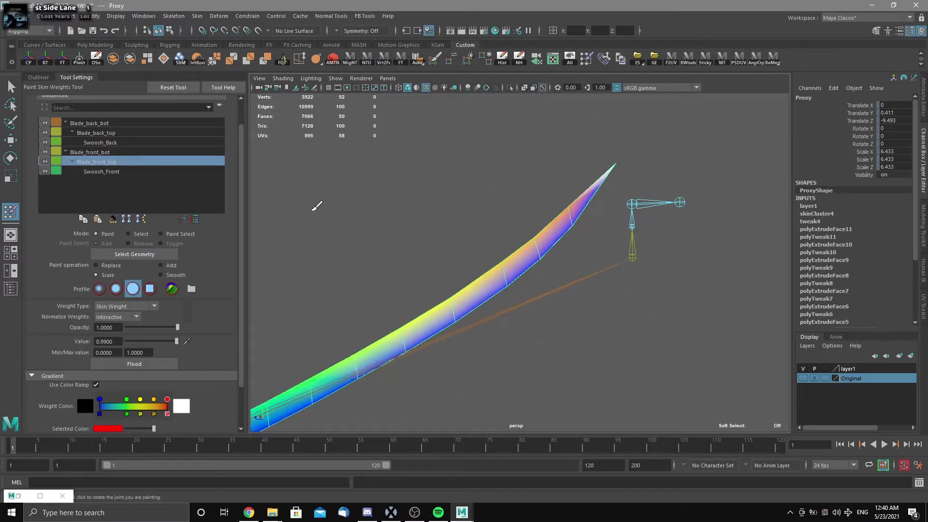
pyautogui.click(103, 152)
pyautogui.moveTo(529, 245)
pyautogui.keyDown('alt'); pyautogui.mouseDown()
pyautogui.moveTo(589, 217)
pyautogui.moveTo(493, 190)
pyautogui.moveTo(559, 269)
pyautogui.moveTo(456, 238)
pyautogui.moveTo(464, 244)
pyautogui.moveTo(415, 263)
pyautogui.moveTo(519, 299)
pyautogui.mouseUp(); pyautogui.keyUp('alt')
pyautogui.doubleClick(107, 342)
pyautogui.write('0.5')
pyautogui.press('Return')
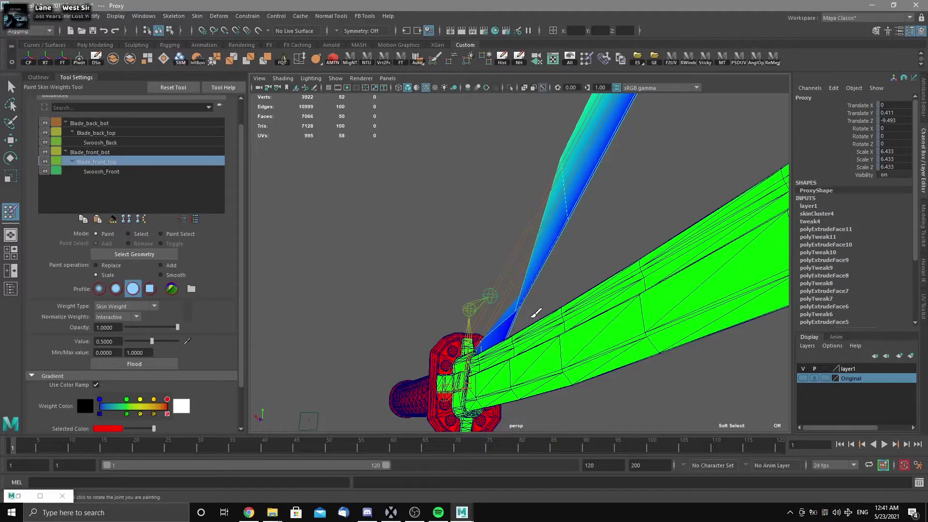
# - Orbit to bring the handle into view and set the paint value to 0.75
pyautogui.press('Up')
pyautogui.moveTo(522, 300)
pyautogui.keyDown('alt'); pyautogui.mouseDown()
pyautogui.moveTo(485, 254)
pyautogui.moveTo(444, 290)
pyautogui.moveTo(493, 282)
pyautogui.moveTo(563, 185)
pyautogui.moveTo(518, 174)
pyautogui.moveTo(524, 159)
pyautogui.moveTo(605, 198)
pyautogui.moveTo(535, 215)
pyautogui.mouseUp(); pyautogui.keyUp('alt')
pyautogui.press('Down')
pyautogui.keyDown('alt'); pyautogui.moveTo(454, 189); pyautogui.dragTo(202, 193); pyautogui.keyUp('alt')
pyautogui.press('Up')
pyautogui.moveTo(484, 203)
pyautogui.keyDown('alt'); pyautogui.mouseDown()
pyautogui.moveTo(567, 202)
pyautogui.moveTo(622, 184)
pyautogui.moveTo(543, 239)
pyautogui.moveTo(522, 183)
pyautogui.moveTo(542, 209)
pyautogui.moveTo(518, 228)
pyautogui.moveTo(597, 225)
pyautogui.mouseUp(); pyautogui.keyUp('alt')
pyautogui.write('0.75')
pyautogui.press('Return')
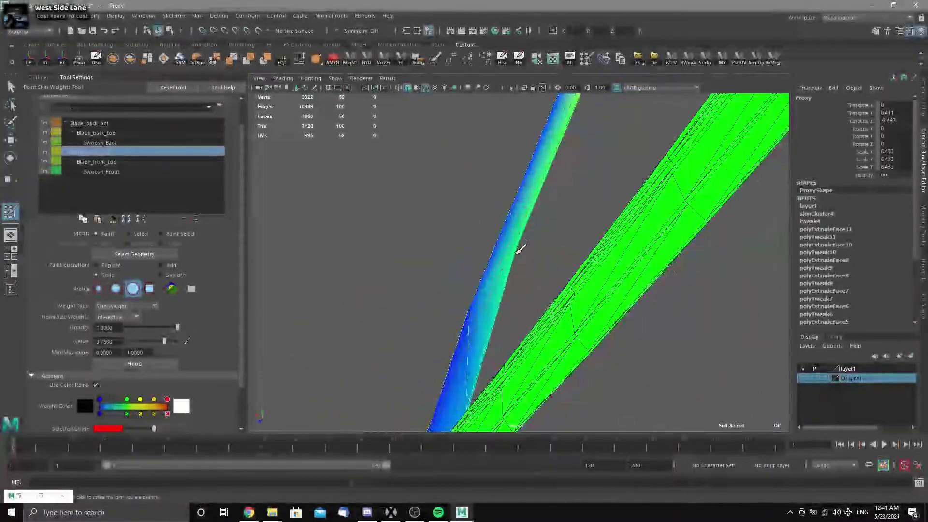
# - Frame the blade, select a strip vertex, and tear off the Skin menu aside
pyautogui.moveTo(506, 235)
pyautogui.keyDown('alt'); pyautogui.mouseDown(button='right')
pyautogui.moveTo(467, 217)
pyautogui.moveTo(461, 198)
pyautogui.mouseUp(button='right'); pyautogui.keyUp('alt')
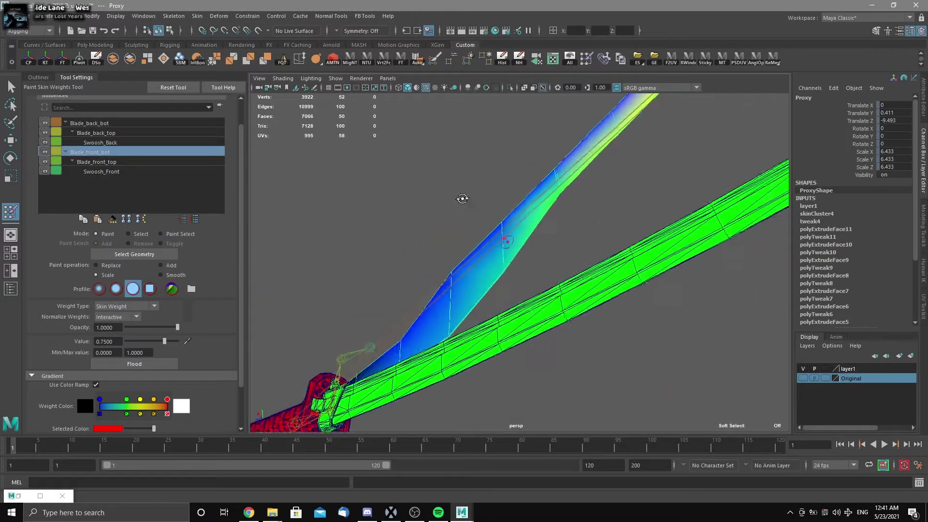
pyautogui.moveTo(522, 237)
pyautogui.keyDown('alt'); pyautogui.mouseDown()
pyautogui.moveTo(619, 249)
pyautogui.moveTo(483, 213)
pyautogui.mouseUp(); pyautogui.keyUp('alt')
pyautogui.moveTo(477, 218)
pyautogui.keyDown('alt'); pyautogui.mouseDown(button='right')
pyautogui.moveTo(464, 198)
pyautogui.moveTo(472, 193)
pyautogui.mouseUp(button='right'); pyautogui.keyUp('alt')
pyautogui.press('w')
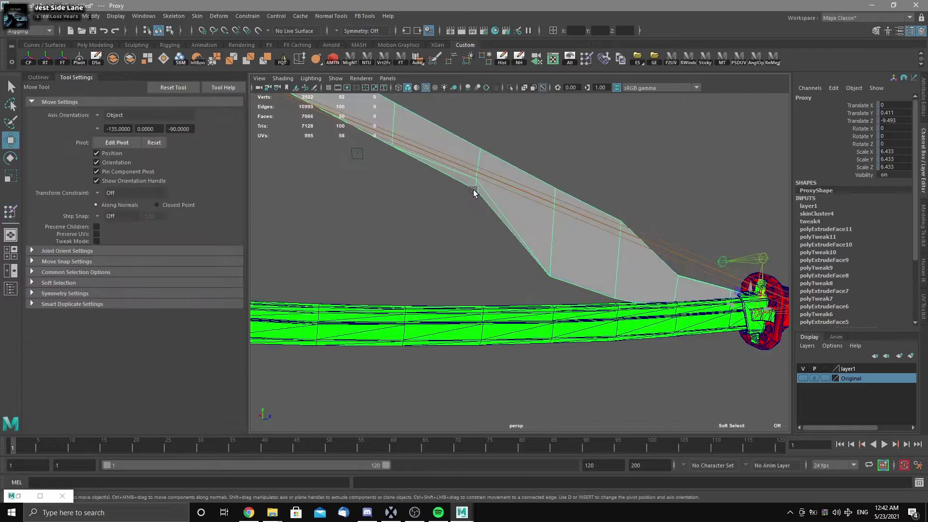
pyautogui.click(476, 189)
pyautogui.click(197, 16)
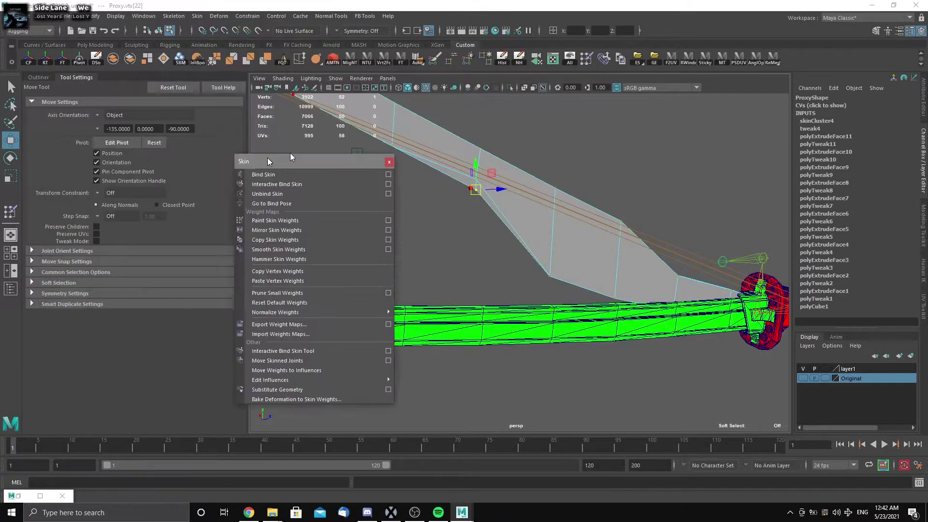
pyautogui.moveTo(270, 161); pyautogui.dragTo(767, 93)
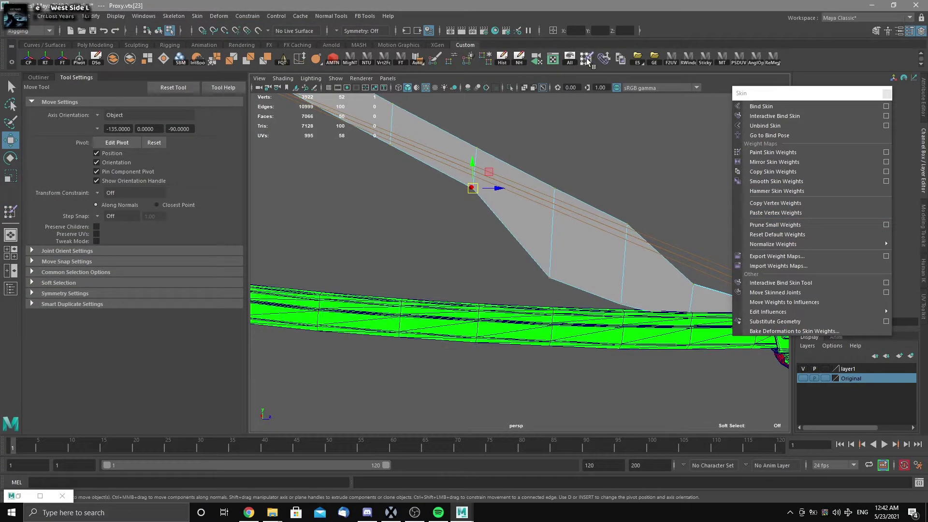
# - Back in weight painting, raise the paint value to 0.95
pyautogui.press('y')
pyautogui.moveTo(569, 131)
pyautogui.keyDown('alt'); pyautogui.mouseDown()
pyautogui.moveTo(511, 161)
pyautogui.moveTo(590, 182)
pyautogui.moveTo(512, 170)
pyautogui.mouseUp(); pyautogui.keyUp('alt')
pyautogui.keyDown('alt'); pyautogui.moveTo(511, 170); pyautogui.dragTo(593, 259, button='right'); pyautogui.keyUp('alt')
pyautogui.doubleClick(107, 341)
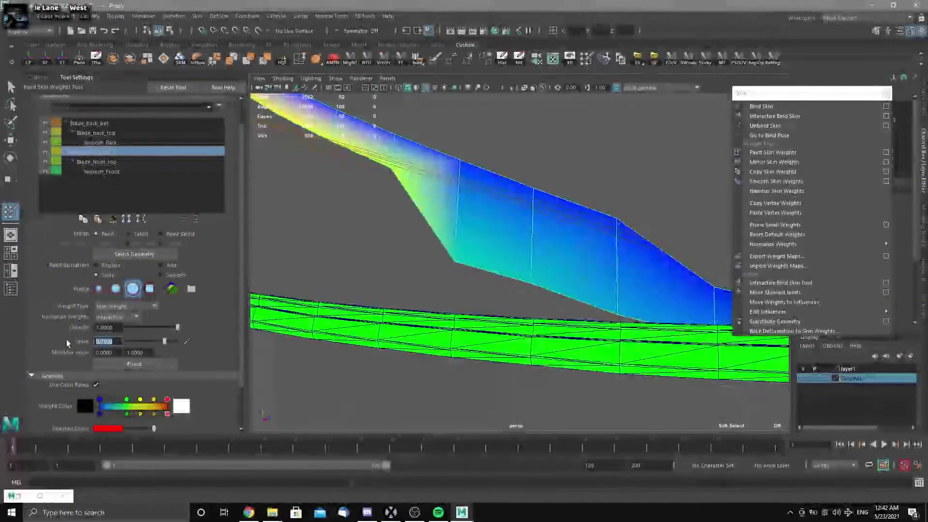
pyautogui.write('0.95')
pyautogui.press('Return')
# - Flood the first vertex pair on the strip with the 0.95 value
pyautogui.keyDown('alt'); pyautogui.moveTo(578, 230); pyautogui.dragTo(447, 254); pyautogui.keyUp('alt')
pyautogui.keyDown('alt'); pyautogui.moveTo(447, 254); pyautogui.dragTo(450, 245, button='right'); pyautogui.keyUp('alt')
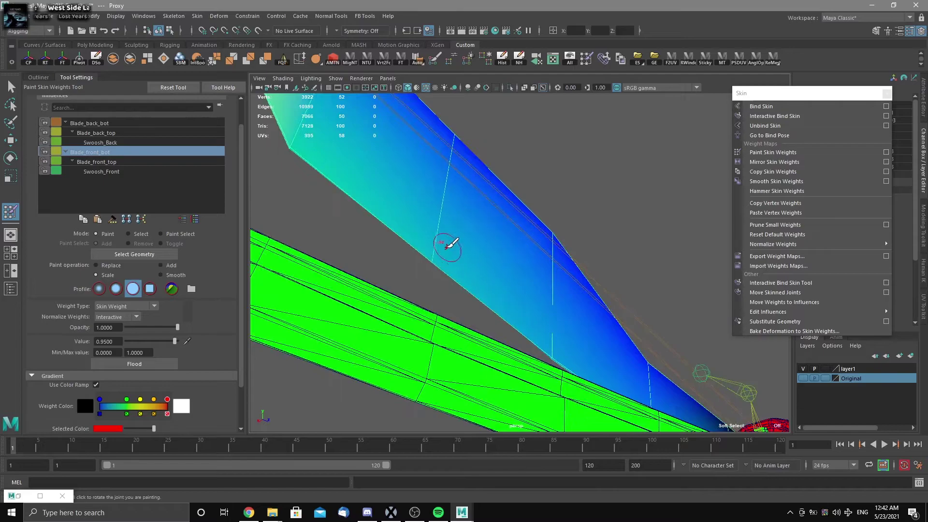
pyautogui.keyDown('alt'); pyautogui.moveTo(513, 269); pyautogui.dragTo(483, 261, button='right'); pyautogui.keyUp('alt')
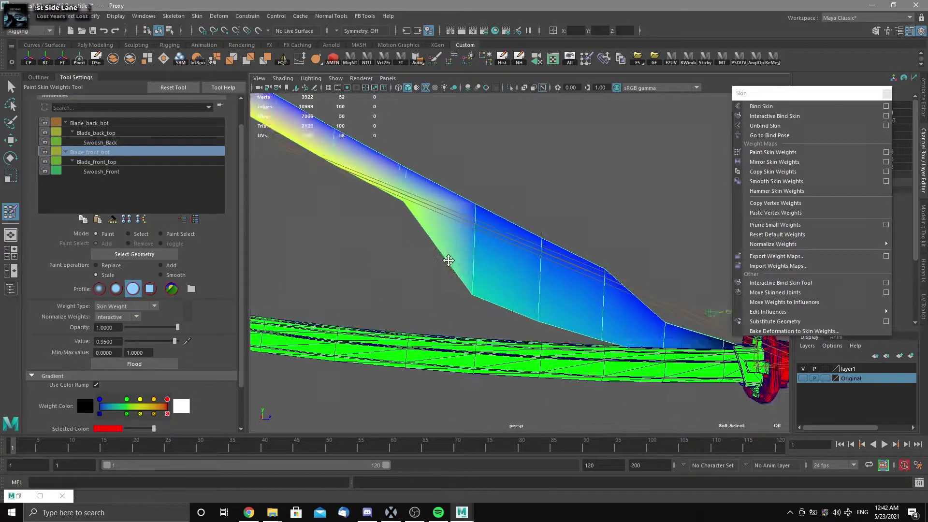
pyautogui.moveTo(484, 261)
pyautogui.keyDown('alt'); pyautogui.mouseDown()
pyautogui.moveTo(538, 279)
pyautogui.moveTo(493, 207)
pyautogui.mouseUp(); pyautogui.keyUp('alt')
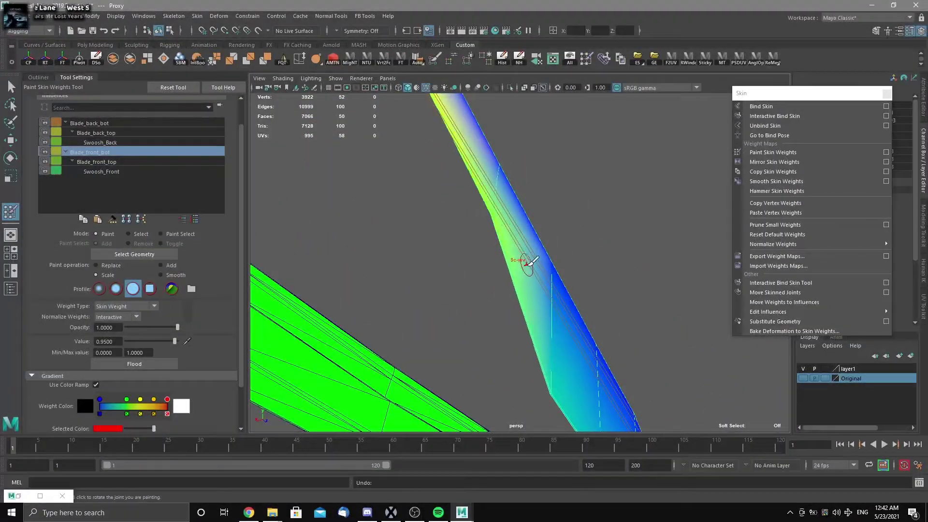
pyautogui.keyDown('alt'); pyautogui.moveTo(529, 259); pyautogui.dragTo(414, 298); pyautogui.keyUp('alt')
pyautogui.press('w')
pyautogui.moveTo(436, 227); pyautogui.dragTo(474, 280)
pyautogui.press('y')
pyautogui.click(134, 364)
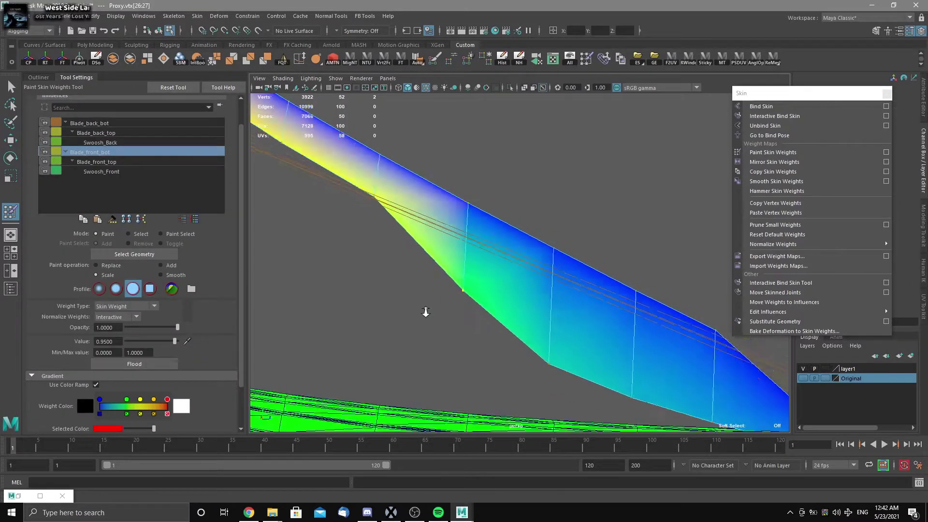
# - Flood the next two vertex pairs along the strip
pyautogui.scroll(-5, 425, 311)
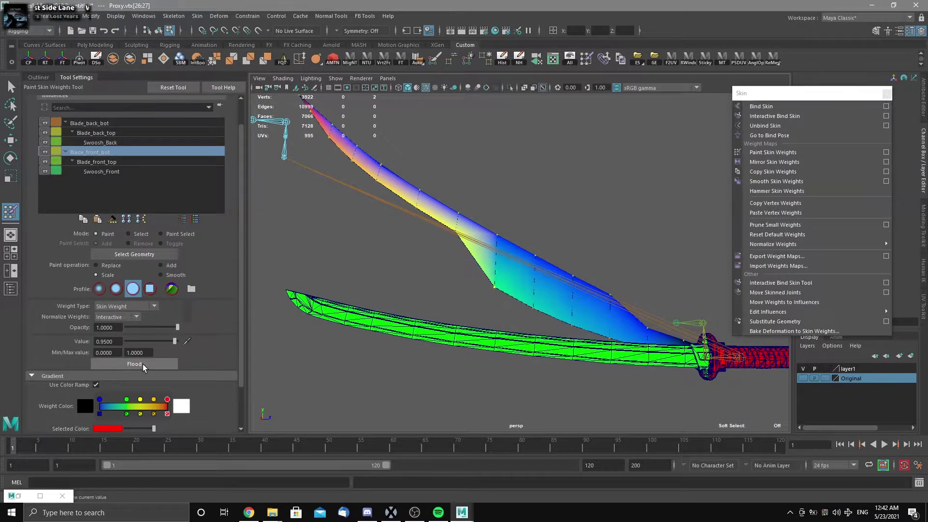
pyautogui.scroll(5, 524, 275)
pyautogui.press('w')
pyautogui.moveTo(556, 348); pyautogui.dragTo(595, 377)
pyautogui.press('y')
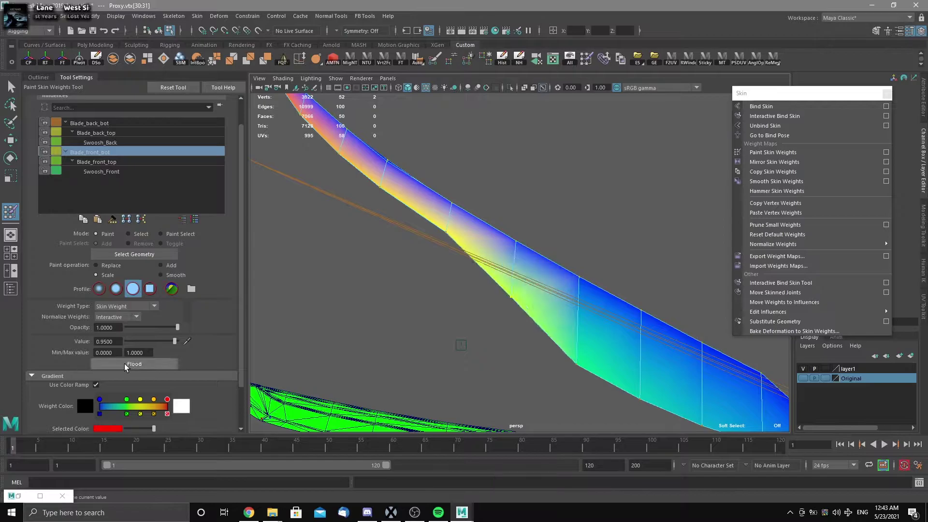
pyautogui.scroll(-5, 473, 241)
pyautogui.press('w')
pyautogui.moveTo(473, 243); pyautogui.dragTo(525, 256)
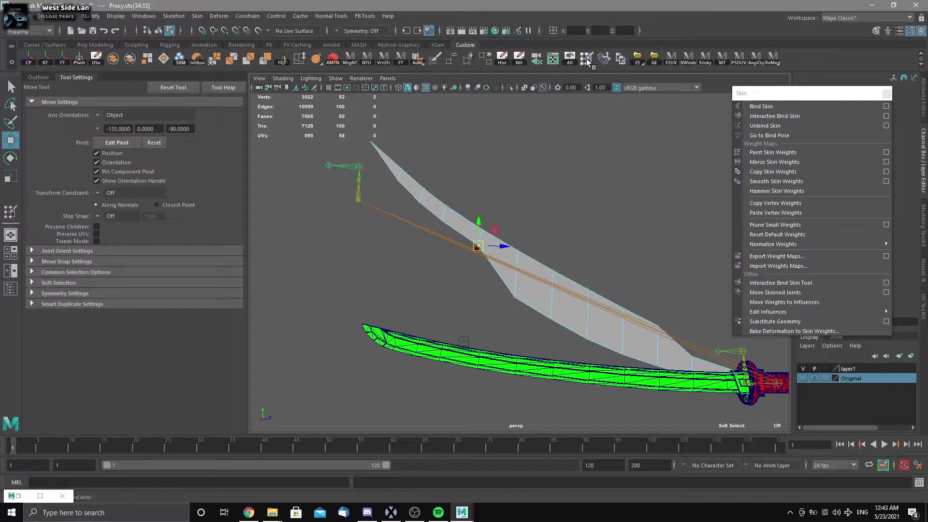
pyautogui.click(587, 59)
pyautogui.click(155, 363)
# - Flood three more vertex pairs further along the strip
pyautogui.press('w')
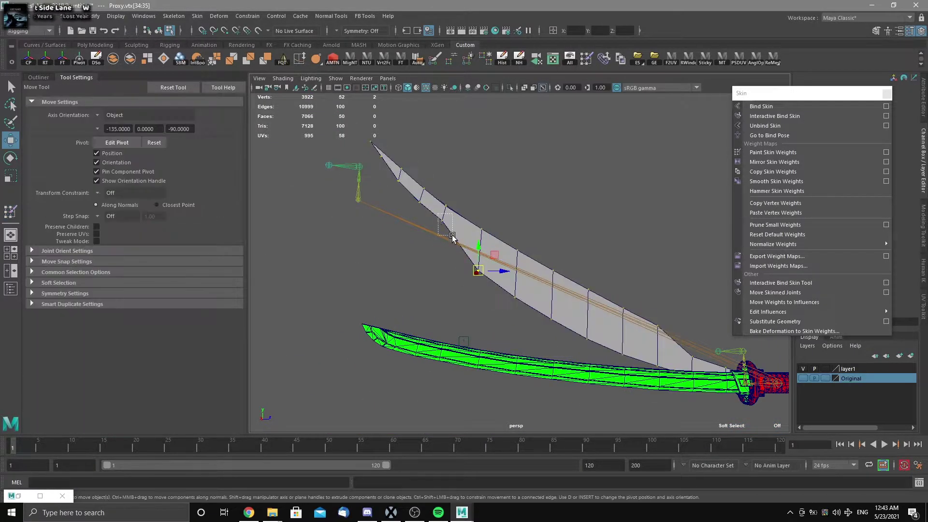
pyautogui.moveTo(430, 212); pyautogui.dragTo(467, 252)
pyautogui.press('y')
pyautogui.click(157, 364)
pyautogui.press('w')
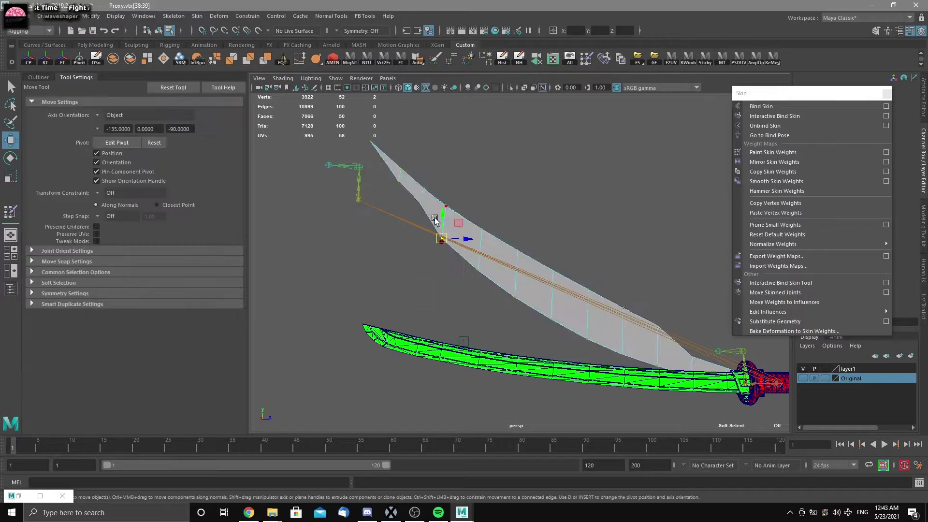
pyautogui.click(588, 60)
pyautogui.click(145, 363)
pyautogui.press('w')
pyautogui.moveTo(382, 181)
pyautogui.mouseDown()
pyautogui.moveTo(422, 202)
pyautogui.moveTo(459, 252)
pyautogui.moveTo(481, 258)
pyautogui.moveTo(502, 299)
pyautogui.moveTo(594, 358)
pyautogui.mouseUp()
pyautogui.click(585, 61)
pyautogui.click(147, 362)
# - Flood the remaining vertex pairs toward the handle
pyautogui.press('w')
pyautogui.click(586, 60)
pyautogui.click(122, 364)
pyautogui.press('w')
pyautogui.click(586, 60)
pyautogui.click(135, 363)
pyautogui.press('w')
pyautogui.press('y')
pyautogui.click(135, 363)
pyautogui.press('w')
pyautogui.press('y')
pyautogui.click(134, 364)
# - Select the vertex pair at the blade tip and flood it
pyautogui.press('w')
pyautogui.press('y')
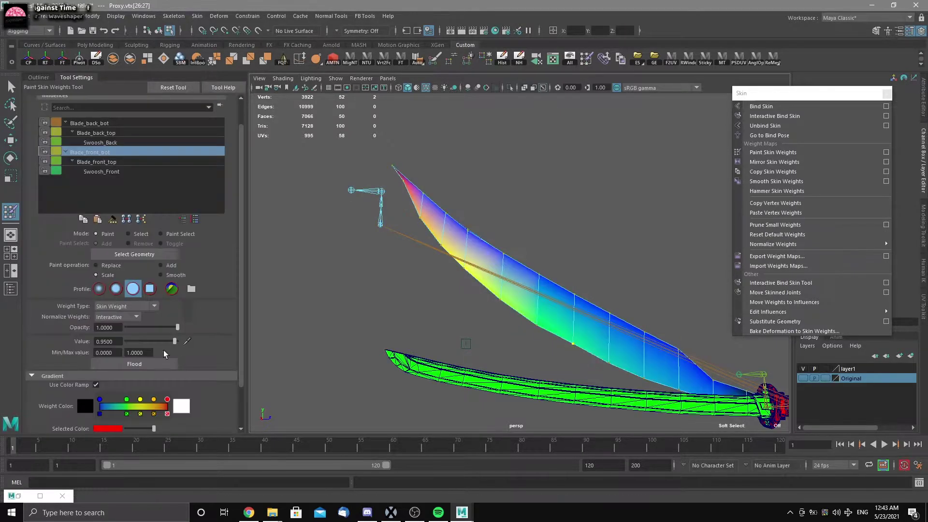
pyautogui.press('w')
pyautogui.moveTo(389, 164); pyautogui.dragTo(414, 188)
pyautogui.press('y')
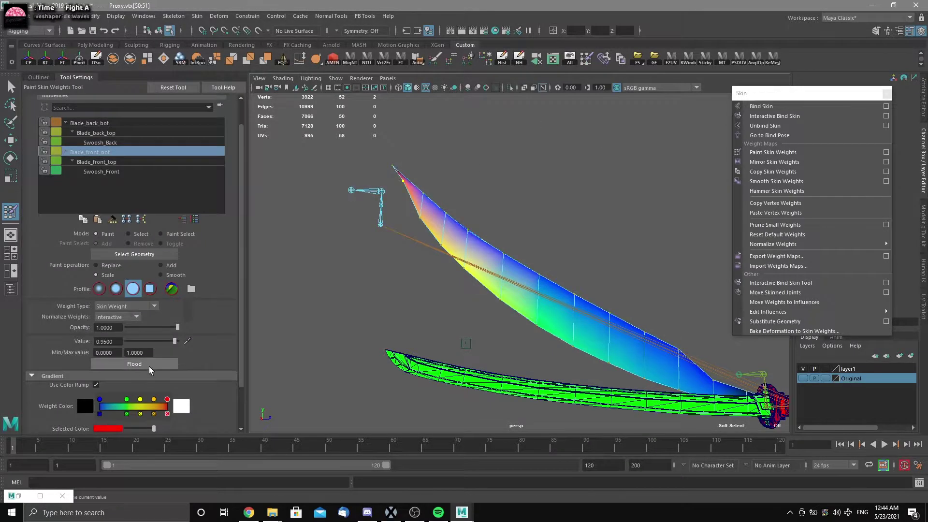
pyautogui.click(149, 367)
# - Check Blade_back_top, Blade_front_bot and Swoosh_Front, flooding the tip with Blade_front_bot and Blade_front_top
pyautogui.click(100, 133)
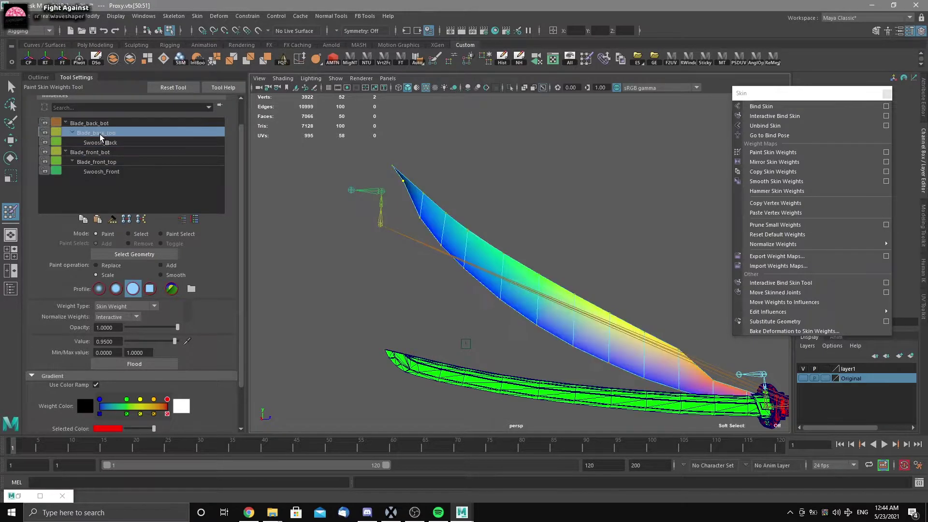
pyautogui.click(103, 153)
pyautogui.click(104, 171)
pyautogui.click(106, 152)
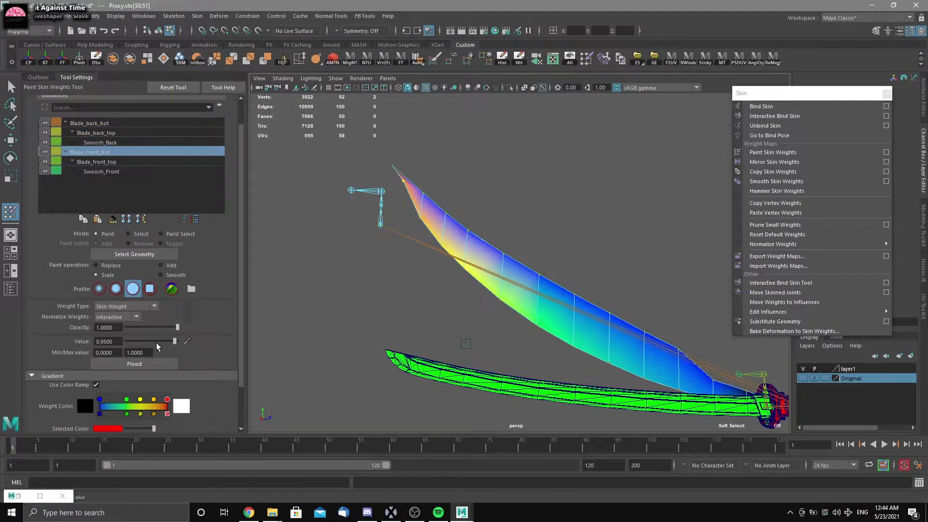
pyautogui.click(150, 366)
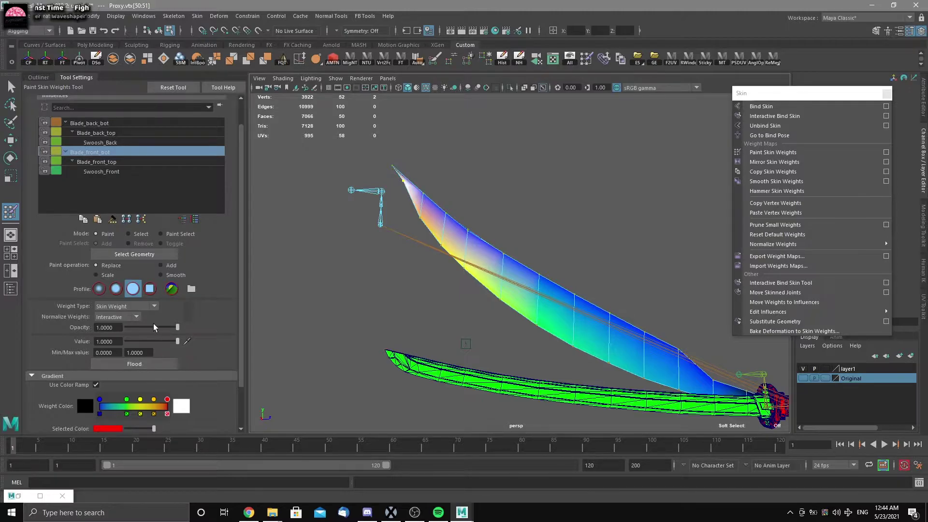
pyautogui.click(96, 161)
pyautogui.click(137, 366)
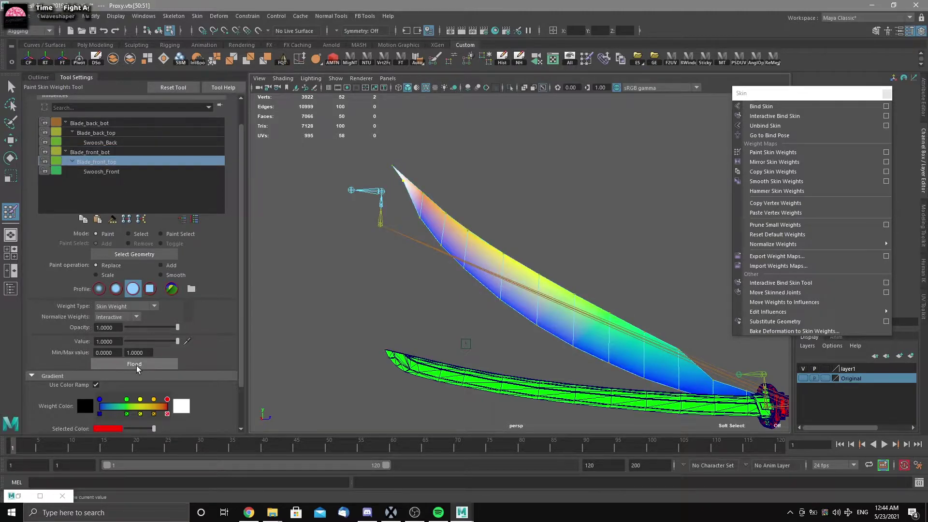
pyautogui.click(105, 152)
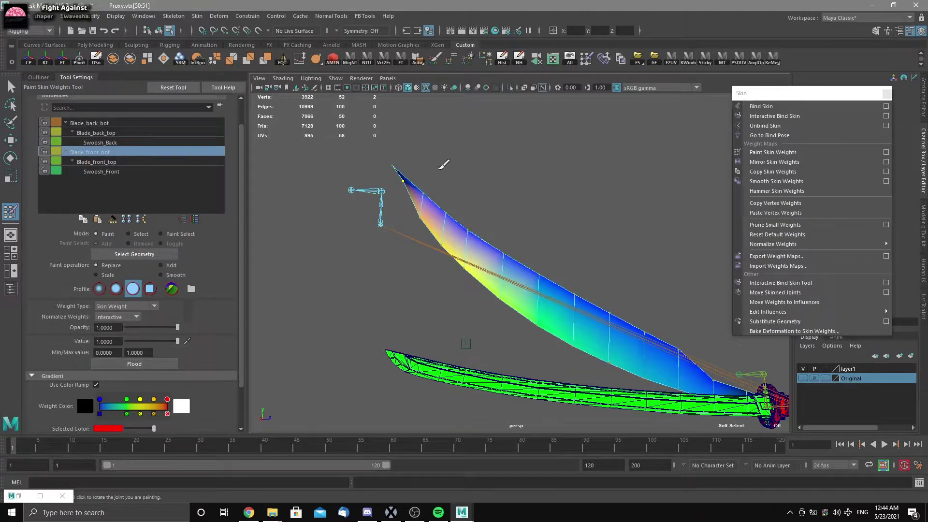
# - Pick Blade_back_bot and flood the tip with 0.99, then 0.95
pyautogui.click(97, 123)
pyautogui.write('0.99')
pyautogui.press('Return')
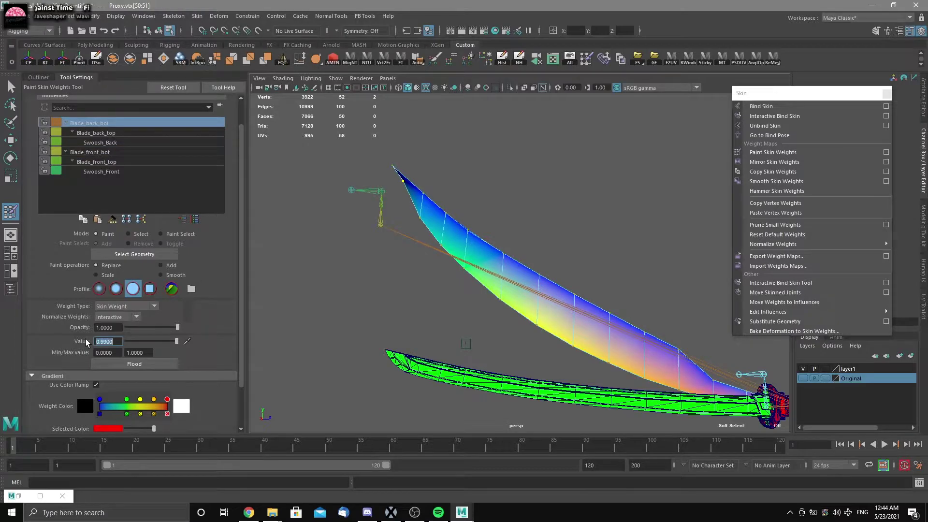
pyautogui.click(147, 365)
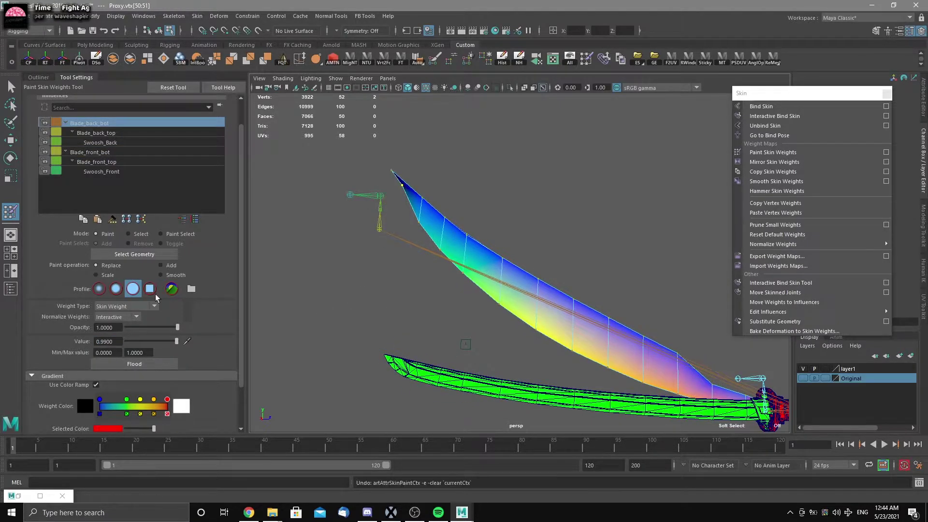
pyautogui.doubleClick(108, 341)
pyautogui.write('0.95')
pyautogui.press('Return')
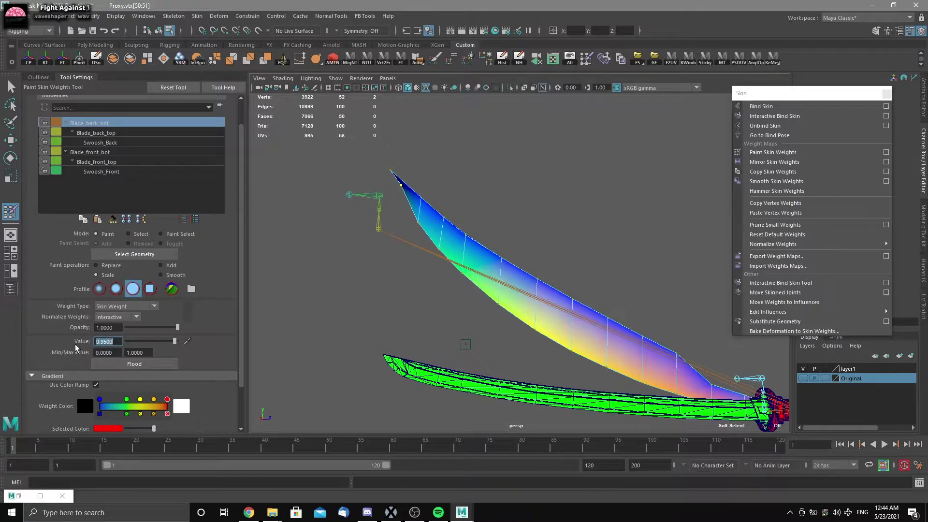
pyautogui.click(134, 364)
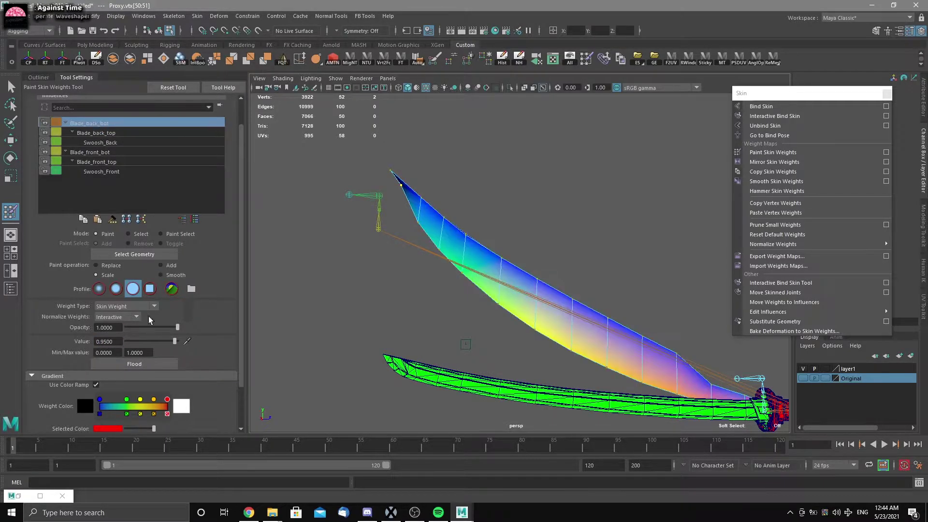
# - Lower the value to 0.01 and flood the tip vertex
pyautogui.write('0.01')
pyautogui.press('Return')
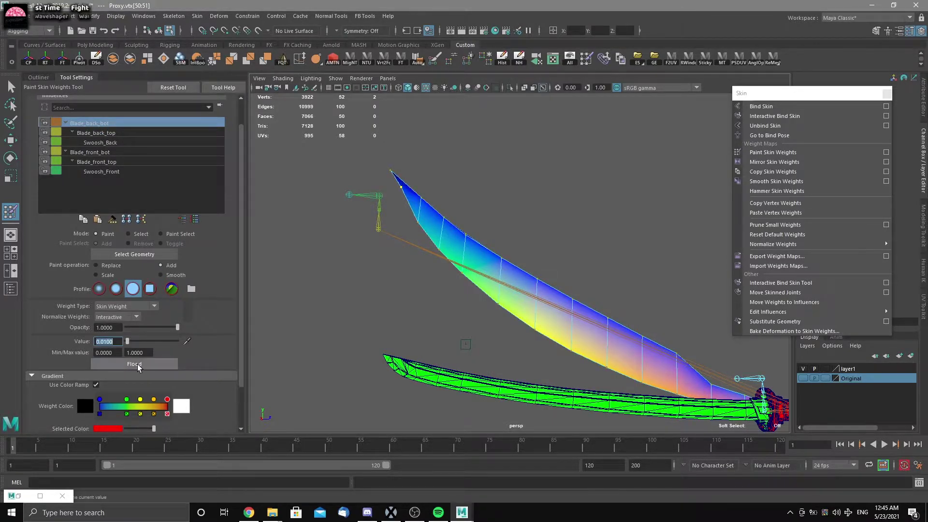
pyautogui.click(138, 364)
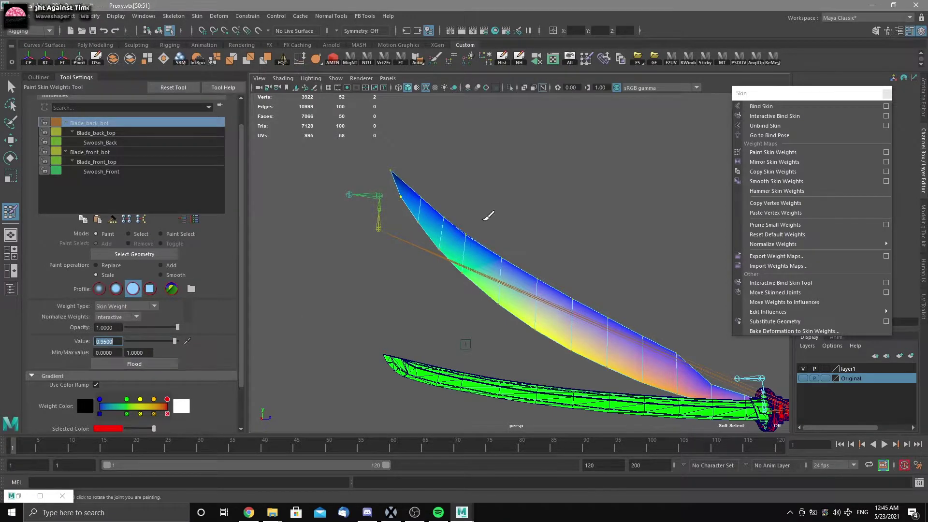
pyautogui.keyDown('alt'); pyautogui.moveTo(489, 213); pyautogui.dragTo(442, 246); pyautogui.keyUp('alt')
pyautogui.click(100, 132)
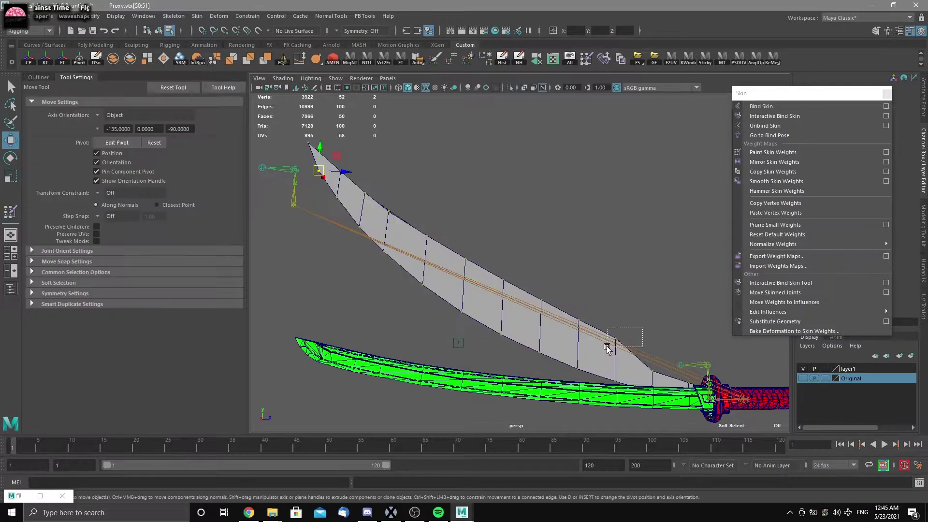
# - Switch the paint operation to Add and flood 0.01 weight onto successive strip vertex pairs
pyautogui.click(136, 363)
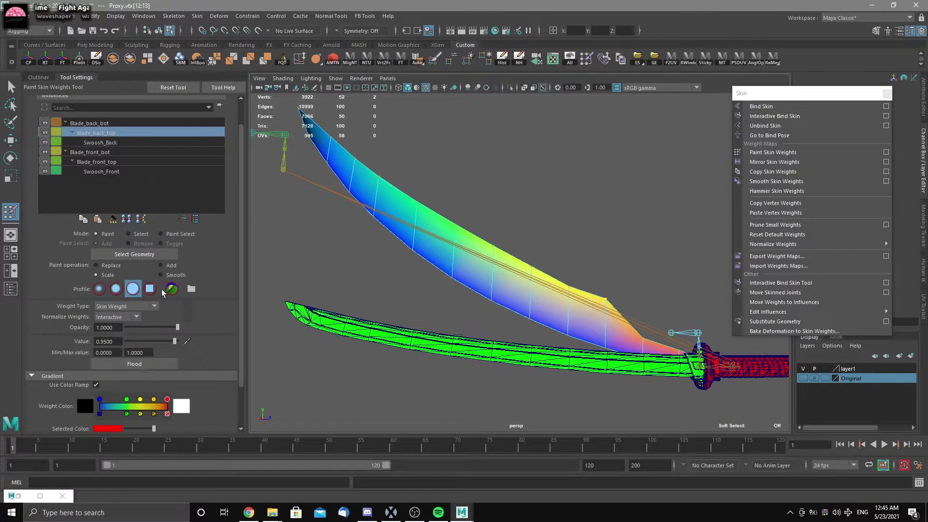
pyautogui.click(161, 265)
pyautogui.write('1')
pyautogui.press('Return')
pyautogui.click(134, 364)
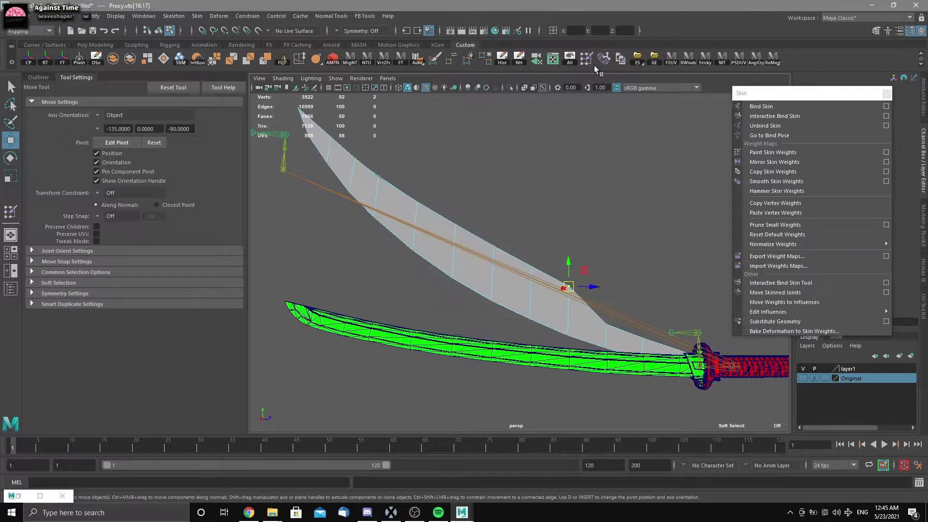
pyautogui.click(151, 367)
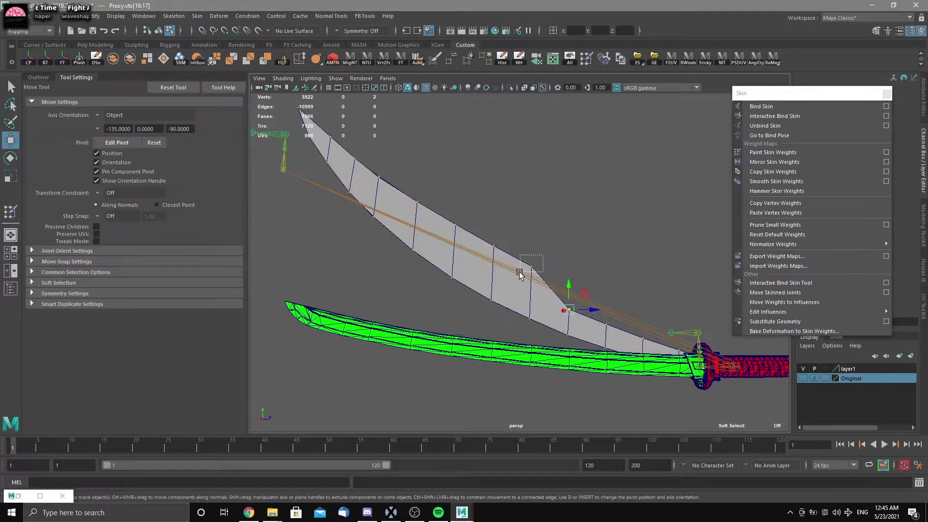
pyautogui.click(149, 363)
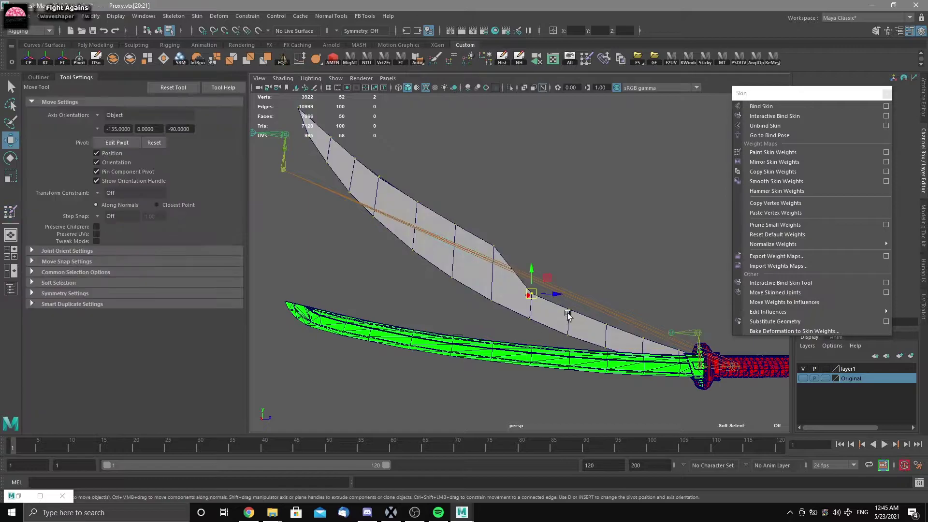
pyautogui.click(146, 364)
# - Add small weight increments to vertex pairs along the middle of the swoosh strip
pyautogui.press('q')
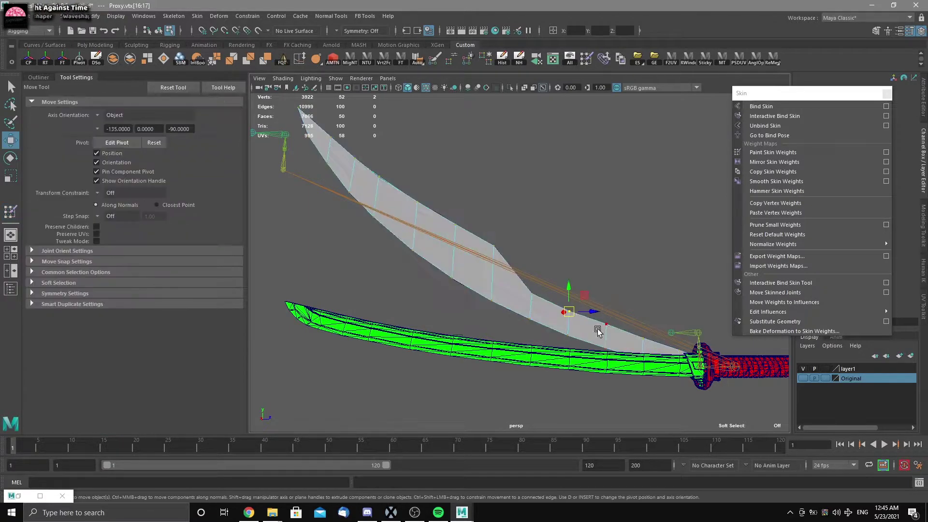
pyautogui.click(597, 323)
pyautogui.press('y')
pyautogui.click(143, 363)
pyautogui.press('q')
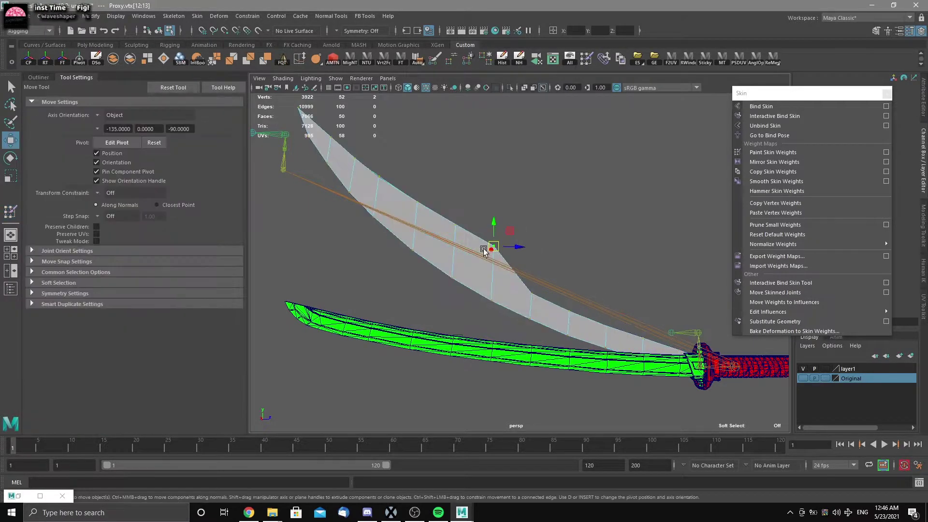
pyautogui.click(486, 252)
pyautogui.press('y')
pyautogui.click(135, 365)
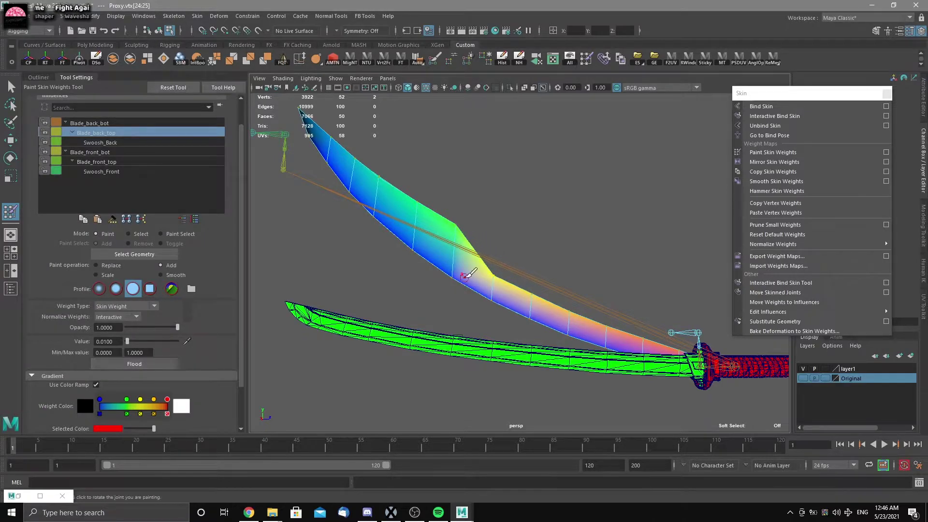
pyautogui.press('w')
pyautogui.click(531, 294)
pyautogui.press('y')
pyautogui.click(135, 364)
pyautogui.press('w')
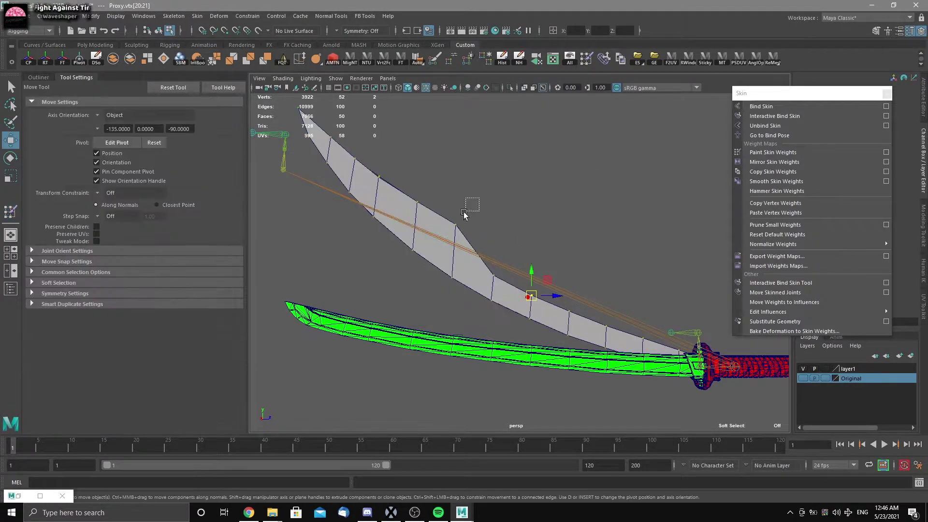
pyautogui.click(468, 264)
pyautogui.press('y')
pyautogui.click(130, 364)
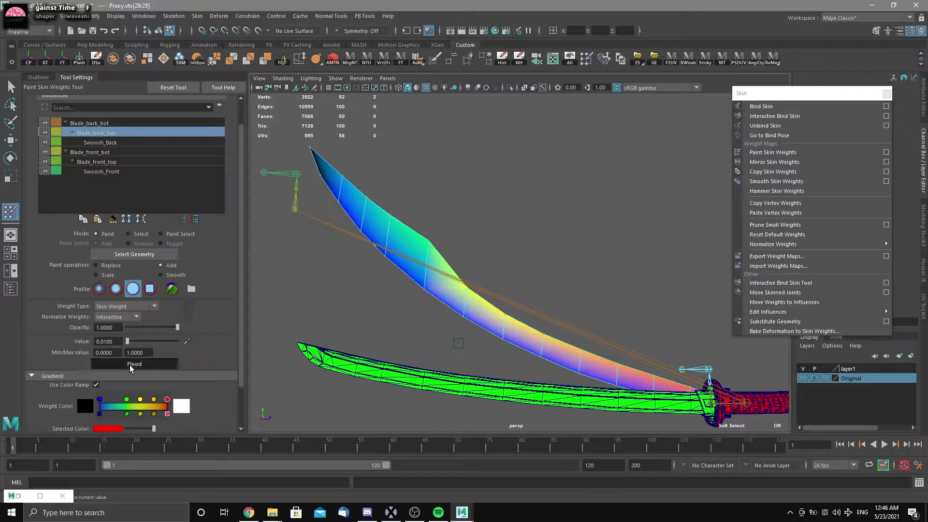
pyautogui.click(130, 365)
pyautogui.press('w')
# - Continue adding weight to vertex pairs from mid-blade out to the strip's tip
pyautogui.click(429, 241)
pyautogui.press('y')
pyautogui.click(154, 363)
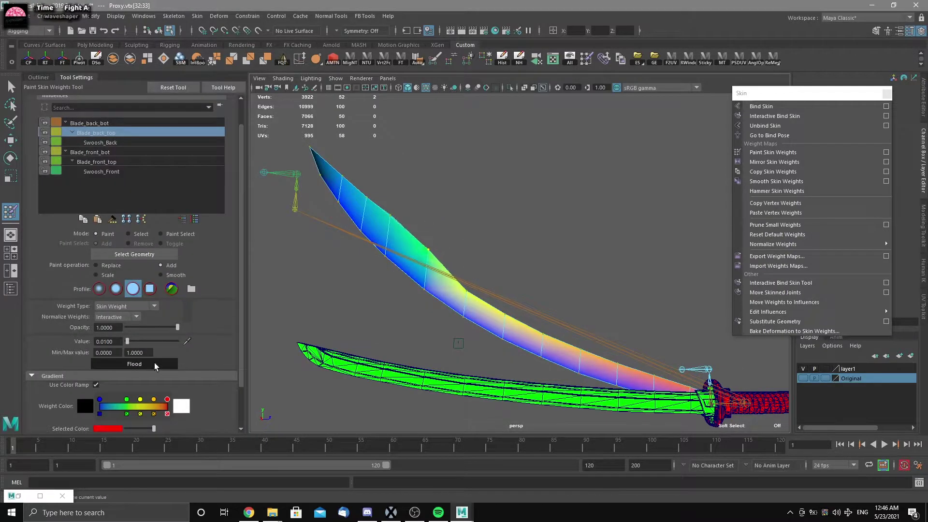
pyautogui.click(155, 364)
pyautogui.press('w')
pyautogui.click(390, 230)
pyautogui.press('y')
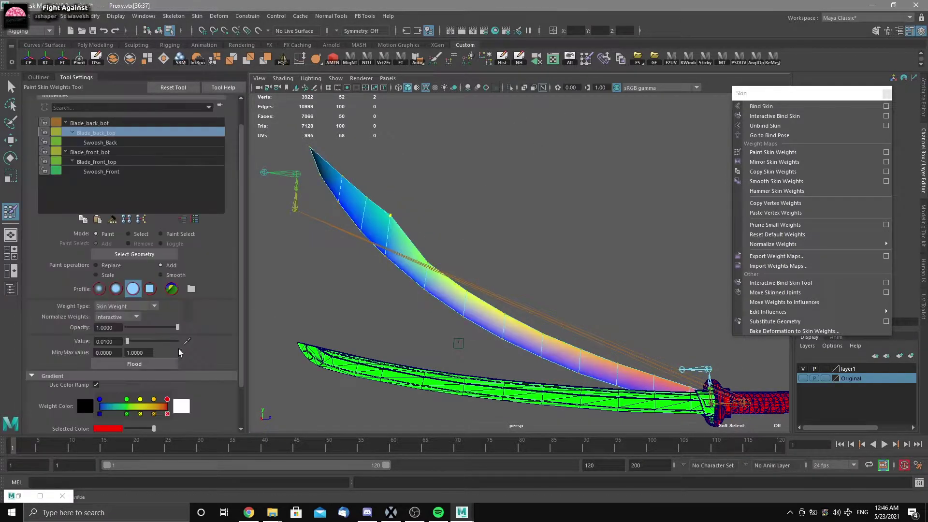
pyautogui.click(153, 361)
pyautogui.press('w')
pyautogui.click(367, 204)
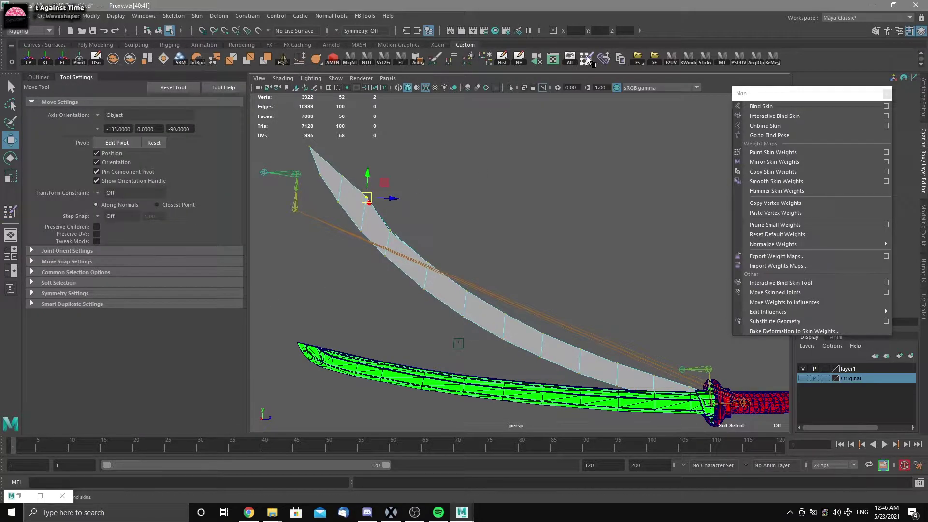
pyautogui.press('y')
pyautogui.click(140, 362)
pyautogui.press('w')
pyautogui.click(342, 178)
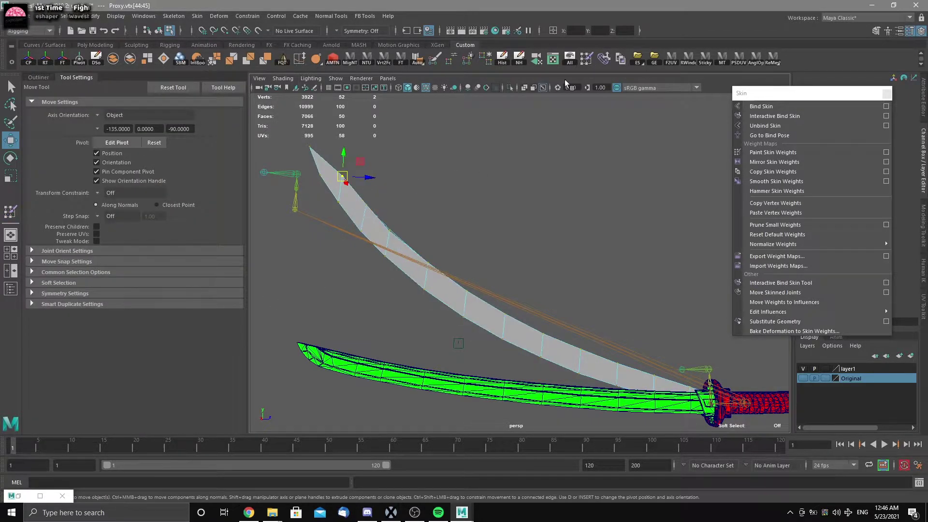
pyautogui.press('y')
pyautogui.click(152, 362)
# - Undo the tip weight changes and reapply a 0.01 Add flood to the tip vertices
pyautogui.hotkey('ctrl', 'z')
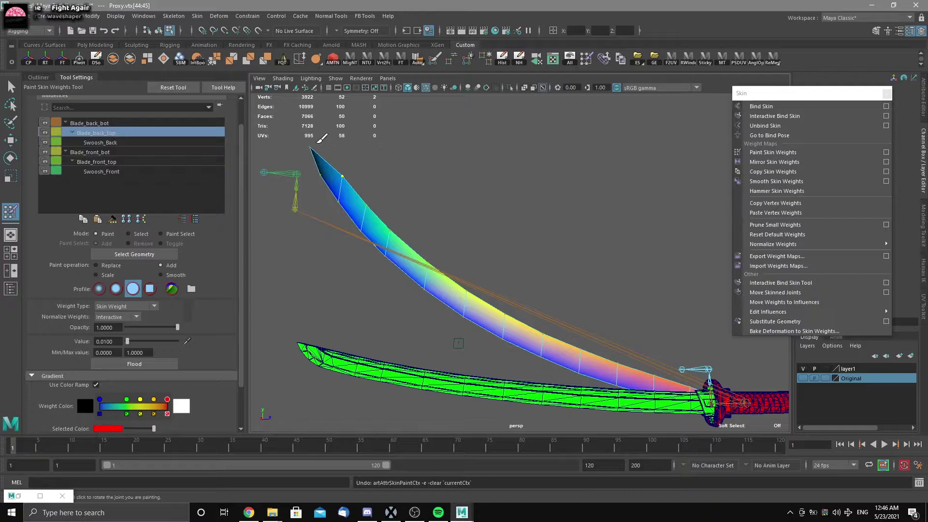
pyautogui.click(96, 274)
pyautogui.click(134, 363)
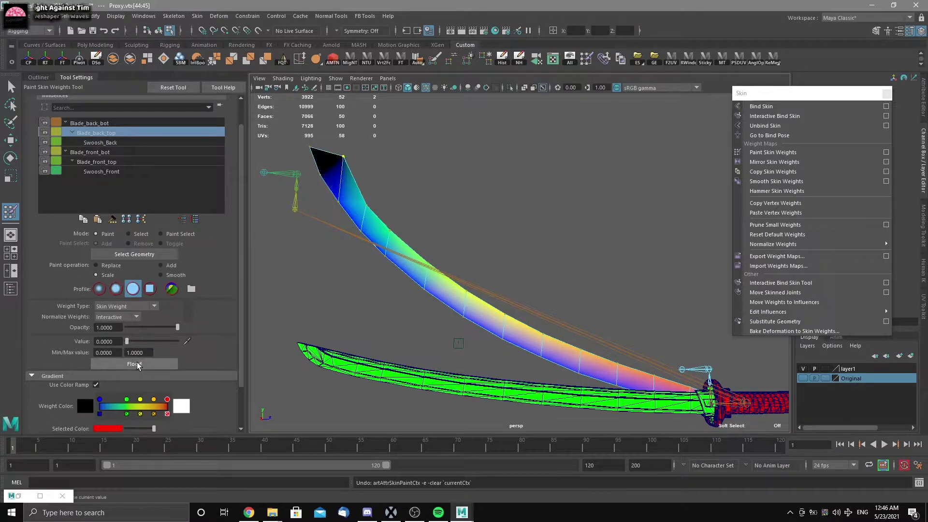
pyautogui.hotkey('ctrl', 'z')
pyautogui.click(163, 266)
pyautogui.doubleClick(110, 341)
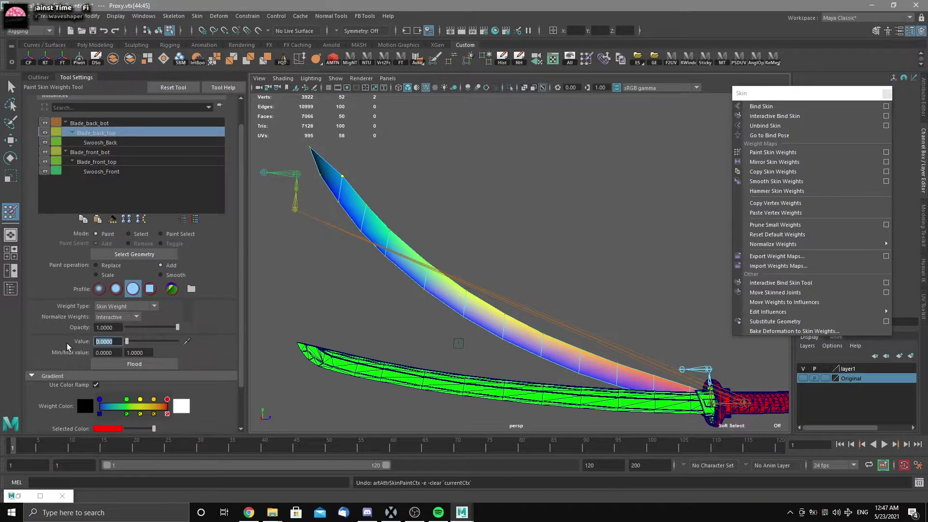
pyautogui.write('0.01')
pyautogui.click(122, 364)
pyautogui.press('w')
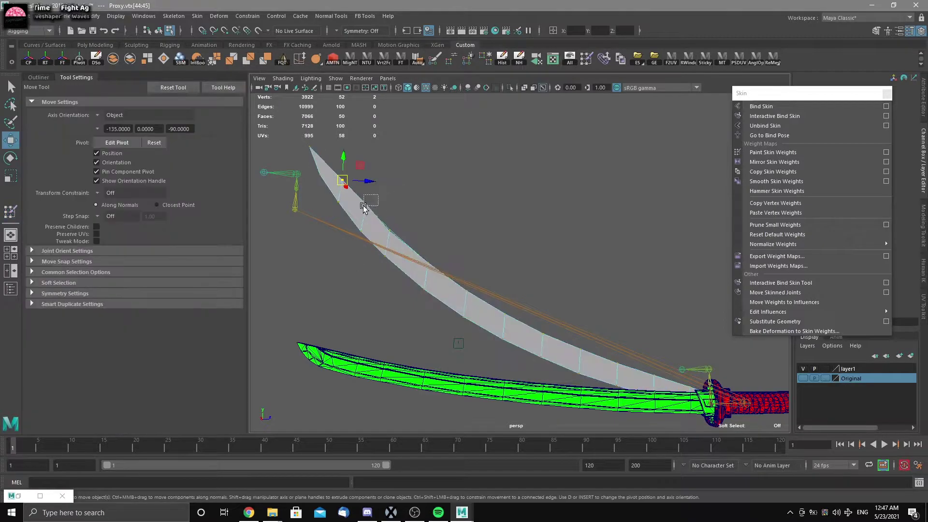
pyautogui.press('y')
pyautogui.click(156, 363)
pyautogui.press('w')
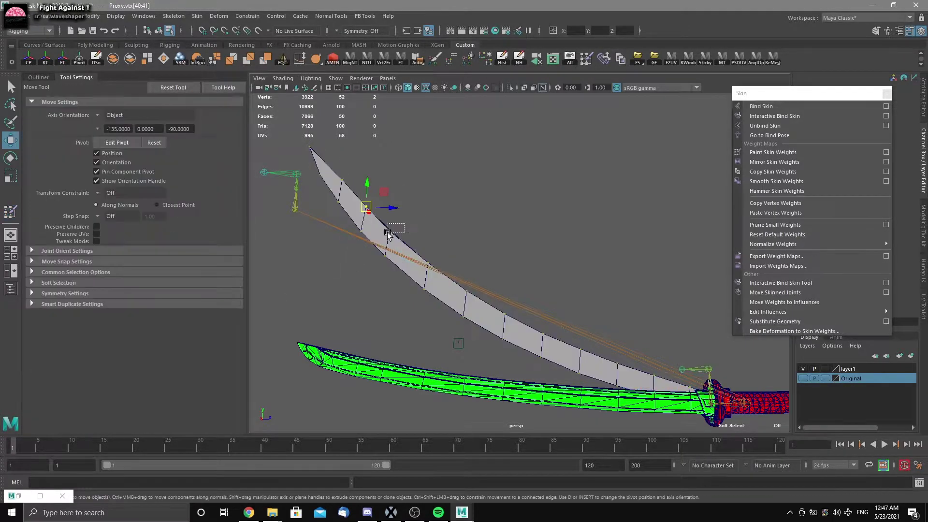
# - Flood-scale the Blade_front_bot influence weights on the selected vertices by 0.99
pyautogui.click(38, 77)
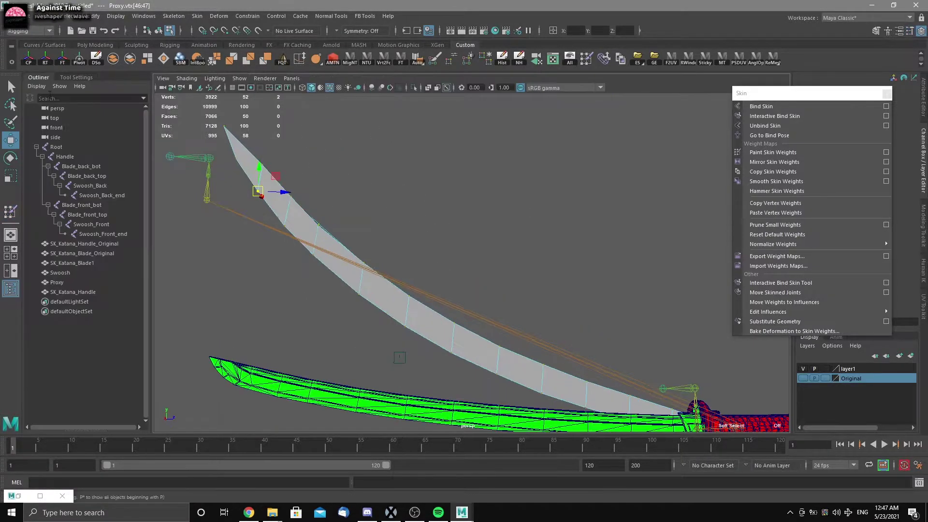
pyautogui.click(76, 77)
pyautogui.press('y')
pyautogui.click(106, 124)
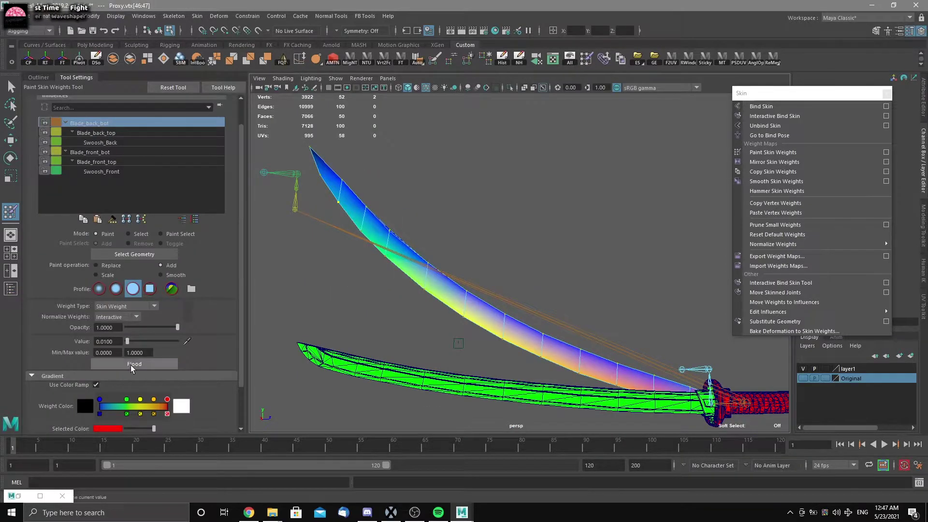
pyautogui.click(103, 152)
pyautogui.click(96, 275)
pyautogui.doubleClick(107, 341)
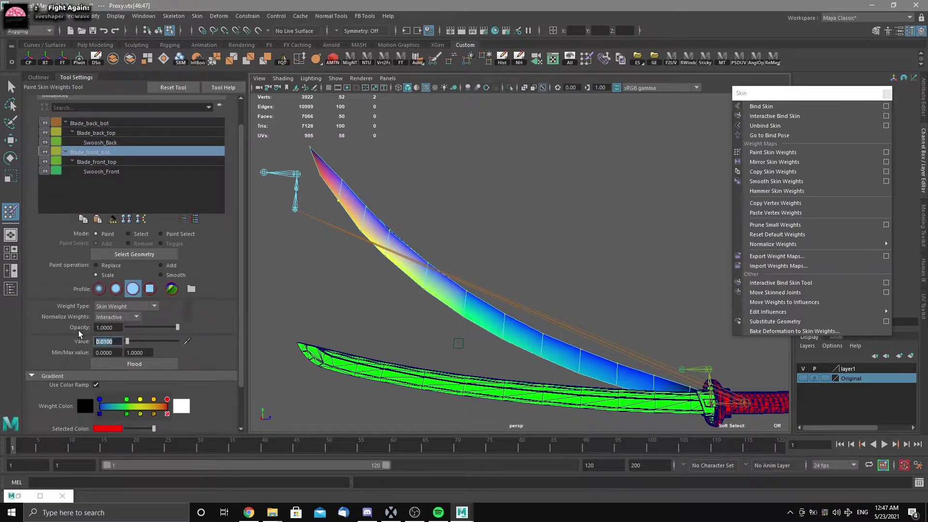
pyautogui.write('0.99')
pyautogui.press('Return')
pyautogui.click(131, 365)
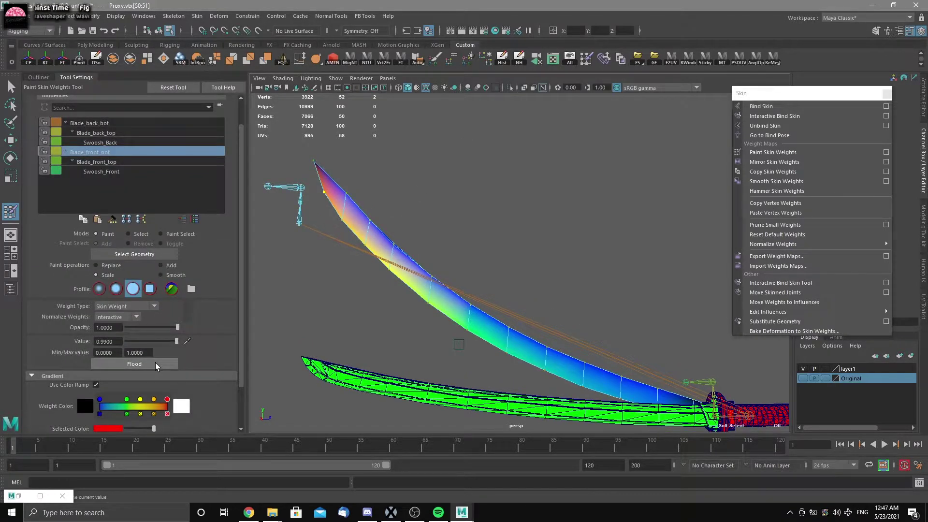
pyautogui.click(155, 363)
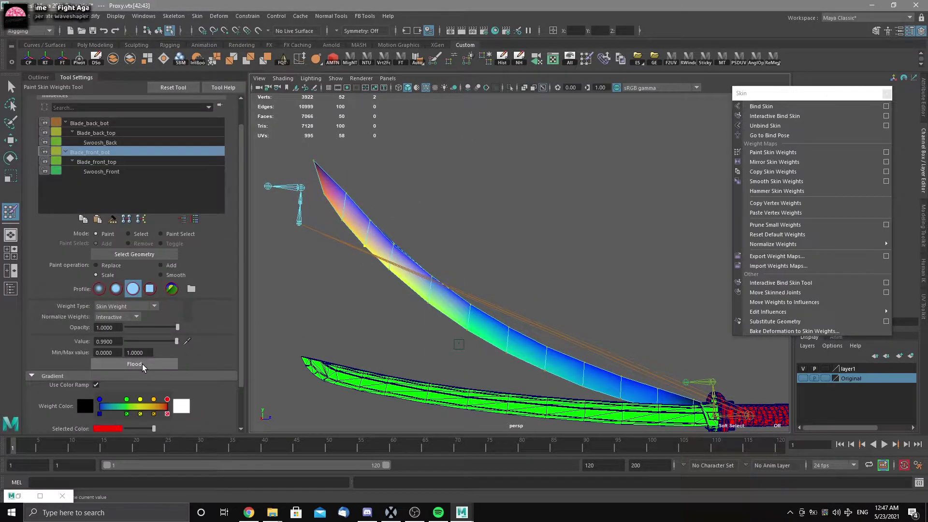
# - Pull a blade joint up to test the deformation, then undo and select bend vertices
pyautogui.press('w')
pyautogui.click(303, 197)
pyautogui.moveTo(296, 199); pyautogui.dragTo(429, 43)
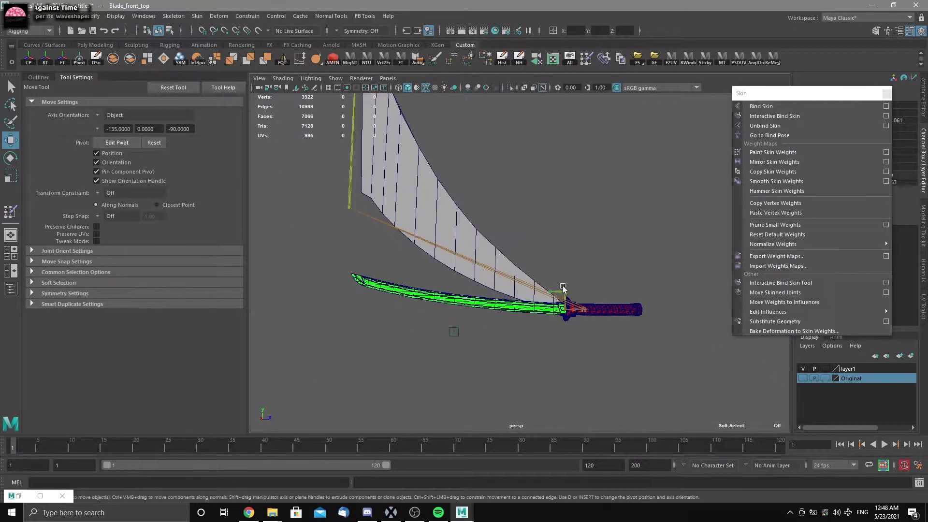
pyautogui.click(564, 294)
pyautogui.hotkey('ctrl', 'z')
pyautogui.scroll(5, 484, 242)
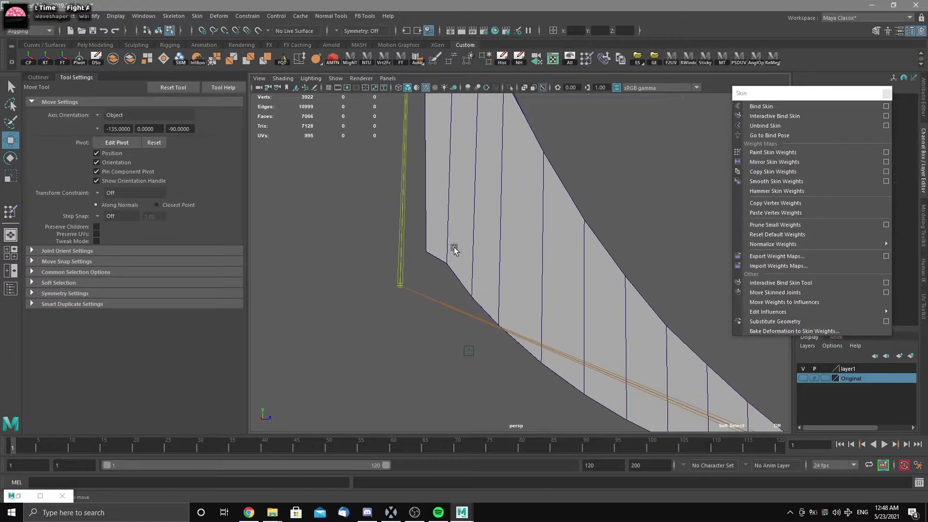
pyautogui.click(425, 254)
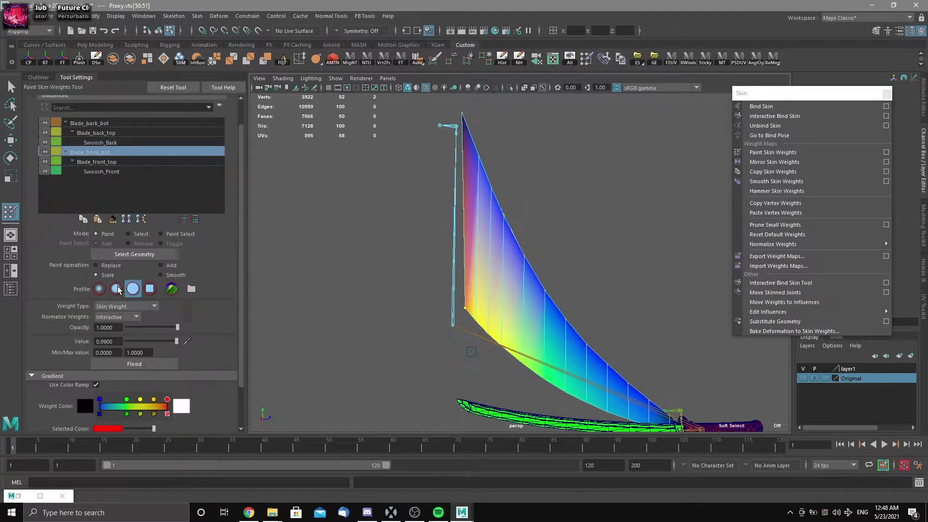
# - Swing Blade_front_top to the upper right to test the weights, then undo the pose
pyautogui.write('0.01')
pyautogui.press('Return')
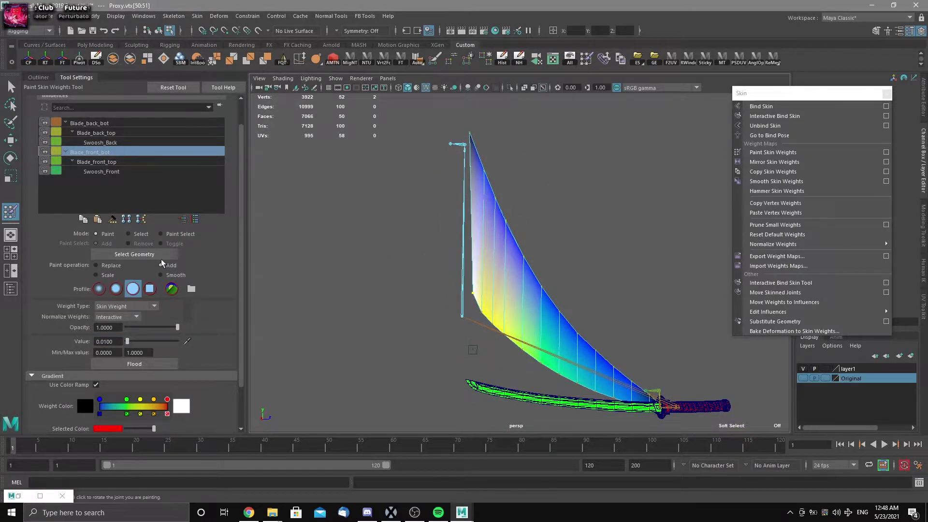
pyautogui.press('w')
pyautogui.click(425, 123)
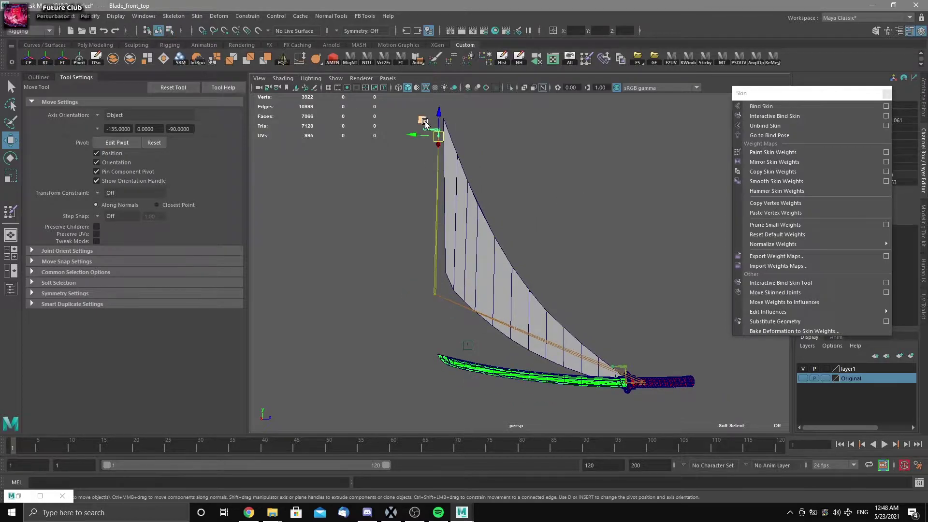
pyautogui.moveTo(425, 124); pyautogui.dragTo(602, 104)
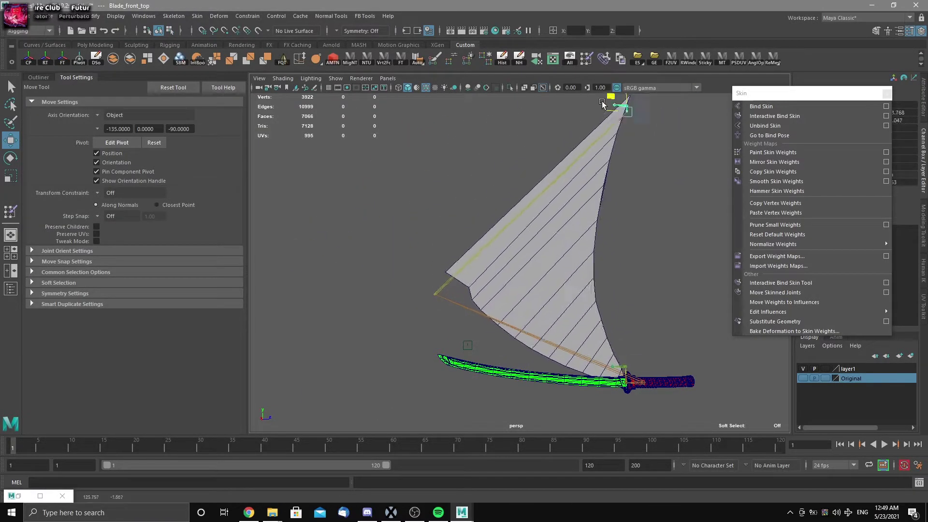
pyautogui.hotkey('ctrl', 'z')
pyautogui.hotkey('ctrl', 'z')
# - Flood the selected vertices with a 0.095 weight, then flood twice with 0.99
pyautogui.press('y')
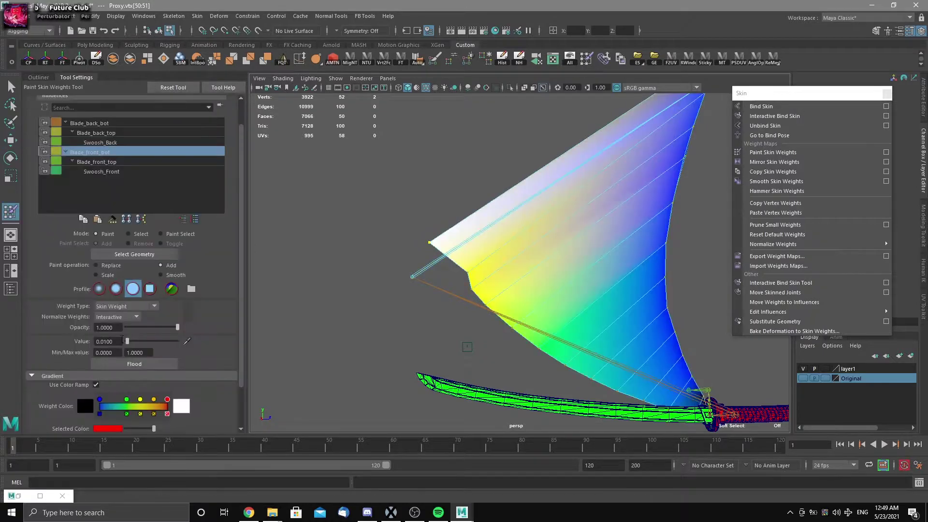
pyautogui.doubleClick(109, 341)
pyautogui.write('0.095')
pyautogui.press('Return')
pyautogui.click(123, 364)
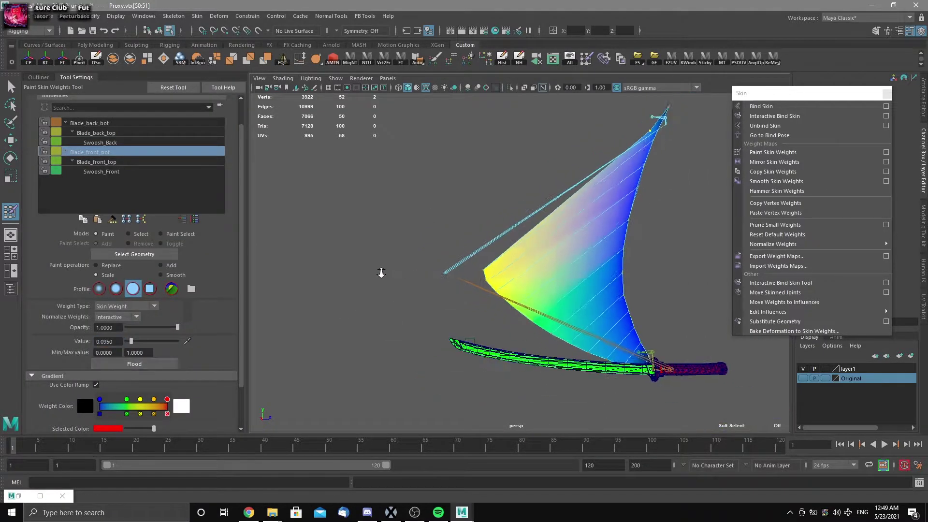
pyautogui.write('99')
pyautogui.press('Return')
pyautogui.click(140, 365)
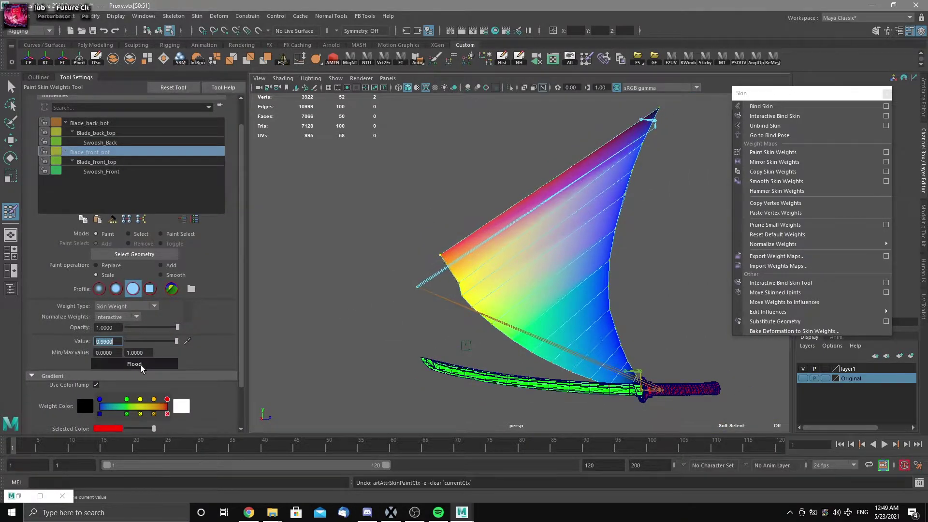
pyautogui.click(141, 365)
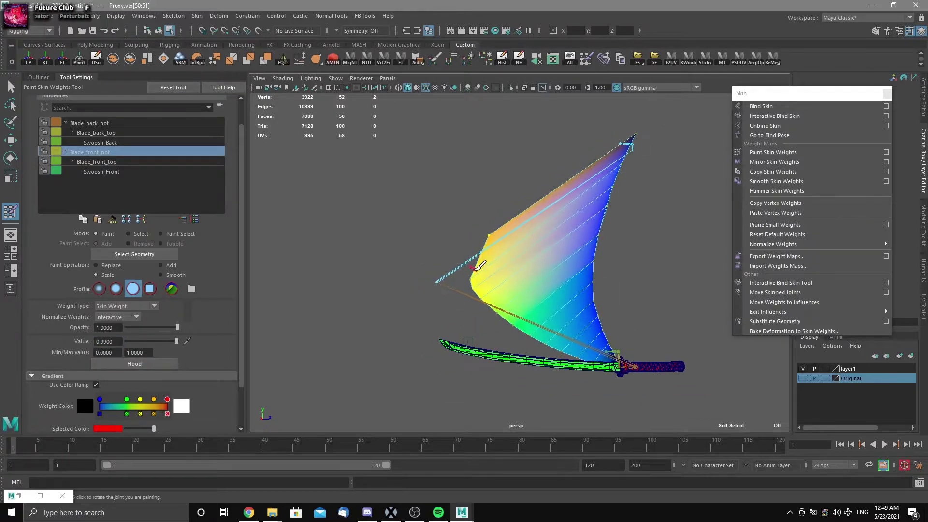
# - Return the rig to its bind pose and raise Blade_front_bot to bend the strip
pyautogui.press('w')
pyautogui.click(197, 16)
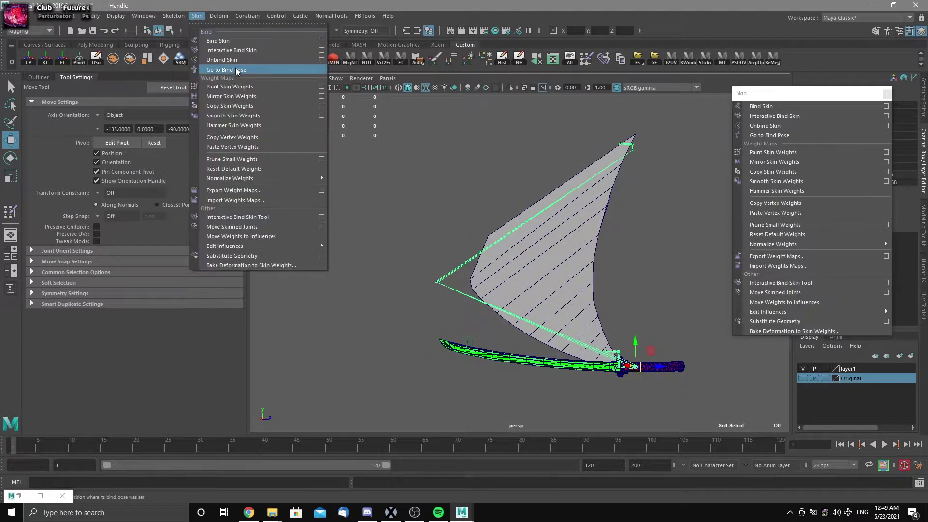
pyautogui.click(226, 69)
pyautogui.click(198, 15)
pyautogui.click(766, 125)
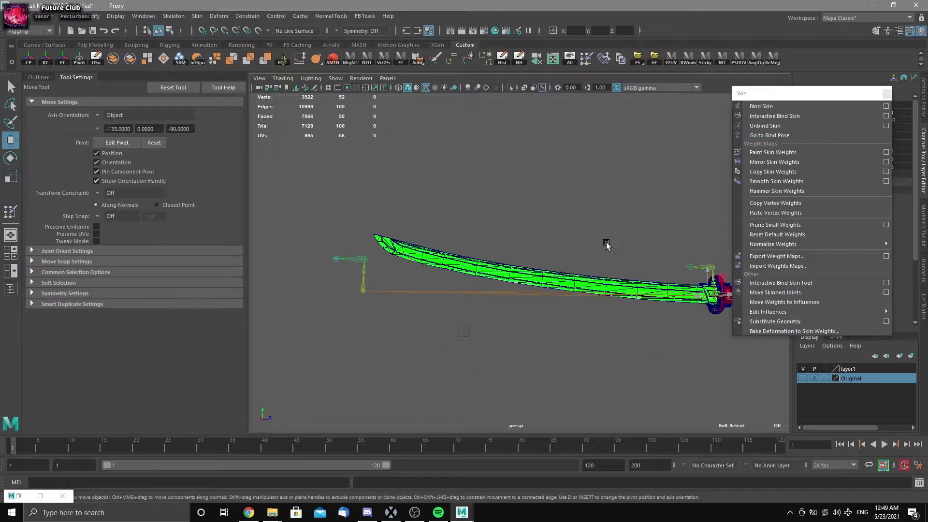
pyautogui.press('f')
pyautogui.click(337, 333)
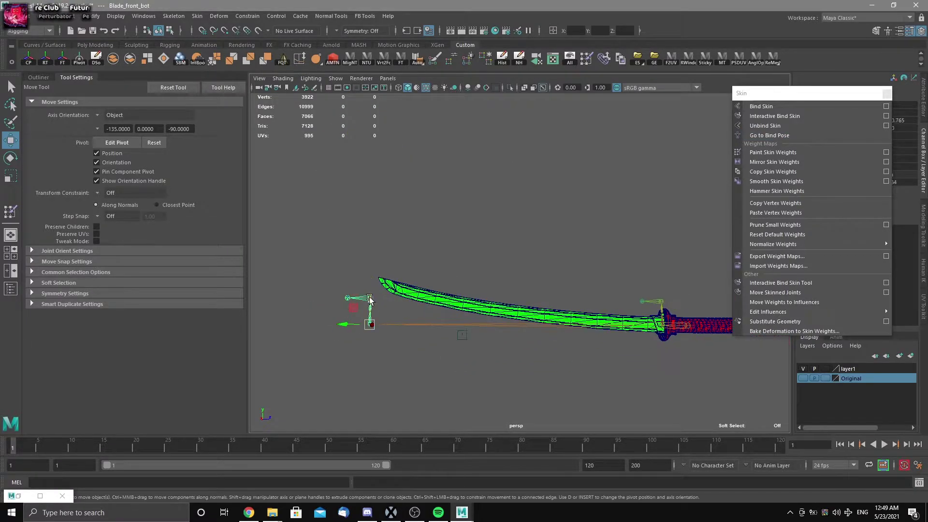
pyautogui.moveTo(370, 319)
pyautogui.mouseDown()
pyautogui.moveTo(370, 173)
pyautogui.moveTo(338, 145)
pyautogui.mouseUp()
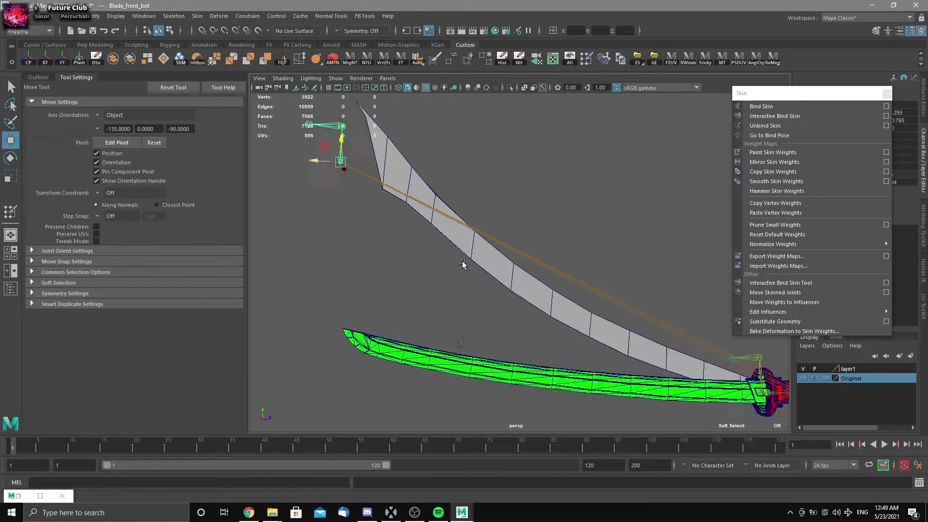
# - Select the strip's two top vertices and flood them with a 0.9 scale value
pyautogui.scroll(3, 472, 248)
pyautogui.moveTo(401, 155); pyautogui.dragTo(438, 204)
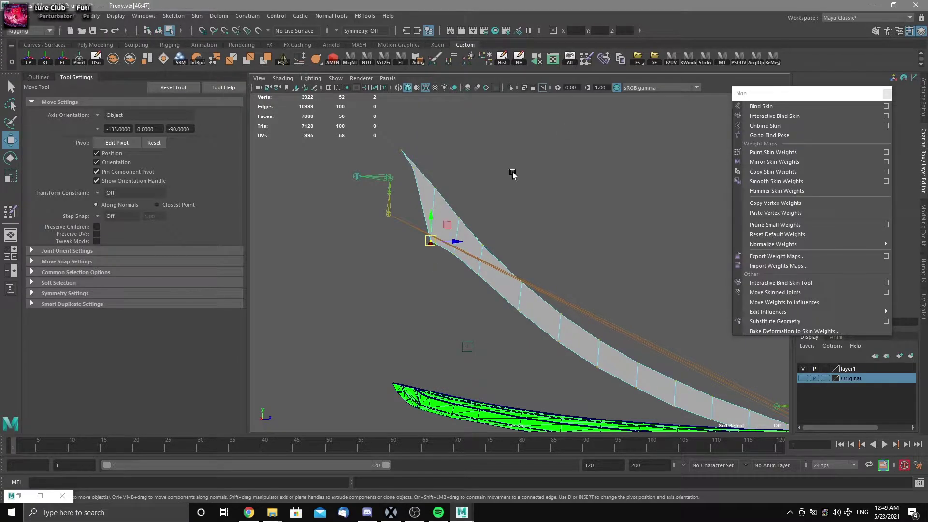
pyautogui.click(587, 59)
pyautogui.write('0.')
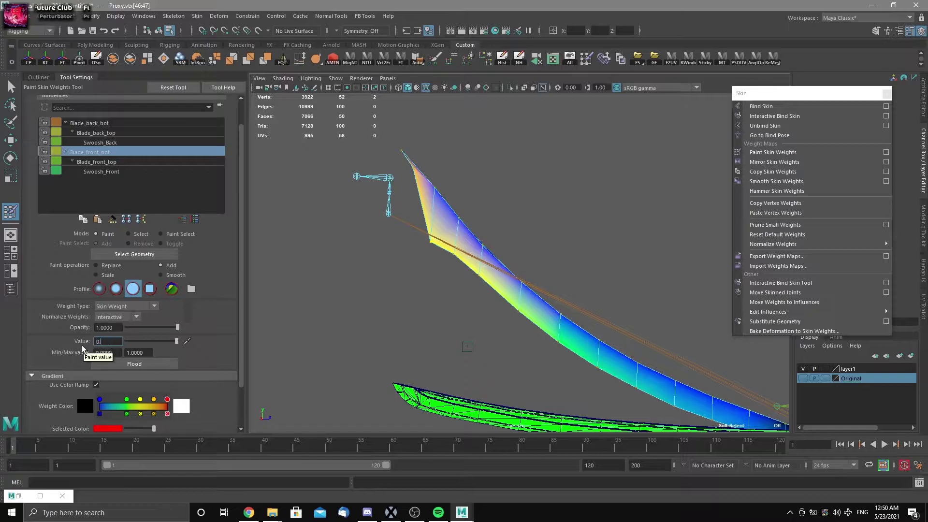
pyautogui.write('01')
pyautogui.press('Return')
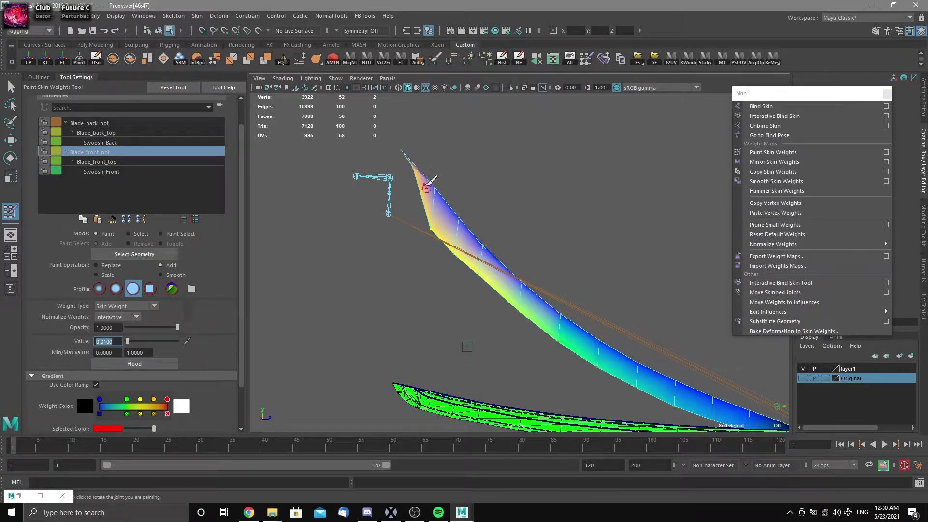
pyautogui.keyDown('alt'); pyautogui.moveTo(430, 181); pyautogui.dragTo(439, 191, button='middle'); pyautogui.keyUp('alt')
pyautogui.press('e')
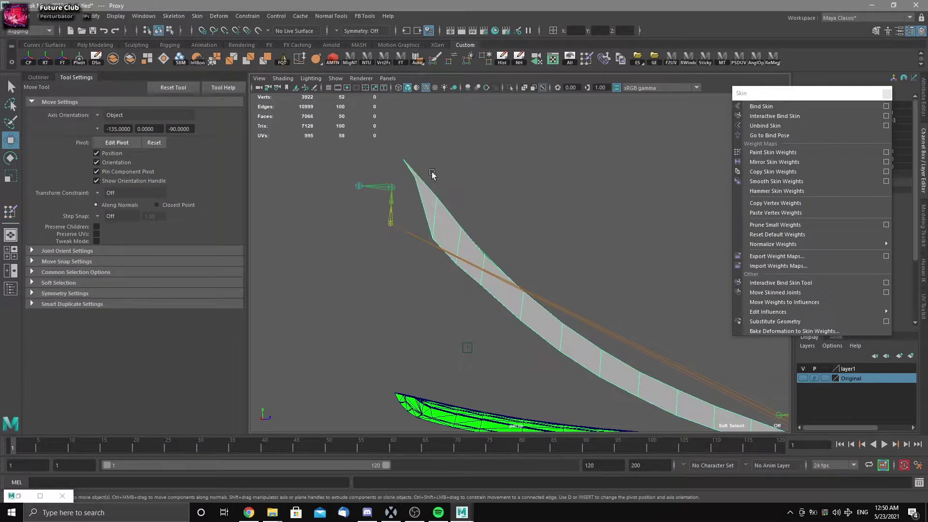
pyautogui.press('y')
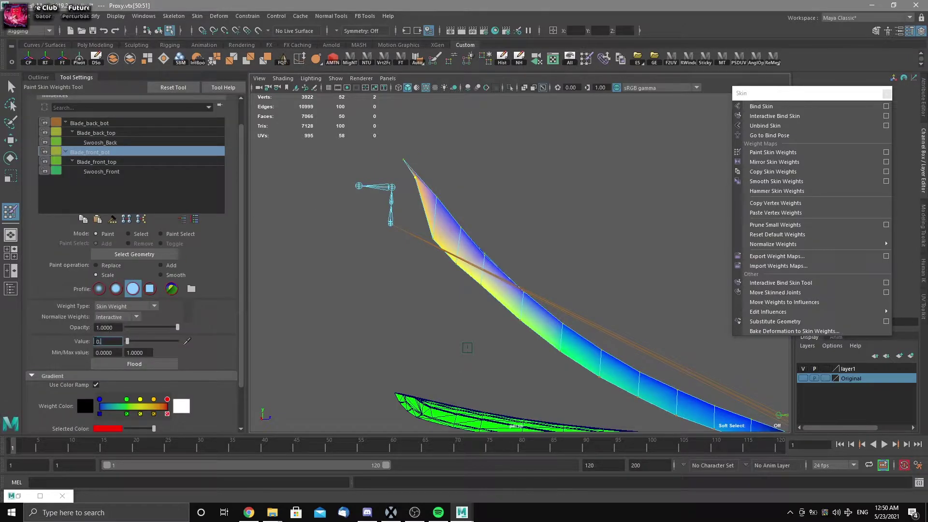
pyautogui.write('0100')
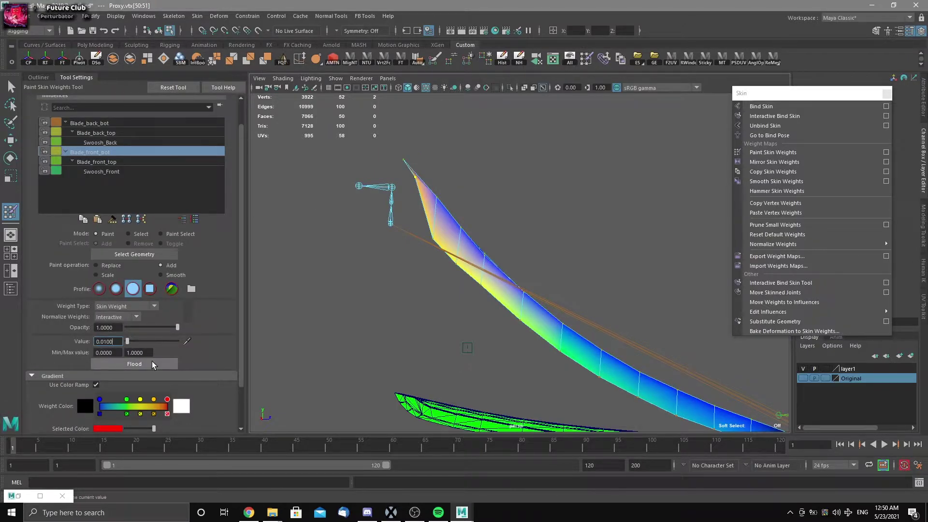
pyautogui.doubleClick(107, 341)
pyautogui.write('0.')
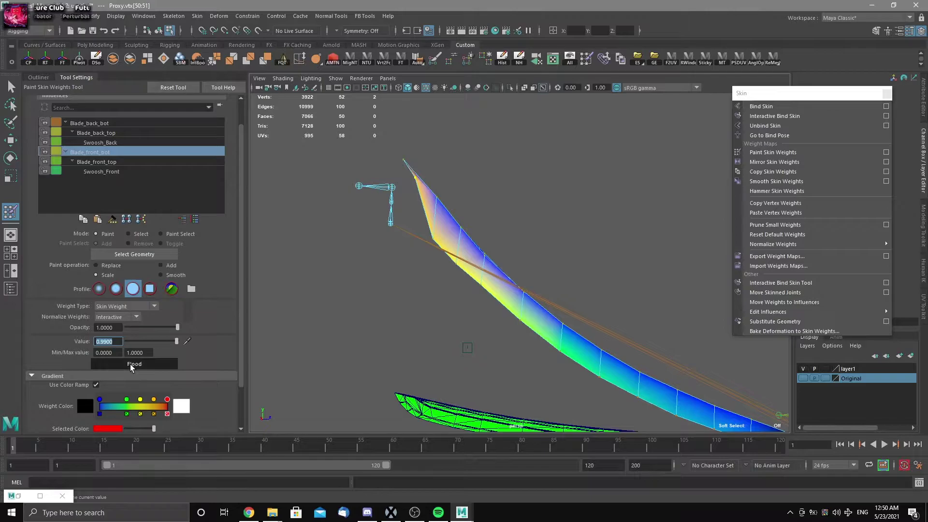
pyautogui.write('0.9')
pyautogui.press('Return')
pyautogui.click(138, 364)
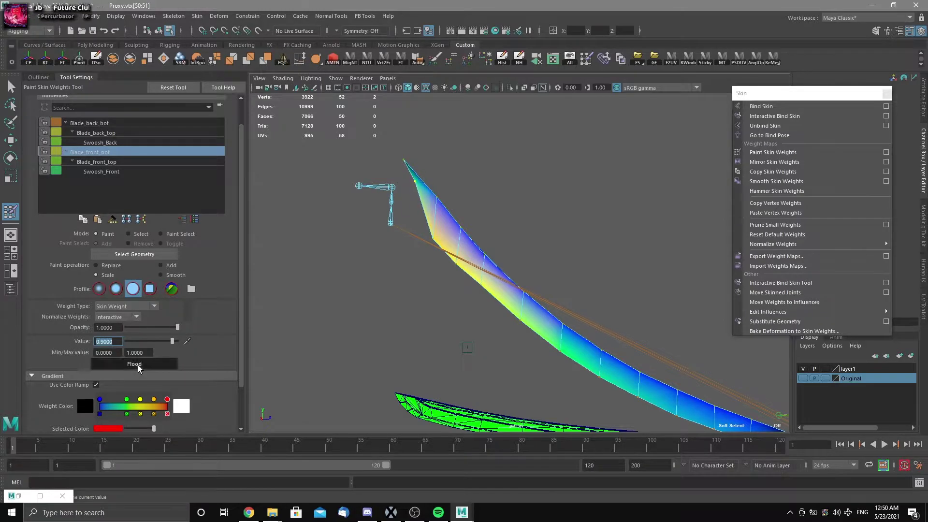
# - Flood the Blade_back and Swoosh_Back influences onto the tip with paint value 0
pyautogui.click(106, 123)
pyautogui.click(108, 132)
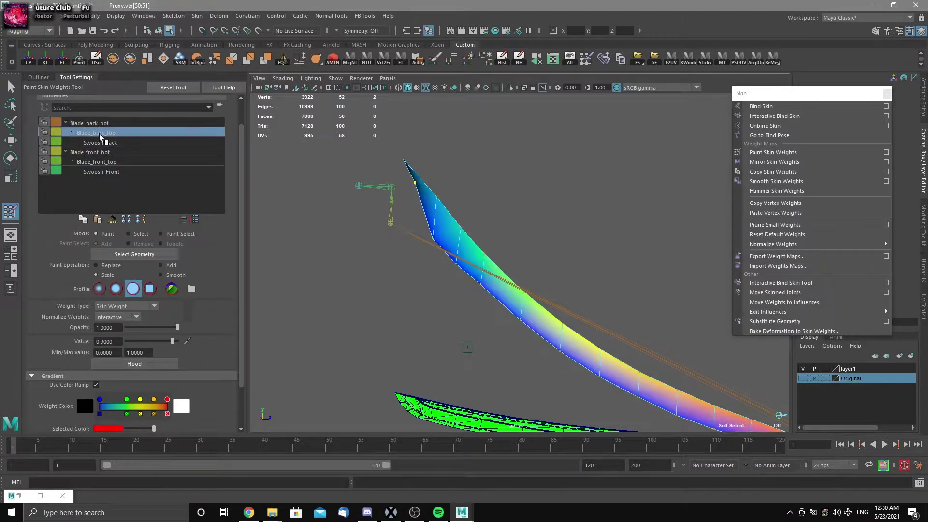
pyautogui.click(103, 142)
pyautogui.click(134, 364)
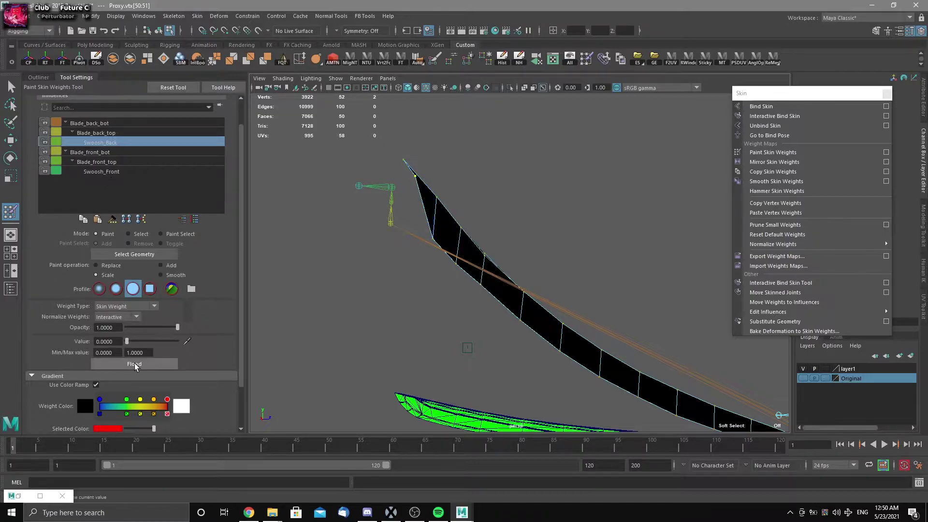
pyautogui.click(104, 172)
pyautogui.moveTo(172, 341); pyautogui.dragTo(121, 342)
pyautogui.click(135, 364)
pyautogui.click(86, 144)
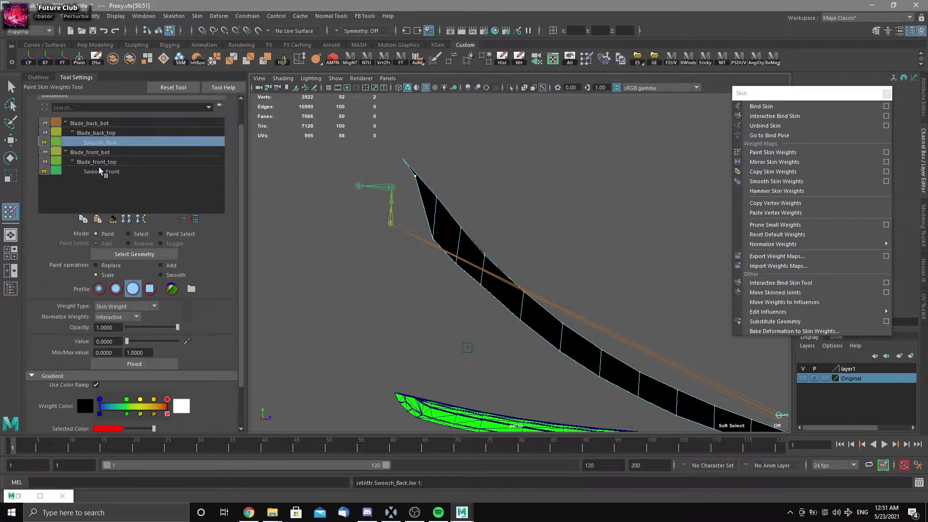
pyautogui.click(97, 133)
pyautogui.click(102, 162)
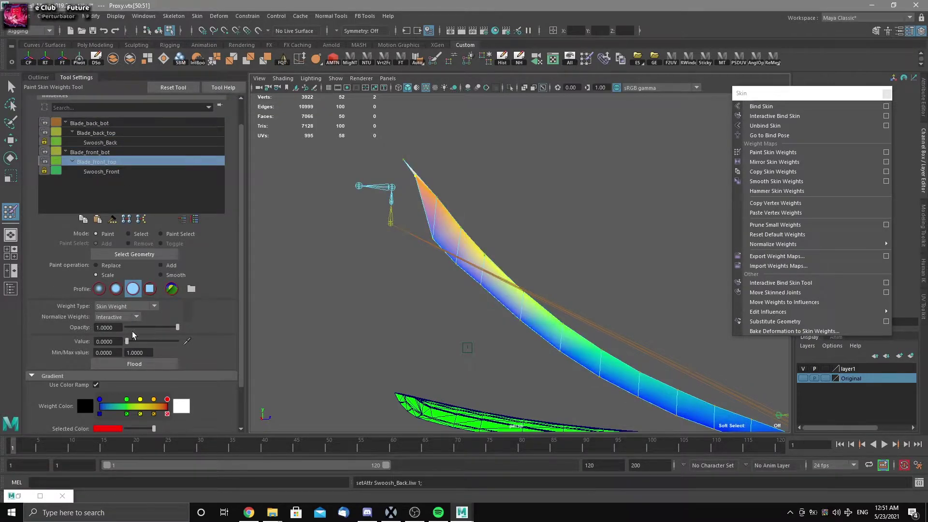
pyautogui.click(148, 365)
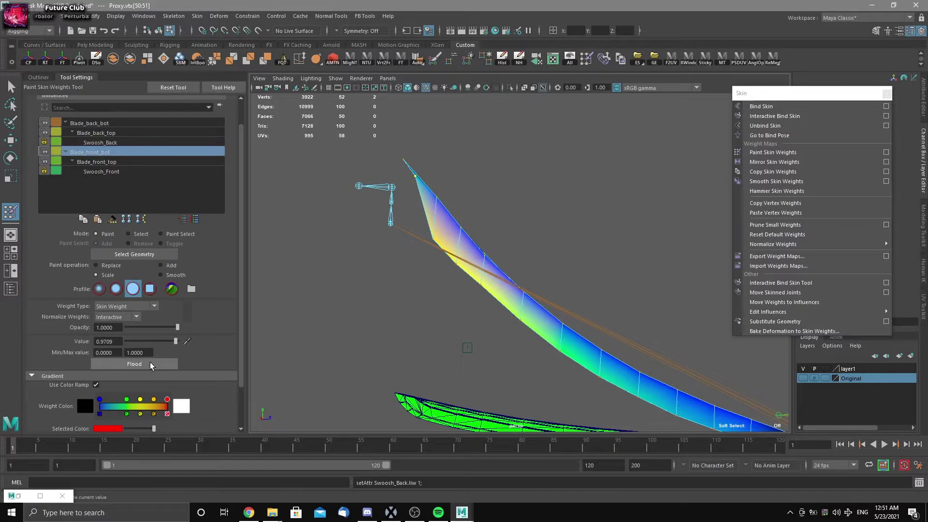
pyautogui.click(152, 364)
# - Flood Blade_front_top and Blade_front_bot weights onto the tip, undoing the stretching change
pyautogui.click(102, 161)
pyautogui.click(152, 364)
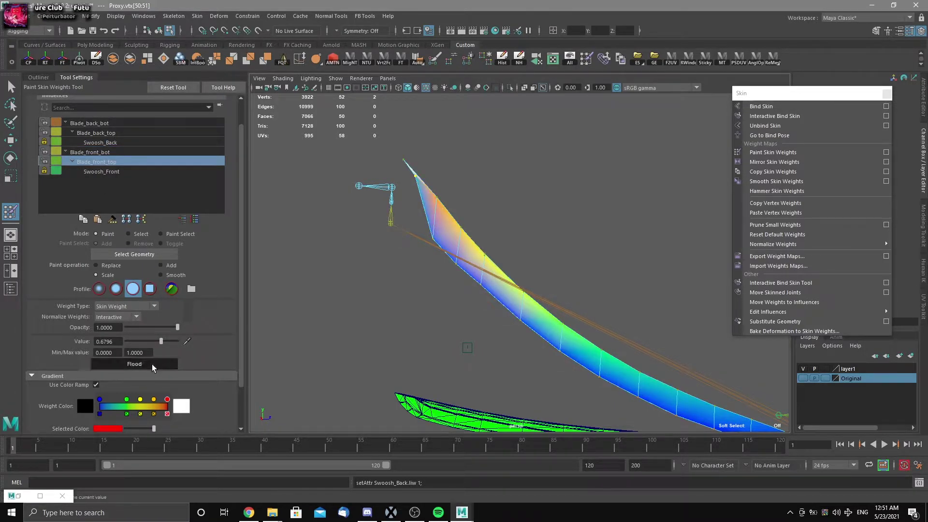
pyautogui.click(98, 133)
pyautogui.click(100, 143)
pyautogui.click(102, 170)
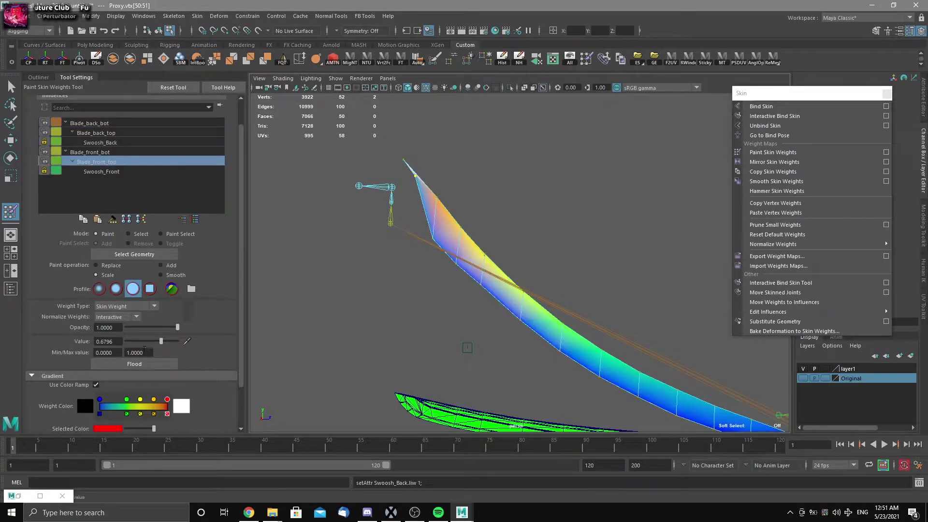
pyautogui.click(128, 361)
pyautogui.click(96, 151)
pyautogui.click(128, 361)
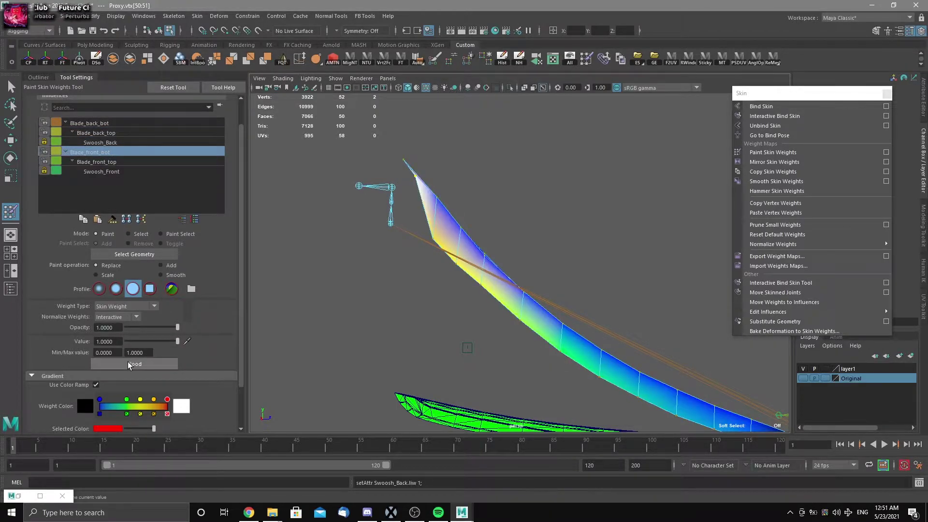
pyautogui.click(97, 133)
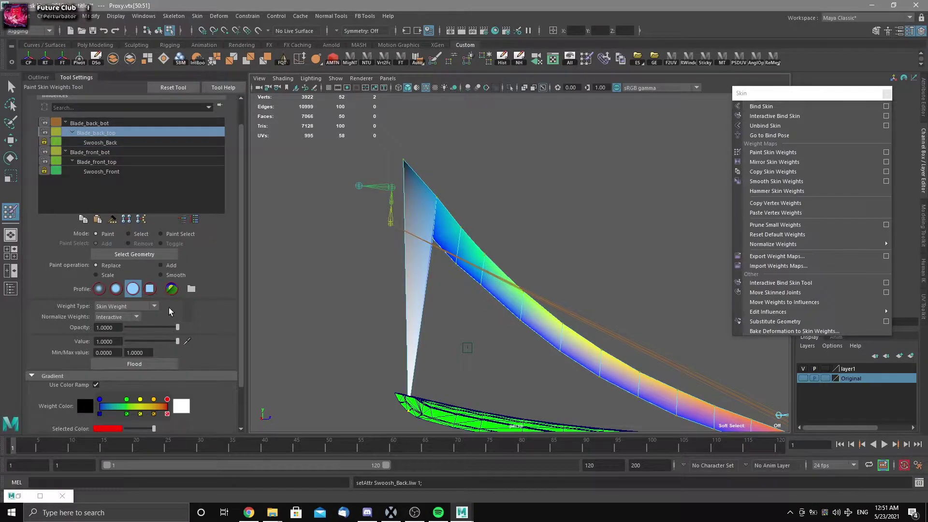
pyautogui.hotkey('ctrl', 'z')
# - Reselect the two tip vertices, flood full weight onto them, and check Blade_front weights
pyautogui.click(101, 162)
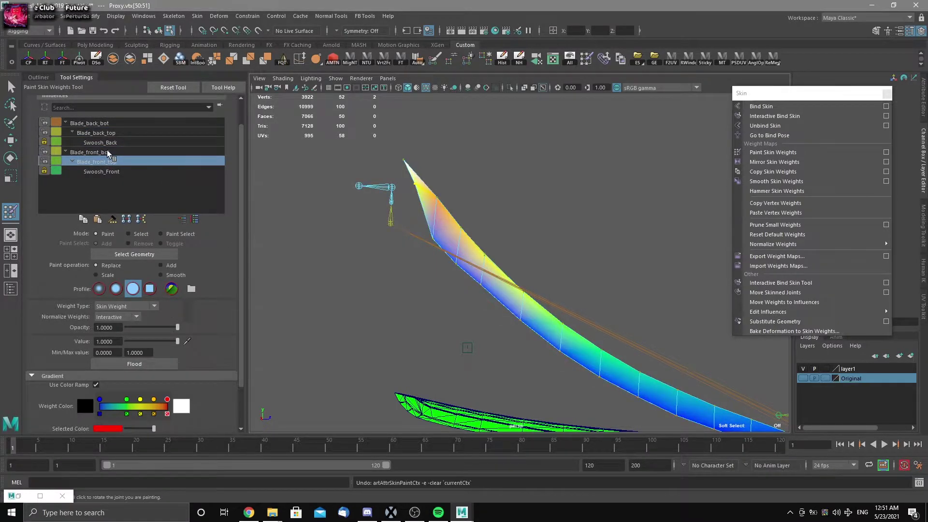
pyautogui.click(108, 154)
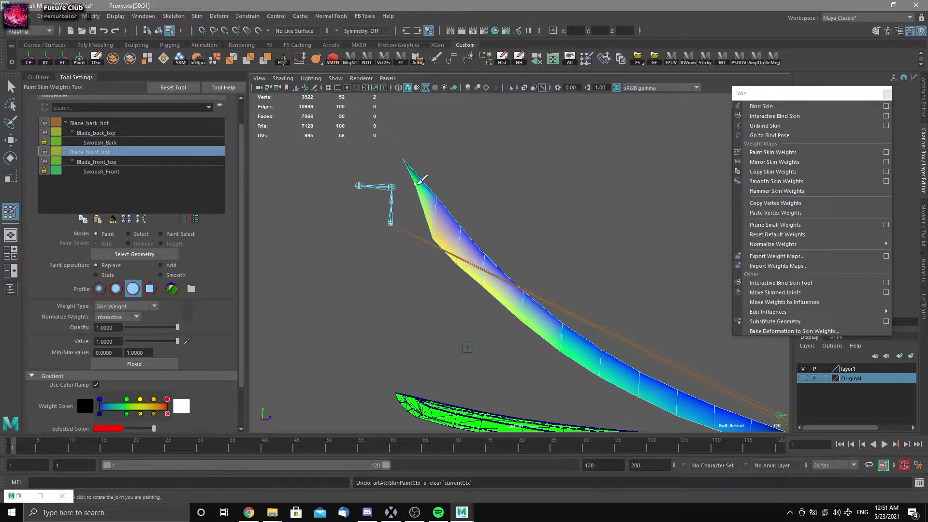
pyautogui.press('w')
pyautogui.click(404, 160)
pyautogui.press('y')
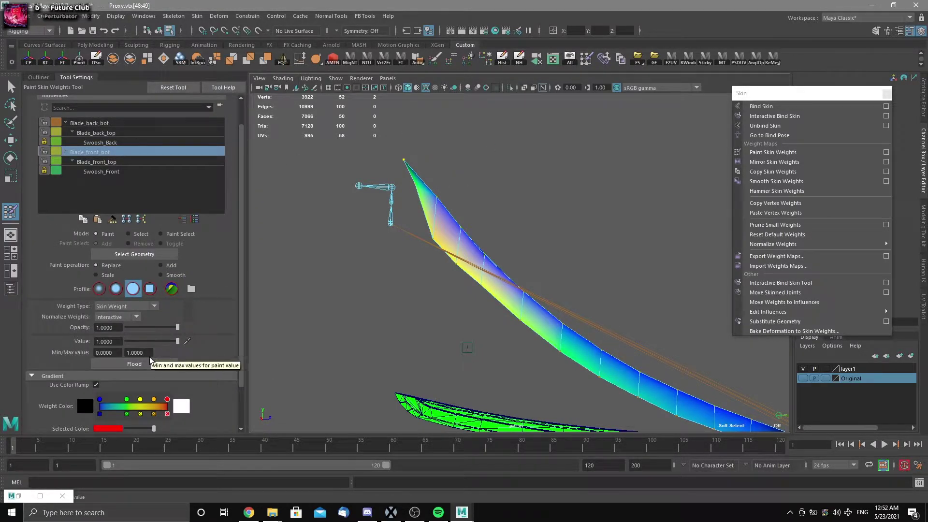
pyautogui.click(149, 365)
pyautogui.click(96, 162)
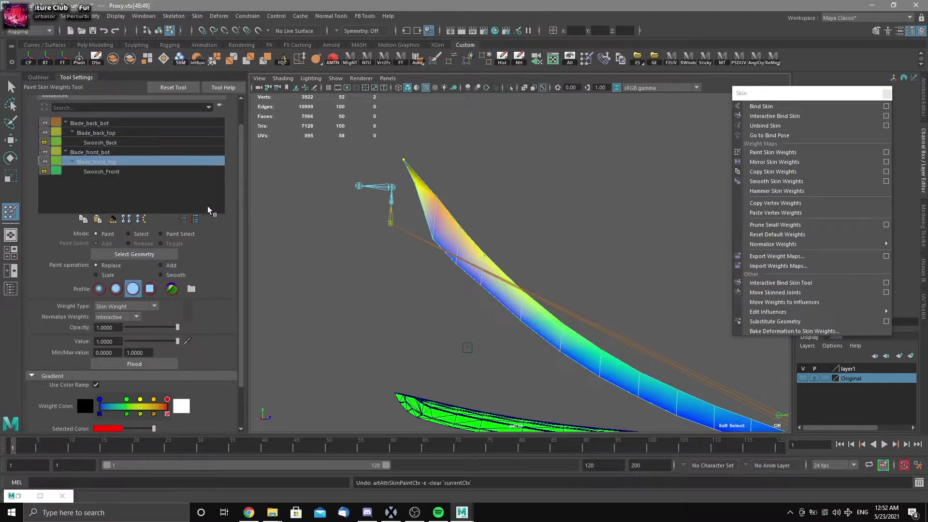
pyautogui.click(96, 152)
# - Bend the blade-tip joint up and down to test the skinning, returning to bind pose
pyautogui.press('w')
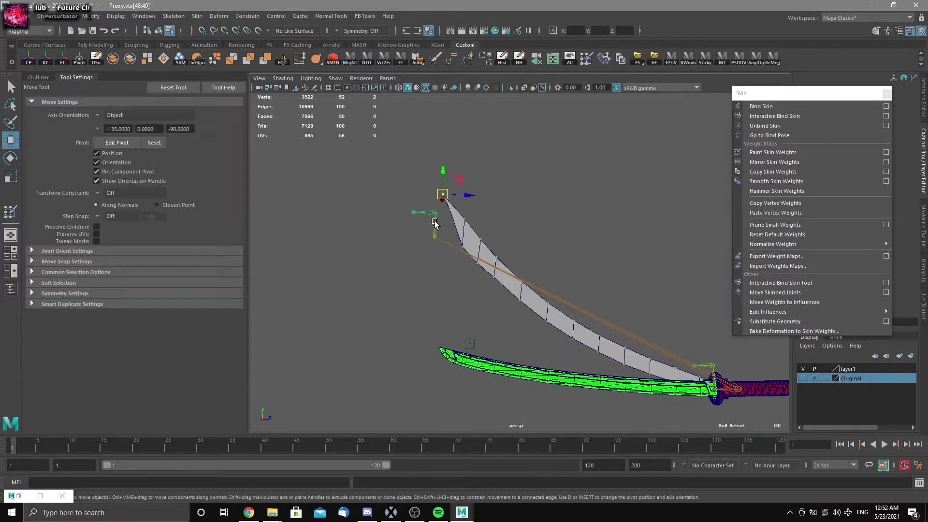
pyautogui.moveTo(428, 222)
pyautogui.mouseDown()
pyautogui.moveTo(382, 292)
pyautogui.moveTo(401, 281)
pyautogui.moveTo(426, 203)
pyautogui.mouseUp()
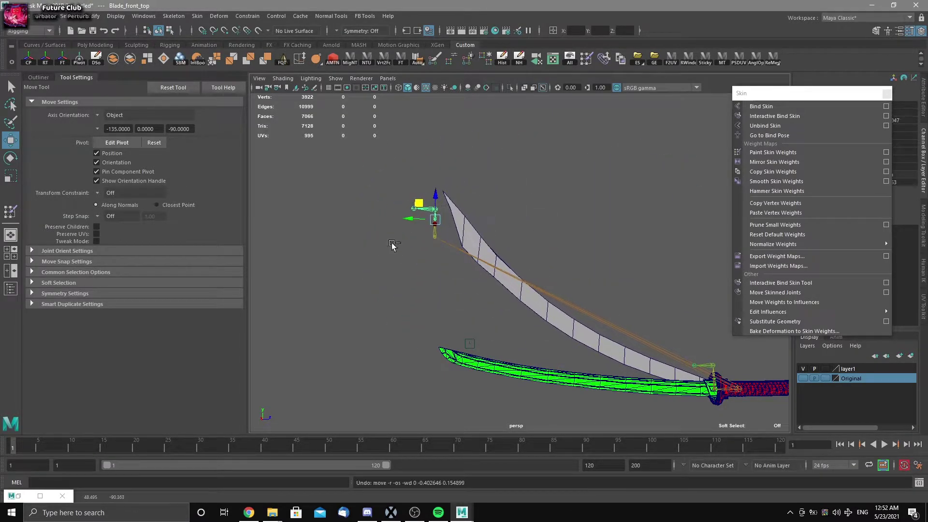
pyautogui.click(770, 136)
pyautogui.click(431, 391)
pyautogui.moveTo(430, 392); pyautogui.dragTo(437, 246)
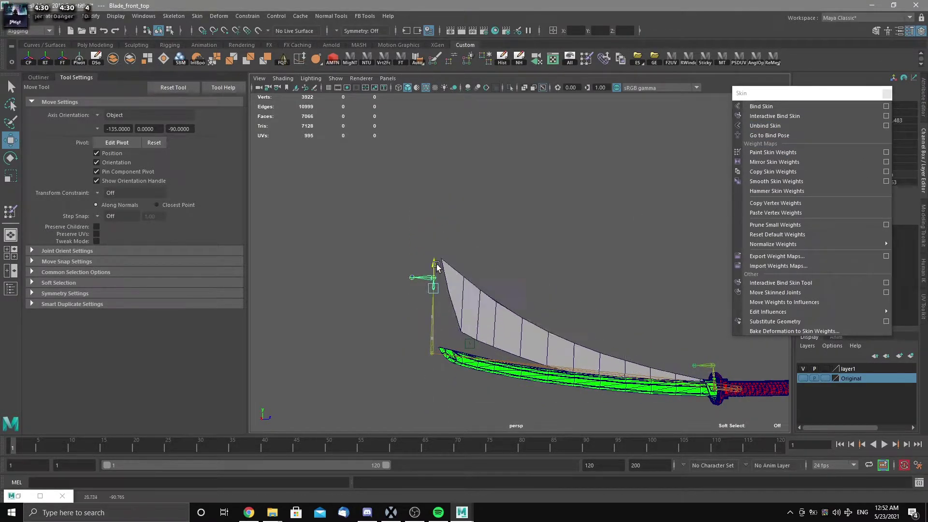
pyautogui.moveTo(425, 197); pyautogui.dragTo(434, 280)
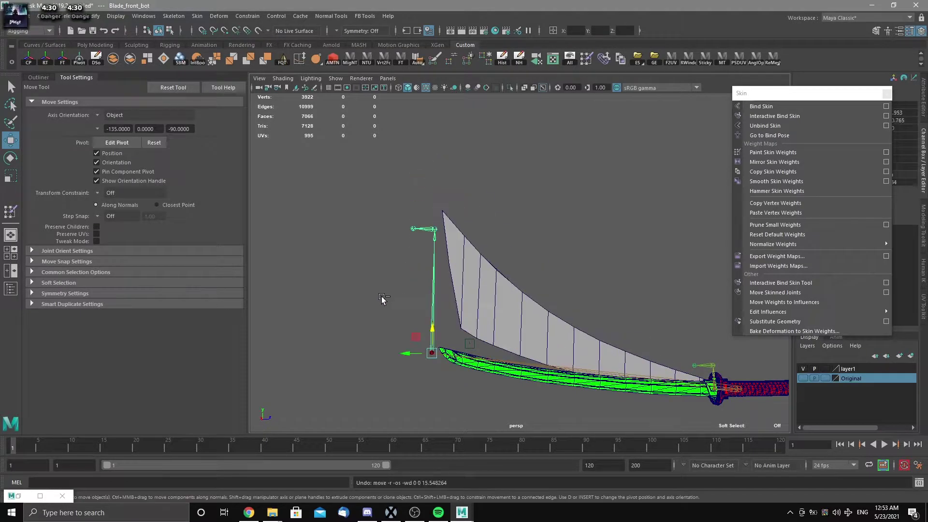
pyautogui.click(769, 136)
# - Bend Blade_front_top up and down, undo the last move, and restore the bind pose
pyautogui.click(429, 382)
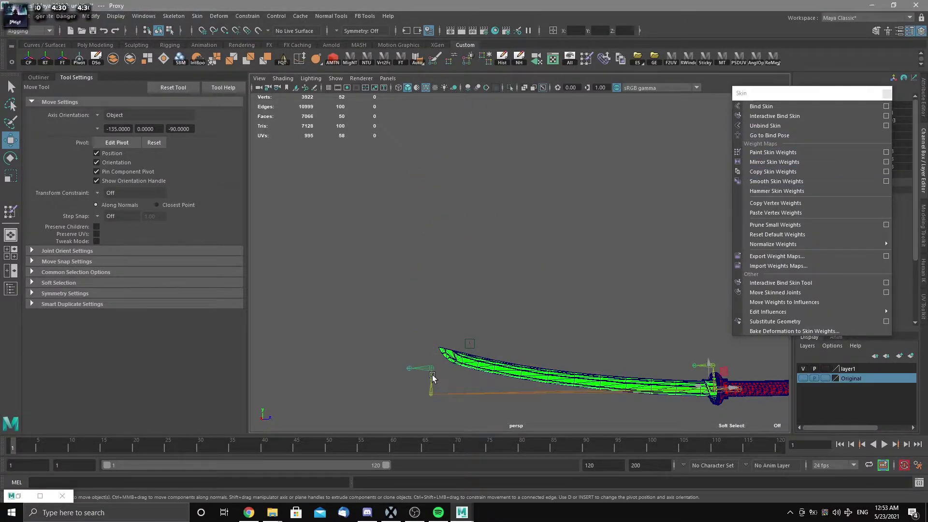
pyautogui.moveTo(433, 371)
pyautogui.mouseDown()
pyautogui.moveTo(396, 401)
pyautogui.moveTo(393, 447)
pyautogui.moveTo(390, 424)
pyautogui.mouseUp()
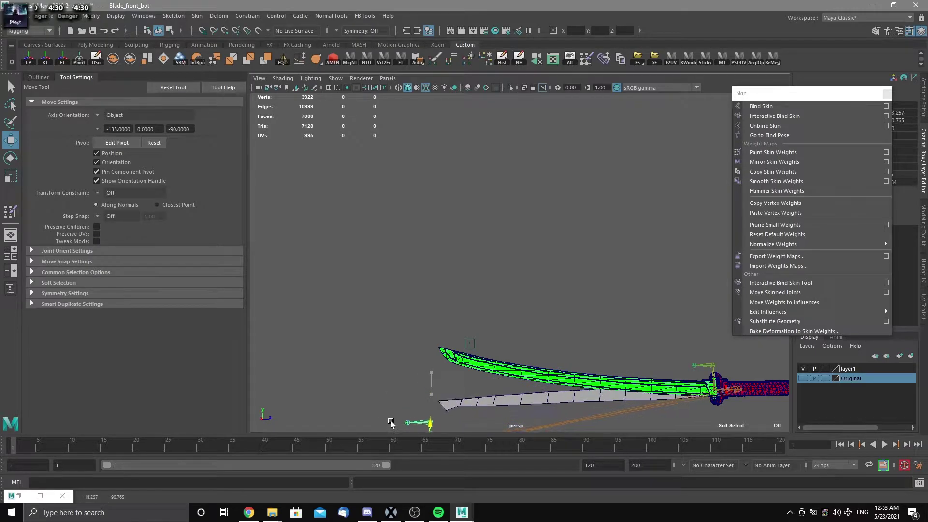
pyautogui.moveTo(391, 424)
pyautogui.mouseDown()
pyautogui.moveTo(405, 283)
pyautogui.moveTo(432, 319)
pyautogui.moveTo(444, 238)
pyautogui.mouseUp()
pyautogui.hotkey('ctrl', 'z')
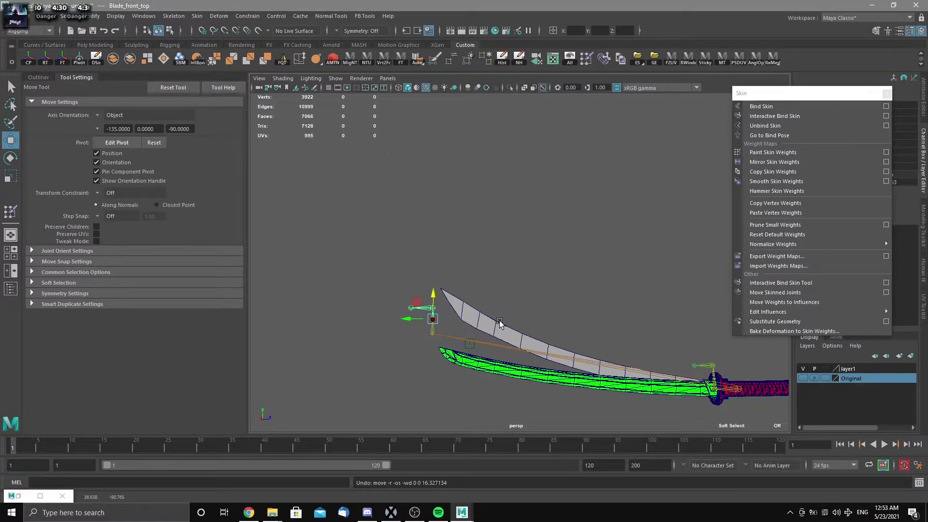
pyautogui.click(508, 328)
pyautogui.click(774, 135)
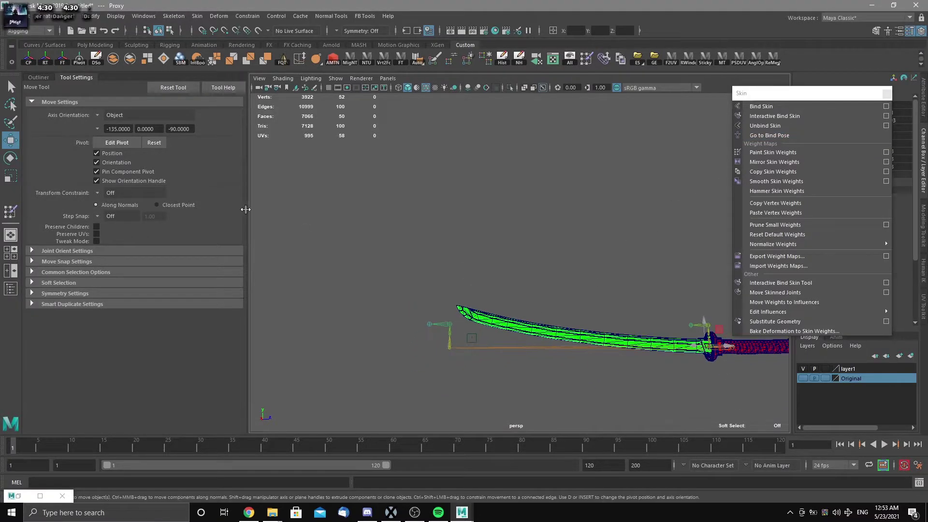
# - Show the Outliner, select the Swoosh strip, and orbit in on the sword
pyautogui.click(38, 78)
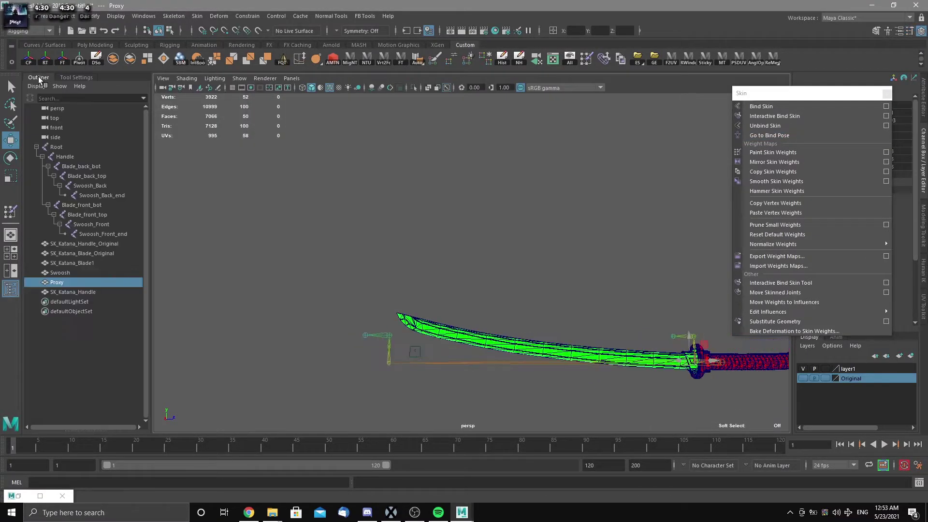
pyautogui.click(67, 273)
pyautogui.keyDown('alt'); pyautogui.moveTo(434, 279); pyautogui.dragTo(372, 258, button='middle'); pyautogui.keyUp('alt')
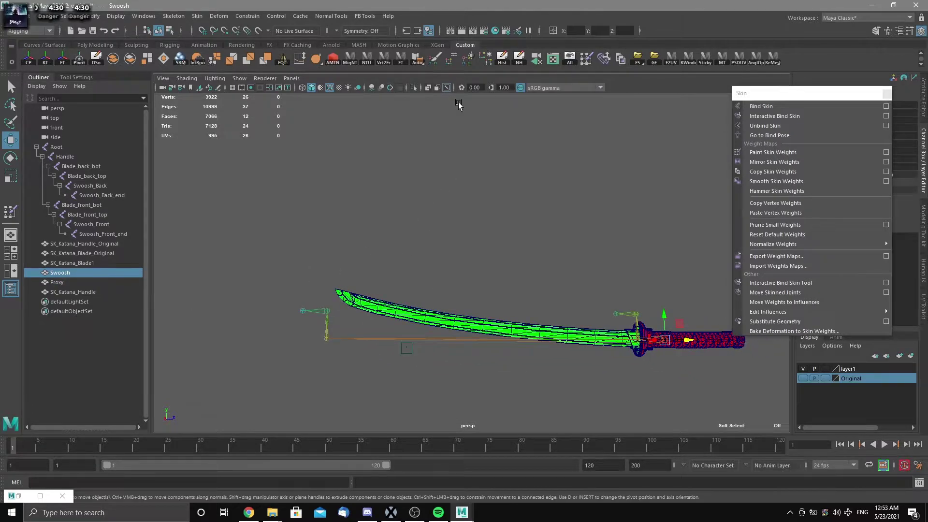
pyautogui.keyDown('alt'); pyautogui.moveTo(435, 98); pyautogui.dragTo(404, 216); pyautogui.keyUp('alt')
pyautogui.keyDown('alt'); pyautogui.moveTo(404, 215); pyautogui.dragTo(535, 248, button='right'); pyautogui.keyUp('alt')
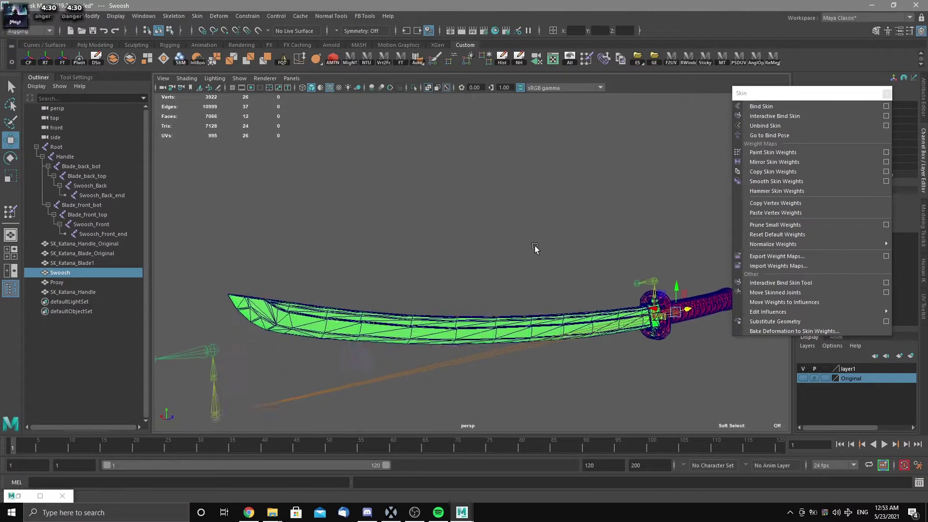
pyautogui.keyDown('alt'); pyautogui.moveTo(536, 248); pyautogui.dragTo(461, 189); pyautogui.keyUp('alt')
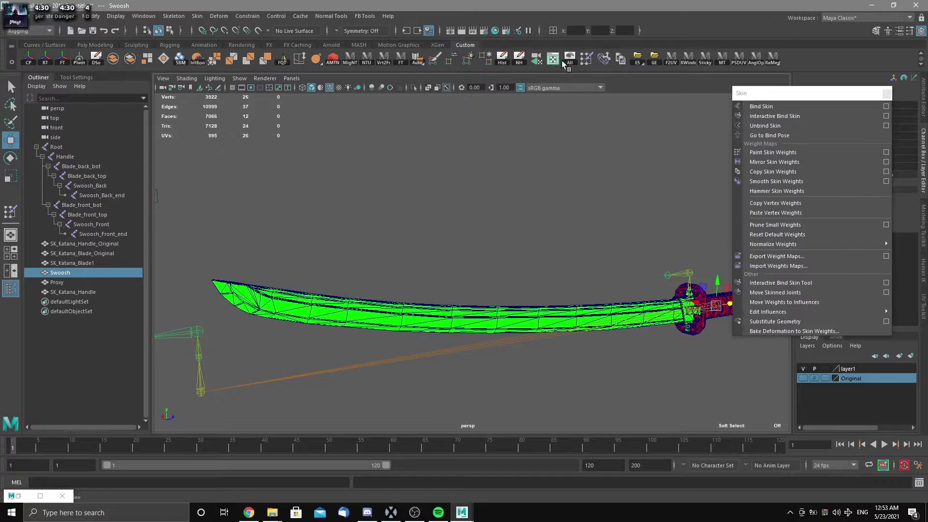
# - Duplicate the Swoosh strip and rename the copy SwooshSkinning
pyautogui.moveTo(561, 88)
pyautogui.keyDown('alt'); pyautogui.mouseDown()
pyautogui.moveTo(566, 203)
pyautogui.moveTo(636, 207)
pyautogui.moveTo(442, 208)
pyautogui.moveTo(435, 224)
pyautogui.moveTo(230, 237)
pyautogui.mouseUp(); pyautogui.keyUp('alt')
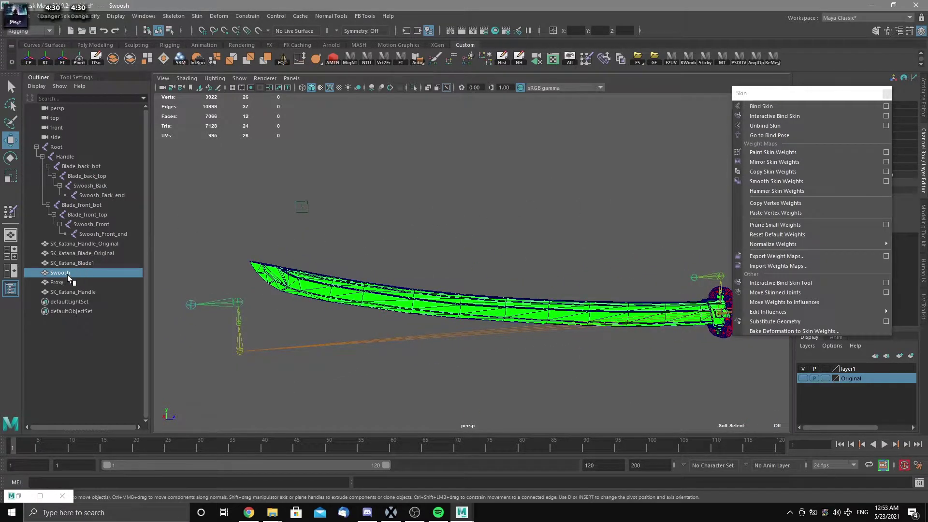
pyautogui.hotkey('ctrl', 'd')
pyautogui.doubleClick(64, 303)
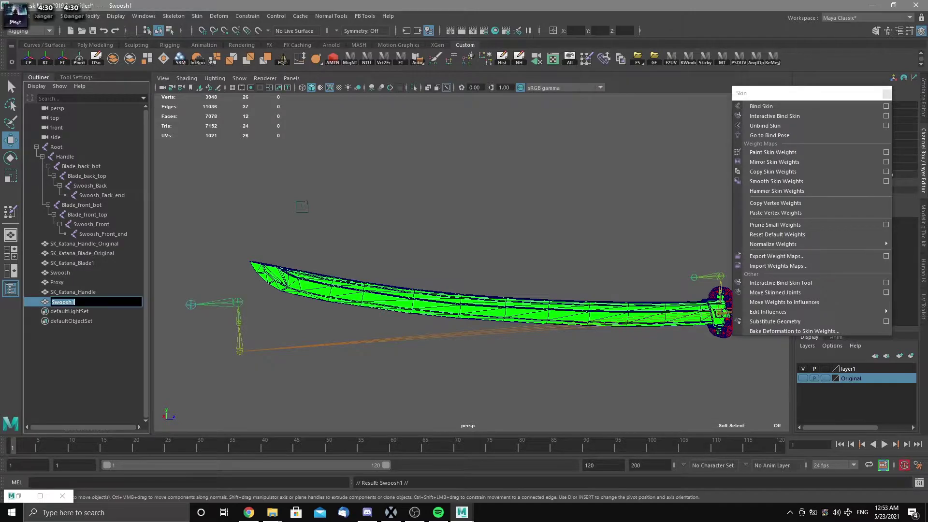
pyautogui.write('Swoos')
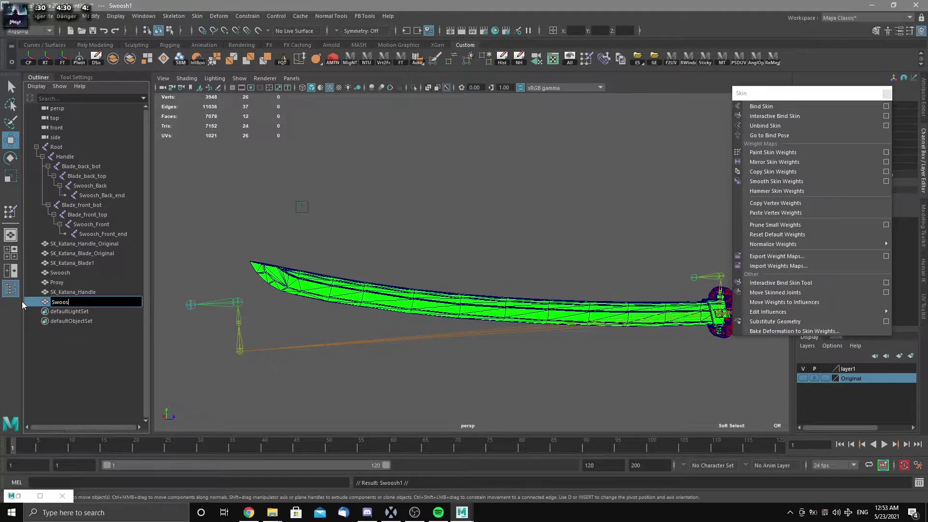
pyautogui.write('hSkinning')
pyautogui.press('Return')
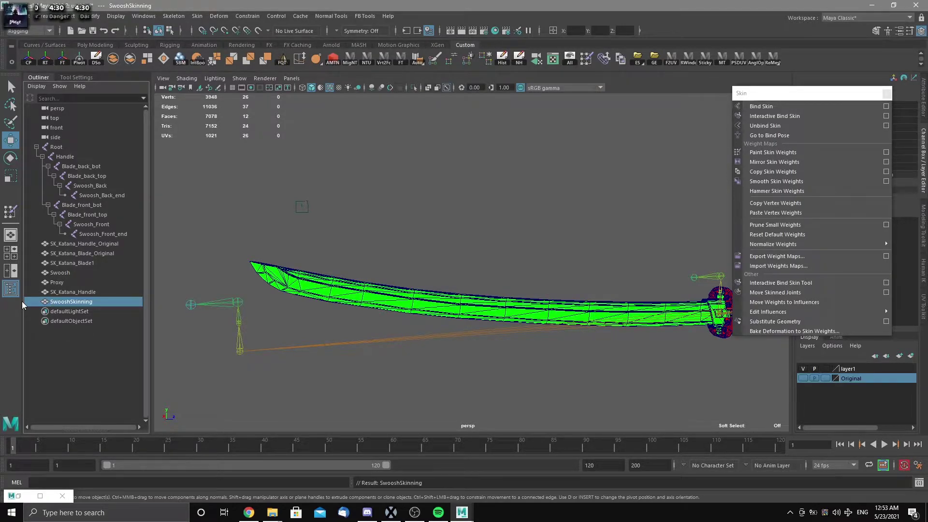
# - Move the floating skin panel aside and isolate SwooshSkinning in the viewport
pyautogui.click(72, 292)
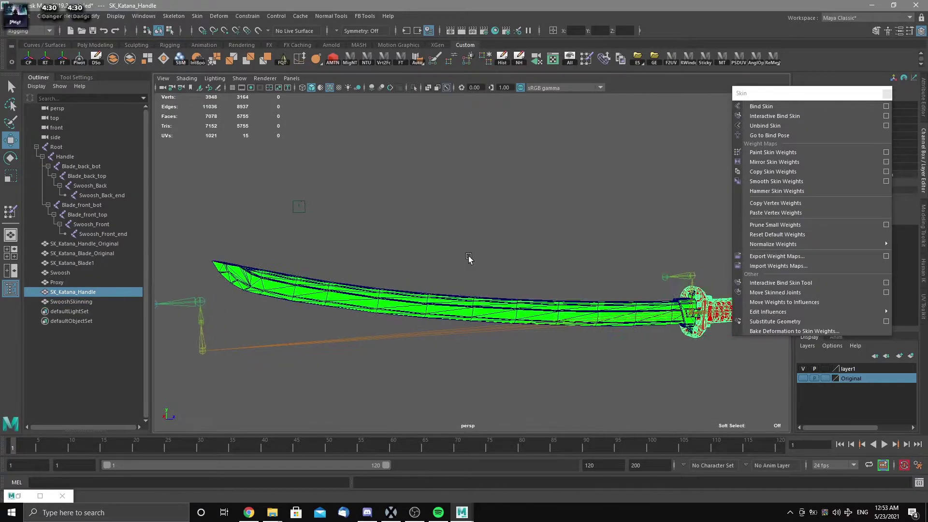
pyautogui.keyDown('alt'); pyautogui.moveTo(468, 259); pyautogui.dragTo(453, 257); pyautogui.keyUp('alt')
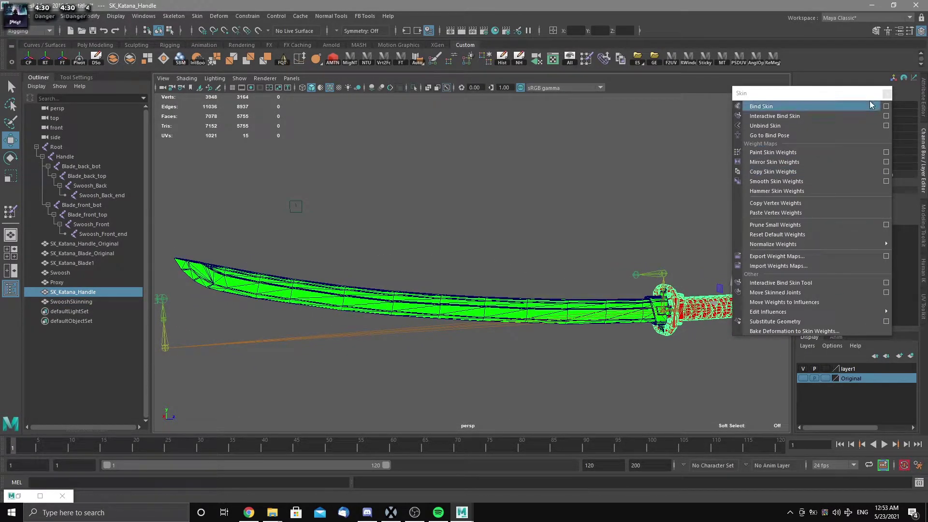
pyautogui.moveTo(854, 94); pyautogui.dragTo(798, 35)
pyautogui.keyDown('alt'); pyautogui.moveTo(667, 314); pyautogui.dragTo(488, 315, button='middle'); pyautogui.keyUp('alt')
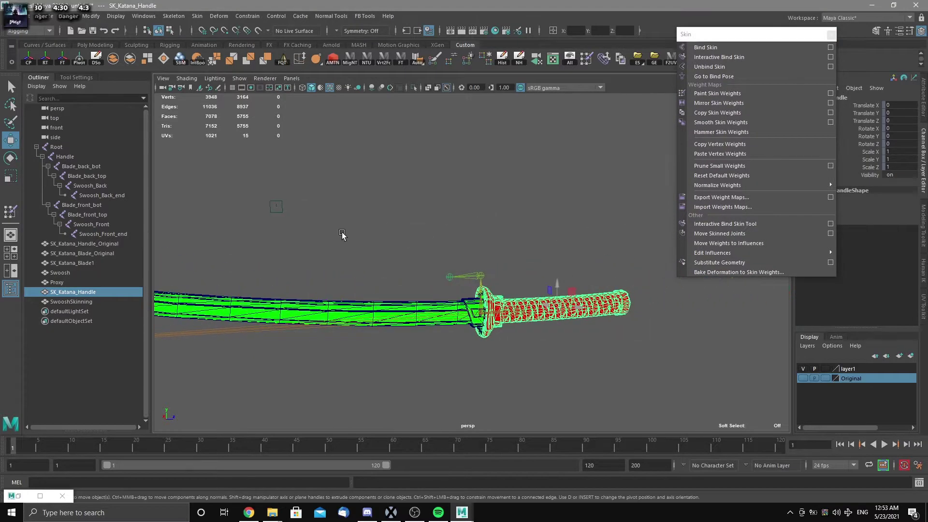
pyautogui.keyDown('alt'); pyautogui.moveTo(281, 280); pyautogui.dragTo(216, 285); pyautogui.keyUp('alt')
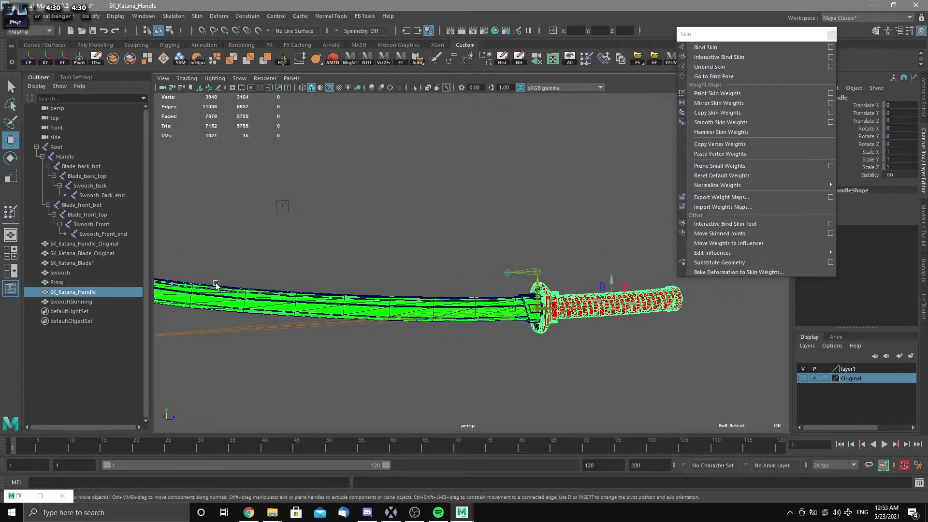
pyautogui.click(71, 282)
pyautogui.moveTo(483, 270)
pyautogui.keyDown('alt'); pyautogui.mouseDown()
pyautogui.moveTo(339, 261)
pyautogui.moveTo(361, 263)
pyautogui.mouseUp(); pyautogui.keyUp('alt')
pyautogui.click(75, 302)
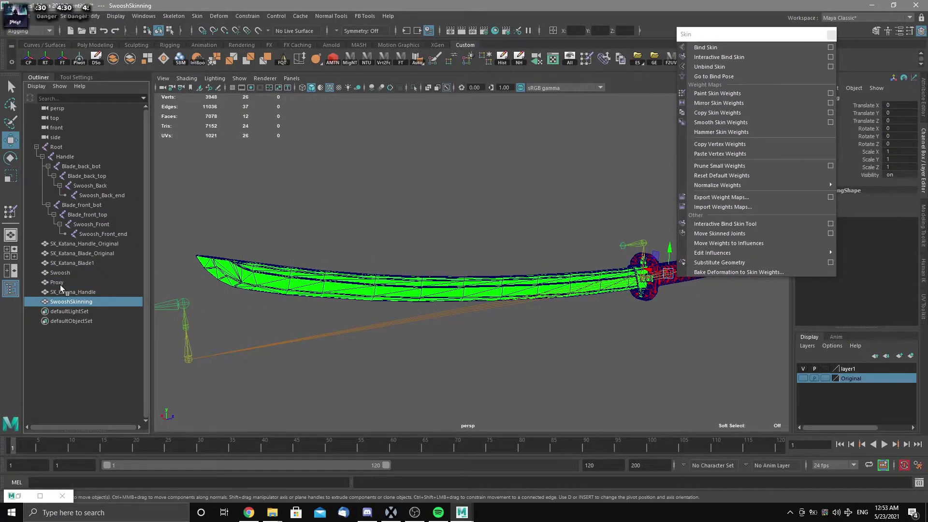
pyautogui.click(414, 89)
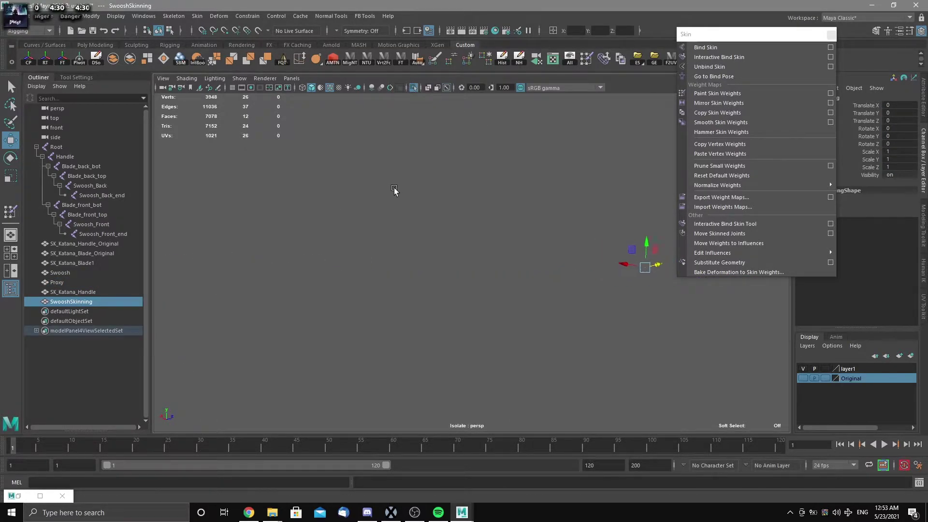
# - Bind SwooshSkinning to the selected blade joints with Bind Skin
pyautogui.moveTo(372, 200)
pyautogui.keyDown('alt'); pyautogui.mouseDown()
pyautogui.moveTo(490, 203)
pyautogui.moveTo(532, 215)
pyautogui.moveTo(349, 217)
pyautogui.mouseUp(); pyautogui.keyUp('alt')
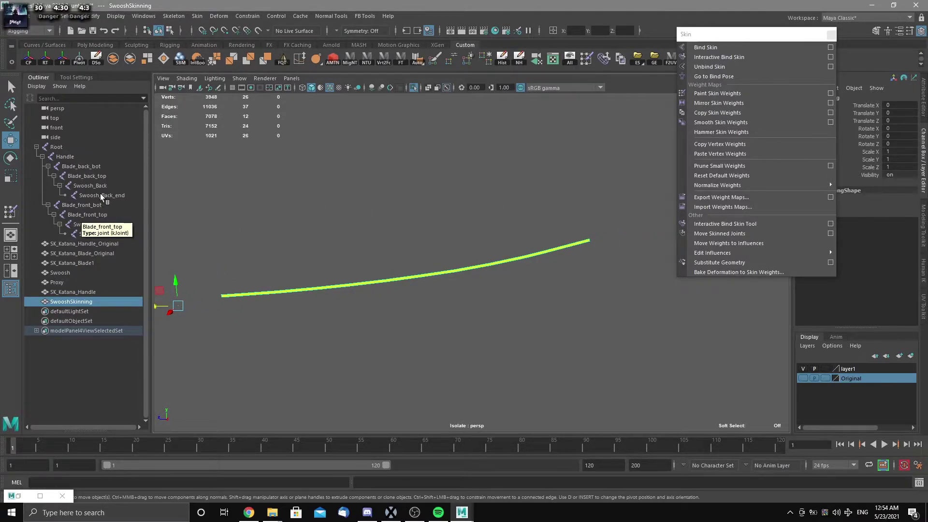
pyautogui.moveTo(361, 116); pyautogui.dragTo(107, 158, button='middle')
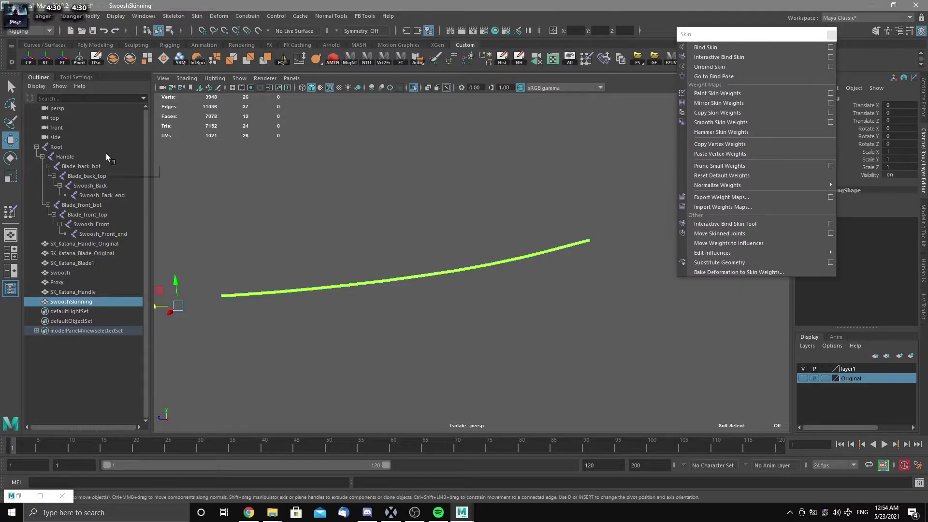
pyautogui.moveTo(90, 167); pyautogui.dragTo(92, 224)
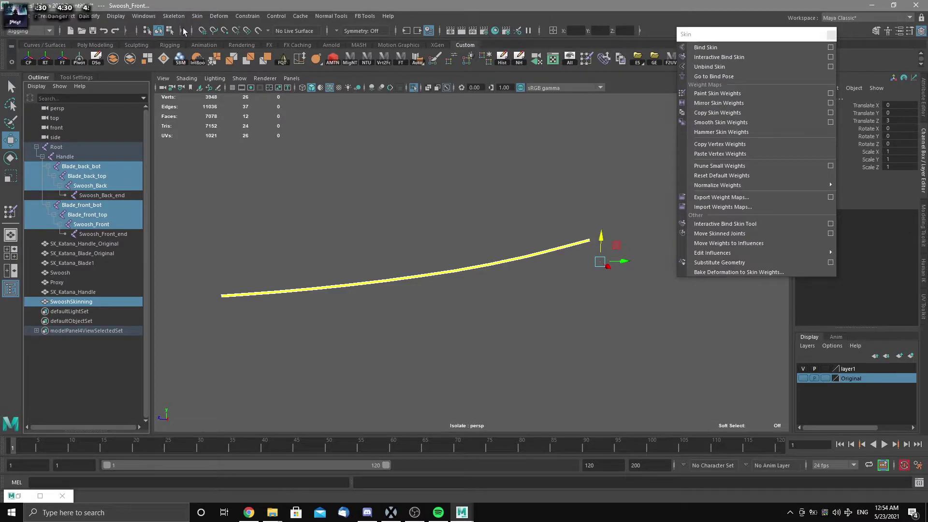
pyautogui.click(196, 17)
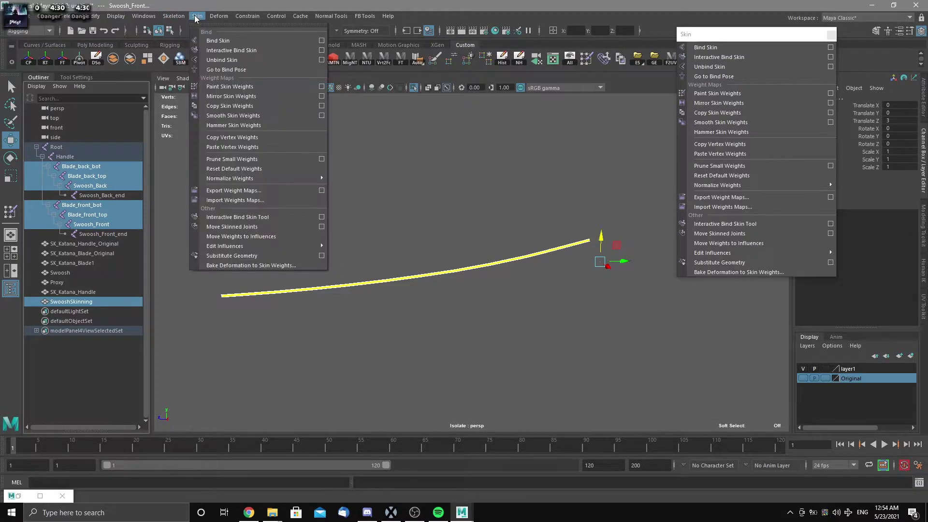
pyautogui.click(251, 41)
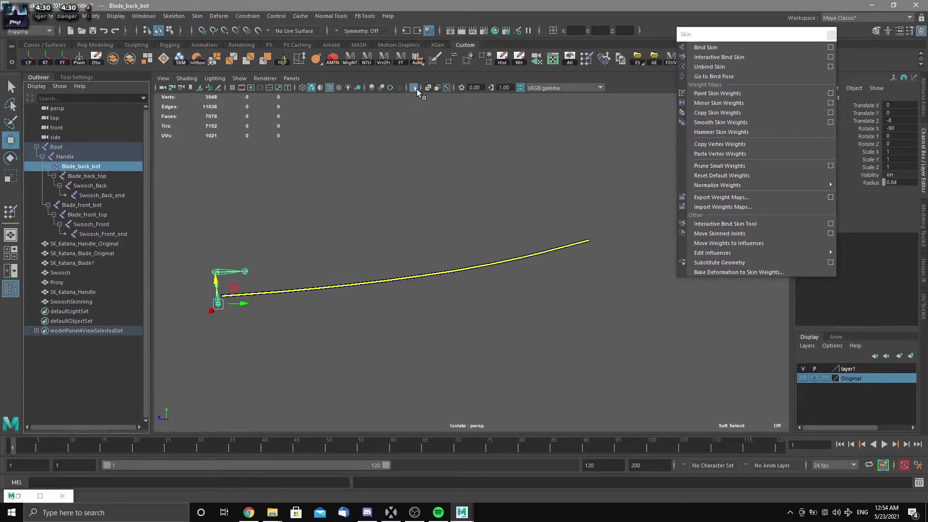
# - Exit isolate view and copy the Proxy blade's skin weights onto SwooshSkinning
pyautogui.click(415, 88)
pyautogui.click(449, 281)
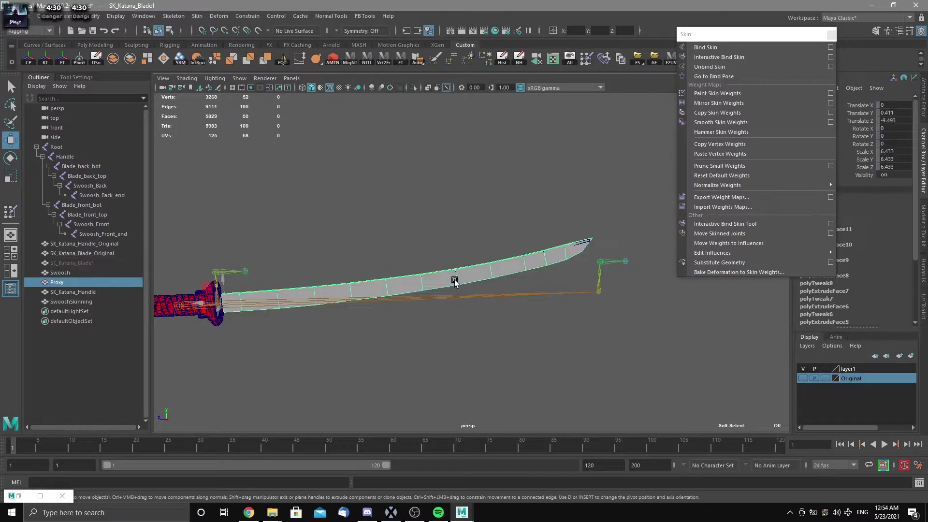
pyautogui.hotkey('ctrl', 'h')
pyautogui.hotkey('ctrl', 'z')
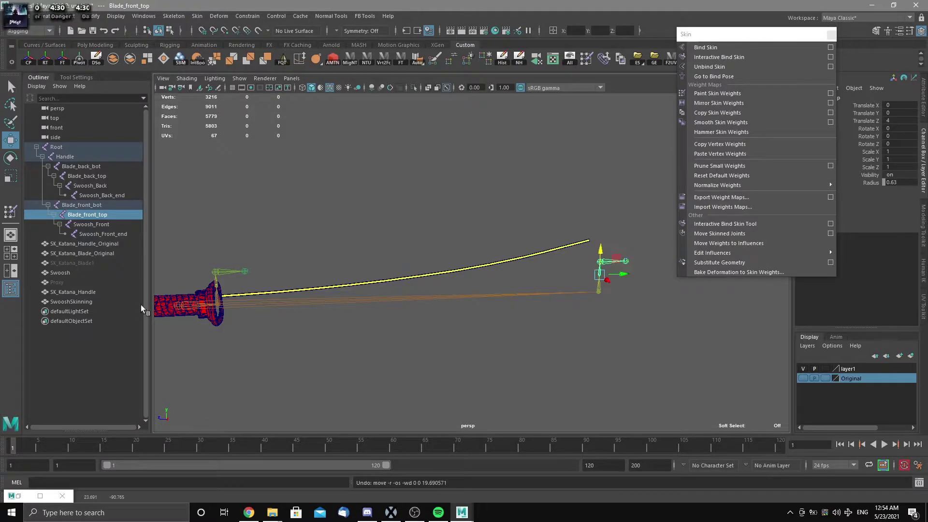
pyautogui.click(57, 283)
pyautogui.keyDown('ctrl'); pyautogui.click(71, 301); pyautogui.keyUp('ctrl')
pyautogui.click(198, 16)
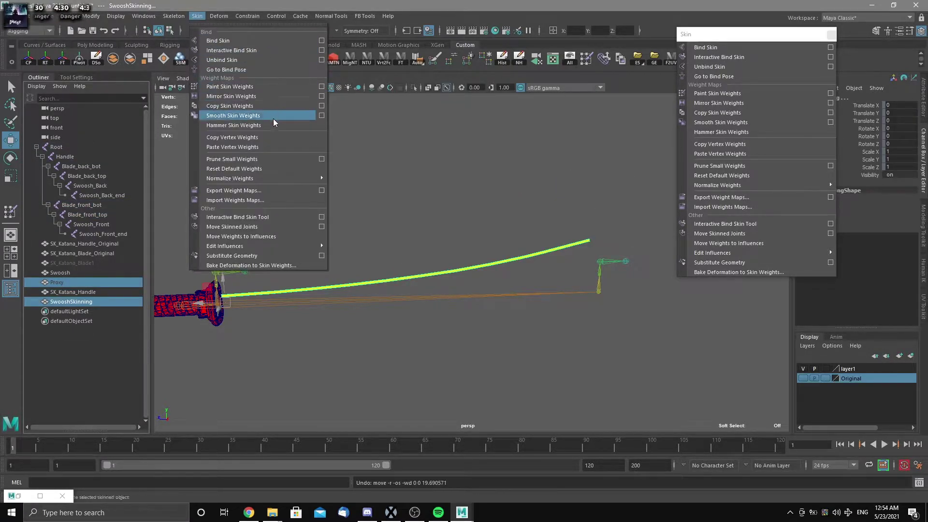
pyautogui.click(265, 105)
# - Raise Blade_front_top to test the swoosh bend, then select Swoosh_Front and SwooshSkinning
pyautogui.click(599, 263)
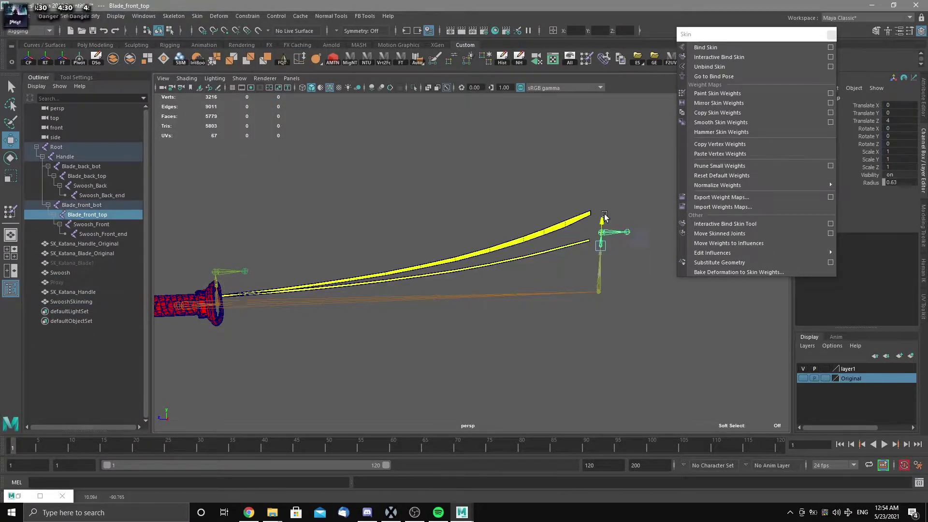
pyautogui.moveTo(599, 263); pyautogui.dragTo(439, 213, button='middle')
pyautogui.hotkey('ctrl', 'z')
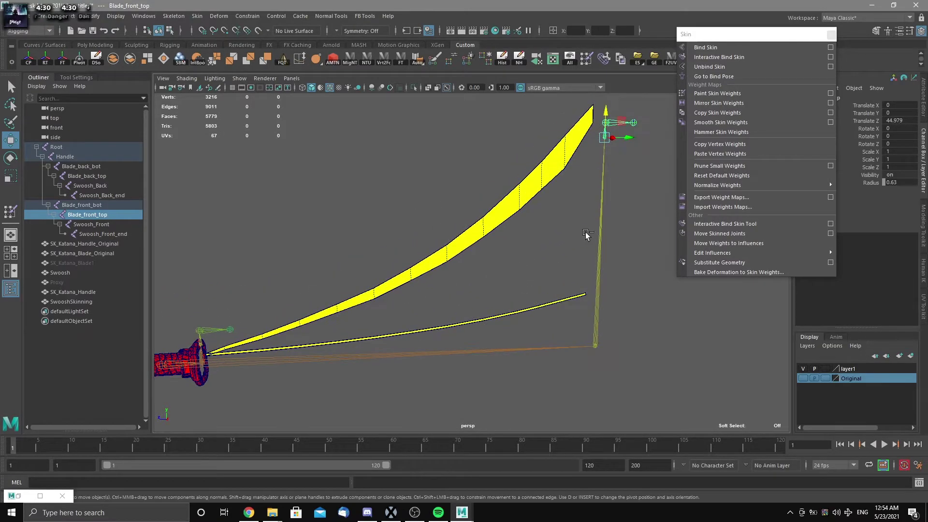
pyautogui.scroll(2, 586, 234)
pyautogui.click(579, 299)
pyautogui.scroll(-3, 579, 300)
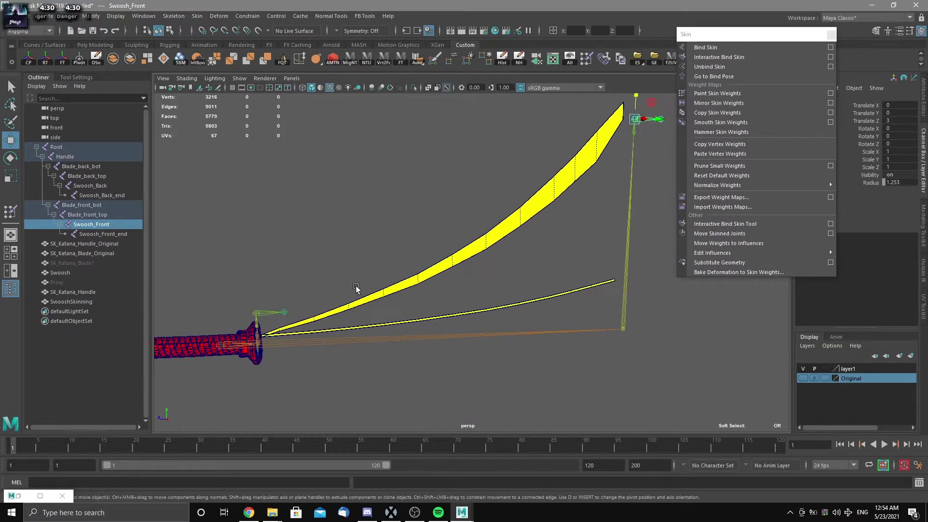
pyautogui.click(71, 301)
# - Open weight painting on the strip and flood Blade_back_bot's weights to 0
pyautogui.press('y')
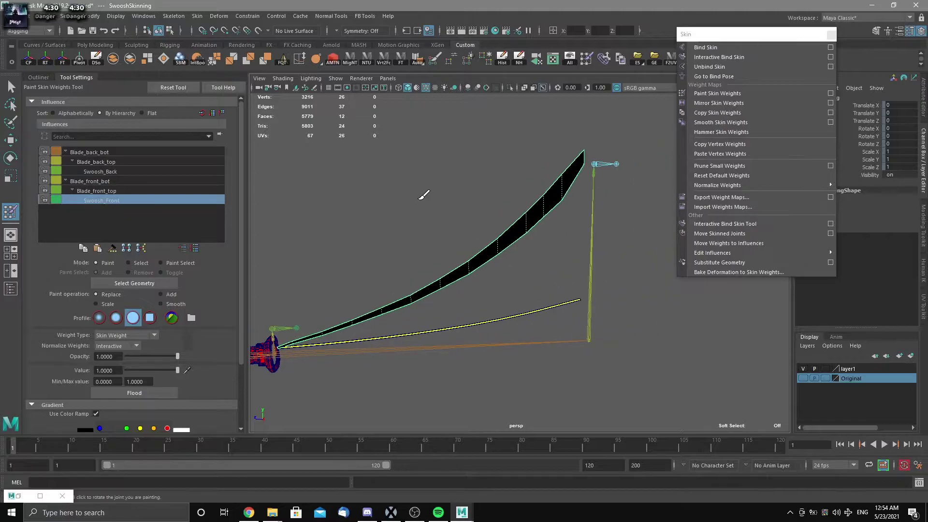
pyautogui.click(47, 191)
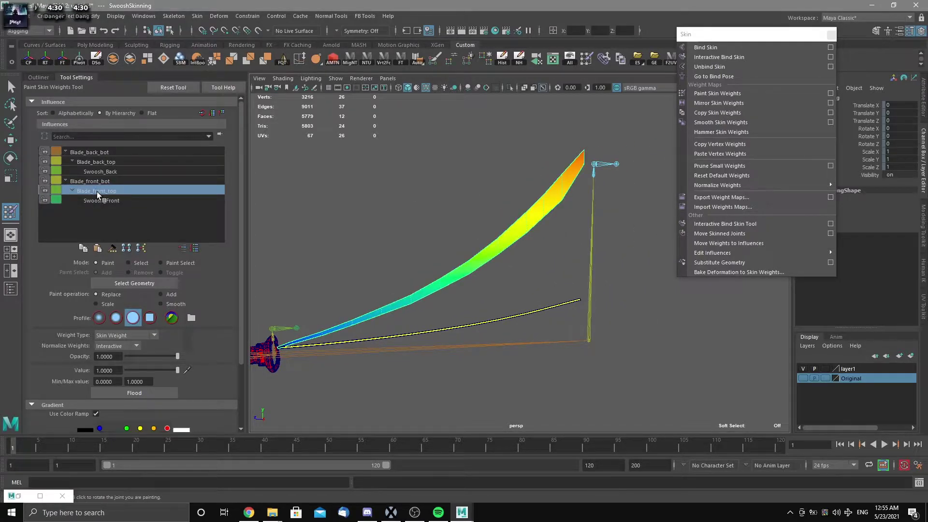
pyautogui.click(95, 153)
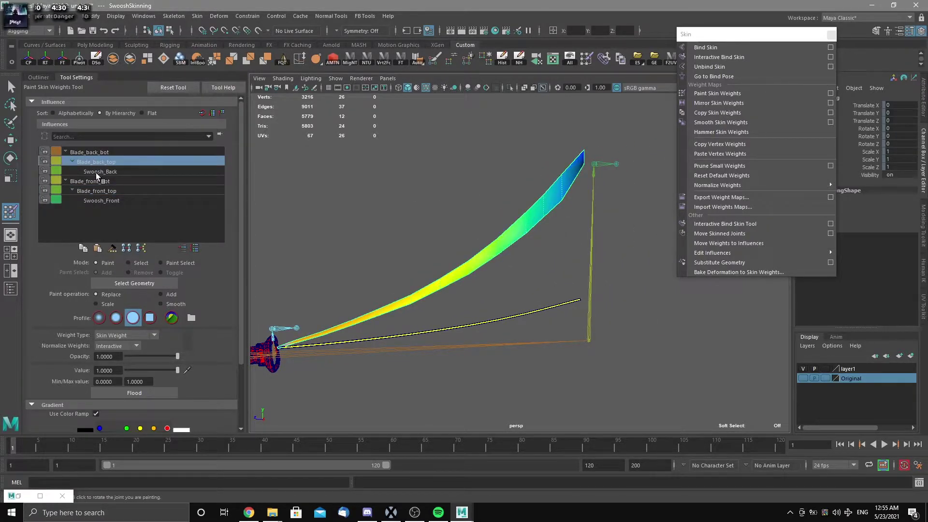
pyautogui.click(102, 170)
pyautogui.click(98, 152)
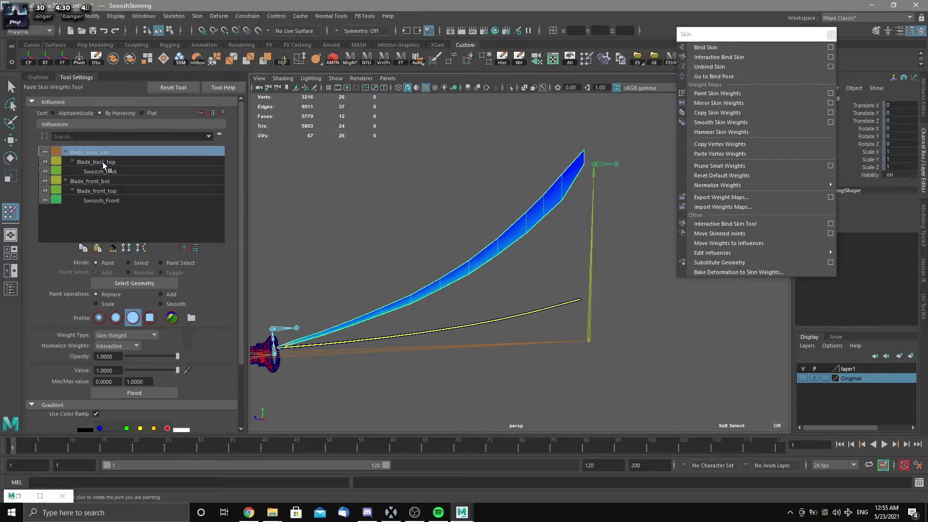
pyautogui.click(95, 161)
pyautogui.click(99, 152)
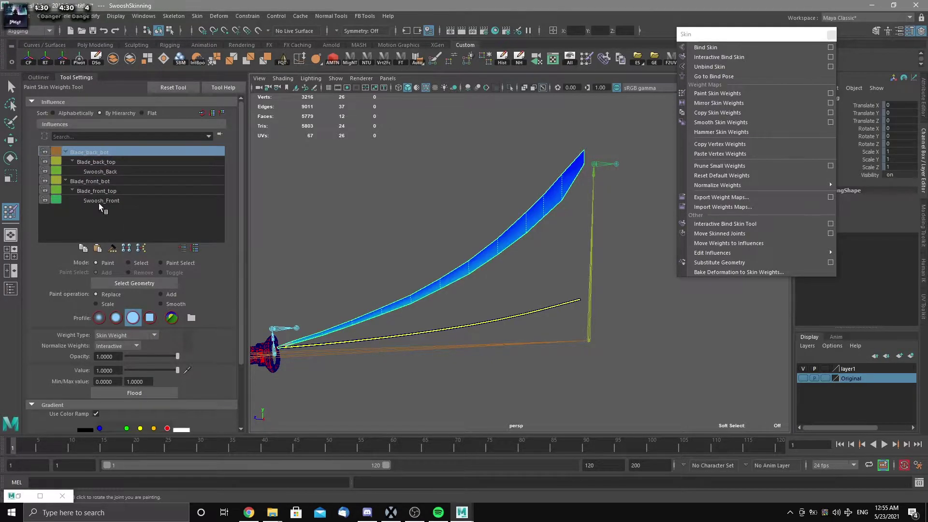
pyautogui.click(146, 395)
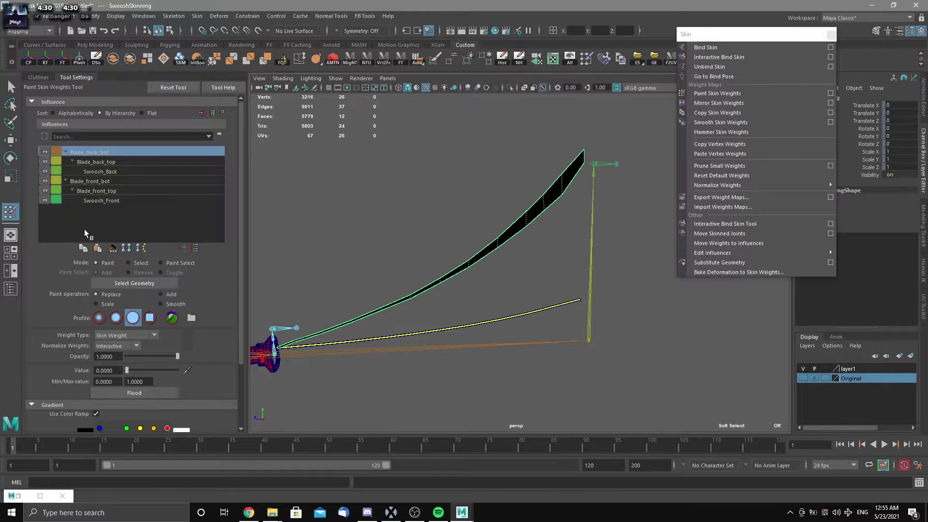
# - Review Blade_front_bot and Blade_front_top weights, undo two changes, and frame the blade base
pyautogui.click(98, 182)
pyautogui.click(103, 191)
pyautogui.hotkey('ctrl', 'z')
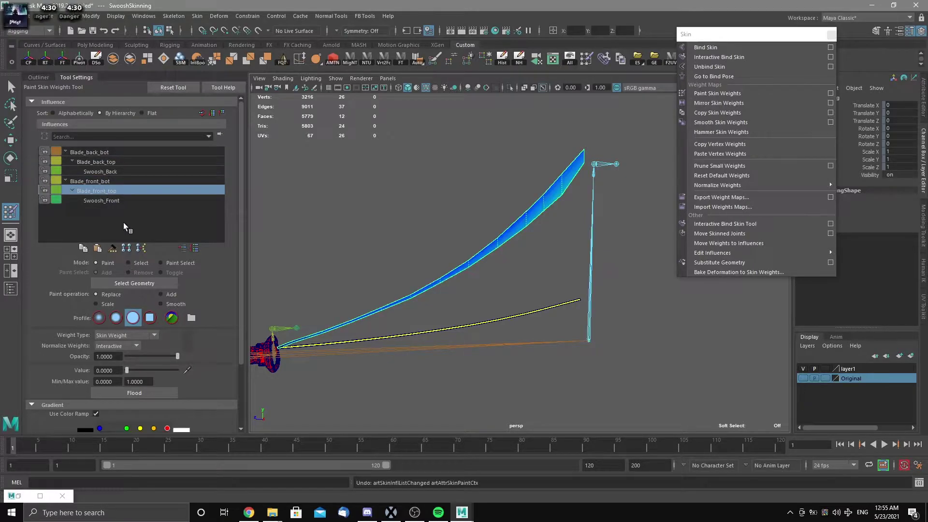
pyautogui.hotkey('ctrl', 'z')
pyautogui.click(99, 162)
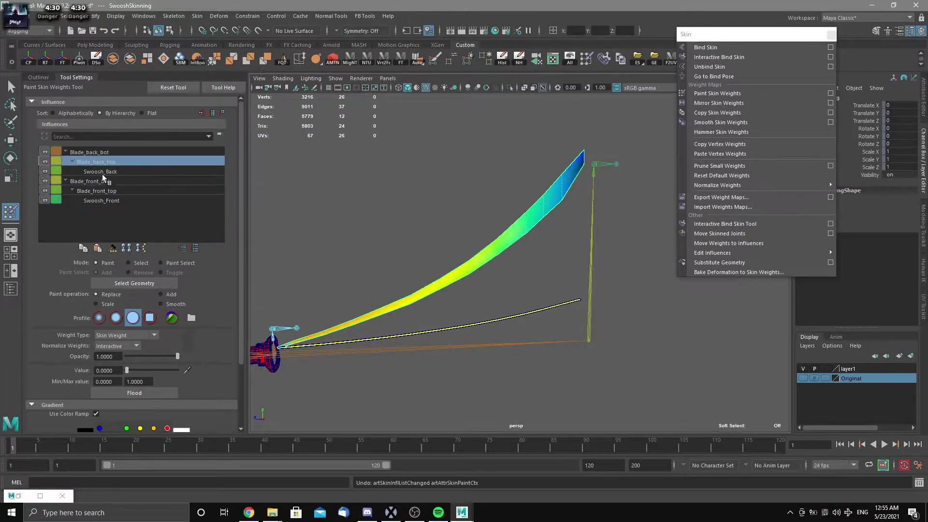
pyautogui.press('f')
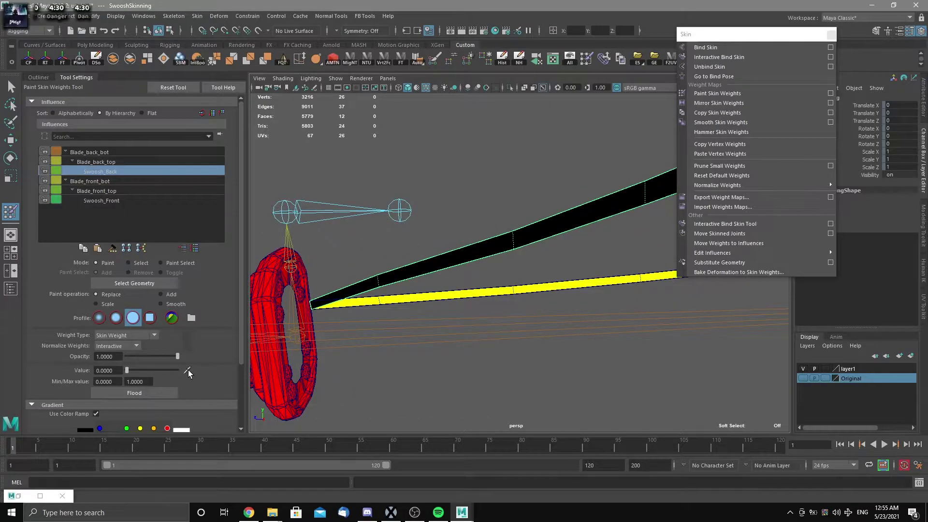
# - Adjust front joint locks and flood Blade_back_bot and Blade_front_bot weights to 0
pyautogui.press('Up')
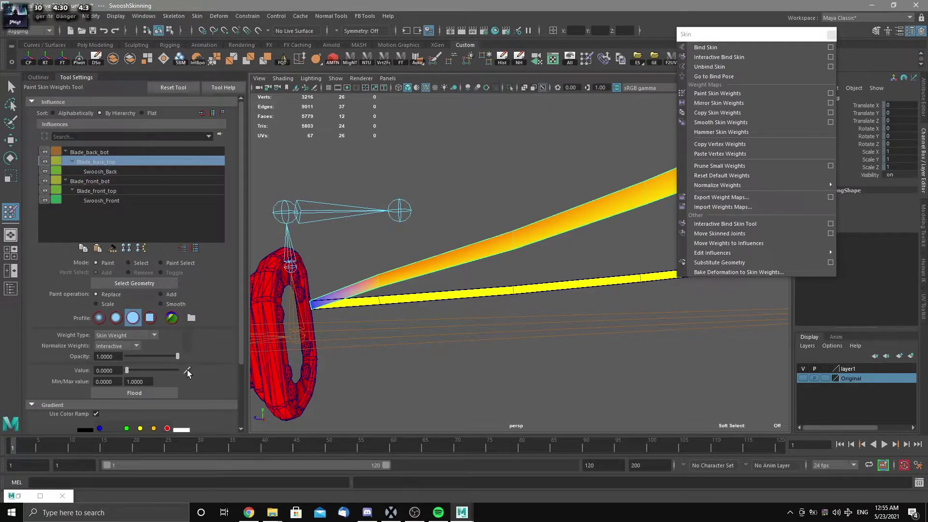
pyautogui.press('Up')
pyautogui.click(45, 180)
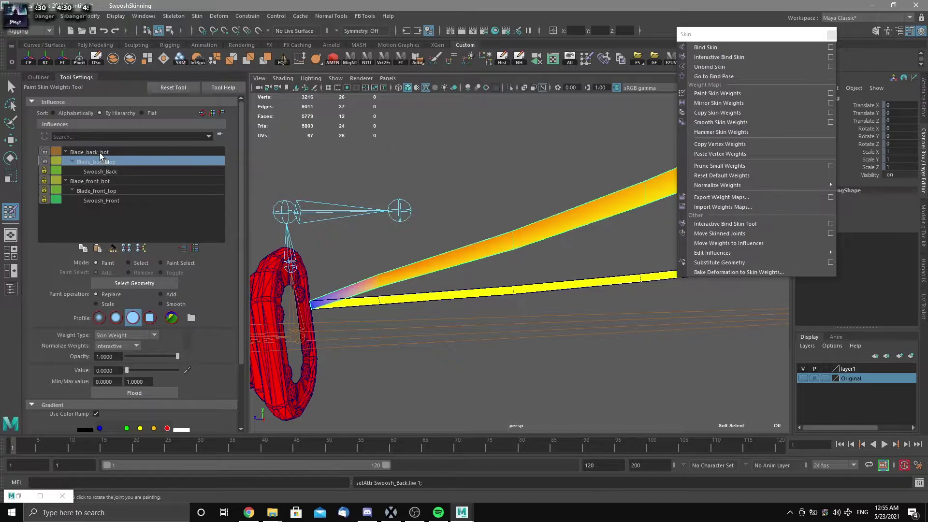
pyautogui.click(144, 393)
pyautogui.press('Down')
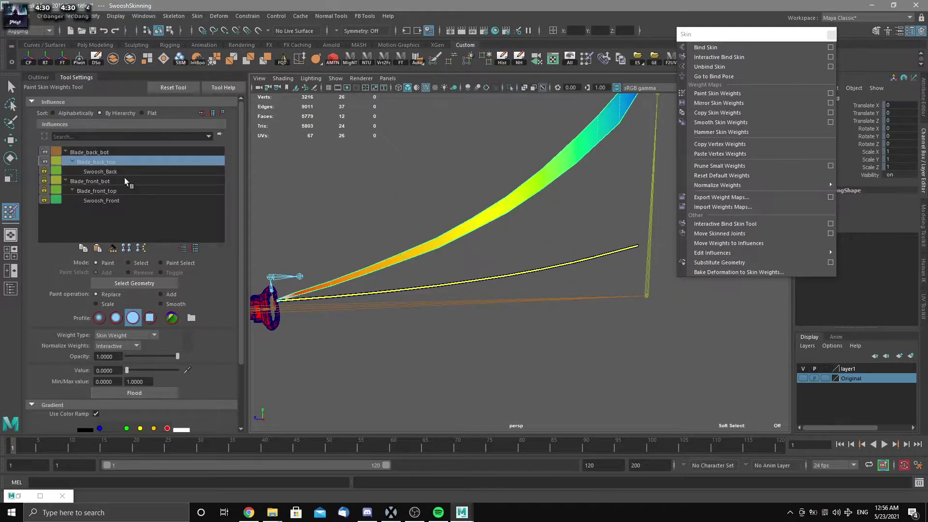
pyautogui.click(44, 180)
pyautogui.click(82, 181)
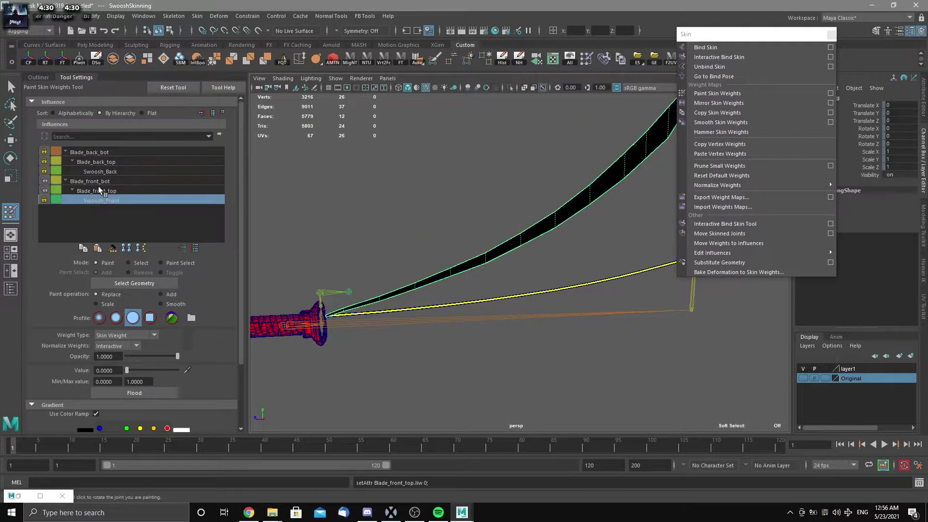
pyautogui.click(125, 393)
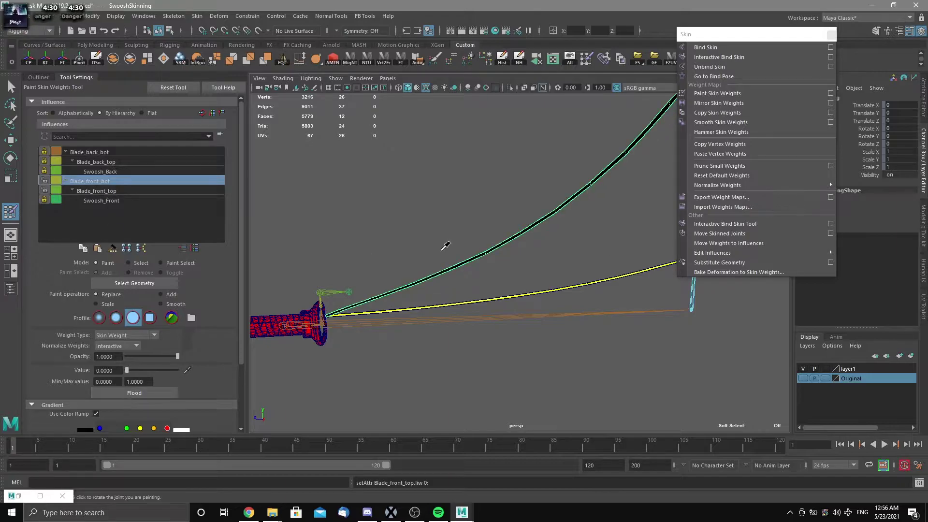
# - Inspect Blade_front_top's weights, undoing and redoing the last weight change
pyautogui.click(99, 191)
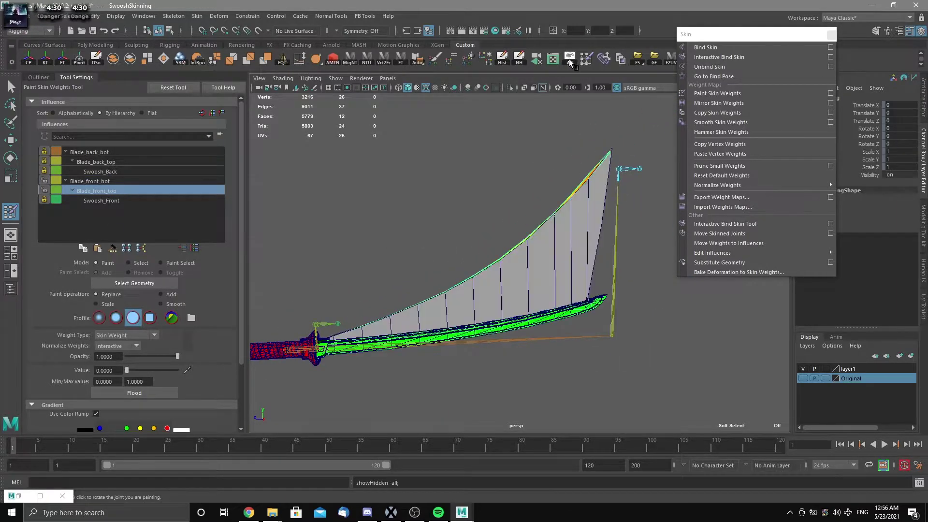
pyautogui.scroll(5, 514, 253)
pyautogui.scroll(-5, 514, 253)
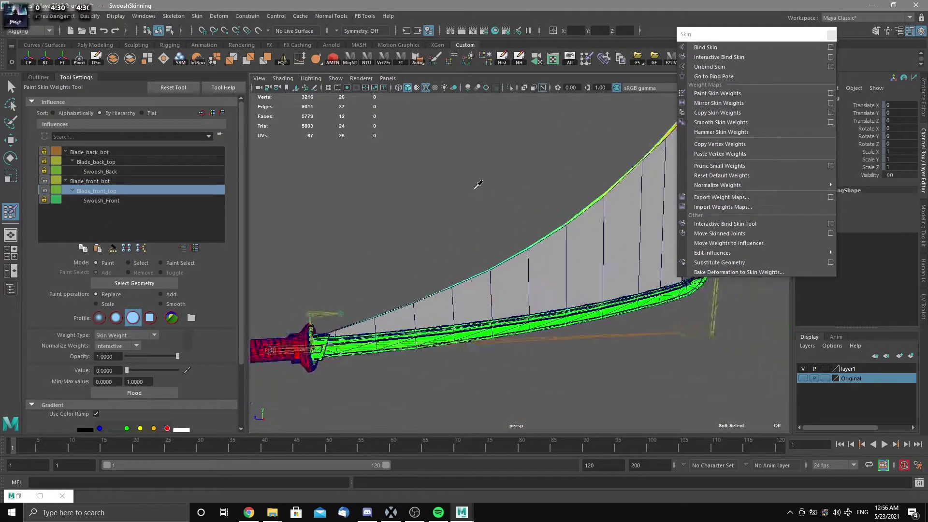
pyautogui.hotkey('ctrl', 'z')
pyautogui.hotkey('ctrl', 'z')
pyautogui.hotkey('shift', 'z')
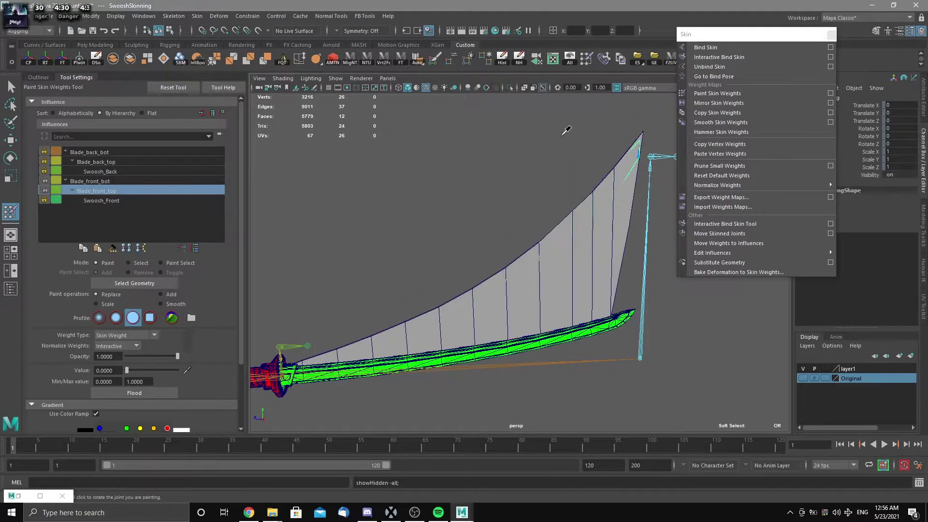
pyautogui.scroll(2, 481, 213)
pyautogui.scroll(3, 483, 242)
pyautogui.scroll(2, 464, 229)
pyautogui.scroll(-5, 464, 228)
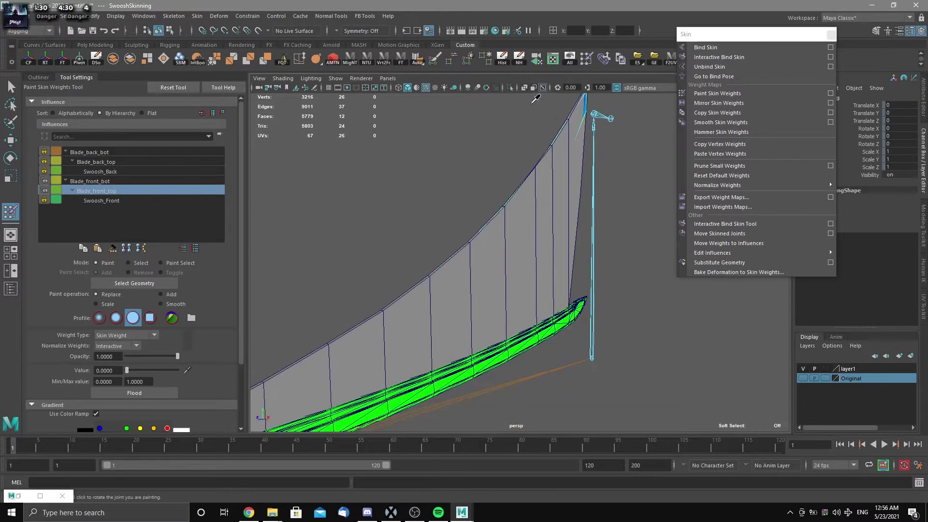
pyautogui.hotkey('ctrl', 'z')
# - Test flooding Blade_front_bot to 0, undo the floods, and reselect Blade_back_top
pyautogui.click(100, 185)
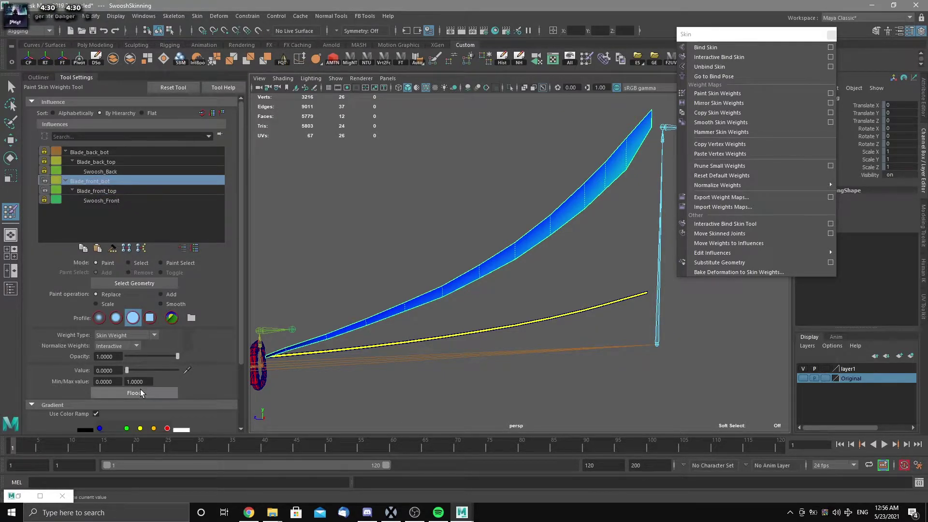
pyautogui.click(156, 393)
pyautogui.hotkey('ctrl', 'z')
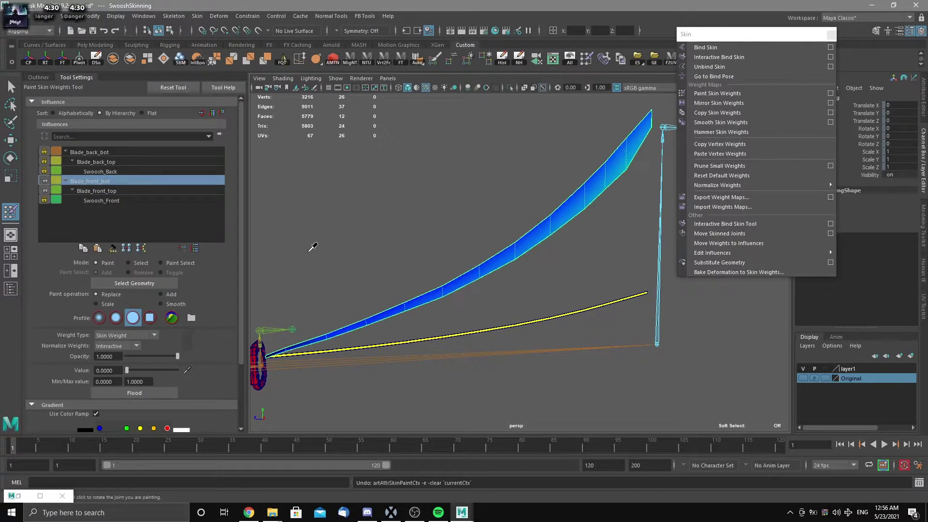
pyautogui.click(137, 393)
pyautogui.keyDown('alt'); pyautogui.moveTo(396, 199); pyautogui.dragTo(375, 199, button='middle'); pyautogui.keyUp('alt')
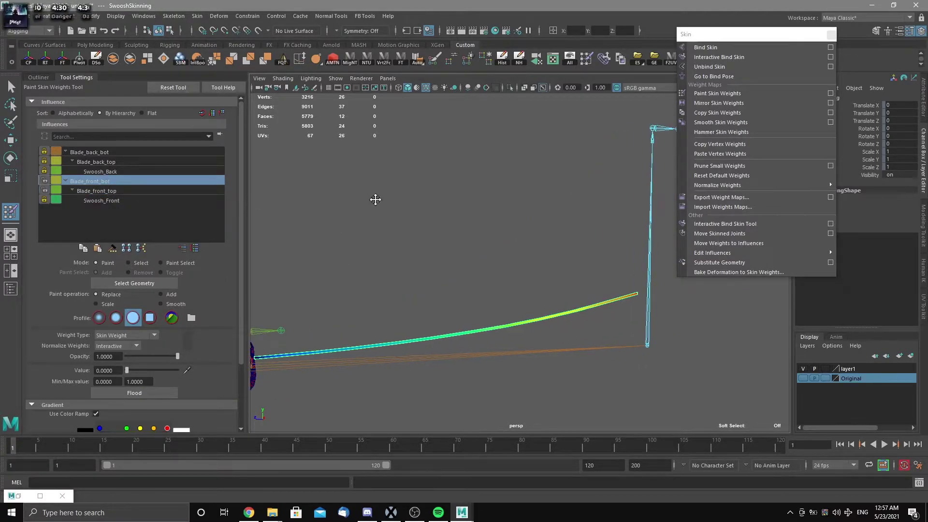
pyautogui.hotkey('ctrl', 'z')
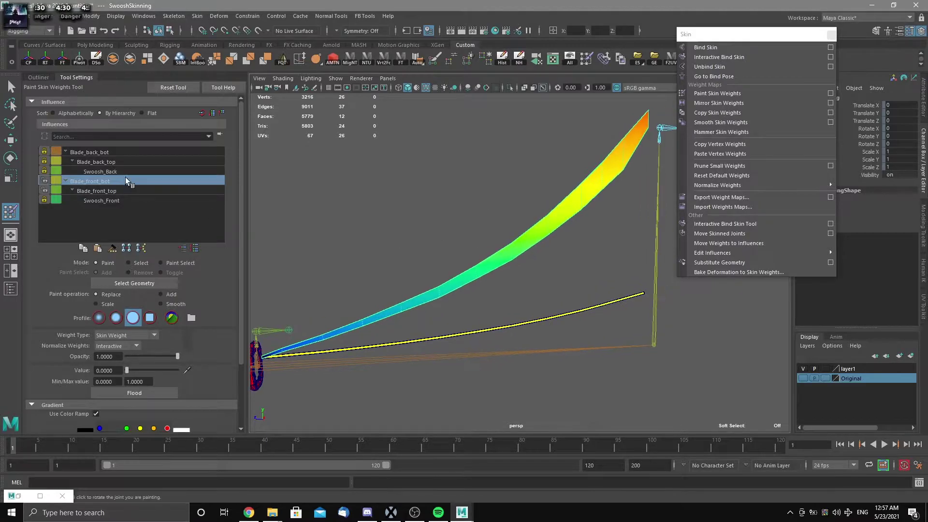
pyautogui.click(102, 161)
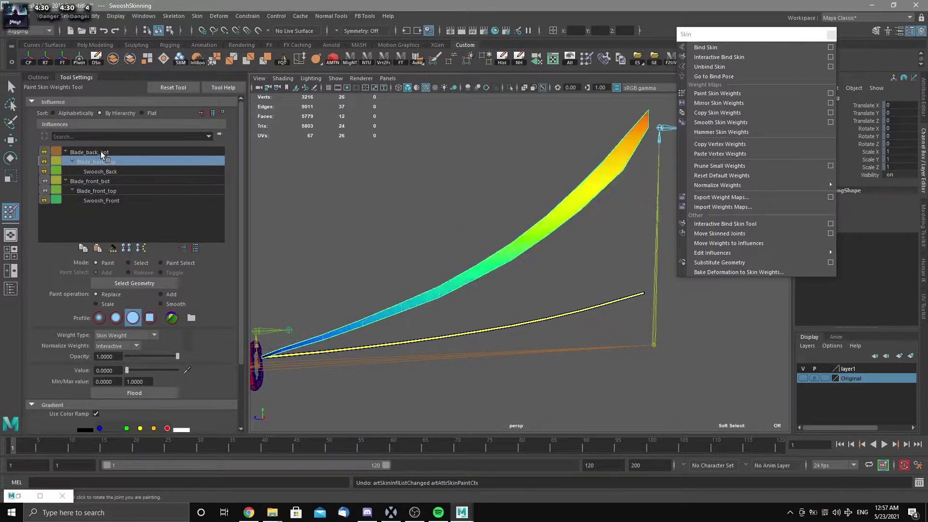
pyautogui.hotkey('ctrl', 'z')
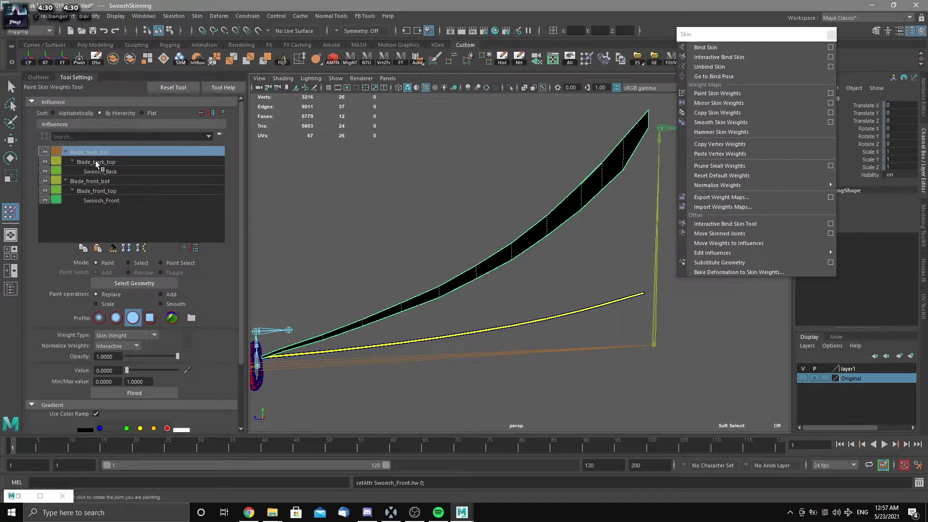
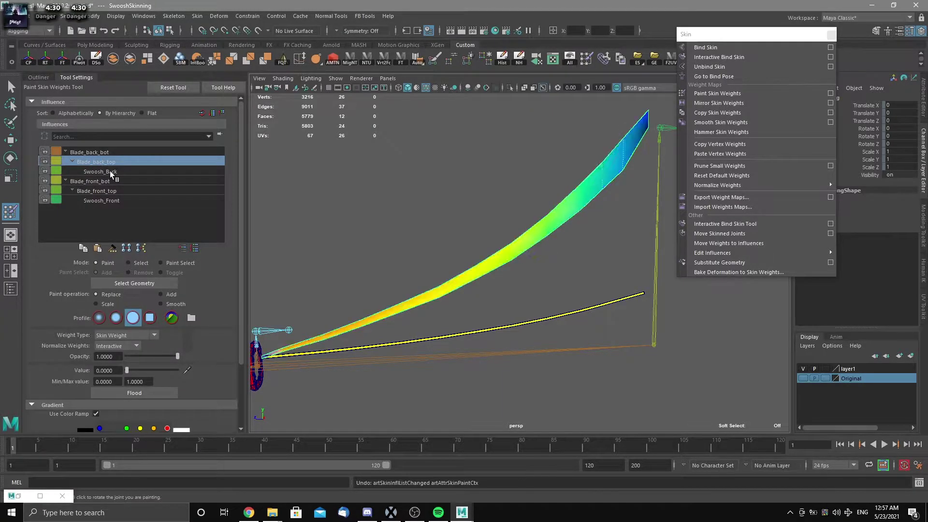
# - Cycle through the Swoosh_Back, Blade_back, Blade_front_top and Swoosh_Front influences to view their weights
pyautogui.click(102, 153)
pyautogui.click(100, 173)
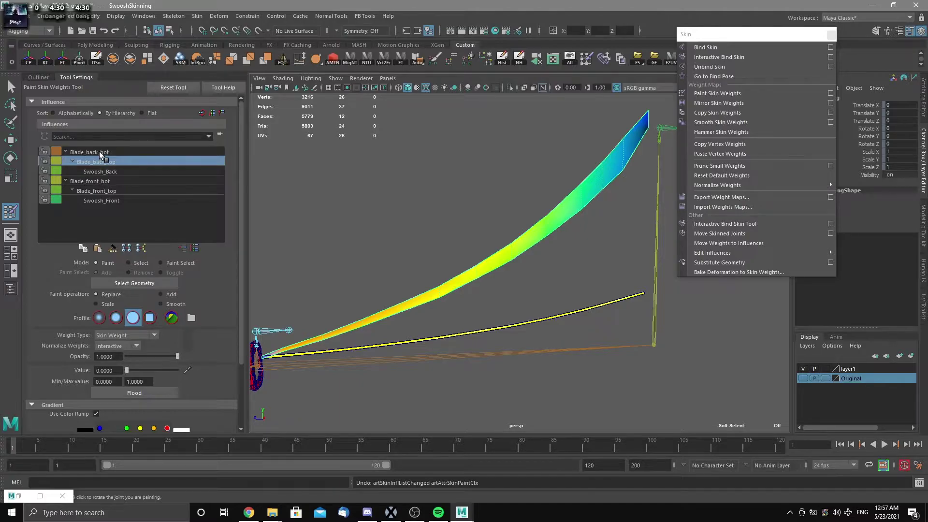
pyautogui.click(91, 152)
pyautogui.scroll(5, 258, 392)
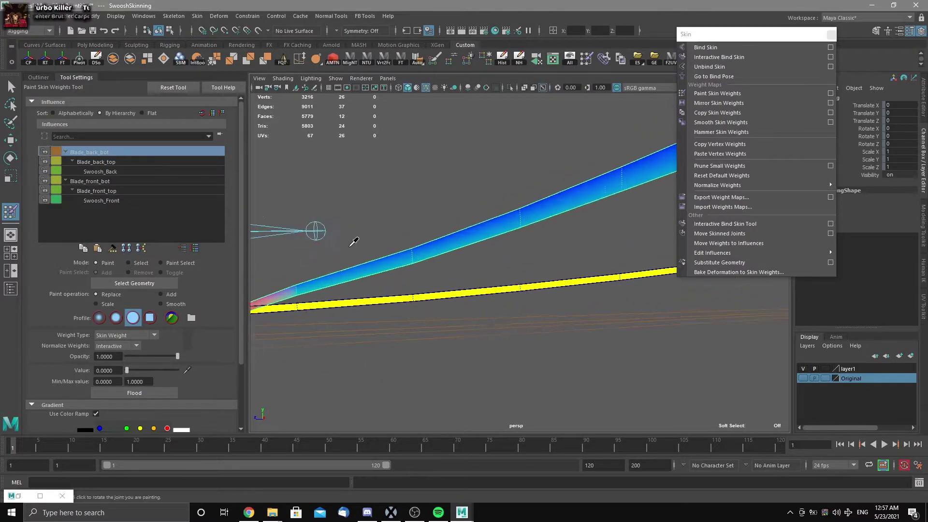
pyautogui.click(100, 162)
pyautogui.click(100, 181)
pyautogui.click(101, 190)
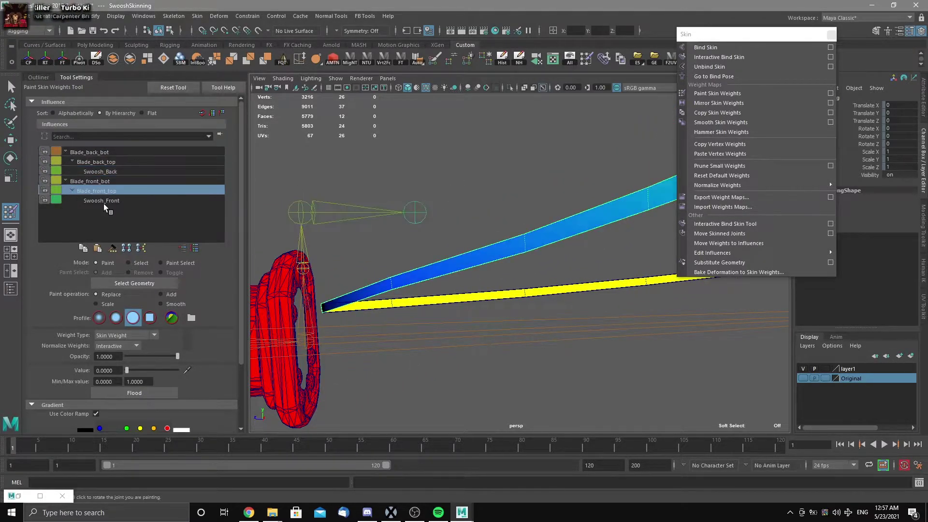
pyautogui.click(99, 172)
pyautogui.click(109, 161)
pyautogui.click(97, 153)
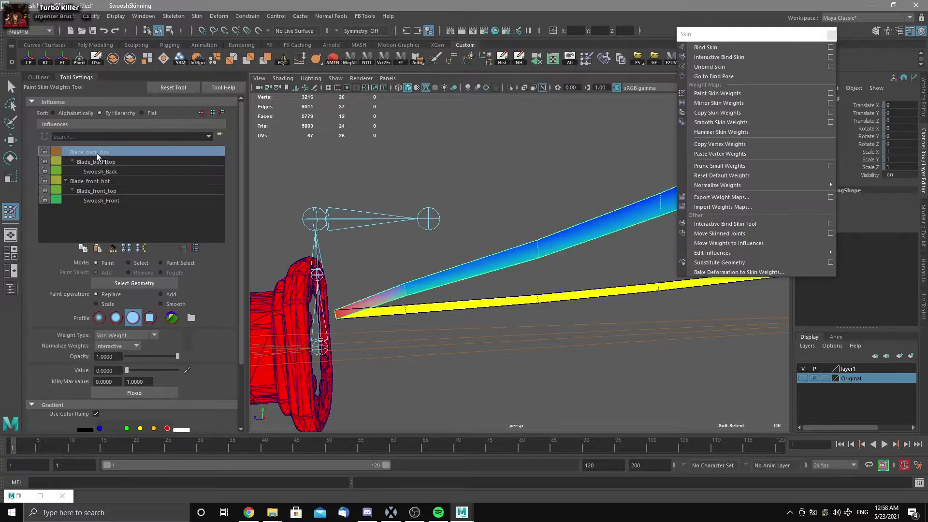
# - Pan to the hilt and compare Swoosh_Back against Blade_back_top and Blade_back_bot weights
pyautogui.click(107, 172)
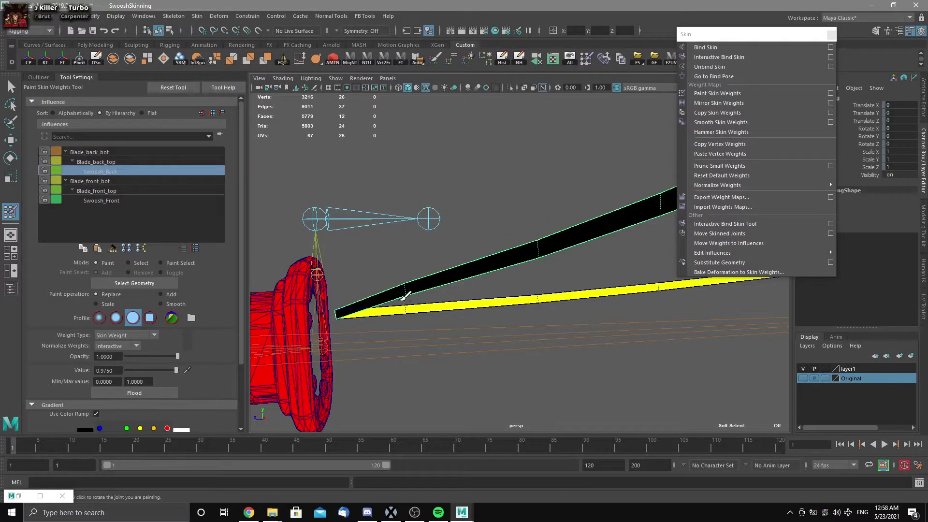
pyautogui.scroll(2, 360, 298)
pyautogui.keyDown('alt'); pyautogui.moveTo(360, 275); pyautogui.dragTo(344, 288, button='middle'); pyautogui.keyUp('alt')
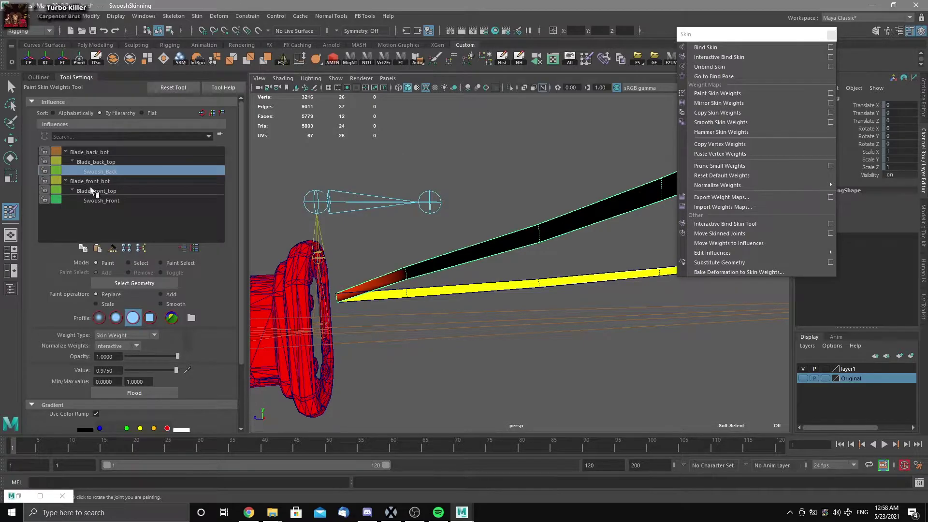
pyautogui.click(97, 152)
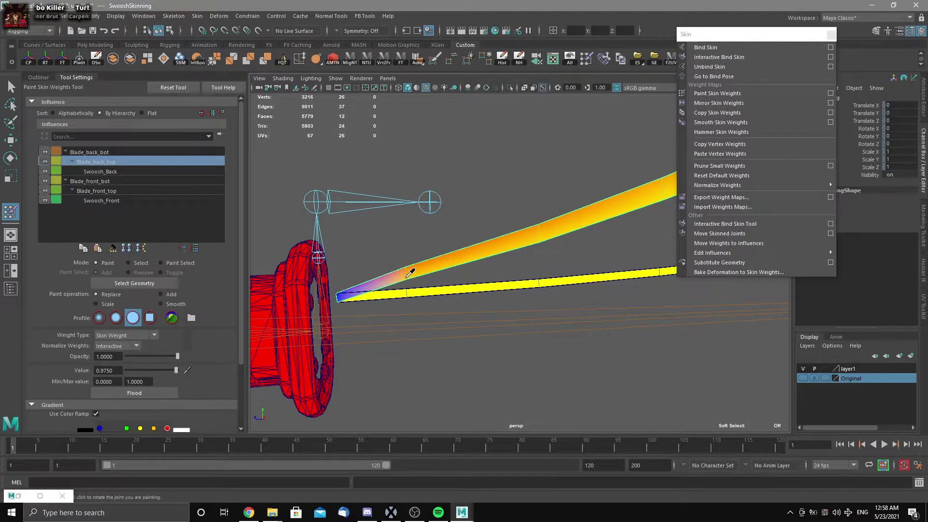
pyautogui.press('Down')
pyautogui.press('Up')
pyautogui.click(122, 172)
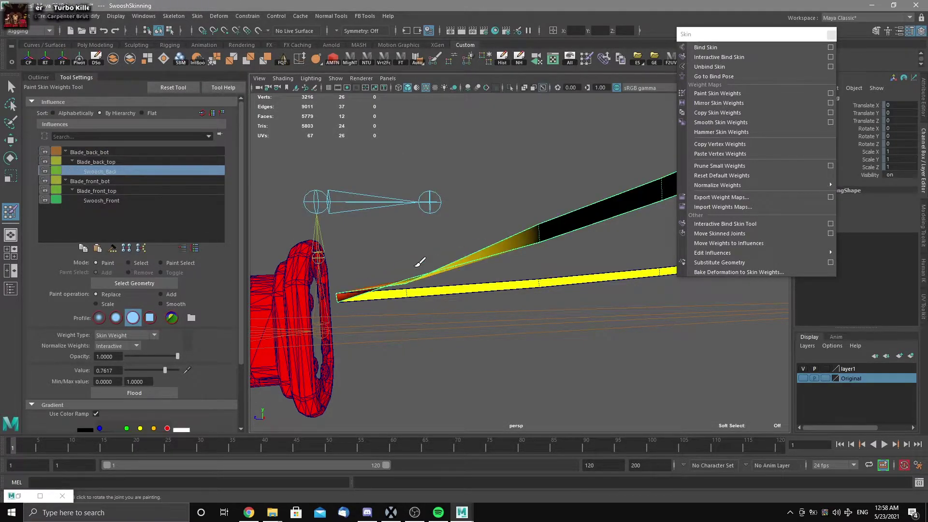
pyautogui.press('Up')
pyautogui.press('Up')
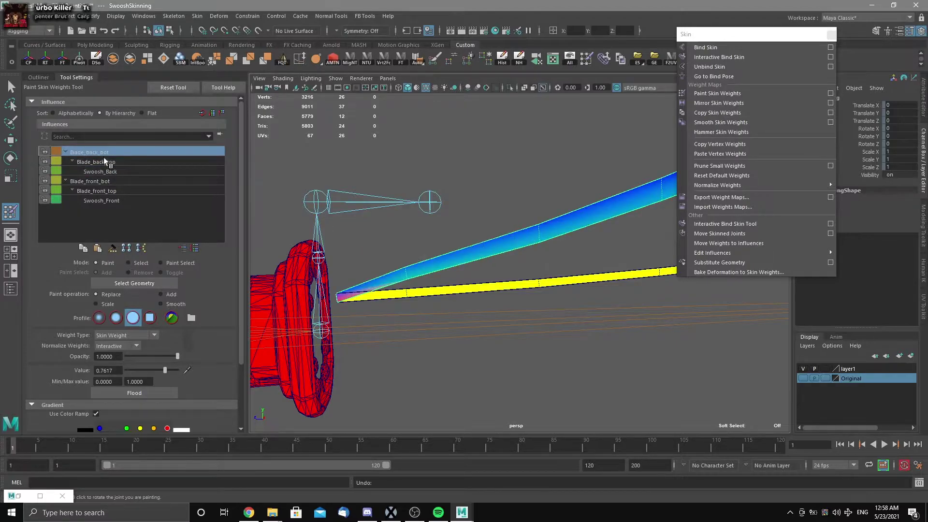
# - Set the paint value to 0 and compare Blade_back_top with Swoosh_Back weights around the blade
pyautogui.moveTo(147, 370); pyautogui.dragTo(125, 370)
pyautogui.click(134, 393)
pyautogui.press('Down')
pyautogui.press('Down')
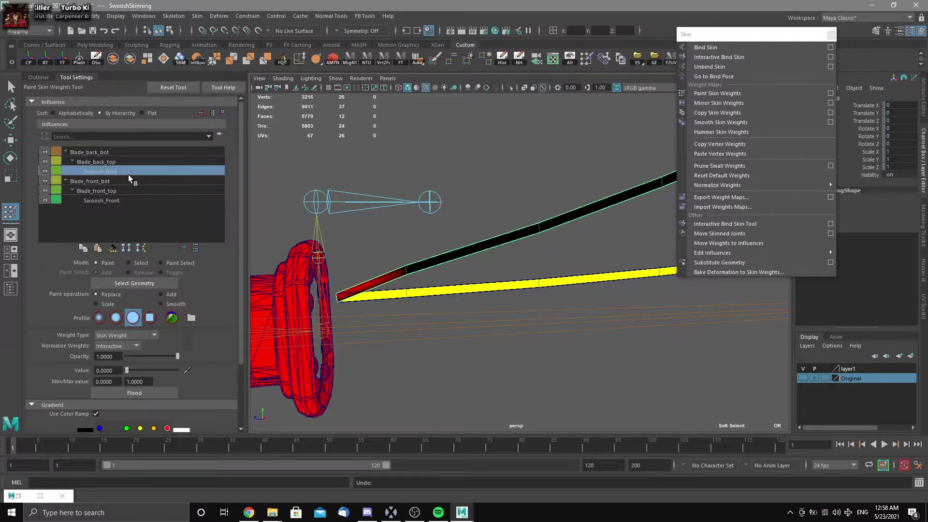
pyautogui.press('Up')
pyautogui.press('Down')
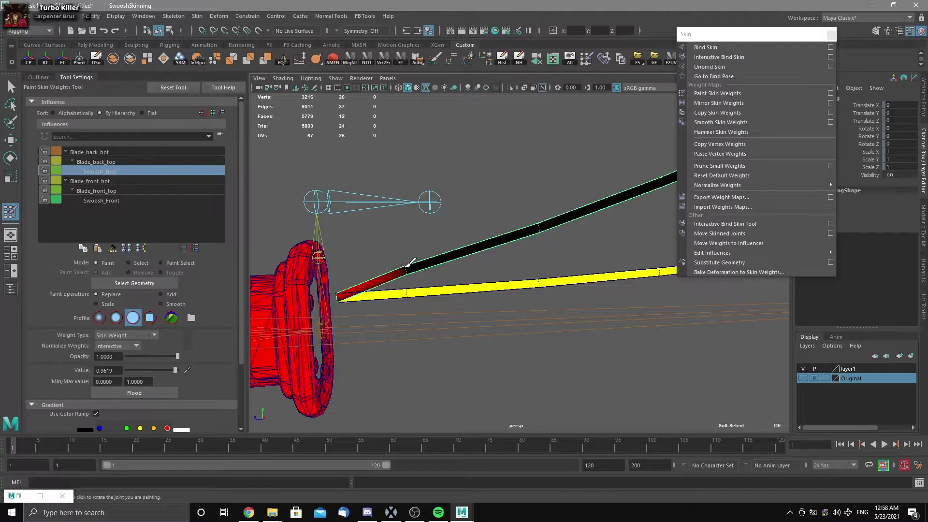
pyautogui.moveTo(496, 223)
pyautogui.keyDown('alt'); pyautogui.mouseDown()
pyautogui.moveTo(415, 299)
pyautogui.moveTo(476, 222)
pyautogui.mouseUp(); pyautogui.keyUp('alt')
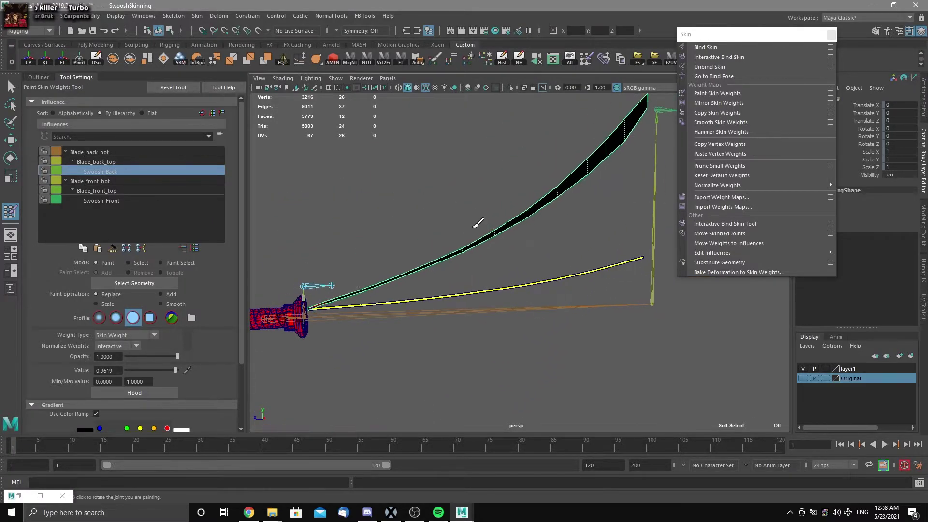
pyautogui.moveTo(373, 249)
pyautogui.keyDown('alt'); pyautogui.mouseDown()
pyautogui.moveTo(336, 214)
pyautogui.moveTo(517, 160)
pyautogui.moveTo(375, 250)
pyautogui.moveTo(493, 199)
pyautogui.moveTo(516, 146)
pyautogui.mouseUp(); pyautogui.keyUp('alt')
# - Put the sword blade on a new templated layer2, then reselect the swoosh for weight painting
pyautogui.press('w')
pyautogui.scroll(5, 415, 197)
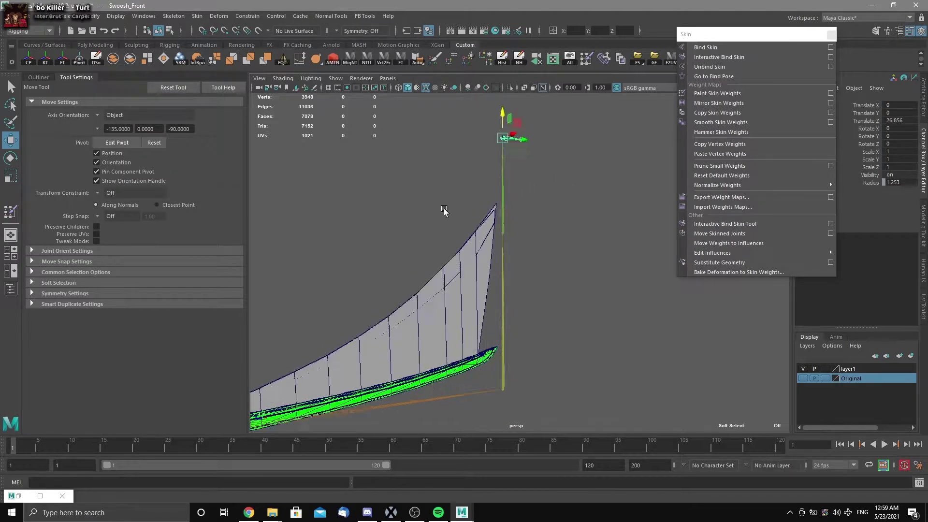
pyautogui.click(486, 254)
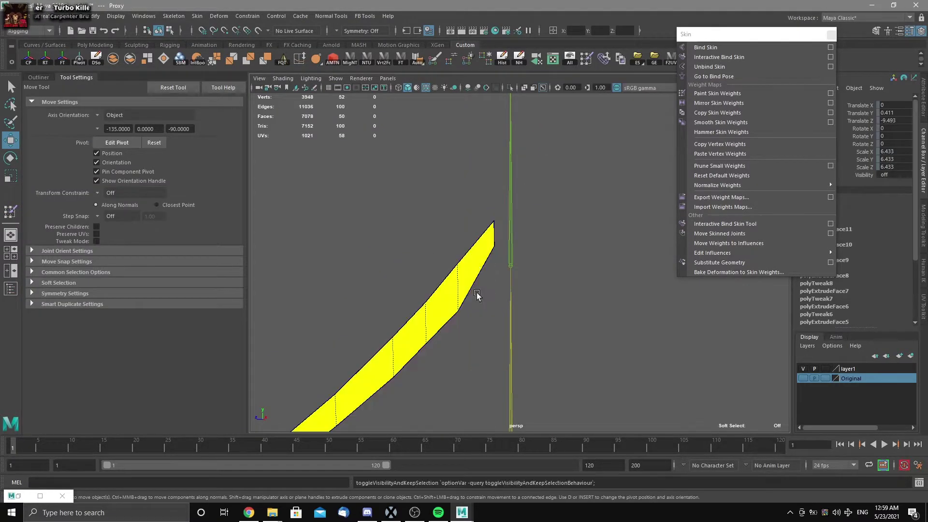
pyautogui.click(911, 356)
pyautogui.click(825, 369)
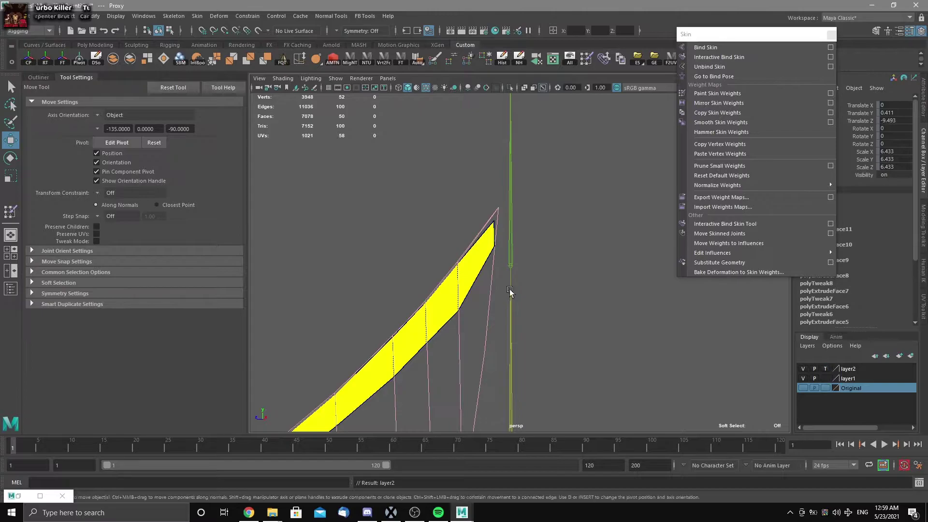
pyautogui.click(718, 93)
pyautogui.click(100, 200)
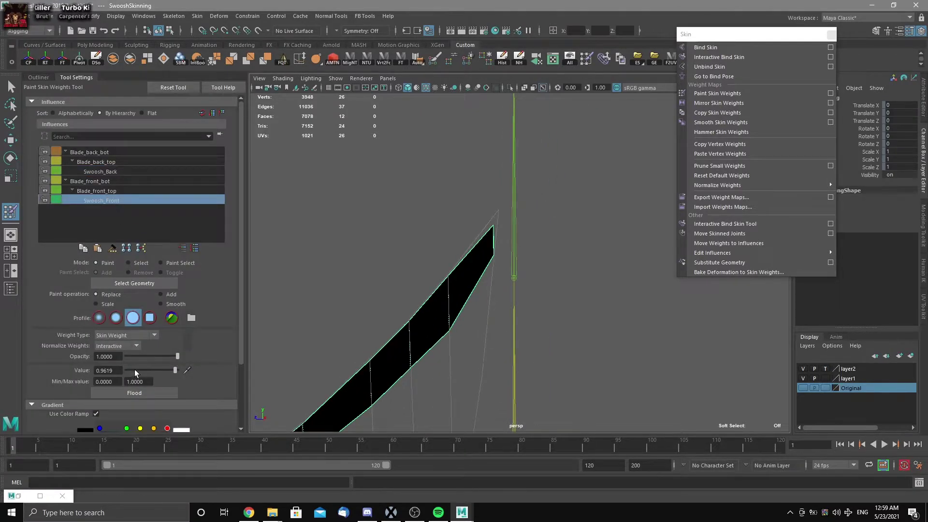
# - Select the Swoosh_Back influence and set the paint value to 0.1 with the Add operation
pyautogui.moveTo(493, 227)
pyautogui.keyDown('alt'); pyautogui.mouseDown()
pyautogui.moveTo(517, 232)
pyautogui.moveTo(489, 261)
pyautogui.moveTo(404, 305)
pyautogui.moveTo(522, 260)
pyautogui.moveTo(393, 325)
pyautogui.moveTo(532, 222)
pyautogui.moveTo(529, 252)
pyautogui.moveTo(485, 272)
pyautogui.mouseUp(); pyautogui.keyUp('alt')
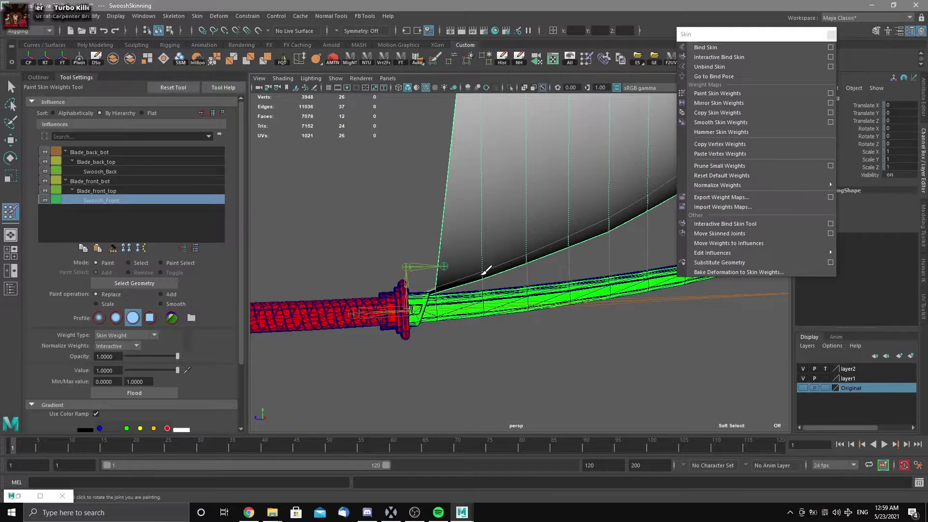
pyautogui.moveTo(395, 231)
pyautogui.keyDown('alt'); pyautogui.mouseDown()
pyautogui.moveTo(517, 238)
pyautogui.moveTo(425, 290)
pyautogui.moveTo(403, 190)
pyautogui.mouseUp(); pyautogui.keyUp('alt')
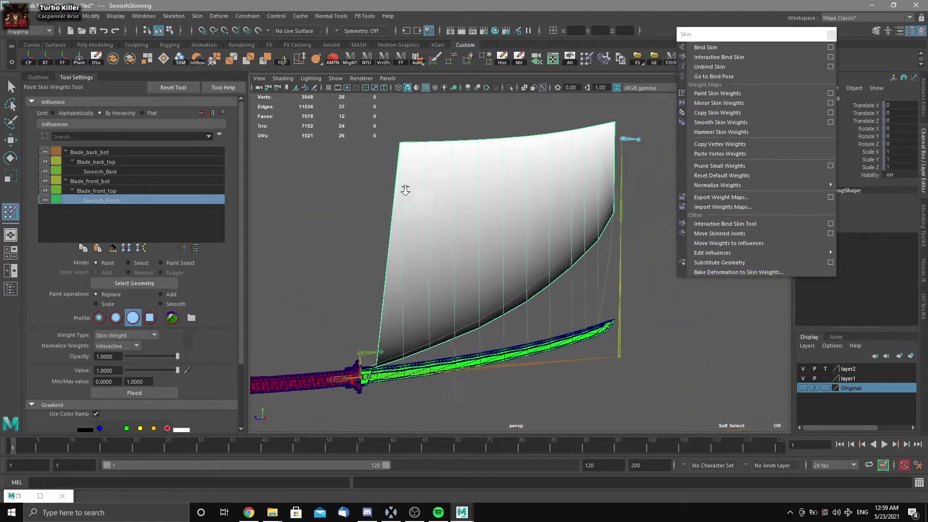
pyautogui.click(101, 171)
pyautogui.doubleClick(111, 370)
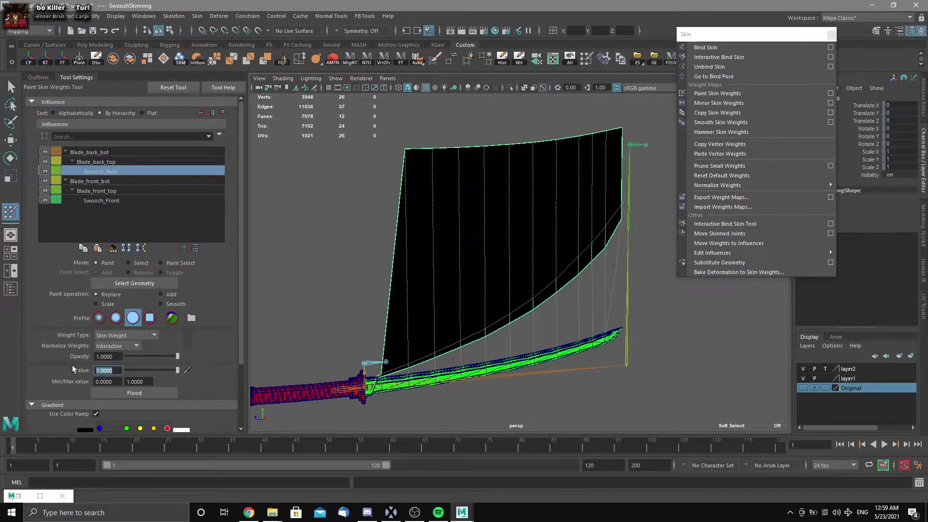
pyautogui.write('0.1')
pyautogui.press('Return')
pyautogui.click(160, 294)
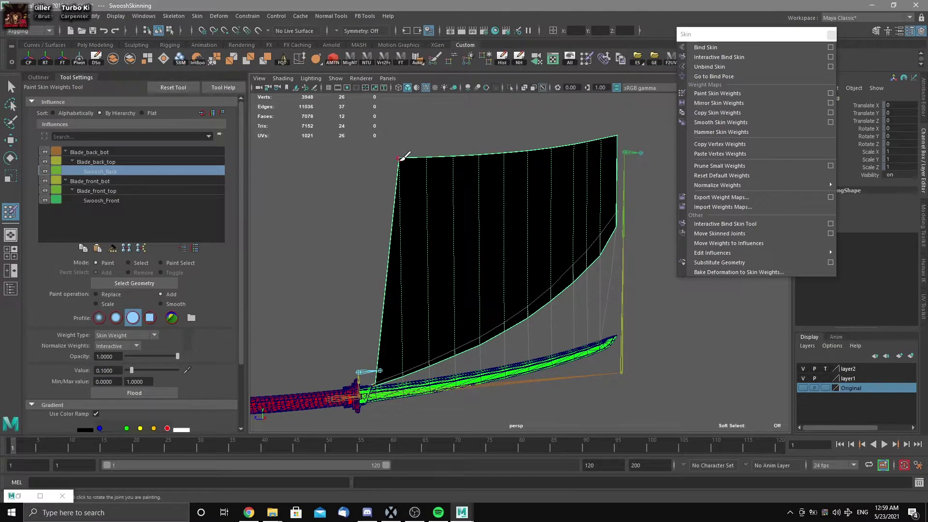
# - Brush five additive 0.1 strokes of Swoosh_Back weight across the swoosh sail
pyautogui.moveTo(400, 158)
pyautogui.mouseDown()
pyautogui.moveTo(418, 172)
pyautogui.moveTo(455, 156)
pyautogui.mouseUp()
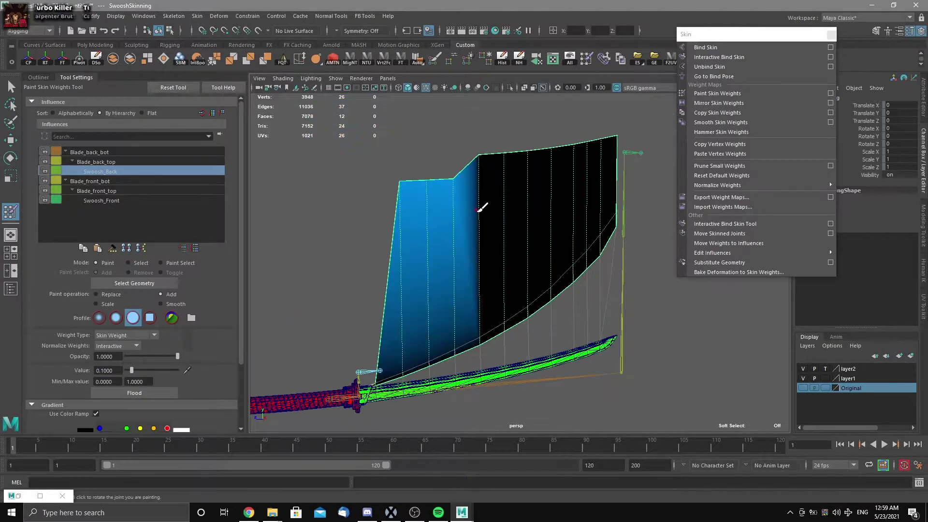
pyautogui.moveTo(486, 167); pyautogui.dragTo(602, 138)
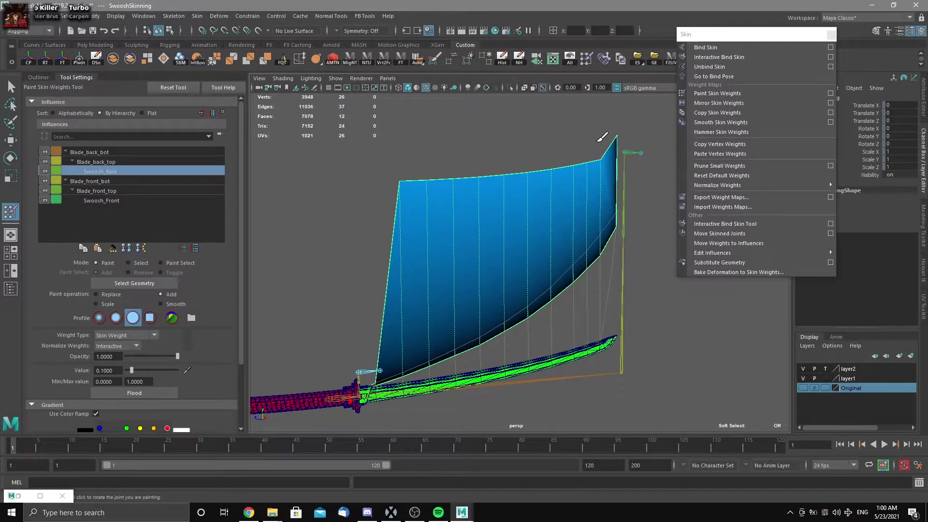
pyautogui.moveTo(400, 200); pyautogui.dragTo(575, 166)
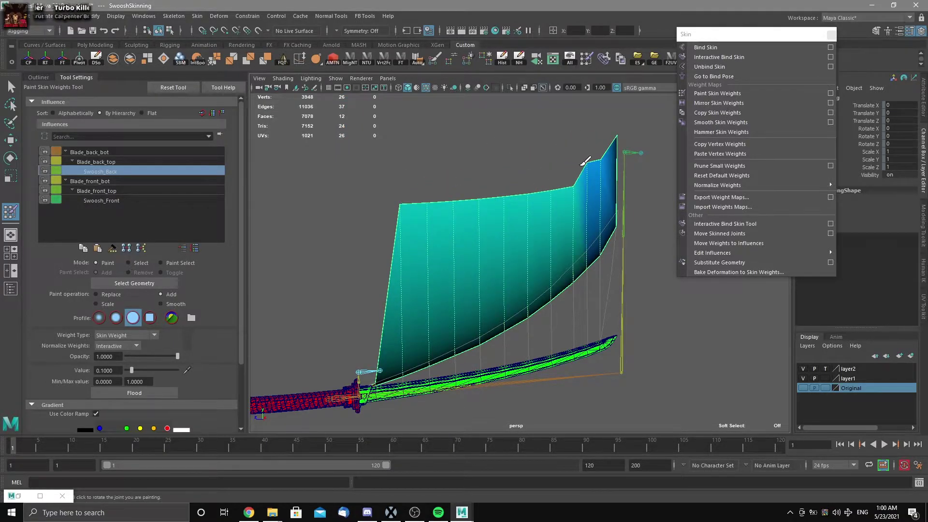
pyautogui.moveTo(402, 202); pyautogui.dragTo(555, 189)
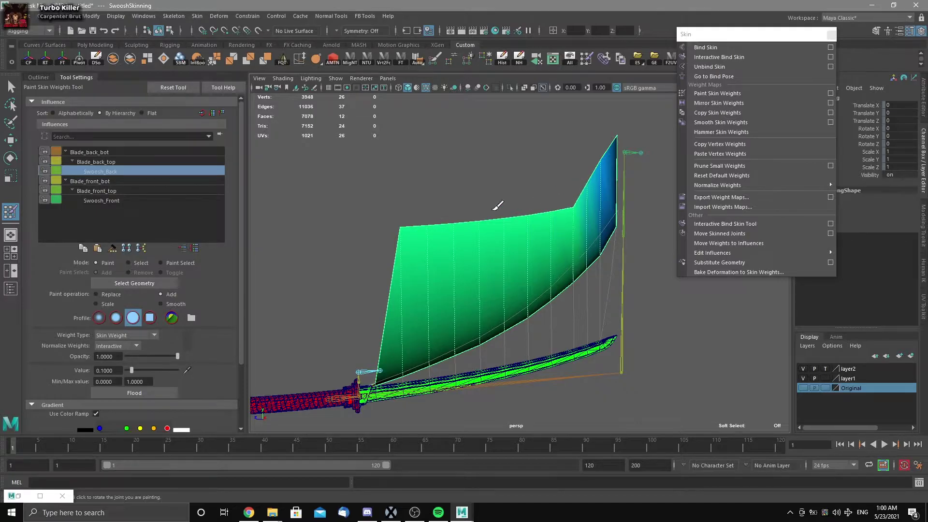
pyautogui.moveTo(497, 207)
pyautogui.mouseDown()
pyautogui.moveTo(454, 241)
pyautogui.moveTo(499, 238)
pyautogui.moveTo(413, 268)
pyautogui.moveTo(499, 261)
pyautogui.moveTo(428, 271)
pyautogui.moveTo(464, 287)
pyautogui.moveTo(415, 299)
pyautogui.moveTo(411, 334)
pyautogui.moveTo(436, 332)
pyautogui.mouseUp()
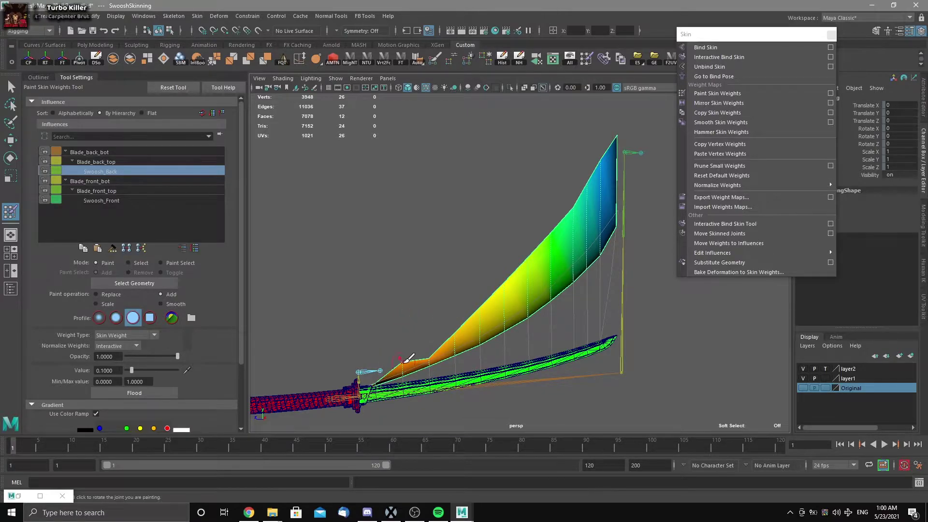
pyautogui.scroll(3, 502, 270)
pyautogui.scroll(-2, 387, 265)
# - Review the Swoosh_Front, Blade_front, Blade_back_top, Blade_back_bot and Swoosh_Back weights on the sail
pyautogui.click(112, 200)
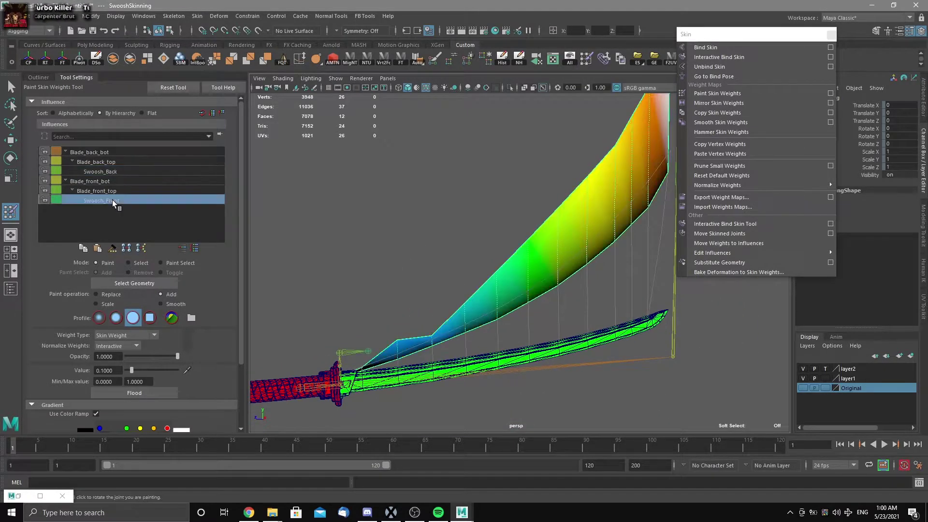
pyautogui.click(104, 190)
pyautogui.click(102, 162)
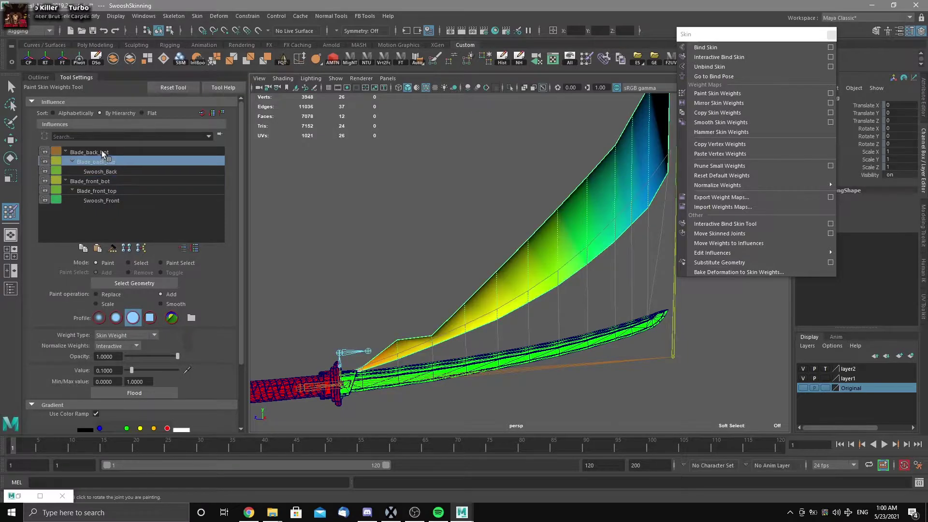
pyautogui.click(96, 152)
pyautogui.click(101, 172)
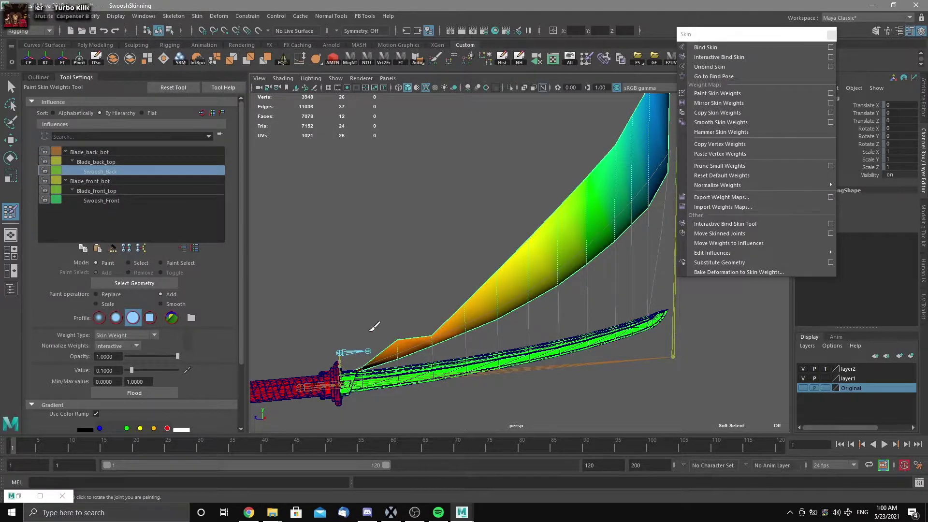
pyautogui.scroll(1, 375, 327)
pyautogui.scroll(3, 447, 288)
# - Make the meshes semi-transparent and paste copied weights onto the sail's corner vertices, undoing one paste
pyautogui.press('w')
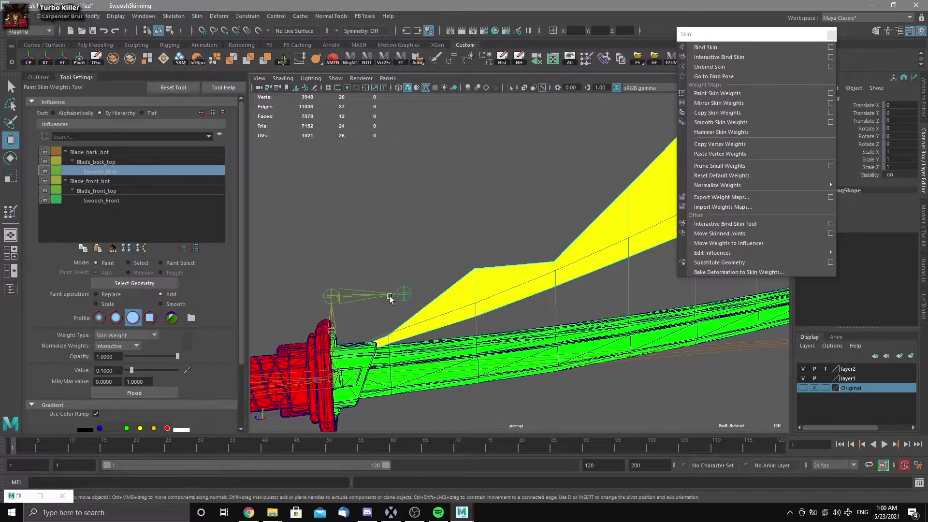
pyautogui.click(524, 87)
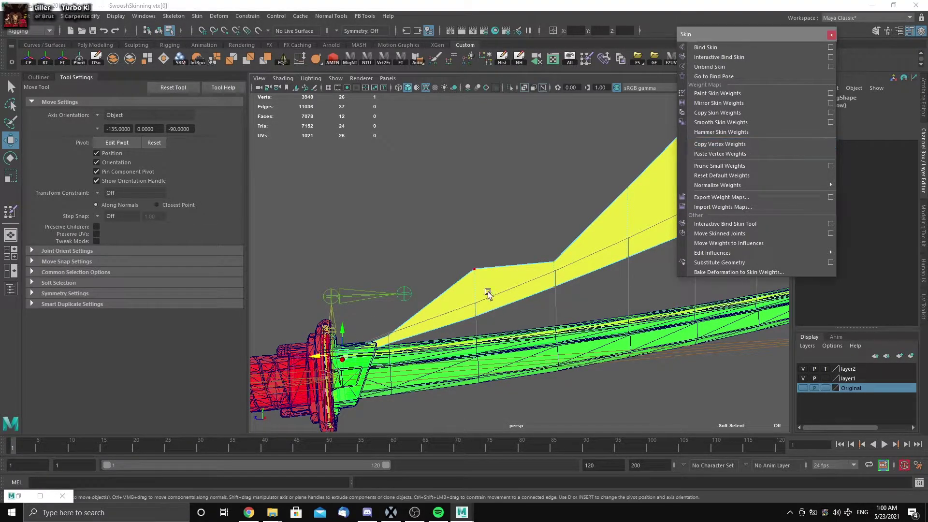
pyautogui.click(389, 340)
pyautogui.click(474, 268)
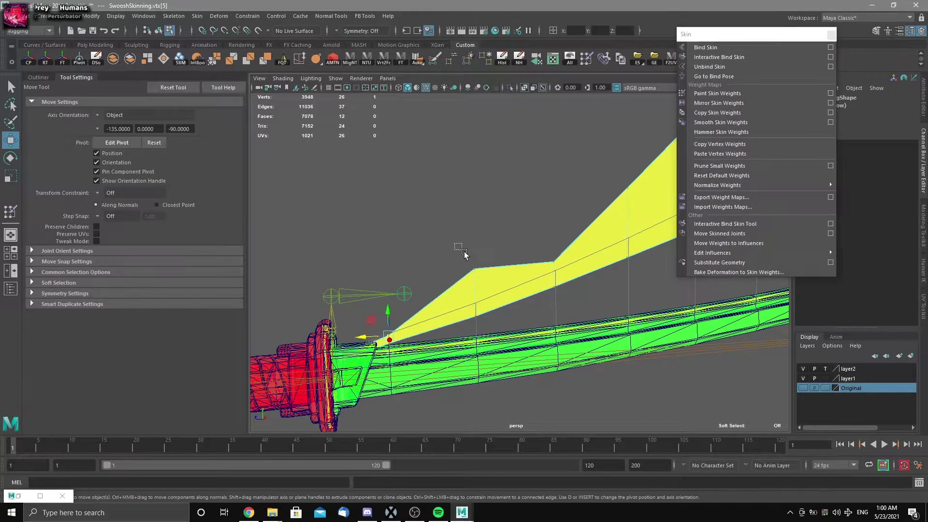
pyautogui.click(735, 155)
pyautogui.hotkey('ctrl', 'z')
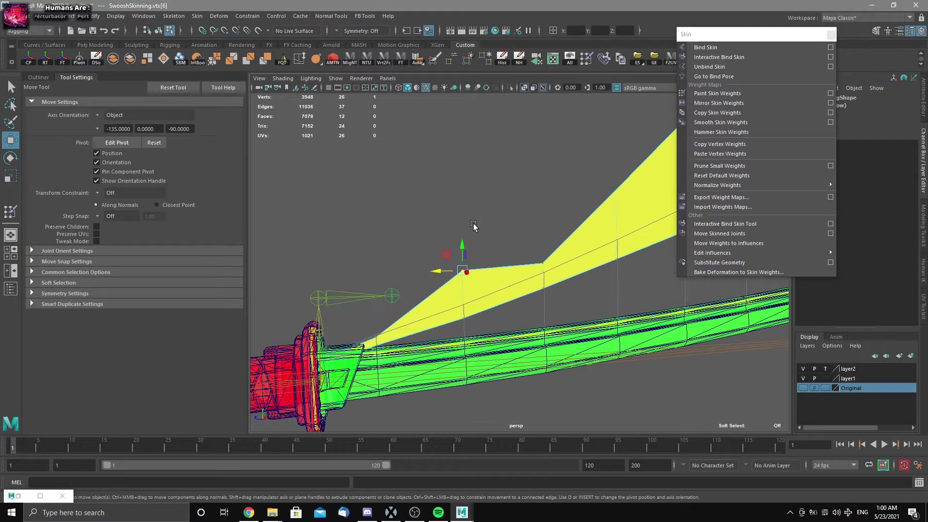
pyautogui.hotkey('ctrl', 'z')
pyautogui.hotkey('ctrl', 'z')
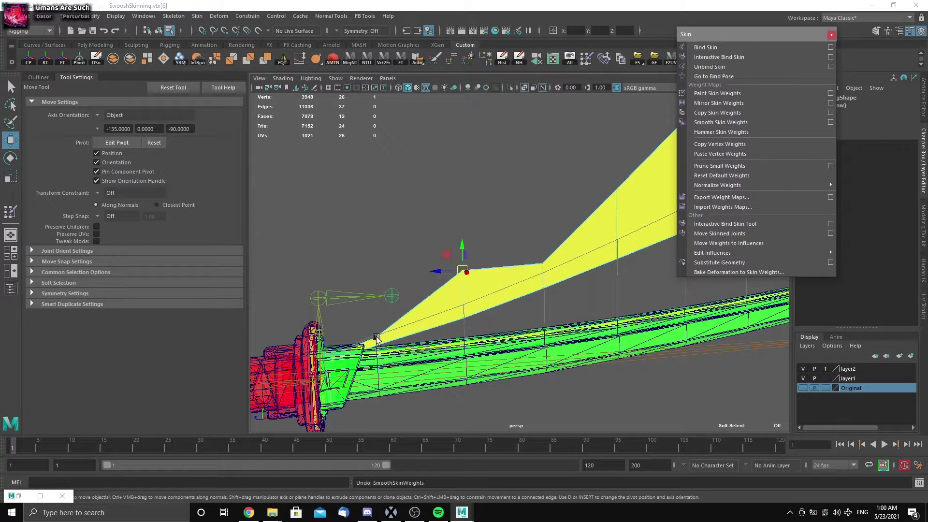
# - Smooth the corner vertex weights, then move Swoosh_Back to Translate Z 13.955 to test
pyautogui.click(724, 123)
pyautogui.click(494, 270)
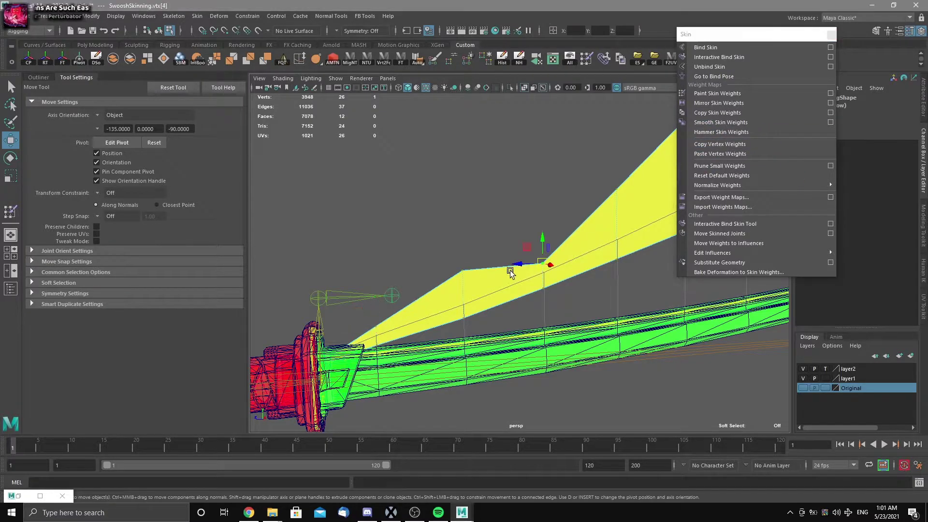
pyautogui.press('g')
pyautogui.hotkey('ctrl', 'z')
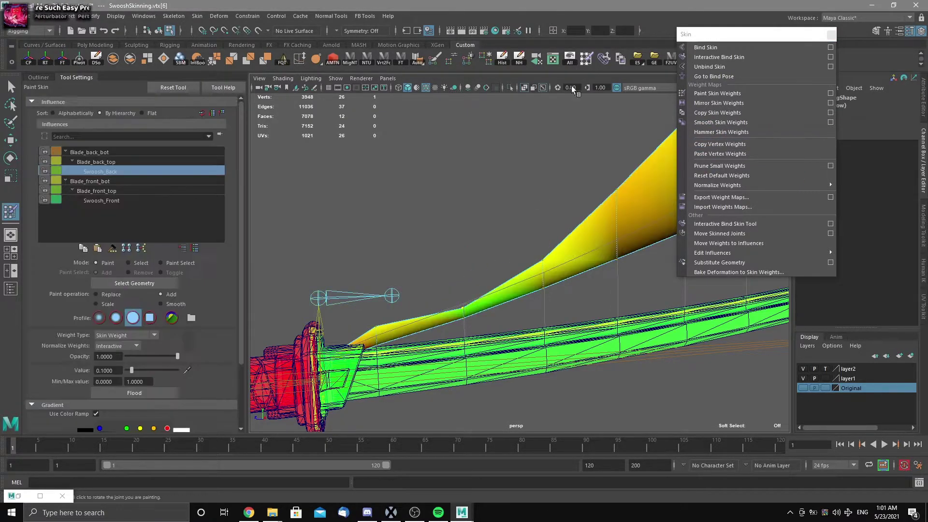
pyautogui.hotkey('ctrl', 'z')
pyautogui.hotkey('ctrl', 'z')
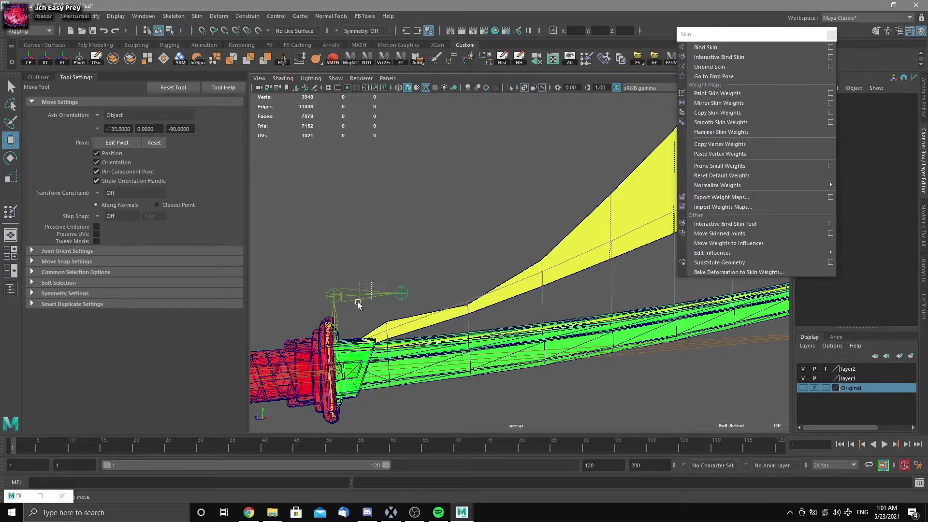
pyautogui.hotkey('ctrl', 'z')
pyautogui.hotkey('ctrl', 'z')
pyautogui.hotkey('ctrl', 'z')
pyautogui.hotkey('ctrl', 'z')
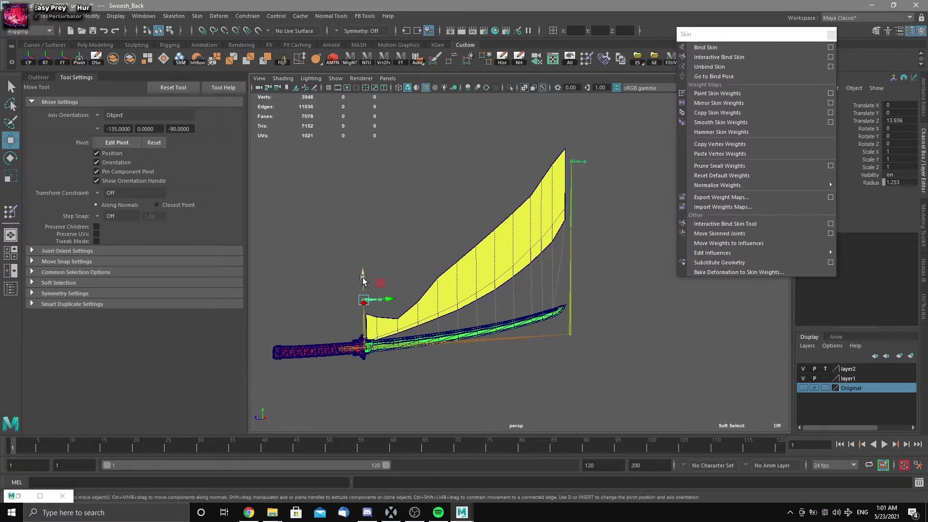
pyautogui.moveTo(362, 280)
pyautogui.mouseDown()
pyautogui.moveTo(357, 290)
pyautogui.moveTo(358, 279)
pyautogui.mouseUp()
pyautogui.scroll(3, 475, 280)
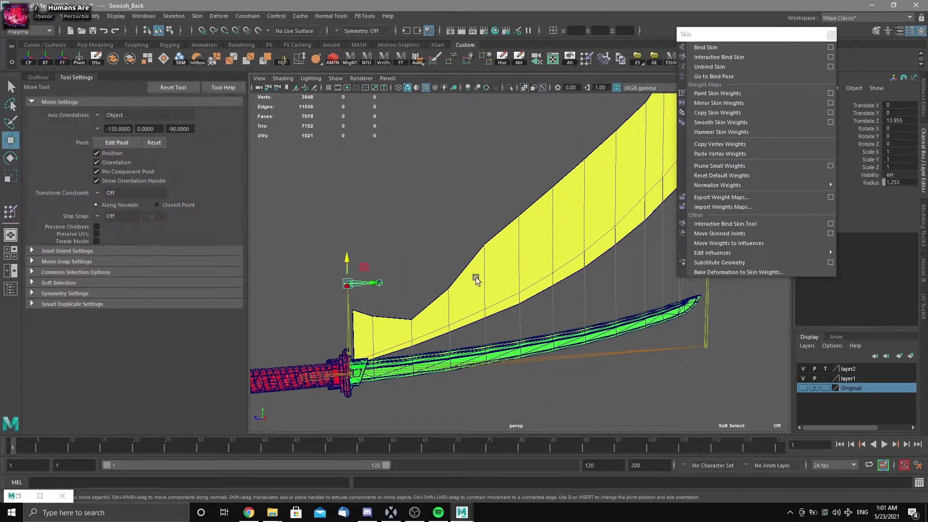
# - Paint out the Blade_back_top influence along the swoosh mesh
pyautogui.click(476, 280)
pyautogui.click(588, 60)
pyautogui.click(96, 161)
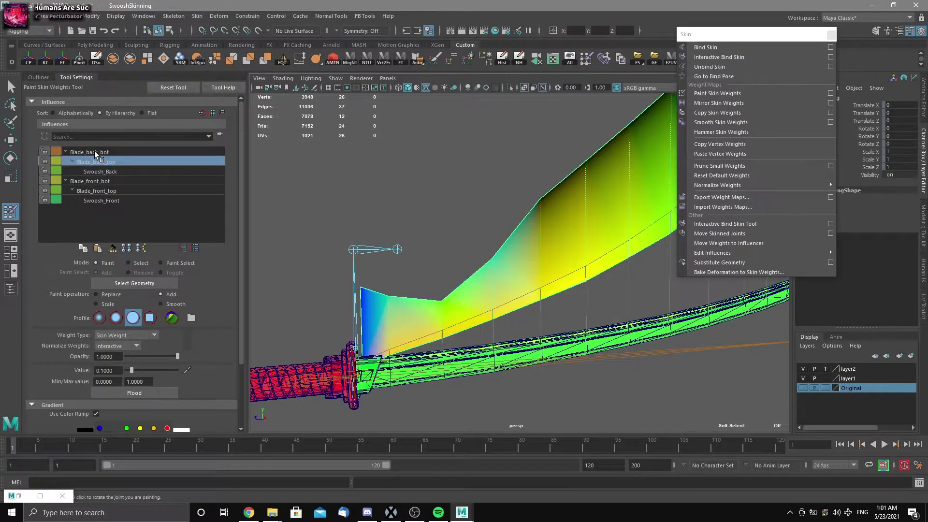
pyautogui.keyDown('alt'); pyautogui.moveTo(487, 261); pyautogui.dragTo(575, 167); pyautogui.keyUp('alt')
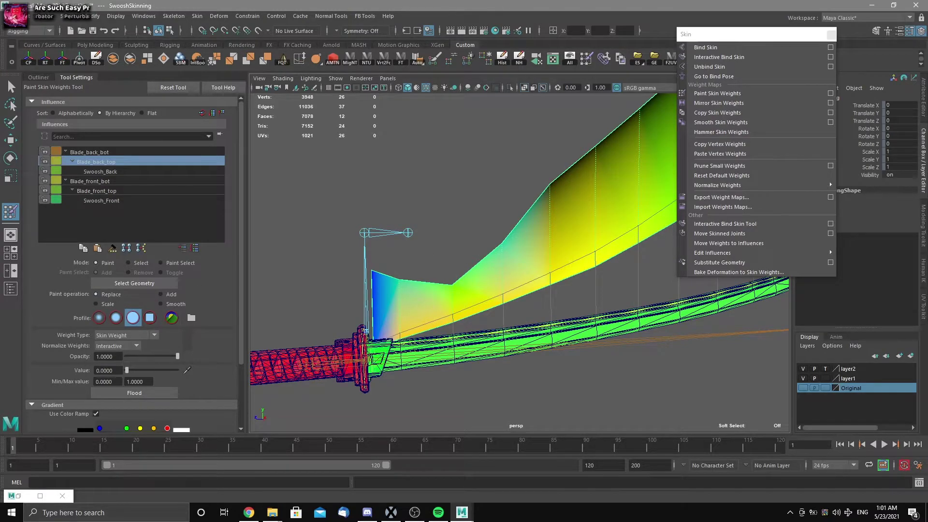
pyautogui.moveTo(553, 194); pyautogui.dragTo(404, 259)
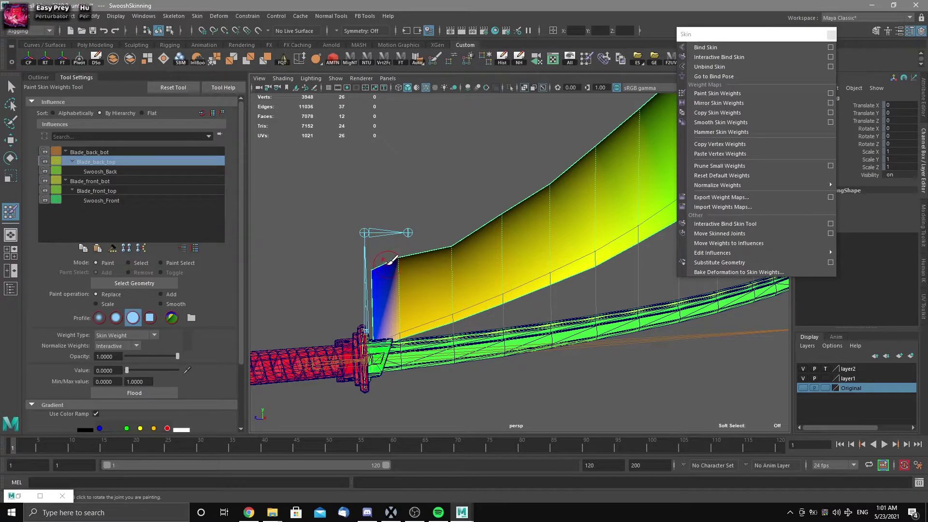
# - Paint Blade_back_bot weight to zero over the swoosh and review the other influences
pyautogui.click(103, 170)
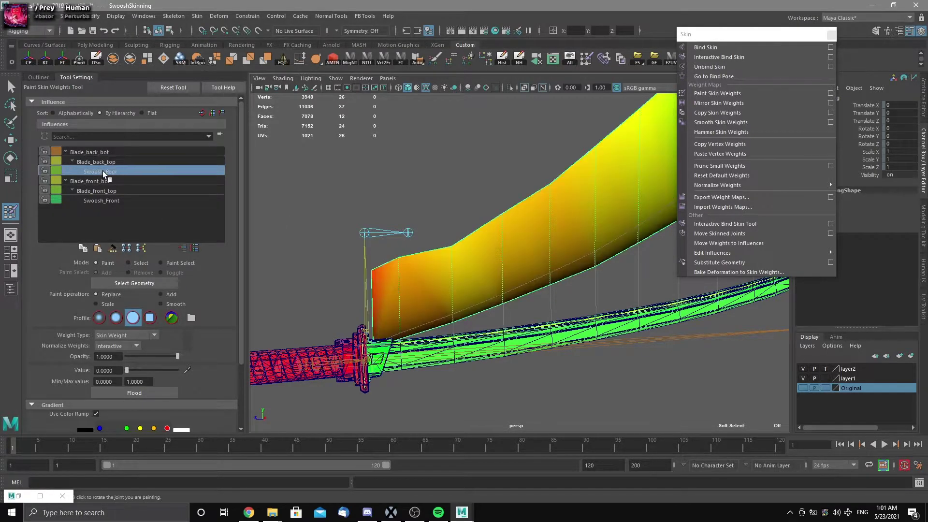
pyautogui.click(104, 152)
pyautogui.scroll(-2, 532, 217)
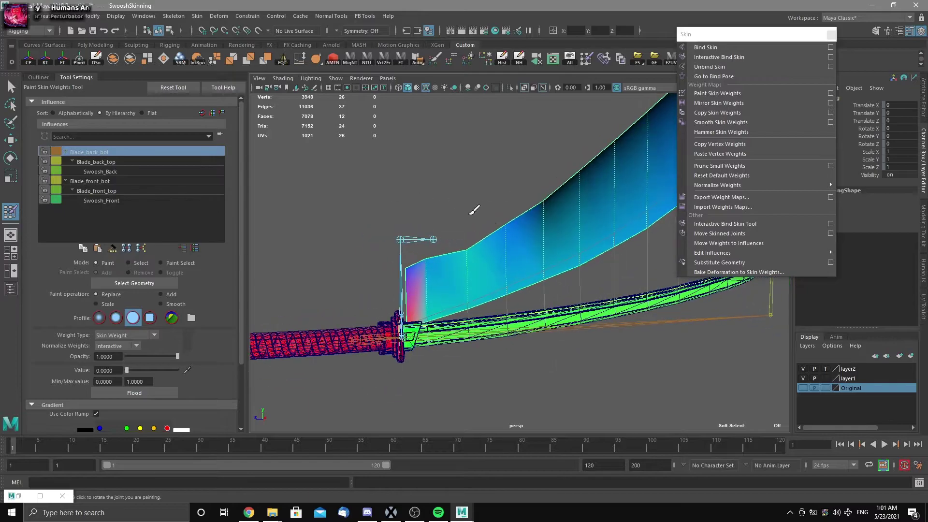
pyautogui.moveTo(546, 194); pyautogui.dragTo(434, 254)
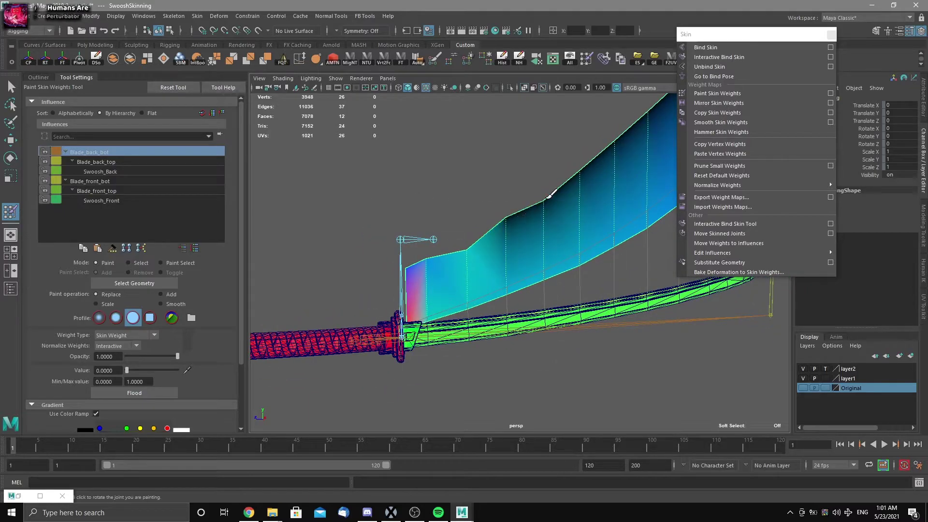
pyautogui.click(103, 181)
pyautogui.click(103, 201)
pyautogui.click(110, 172)
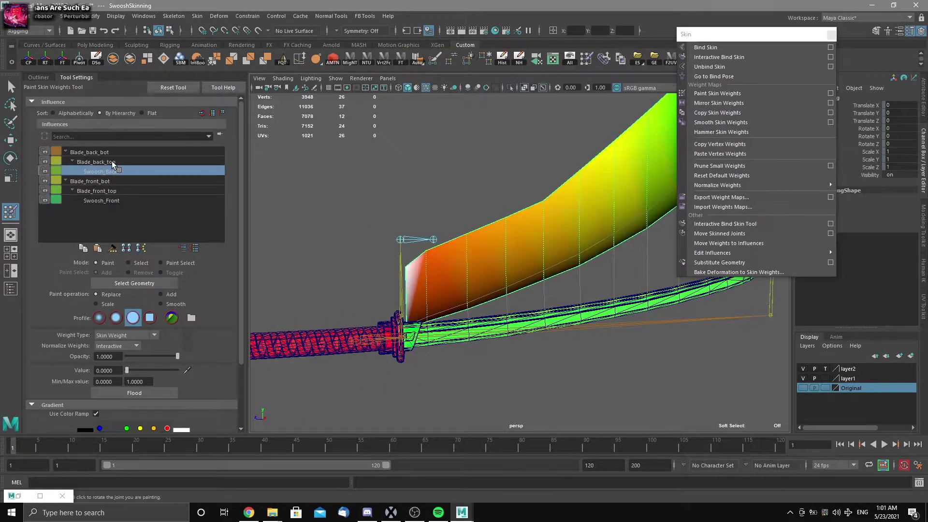
# - Test the deformation by moving the Swoosh_Front joint, then undo the move
pyautogui.keyDown('alt'); pyautogui.moveTo(432, 164); pyautogui.dragTo(421, 228); pyautogui.keyUp('alt')
pyautogui.keyDown('alt'); pyautogui.moveTo(507, 314); pyautogui.dragTo(504, 206, button='middle'); pyautogui.keyUp('alt')
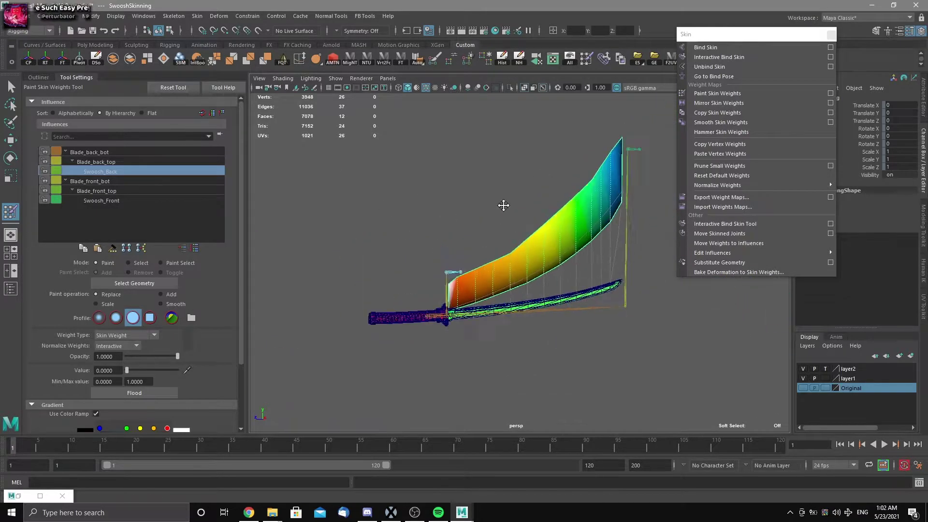
pyautogui.press('w')
pyautogui.moveTo(556, 174); pyautogui.dragTo(498, 166)
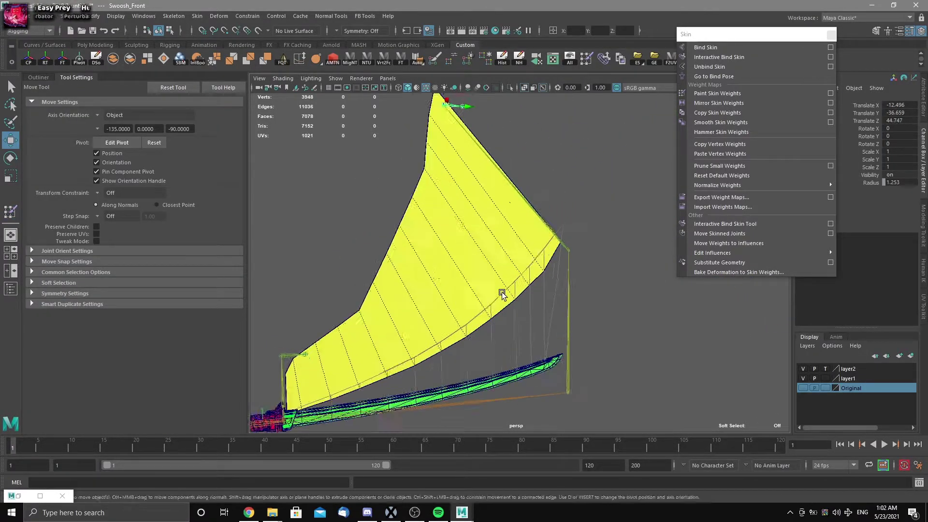
pyautogui.hotkey('ctrl', 'z')
pyautogui.hotkey('ctrl', 'z')
pyautogui.hotkey('ctrl', 'z')
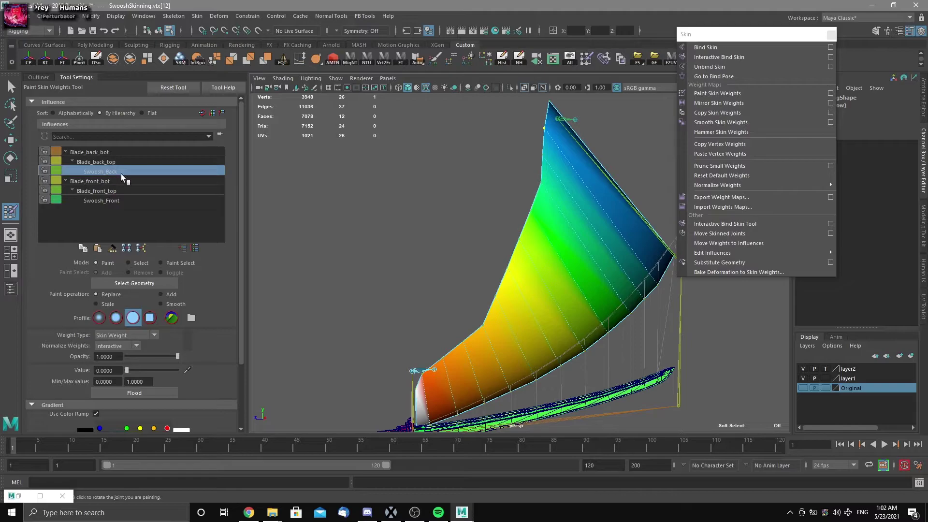
# - Flood-add 0.01 Swoosh_Back weight across the whole swoosh mesh
pyautogui.click(105, 201)
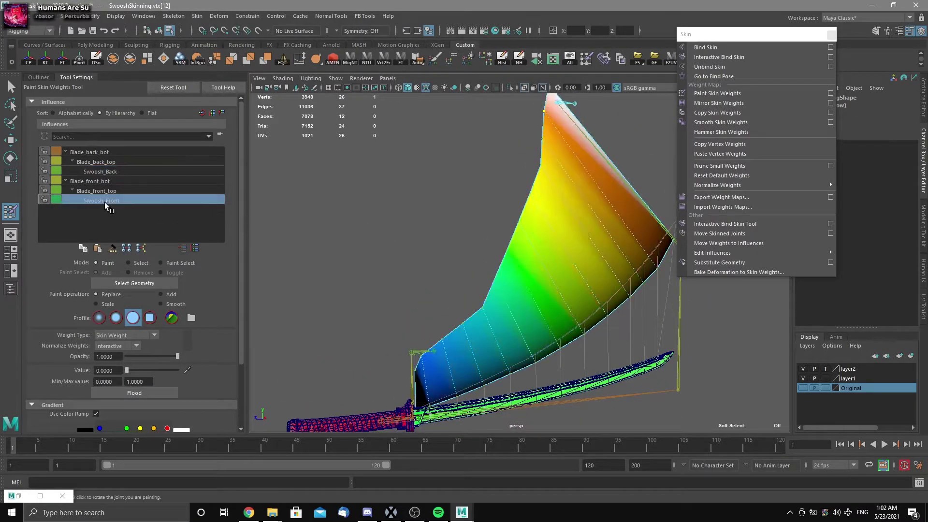
pyautogui.click(101, 171)
pyautogui.click(160, 294)
pyautogui.doubleClick(107, 370)
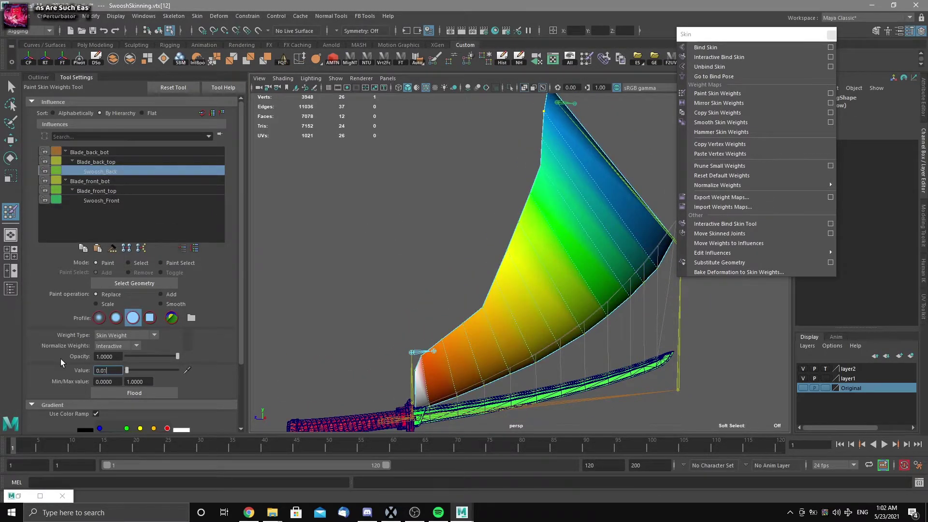
pyautogui.write('0.01')
pyautogui.press('Return')
pyautogui.click(135, 393)
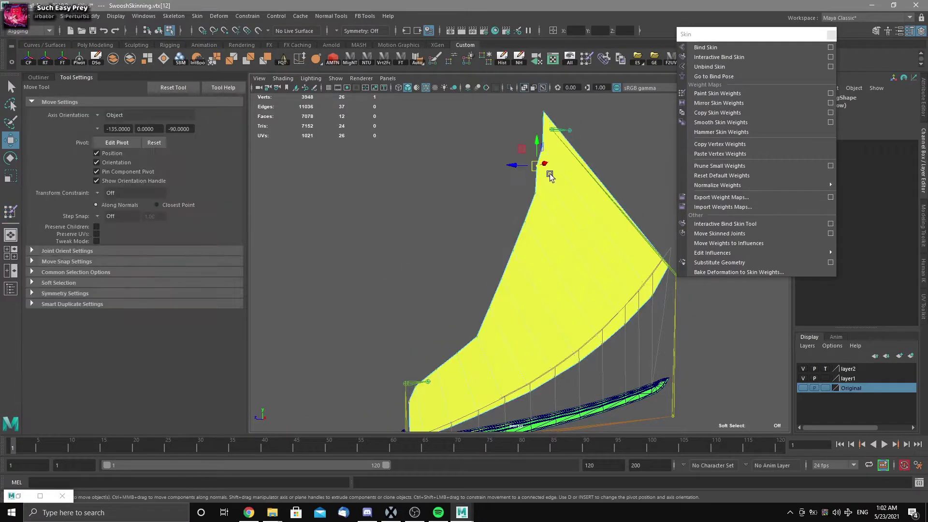
# - Step through swoosh vertices, alternating between the weight view and vertex moves
pyautogui.hotkey('ctrl', 'z')
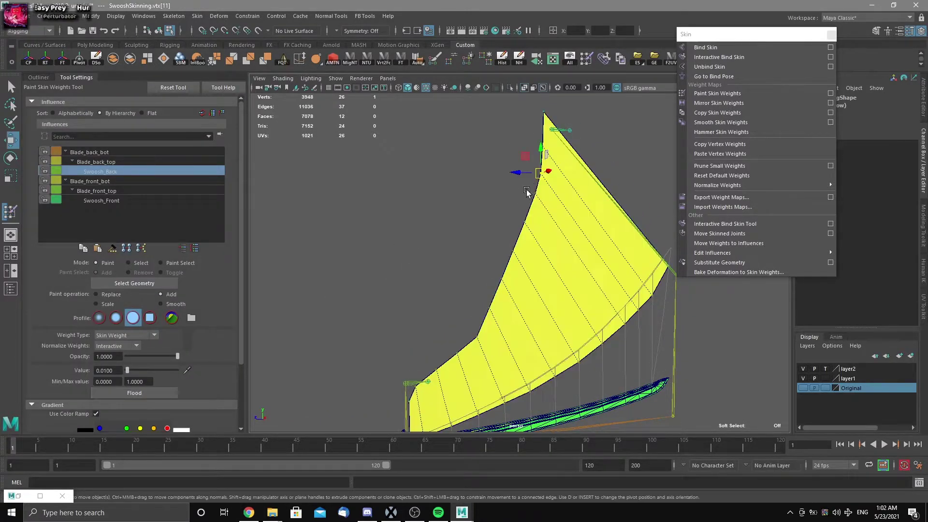
pyautogui.hotkey('ctrl', 'z')
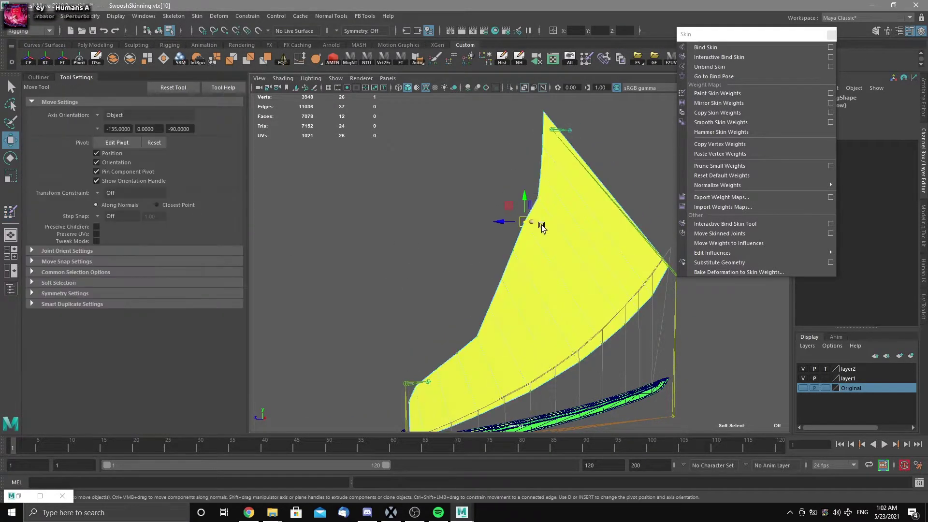
pyautogui.hotkey('ctrl', 'z')
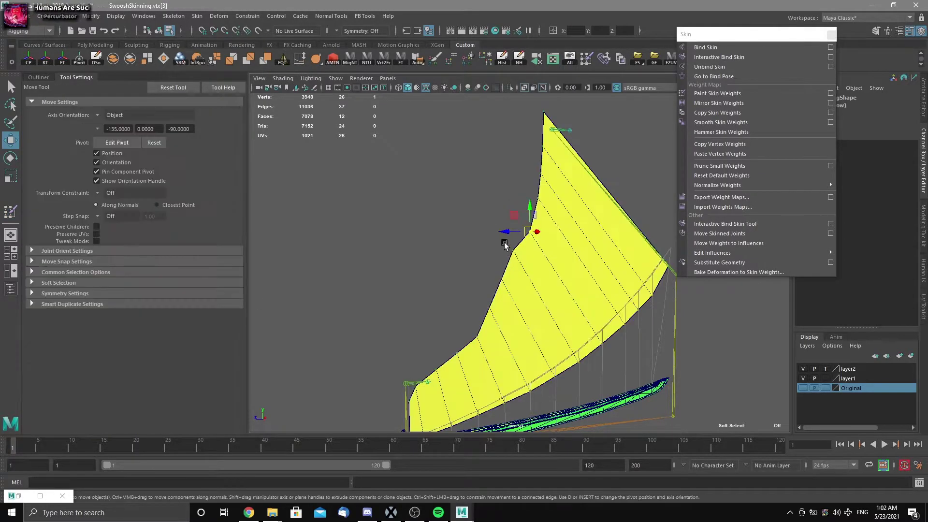
pyautogui.hotkey('ctrl', 'z')
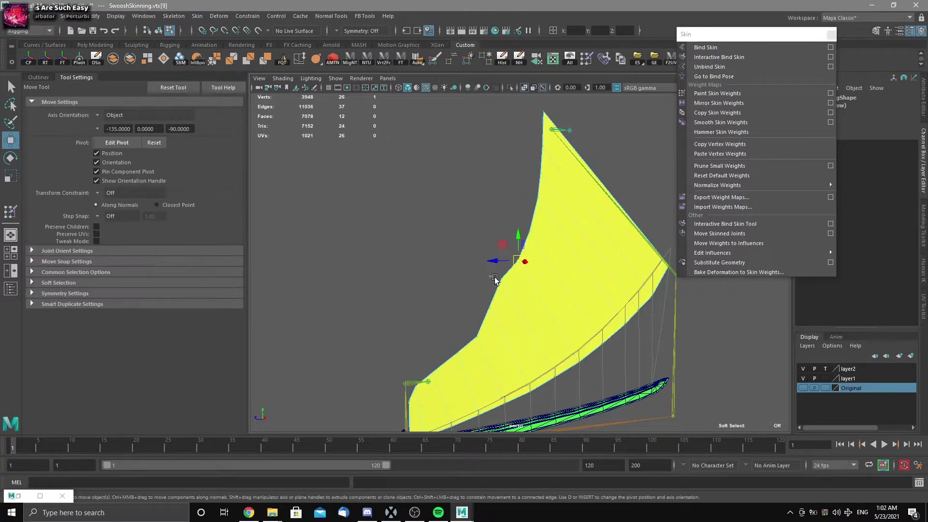
pyautogui.hotkey('ctrl', 'z')
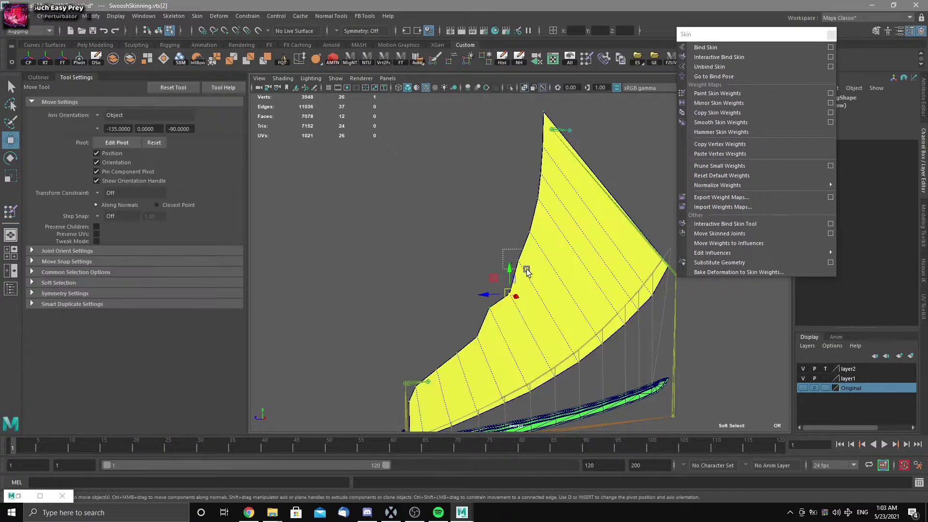
pyautogui.hotkey('ctrl', 'z')
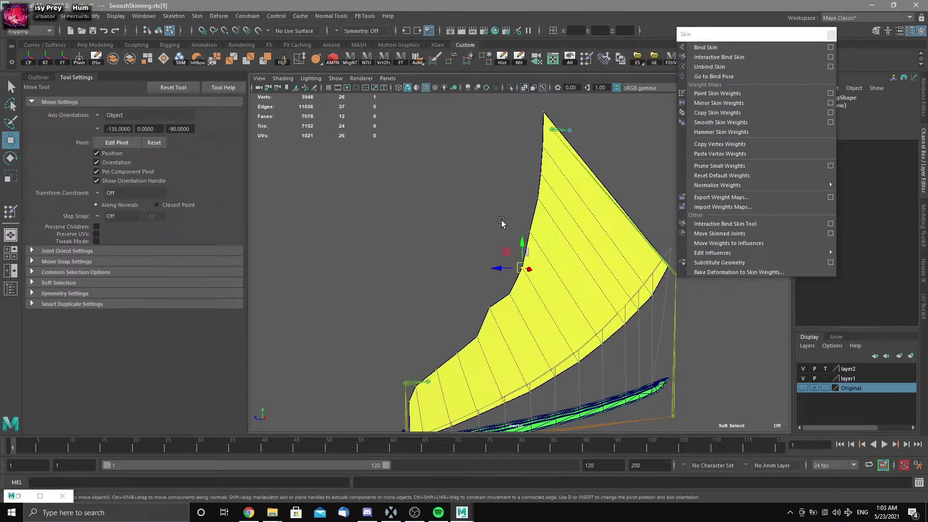
pyautogui.hotkey('ctrl', 'z')
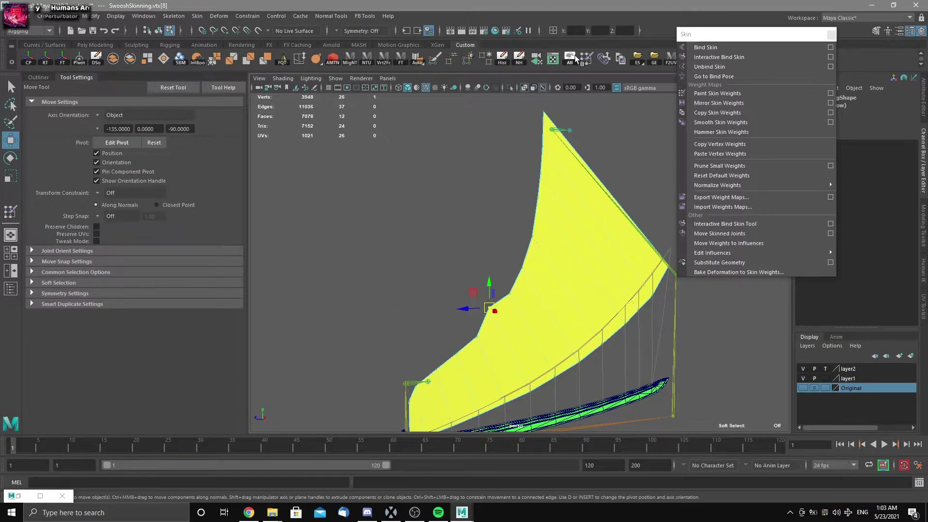
pyautogui.hotkey('ctrl', 'z')
# - Adjust the remaining sail vertices against the Swoosh_Back gradient, then clear the selection
pyautogui.hotkey('ctrl', 'z')
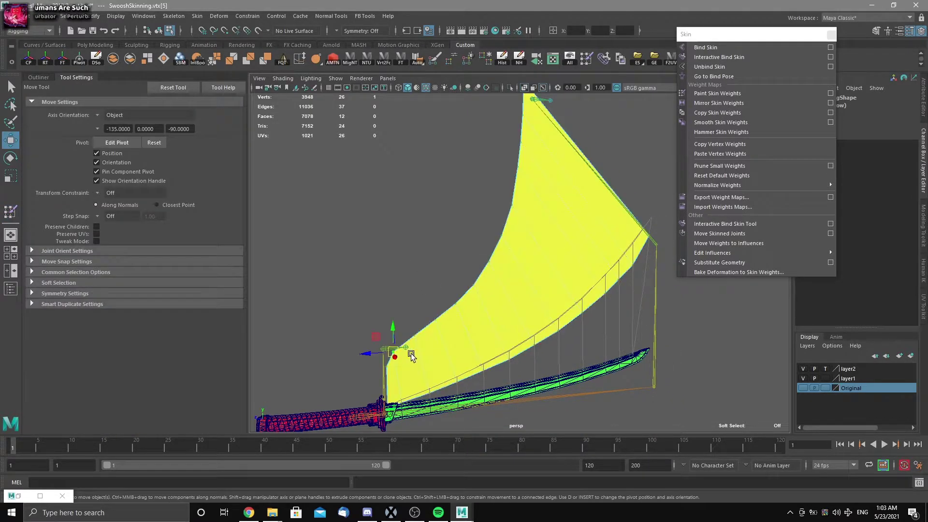
pyautogui.hotkey('ctrl', 'z')
pyautogui.hotkey('ctrl', 'z')
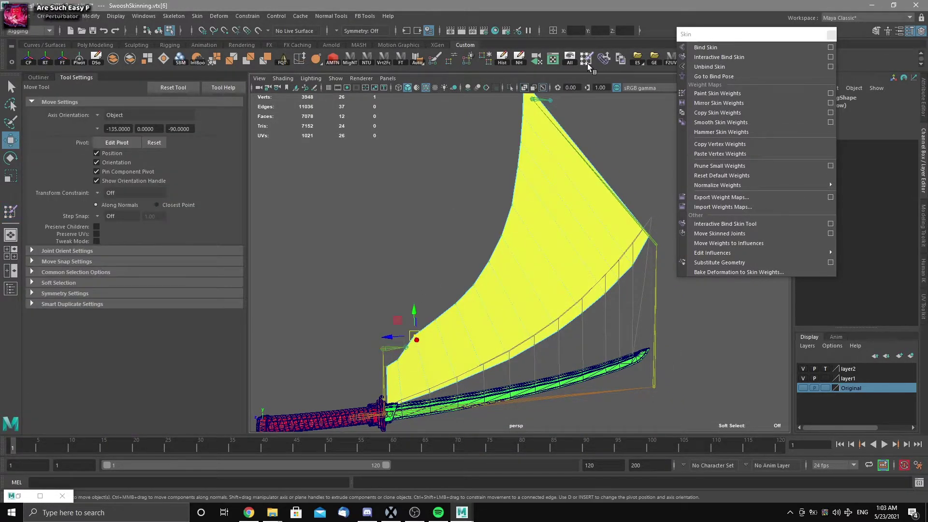
pyautogui.hotkey('ctrl', 'z')
pyautogui.hotkey('ctrl', 'z')
pyautogui.hotkey('ctrl', 'z')
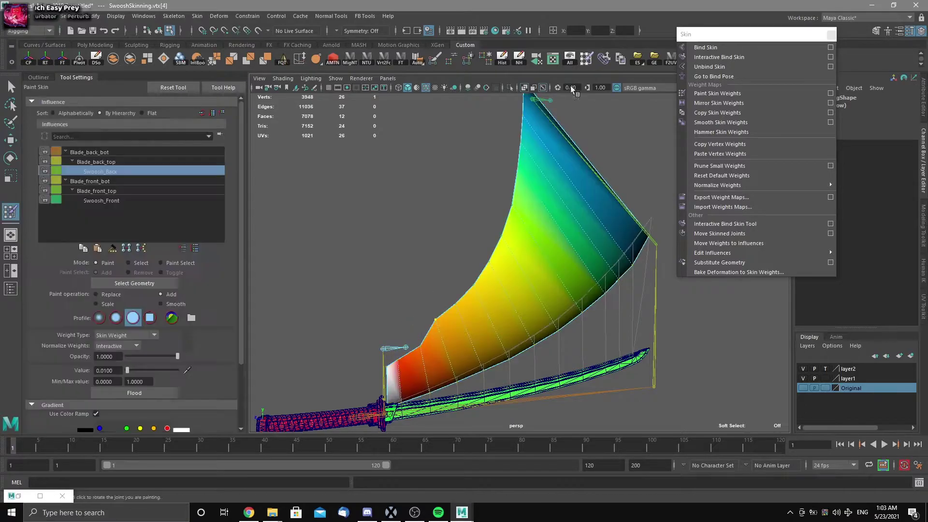
pyautogui.hotkey('ctrl', 'z')
pyautogui.hotkey('ctrl', 'z')
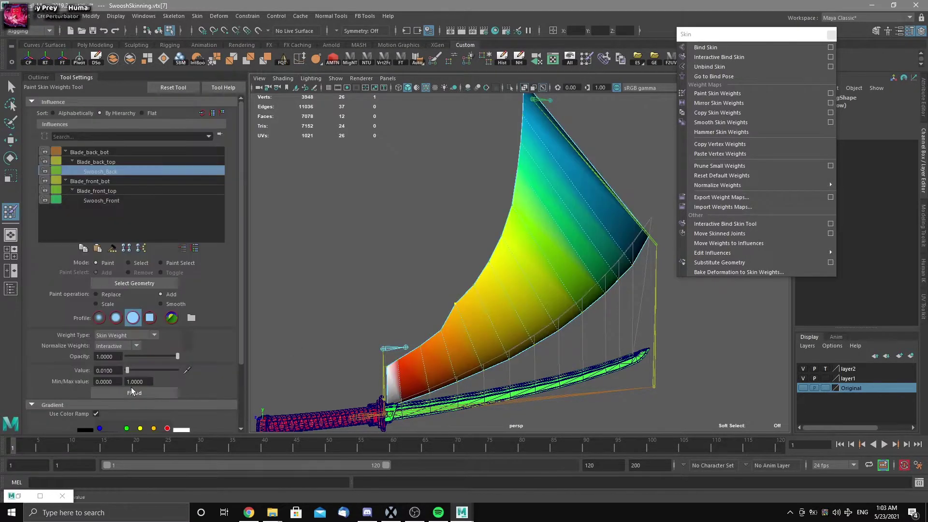
pyautogui.hotkey('ctrl', 'z')
pyautogui.hotkey('ctrl', 'z')
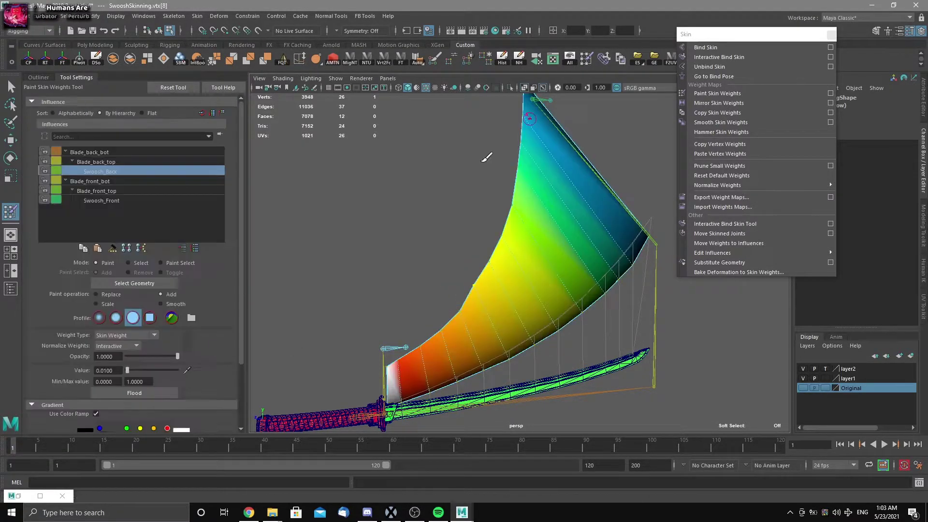
pyautogui.press('w')
pyautogui.hotkey('ctrl', 'z')
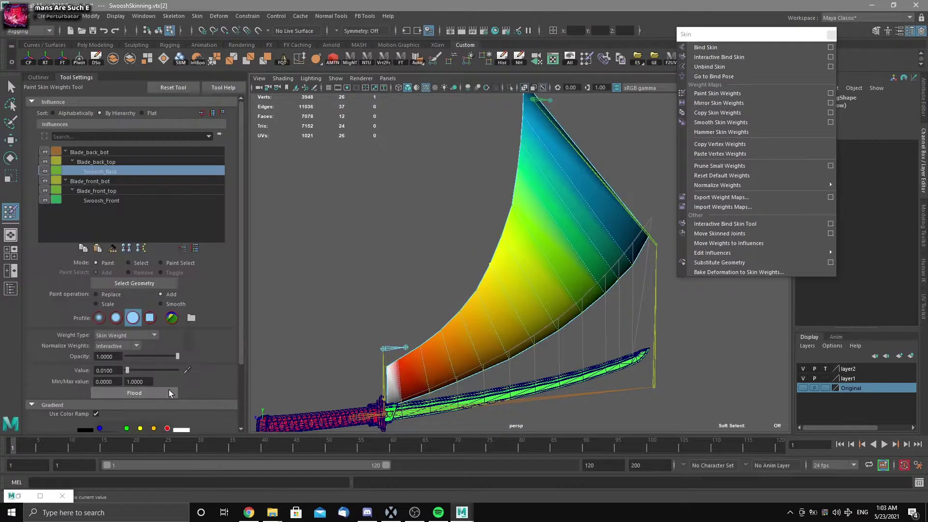
pyautogui.scroll(-3, 526, 180)
pyautogui.hotkey('ctrl', 'z')
pyautogui.hotkey('ctrl', 'z')
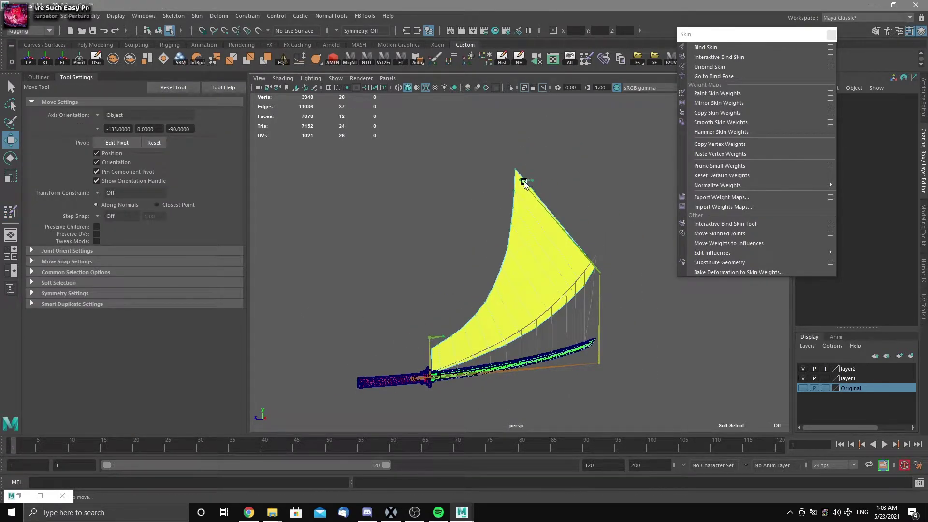
# - Raise the sail-tip joint and nudge Swoosh_Back to test the bend, undoing the Swoosh_Back move
pyautogui.click(526, 180)
pyautogui.moveTo(527, 177)
pyautogui.mouseDown()
pyautogui.moveTo(545, 121)
pyautogui.moveTo(572, 128)
pyautogui.mouseUp()
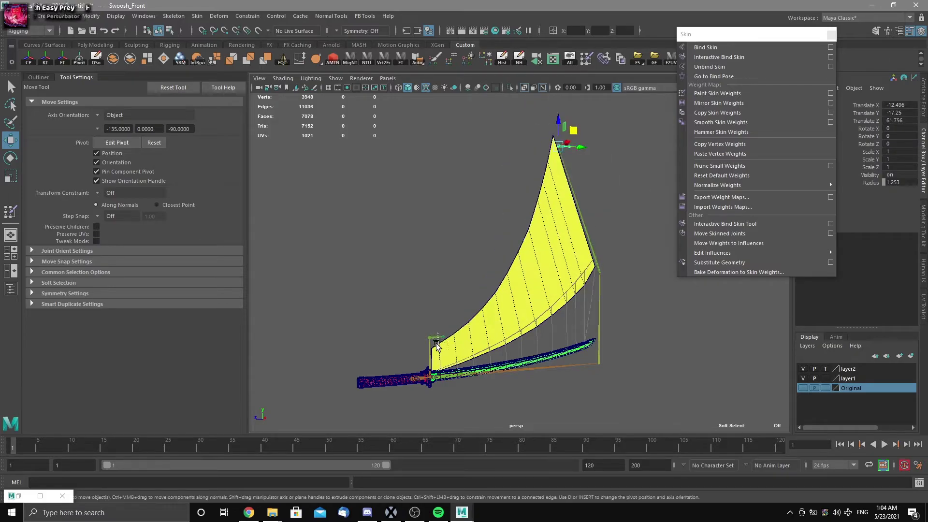
pyautogui.click(430, 364)
pyautogui.moveTo(437, 346); pyautogui.dragTo(445, 346)
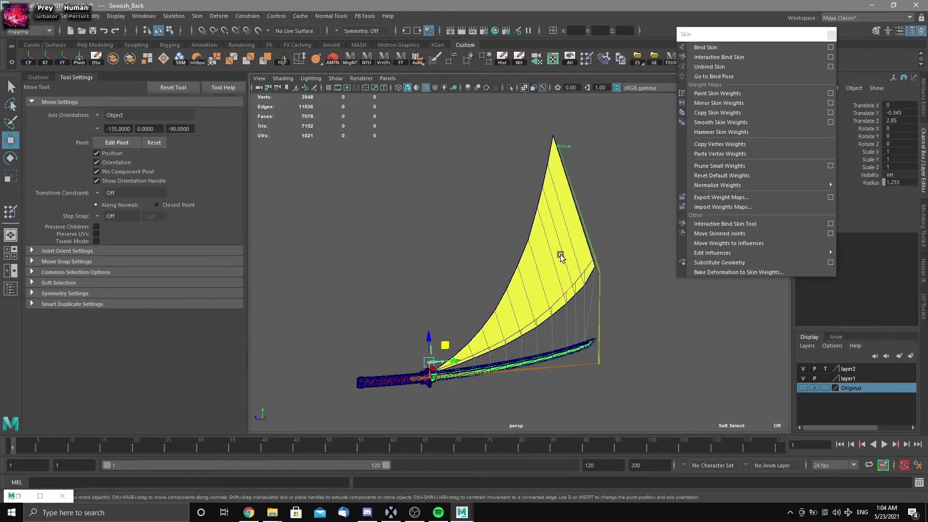
pyautogui.hotkey('ctrl', 'z')
# - Lift the Blade_front_top joint to see how the sail bends
pyautogui.click(591, 354)
pyautogui.scroll(2, 591, 354)
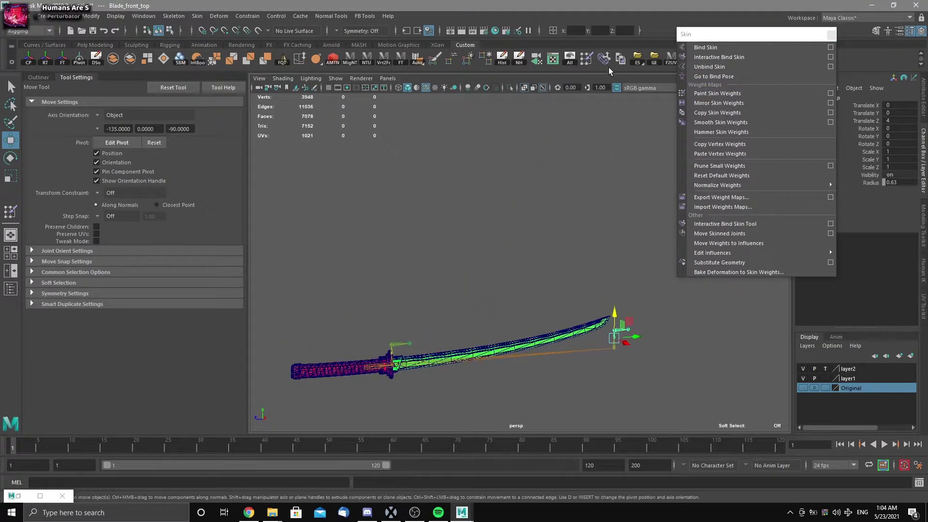
pyautogui.click(568, 284)
pyautogui.scroll(2, 568, 284)
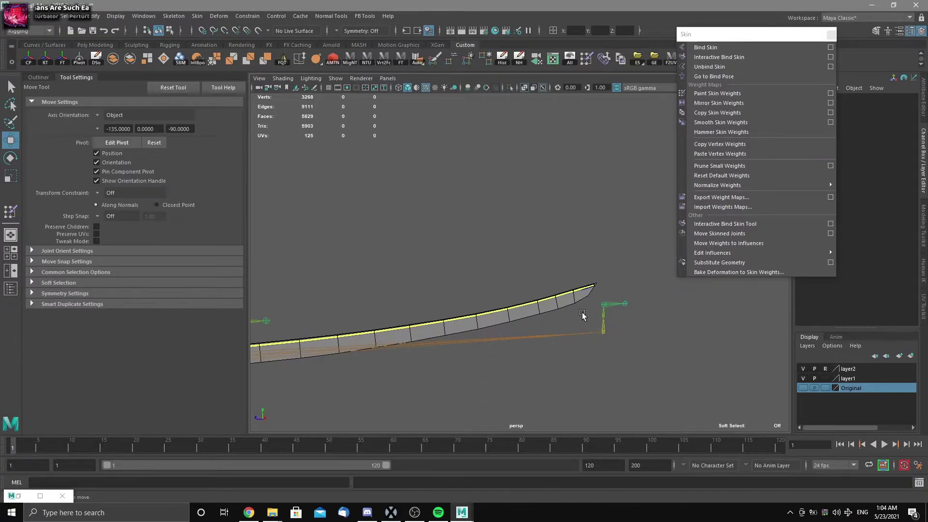
pyautogui.click(600, 312)
pyautogui.scroll(-2, 599, 312)
pyautogui.moveTo(600, 295); pyautogui.dragTo(514, 258)
pyautogui.scroll(2, 514, 258)
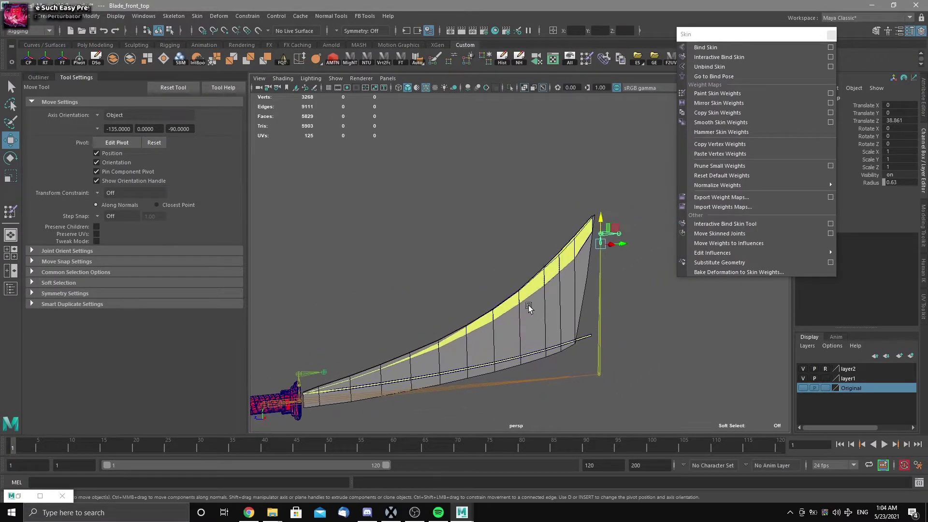
# - Return the rig to its bind pose and show the joint hierarchy in the Outliner
pyautogui.click(607, 234)
pyautogui.scroll(3, 544, 120)
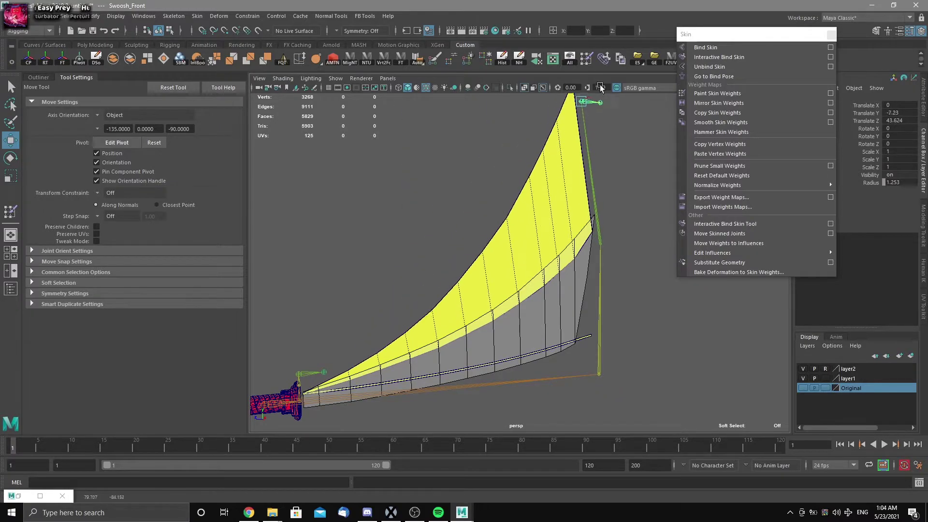
pyautogui.scroll(-2, 556, 193)
pyautogui.scroll(3, 571, 232)
pyautogui.scroll(-1, 582, 252)
pyautogui.click(582, 252)
pyautogui.scroll(-2, 595, 249)
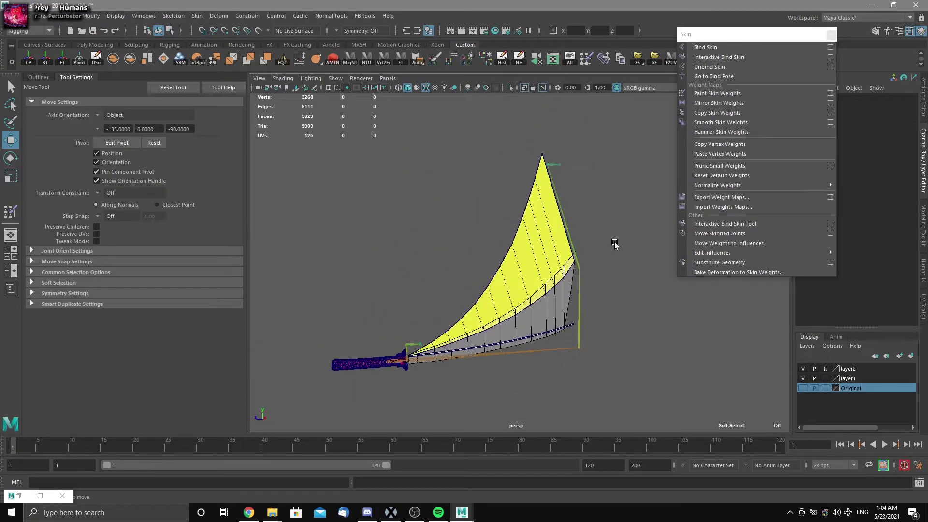
pyautogui.click(539, 333)
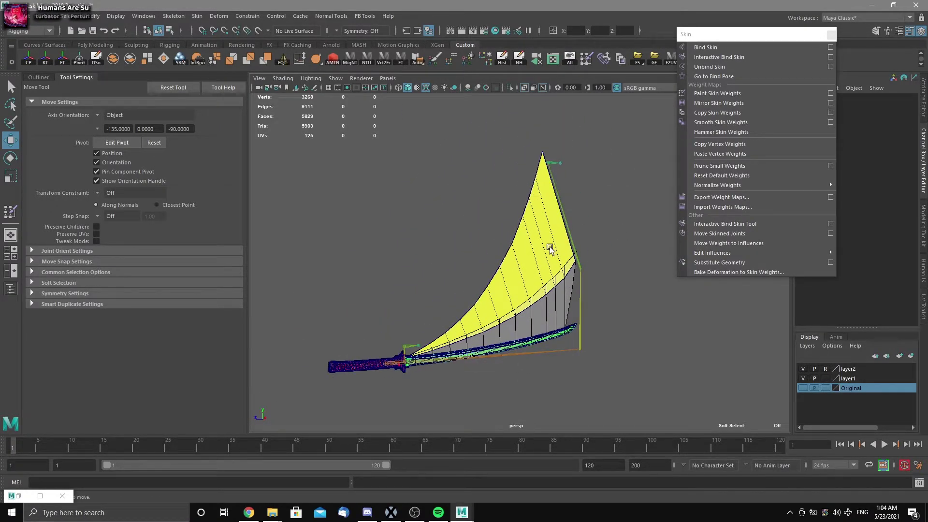
pyautogui.click(714, 76)
pyautogui.scroll(3, 524, 303)
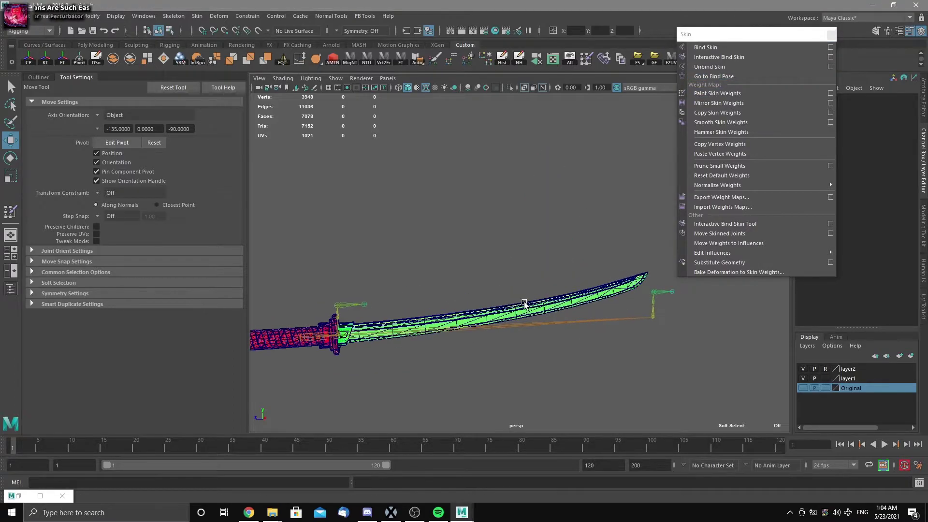
pyautogui.scroll(2, 524, 304)
pyautogui.click(38, 77)
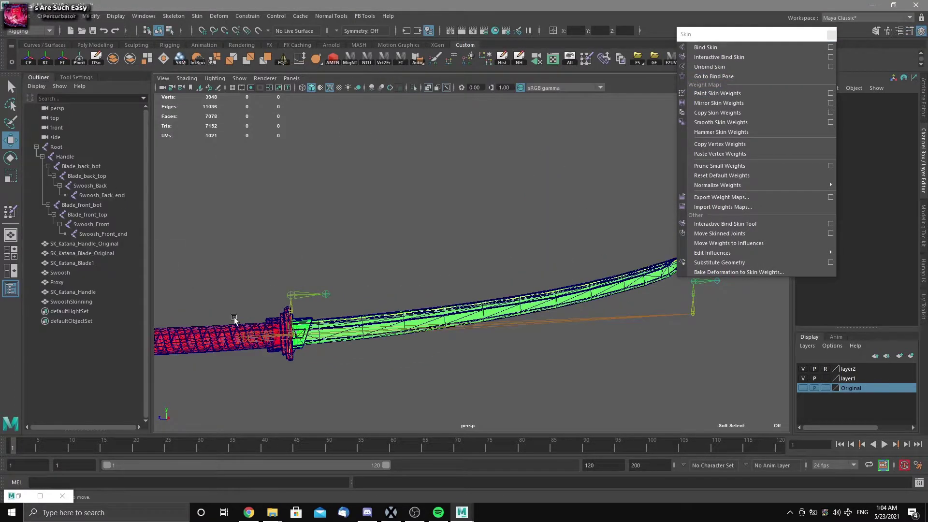
# - Combine Swoosh and SK_Katana_Blade1 into one mesh, delete history, and rename it SK_Katana_Blade
pyautogui.keyDown('alt'); pyautogui.moveTo(234, 320); pyautogui.dragTo(357, 279); pyautogui.keyUp('alt')
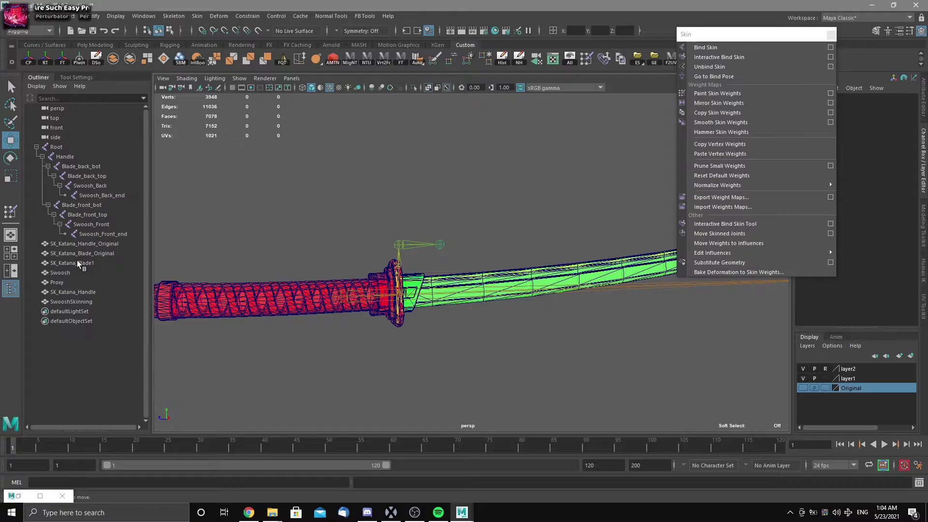
pyautogui.click(64, 272)
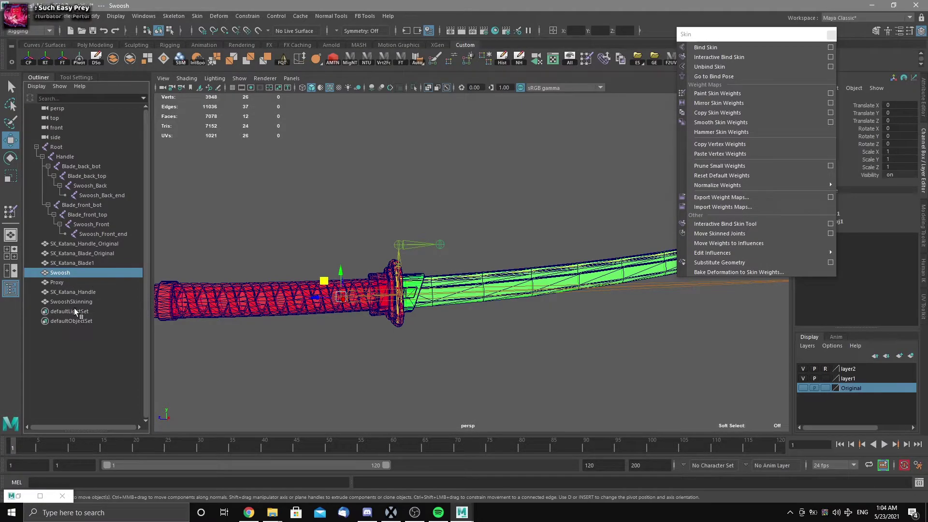
pyautogui.keyDown('ctrl'); pyautogui.click(82, 262); pyautogui.keyUp('ctrl')
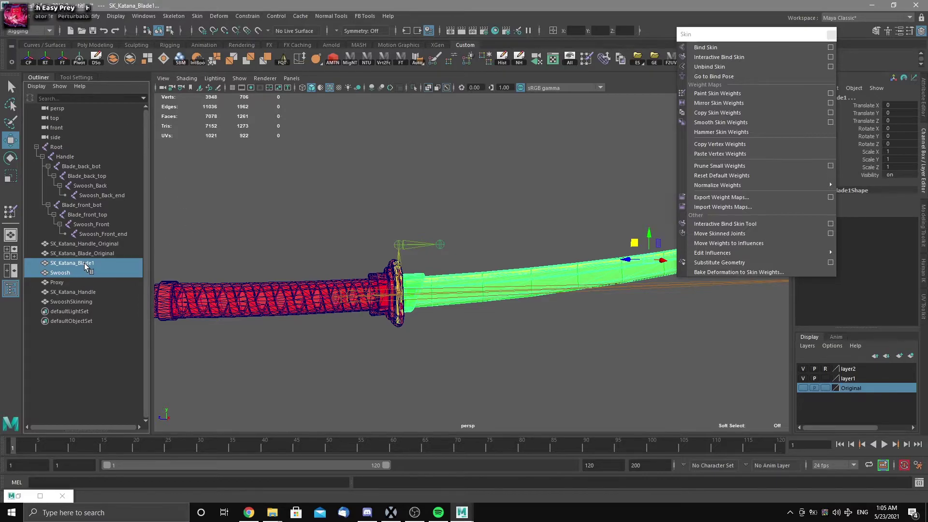
pyautogui.keyDown('shift'); pyautogui.click(71, 271); pyautogui.keyUp('shift')
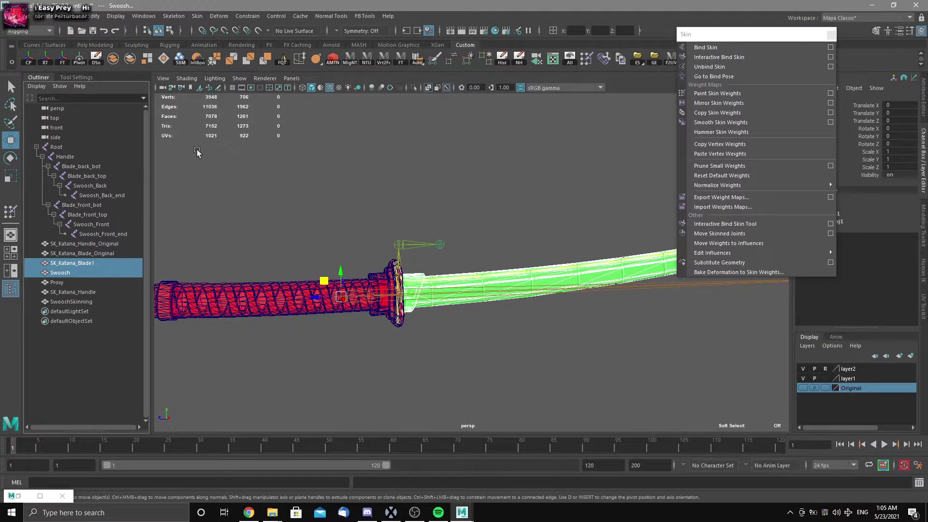
pyautogui.click(112, 59)
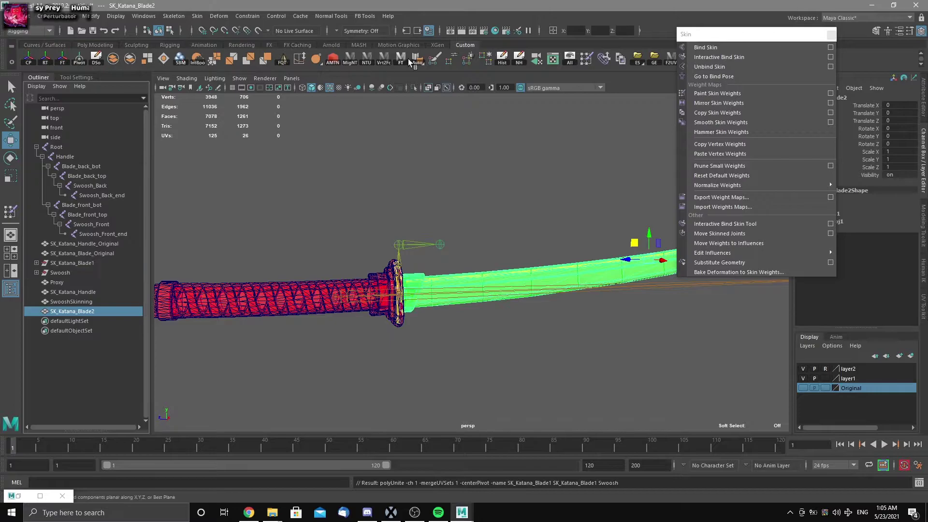
pyautogui.hotkey('alt', 'shift', 'd')
pyautogui.keyDown('alt'); pyautogui.moveTo(497, 162); pyautogui.dragTo(406, 228, button='middle'); pyautogui.keyUp('alt')
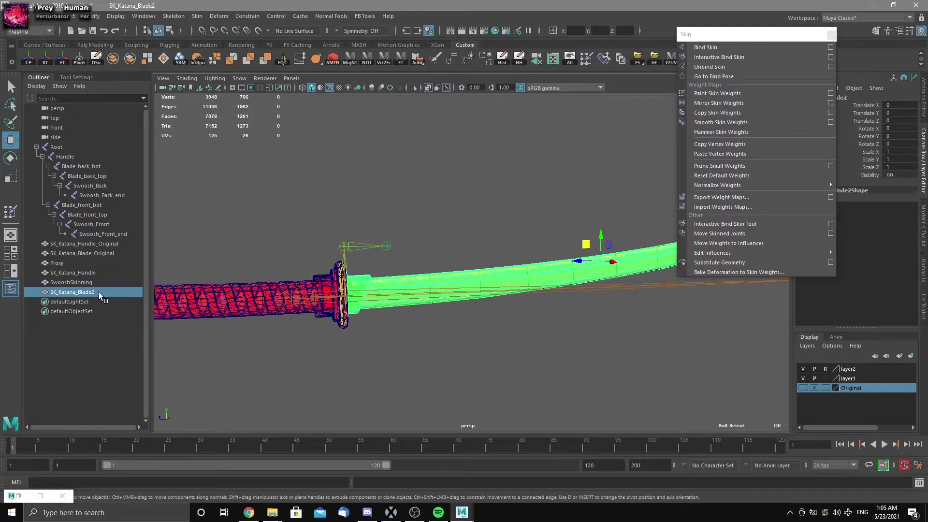
pyautogui.doubleClick(88, 291)
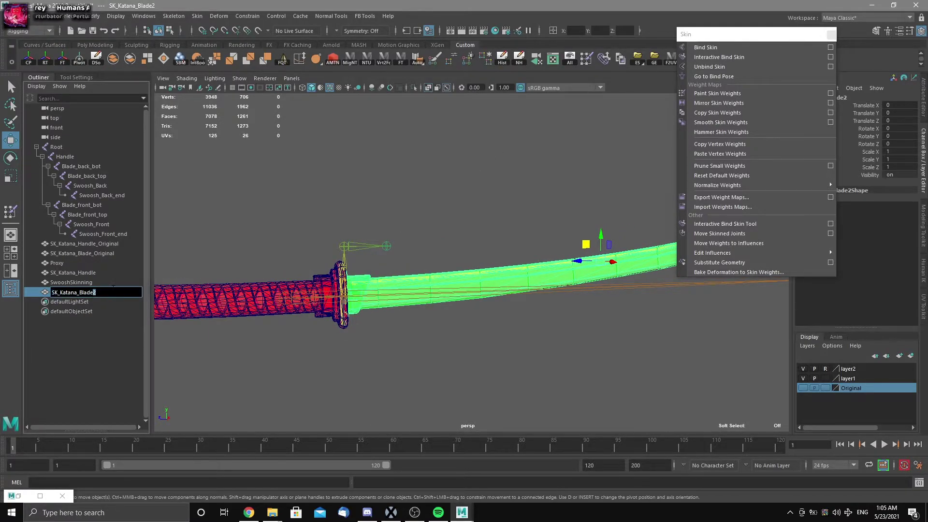
pyautogui.press('BackSpace')
pyautogui.press('Return')
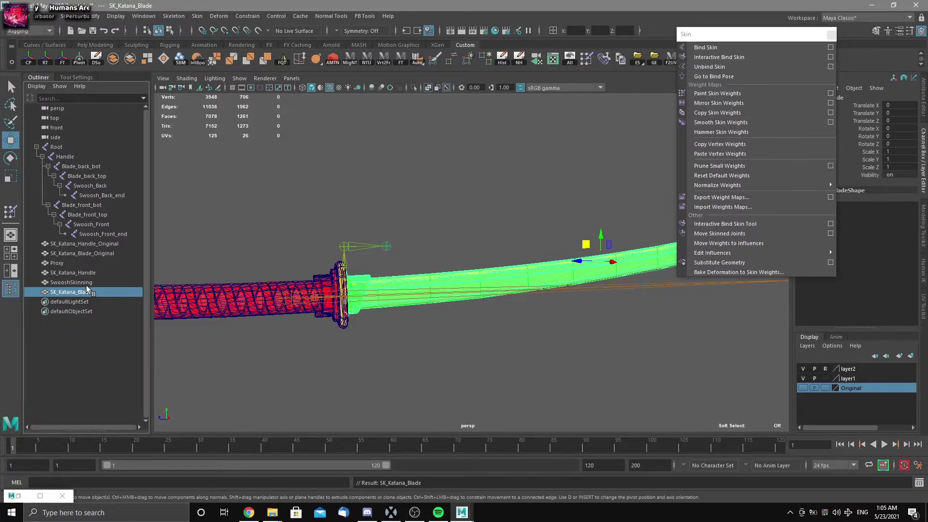
# - Bind SK_Katana_Blade's skin to the Blade_back and Blade_front joints
pyautogui.keyDown('ctrl'); pyautogui.click(86, 167); pyautogui.keyUp('ctrl')
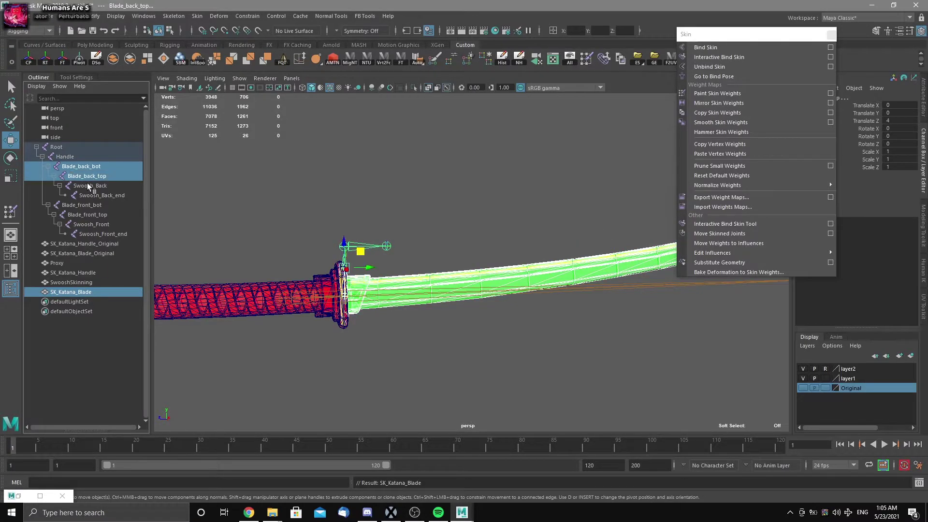
pyautogui.keyDown('ctrl'); pyautogui.click(89, 186); pyautogui.keyUp('ctrl')
pyautogui.keyDown('ctrl'); pyautogui.click(85, 205); pyautogui.keyUp('ctrl')
pyautogui.keyDown('ctrl'); pyautogui.click(88, 214); pyautogui.keyUp('ctrl')
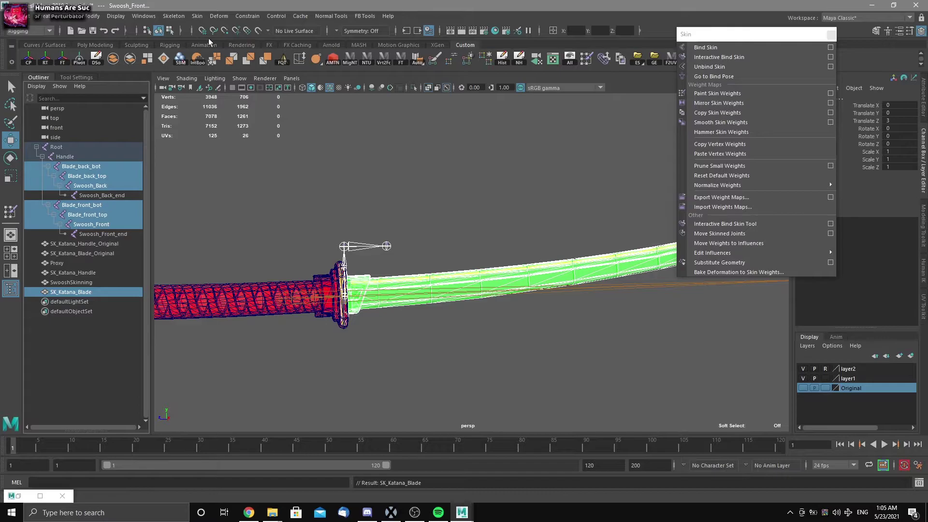
pyautogui.click(197, 16)
pyautogui.click(245, 43)
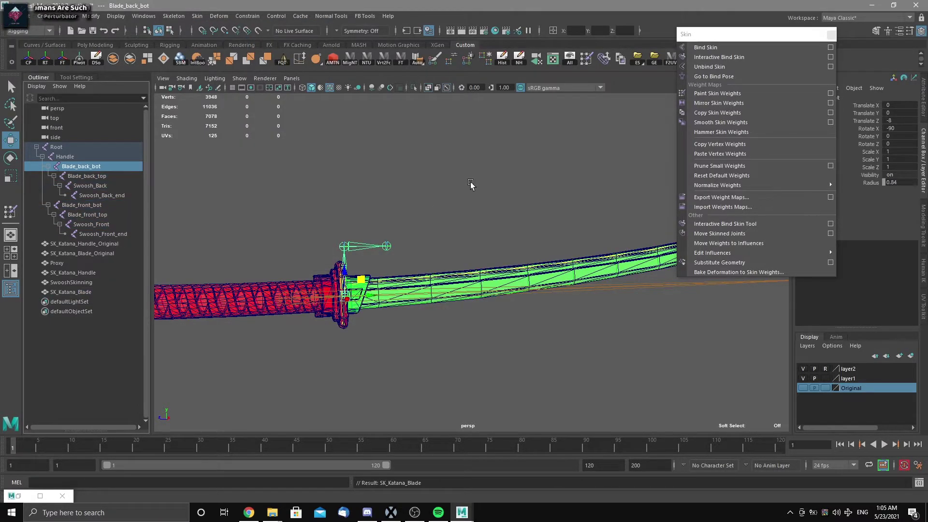
pyautogui.scroll(-3, 415, 206)
pyautogui.scroll(-2, 473, 193)
# - Test the binding by moving Blade_front_top, undo, then select SK_Katana_Handle
pyautogui.click(544, 227)
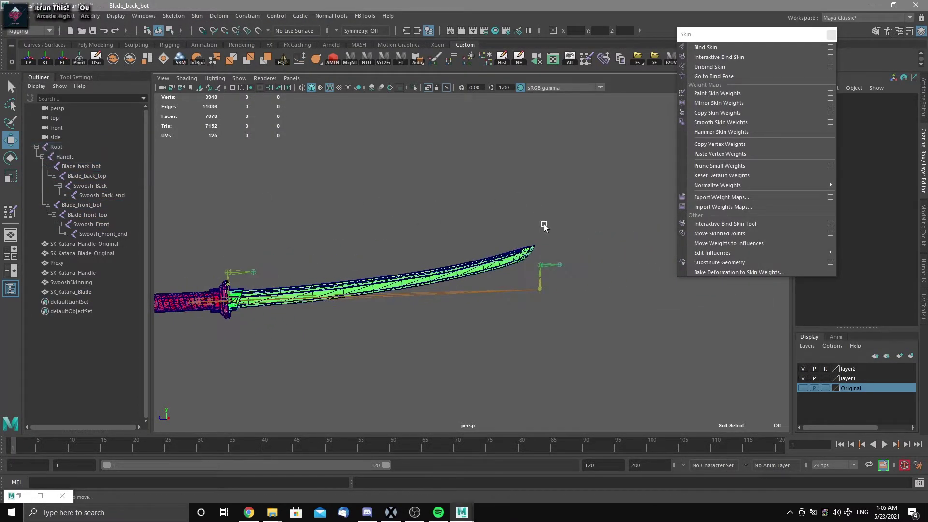
pyautogui.click(540, 272)
pyautogui.moveTo(540, 252); pyautogui.dragTo(521, 201)
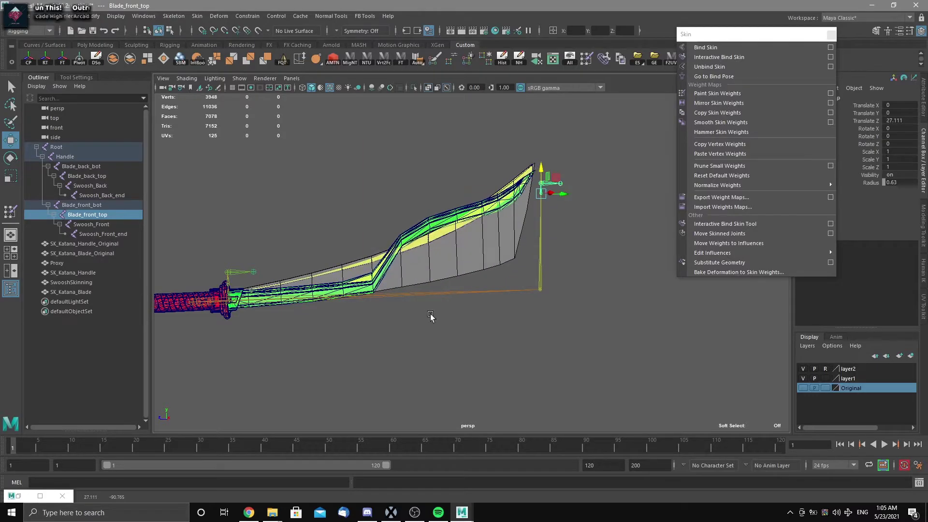
pyautogui.hotkey('ctrl', 'z')
pyautogui.moveTo(399, 300)
pyautogui.keyDown('alt'); pyautogui.mouseDown()
pyautogui.moveTo(414, 227)
pyautogui.moveTo(157, 224)
pyautogui.mouseUp(); pyautogui.keyUp('alt')
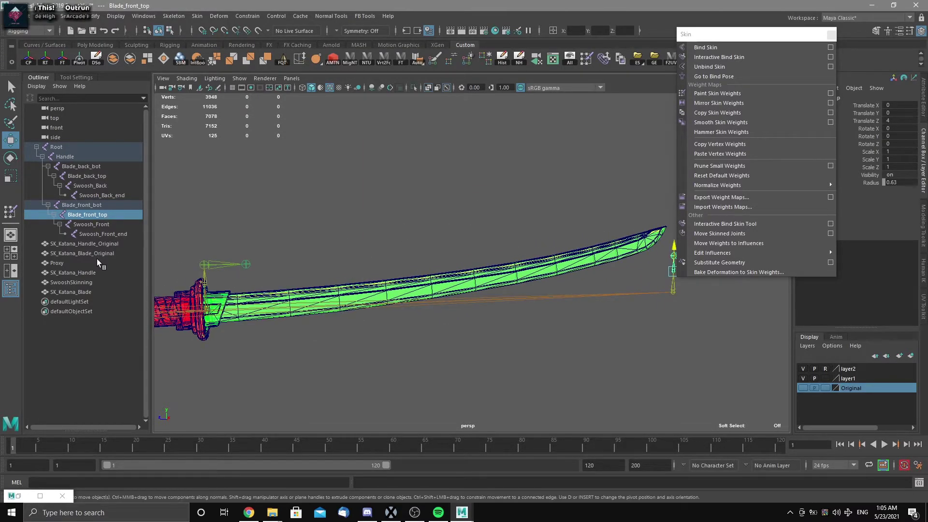
pyautogui.click(75, 273)
pyautogui.scroll(2, 292, 271)
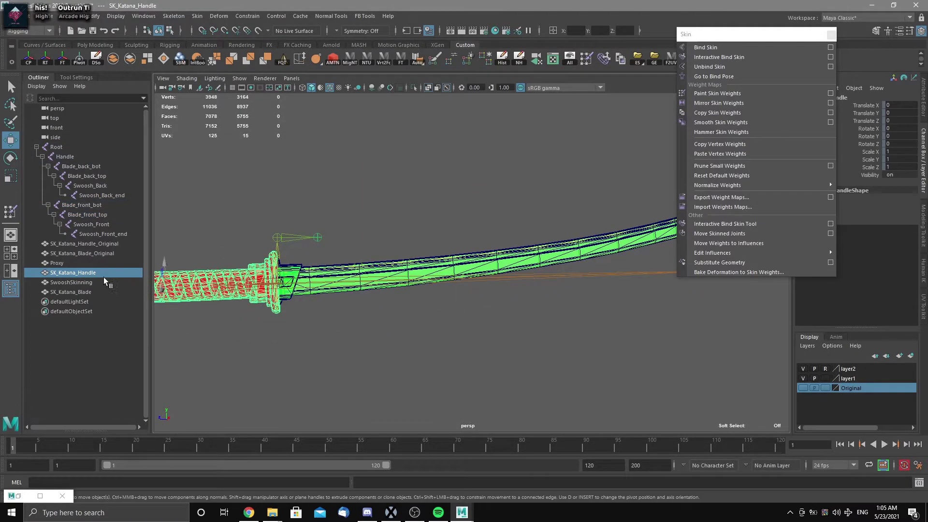
# - Select SK_Katana_Blade's face shells at the guard and grow the selection twice
pyautogui.click(77, 291)
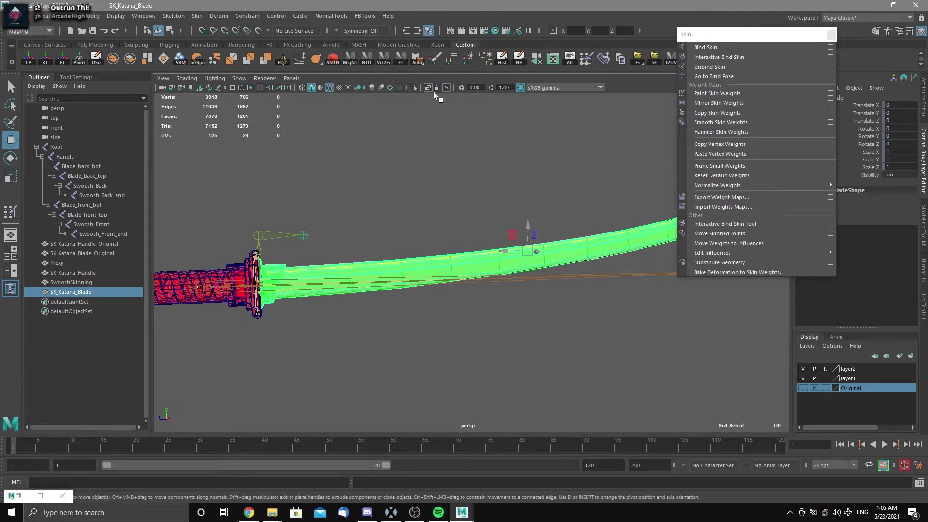
pyautogui.moveTo(434, 92)
pyautogui.keyDown('alt'); pyautogui.mouseDown()
pyautogui.moveTo(393, 176)
pyautogui.moveTo(399, 205)
pyautogui.mouseUp(); pyautogui.keyUp('alt')
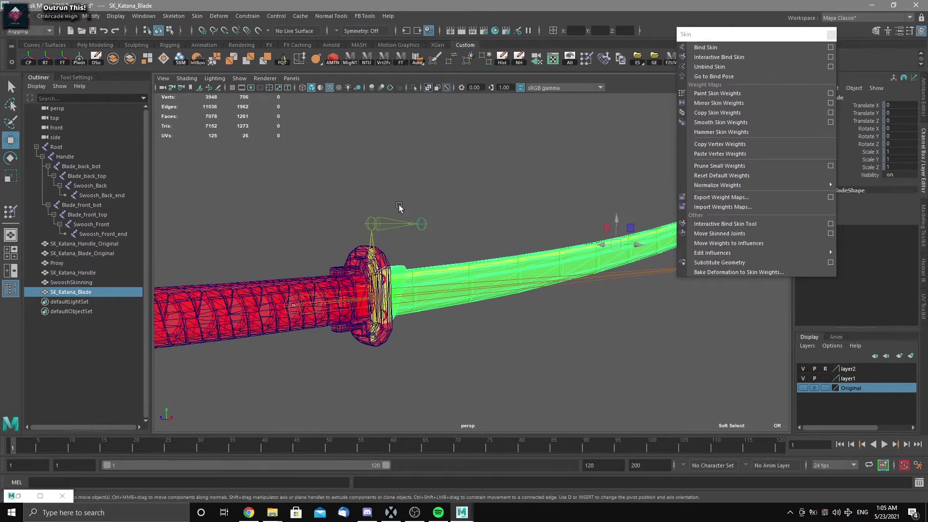
pyautogui.moveTo(397, 216); pyautogui.dragTo(431, 281, button='right')
pyautogui.doubleClick(442, 306)
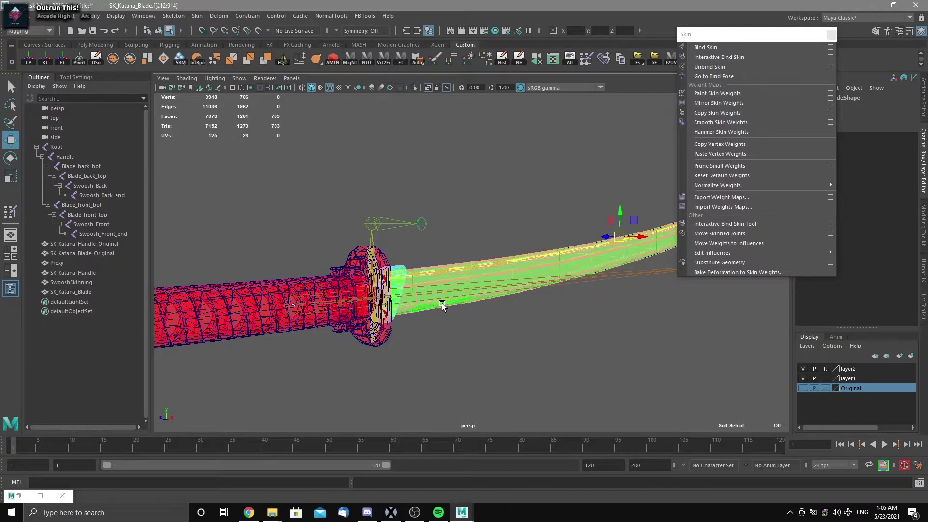
pyautogui.moveTo(430, 214)
pyautogui.keyDown('alt'); pyautogui.mouseDown()
pyautogui.moveTo(468, 245)
pyautogui.moveTo(433, 252)
pyautogui.moveTo(390, 213)
pyautogui.moveTo(326, 259)
pyautogui.mouseUp(); pyautogui.keyUp('alt')
pyautogui.doubleClick(317, 263)
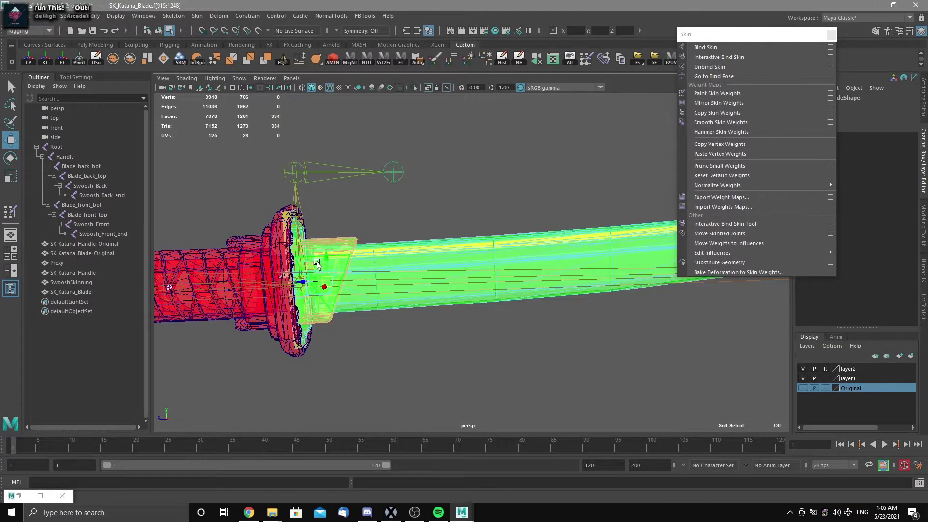
pyautogui.scroll(3, 378, 199)
pyautogui.keyDown('alt'); pyautogui.moveTo(377, 199); pyautogui.dragTo(377, 216); pyautogui.keyUp('alt')
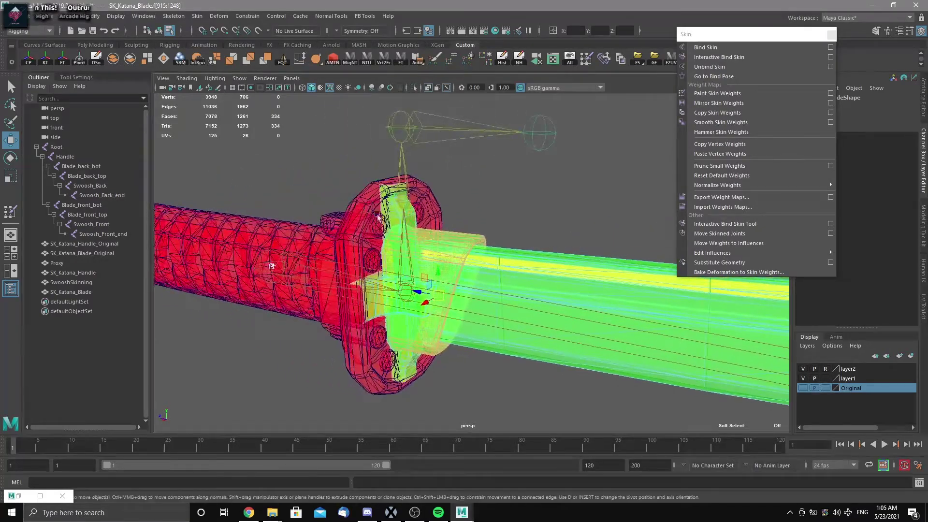
pyautogui.hotkey('shift', '.')
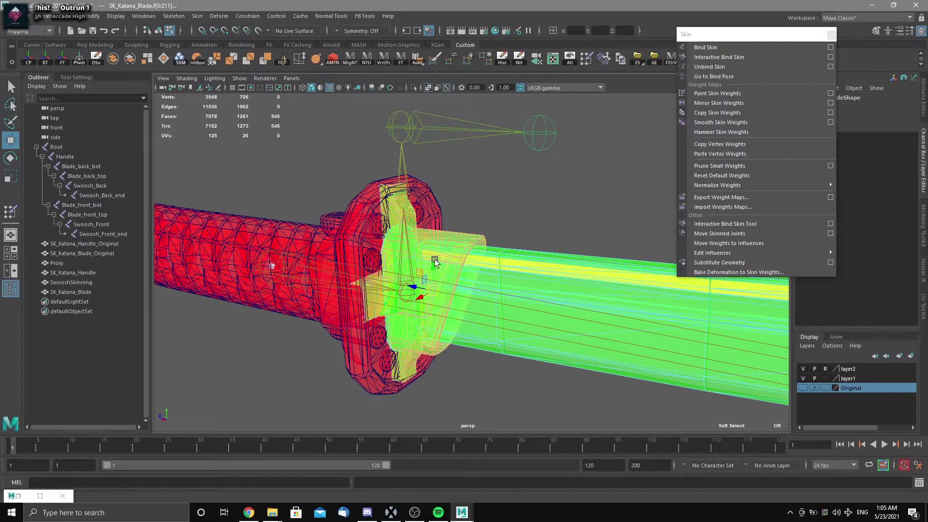
pyautogui.hotkey('shift', '.')
# - Turn off X-Ray and enable Wireframe on Shaded for the katana
pyautogui.moveTo(375, 305)
pyautogui.keyDown('alt'); pyautogui.mouseDown()
pyautogui.moveTo(397, 85)
pyautogui.moveTo(499, 152)
pyautogui.mouseUp(); pyautogui.keyUp('alt')
pyautogui.click(428, 87)
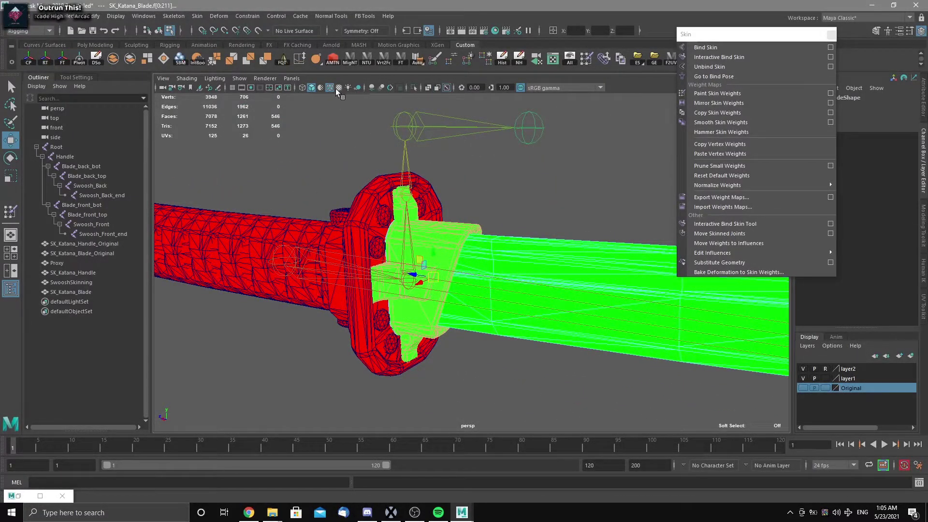
pyautogui.click(320, 88)
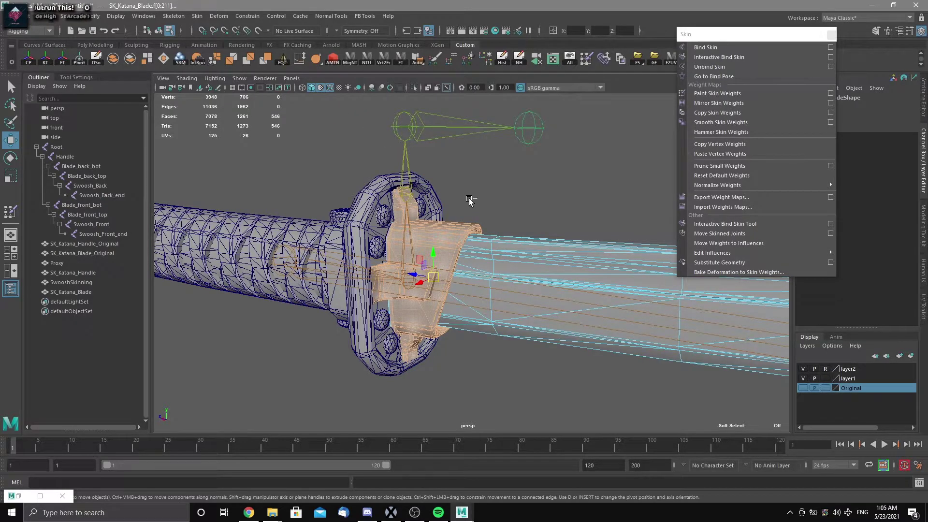
pyautogui.hotkey('ctrl', 'F9')
pyautogui.keyDown('alt'); pyautogui.moveTo(448, 199); pyautogui.dragTo(445, 190); pyautogui.keyUp('alt')
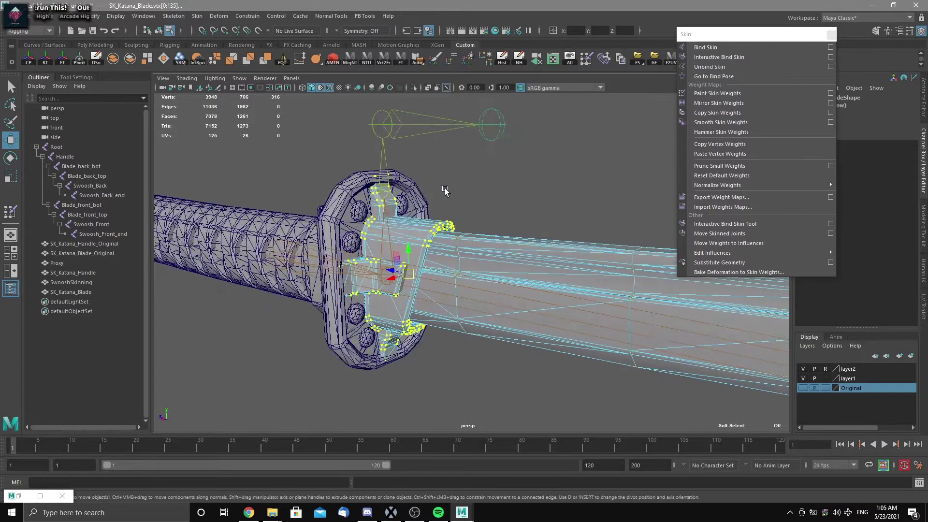
pyautogui.click(586, 59)
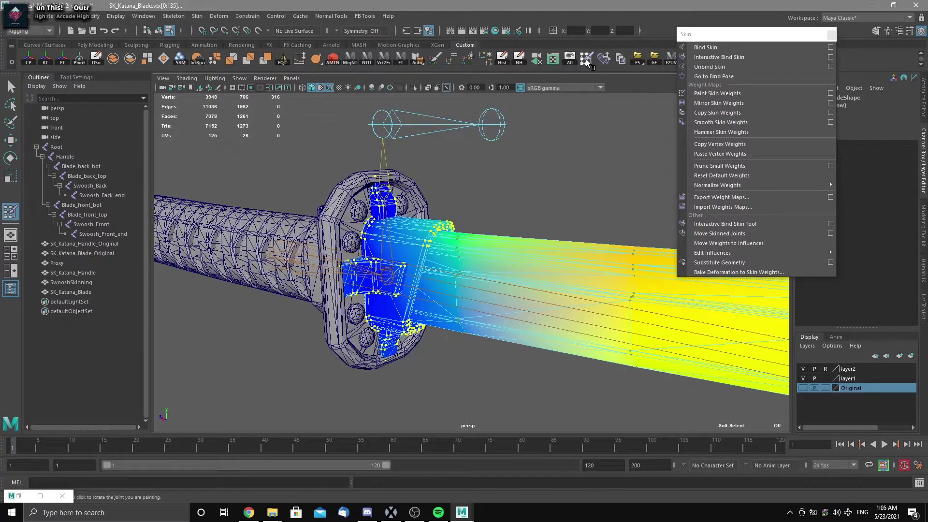
pyautogui.click(68, 157)
pyautogui.click(81, 167)
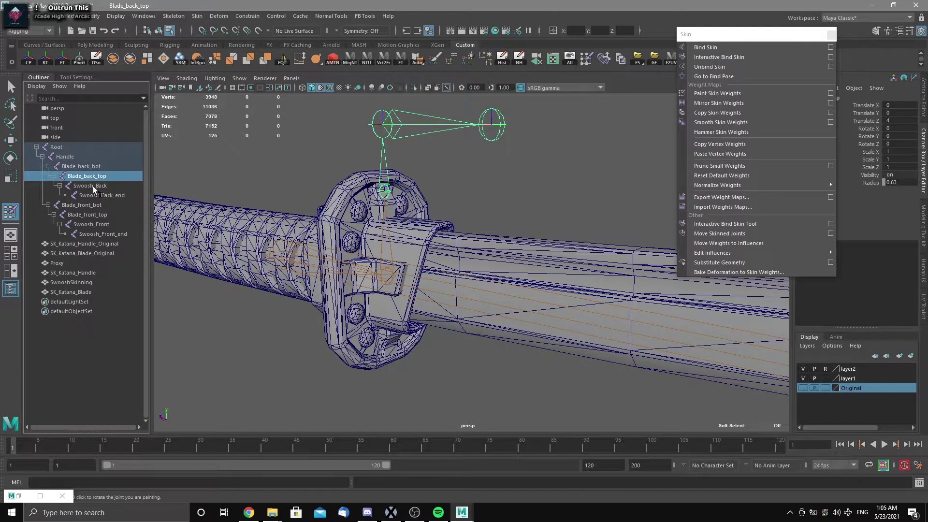
pyautogui.click(89, 167)
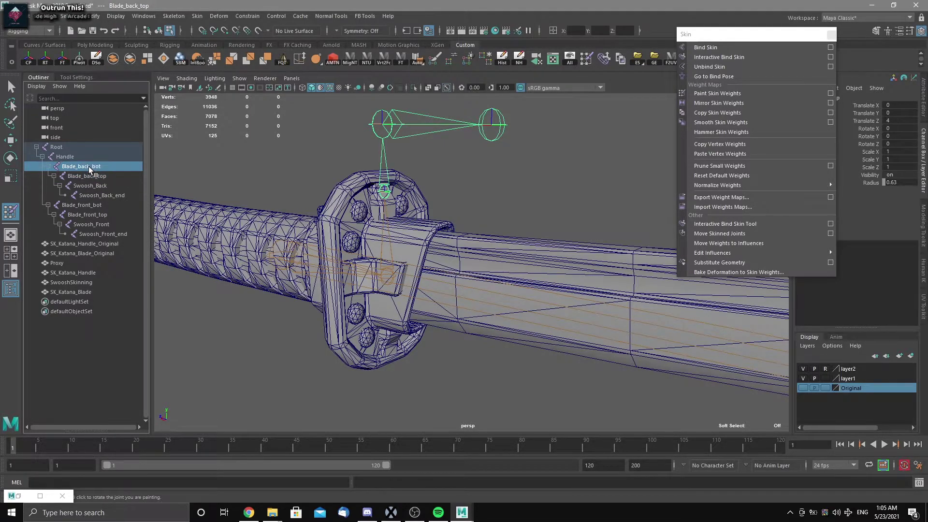
pyautogui.click(69, 159)
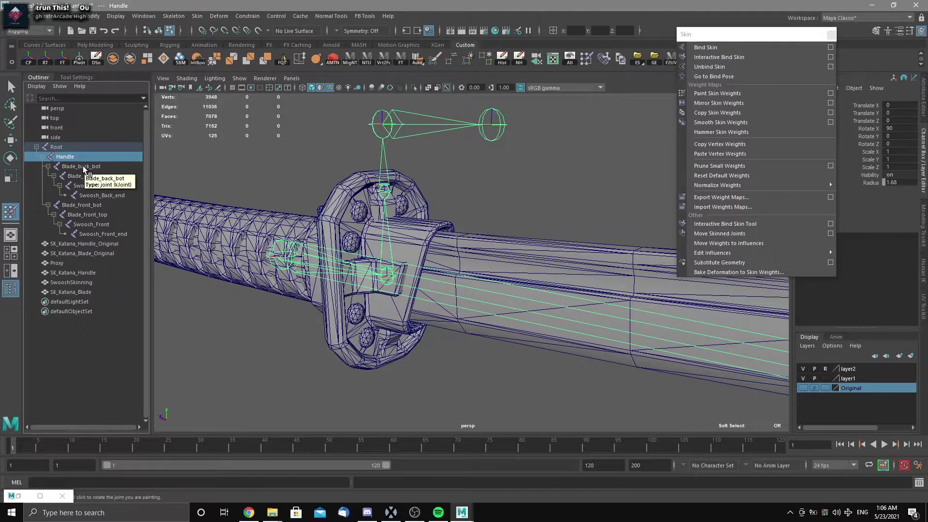
pyautogui.press('w')
# - Hide layer1, show the Original layer, and isolate SK_Katana_Blade_Original
pyautogui.click(536, 246)
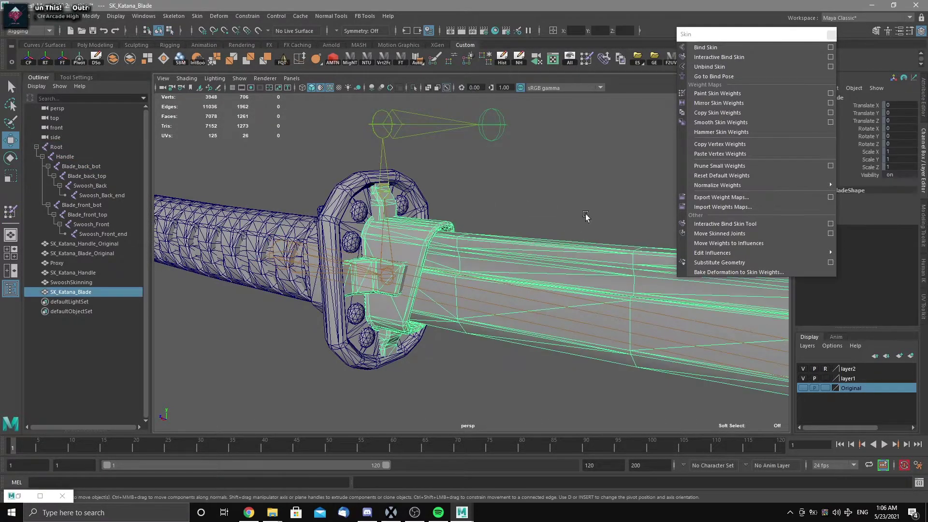
pyautogui.click(802, 379)
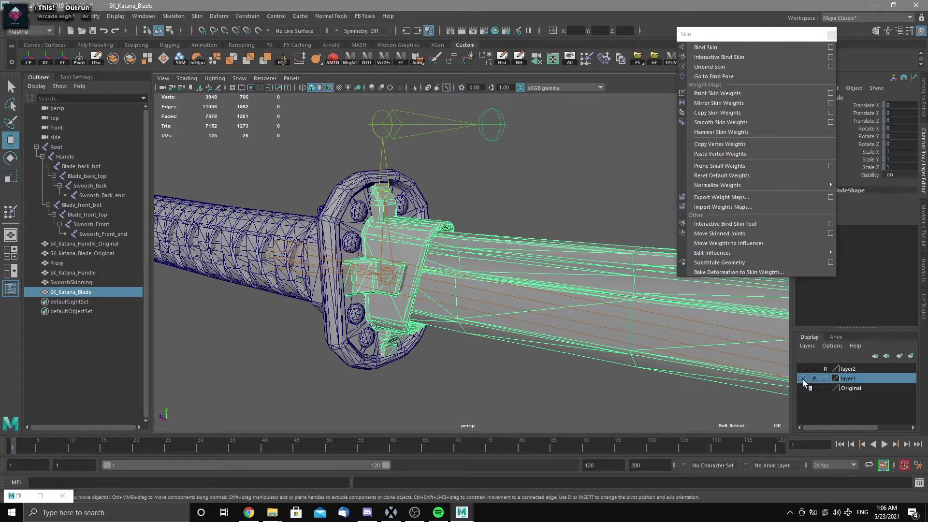
pyautogui.click(802, 379)
pyautogui.click(477, 267)
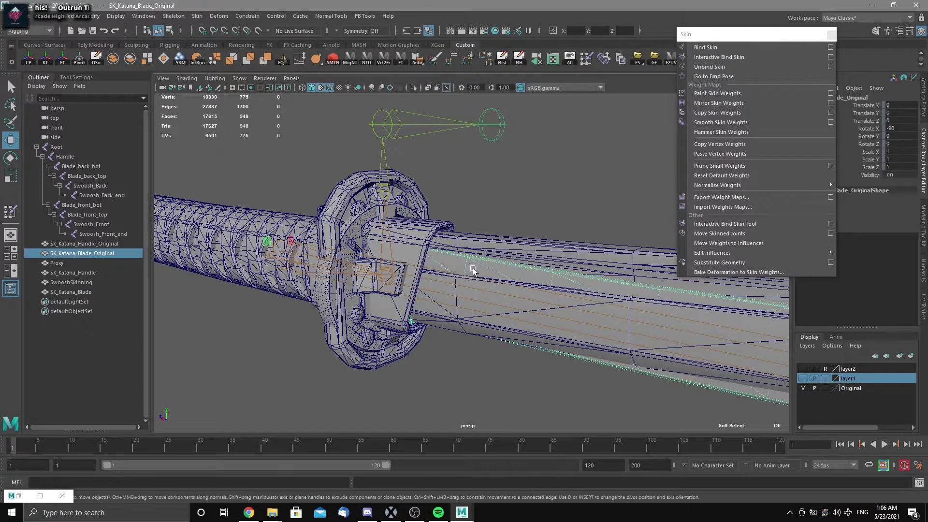
pyautogui.click(350, 233)
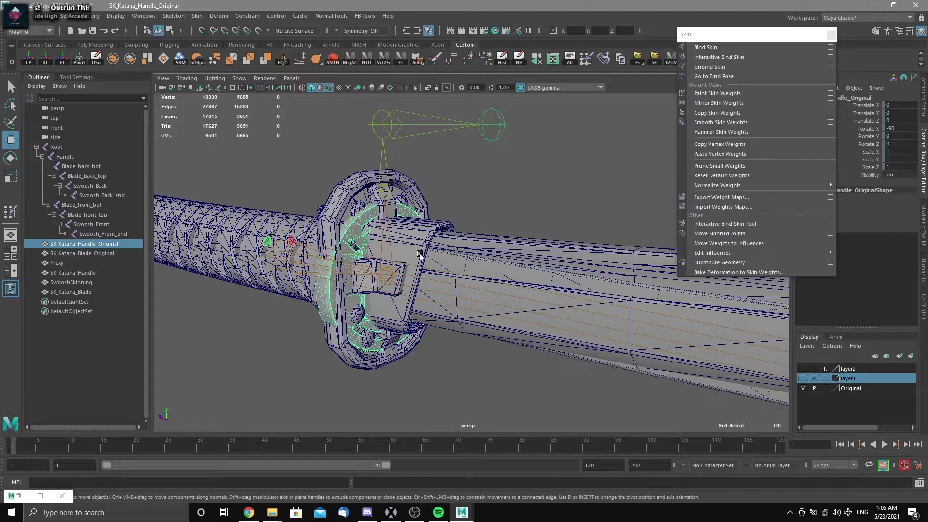
pyautogui.click(447, 263)
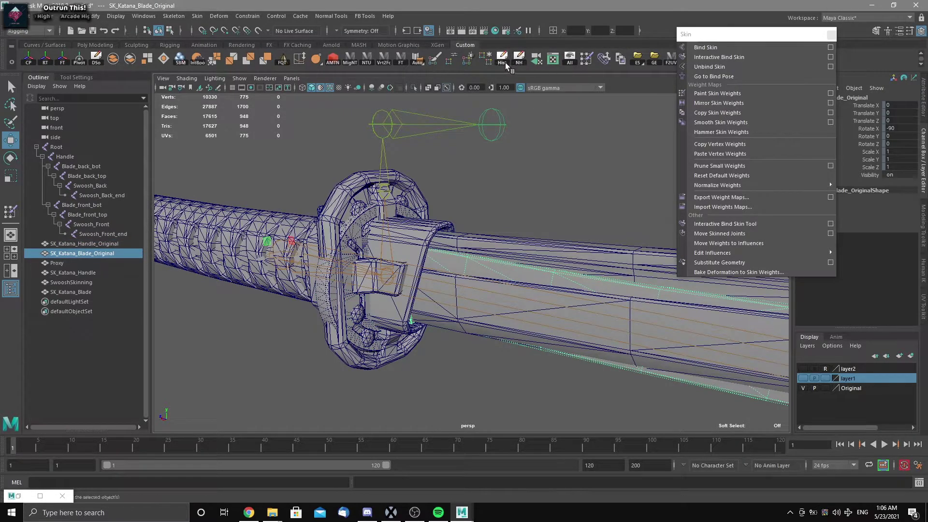
pyautogui.click(414, 88)
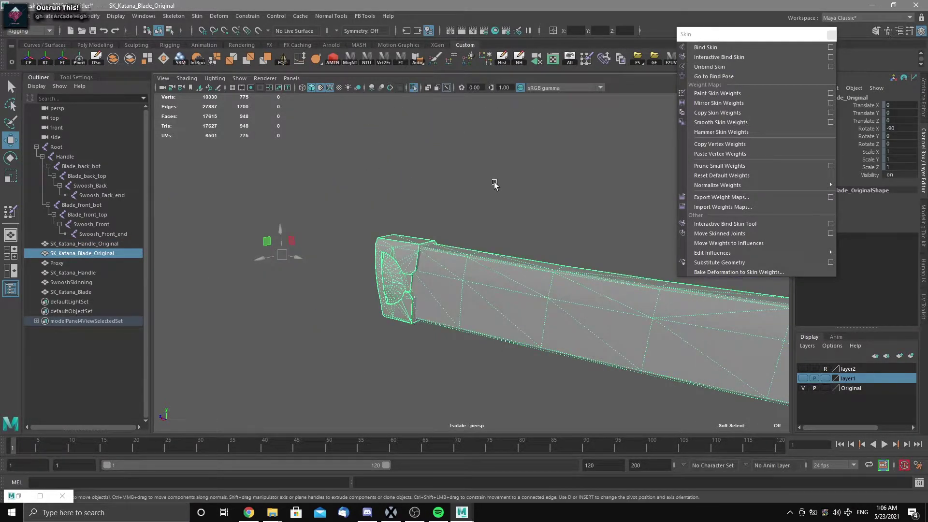
pyautogui.click(483, 195)
pyautogui.click(479, 269)
pyautogui.scroll(-1, 551, 191)
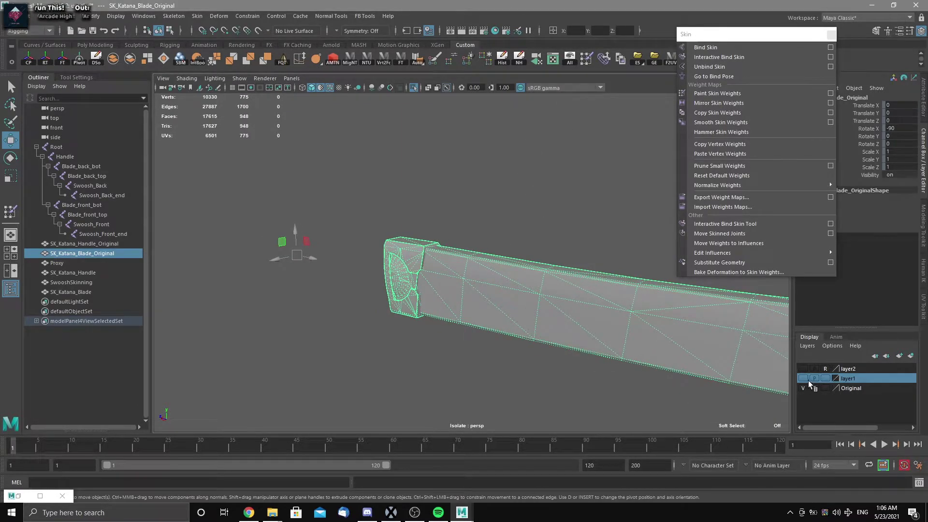
# - Show layer1, hide Original, turn off Isolate Select, and reselect SK_Katana_Blade
pyautogui.moveTo(804, 387); pyautogui.dragTo(806, 380)
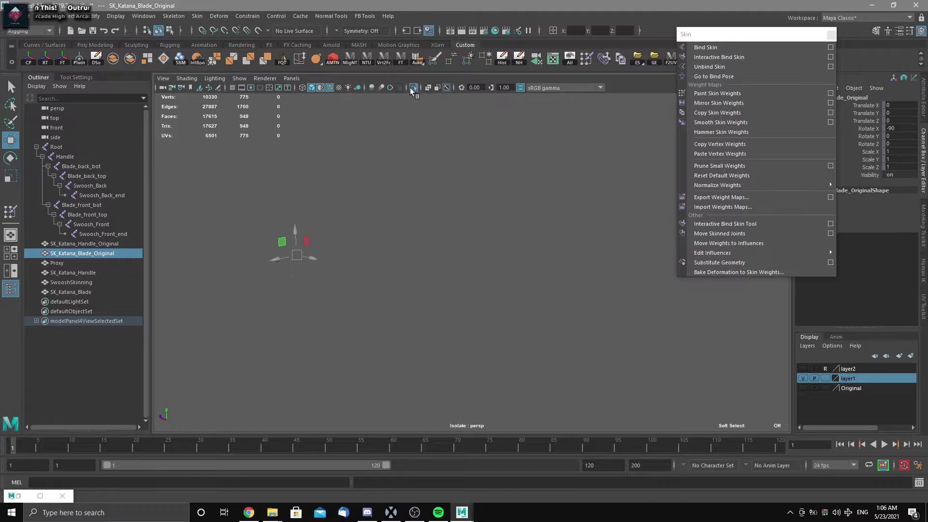
pyautogui.click(413, 88)
pyautogui.click(503, 179)
pyautogui.click(482, 220)
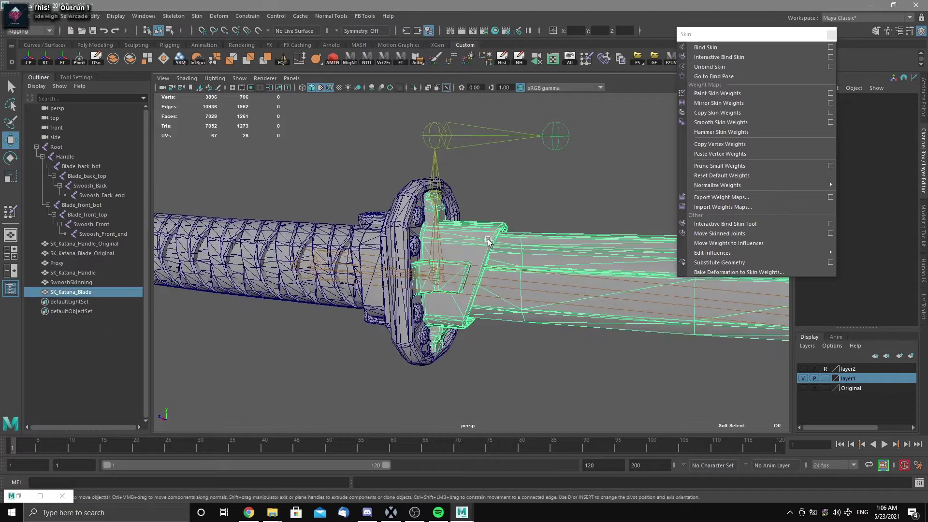
pyautogui.keyDown('alt'); pyautogui.moveTo(483, 223); pyautogui.dragTo(504, 188); pyautogui.keyUp('alt')
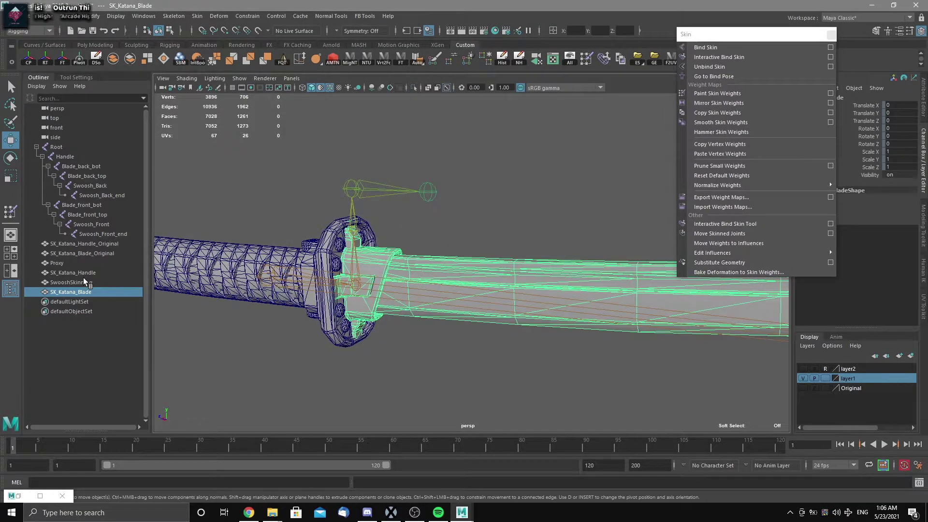
# - Copy skin weights from SK_Katana_Blade to Proxy, test-bend Blade_front_top, then undo
pyautogui.click(63, 264)
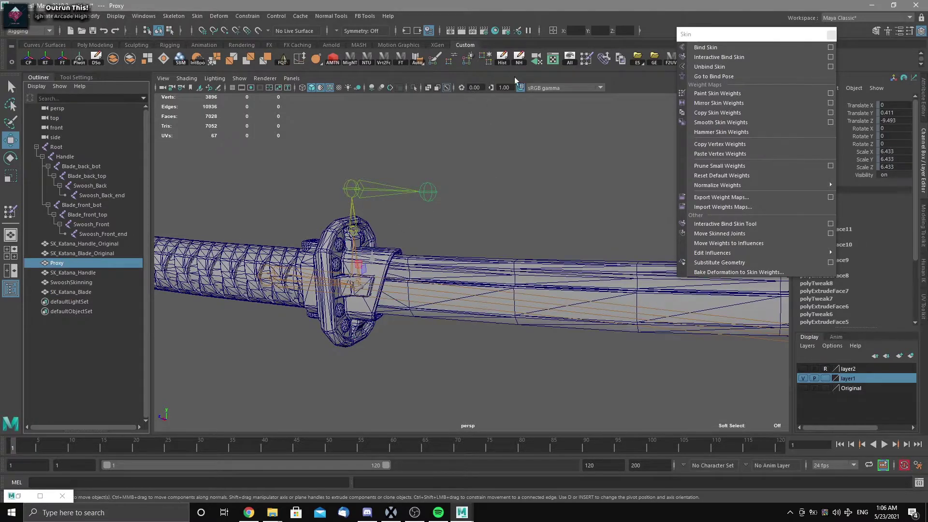
pyautogui.moveTo(468, 119)
pyautogui.keyDown('alt'); pyautogui.mouseDown()
pyautogui.moveTo(476, 160)
pyautogui.moveTo(454, 86)
pyautogui.mouseUp(); pyautogui.keyUp('alt')
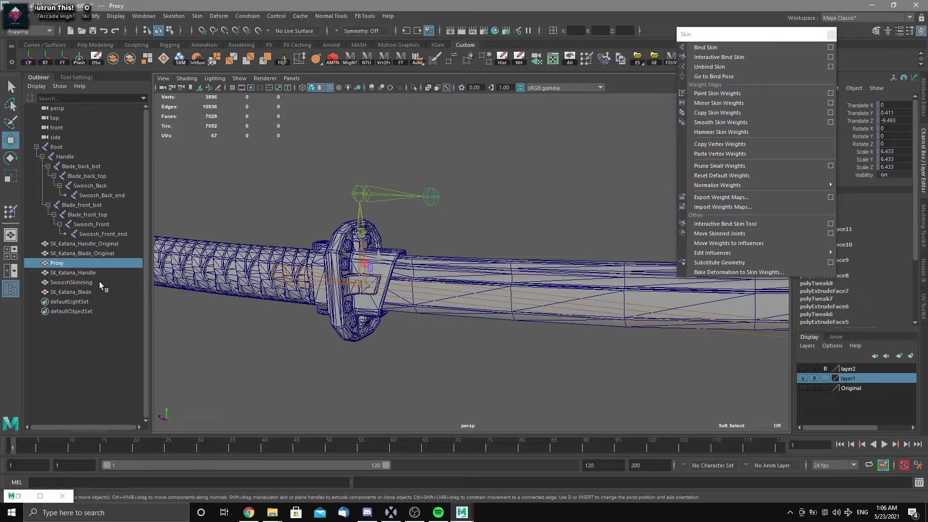
pyautogui.click(85, 291)
pyautogui.keyDown('ctrl'); pyautogui.click(63, 264); pyautogui.keyUp('ctrl')
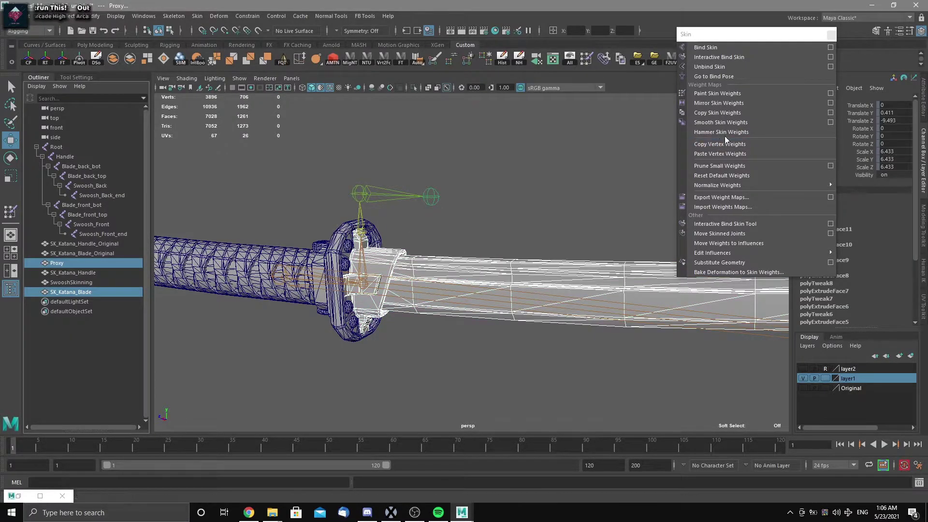
pyautogui.click(727, 113)
pyautogui.click(514, 203)
pyautogui.moveTo(514, 203)
pyautogui.keyDown('alt'); pyautogui.mouseDown()
pyautogui.moveTo(529, 168)
pyautogui.moveTo(425, 182)
pyautogui.moveTo(435, 242)
pyautogui.mouseUp(); pyautogui.keyUp('alt')
pyautogui.click(441, 296)
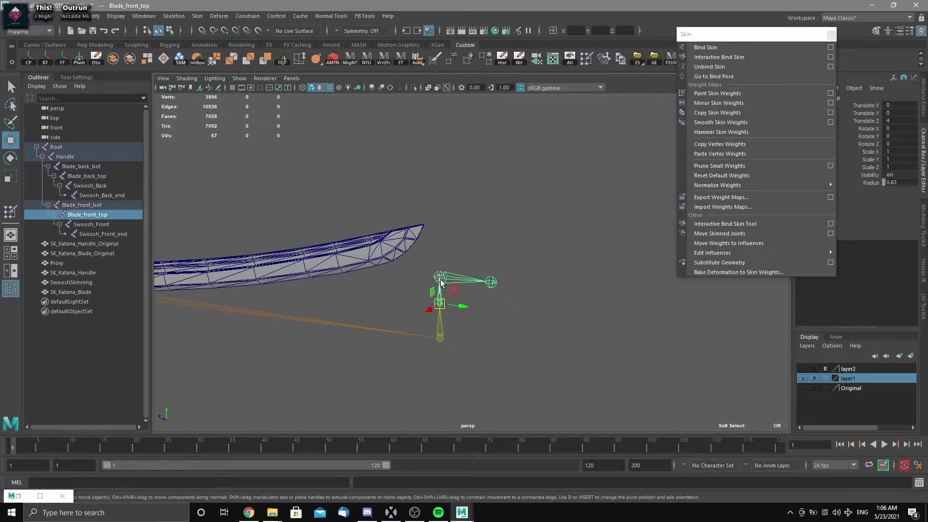
pyautogui.moveTo(440, 296)
pyautogui.keyDown('alt'); pyautogui.mouseDown()
pyautogui.moveTo(381, 201)
pyautogui.moveTo(426, 194)
pyautogui.mouseUp(); pyautogui.keyUp('alt')
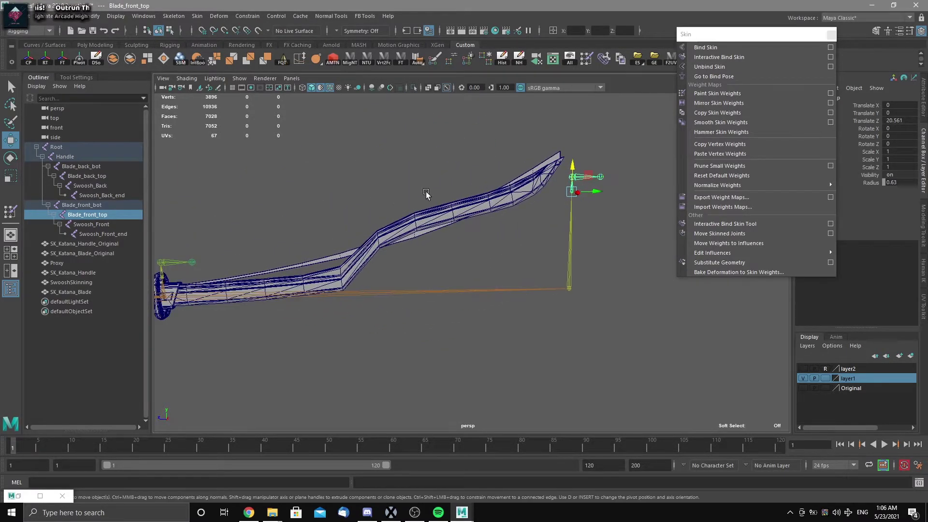
pyautogui.moveTo(572, 168); pyautogui.dragTo(554, 135)
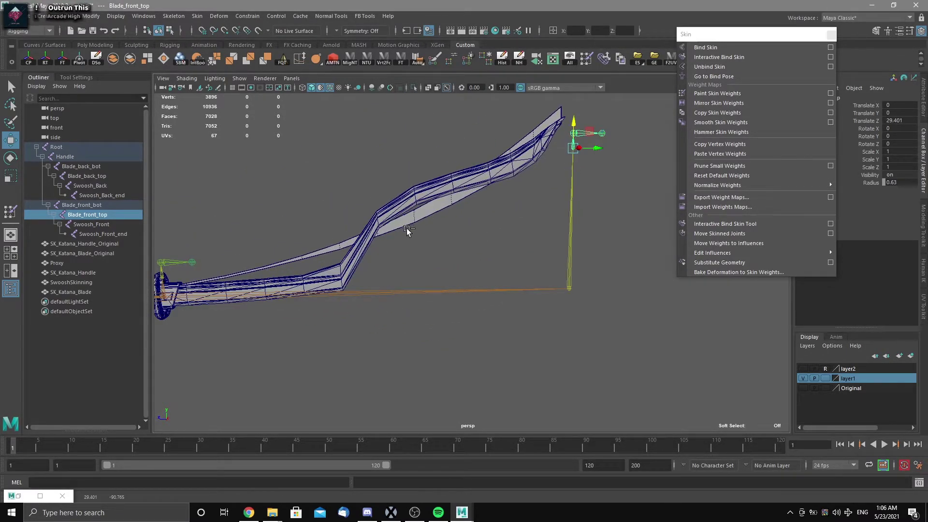
pyautogui.hotkey('ctrl', 'z')
pyautogui.hotkey('ctrl', 'z')
pyautogui.hotkey('ctrl', 'z')
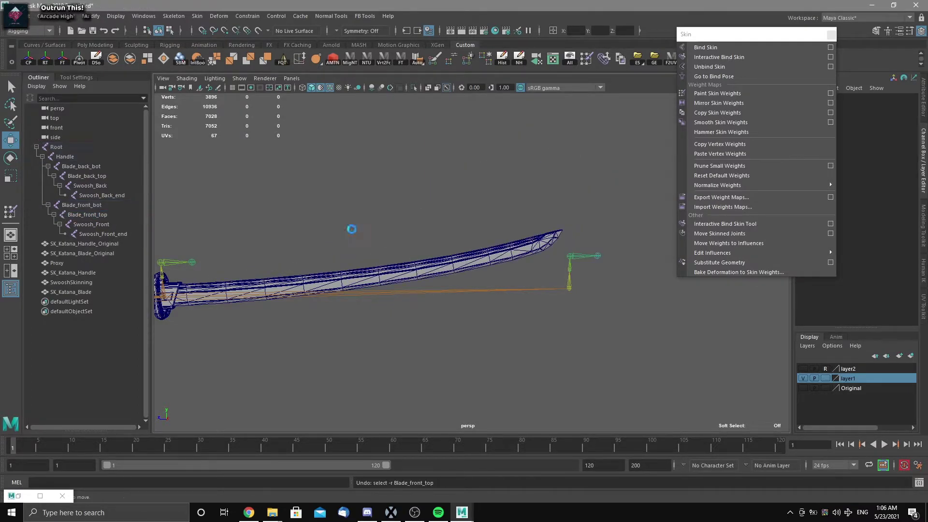
pyautogui.hotkey('ctrl', 'z')
pyautogui.hotkey('ctrl', 'z')
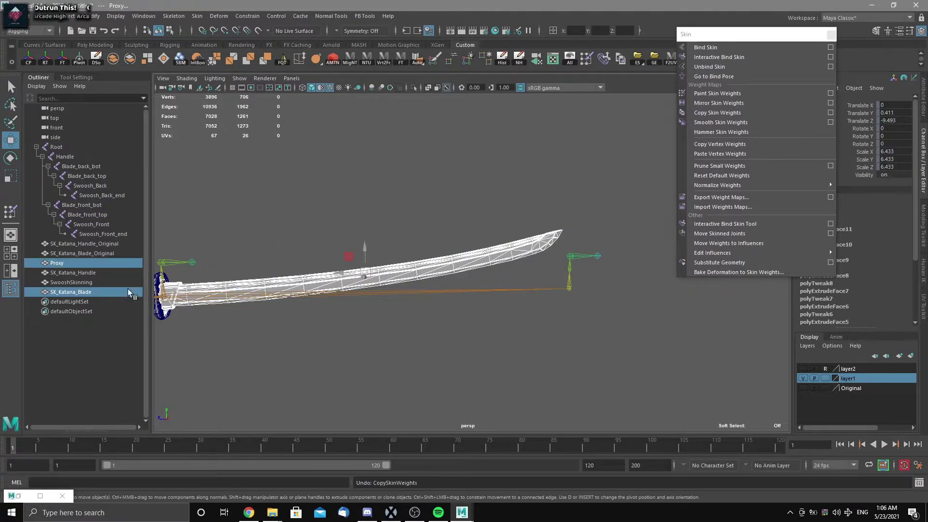
# - Hammer SK_Katana_Blade's skin weights, test-bend the tip joint, then undo to straighten it
pyautogui.keyDown('ctrl'); pyautogui.click(81, 293); pyautogui.keyUp('ctrl')
pyautogui.keyDown('ctrl'); pyautogui.click(80, 292); pyautogui.keyUp('ctrl')
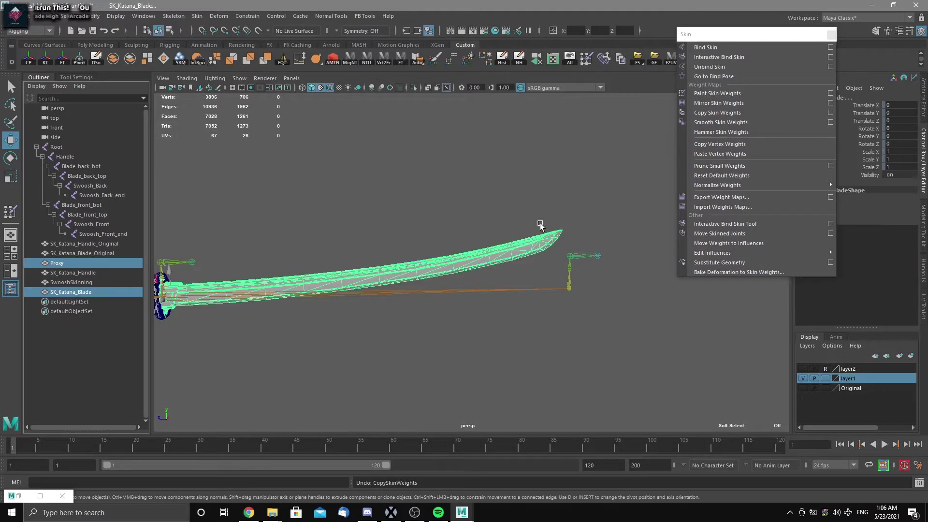
pyautogui.click(725, 132)
pyautogui.click(570, 263)
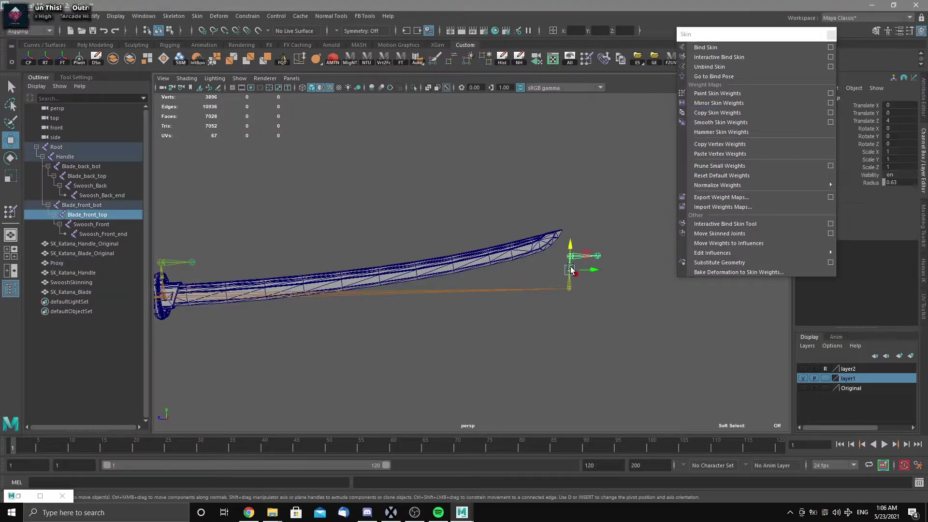
pyautogui.moveTo(571, 244); pyautogui.dragTo(610, 205)
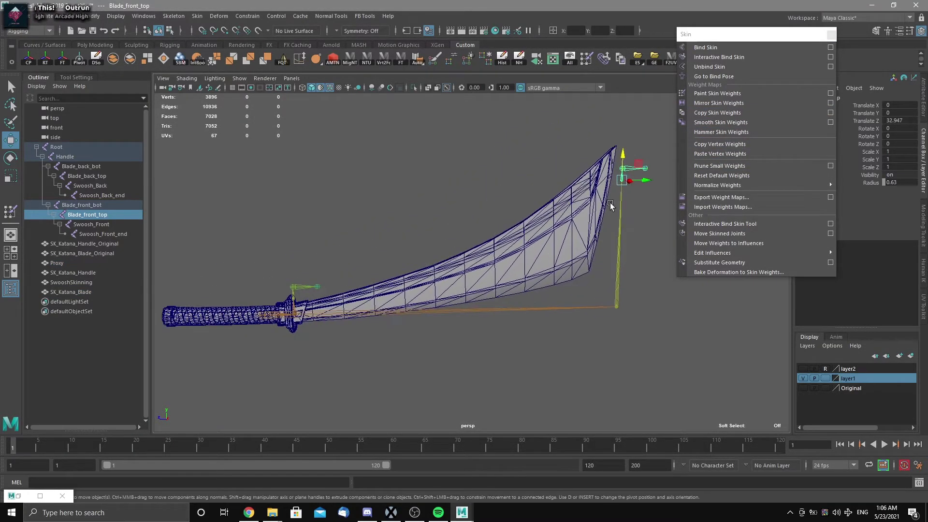
pyautogui.moveTo(643, 165)
pyautogui.mouseDown()
pyautogui.moveTo(674, 253)
pyautogui.moveTo(606, 163)
pyautogui.moveTo(620, 209)
pyautogui.moveTo(625, 189)
pyautogui.mouseUp()
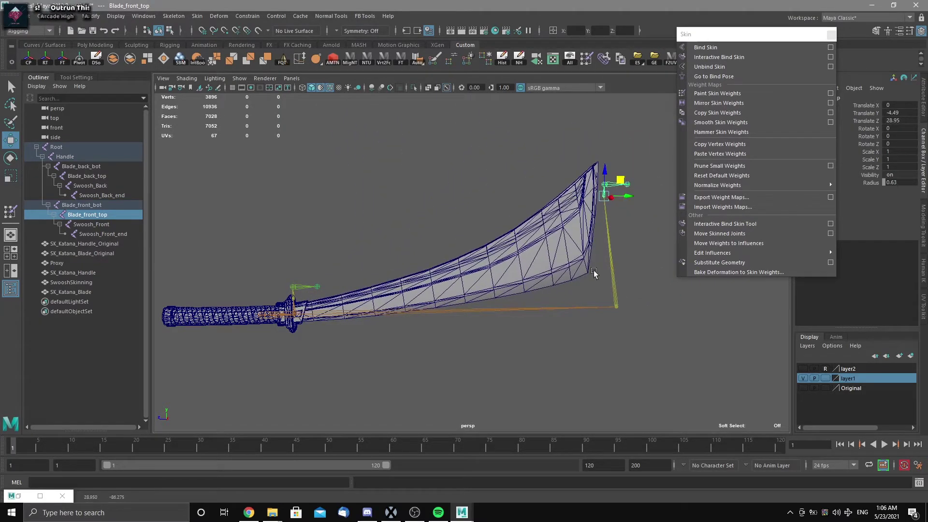
pyautogui.hotkey('ctrl', 'z')
pyautogui.hotkey('ctrl', 'z')
pyautogui.hotkey('ctrl', 'z')
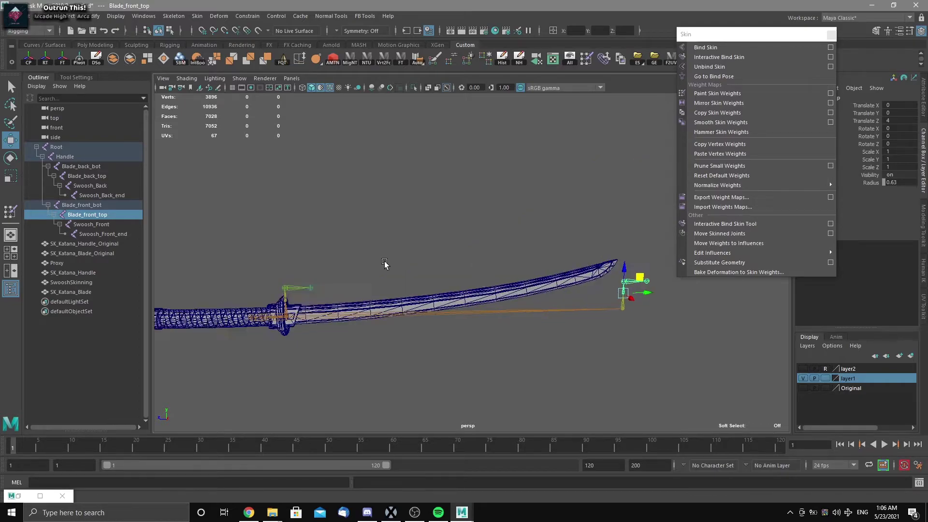
pyautogui.scroll(5, 395, 236)
pyautogui.keyDown('alt'); pyautogui.moveTo(395, 235); pyautogui.dragTo(193, 251, button='middle'); pyautogui.keyUp('alt')
# - Switch to shaded display, select Proxy, and orbit close on the blade surface
pyautogui.press('5')
pyautogui.scroll(4, 193, 270)
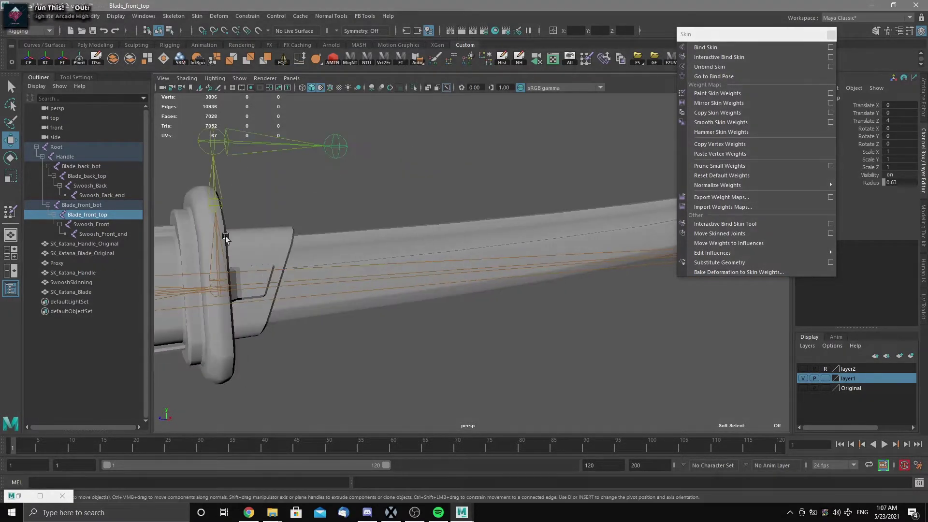
pyautogui.click(161, 290)
pyautogui.moveTo(161, 290)
pyautogui.keyDown('alt'); pyautogui.mouseDown()
pyautogui.moveTo(334, 242)
pyautogui.moveTo(495, 281)
pyautogui.mouseUp(); pyautogui.keyUp('alt')
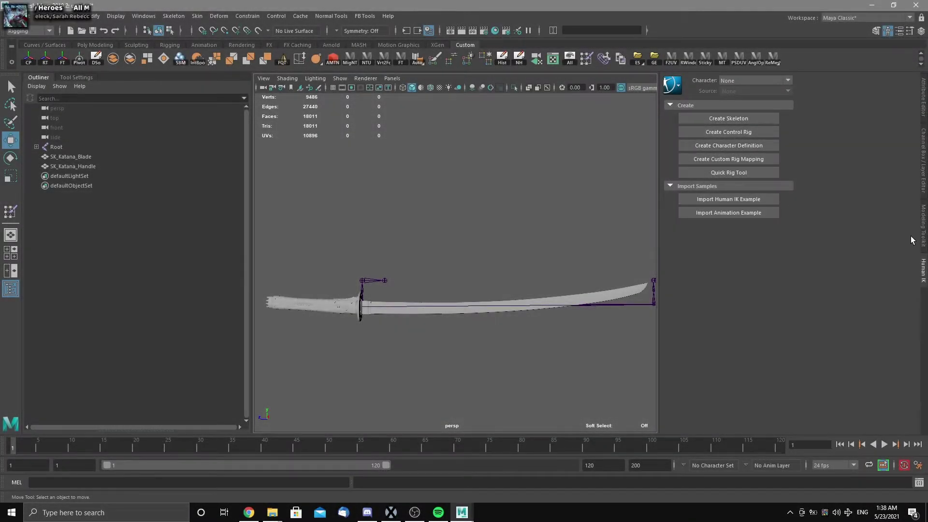
# - Show the Modeling Toolkit and select SK_Katana_Handle with Root in the Outliner
pyautogui.click(924, 220)
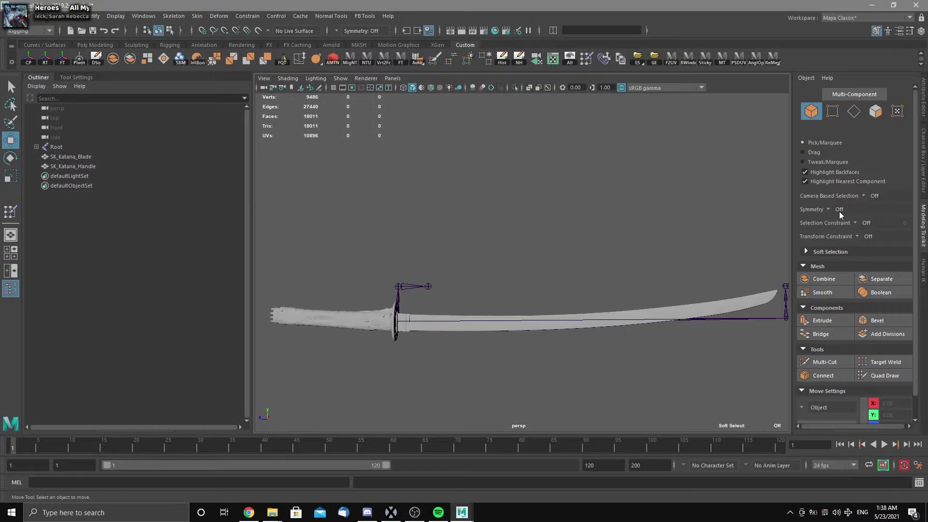
pyautogui.keyDown('alt'); pyautogui.moveTo(398, 233); pyautogui.dragTo(489, 236); pyautogui.keyUp('alt')
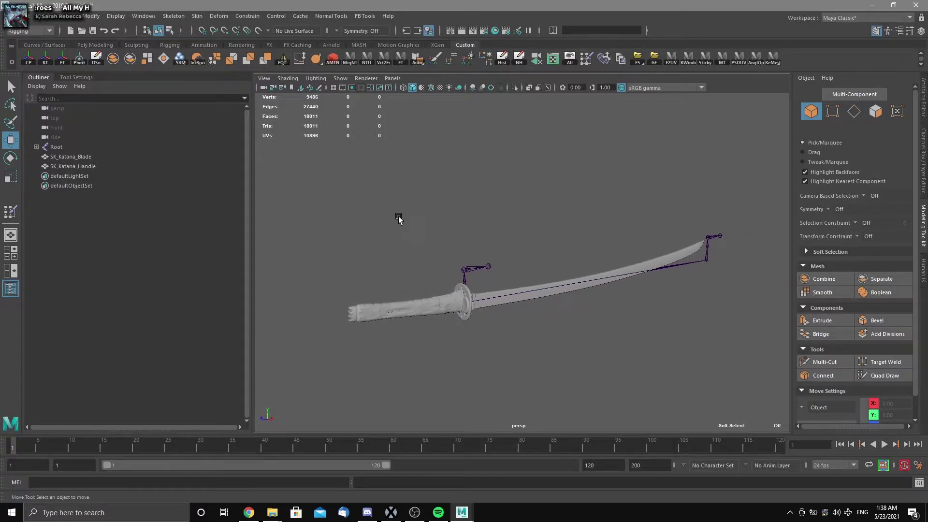
pyautogui.click(79, 158)
pyautogui.click(77, 166)
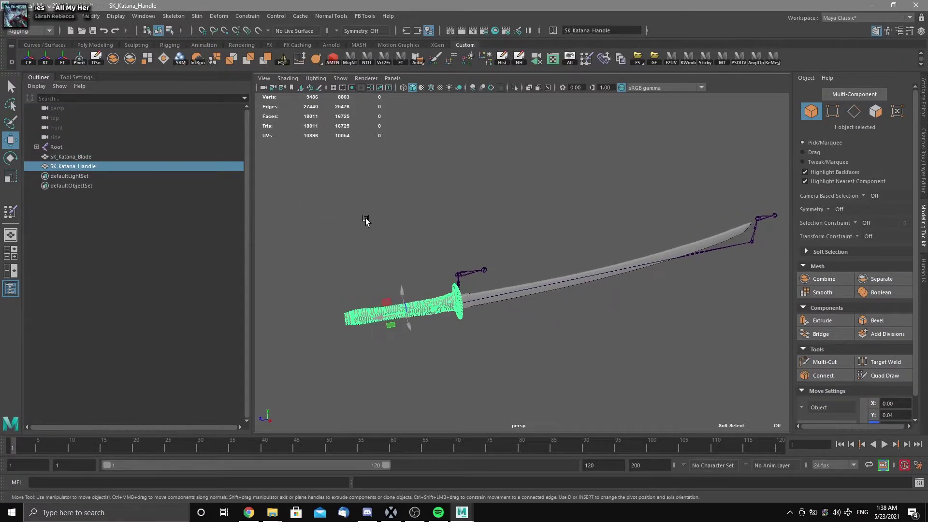
pyautogui.scroll(3, 475, 231)
pyautogui.keyDown('alt'); pyautogui.moveTo(475, 232); pyautogui.dragTo(475, 223); pyautogui.keyUp('alt')
pyautogui.keyDown('ctrl'); pyautogui.click(56, 146); pyautogui.keyUp('ctrl')
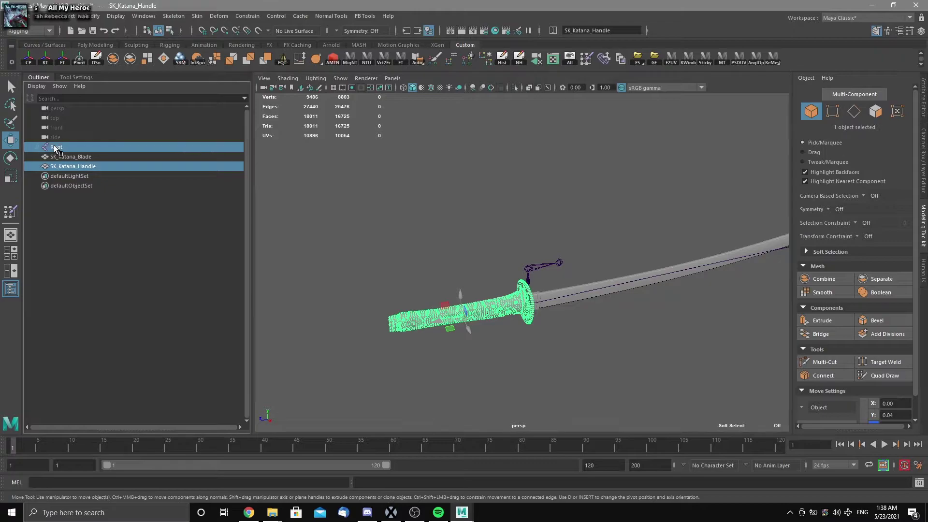
# - Open Game Exporter from the GE shelf button and start choosing its export folder
pyautogui.click(654, 58)
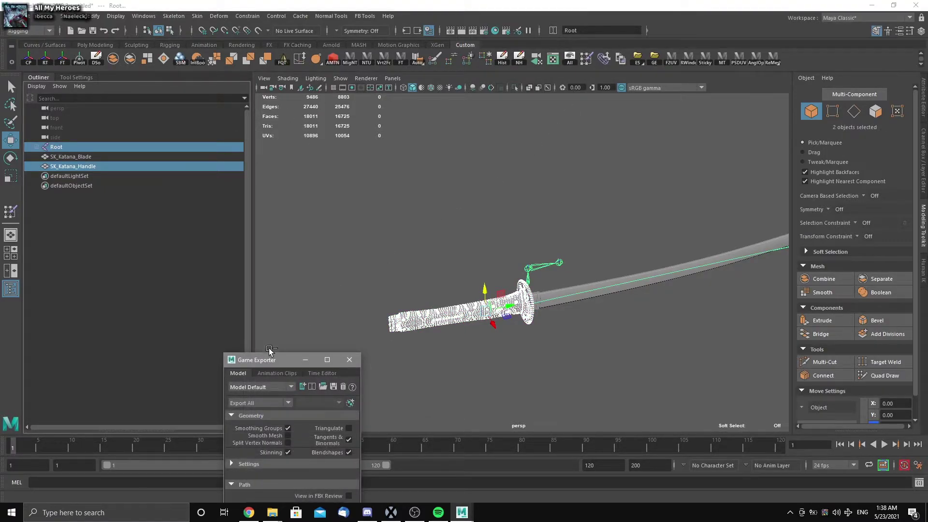
pyautogui.moveTo(270, 349); pyautogui.dragTo(240, 199)
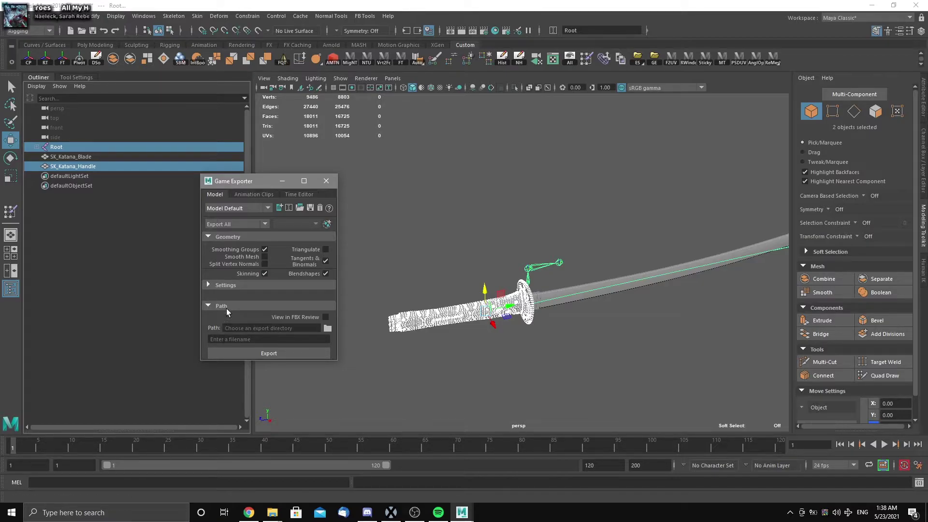
pyautogui.click(329, 328)
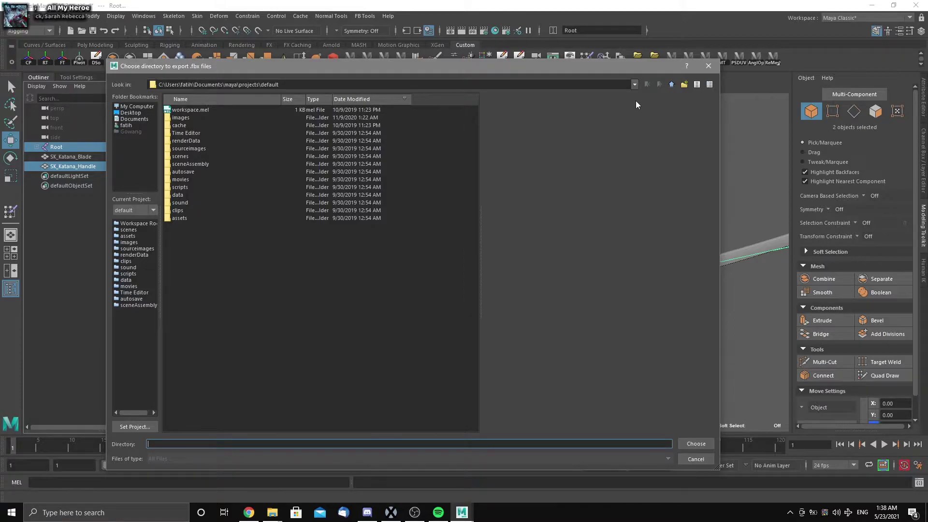
# - Create a new F:\GR\Exported folder and set it as the export path
pyautogui.click(144, 107)
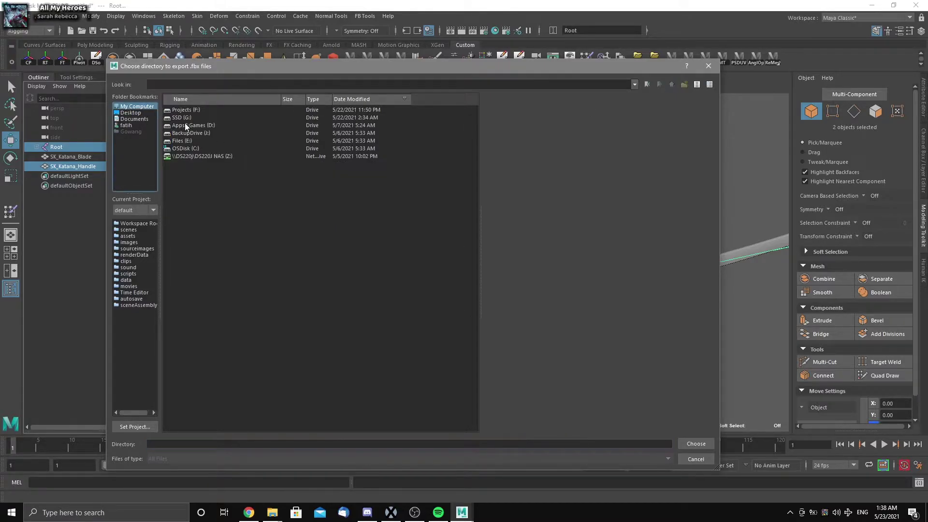
pyautogui.doubleClick(192, 110)
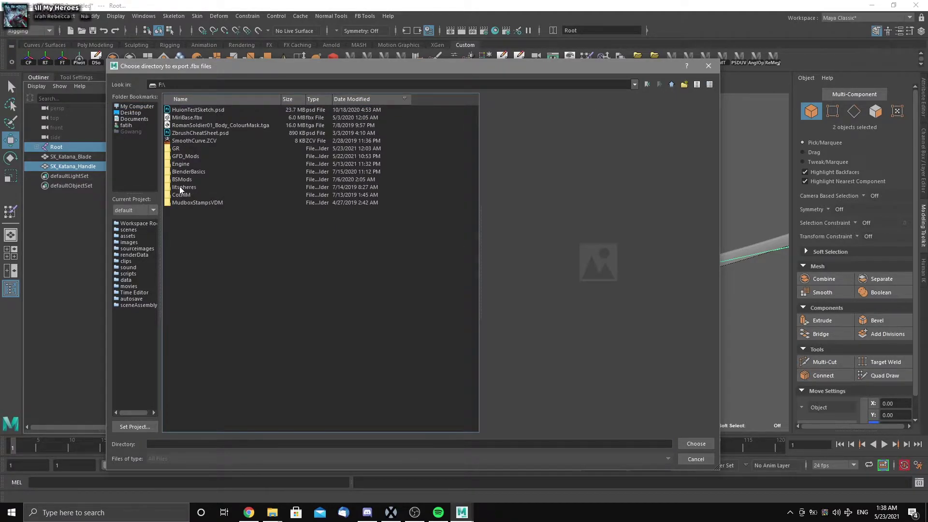
pyautogui.doubleClick(176, 149)
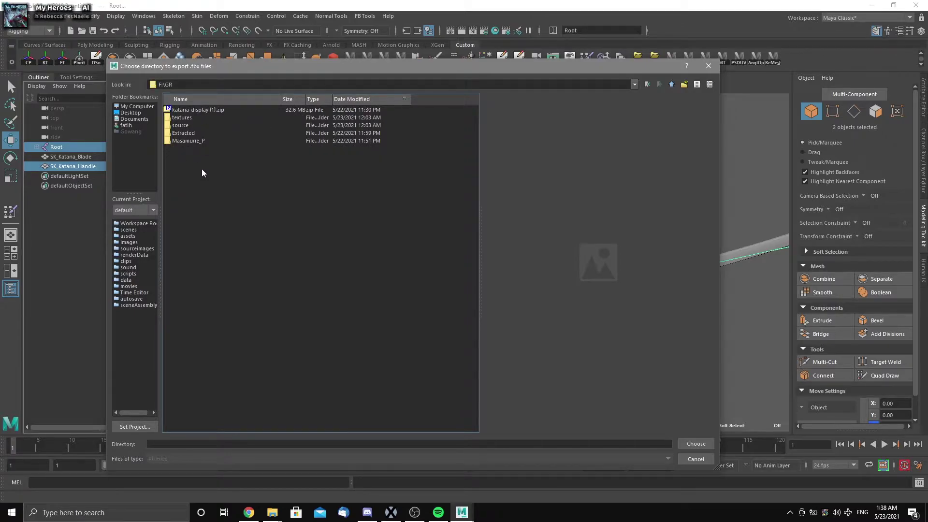
pyautogui.click(684, 85)
pyautogui.write('Export')
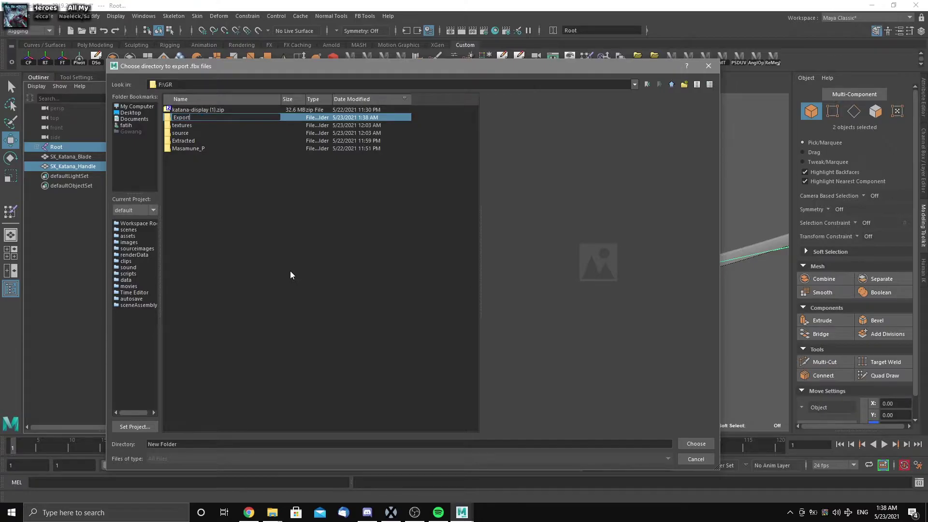
pyautogui.write('ed')
pyautogui.press('Return')
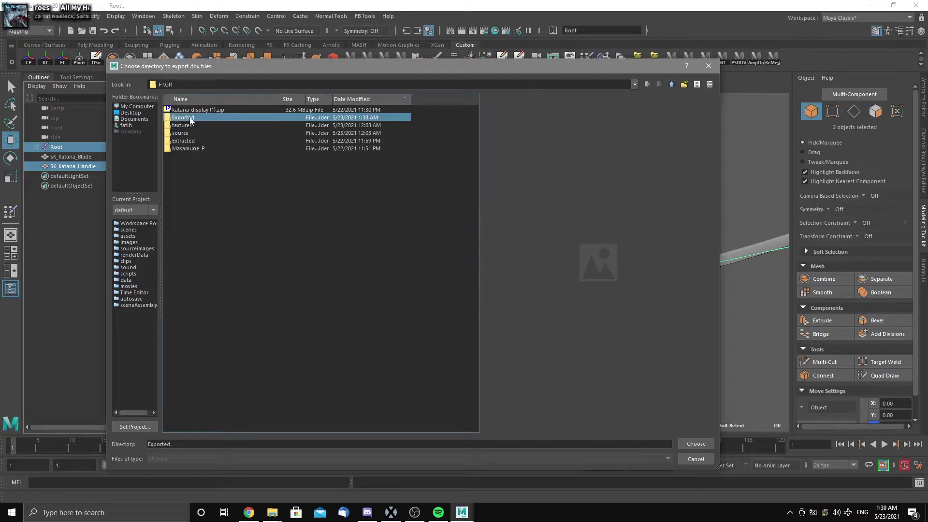
pyautogui.doubleClick(191, 118)
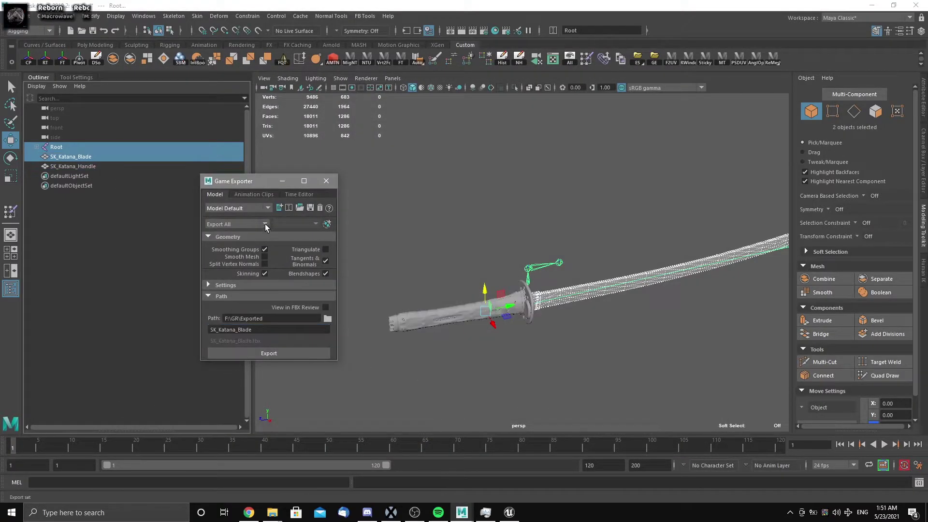
# - Set Export Selection mode and export SK_Katana_Blade.fbx, replacing the existing file
pyautogui.click(265, 224)
pyautogui.click(247, 245)
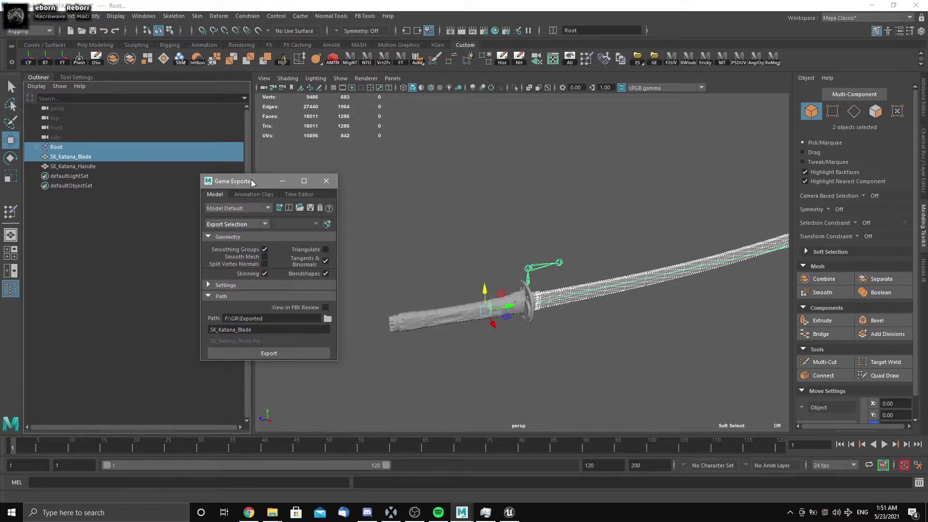
pyautogui.click(271, 353)
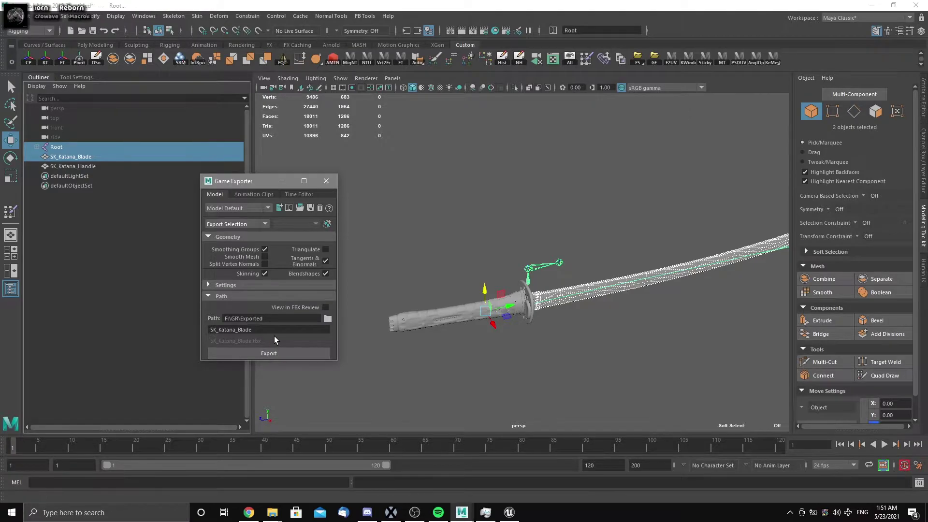
pyautogui.click(270, 356)
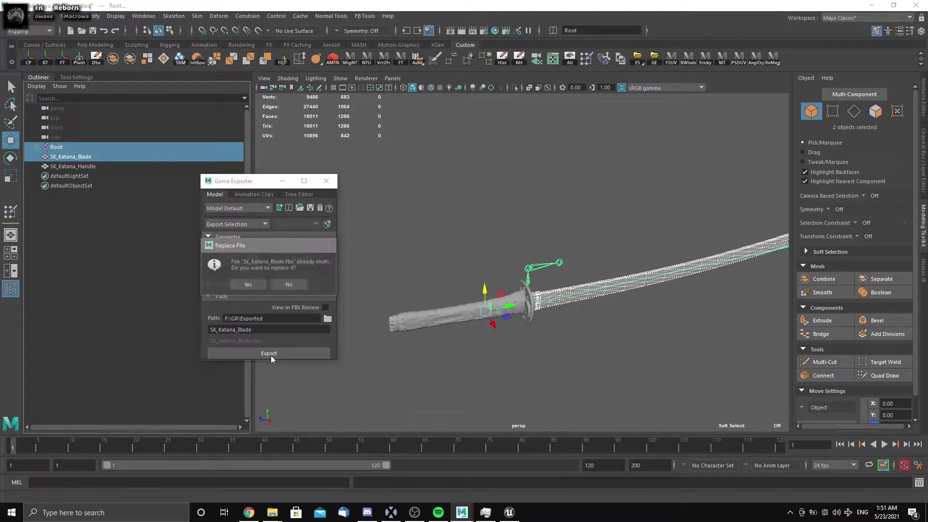
pyautogui.click(256, 287)
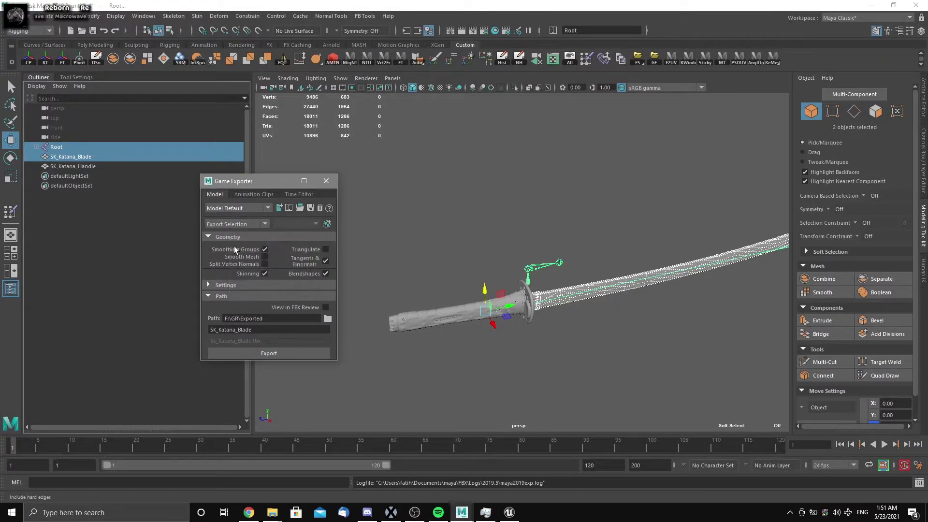
# - Export SK_Katana_Handle with Root as SK_Katana_Handle.fbx, replacing the old file
pyautogui.click(94, 167)
pyautogui.keyDown('ctrl'); pyautogui.click(65, 147); pyautogui.keyUp('ctrl')
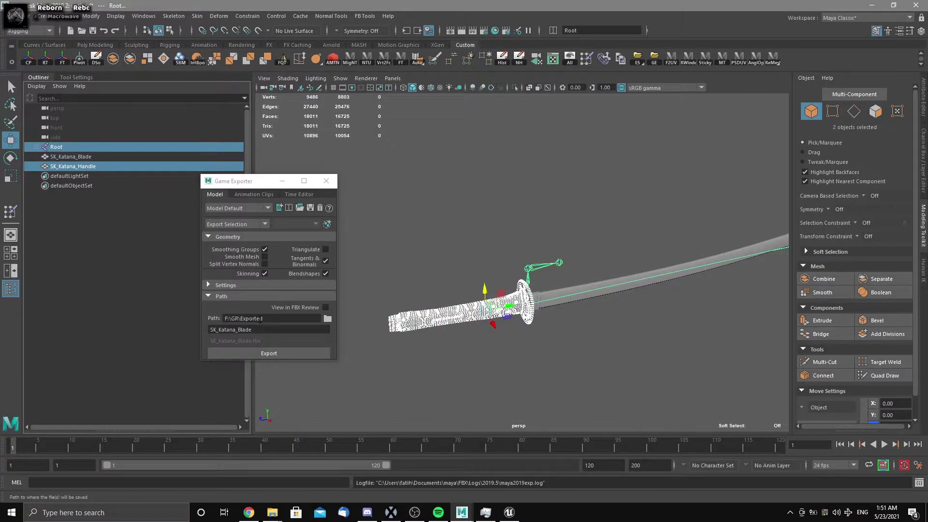
pyautogui.moveTo(239, 330); pyautogui.dragTo(295, 328)
pyautogui.write('Hand')
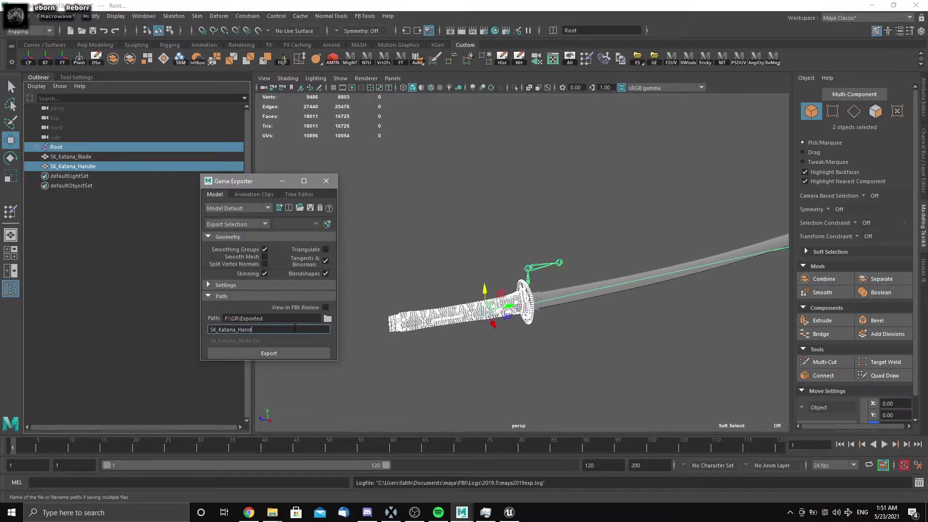
pyautogui.click(286, 353)
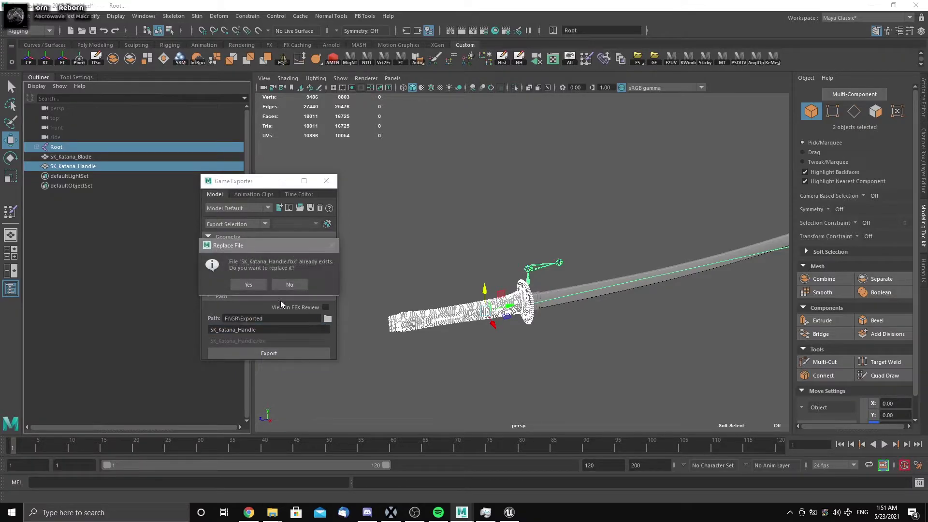
pyautogui.click(261, 285)
pyautogui.click(256, 280)
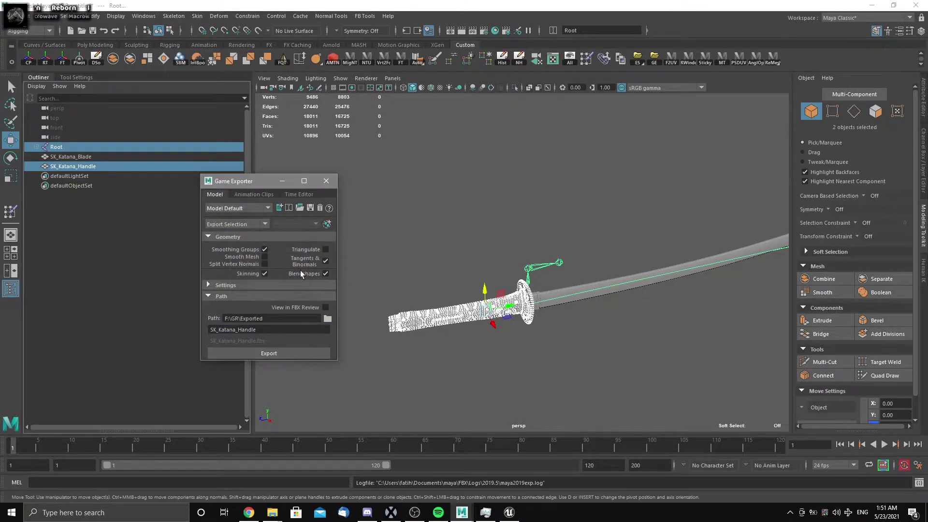
pyautogui.click(326, 181)
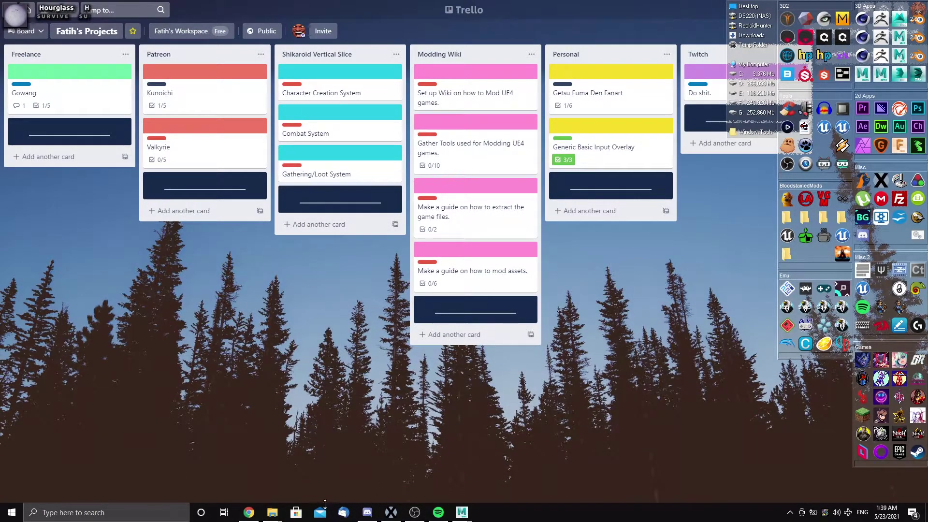
# - Open the F:\GR\Exported folder in File Explorer
pyautogui.moveTo(272, 513)
pyautogui.click(248, 478)
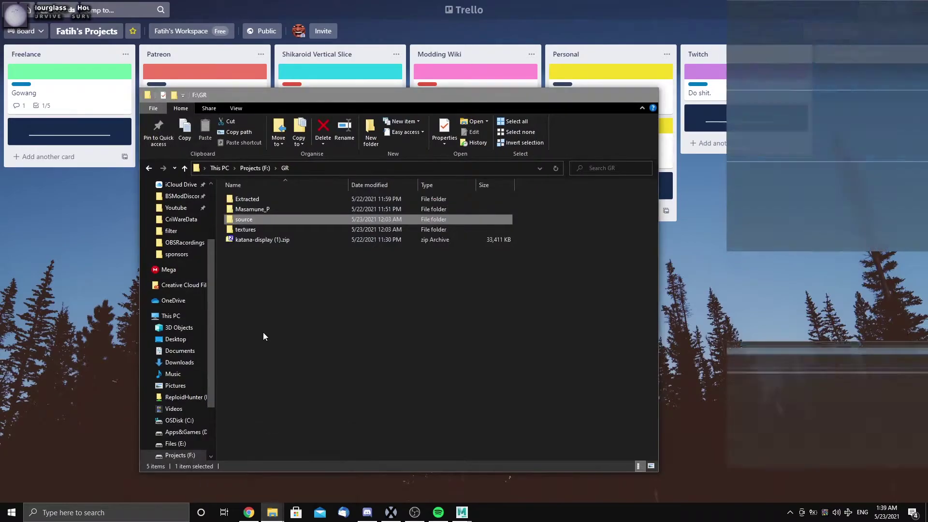
pyautogui.doubleClick(257, 199)
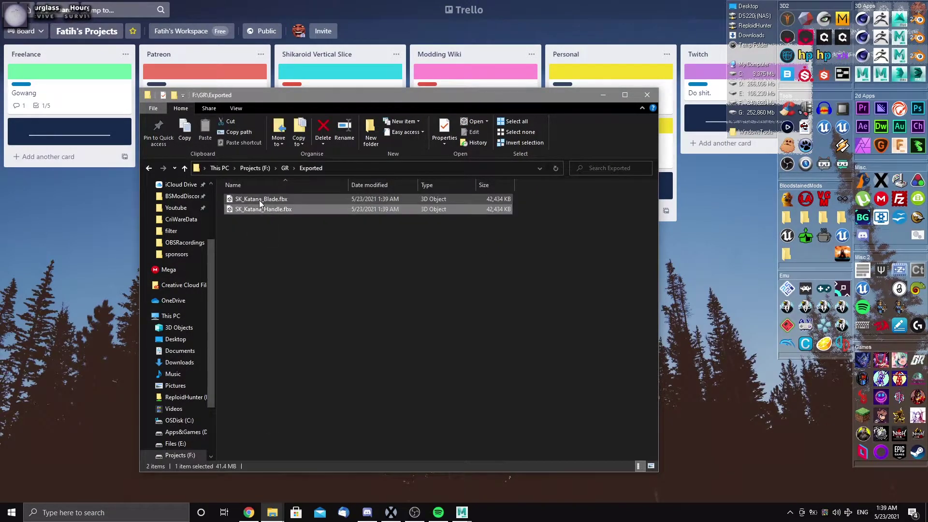
pyautogui.hotkey('alt', 'Left')
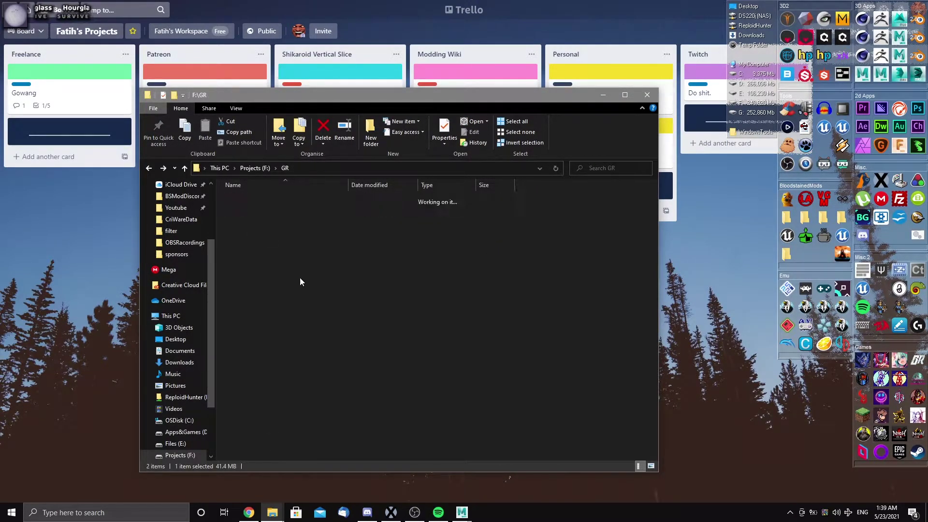
pyautogui.doubleClick(259, 199)
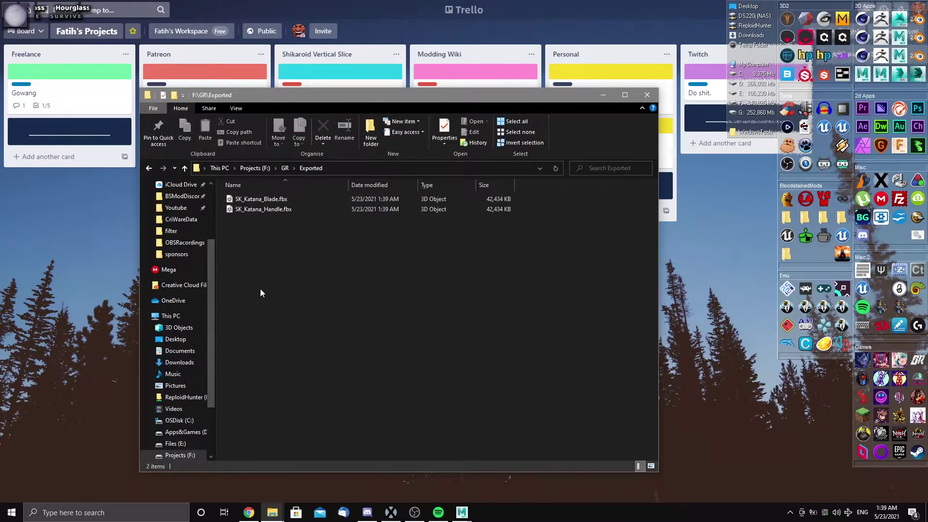
pyautogui.moveTo(272, 512)
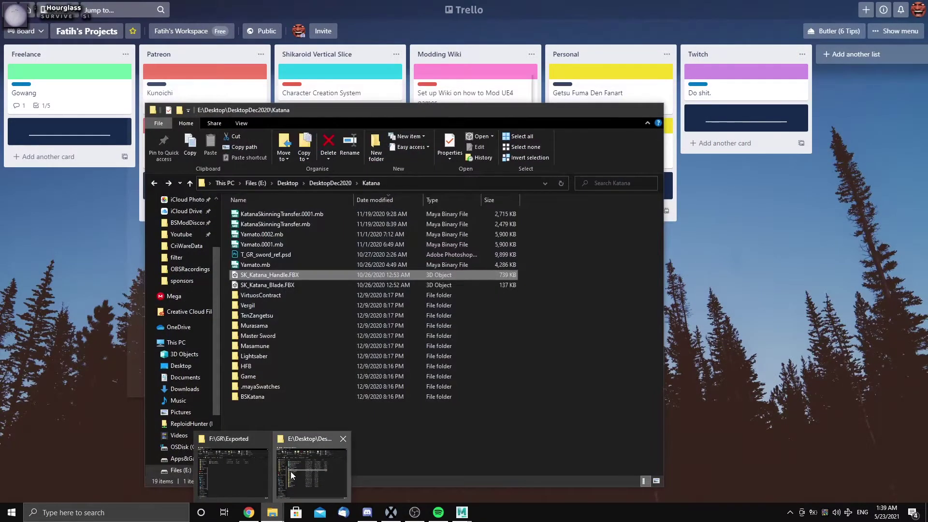
# - Browse Katana\Murasama\FinalMaps, check SK_Katana_Blade.fbm, and open New folder
pyautogui.click(285, 472)
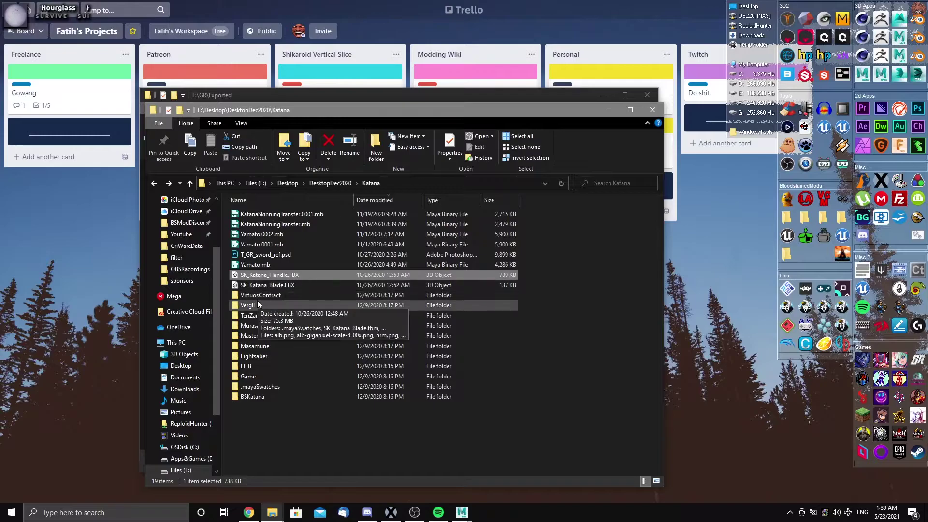
pyautogui.click(262, 346)
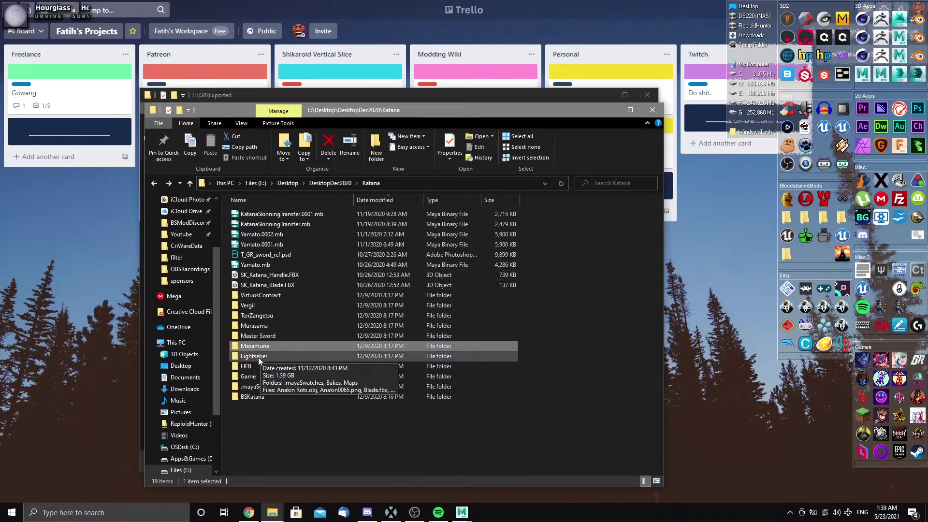
pyautogui.doubleClick(260, 327)
pyautogui.doubleClick(250, 227)
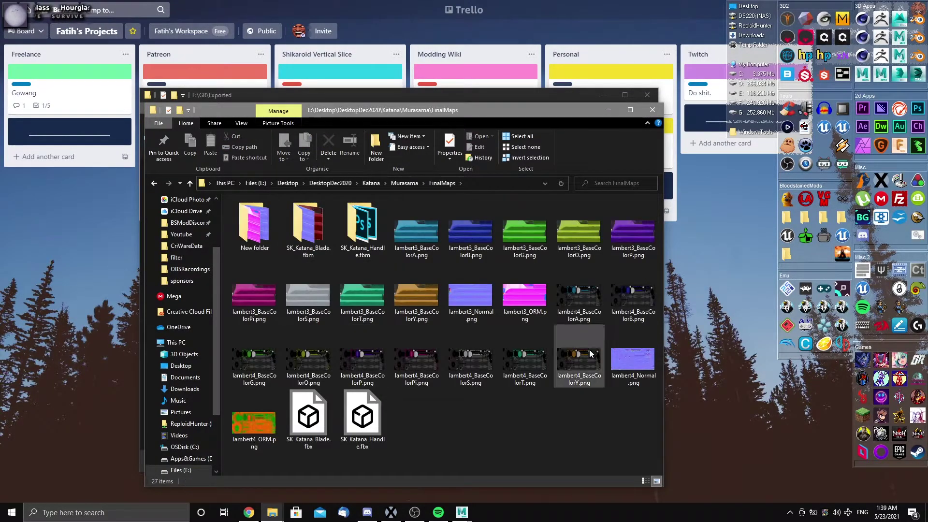
pyautogui.doubleClick(307, 225)
pyautogui.hotkey('alt', 'Left')
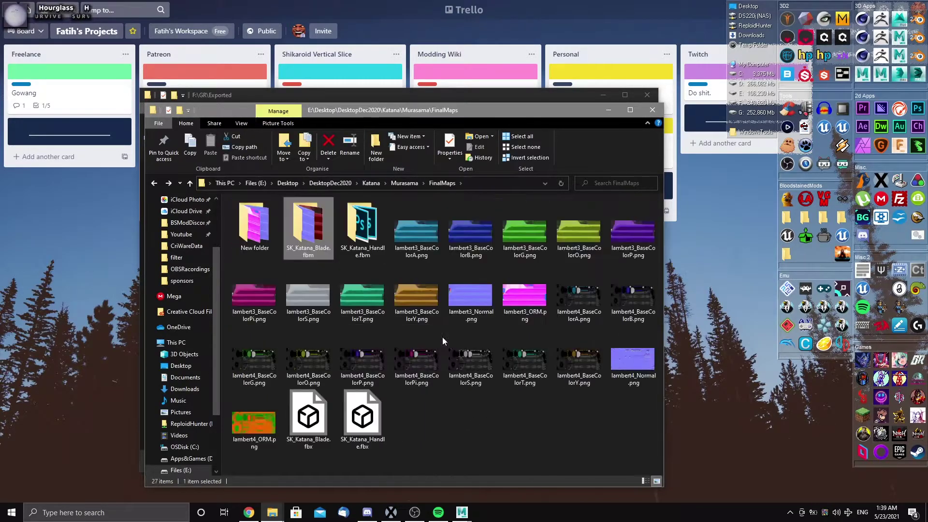
pyautogui.click(418, 254)
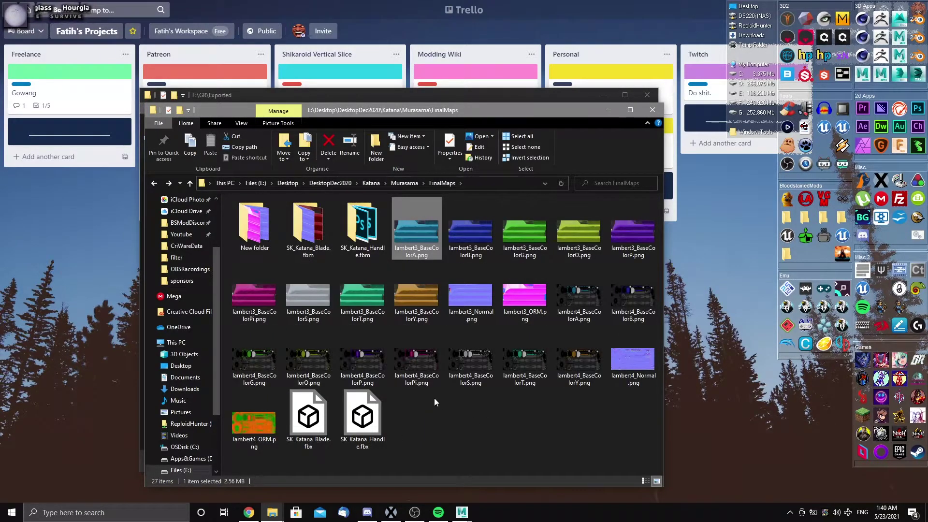
pyautogui.doubleClick(308, 225)
pyautogui.click(362, 230)
pyautogui.hotkey('alt', 'Left')
pyautogui.doubleClick(254, 222)
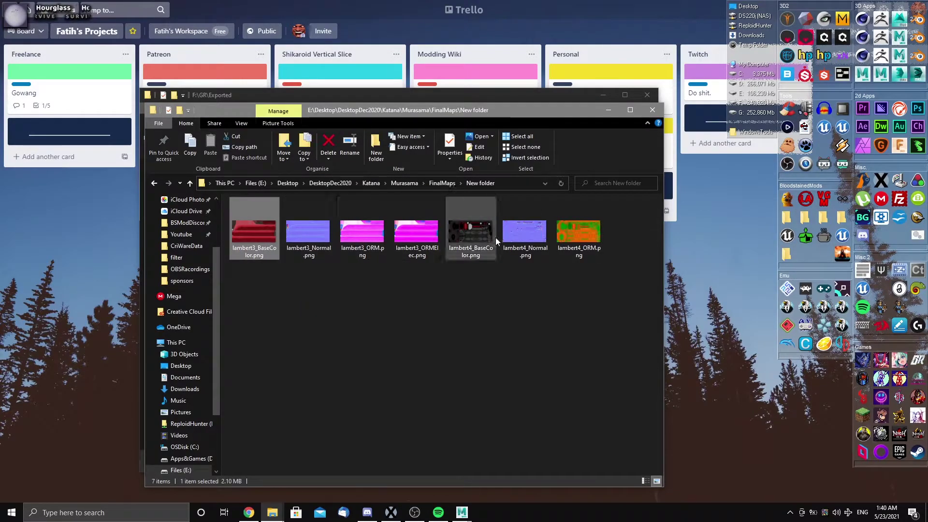
# - Copy the seven lambert texture PNGs and paste them into F:\GR\Exported
pyautogui.moveTo(598, 311)
pyautogui.mouseDown()
pyautogui.moveTo(287, 230)
pyautogui.moveTo(244, 230)
pyautogui.mouseUp()
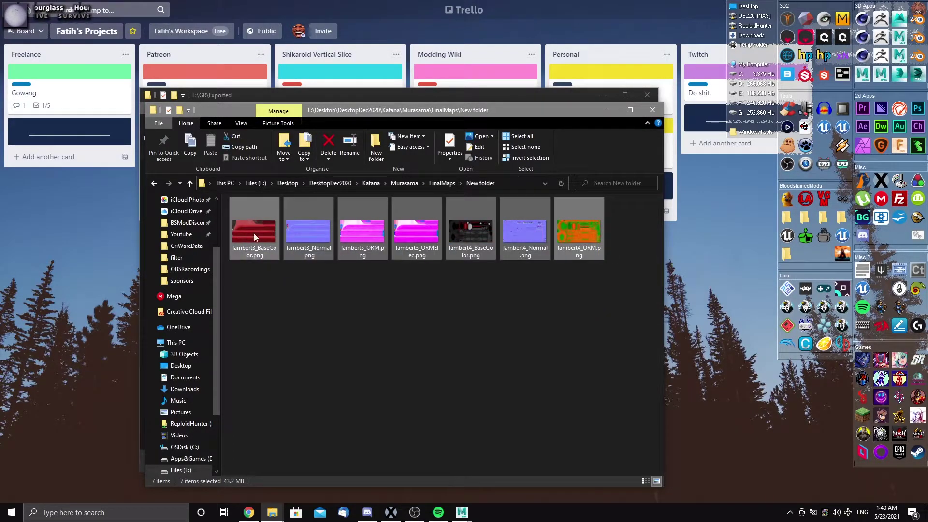
pyautogui.rightClick(253, 229)
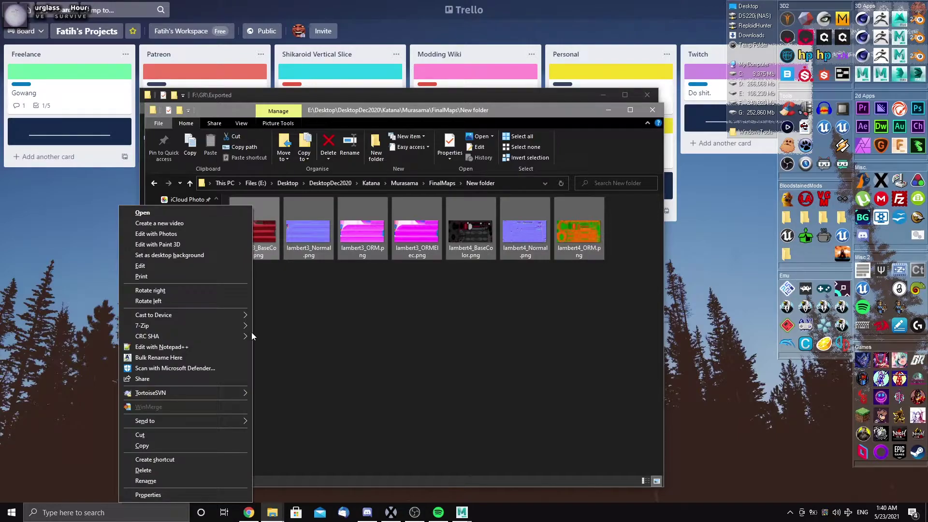
pyautogui.click(175, 443)
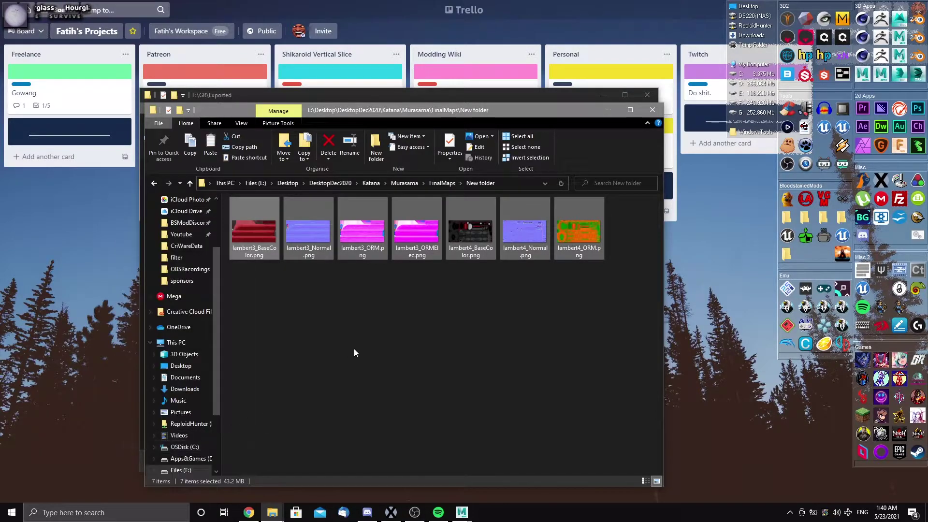
pyautogui.click(614, 109)
pyautogui.rightClick(286, 320)
pyautogui.click(231, 385)
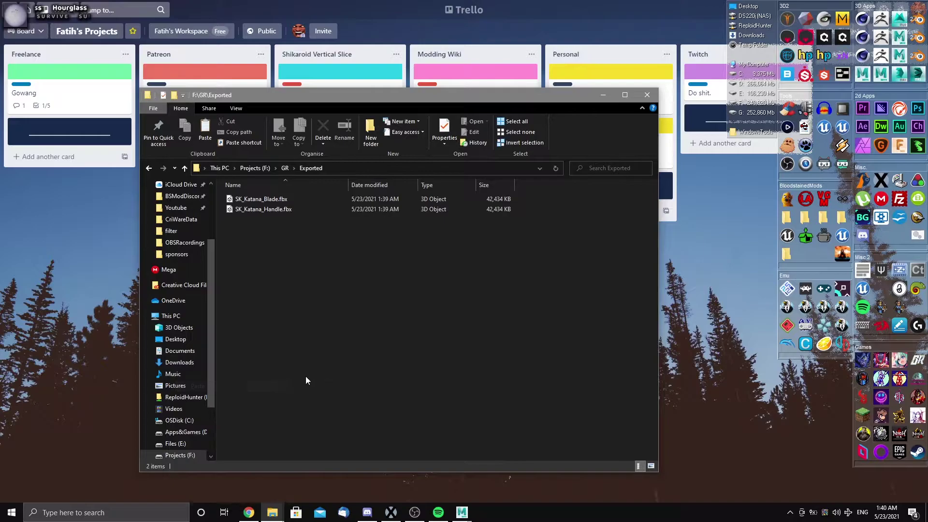
pyautogui.click(268, 317)
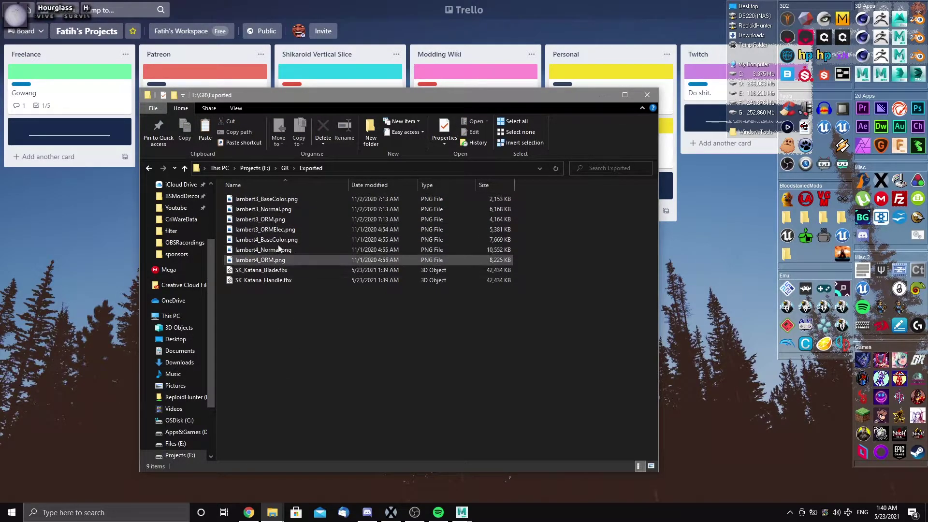
# - Switch to large icons and rename the lambert3 textures to Blade_BaseColor, Blade_Normal and Blade_ORM
pyautogui.rightClick(445, 250)
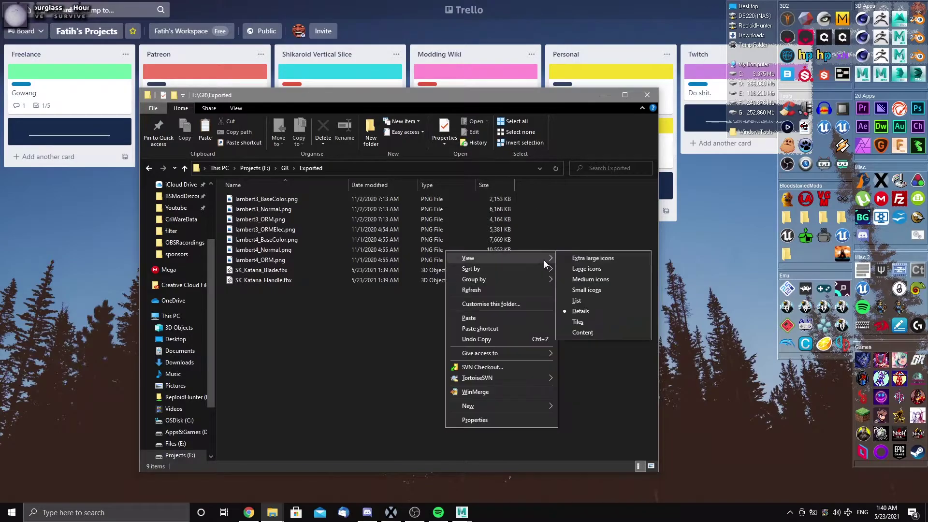
pyautogui.click(601, 270)
pyautogui.click(250, 235)
pyautogui.press('F2')
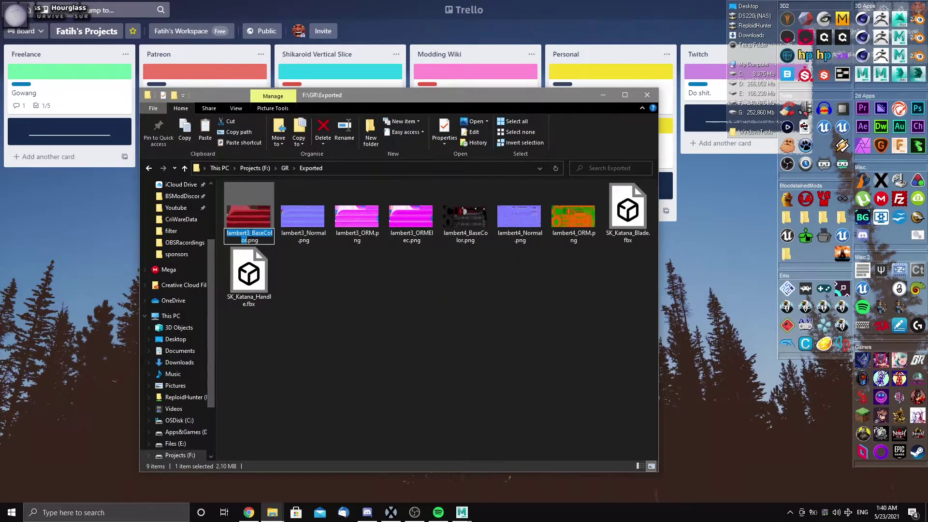
pyautogui.write('Blade_BaseColor')
pyautogui.press('Tab')
pyautogui.write('Blade_Normal')
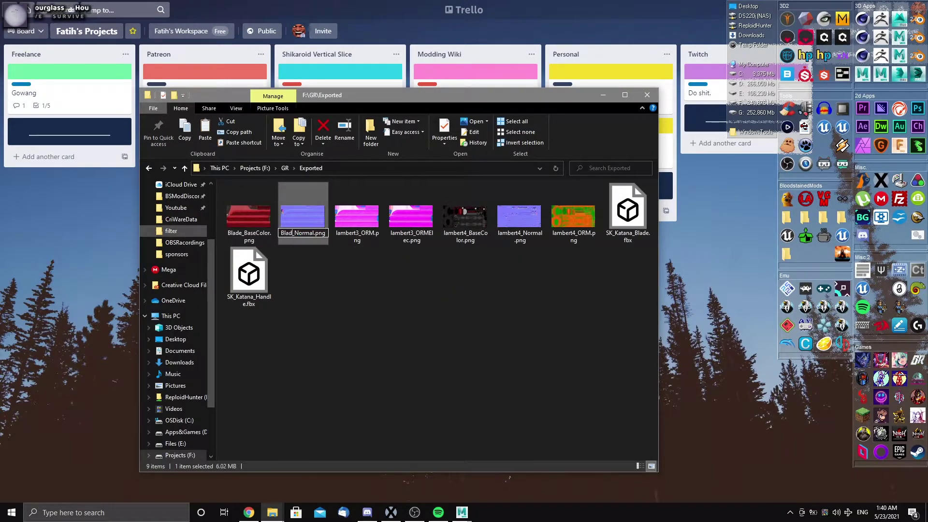
pyautogui.press('Tab')
pyautogui.write('Blade_ORM')
pyautogui.press('Return')
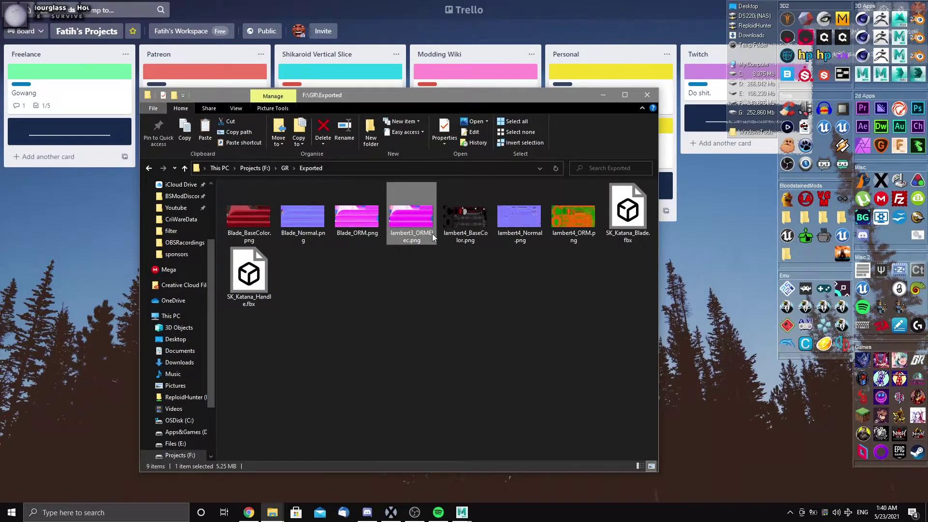
# - Delete lambert3_ORMElec and rename the lambert4 textures to Handle_BaseColor, Handle_Normal and Handle_ORM
pyautogui.press('Delete')
pyautogui.press('F2')
pyautogui.write('Handle_BaseColor')
pyautogui.press('Return')
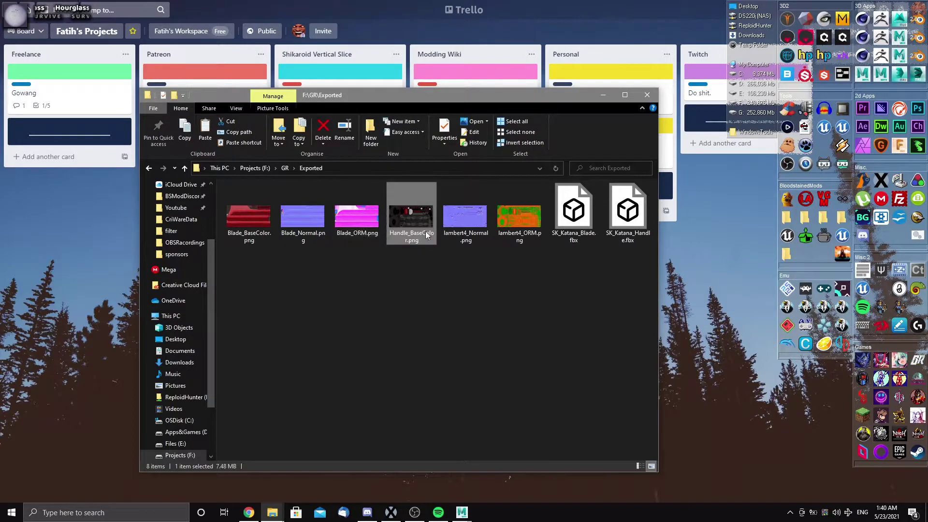
pyautogui.press('Right')
pyautogui.press('F2')
pyautogui.write('Handle_Normal')
pyautogui.press('Return')
pyautogui.press('Right')
pyautogui.press('F2')
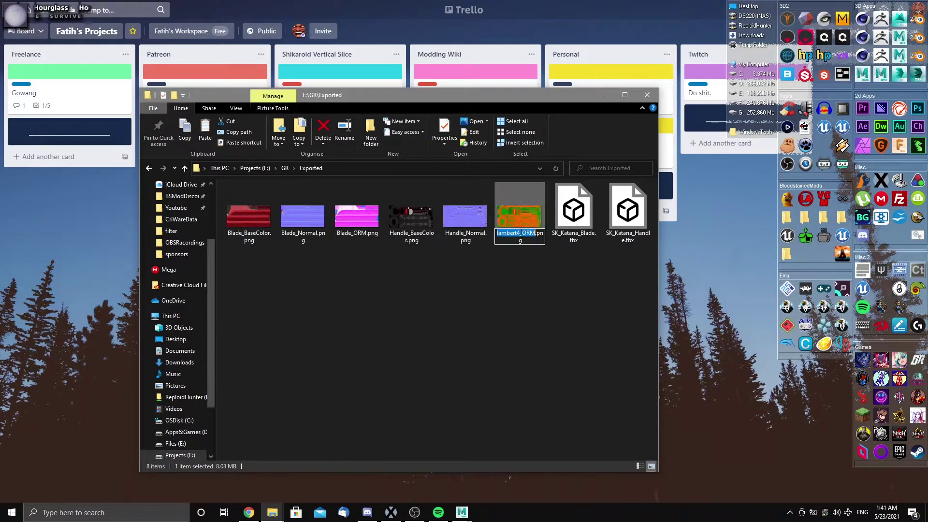
pyautogui.write('Handle_ORM')
pyautogui.press('Return')
pyautogui.click(507, 275)
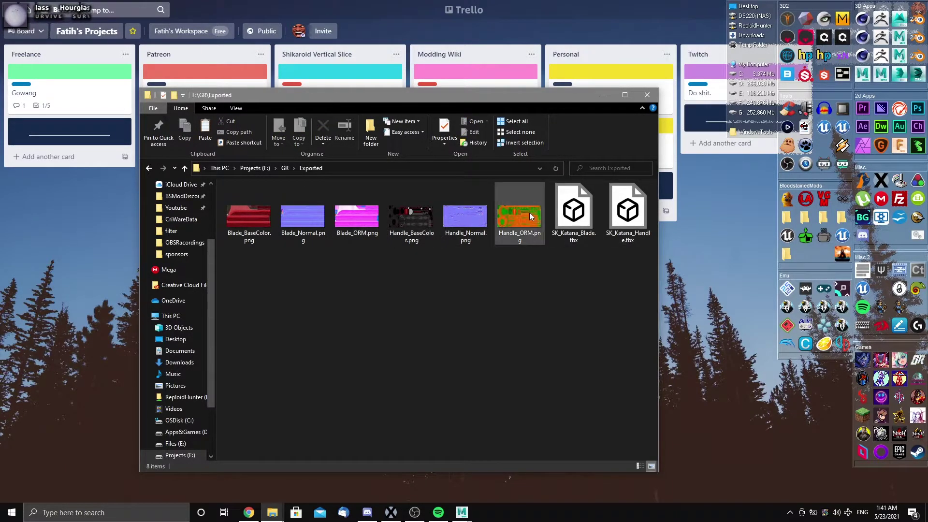
pyautogui.click(603, 95)
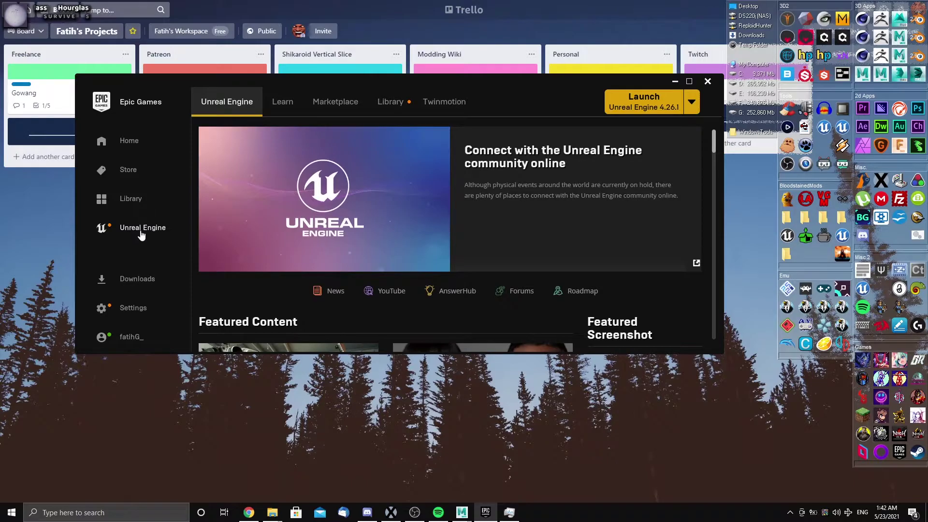
# - Launch Unreal Engine 4.25.4 from the Library and pick the Games project category
pyautogui.click(390, 102)
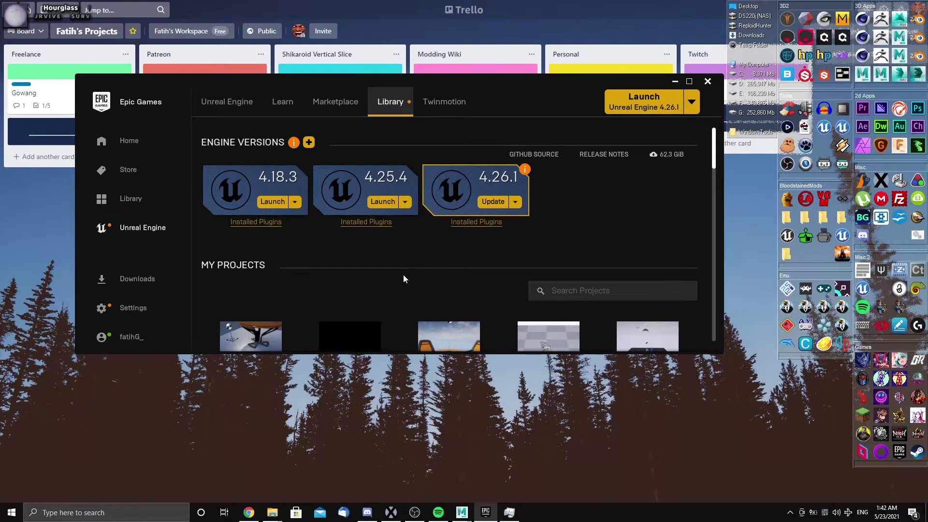
pyautogui.scroll(-1, 403, 275)
pyautogui.scroll(-1, 399, 294)
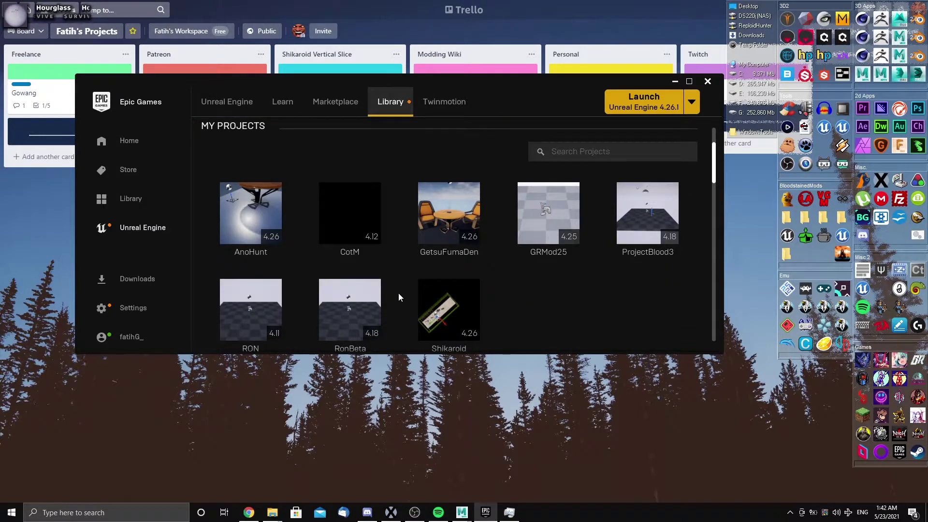
pyautogui.scroll(2, 398, 293)
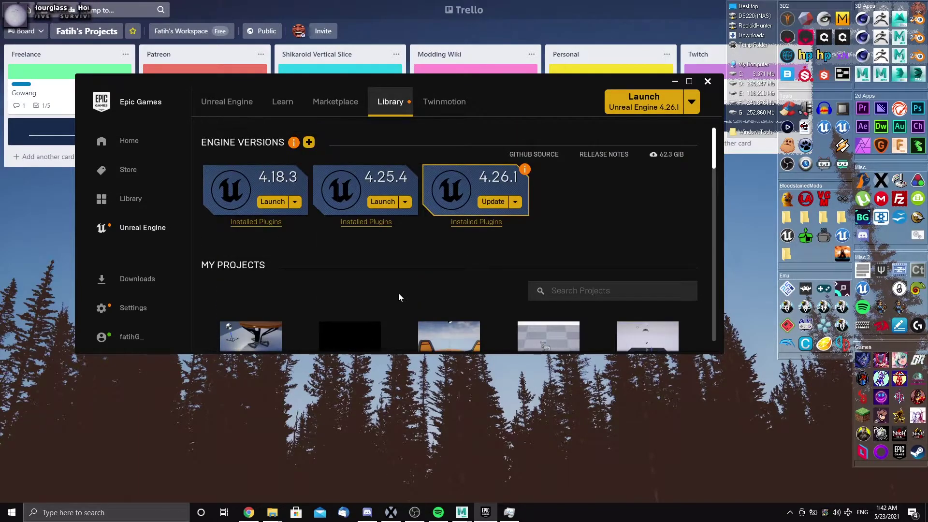
pyautogui.click(383, 202)
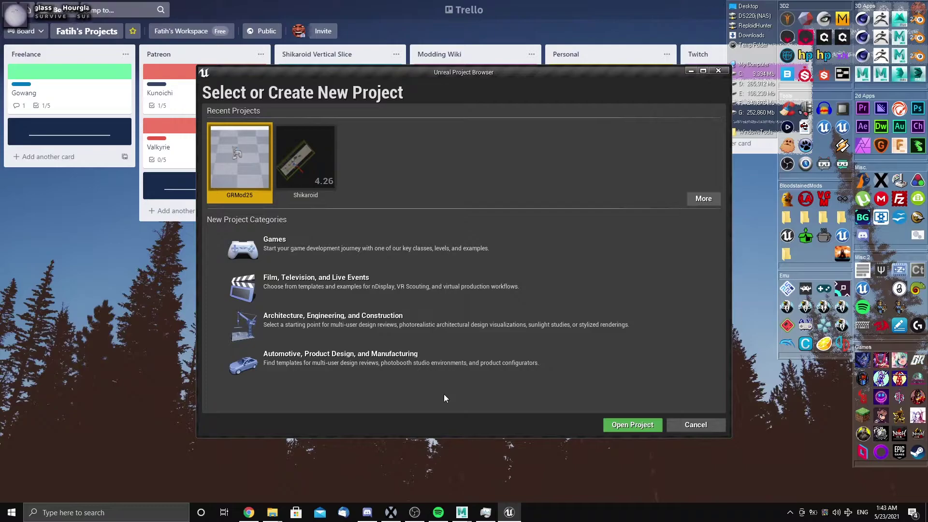
pyautogui.click(320, 249)
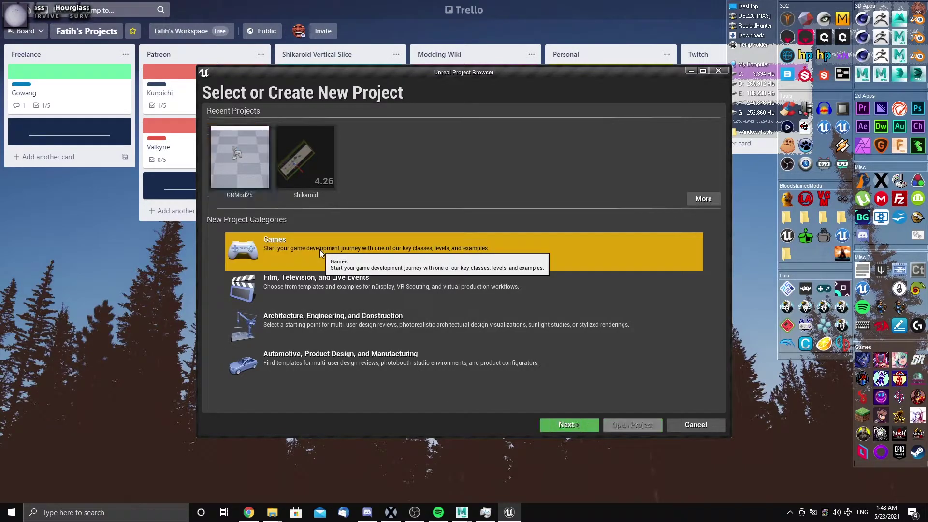
pyautogui.click(572, 428)
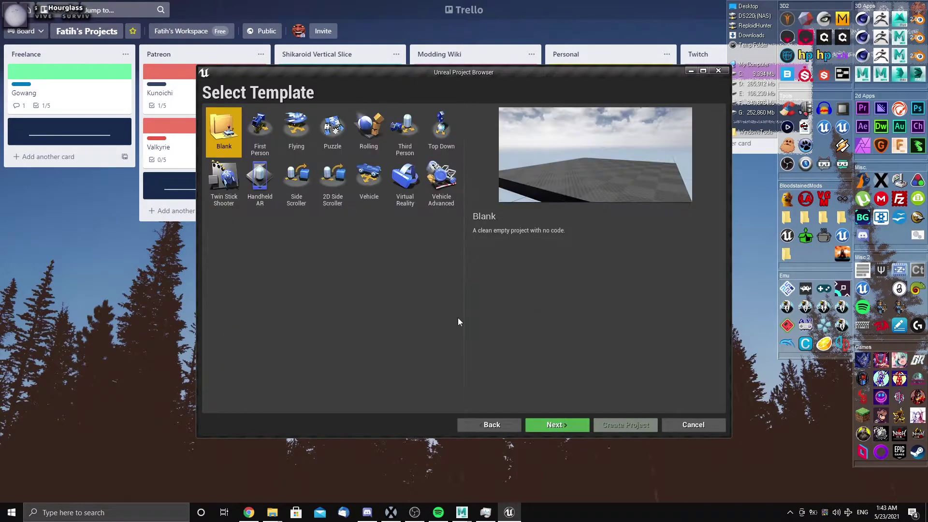
# - Accept the Blank template, set No Starter Content, and browse for the project folder
pyautogui.click(564, 424)
pyautogui.click(531, 196)
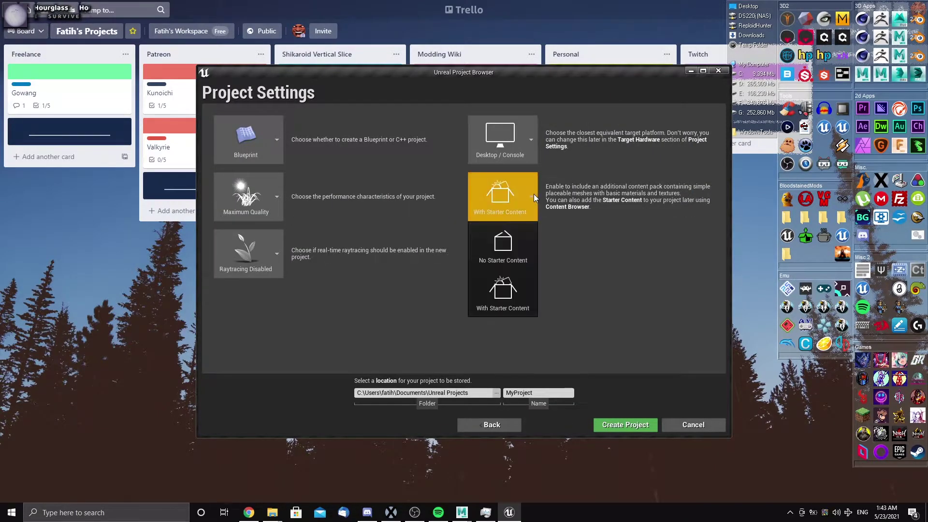
pyautogui.click(515, 281)
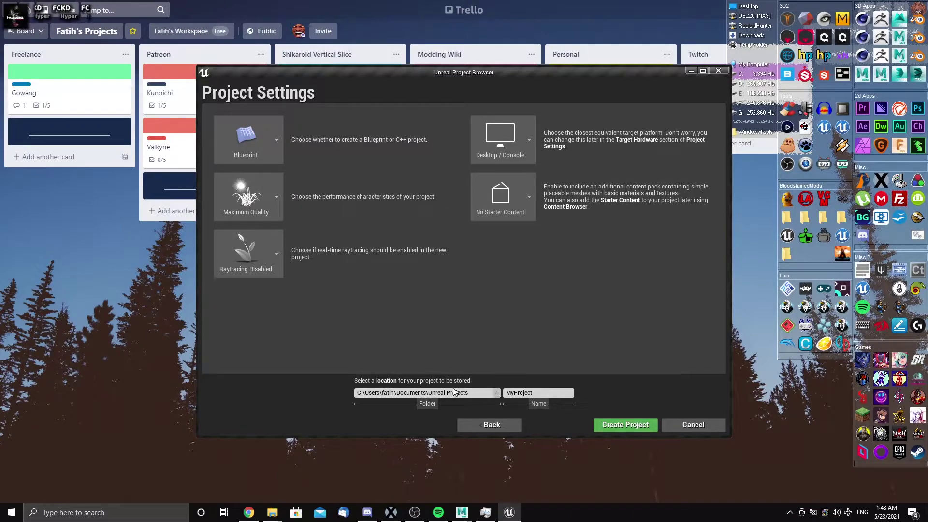
pyautogui.click(497, 392)
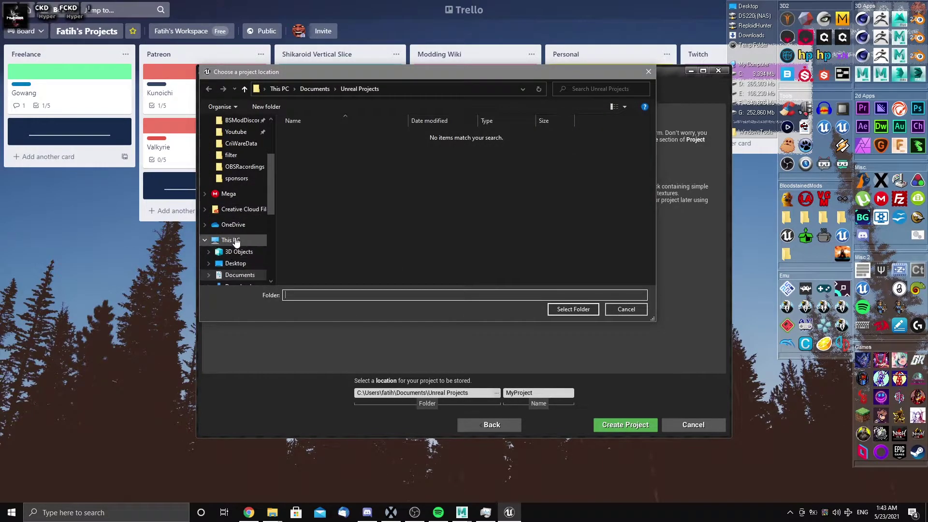
# - Create a UE4project folder under F:\GR and open it
pyautogui.click(223, 241)
pyautogui.scroll(-2, 411, 262)
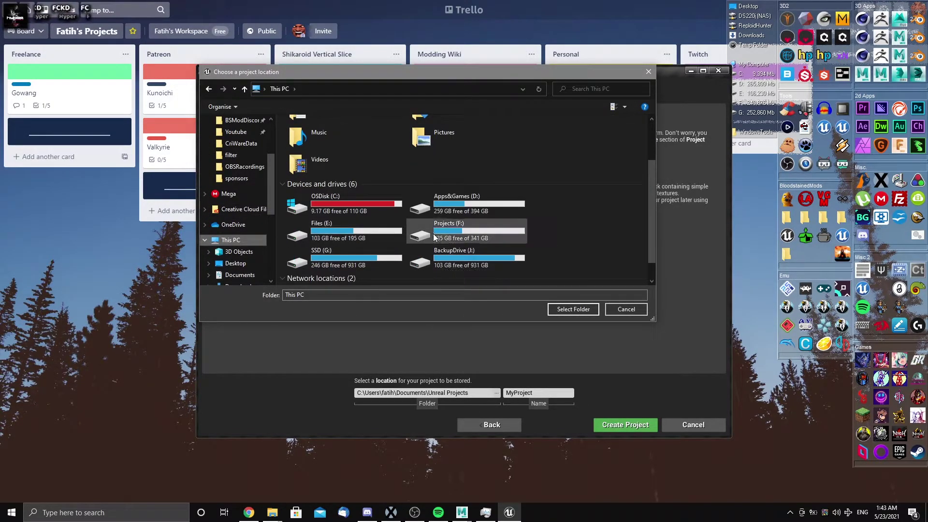
pyautogui.doubleClick(425, 231)
pyautogui.doubleClick(303, 186)
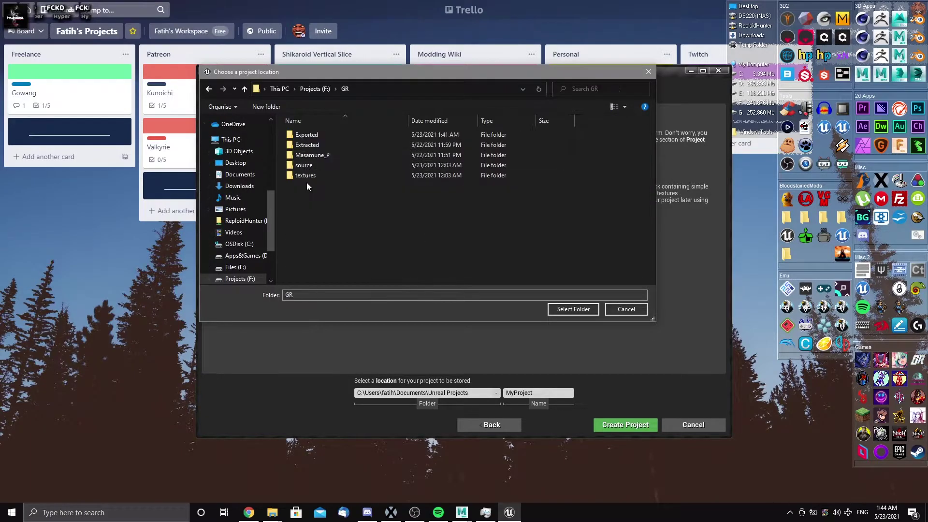
pyautogui.click(265, 106)
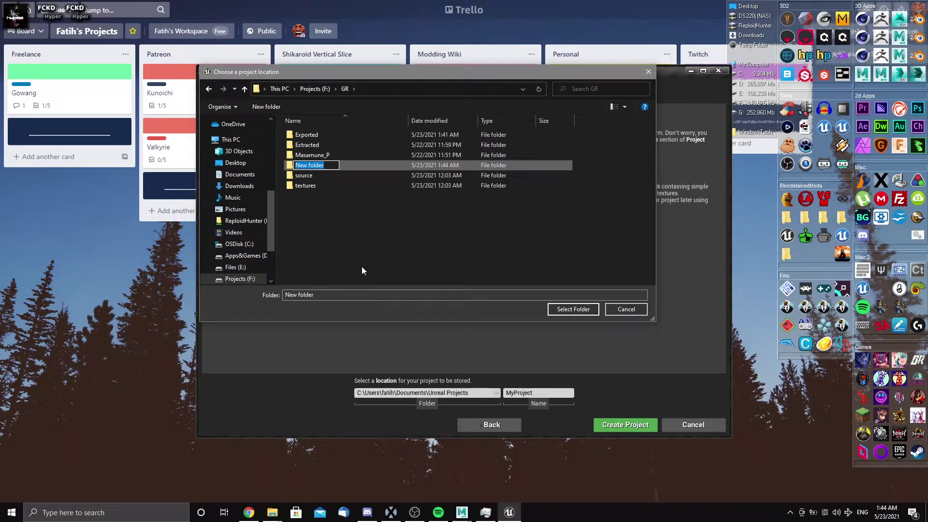
pyautogui.write('UES')
pyautogui.write('proje')
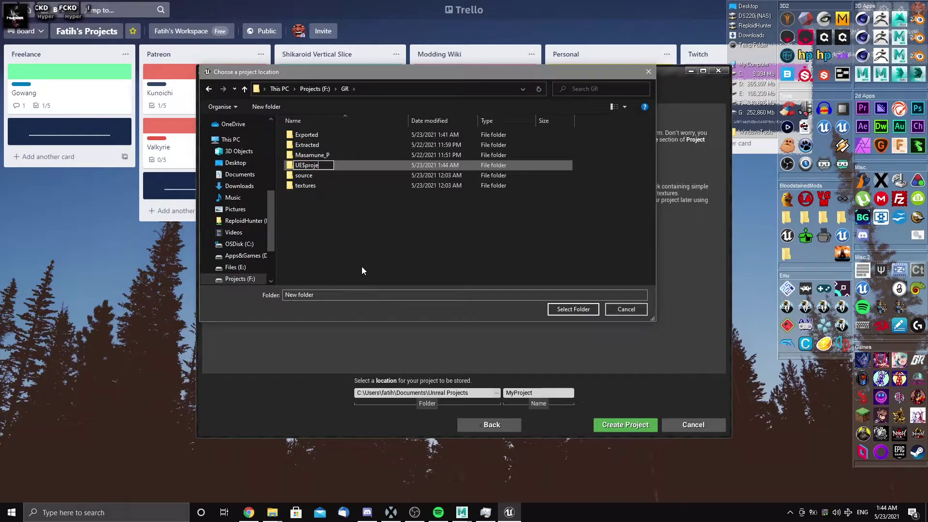
pyautogui.write('ct')
pyautogui.press('Return')
pyautogui.click(298, 185)
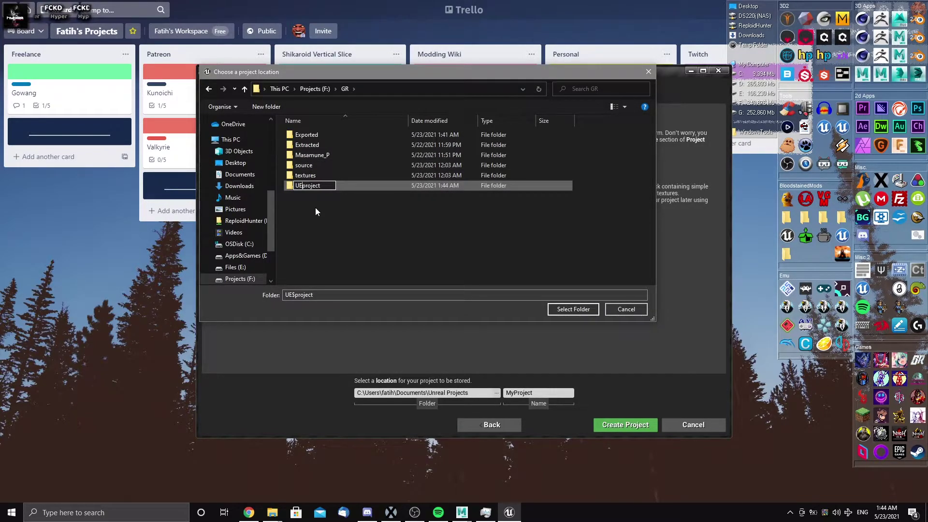
pyautogui.press('Return')
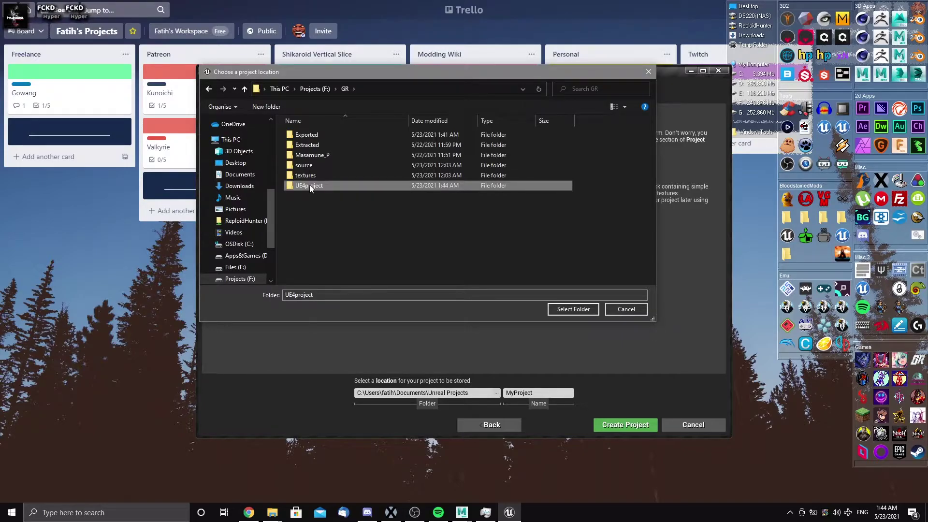
pyautogui.doubleClick(309, 184)
# - Use UE4project as the location, name the project GRModding, and create it
pyautogui.click(571, 309)
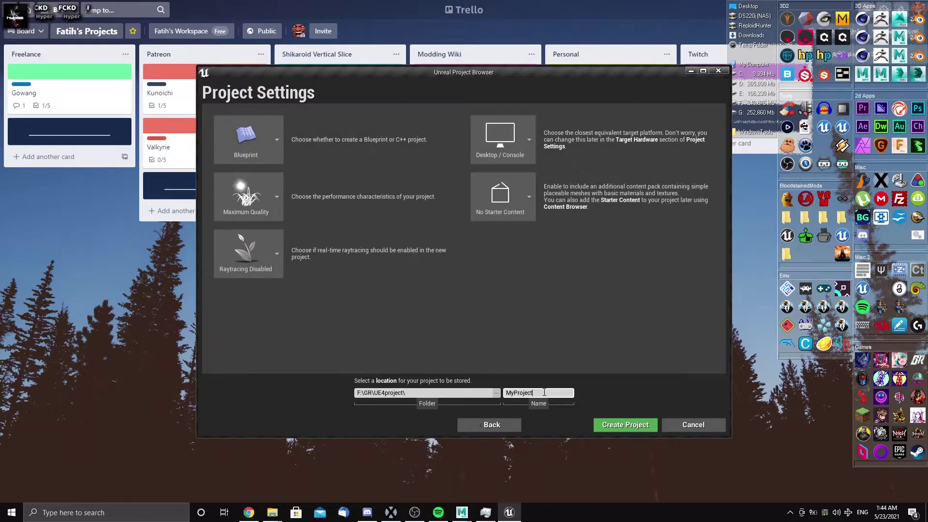
pyautogui.doubleClick(546, 392)
pyautogui.write('G')
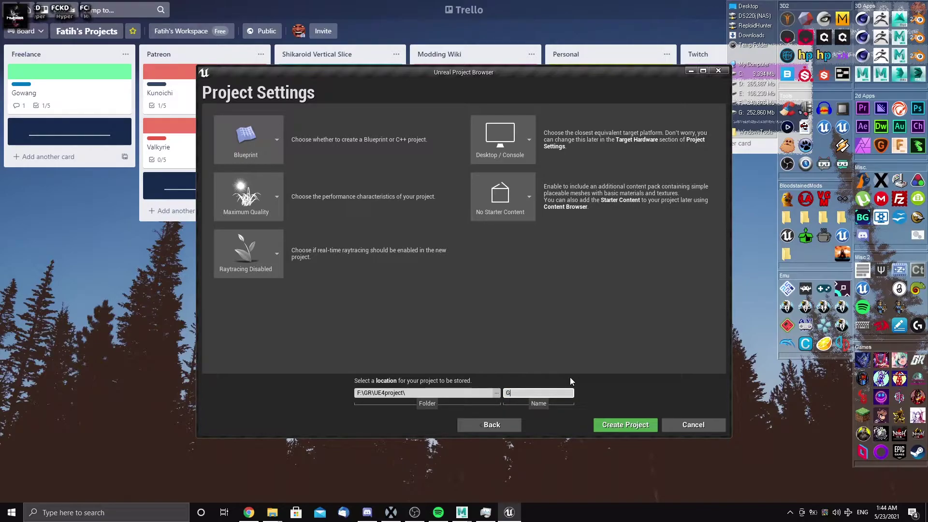
pyautogui.write('RModding')
pyautogui.press('Return')
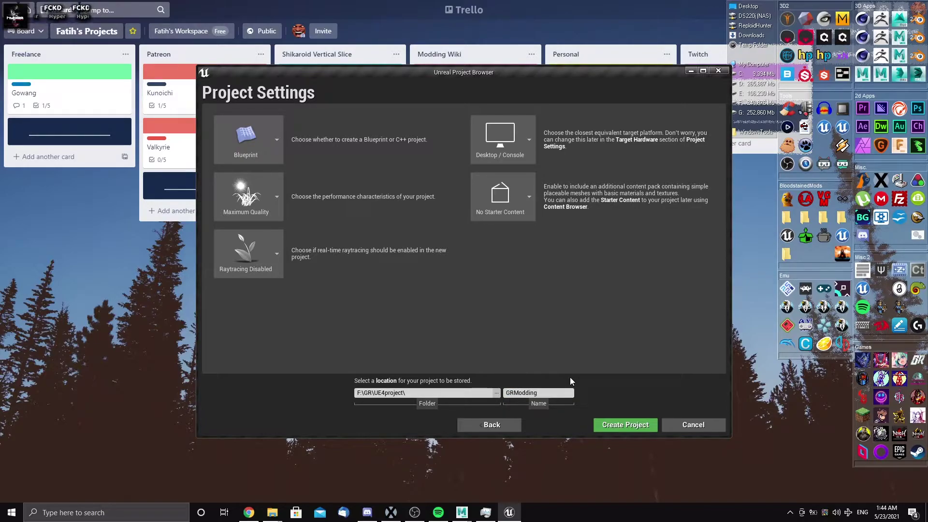
pyautogui.click(617, 426)
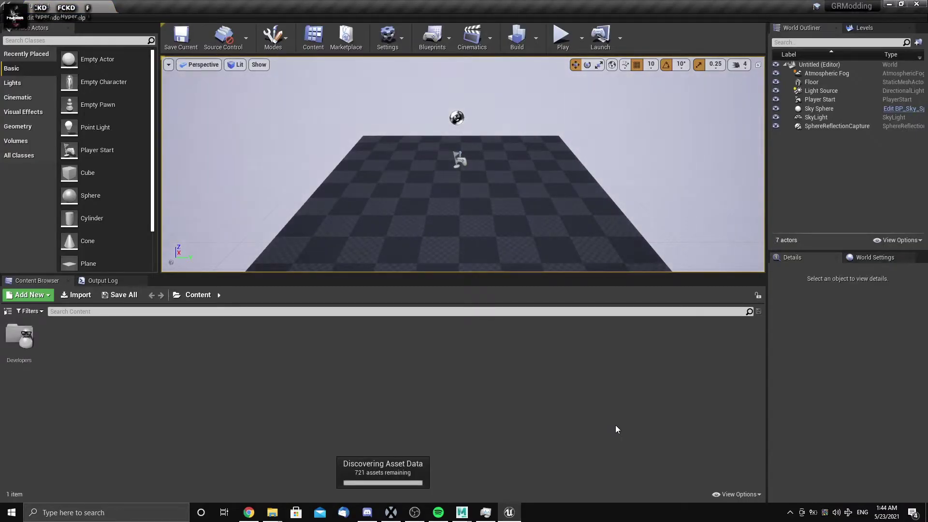
# - Show the Content Browser's Sources Panel and drag its splitter left to narrow it
pyautogui.click(6, 311)
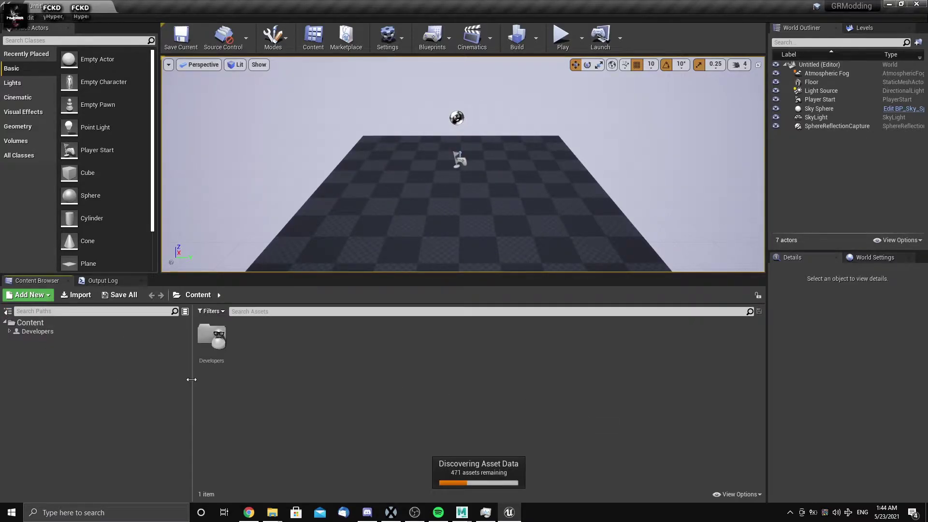
pyautogui.moveTo(193, 383); pyautogui.dragTo(139, 386)
# - Search Project Settings for 'pak' and uncheck Use Pak File under Packaging
pyautogui.click(389, 39)
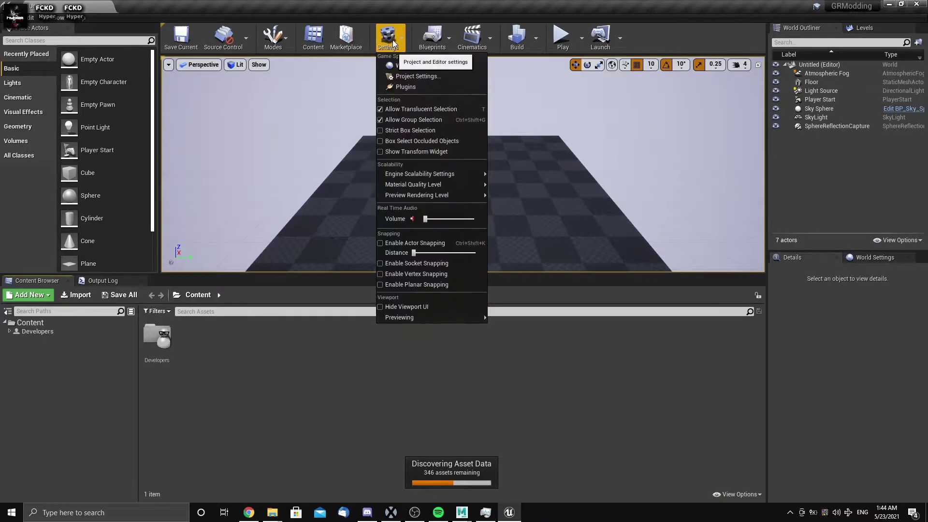
pyautogui.click(423, 77)
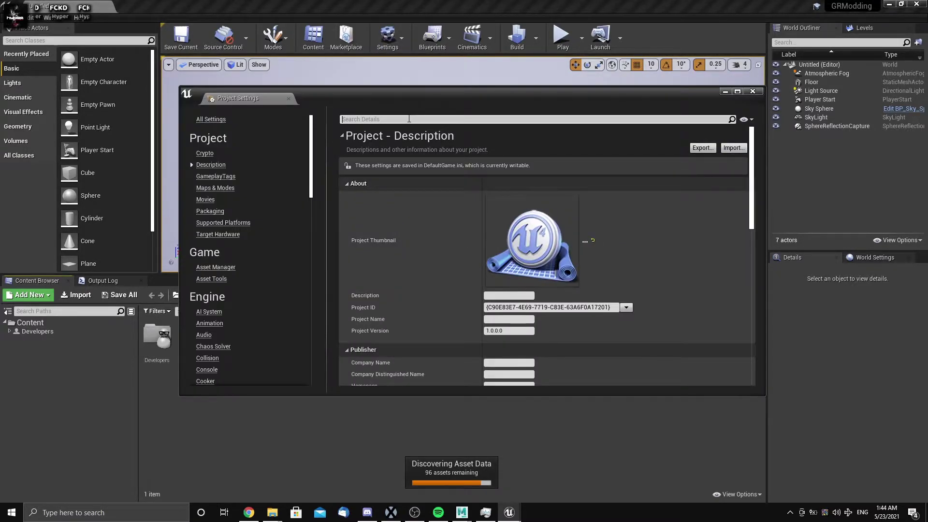
pyautogui.write('pak')
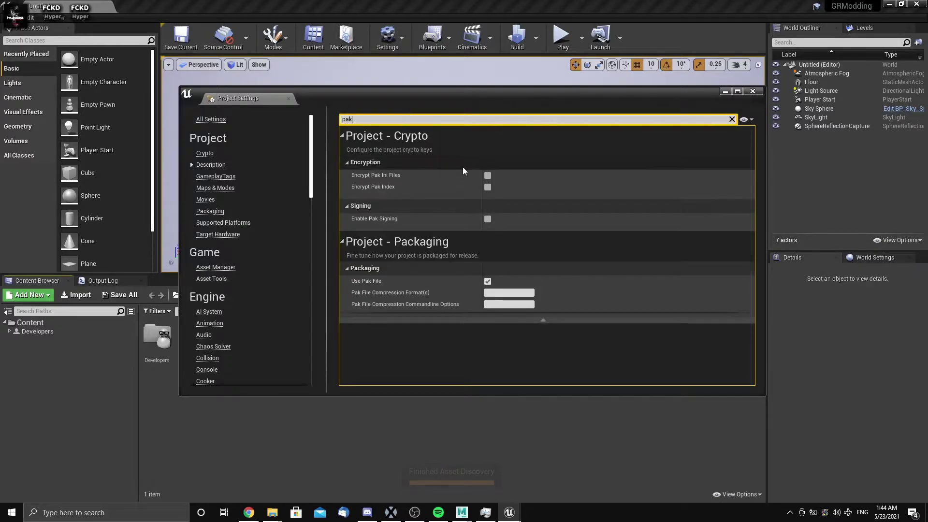
pyautogui.click(488, 281)
pyautogui.click(210, 211)
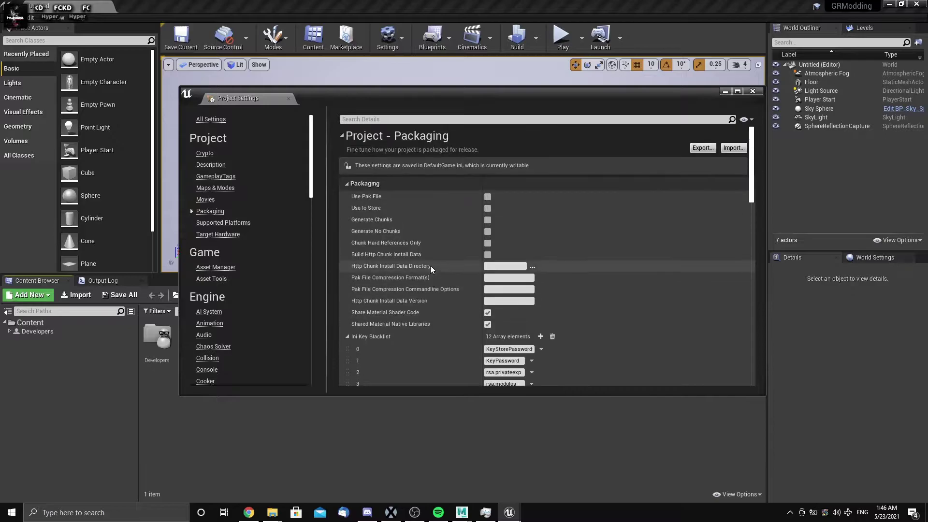
# - Close Project Settings, select Content, and open F:\GR\Extracted in File Explorer
pyautogui.click(753, 92)
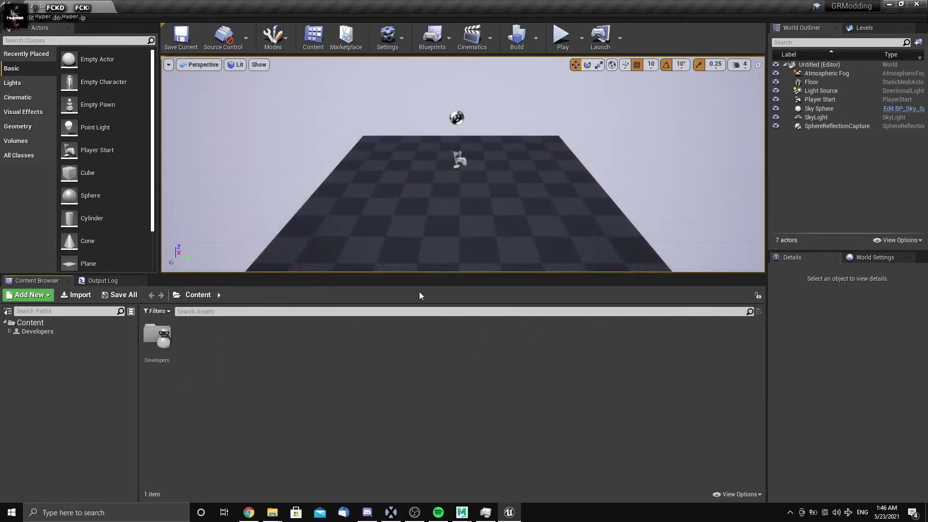
pyautogui.click(21, 323)
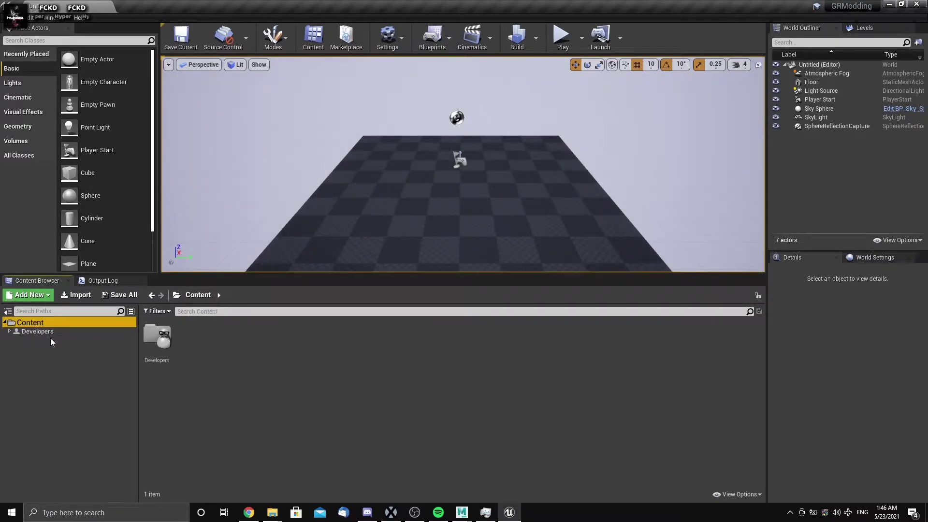
pyautogui.moveTo(272, 512)
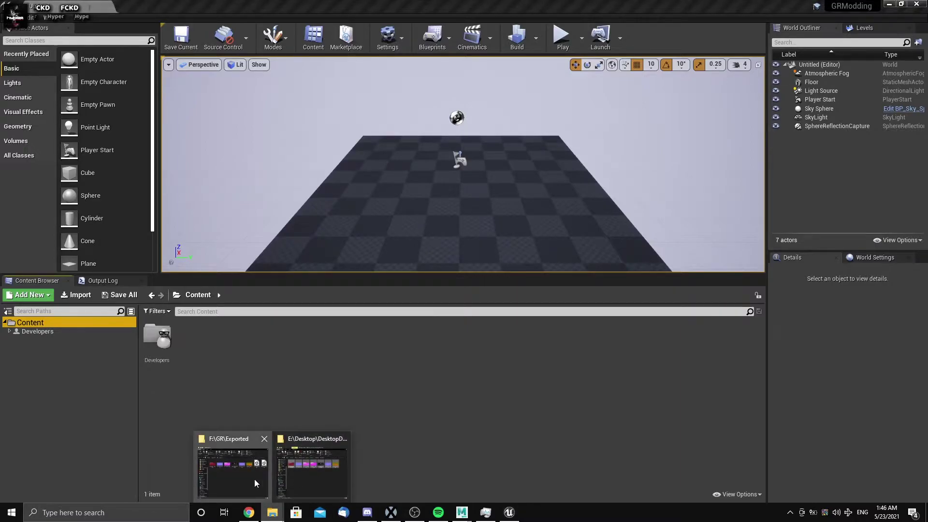
pyautogui.click(254, 479)
pyautogui.click(264, 169)
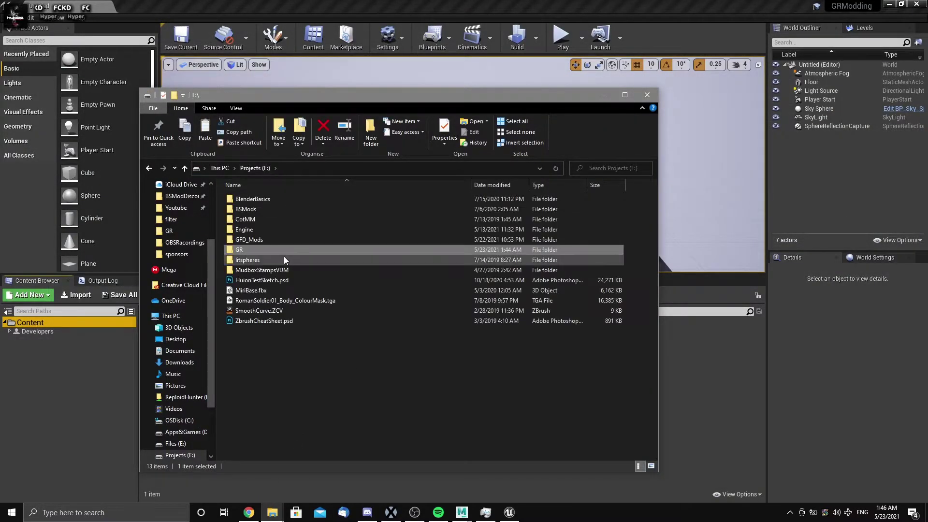
pyautogui.doubleClick(253, 252)
pyautogui.doubleClick(266, 209)
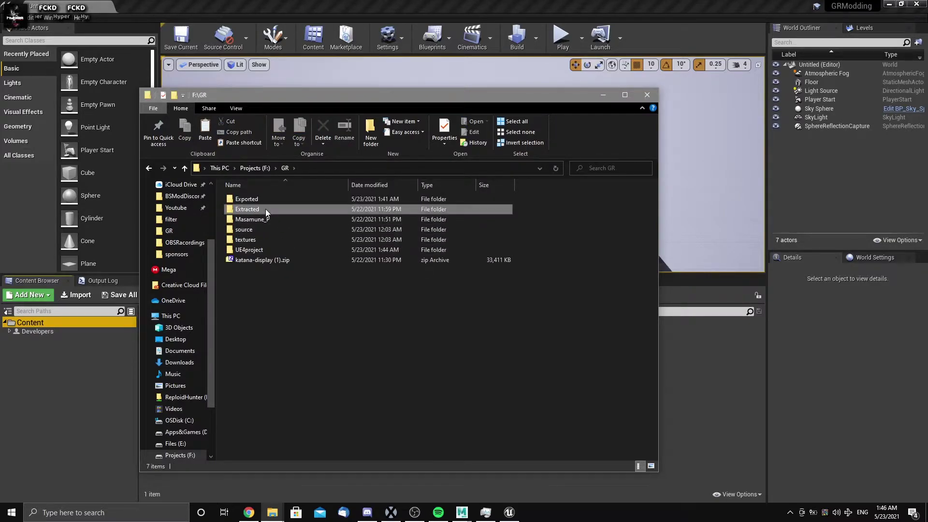
# - Navigate into Game\Visual\Characters\Hero_Swords\Parts in File Explorer
pyautogui.doubleClick(255, 208)
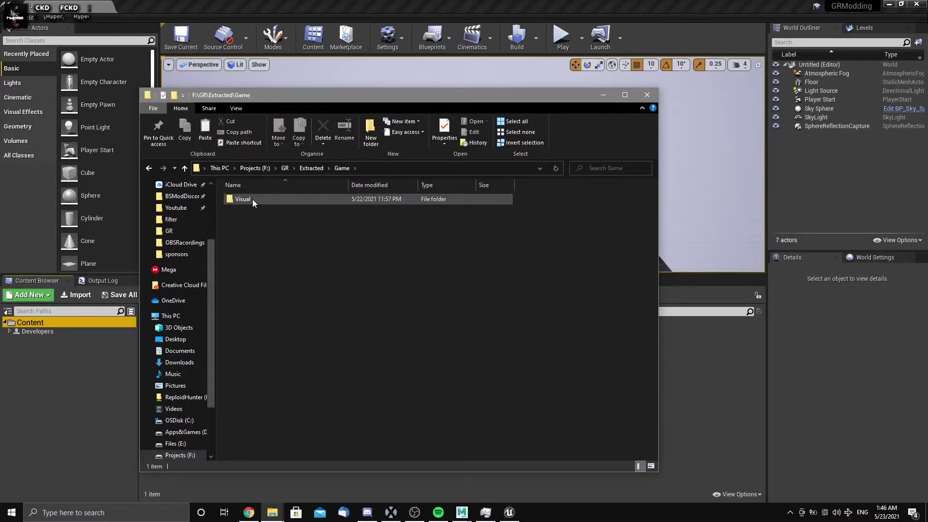
pyautogui.doubleClick(252, 200)
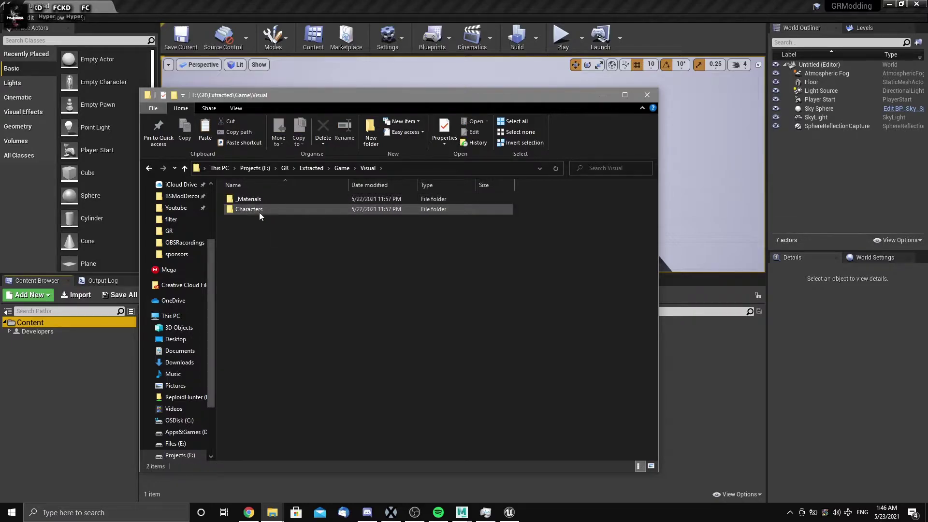
pyautogui.doubleClick(257, 207)
pyautogui.moveTo(289, 97); pyautogui.dragTo(444, 112)
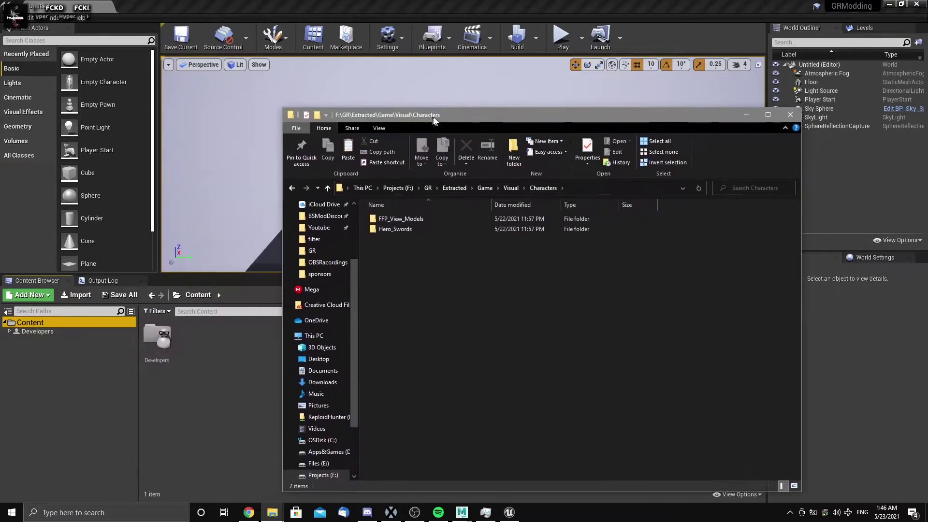
pyautogui.doubleClick(402, 224)
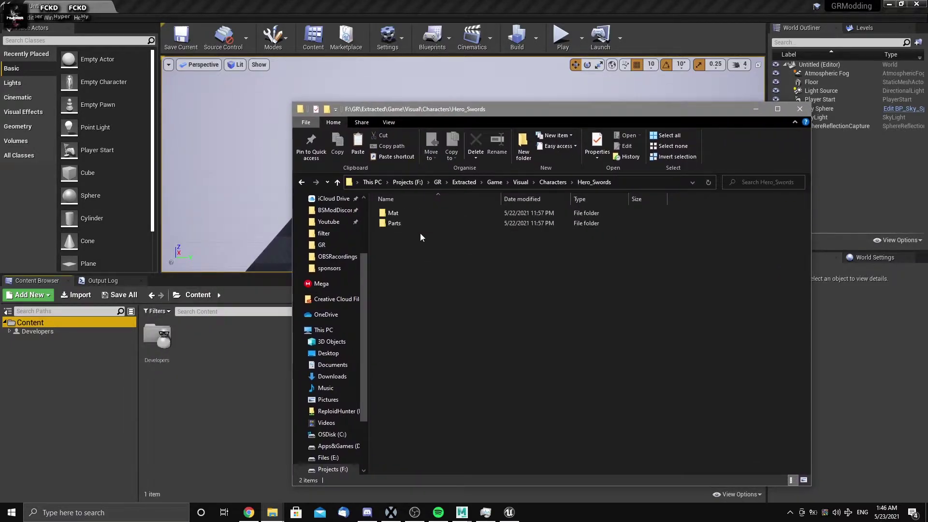
pyautogui.doubleClick(396, 225)
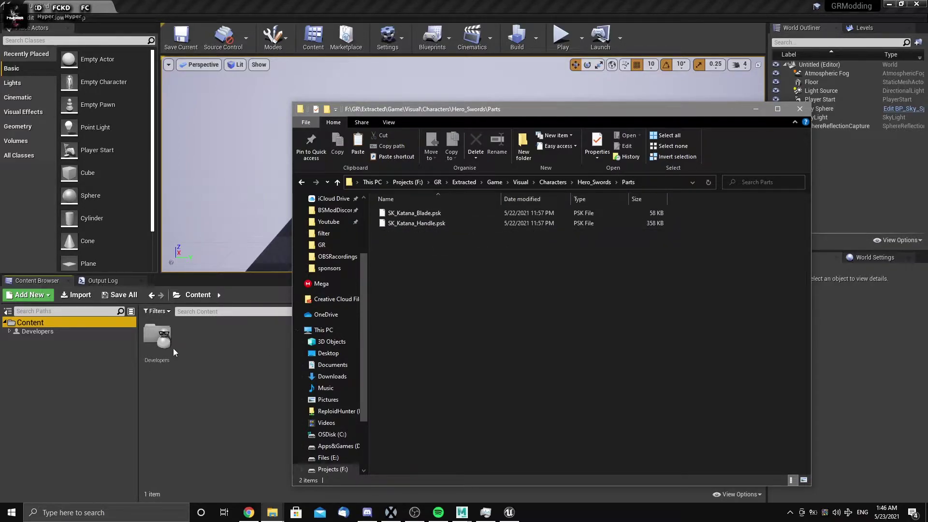
pyautogui.click(30, 326)
# - Snap Unreal left and File Explorer right, widening Explorer to show the Parts path
pyautogui.rightClick(249, 377)
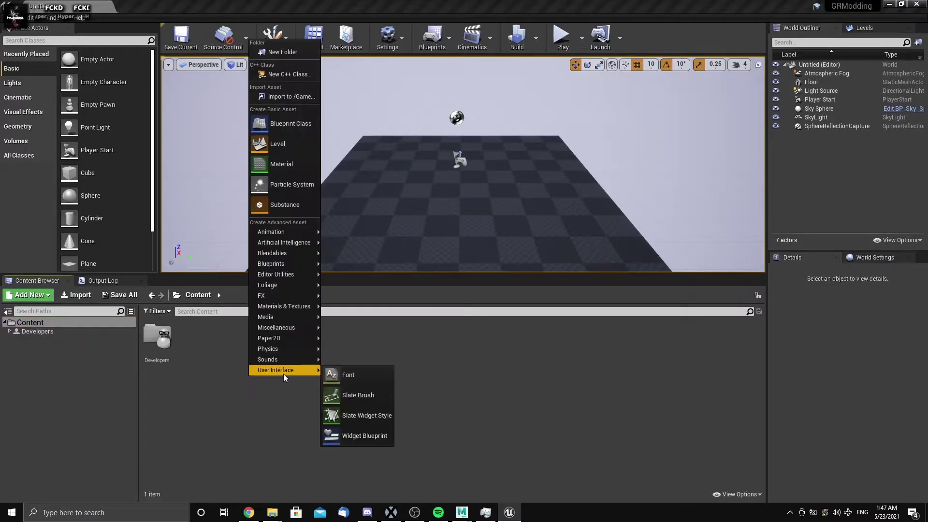
pyautogui.click(436, 333)
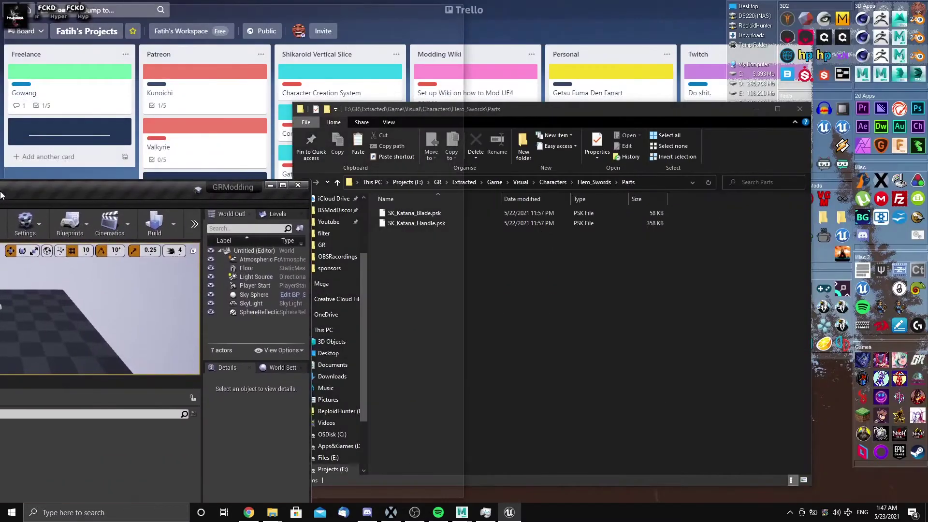
pyautogui.moveTo(559, 12); pyautogui.dragTo(0, 193)
pyautogui.click(513, 85)
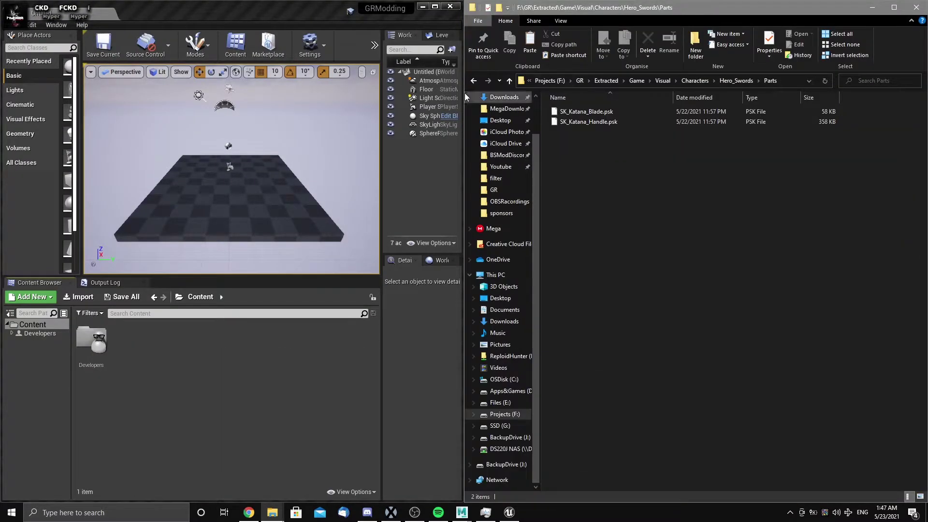
pyautogui.moveTo(464, 118)
pyautogui.mouseDown()
pyautogui.moveTo(752, 118)
pyautogui.moveTo(680, 116)
pyautogui.mouseUp()
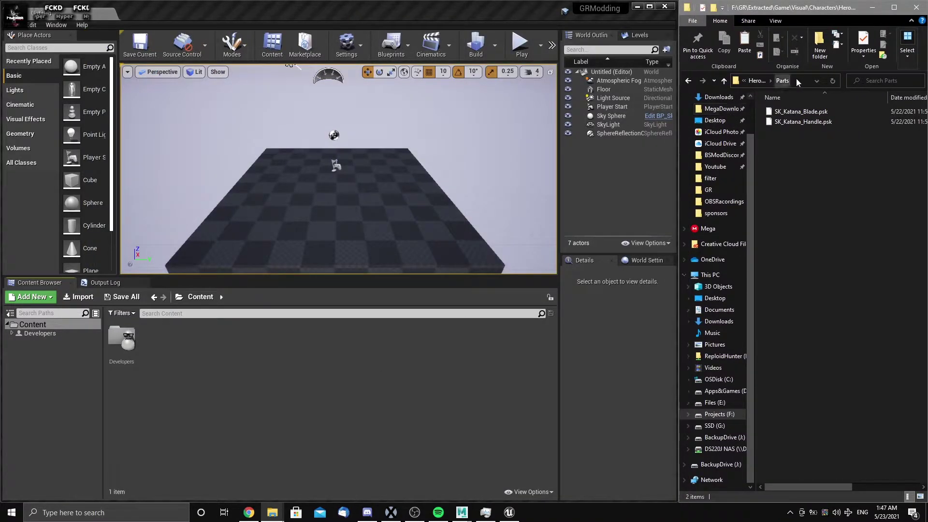
pyautogui.moveTo(678, 155); pyautogui.dragTo(521, 193)
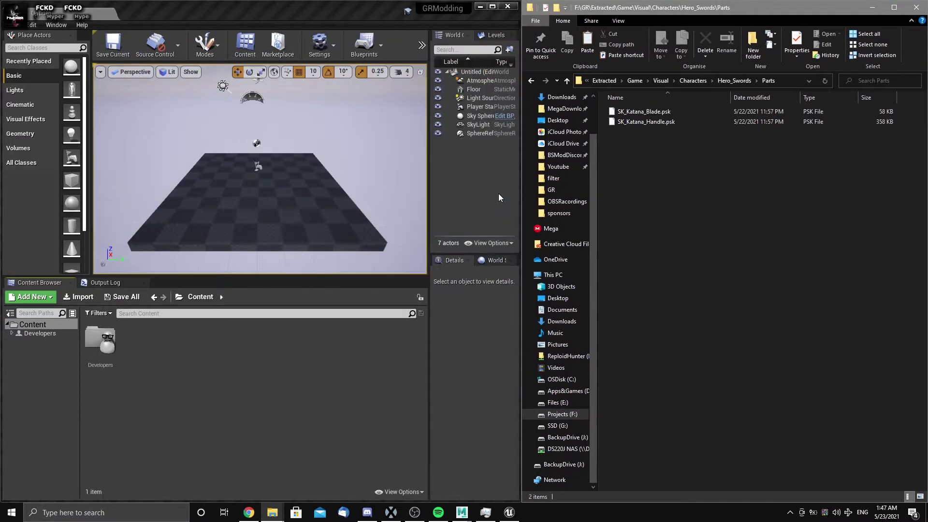
# - Create a Visual folder in Content with a Characters folder inside it
pyautogui.rightClick(234, 391)
pyautogui.moveTo(271, 89)
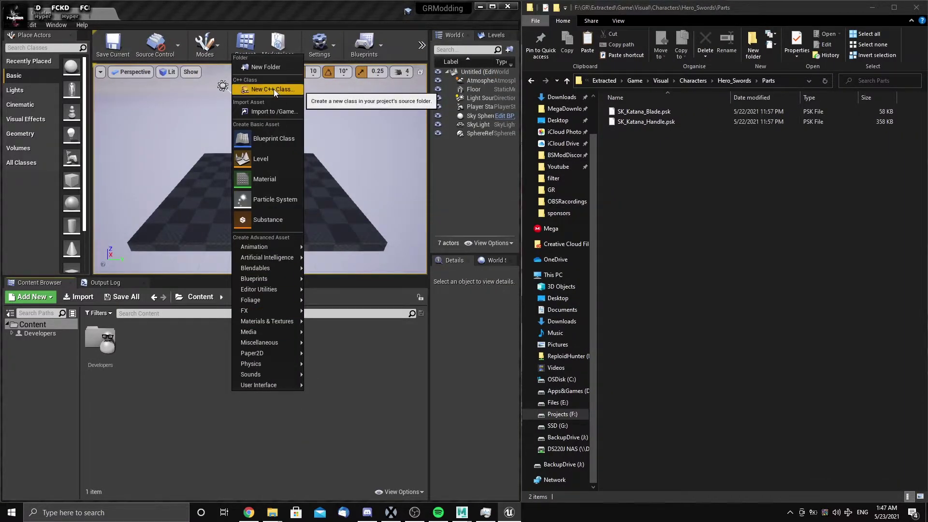
pyautogui.click(274, 67)
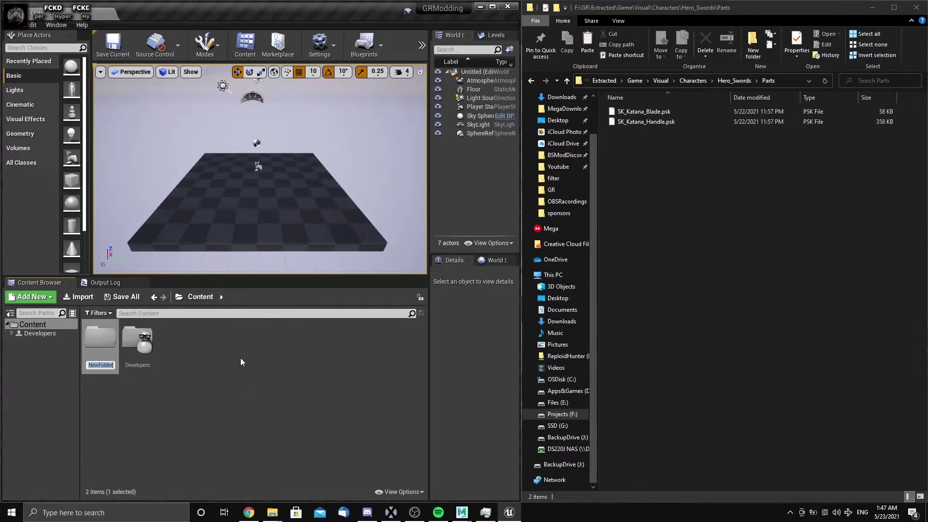
pyautogui.write('Visual')
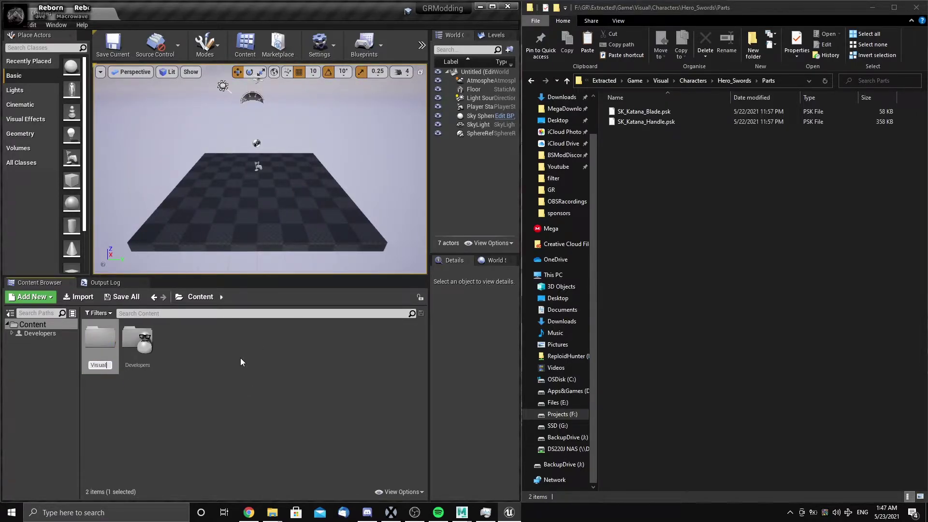
pyautogui.press('Return')
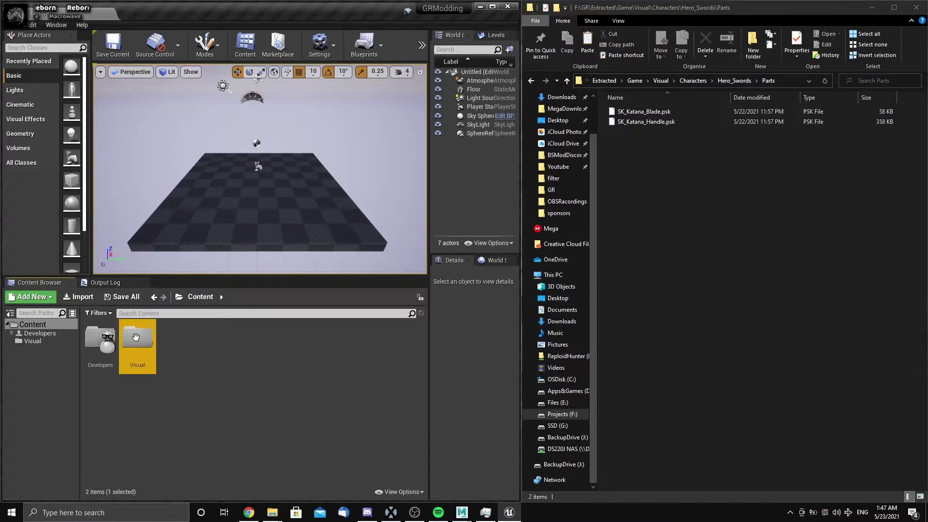
pyautogui.doubleClick(137, 339)
pyautogui.rightClick(146, 369)
pyautogui.click(194, 67)
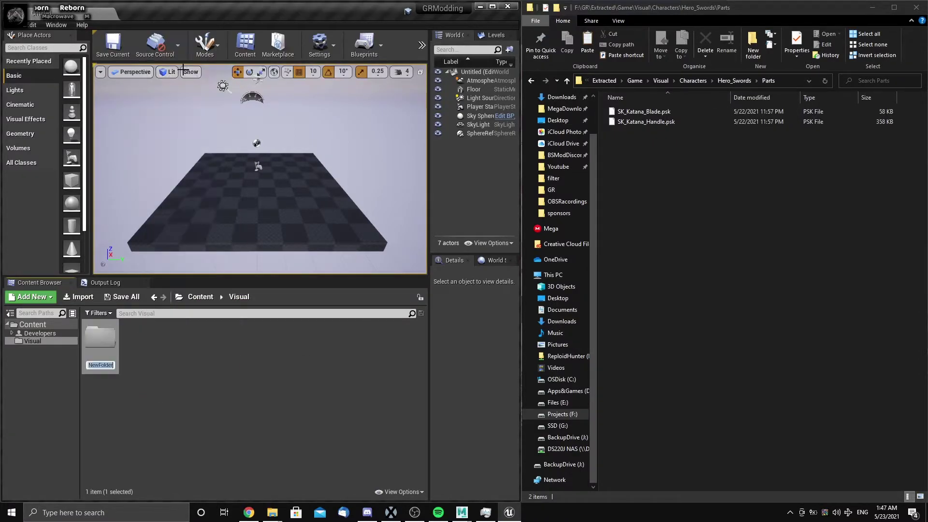
pyautogui.write('Character')
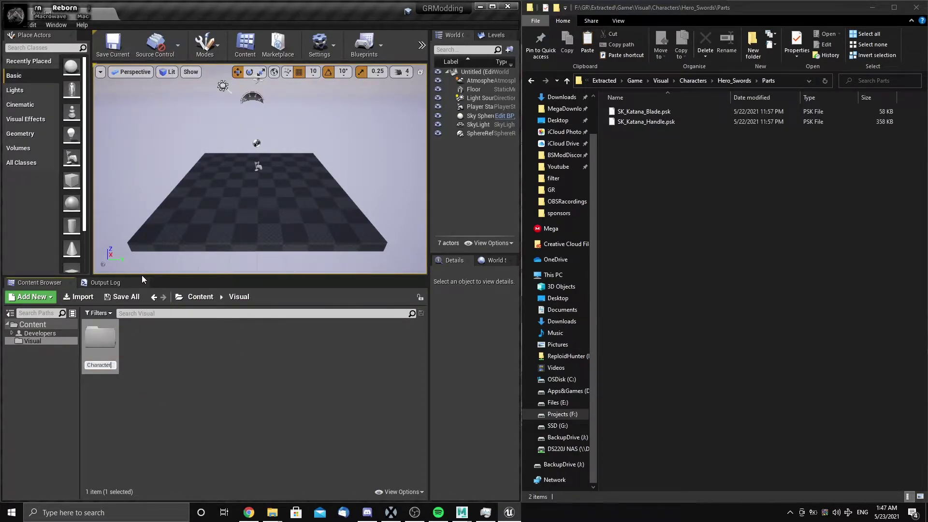
pyautogui.write('s')
pyautogui.press('Return')
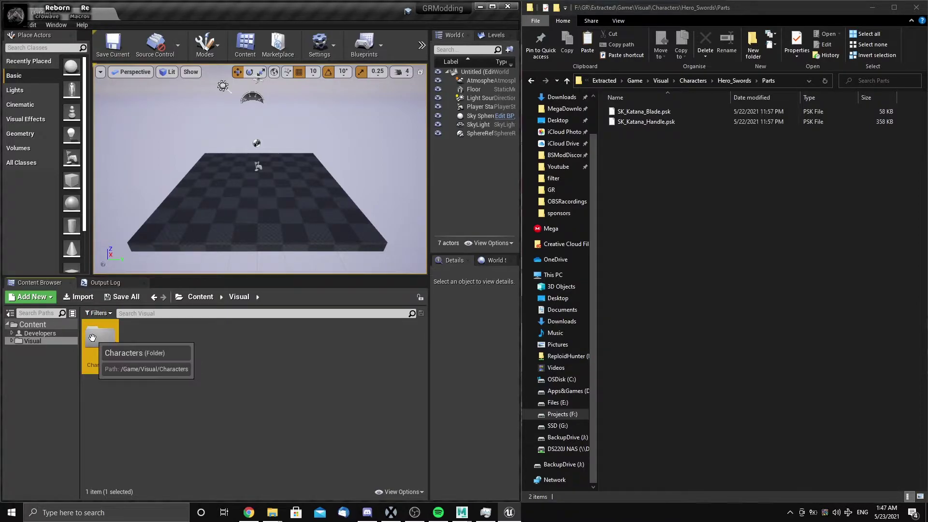
# - Create a Hero_Swords folder inside Characters, fixing its name, and open it
pyautogui.doubleClick(97, 341)
pyautogui.rightClick(155, 371)
pyautogui.click(205, 33)
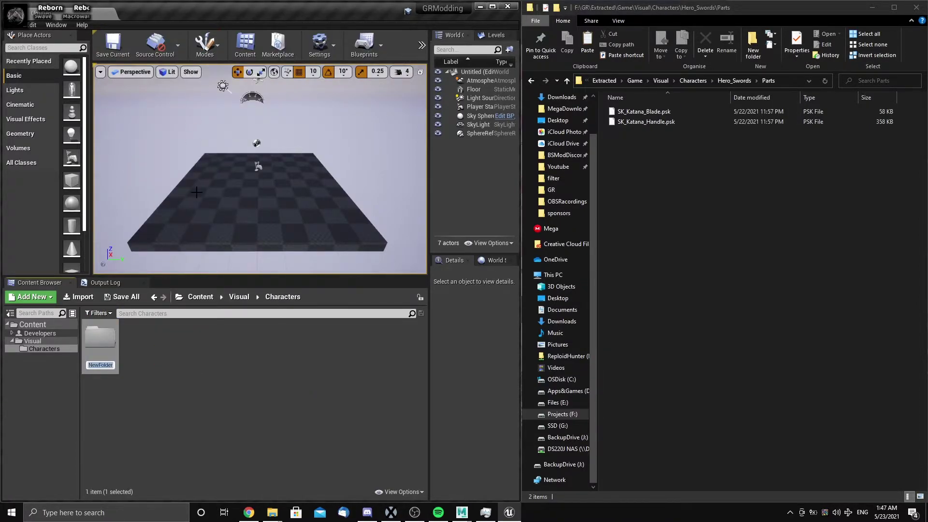
pyautogui.write('hero_swords')
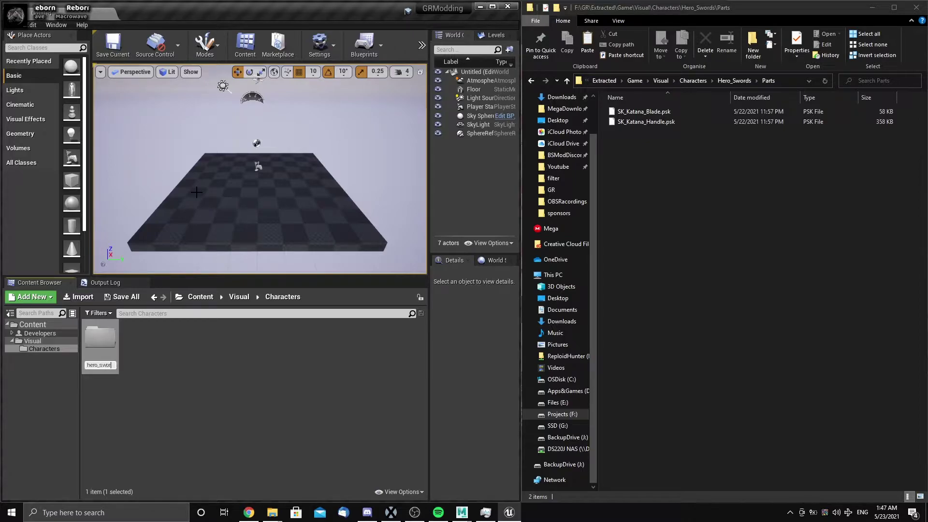
pyautogui.press('Return')
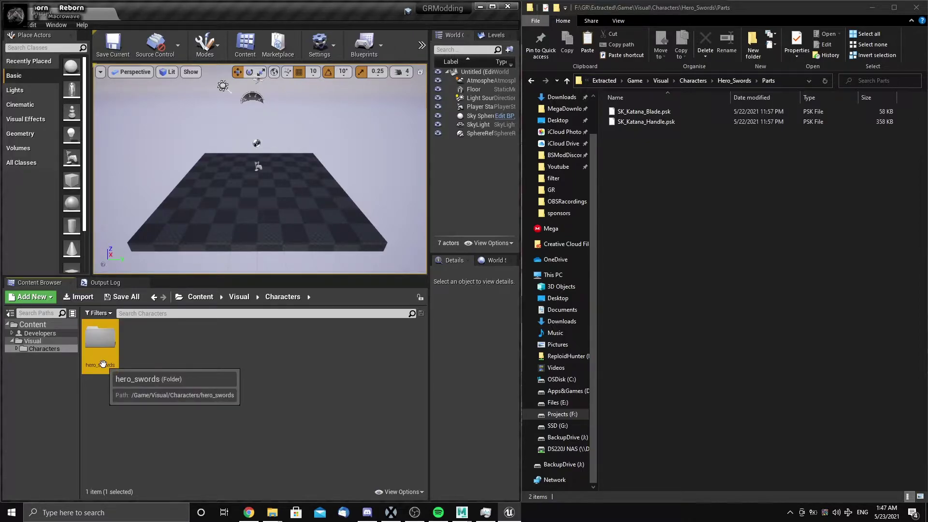
pyautogui.click(104, 365)
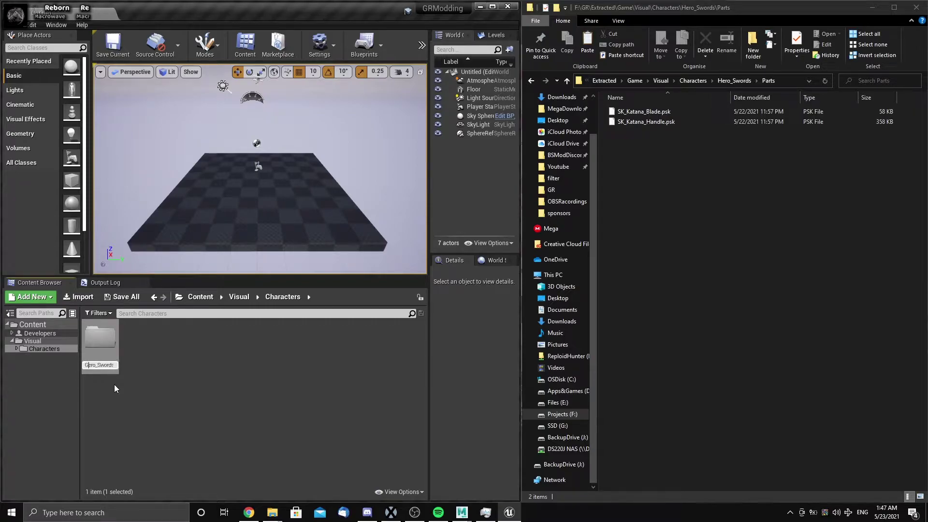
pyautogui.press('Return')
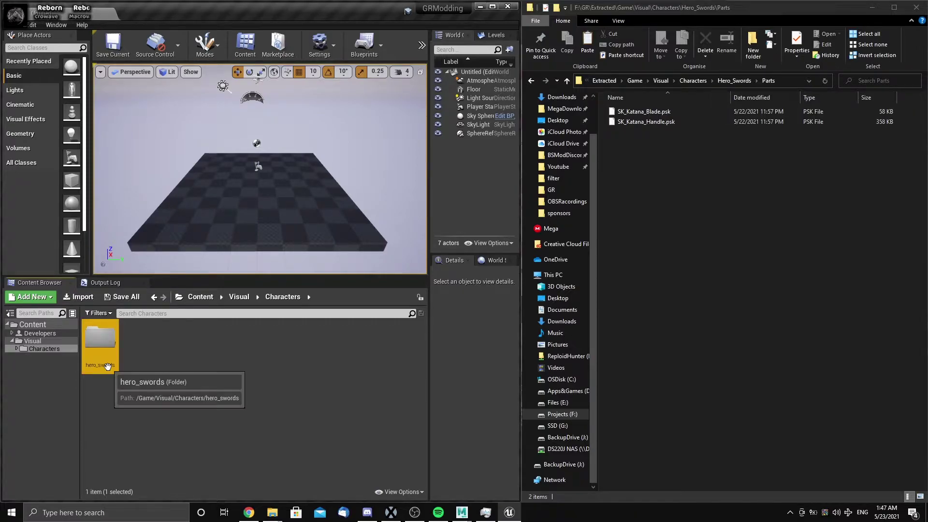
pyautogui.click(108, 366)
pyautogui.write('s')
pyautogui.press('Return')
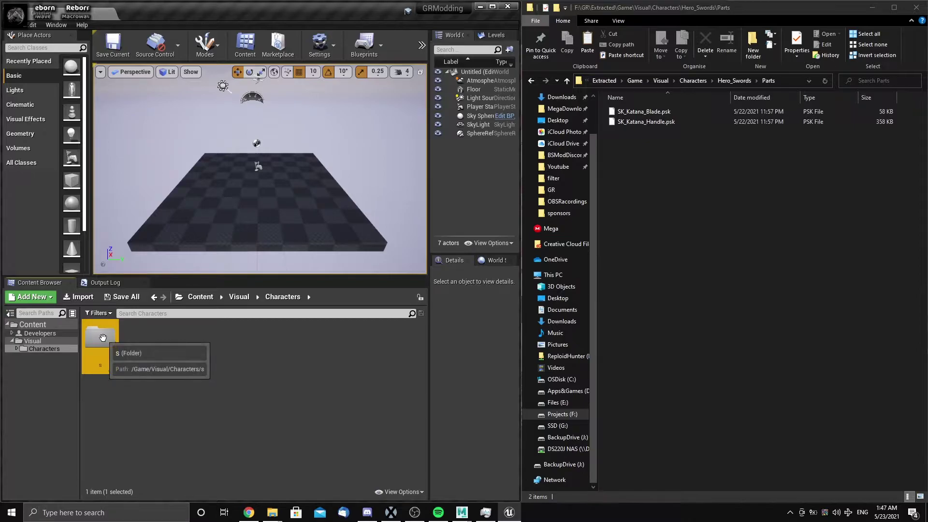
pyautogui.click(101, 365)
pyautogui.write('Hero_Sw')
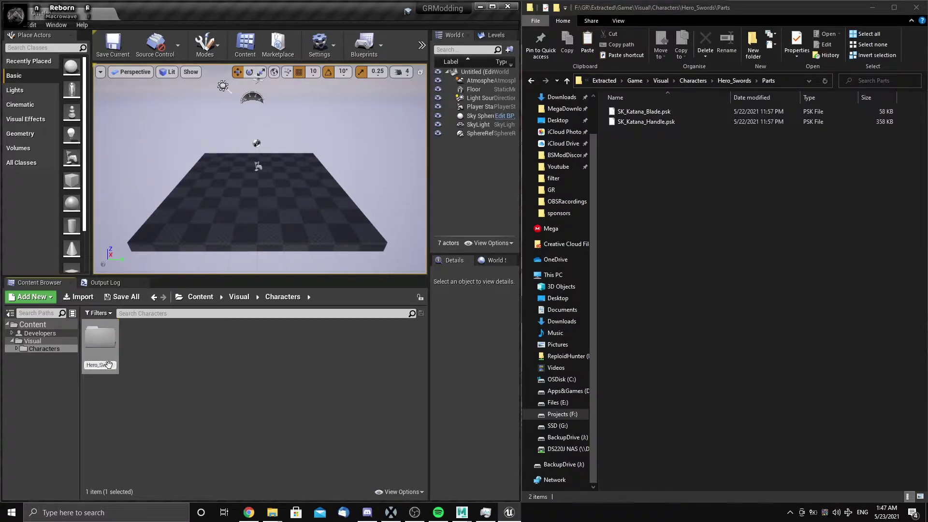
pyautogui.press('Return')
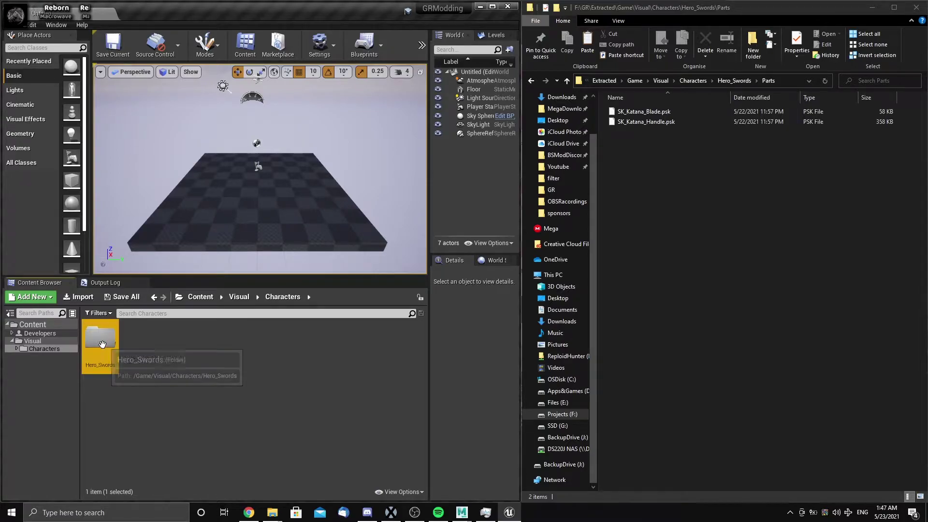
pyautogui.doubleClick(108, 364)
# - Create a Parts folder in Hero_Swords and open the extracted Mat\Tex folder in Explorer
pyautogui.rightClick(130, 361)
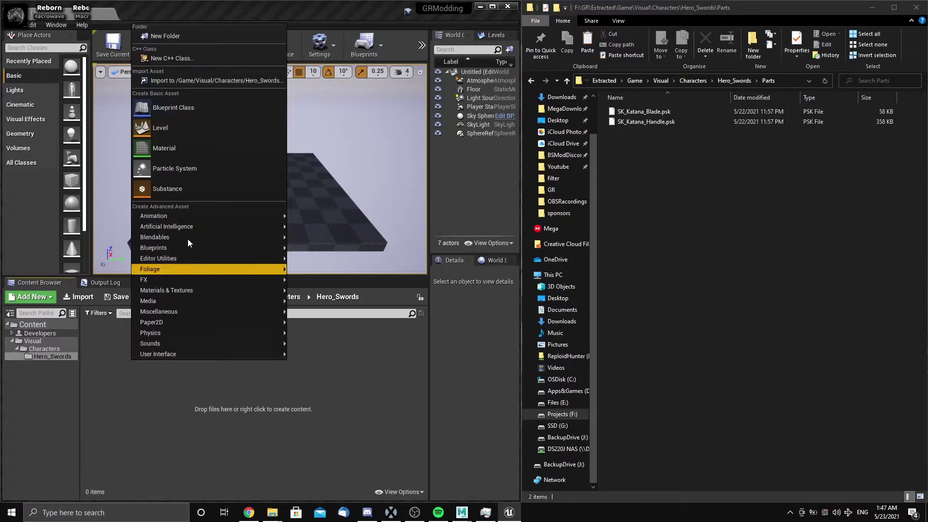
pyautogui.click(186, 38)
pyautogui.write('Parts')
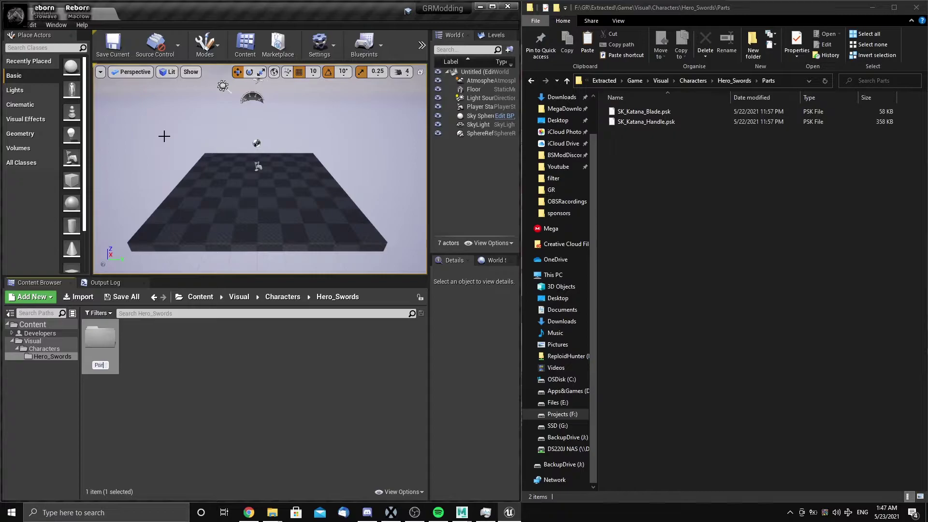
pyautogui.press('Return')
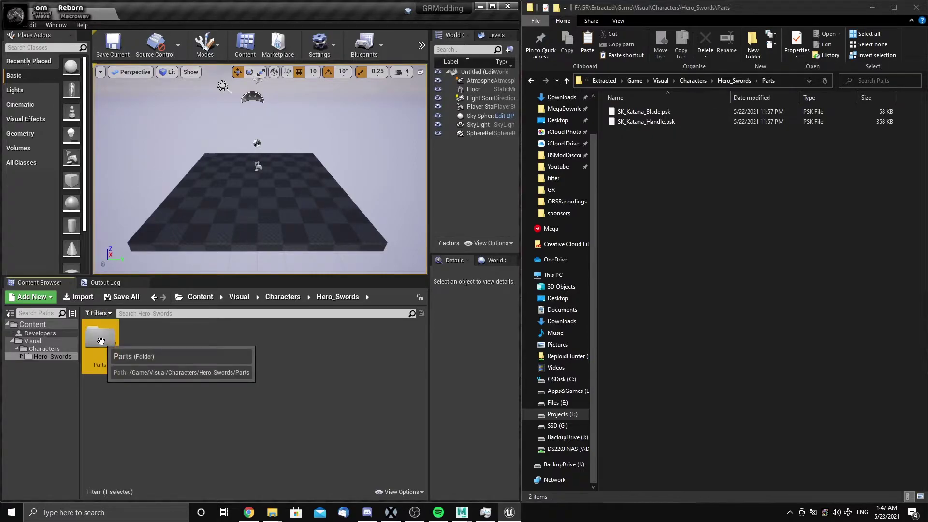
pyautogui.click(735, 81)
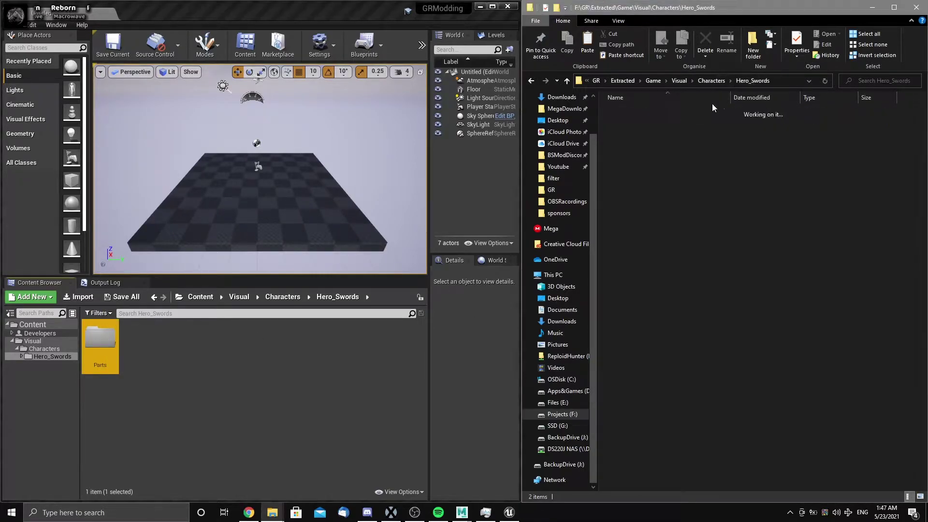
pyautogui.doubleClick(634, 111)
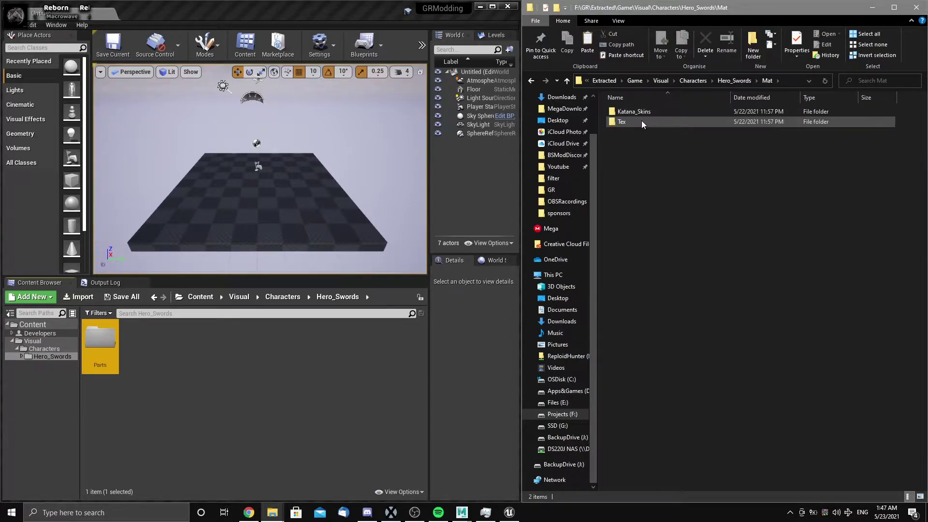
pyautogui.doubleClick(642, 121)
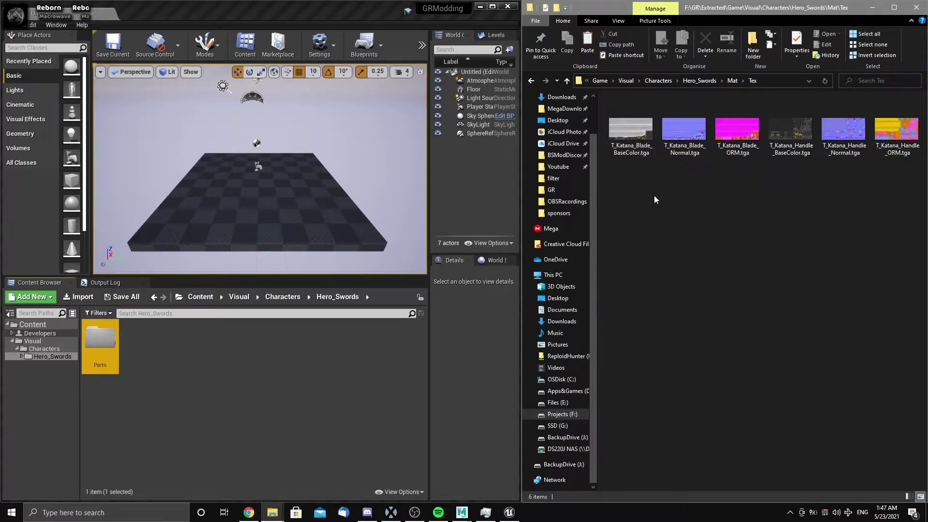
# - Create a Mat folder inside Hero_Swords and open it
pyautogui.click(174, 375)
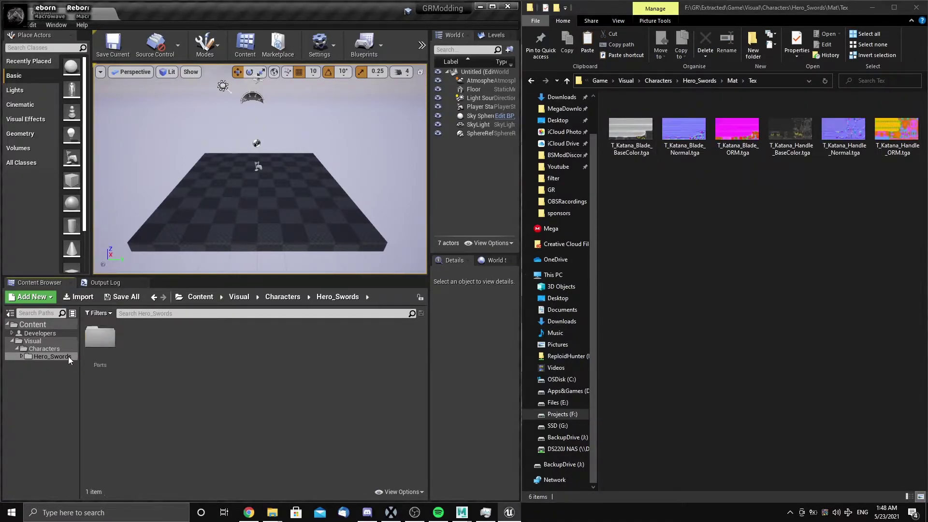
pyautogui.click(22, 356)
pyautogui.rightClick(222, 367)
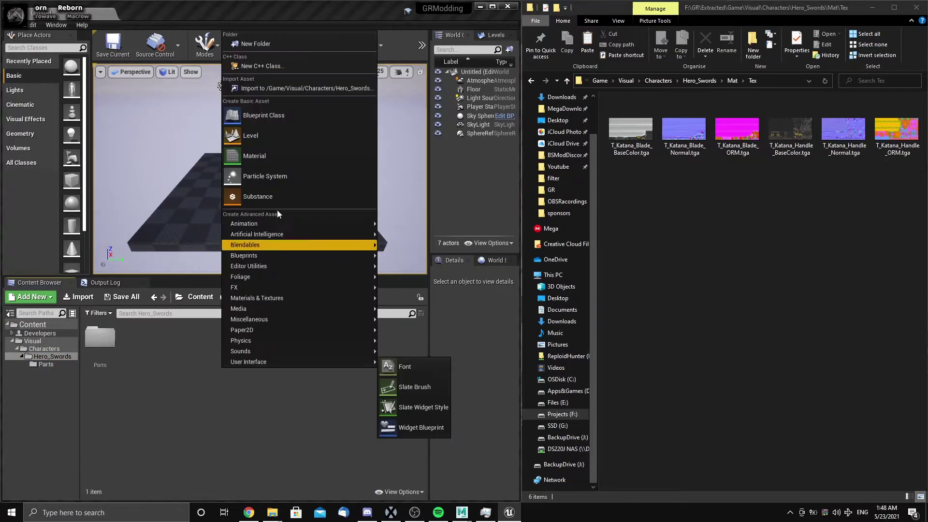
pyautogui.click(288, 45)
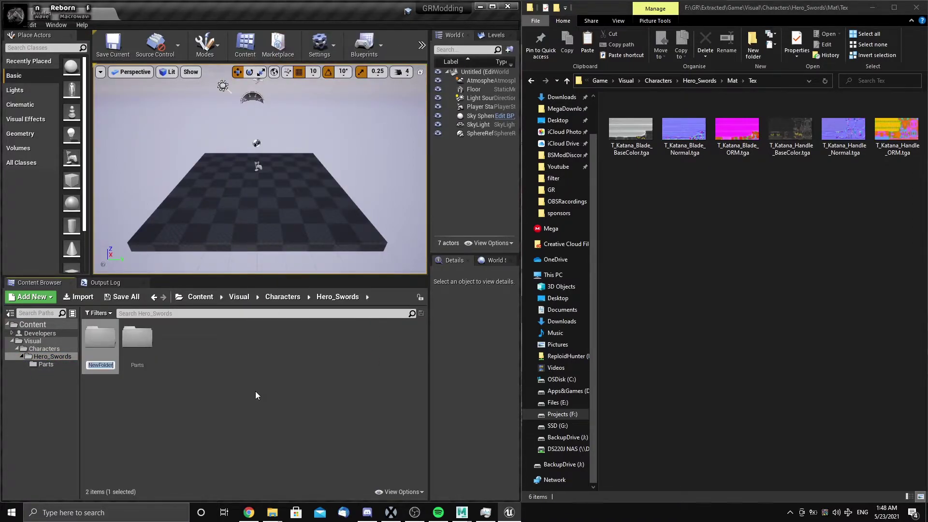
pyautogui.write('Mat')
pyautogui.press('Return')
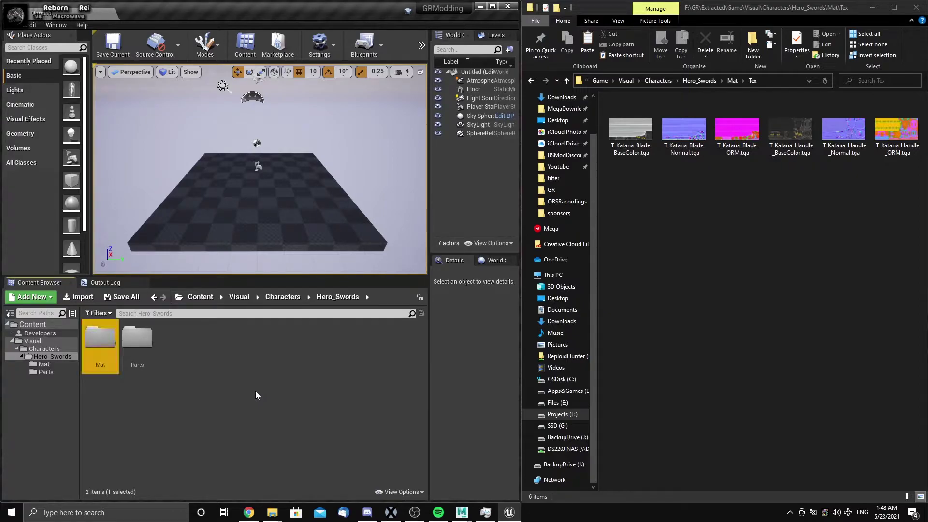
pyautogui.doubleClick(100, 344)
# - Create a Tex folder in Mat and open the extracted Katana_Skins\Default folder in Explorer
pyautogui.rightClick(179, 387)
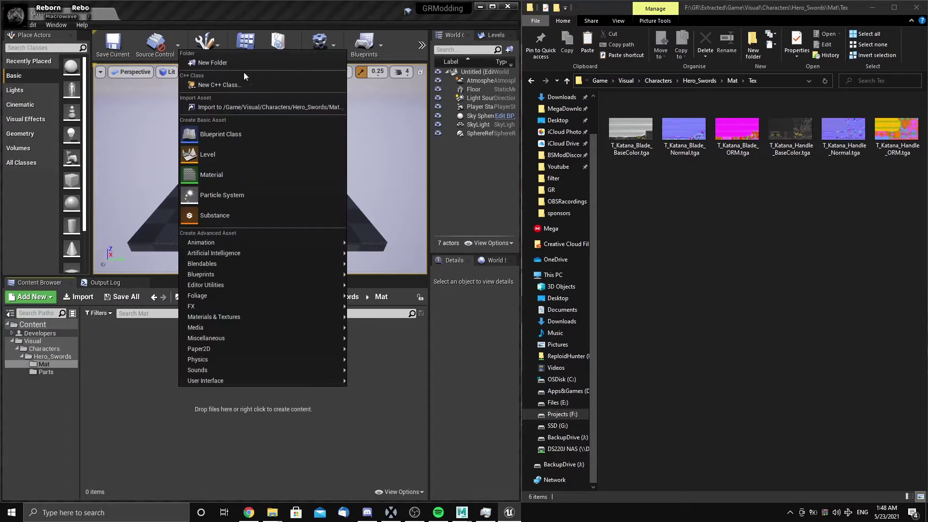
pyautogui.click(232, 63)
pyautogui.write('ex')
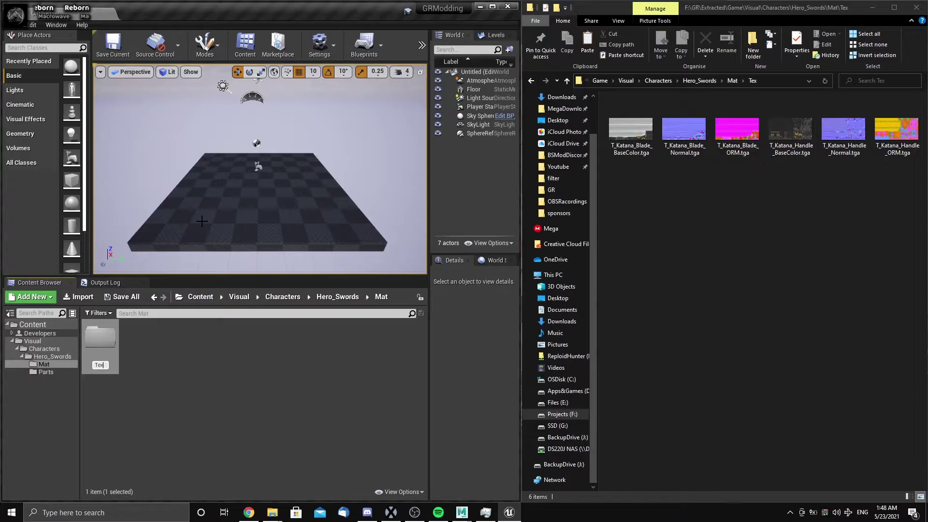
pyautogui.press('Return')
pyautogui.click(250, 361)
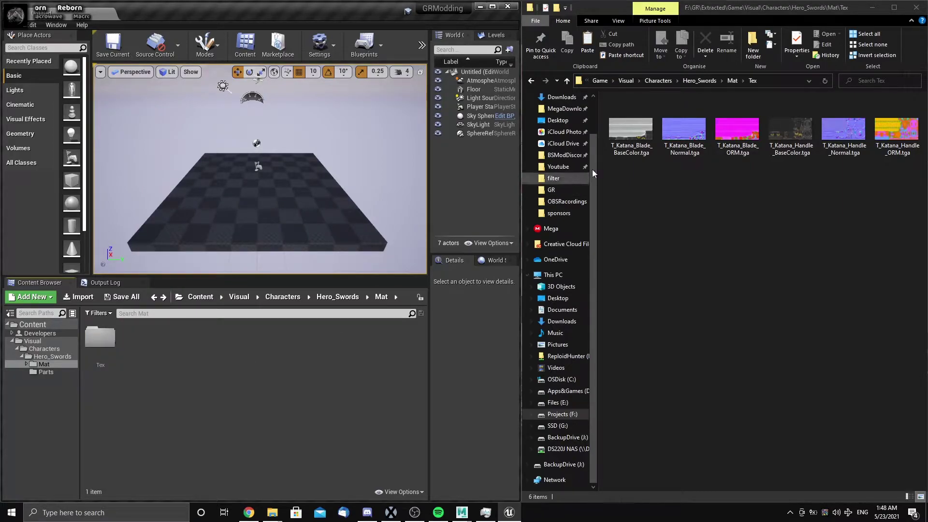
pyautogui.click(731, 80)
pyautogui.doubleClick(638, 112)
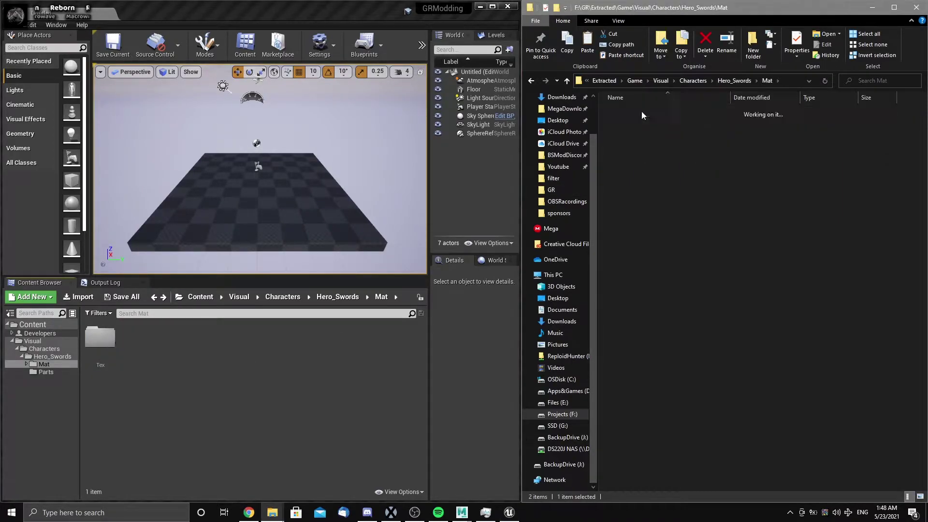
pyautogui.doubleClick(638, 115)
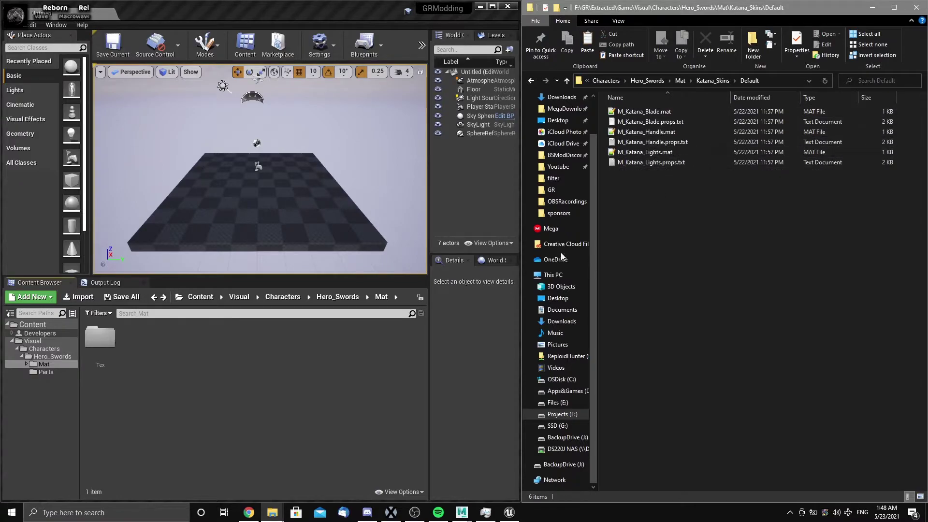
# - Create a Katana_Skins folder in Mat with a Default folder inside it
pyautogui.click(45, 365)
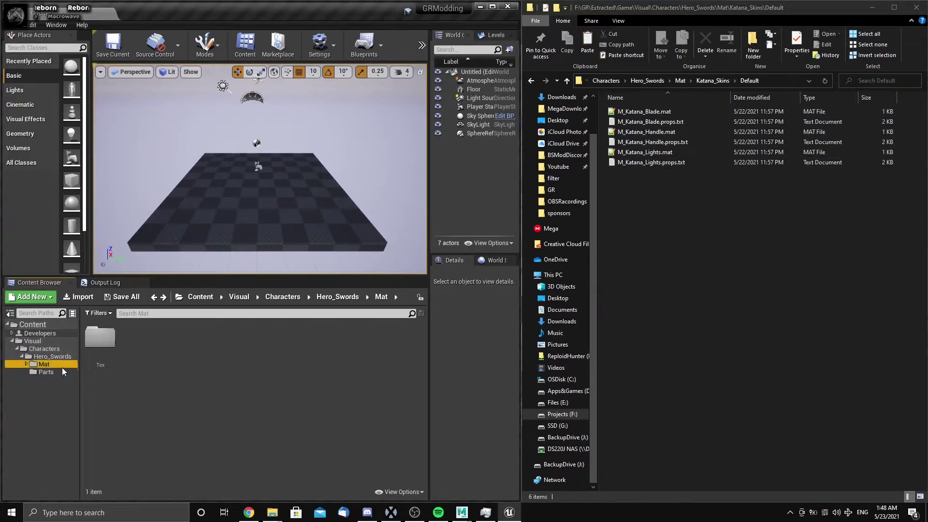
pyautogui.rightClick(203, 366)
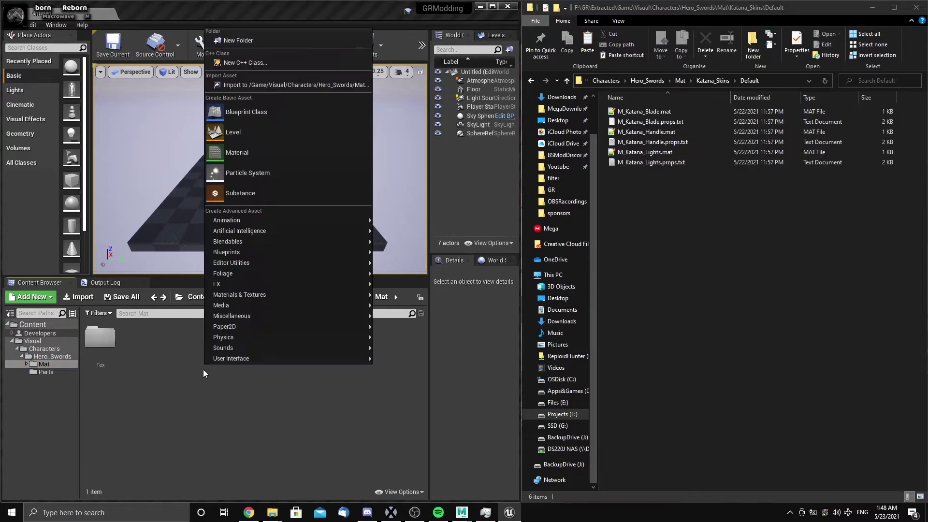
pyautogui.click(253, 41)
pyautogui.write('atana_Skins')
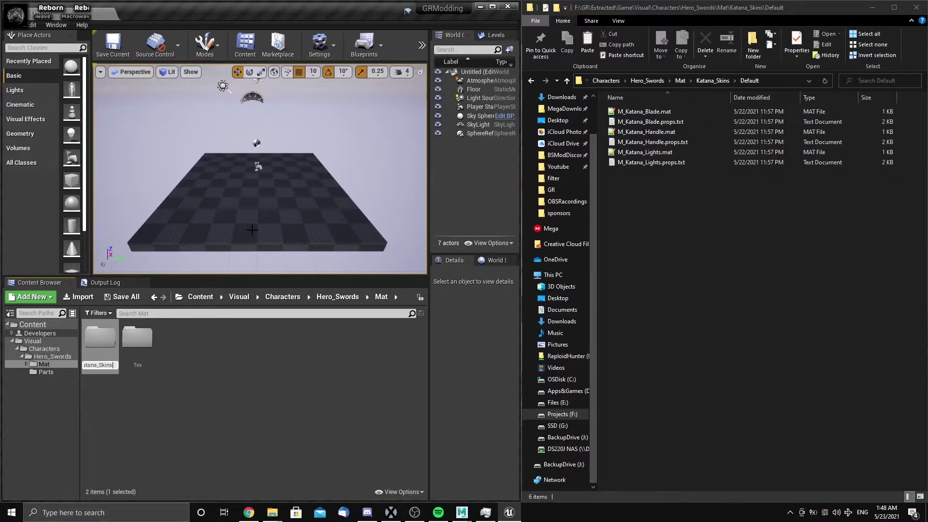
pyautogui.press('Return')
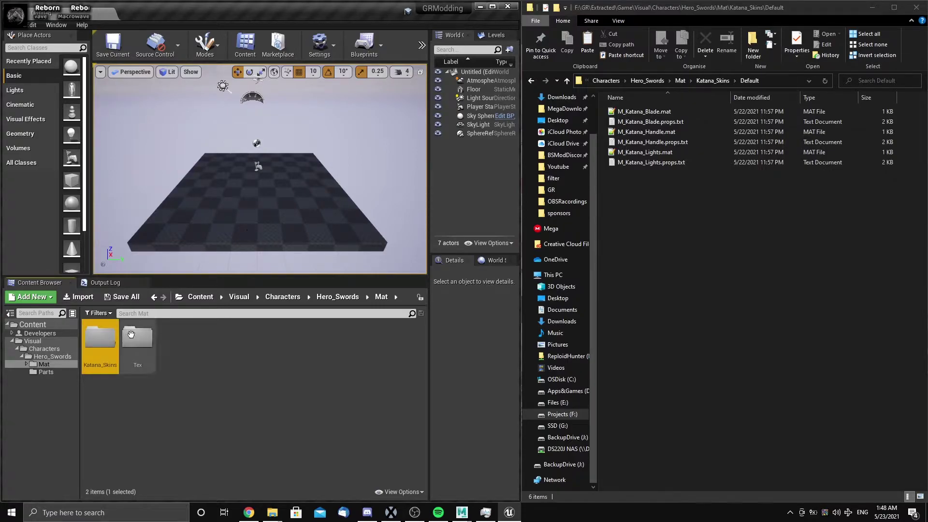
pyautogui.doubleClick(100, 338)
pyautogui.rightClick(169, 372)
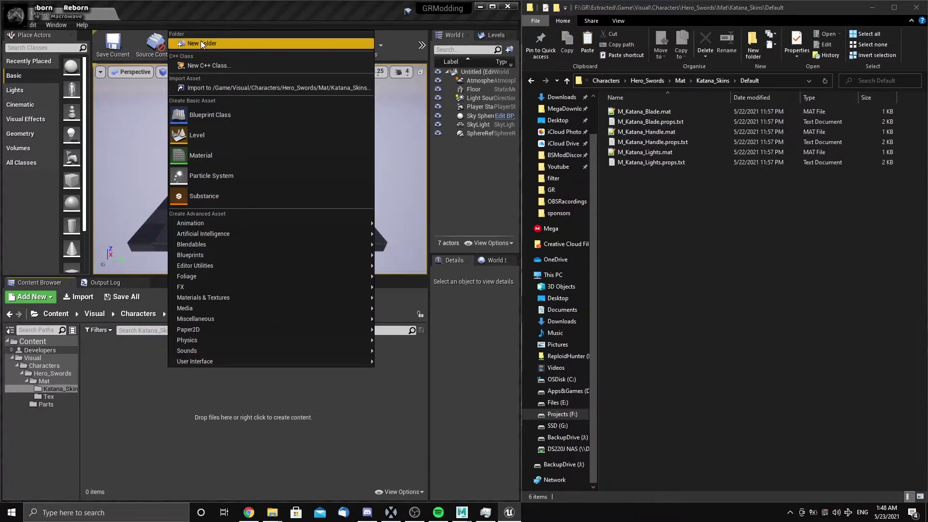
pyautogui.click(206, 43)
pyautogui.write('t')
pyautogui.press('Return')
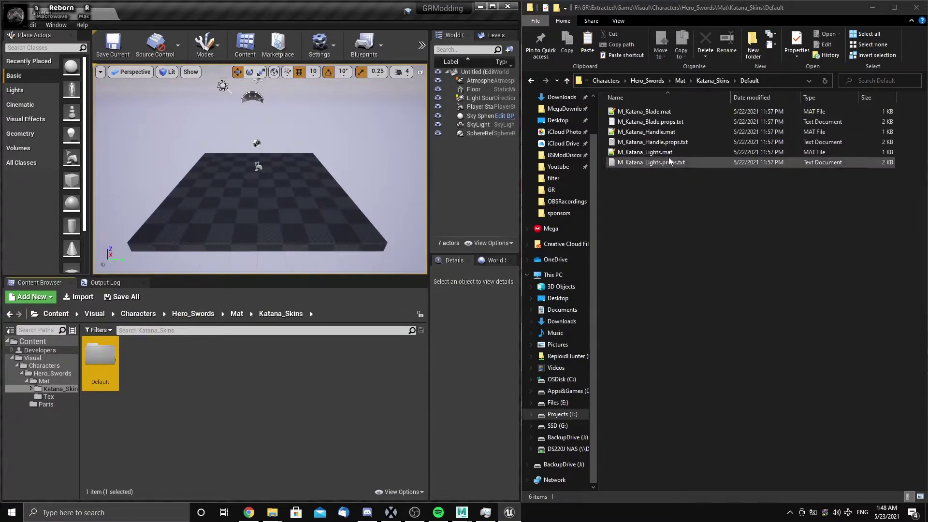
# - In Explorer, select M_Katana_Blade.mat and go back up to the extracted Mat folder
pyautogui.click(647, 153)
pyautogui.click(666, 112)
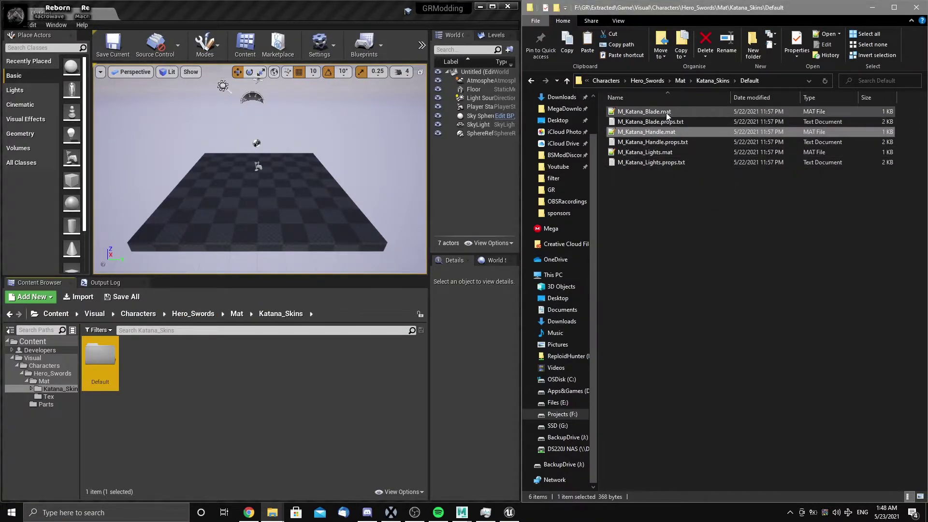
pyautogui.click(684, 80)
# - Browse the extracted Characters folder down through FFP_View_Models to Katana_rigged for reference
pyautogui.click(734, 80)
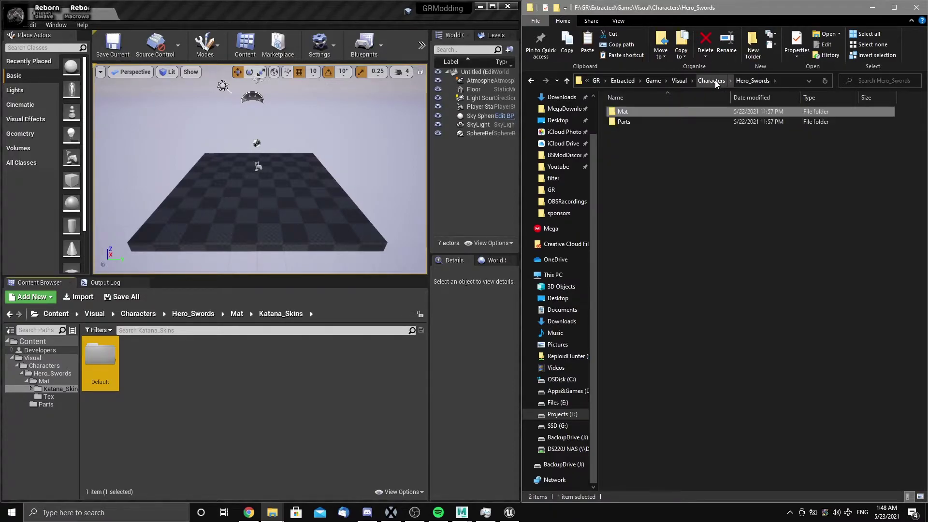
pyautogui.doubleClick(653, 113)
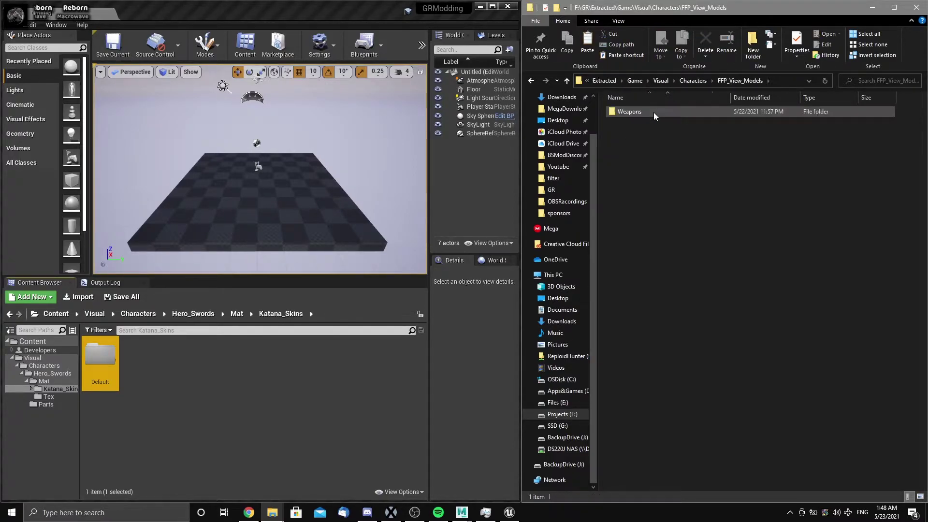
pyautogui.doubleClick(647, 112)
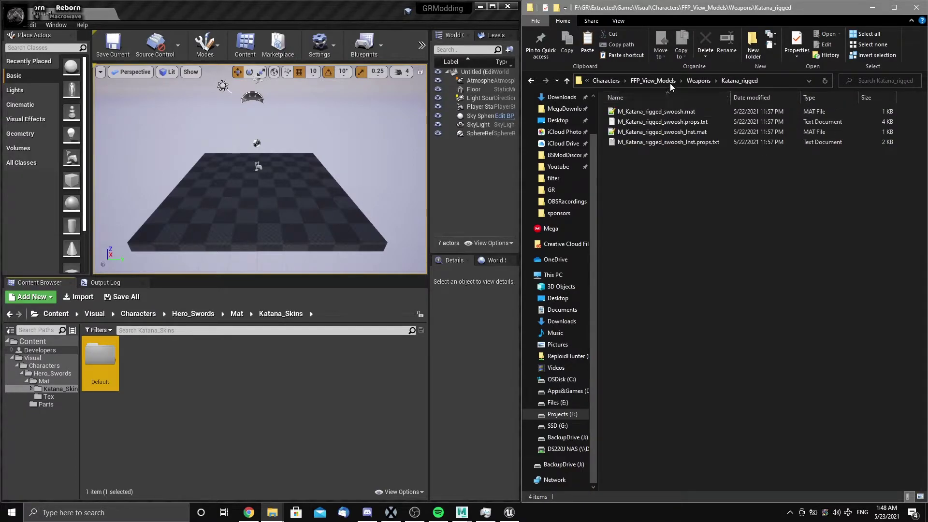
# - Create an FFP_View_Models folder under Characters, correcting its lowercase 'm' to capital 'M'
pyautogui.click(44, 366)
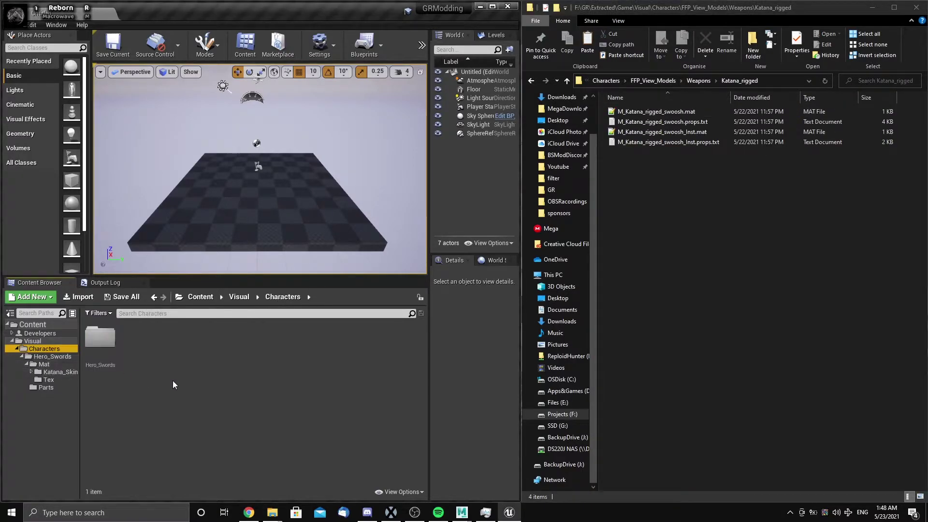
pyautogui.rightClick(191, 381)
pyautogui.click(243, 58)
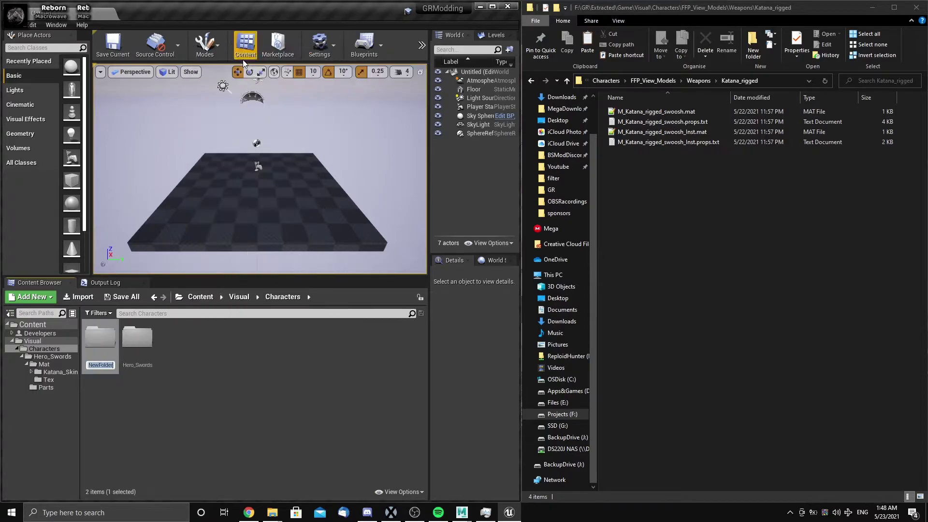
pyautogui.write('P_View_mod')
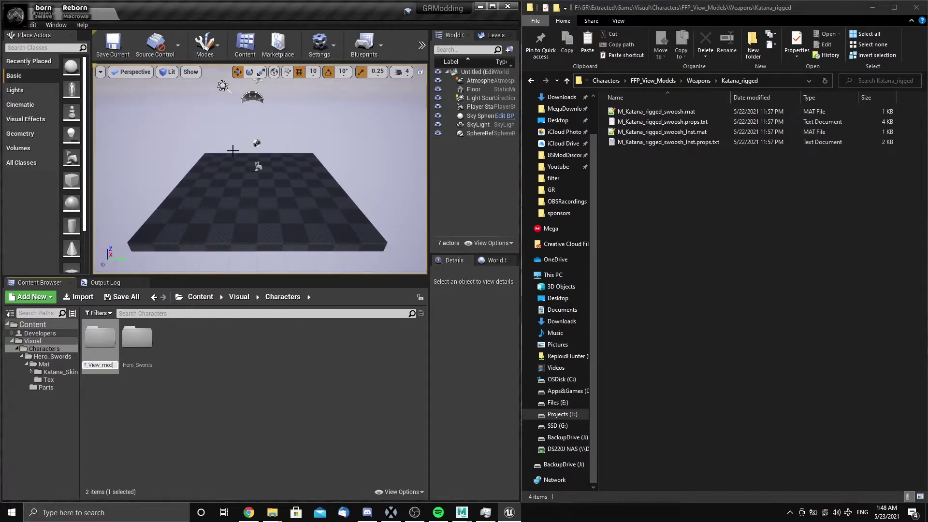
pyautogui.press('Return')
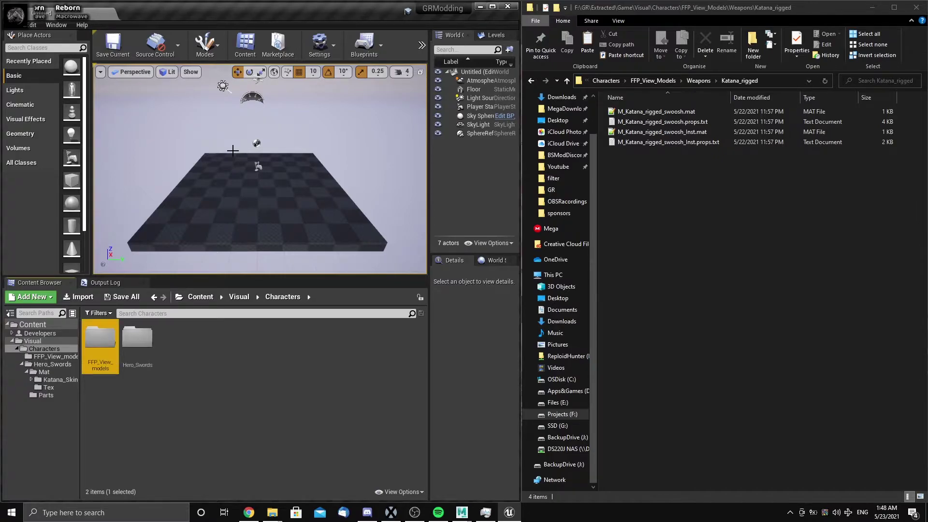
pyautogui.click(107, 366)
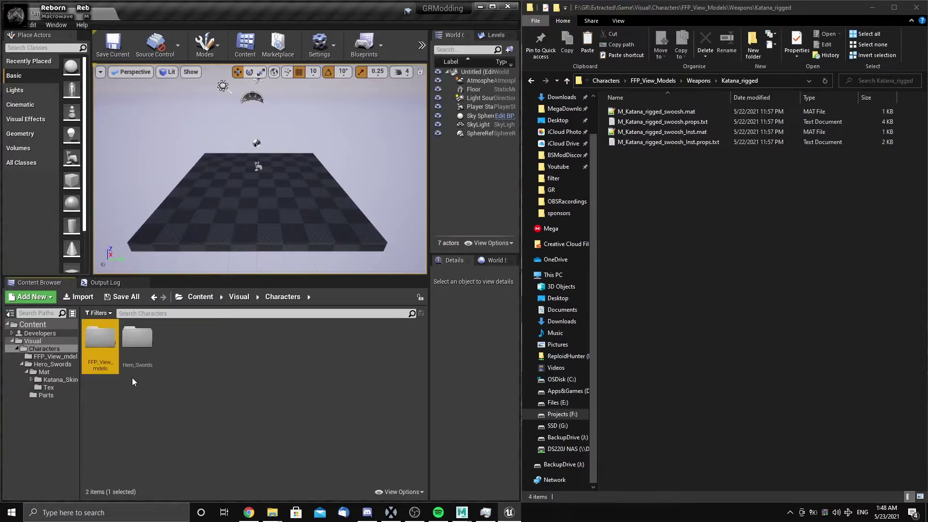
pyautogui.click(100, 366)
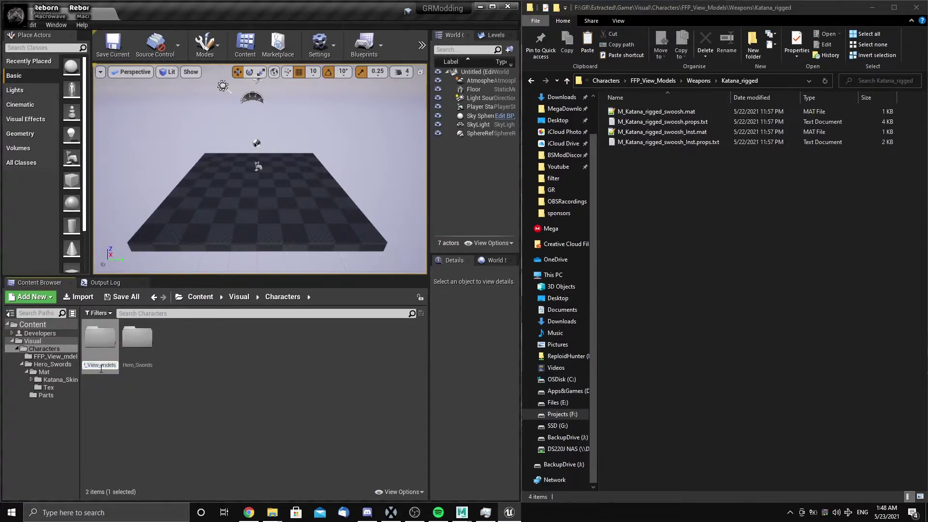
pyautogui.press('Delete')
pyautogui.write('M')
pyautogui.press('Return')
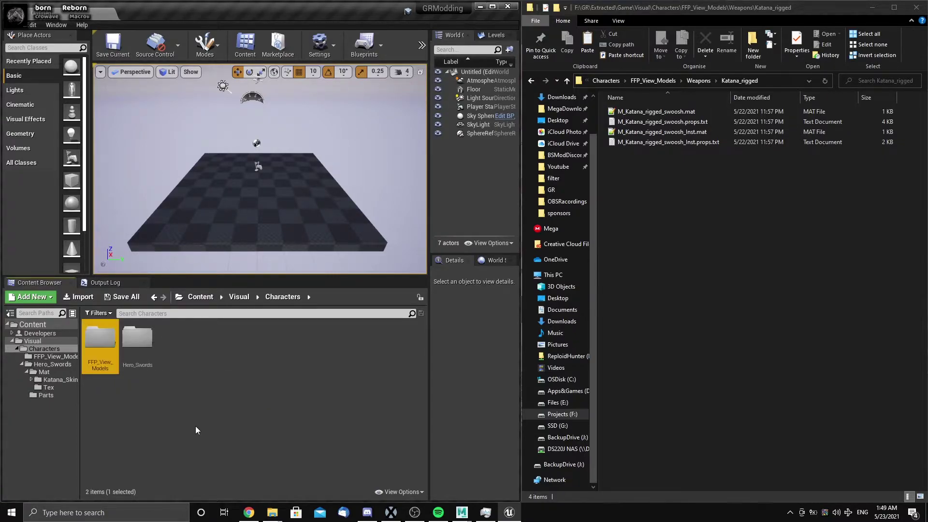
# - Create a Weapons folder inside FFP_View_Models
pyautogui.doubleClick(100, 341)
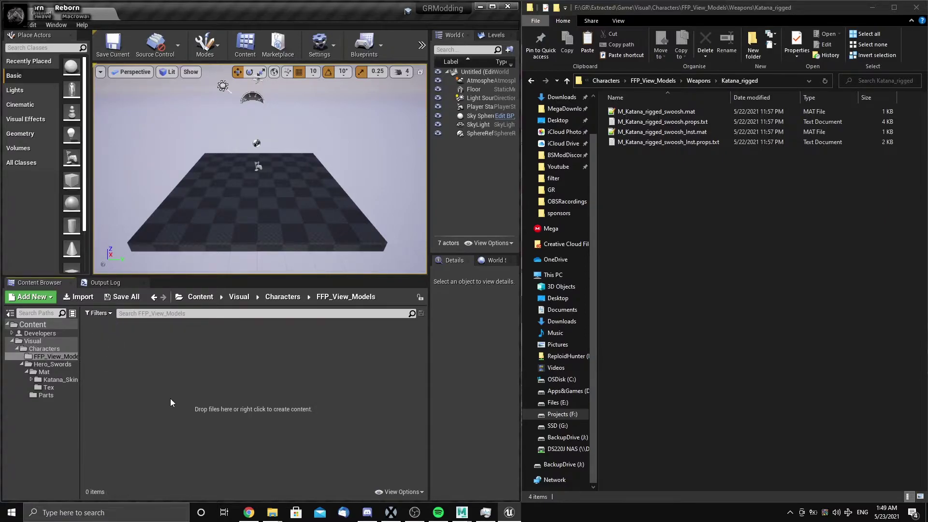
pyautogui.rightClick(171, 399)
pyautogui.click(214, 76)
pyautogui.write('Weapons')
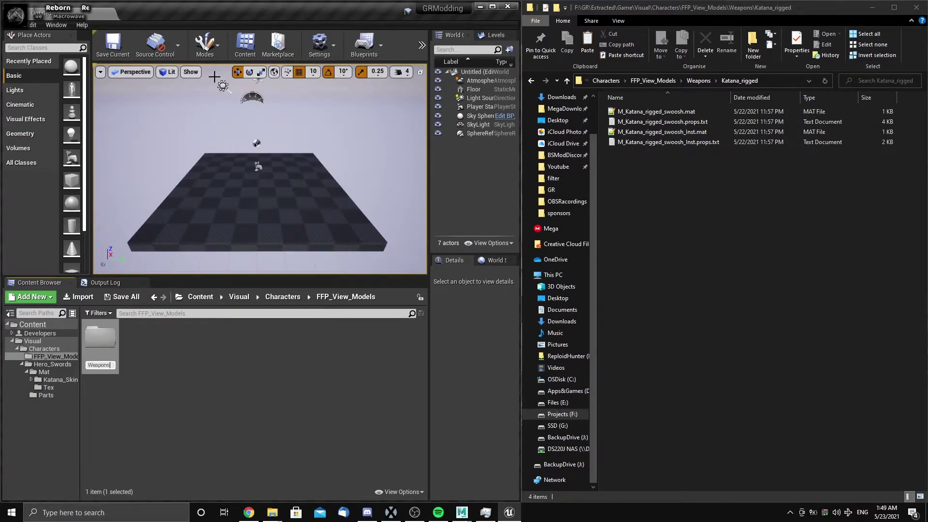
pyautogui.press('Return')
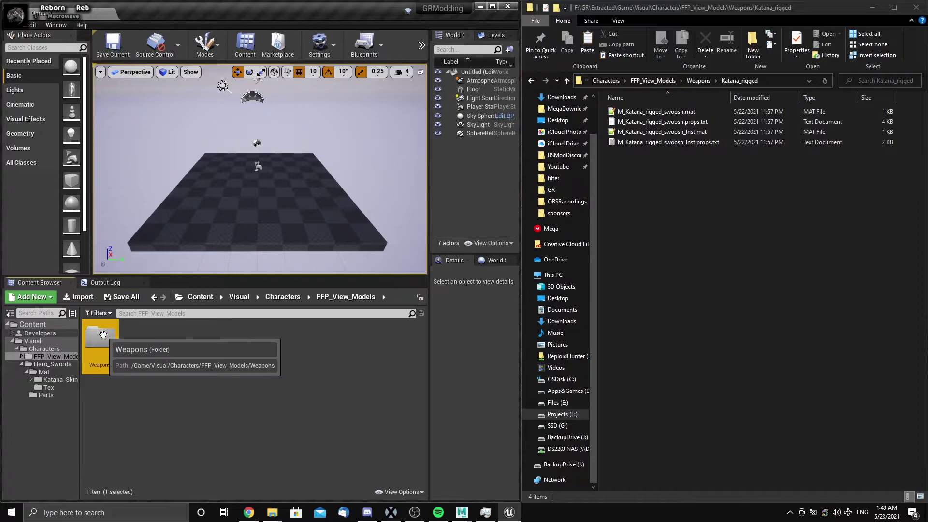
# - Create Katana_rigged inside Weapons, then show the Parts folder and the FinalMaps texture window
pyautogui.doubleClick(100, 340)
pyautogui.rightClick(135, 358)
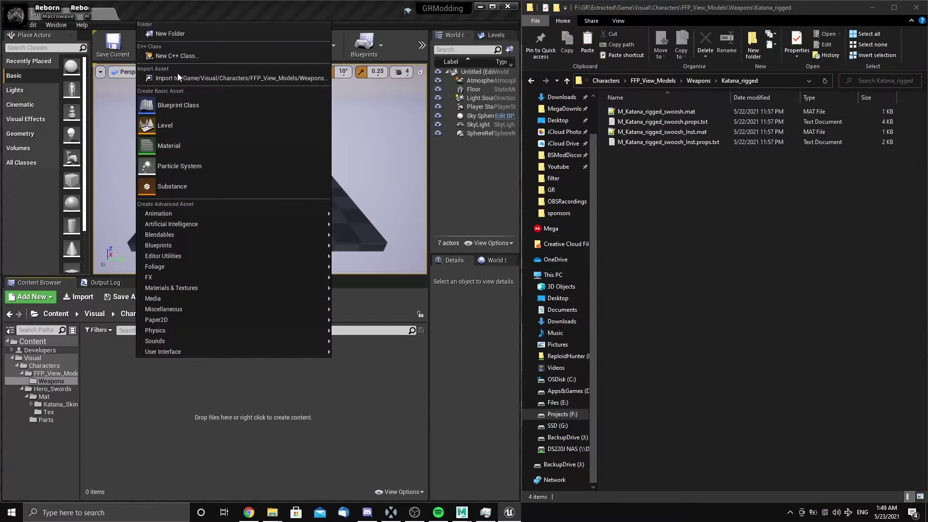
pyautogui.click(184, 35)
pyautogui.write('atana_rigge')
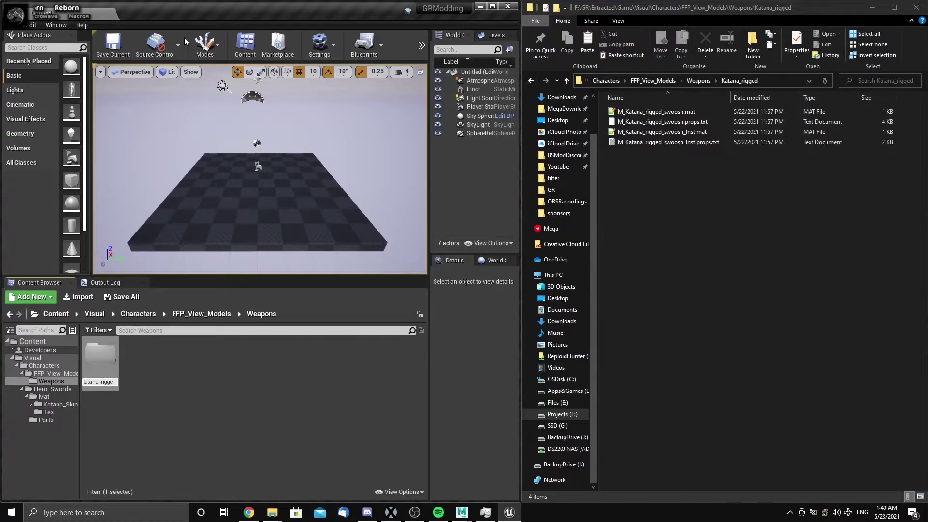
pyautogui.write('d')
pyautogui.press('Return')
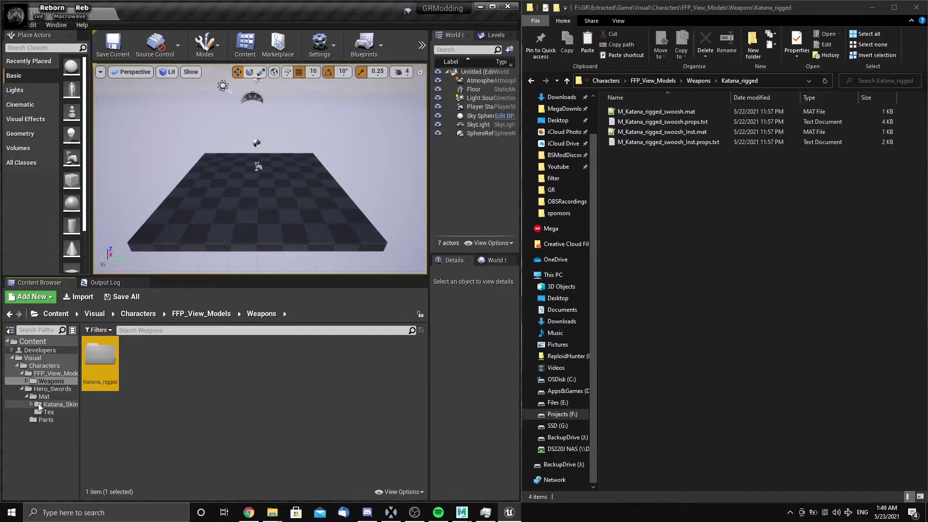
pyautogui.click(49, 420)
pyautogui.moveTo(272, 512)
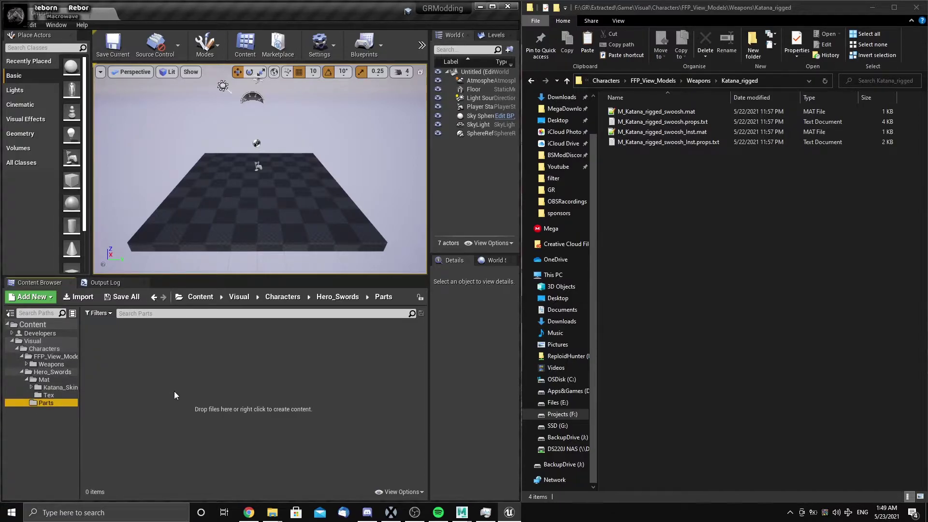
pyautogui.click(290, 468)
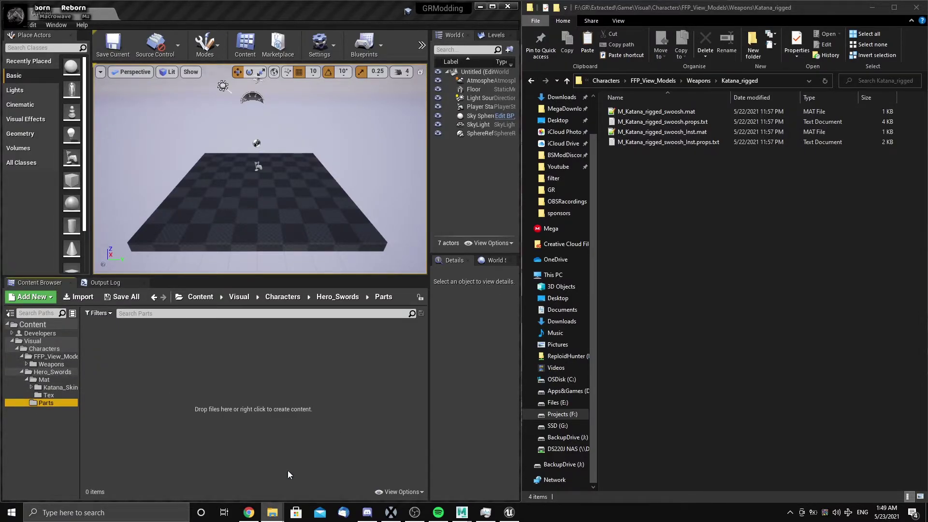
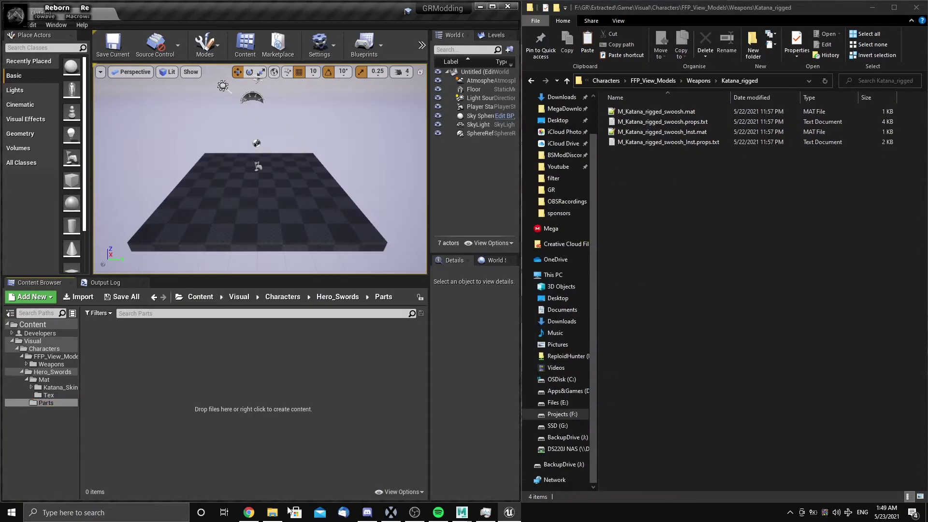
# - Close FinalMaps and show F:\GR\Exported, snapped to the top-right quarter
pyautogui.click(652, 110)
pyautogui.click(272, 511)
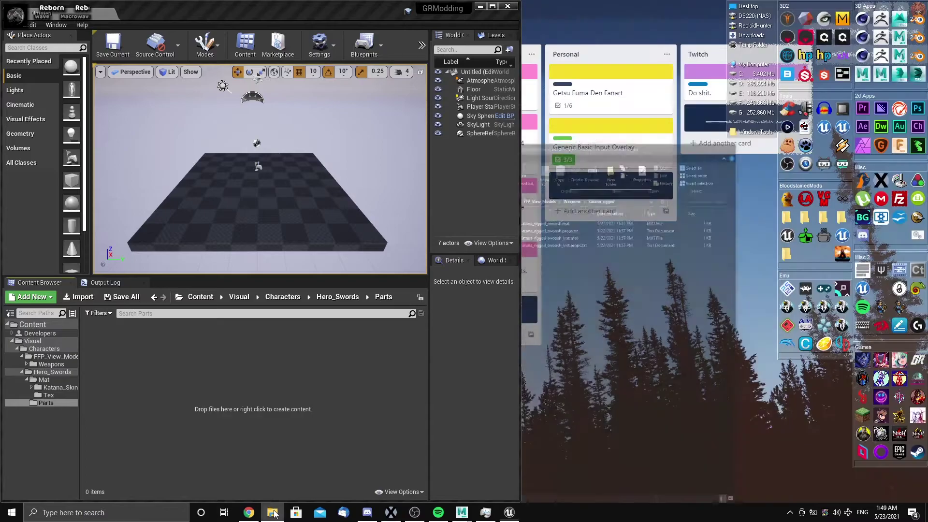
pyautogui.click(272, 512)
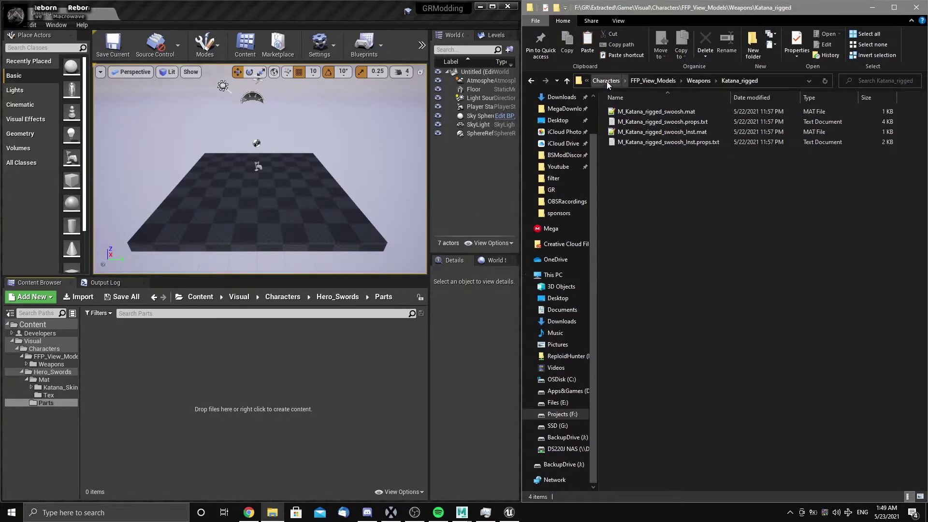
pyautogui.hotkey('alt', 'Up')
pyautogui.hotkey('alt', 'Up')
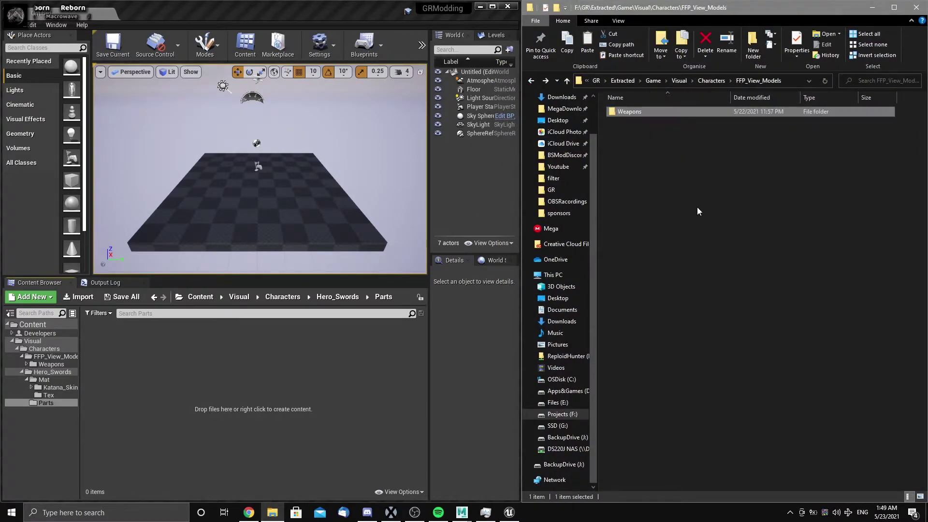
pyautogui.hotkey('alt', 'Up')
pyautogui.hotkey('alt', 'Up')
pyautogui.hotkey('alt', 'Up')
pyautogui.click(667, 81)
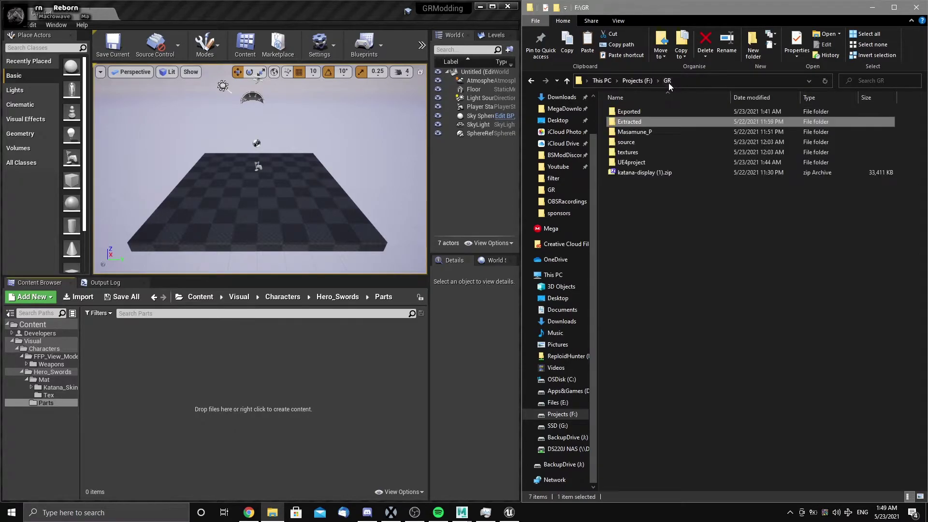
pyautogui.doubleClick(629, 112)
pyautogui.click(650, 199)
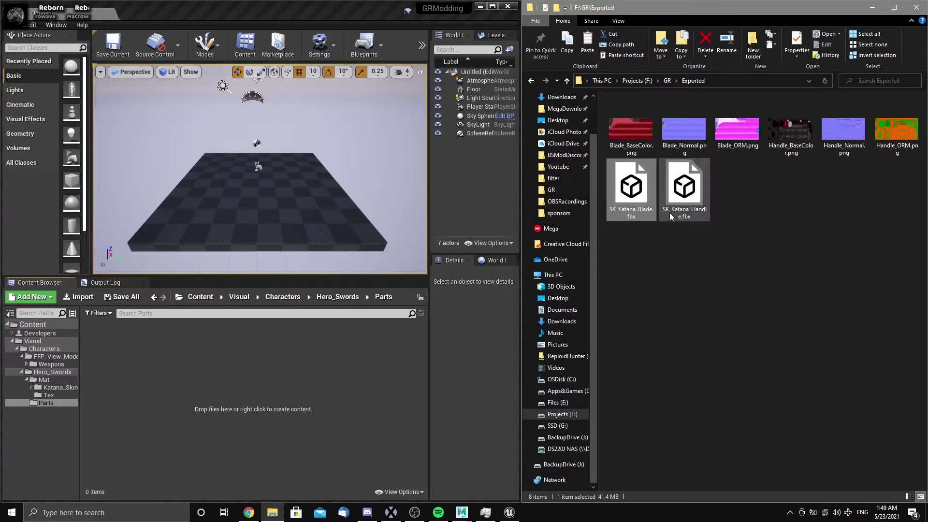
pyautogui.press('super+Up')
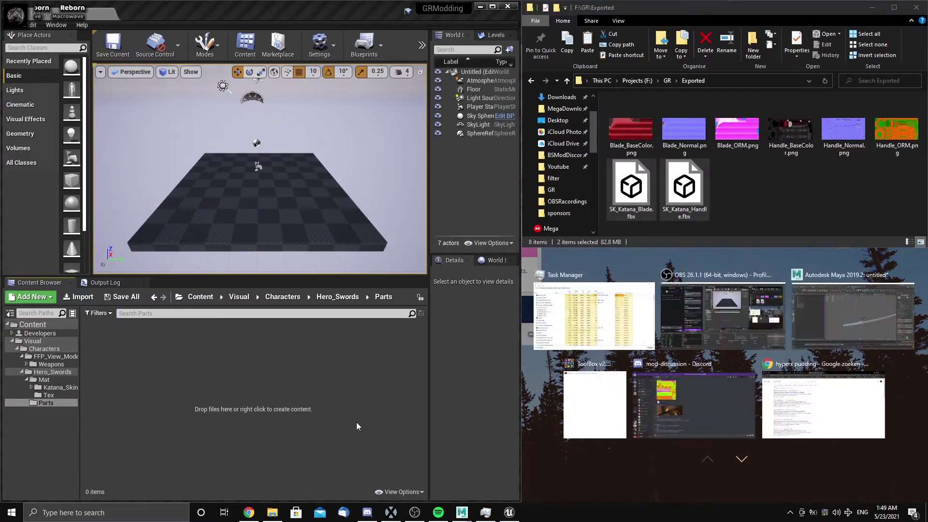
# - Open a second Explorer window at Extracted\Game\Visual\Characters\Hero_Swords\Parts, placed lower right
pyautogui.rightClick(272, 512)
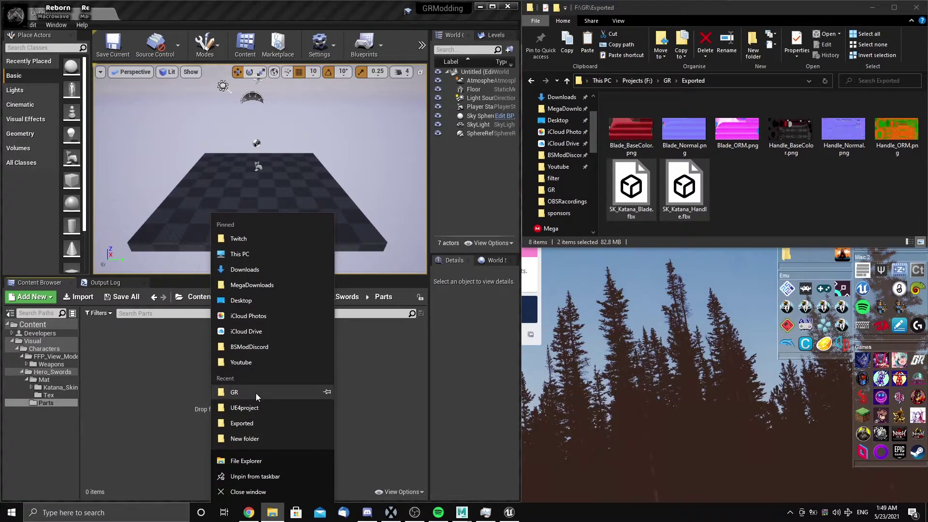
pyautogui.click(256, 395)
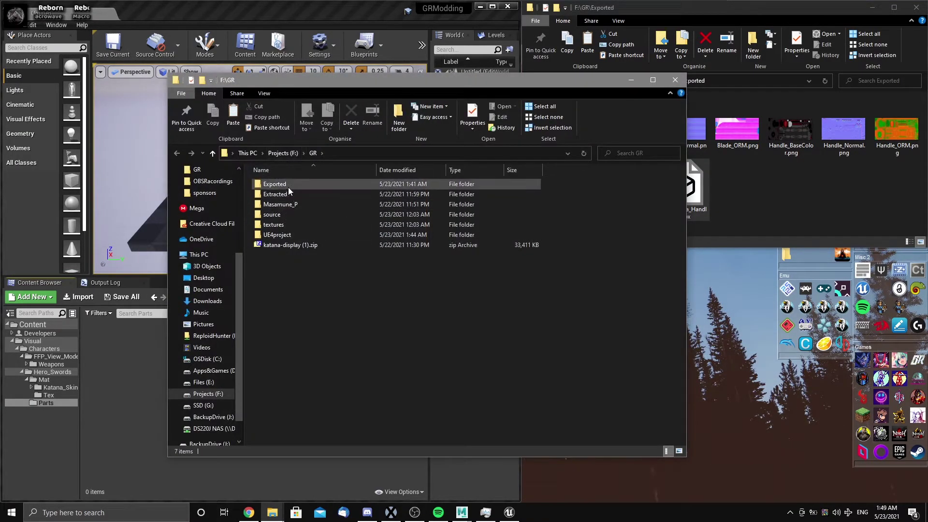
pyautogui.doubleClick(286, 195)
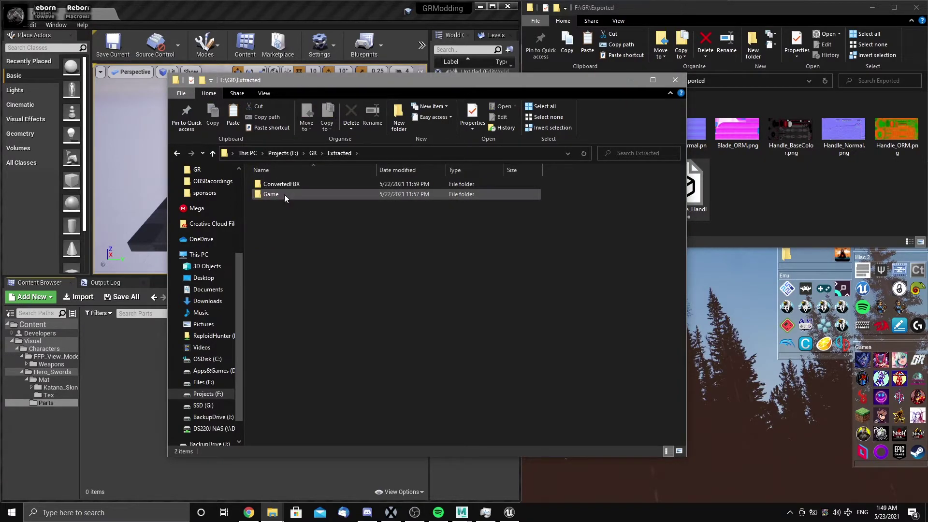
pyautogui.doubleClick(279, 195)
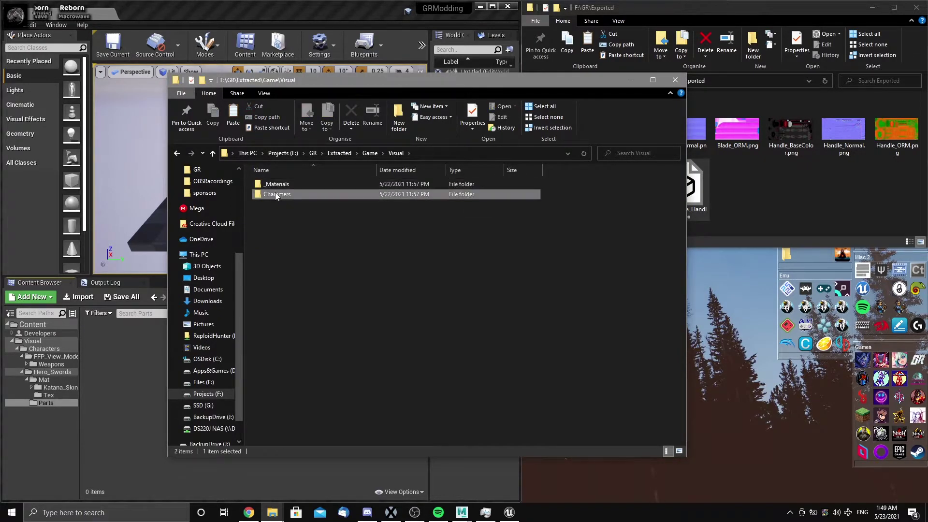
pyautogui.doubleClick(274, 193)
pyautogui.doubleClick(280, 195)
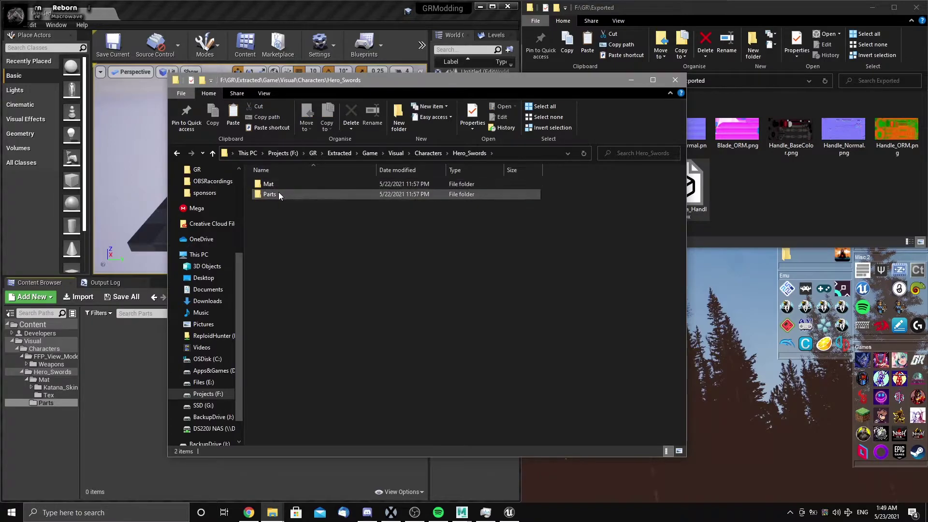
pyautogui.doubleClick(278, 193)
pyautogui.moveTo(319, 79)
pyautogui.mouseDown()
pyautogui.moveTo(921, 485)
pyautogui.moveTo(926, 499)
pyautogui.mouseUp()
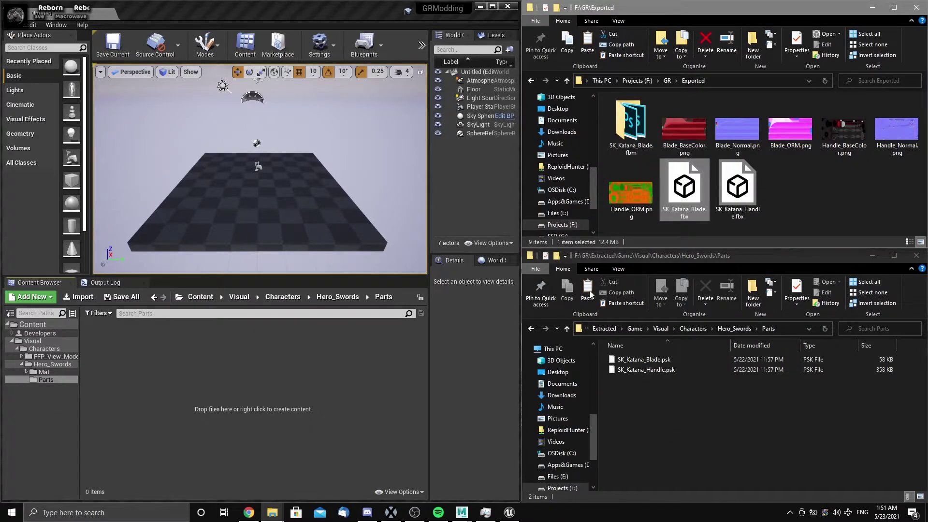
# - Import SK_Katana_Blade.fbx into the Parts content folder, inspect the new mesh, and minimize Explorer
pyautogui.moveTo(684, 189); pyautogui.dragTo(296, 419)
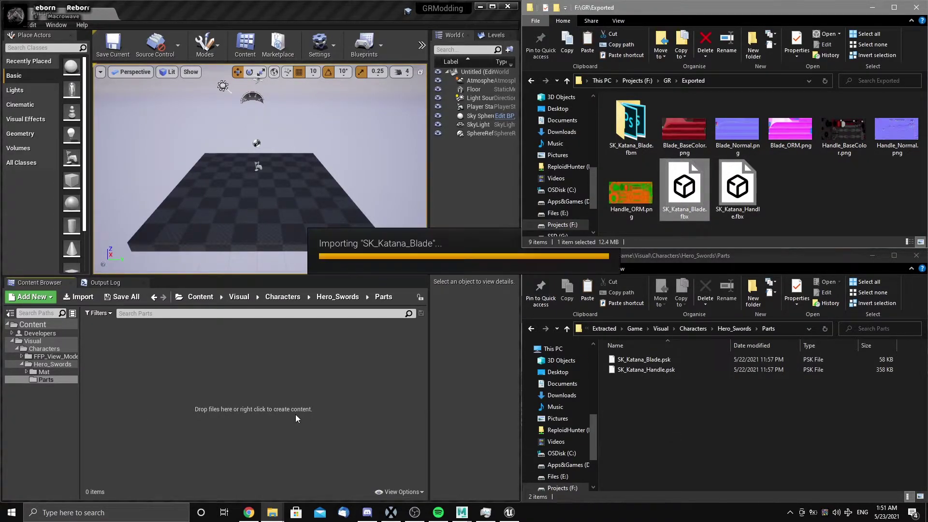
pyautogui.click(518, 435)
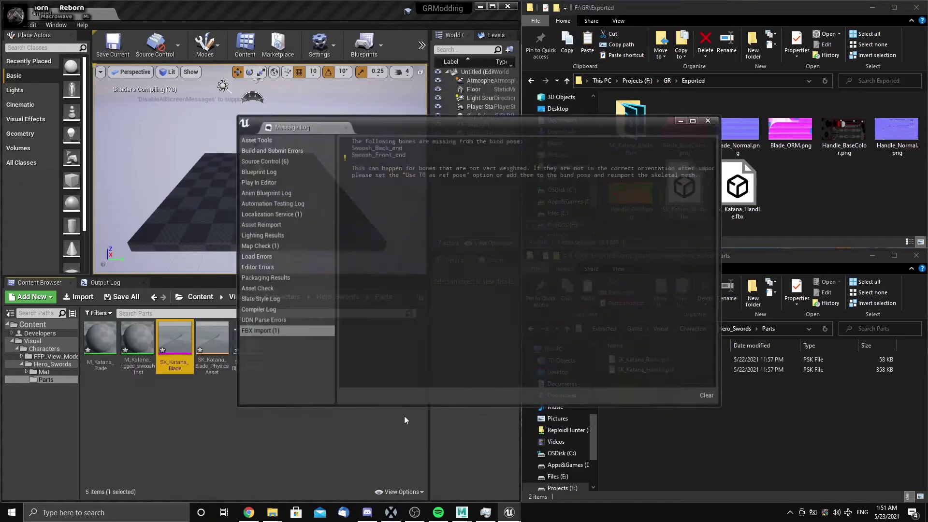
pyautogui.click(709, 119)
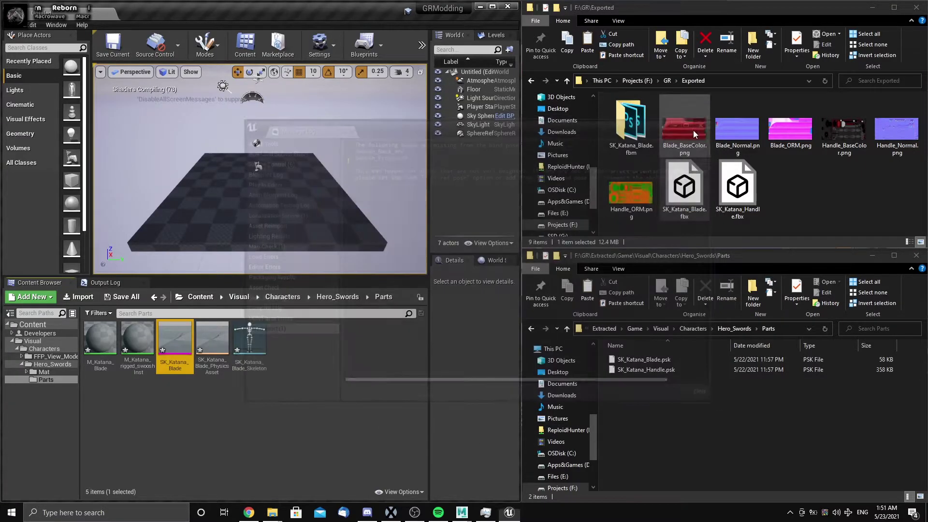
pyautogui.doubleClick(182, 338)
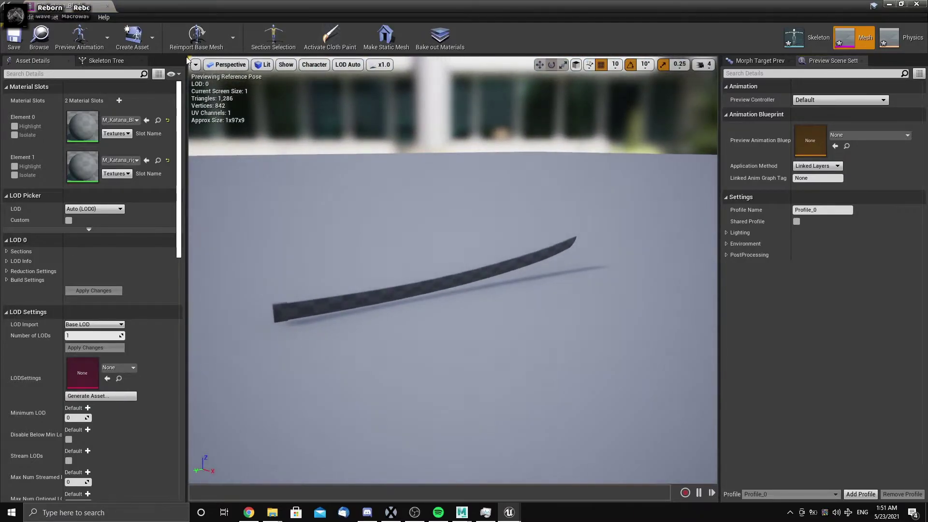
pyautogui.click(103, 8)
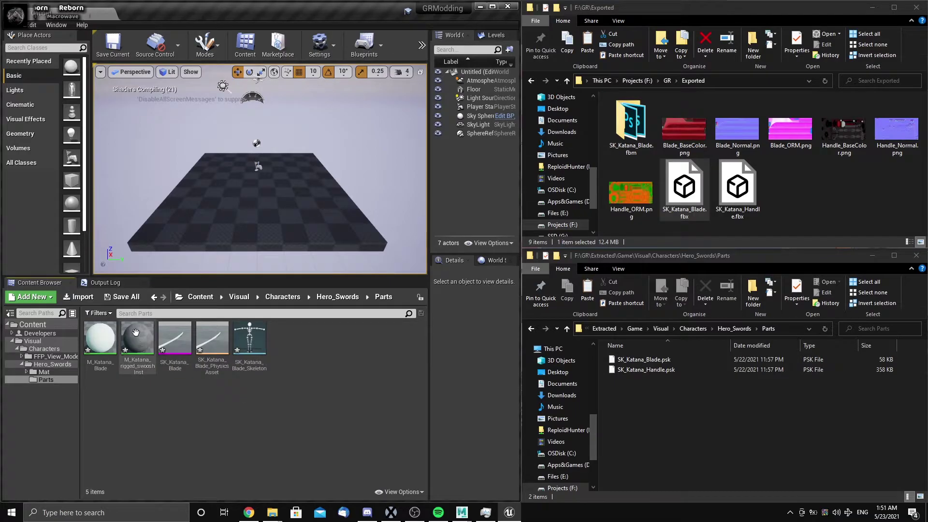
pyautogui.click(212, 341)
pyautogui.click(859, 256)
pyautogui.click(873, 256)
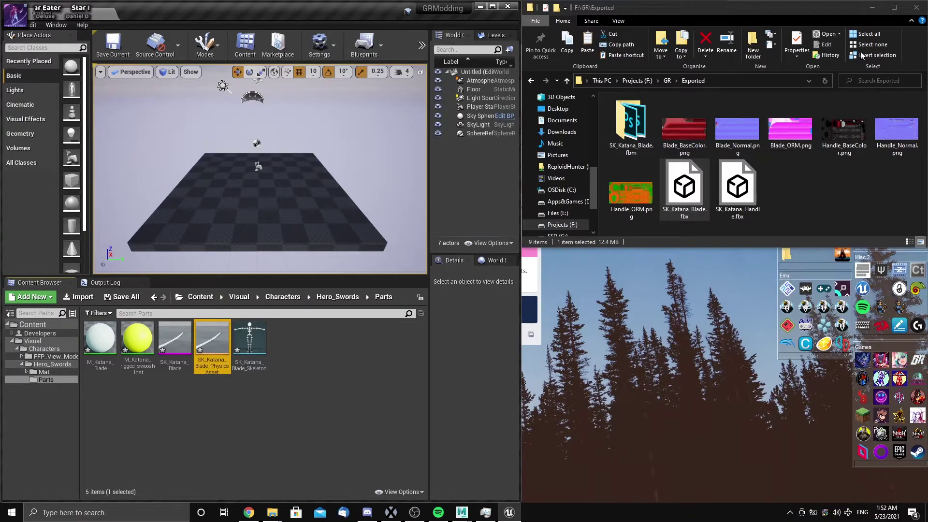
# - Launch UE Viewer and override game detection to Unreal engine 4, version 4.25
pyautogui.click(873, 7)
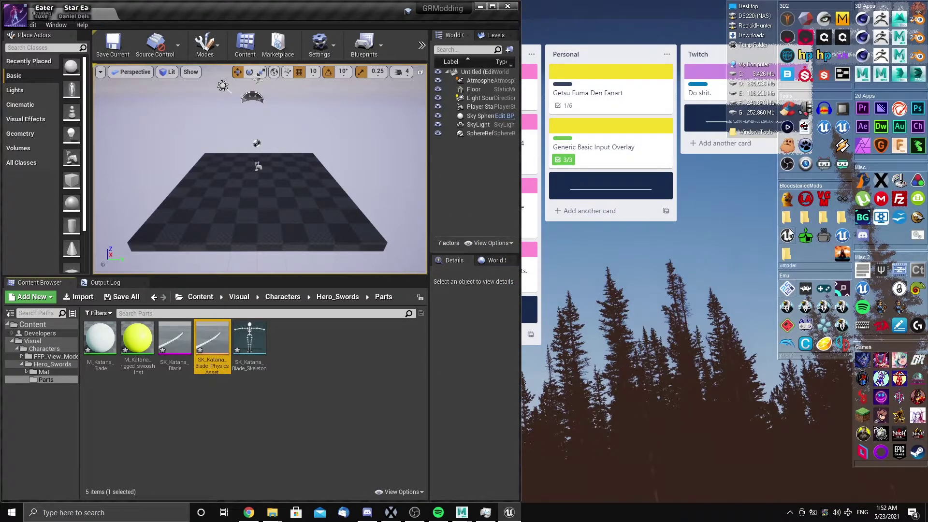
pyautogui.doubleClick(787, 236)
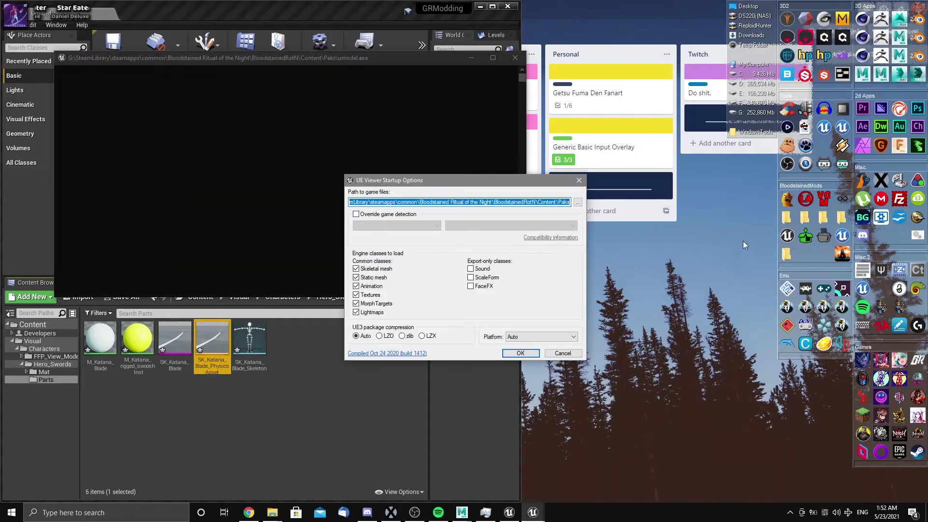
pyautogui.click(406, 214)
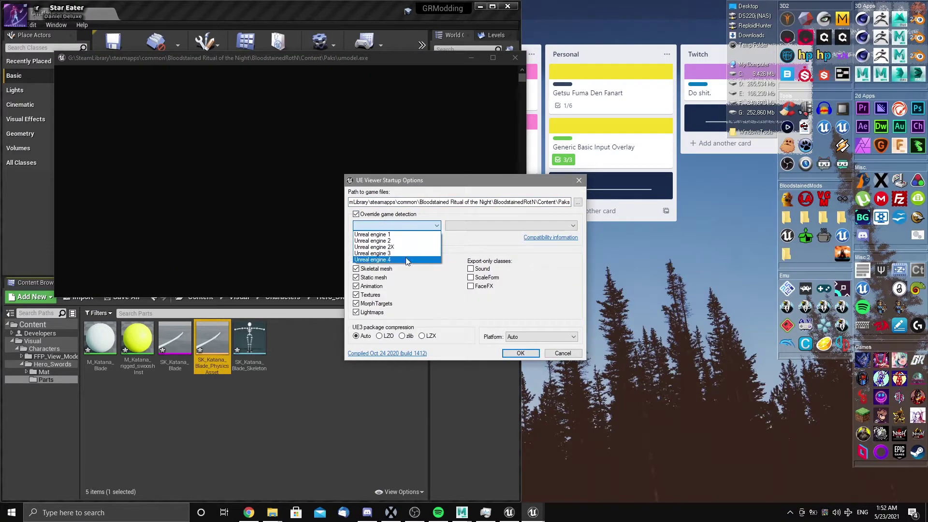
pyautogui.click(405, 258)
pyautogui.click(480, 226)
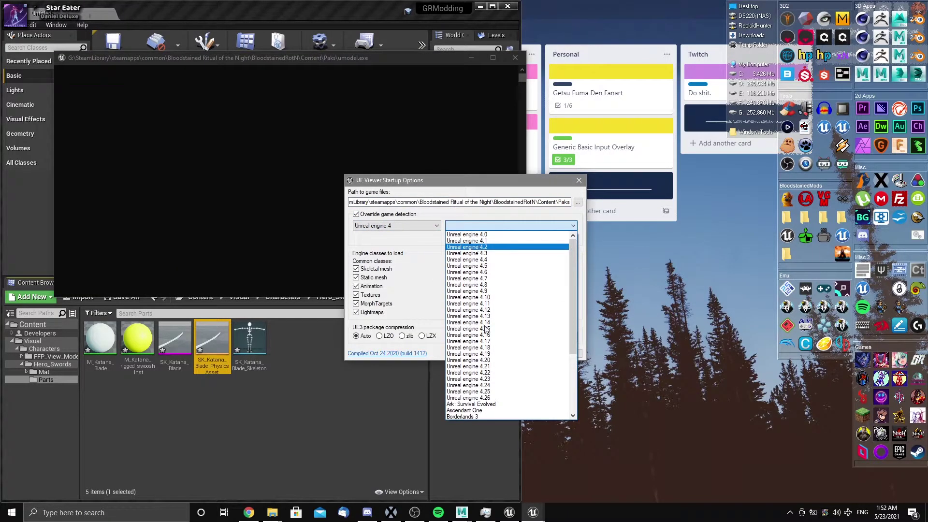
pyautogui.click(505, 396)
# - Browse the game files path to the G:\GOG\Ghostrunner game folder
pyautogui.click(578, 203)
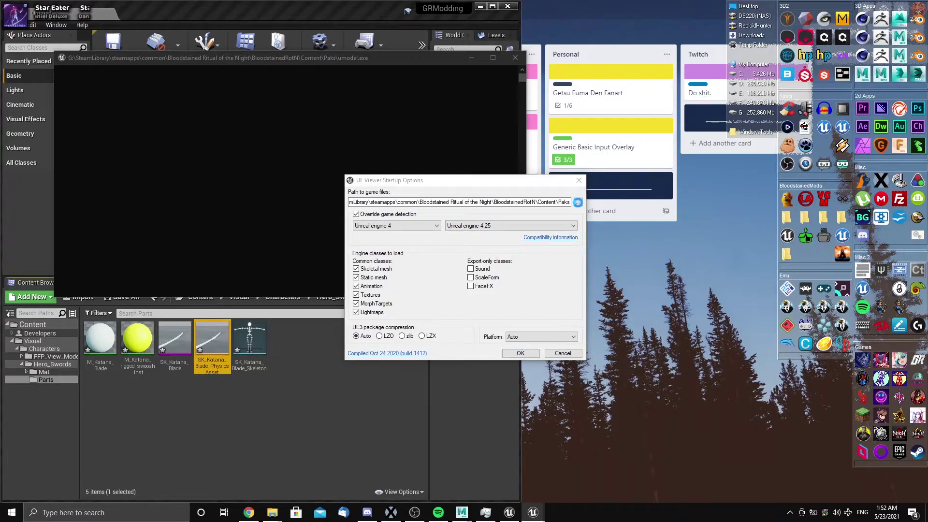
pyautogui.click(481, 212)
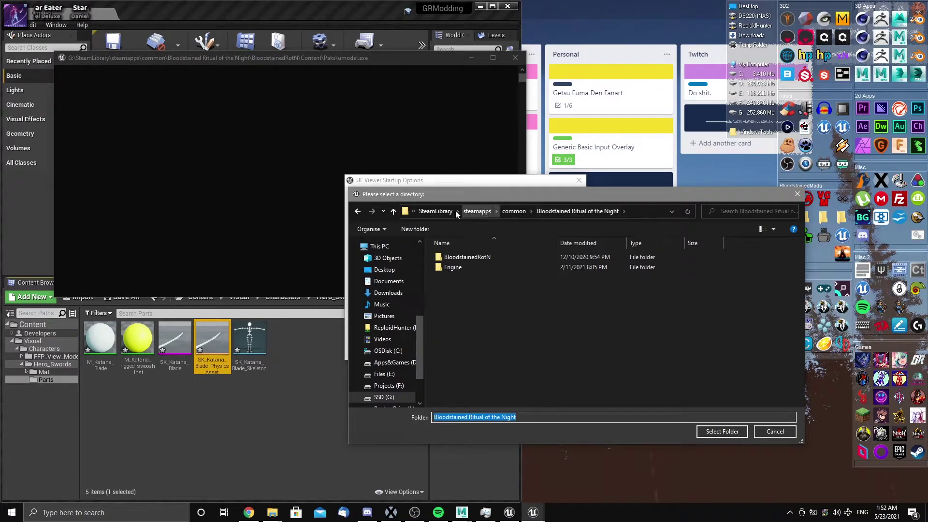
pyautogui.click(435, 212)
pyautogui.click(426, 212)
pyautogui.scroll(-2, 522, 339)
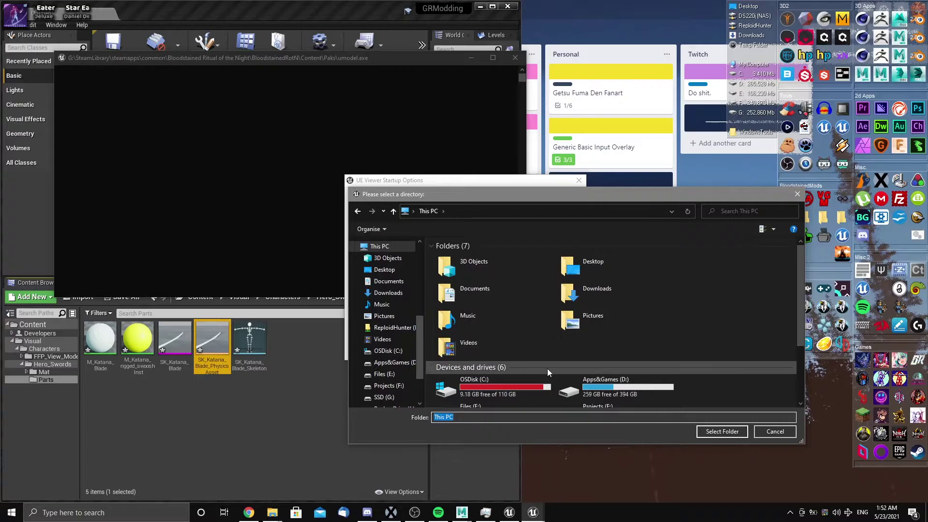
pyautogui.scroll(-1, 587, 374)
pyautogui.doubleClick(501, 349)
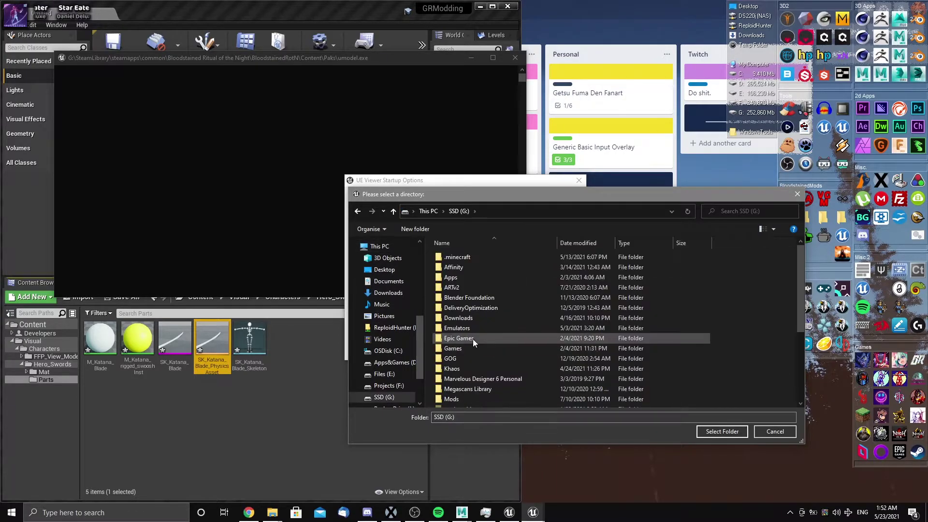
pyautogui.doubleClick(461, 357)
pyautogui.click(464, 269)
pyautogui.doubleClick(466, 269)
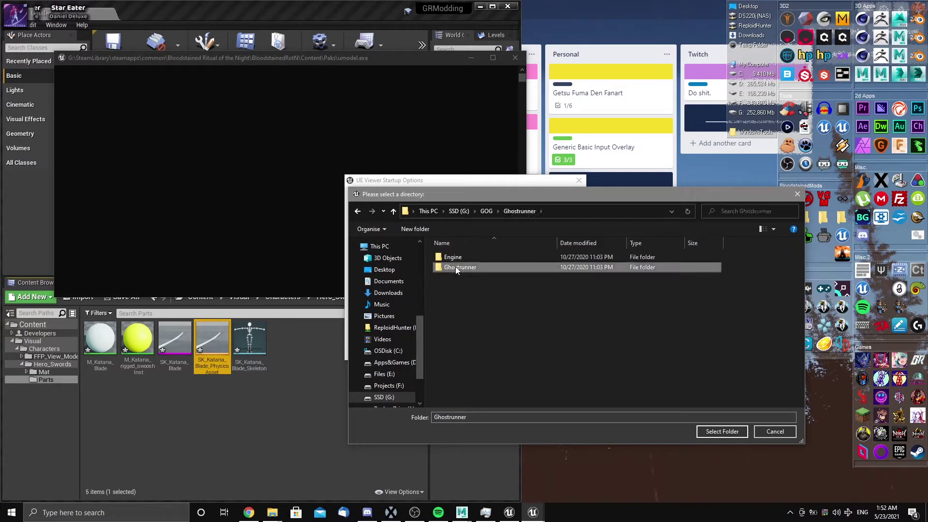
# - Set Ghostrunner\Content\Paks as the game files folder and start scanning packages
pyautogui.doubleClick(467, 267)
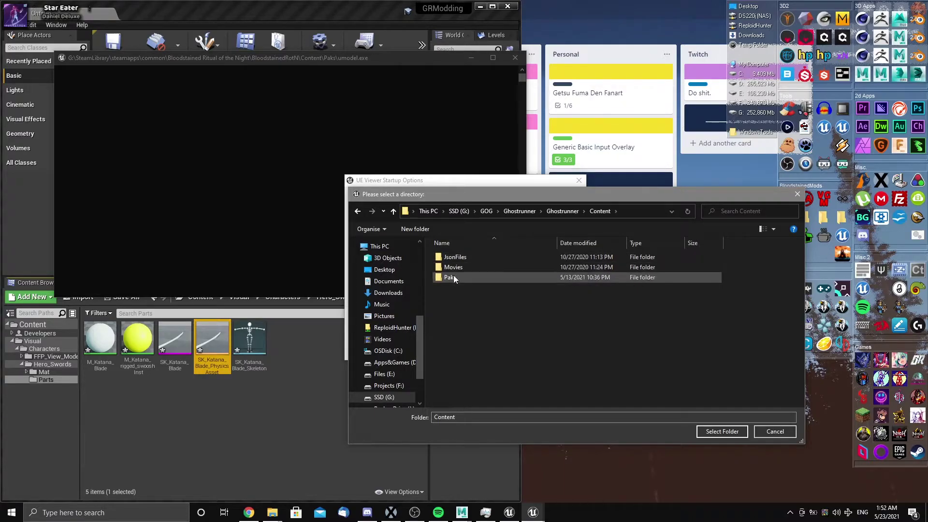
pyautogui.doubleClick(454, 274)
pyautogui.doubleClick(457, 257)
pyautogui.hotkey('alt', 'Left')
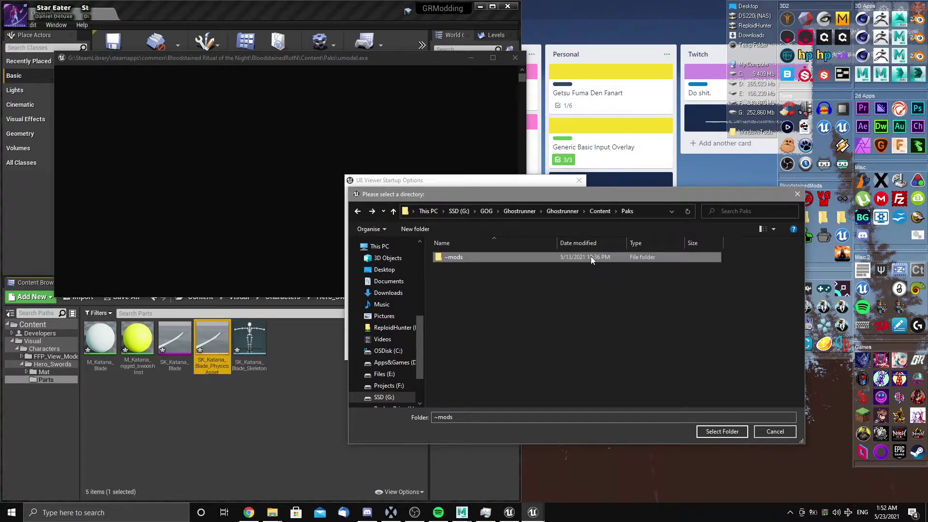
pyautogui.click(600, 211)
pyautogui.click(455, 279)
pyautogui.click(722, 431)
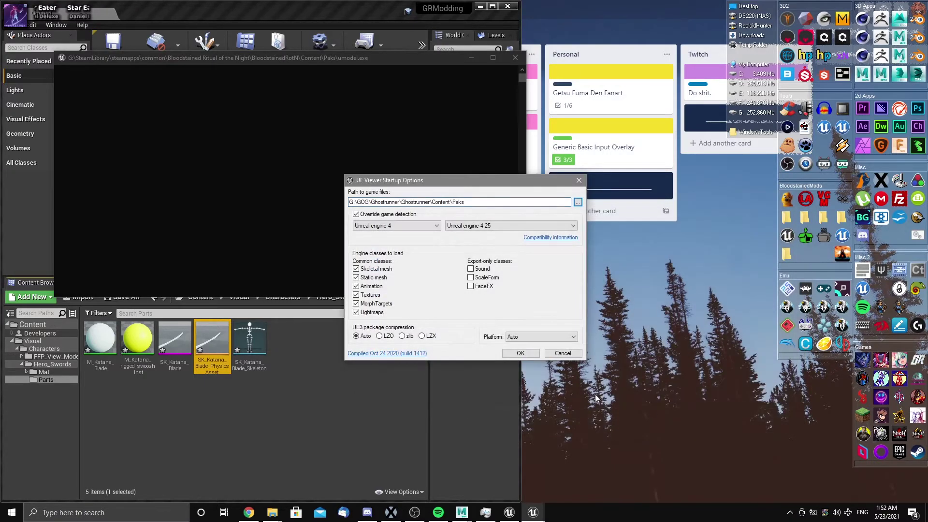
pyautogui.click(522, 353)
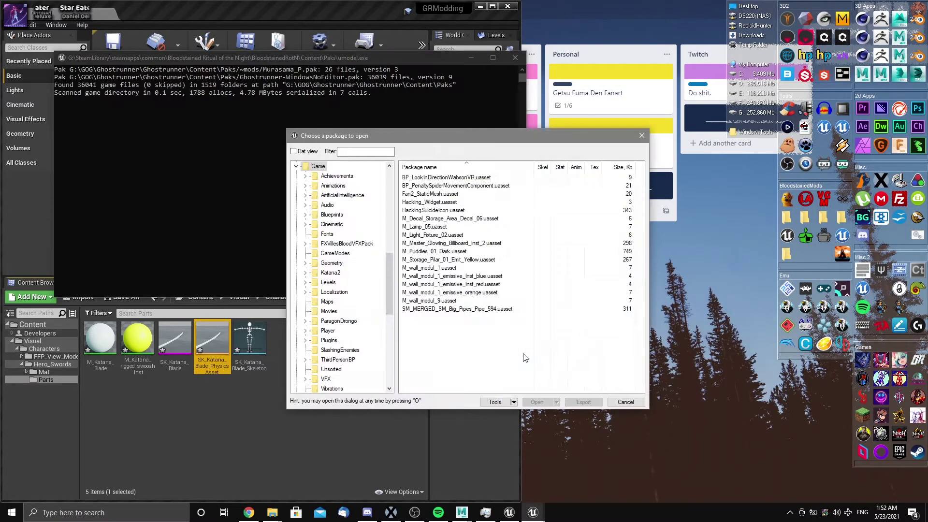
# - Expand Game > Visual > Characters > Hero_Swords > Parts and select both SK_Katana packages
pyautogui.scroll(-2, 328, 296)
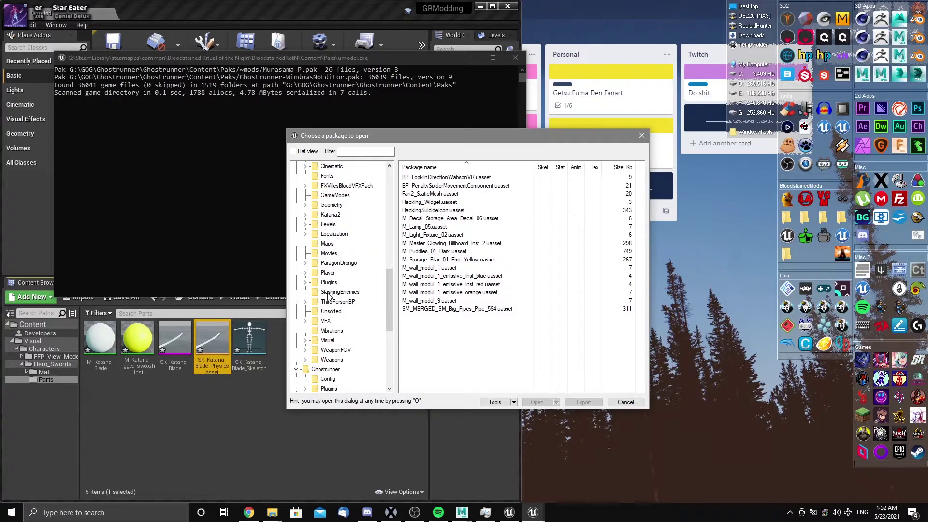
pyautogui.scroll(1, 331, 289)
pyautogui.scroll(4, 319, 261)
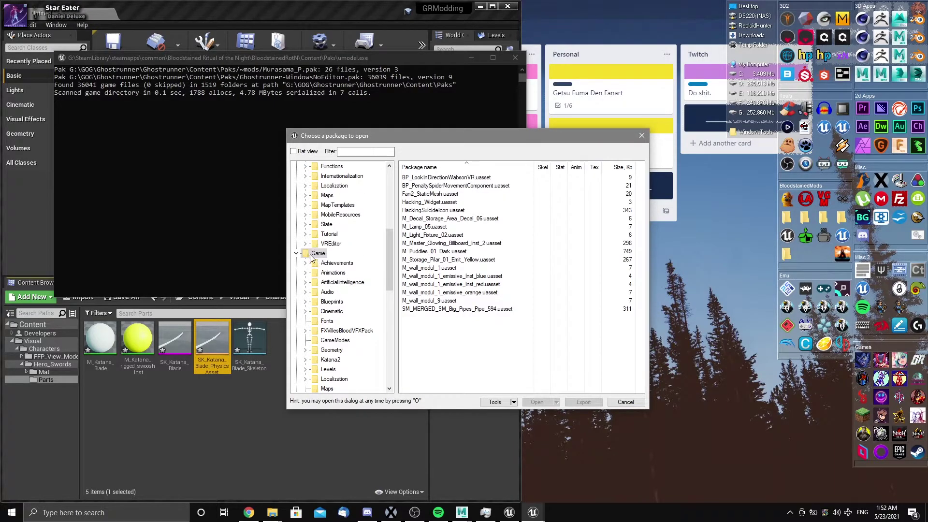
pyautogui.scroll(-3, 324, 266)
pyautogui.scroll(-1, 337, 300)
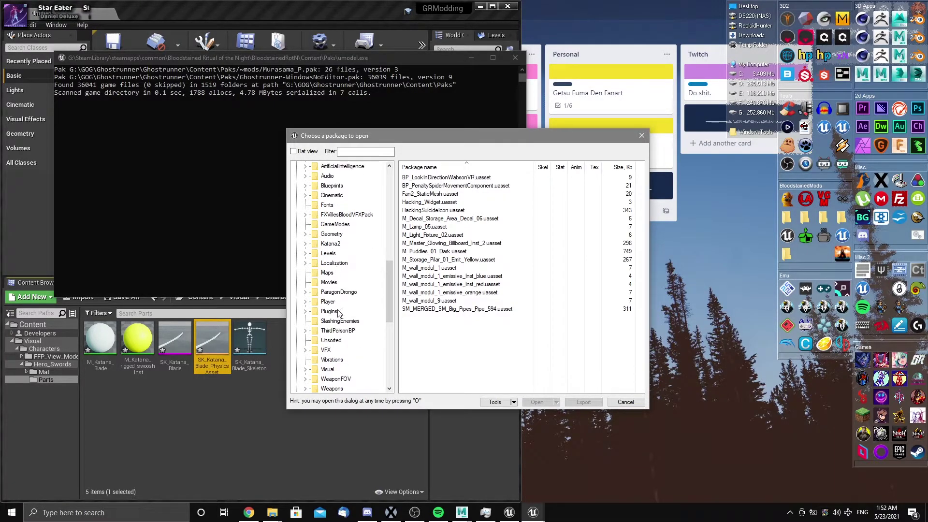
pyautogui.scroll(-1, 340, 311)
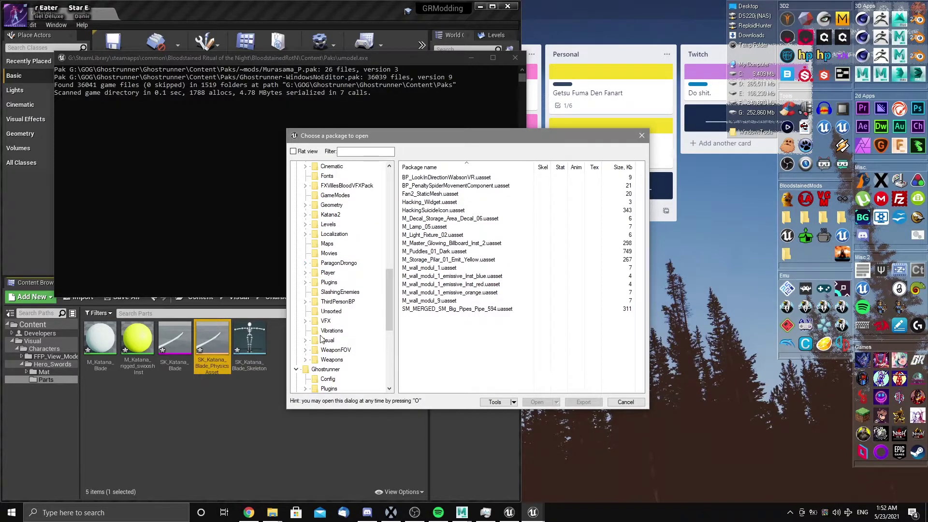
pyautogui.click(306, 340)
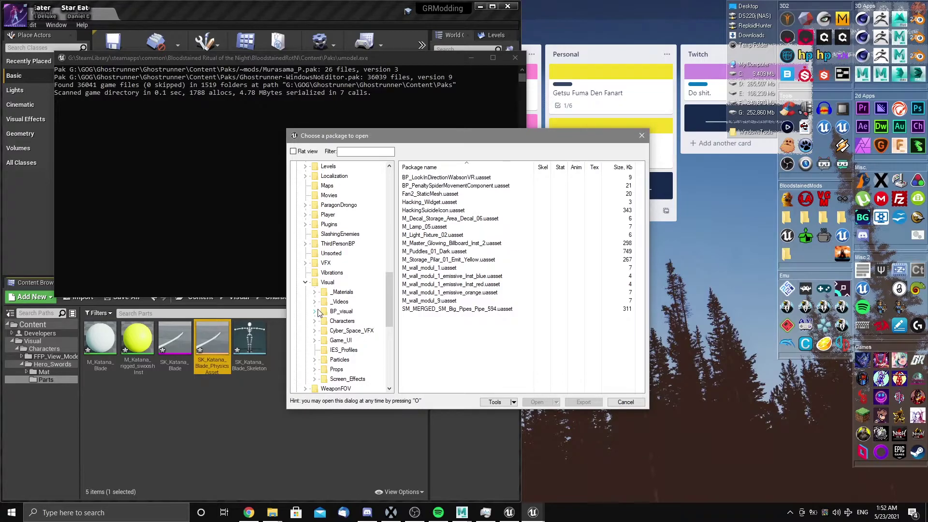
pyautogui.click(315, 321)
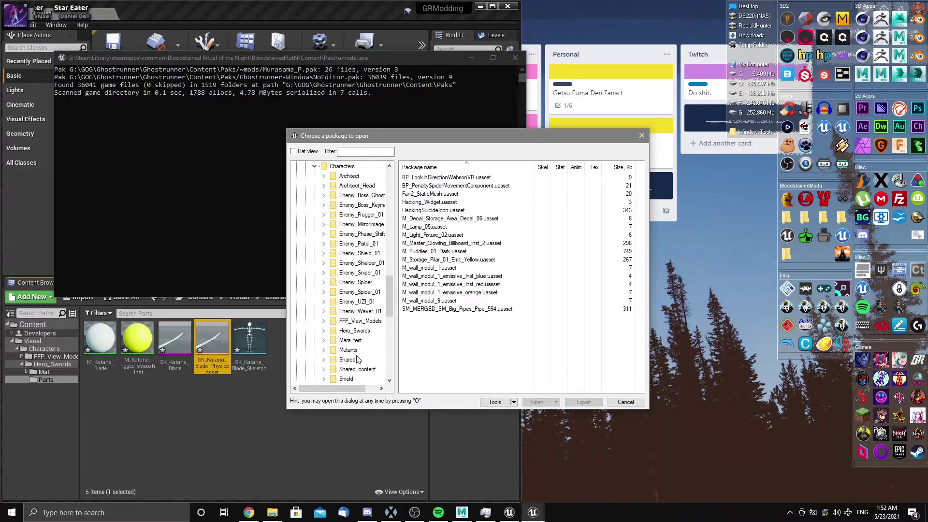
pyautogui.click(324, 331)
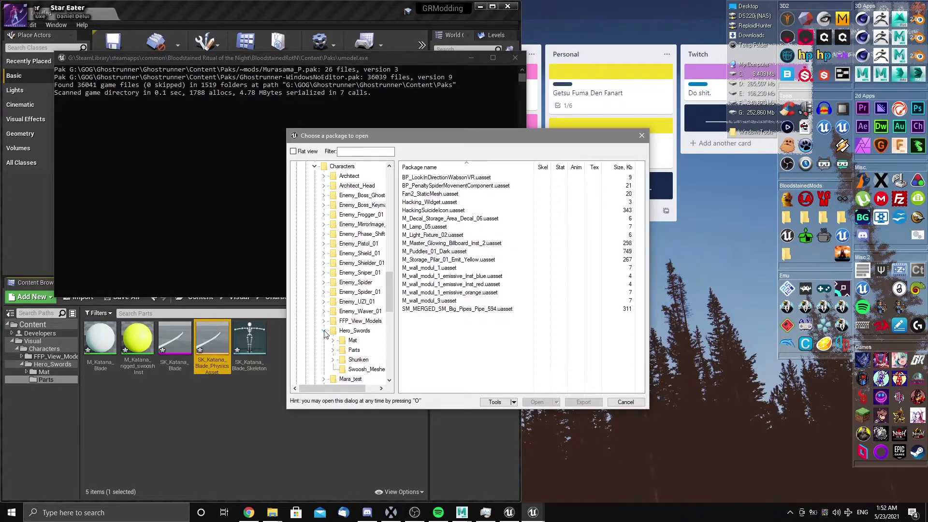
pyautogui.click(353, 351)
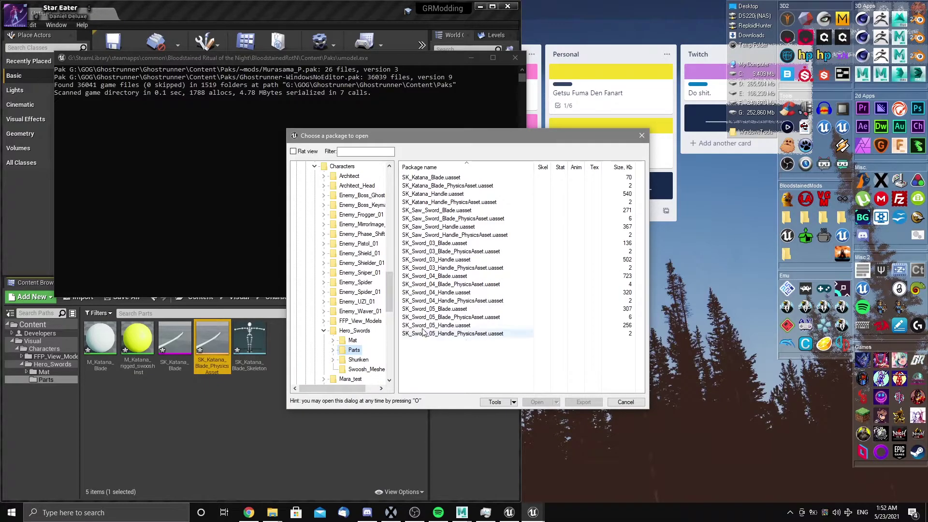
pyautogui.click(437, 180)
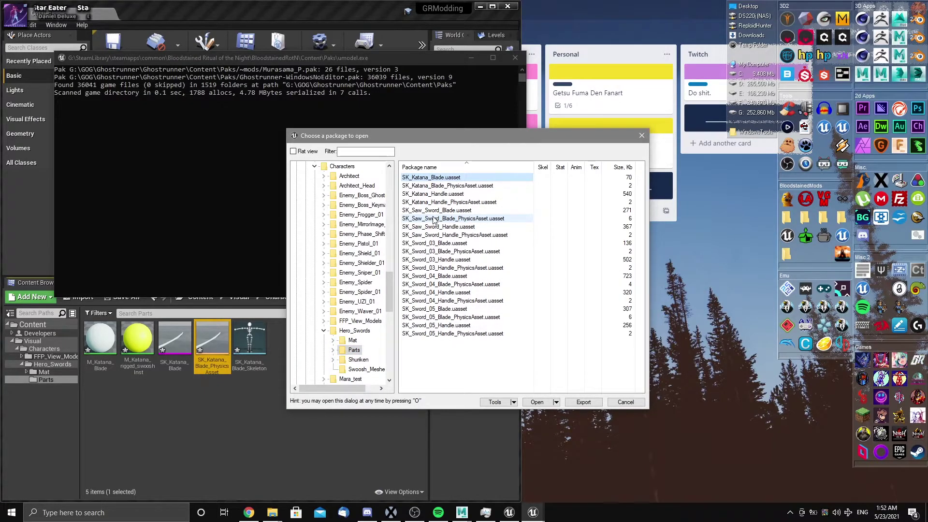
pyautogui.keyDown('ctrl'); pyautogui.click(447, 194); pyautogui.keyUp('ctrl')
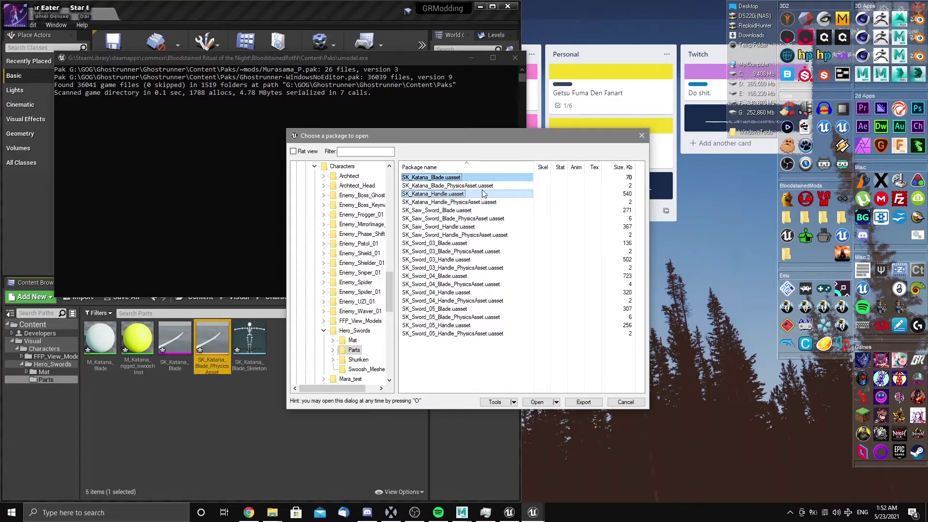
# - Choose Save selected packages and browse the save folder to F:\GR
pyautogui.rightClick(437, 179)
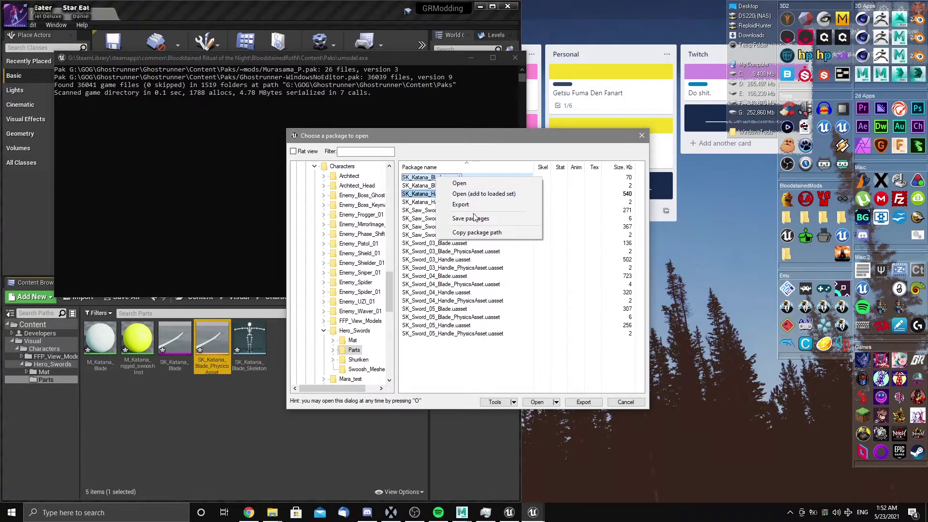
pyautogui.click(489, 159)
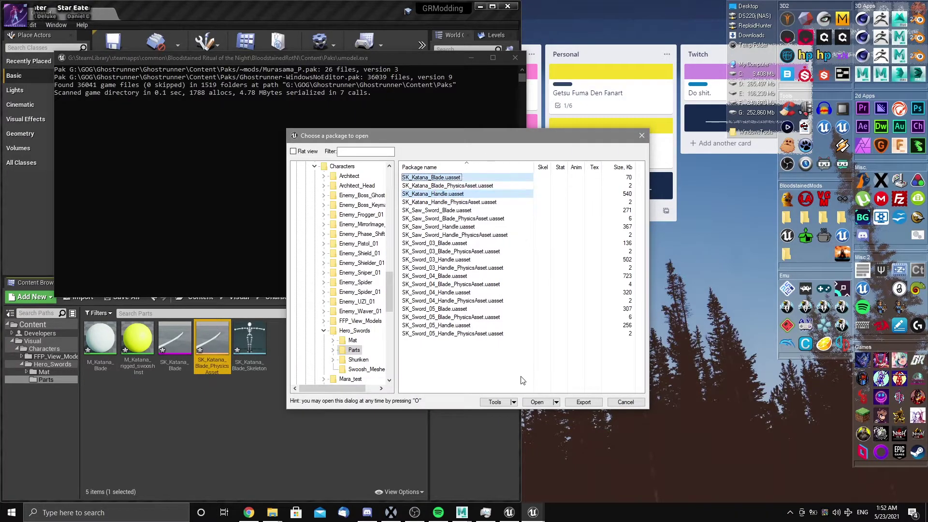
pyautogui.click(514, 403)
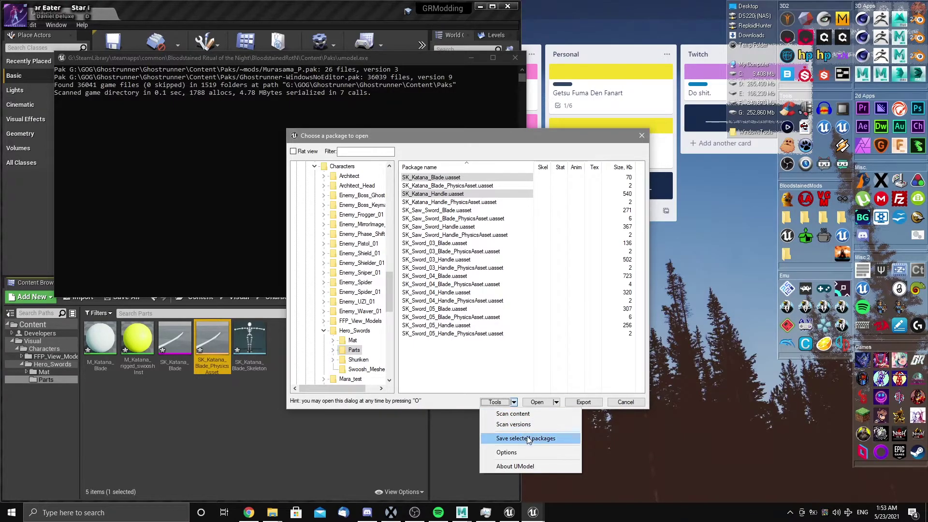
pyautogui.click(526, 439)
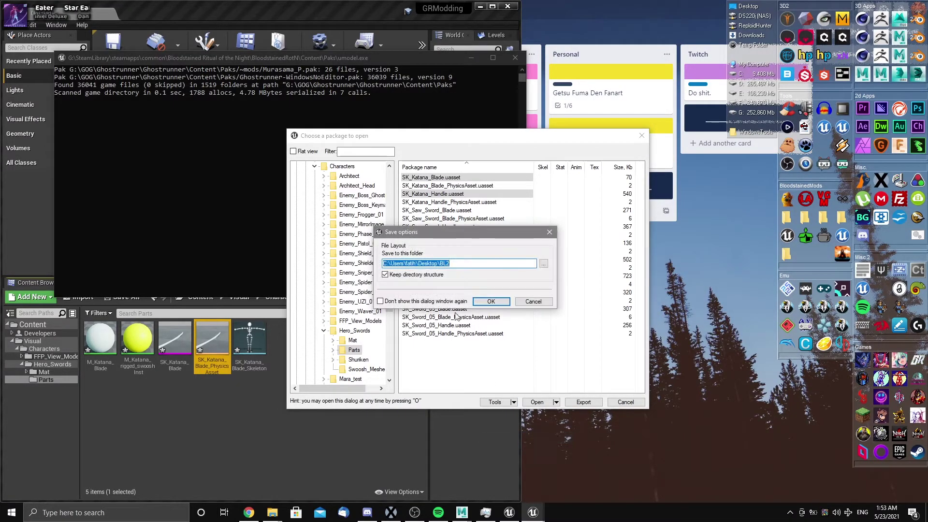
pyautogui.click(457, 263)
pyautogui.click(543, 264)
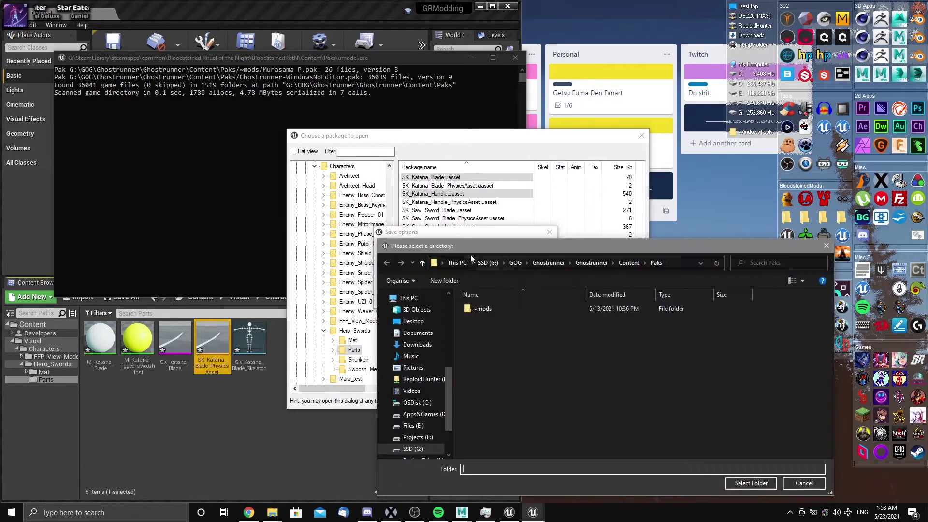
pyautogui.click(556, 264)
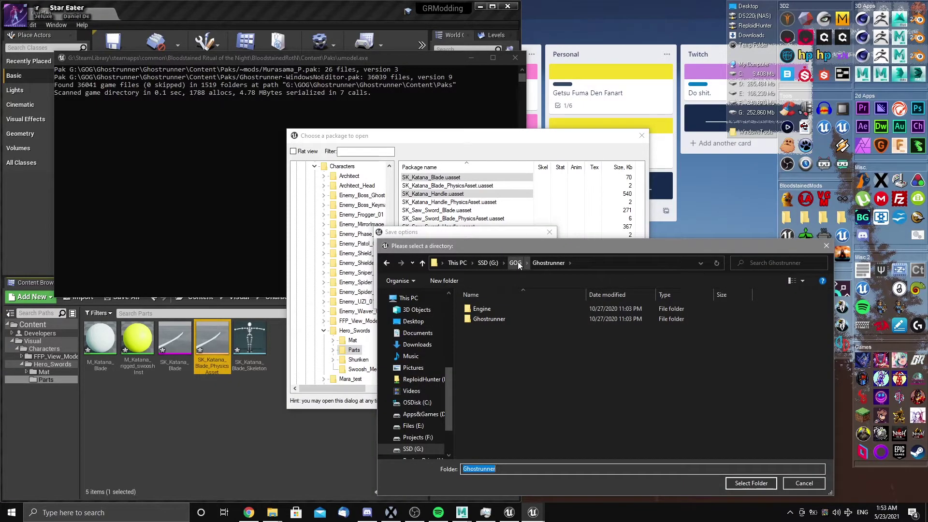
pyautogui.click(452, 263)
pyautogui.scroll(-2, 621, 436)
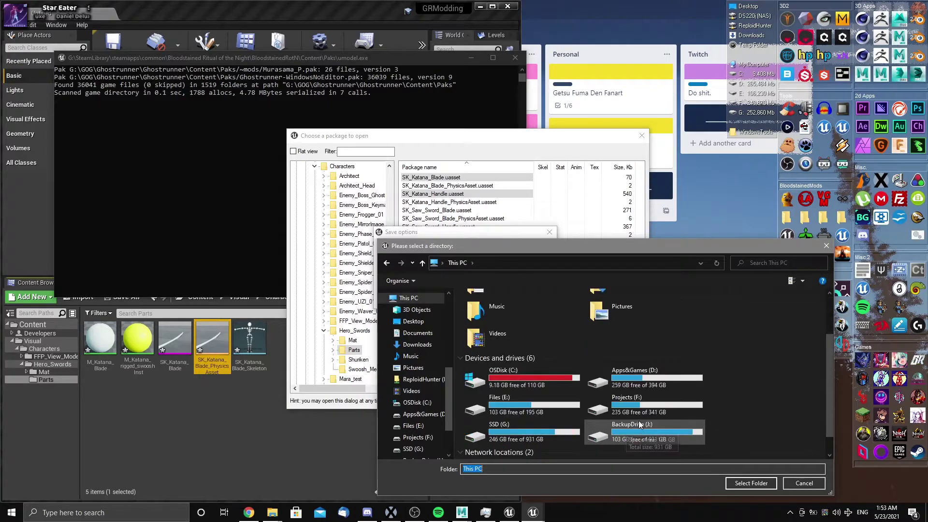
pyautogui.doubleClick(599, 401)
pyautogui.doubleClick(490, 358)
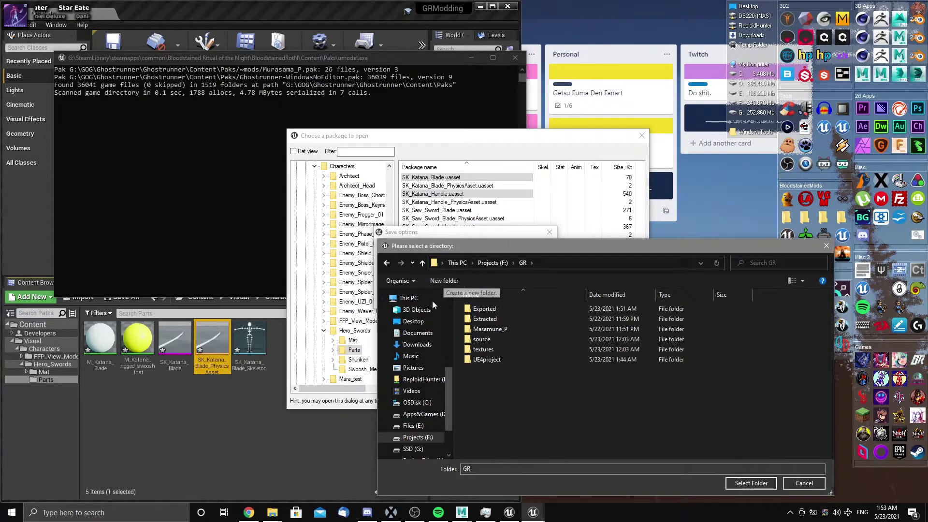
# - Create a BaseUassets folder in F:\GR and save the packages there
pyautogui.hotkey('ctrl', 'shift', 'n')
pyautogui.write('Base')
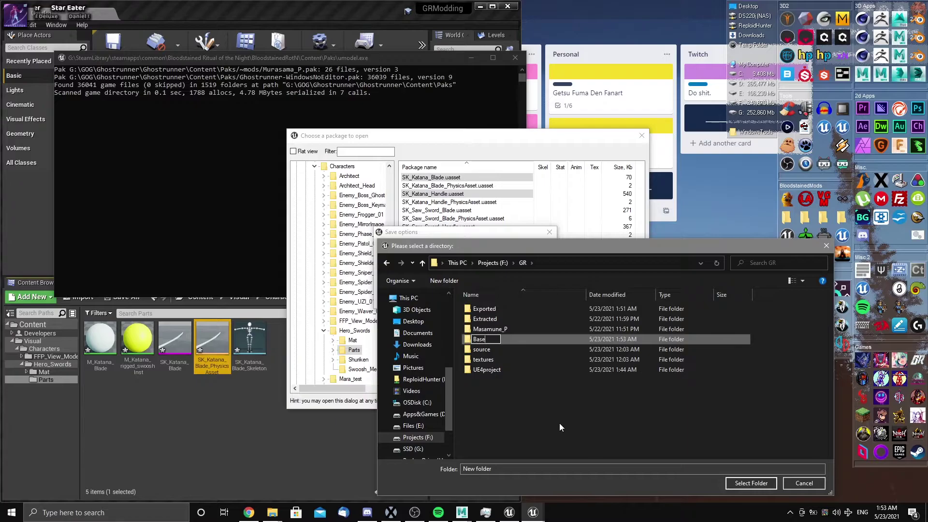
pyautogui.write('Uassets')
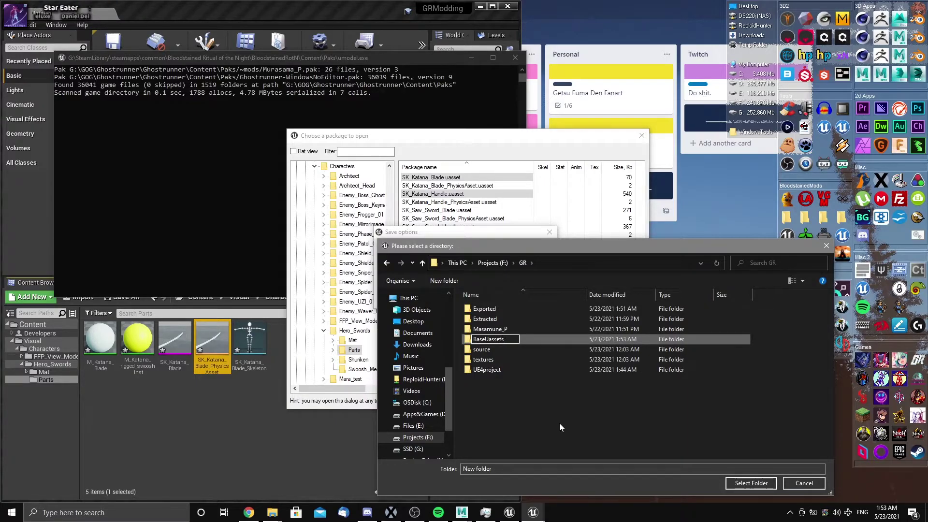
pyautogui.press('Return')
pyautogui.doubleClick(504, 308)
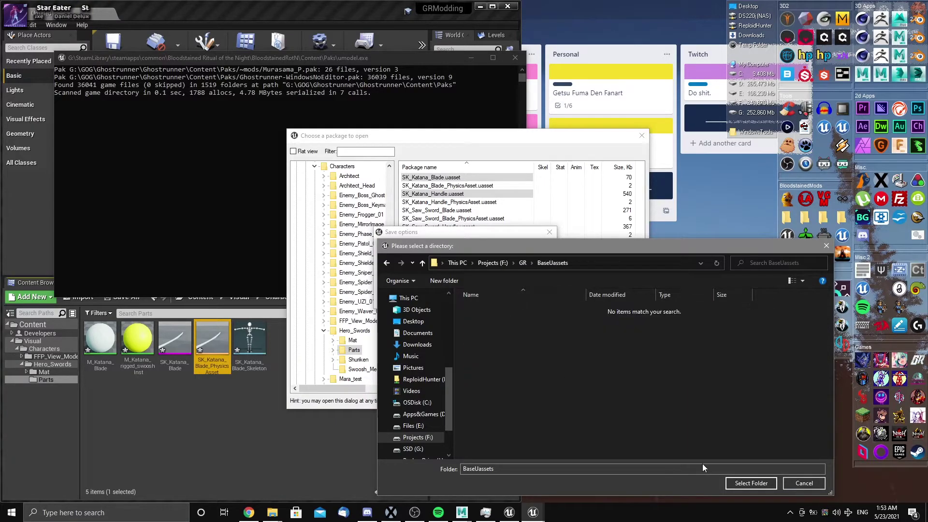
pyautogui.click(751, 483)
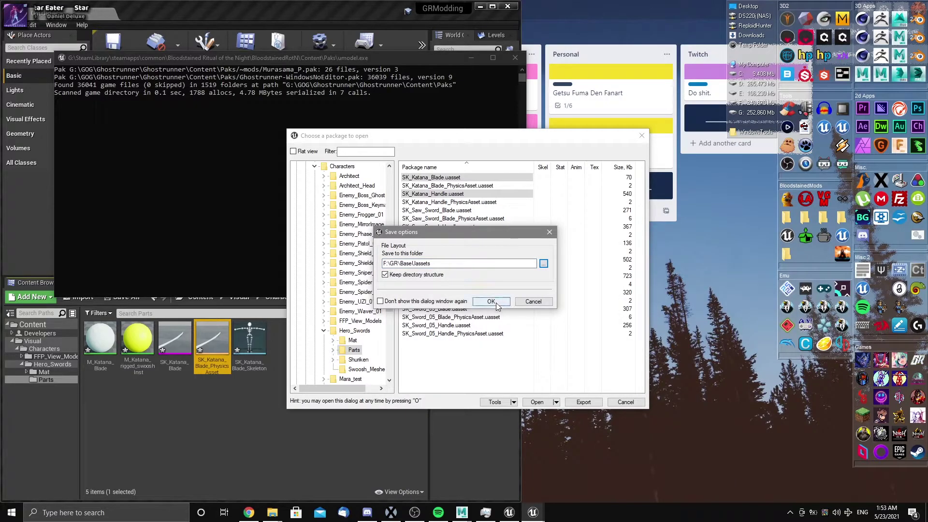
pyautogui.click(496, 305)
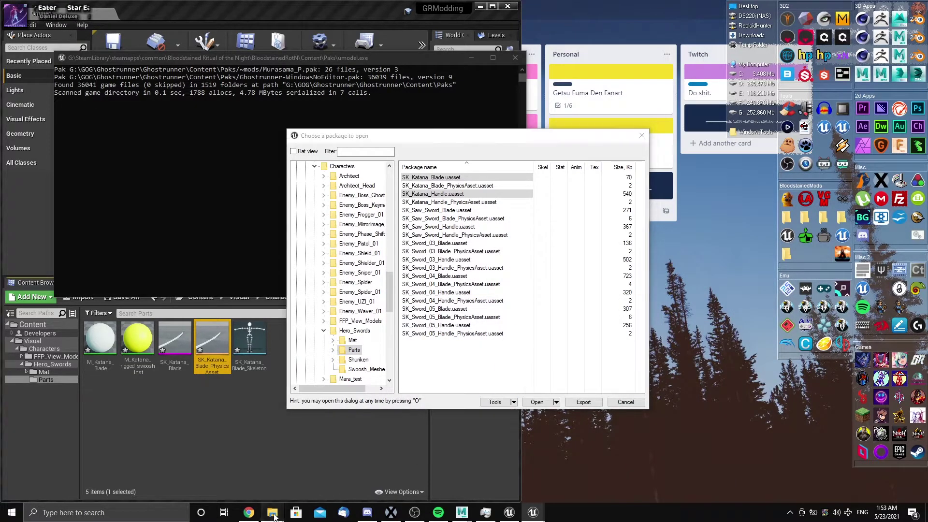
pyautogui.moveTo(272, 512)
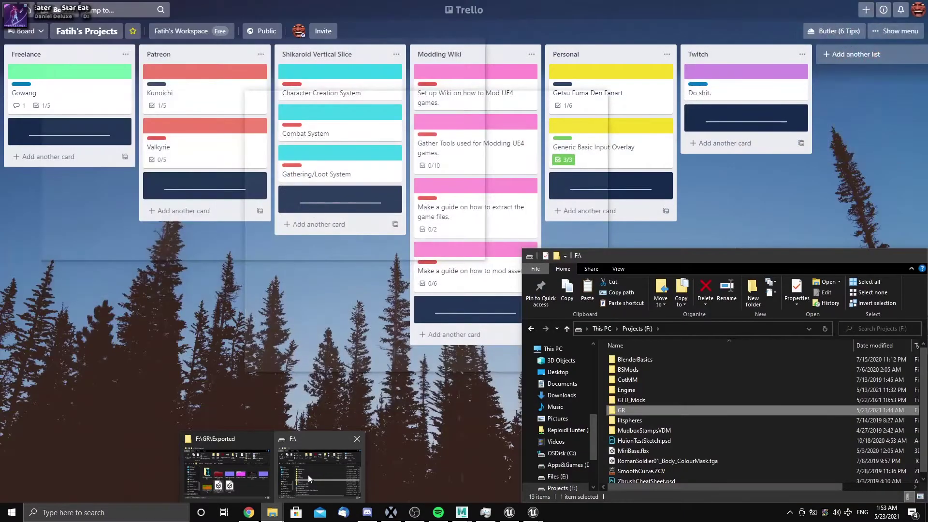
# - Go to BaseUassets\...\Hero_Swords\Parts and open SK_Katana_Blade.uasset in the hex editor
pyautogui.click(308, 474)
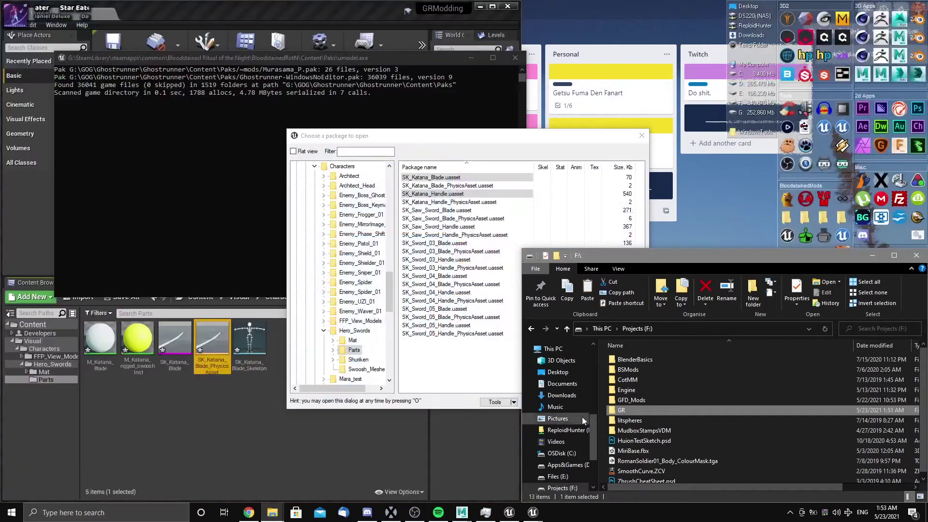
pyautogui.doubleClick(641, 411)
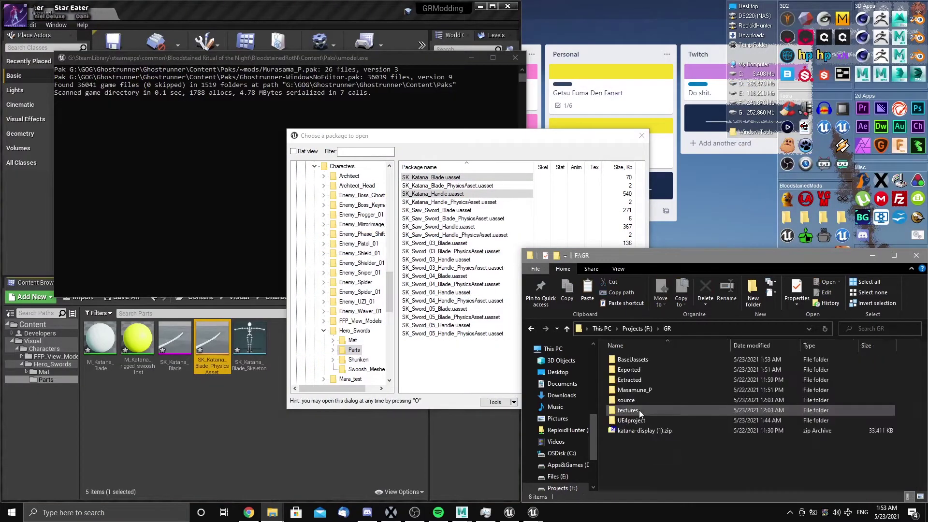
pyautogui.doubleClick(652, 360)
pyautogui.doubleClick(639, 359)
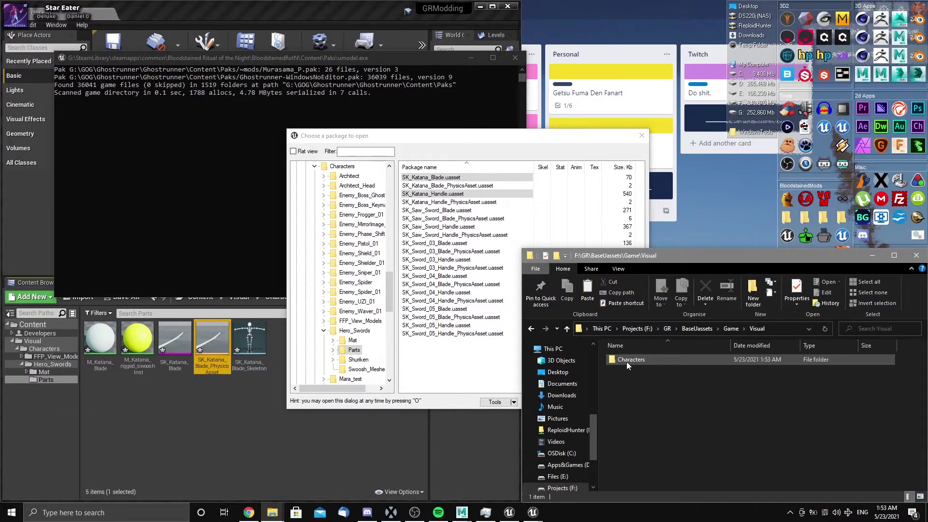
pyautogui.doubleClick(627, 362)
pyautogui.doubleClick(626, 362)
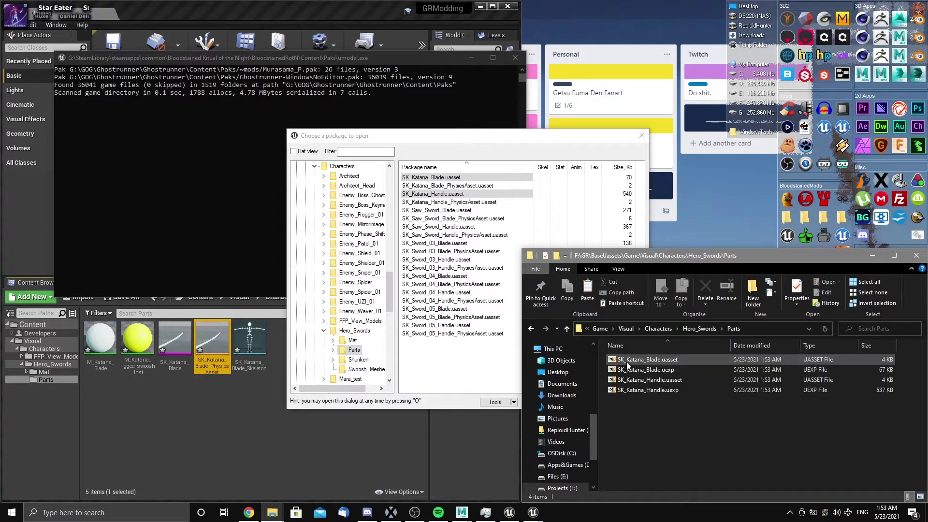
pyautogui.rightClick(631, 361)
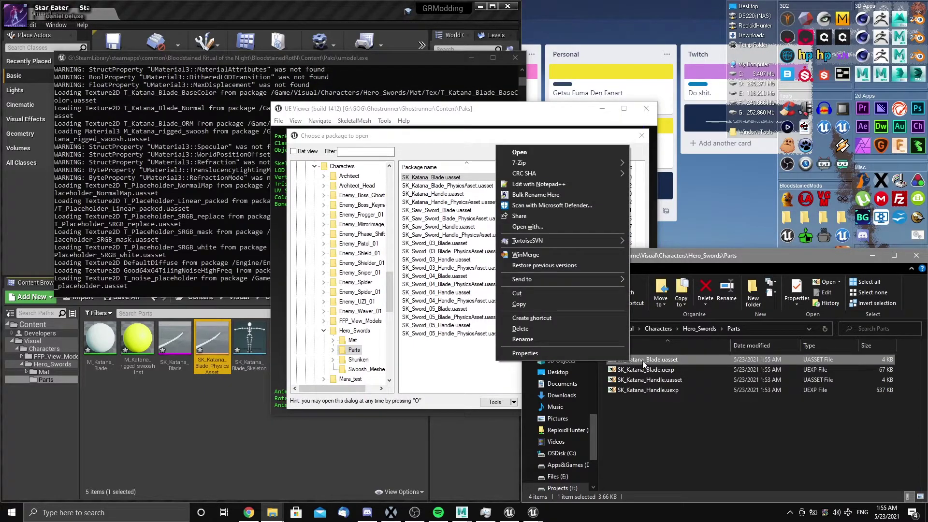
pyautogui.click(583, 225)
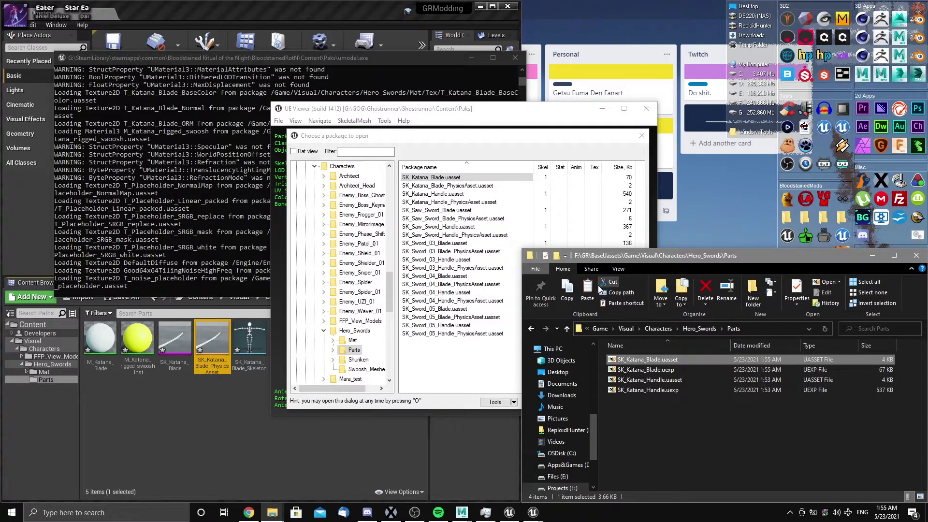
pyautogui.click(495, 305)
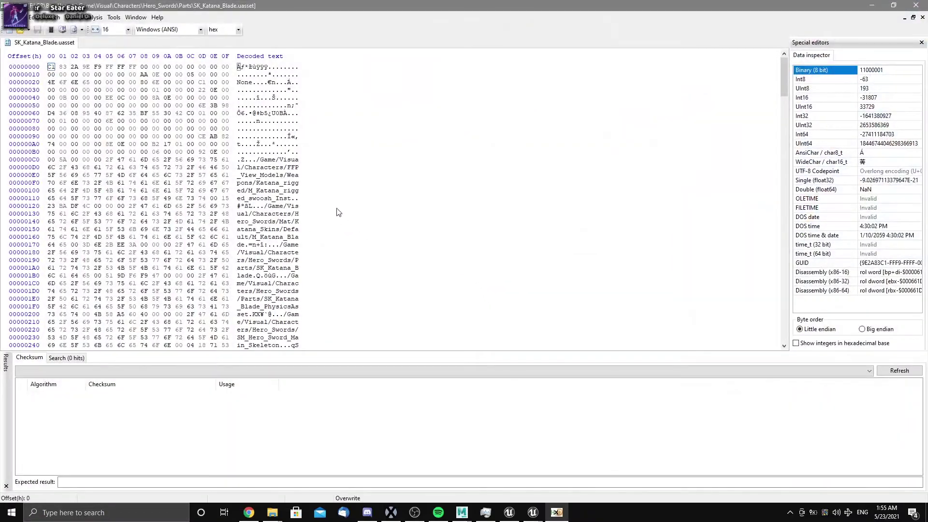
# - Copy the name SM_Hero_Sword_Main_Skeleton from the blade asset's decoded text, then minimize HxD
pyautogui.moveTo(258, 160)
pyautogui.mouseDown()
pyautogui.moveTo(265, 191)
pyautogui.moveTo(293, 192)
pyautogui.moveTo(292, 229)
pyautogui.moveTo(245, 246)
pyautogui.moveTo(253, 276)
pyautogui.mouseUp()
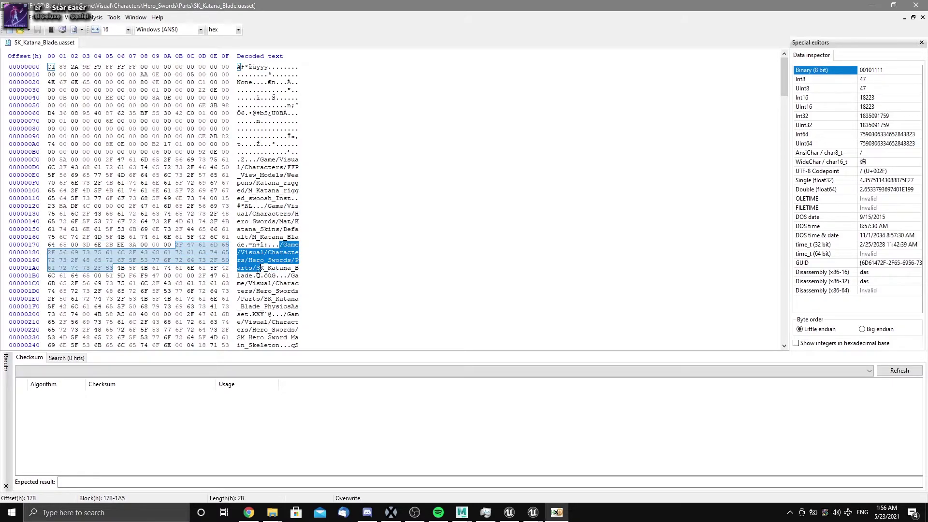
pyautogui.scroll(-1, 260, 268)
pyautogui.moveTo(289, 252)
pyautogui.mouseDown()
pyautogui.moveTo(261, 291)
pyautogui.moveTo(281, 321)
pyautogui.mouseUp()
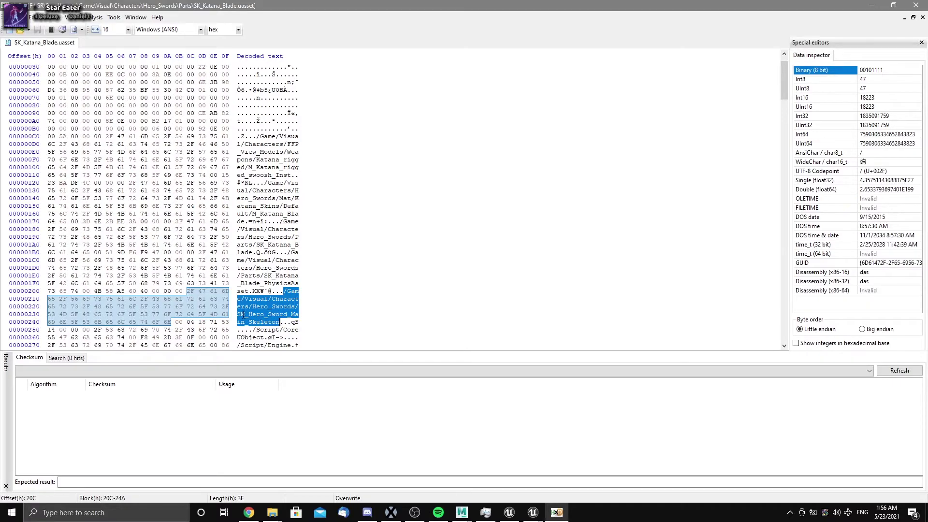
pyautogui.moveTo(239, 314); pyautogui.dragTo(276, 322)
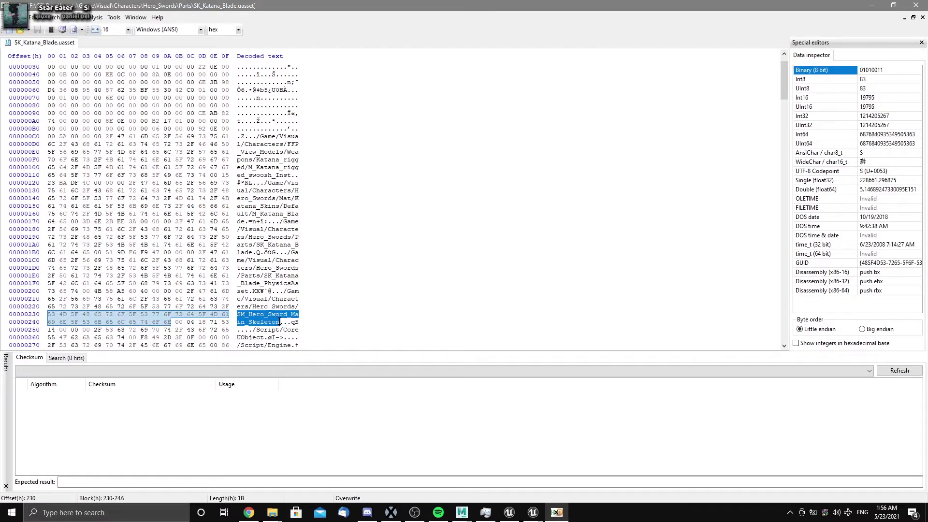
pyautogui.rightClick(270, 314)
pyautogui.click(291, 340)
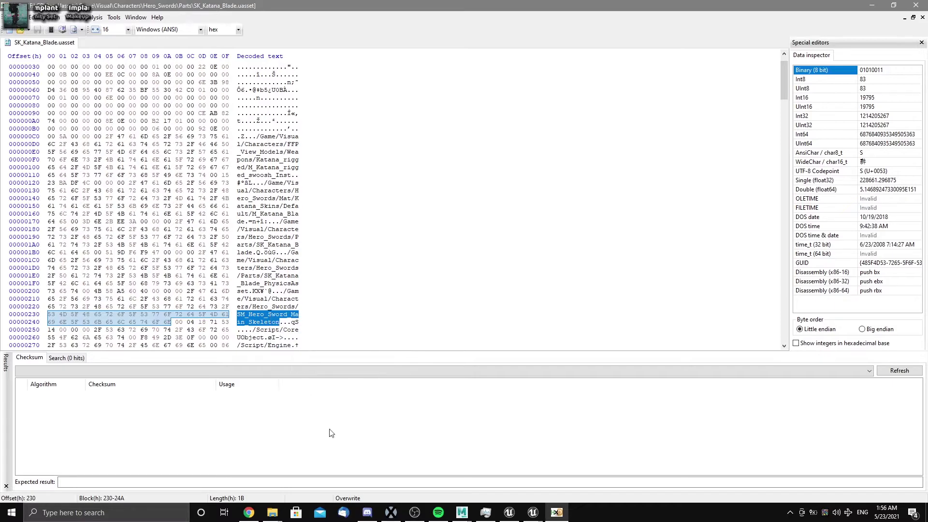
pyautogui.click(556, 512)
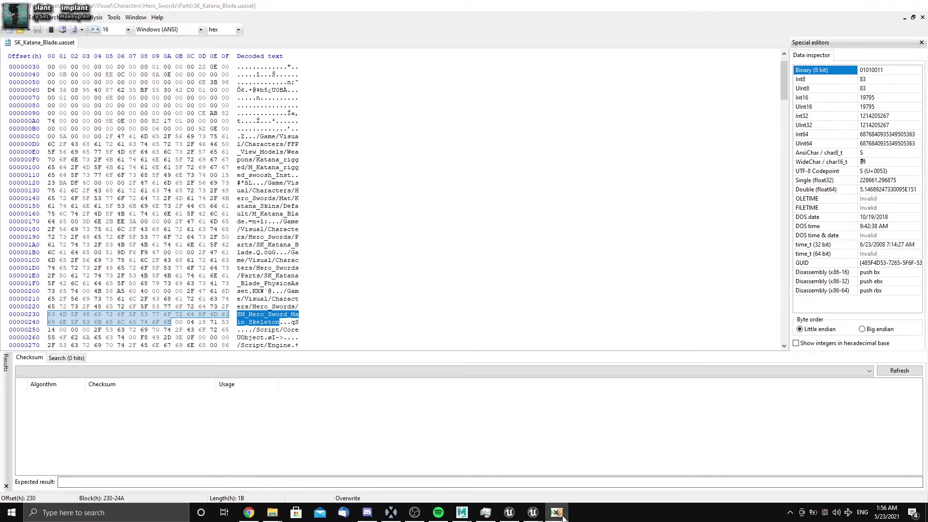
# - Rename SK_Katana_Blade_Skeleton to SM_Hero_Sword_Main_Skeleton and move it into Characters
pyautogui.click(340, 464)
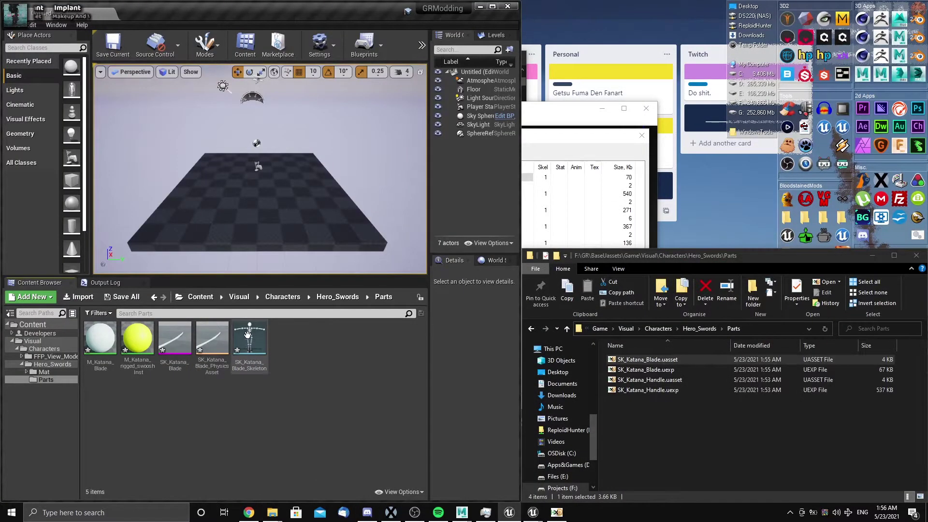
pyautogui.click(255, 369)
pyautogui.press('F2')
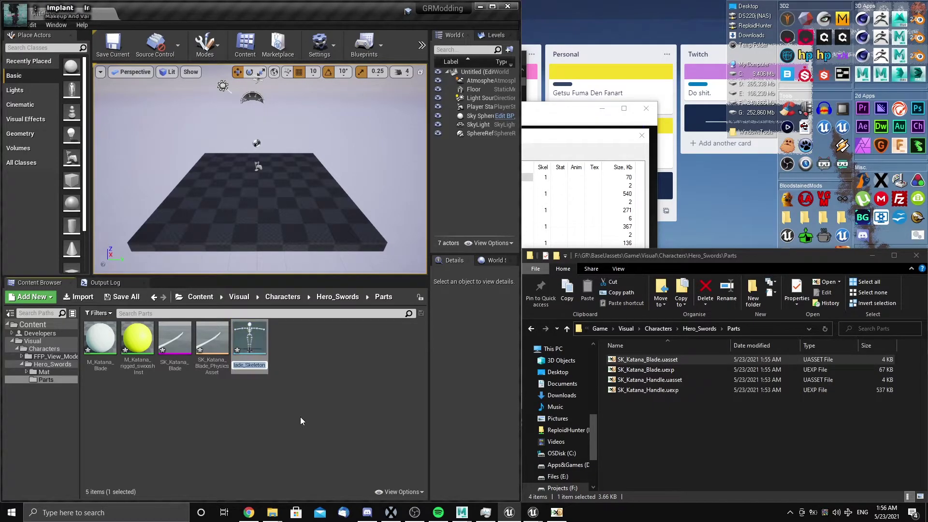
pyautogui.press('Return')
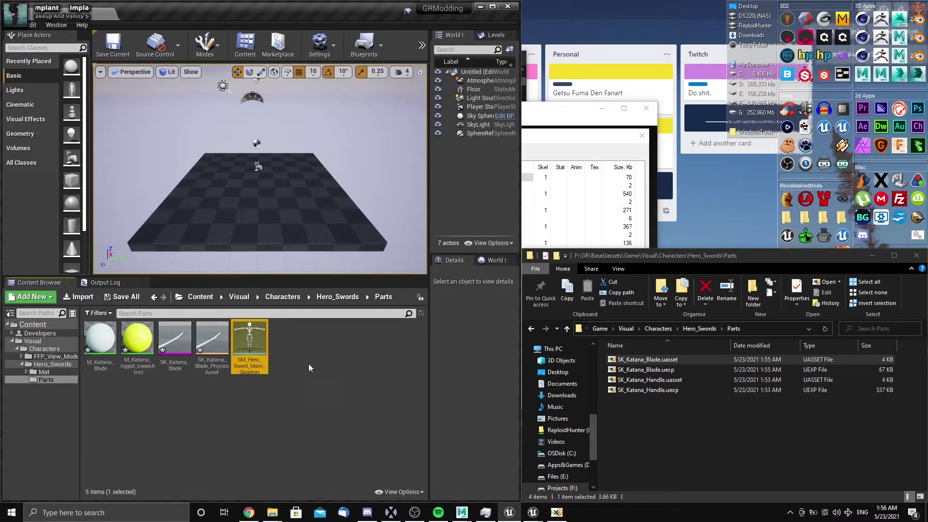
pyautogui.moveTo(249, 346); pyautogui.dragTo(48, 349)
pyautogui.click(66, 363)
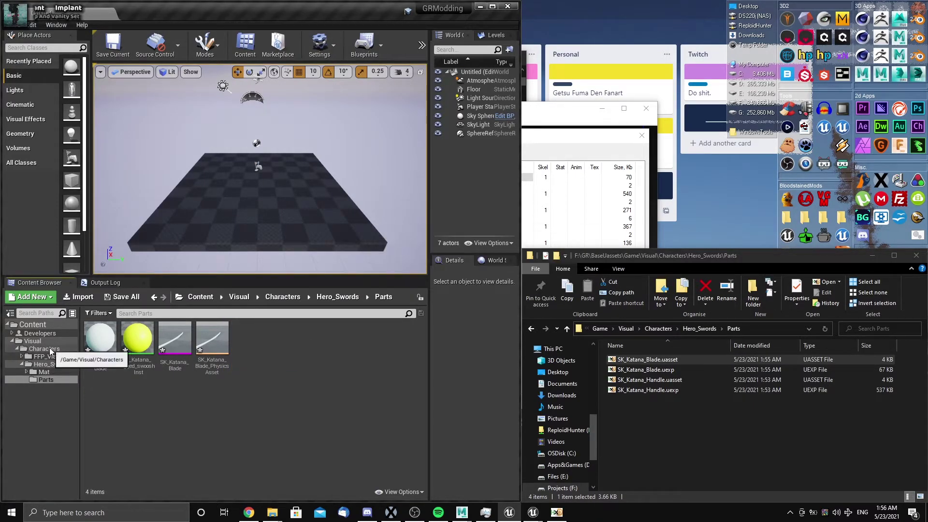
pyautogui.click(212, 341)
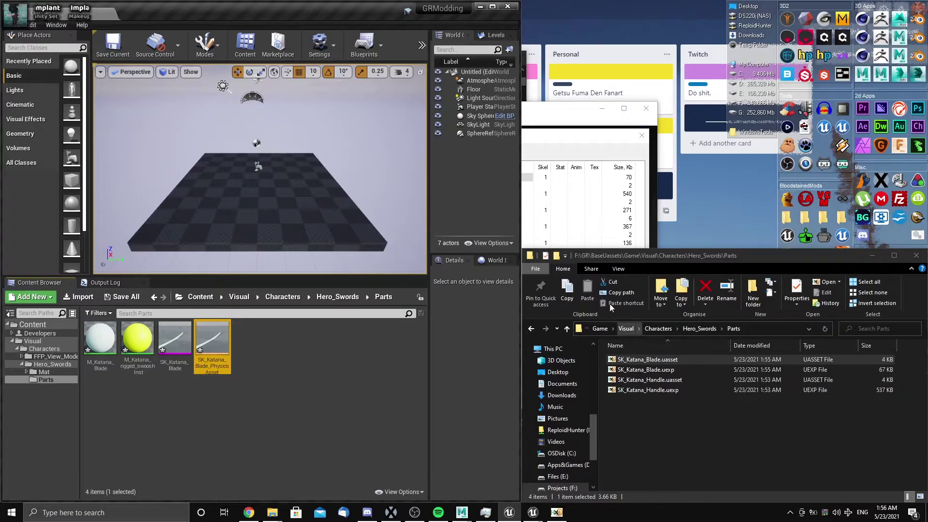
pyautogui.click(449, 185)
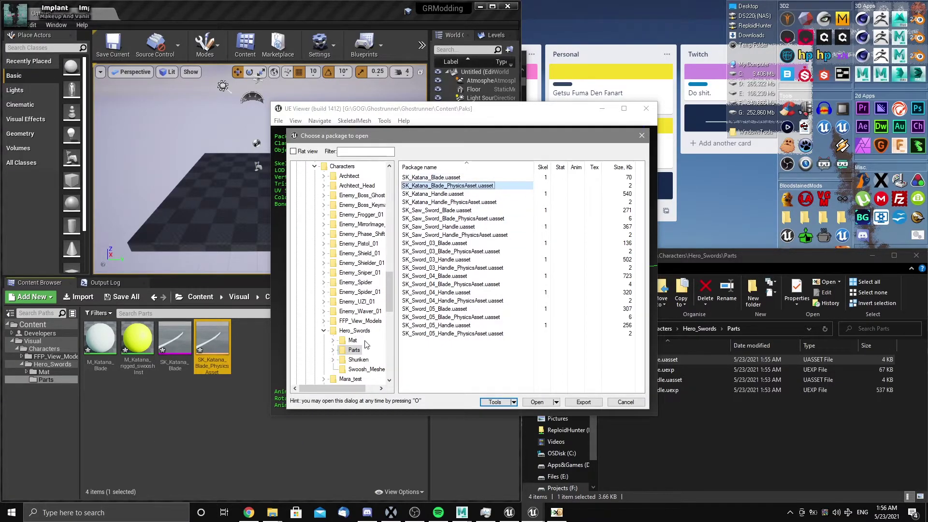
# - Close UE Viewer and take Explorer back up to F:\GR\Extracted
pyautogui.click(642, 135)
pyautogui.click(646, 108)
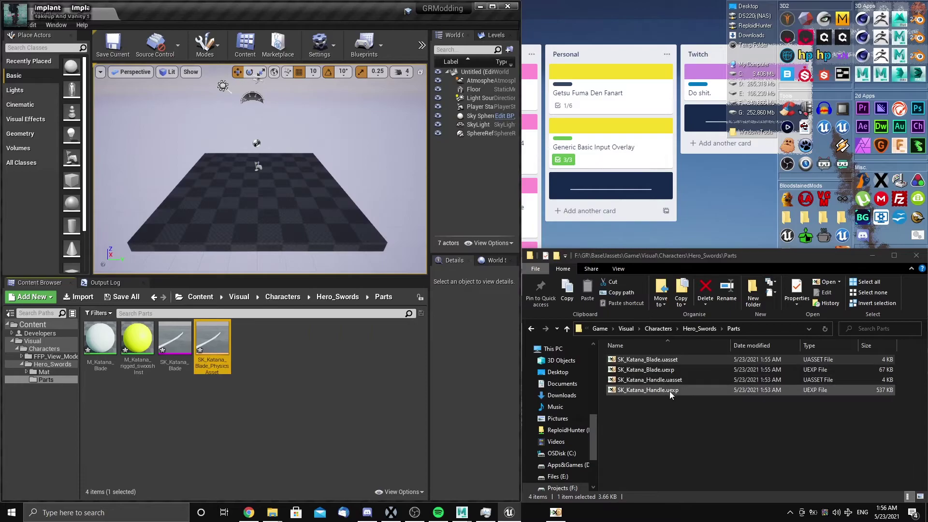
pyautogui.click(674, 425)
pyautogui.press('BackSpace')
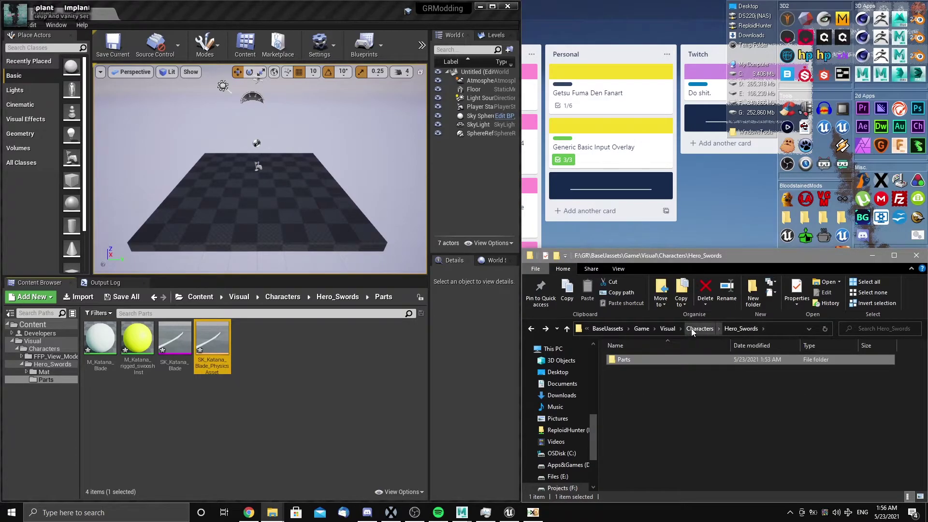
pyautogui.click(604, 330)
pyautogui.click(668, 330)
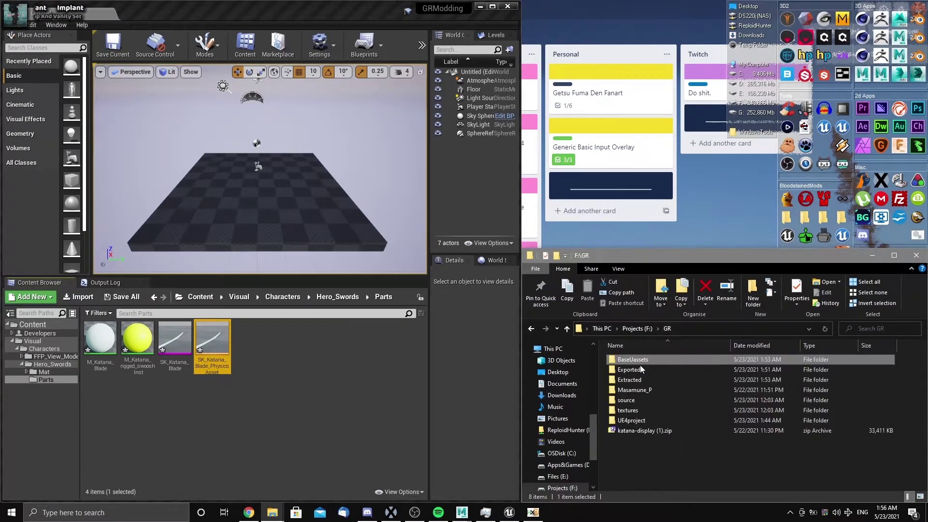
pyautogui.doubleClick(628, 379)
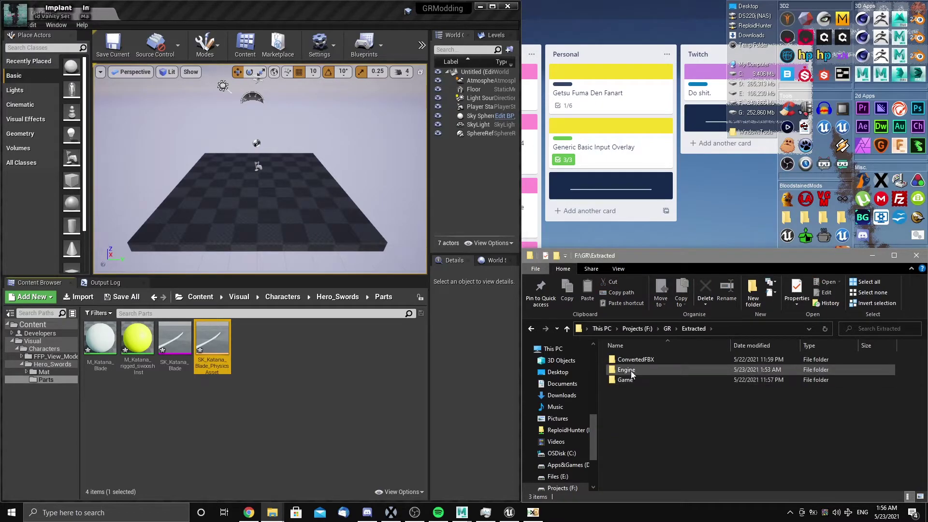
# - Open Hero_Swords\Mat\Katana_Skins\Default and select the Blade, Handle and Lights .mat files
pyautogui.click(628, 379)
pyautogui.doubleClick(628, 379)
pyautogui.doubleClick(631, 359)
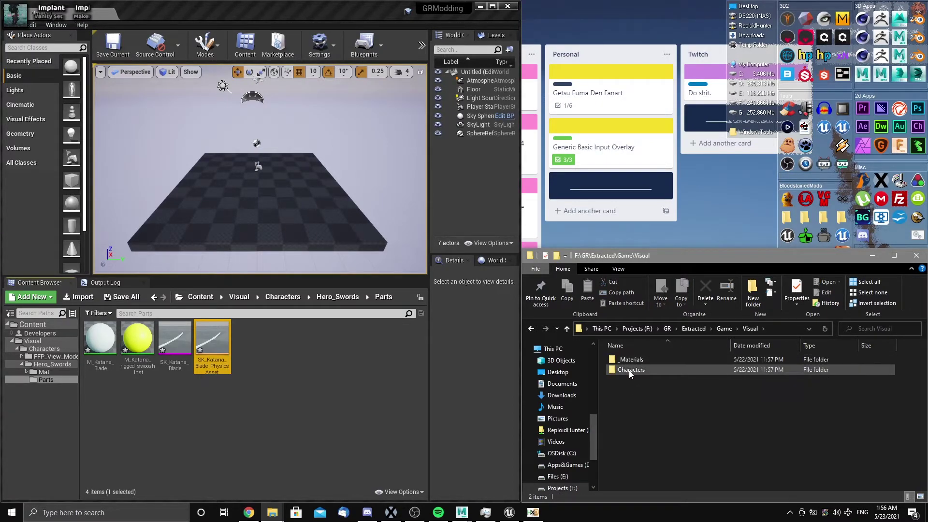
pyautogui.doubleClick(637, 369)
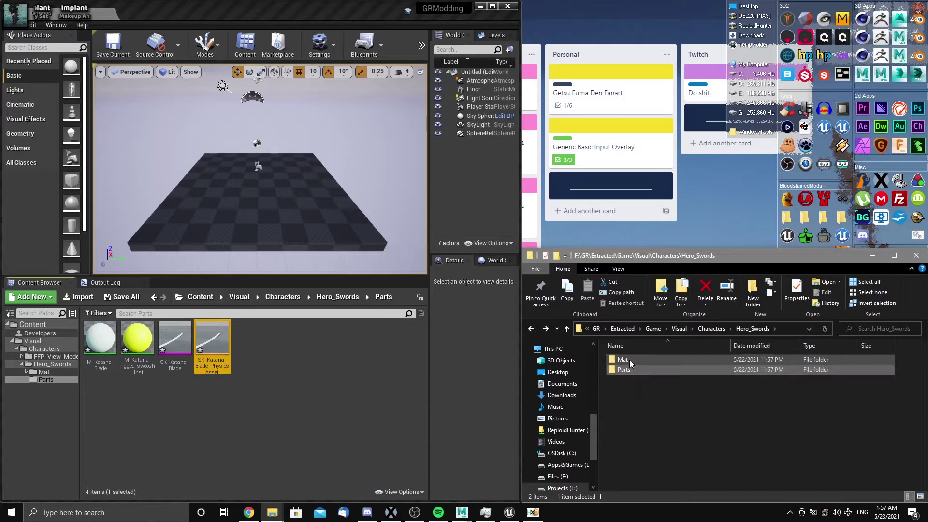
pyautogui.doubleClick(629, 360)
pyautogui.doubleClick(635, 360)
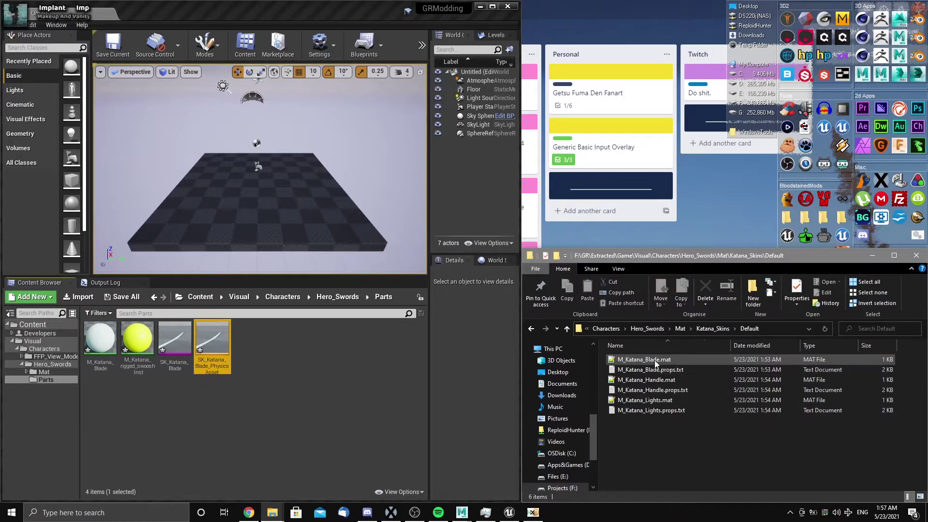
pyautogui.keyDown('ctrl'); pyautogui.click(660, 380); pyautogui.keyUp('ctrl')
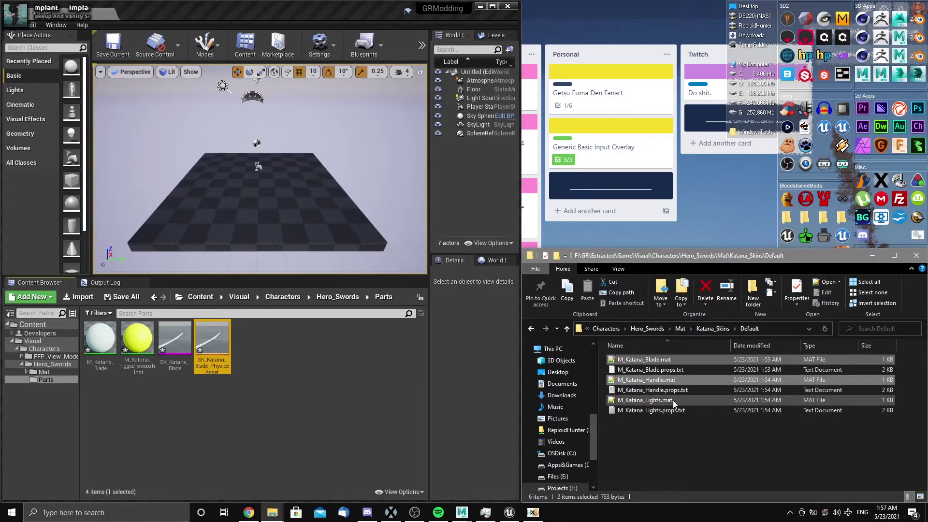
pyautogui.keyDown('ctrl'); pyautogui.click(673, 400); pyautogui.keyUp('ctrl')
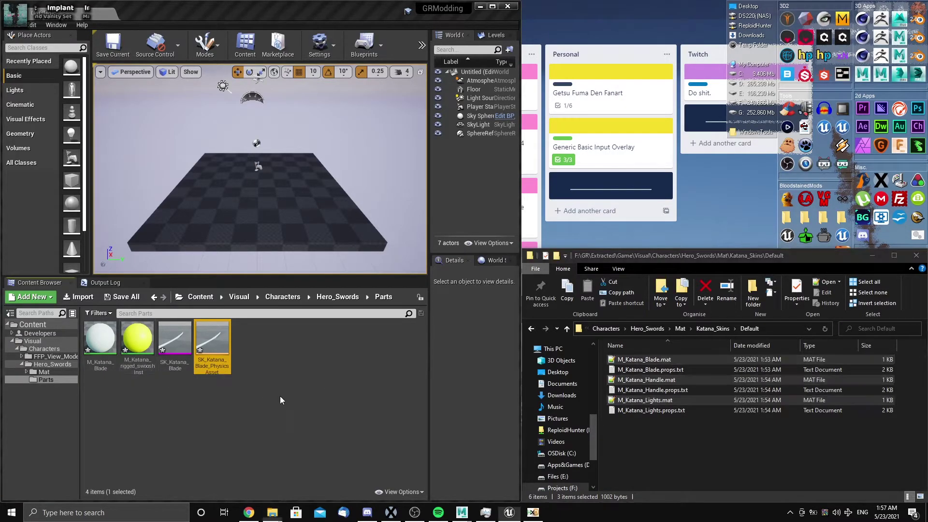
pyautogui.click(273, 512)
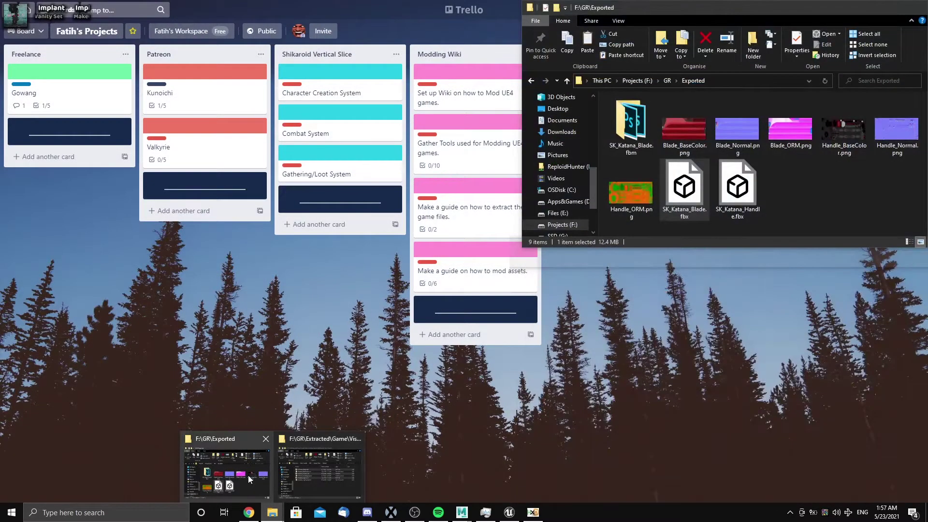
# - Import SK_Katana_Handle.fbx into Parts using the SM_Hero_Sword_Main_Skeleton skeleton
pyautogui.click(248, 474)
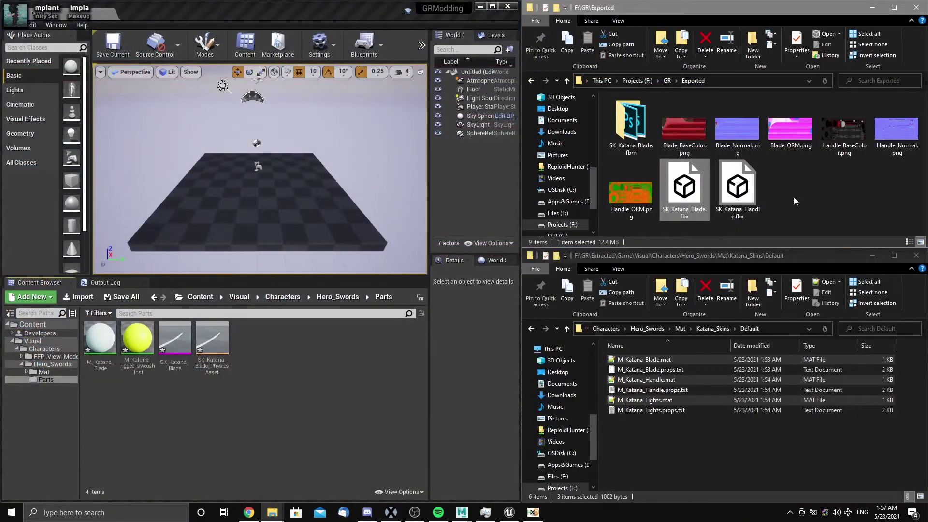
pyautogui.moveTo(737, 188); pyautogui.dragTo(432, 321)
pyautogui.moveTo(316, 369); pyautogui.dragTo(316, 369)
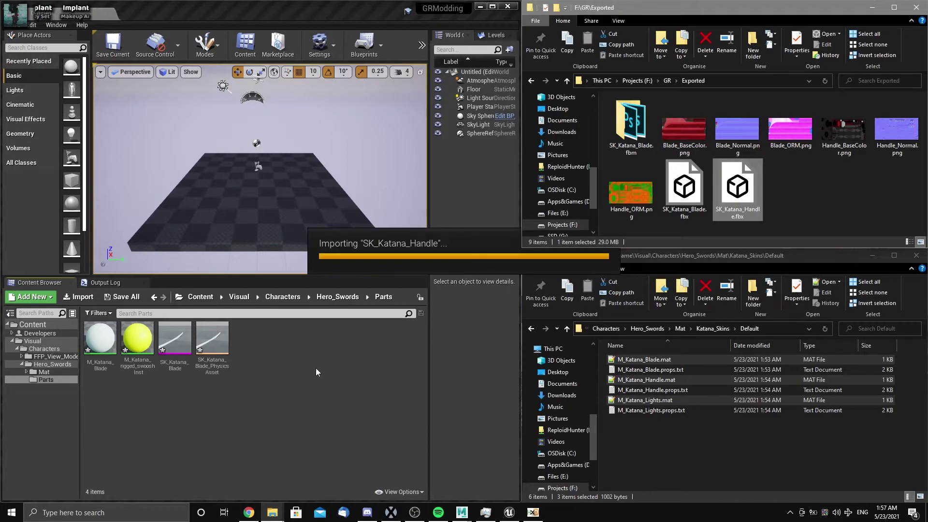
pyautogui.moveTo(297, 141); pyautogui.dragTo(292, 103)
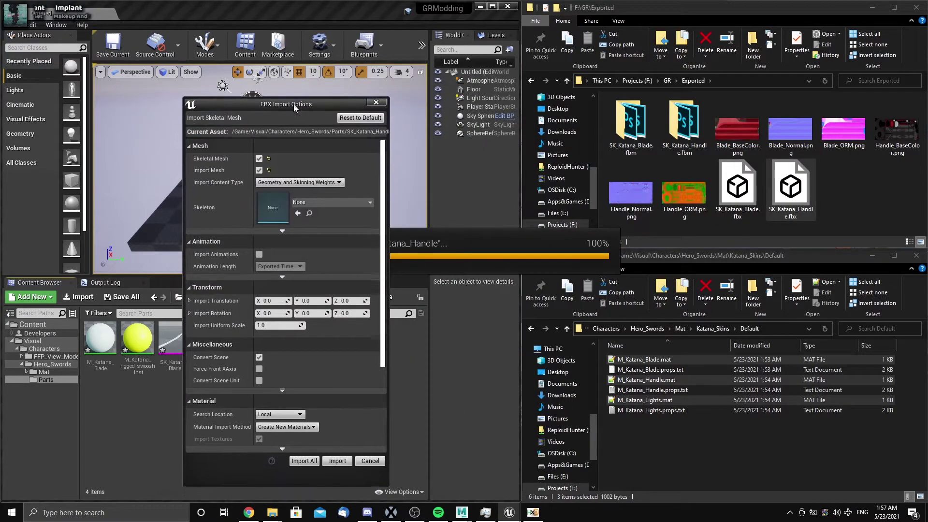
pyautogui.click(320, 202)
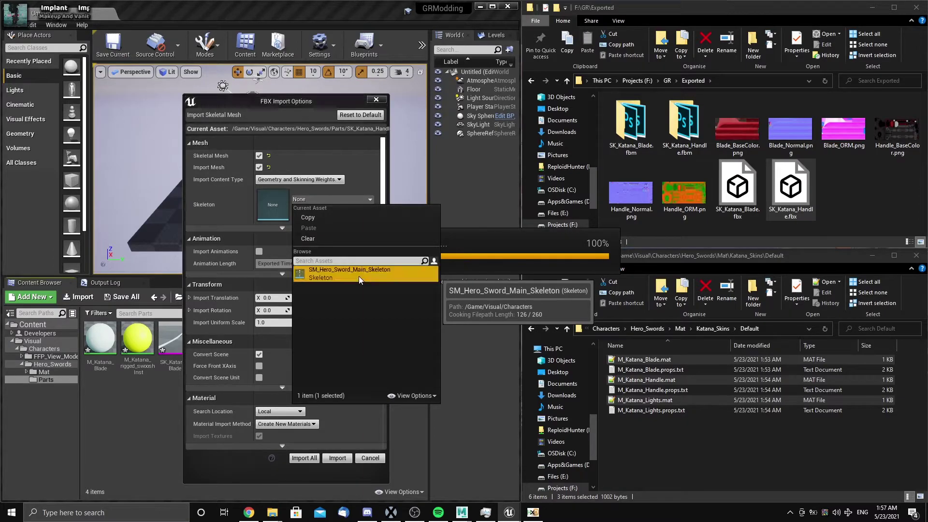
pyautogui.click(359, 274)
pyautogui.click(337, 458)
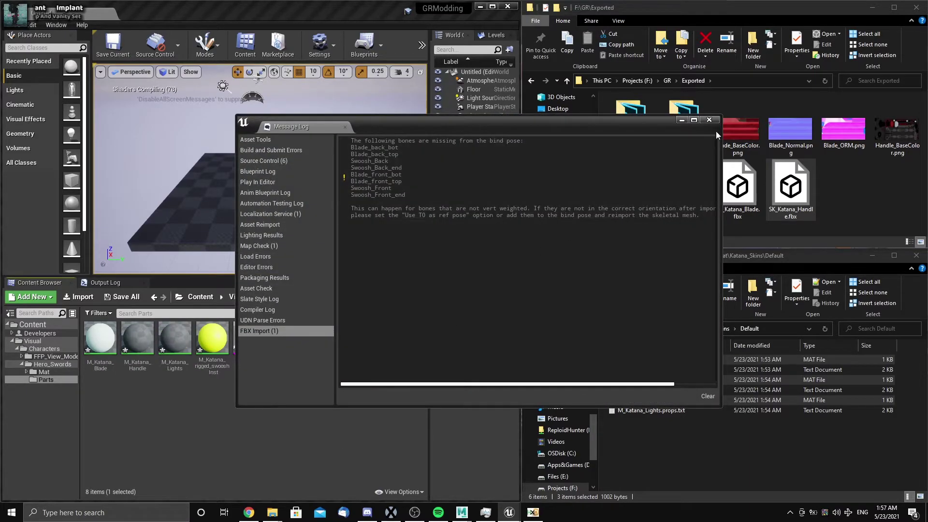
pyautogui.click(709, 119)
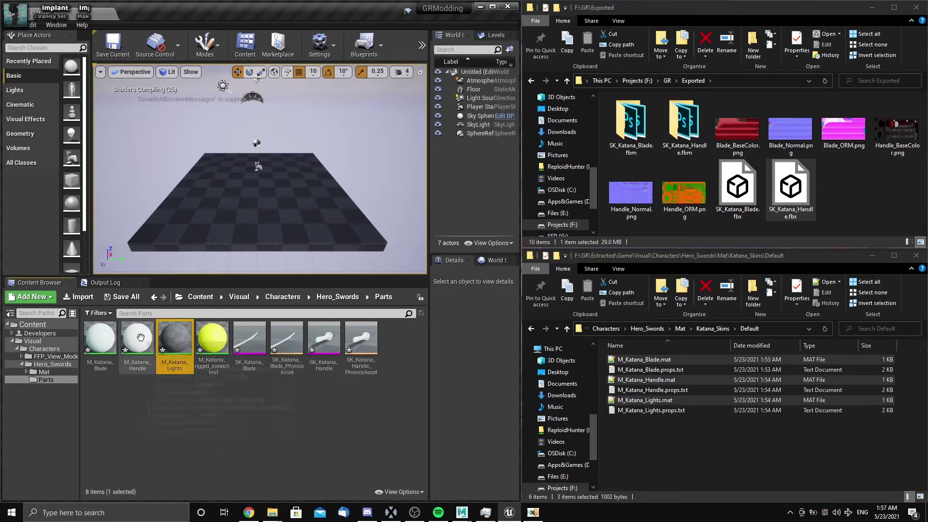
# - Create instances of the Blade, Handle and Lights materials, then start renaming M_Katana_Blade
pyautogui.click(100, 338)
pyautogui.keyDown('shift'); pyautogui.click(175, 338); pyautogui.keyUp('shift')
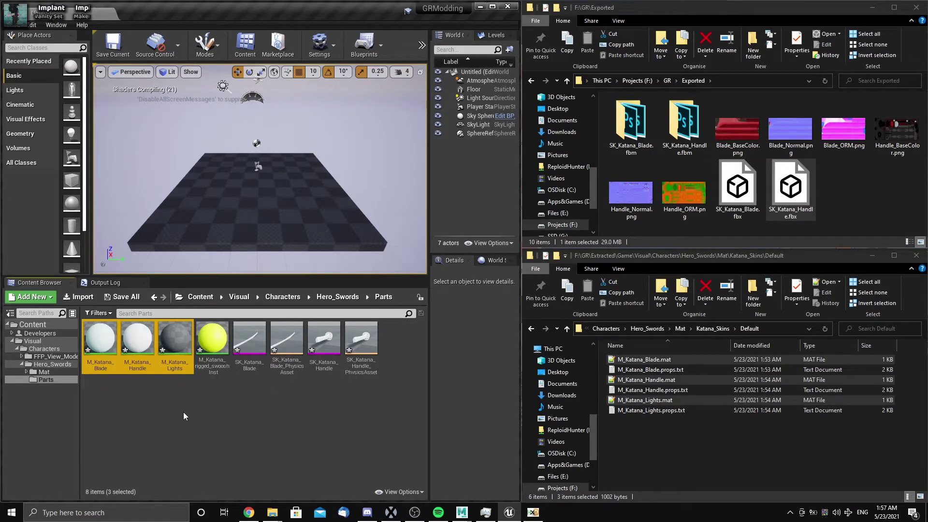
pyautogui.rightClick(174, 331)
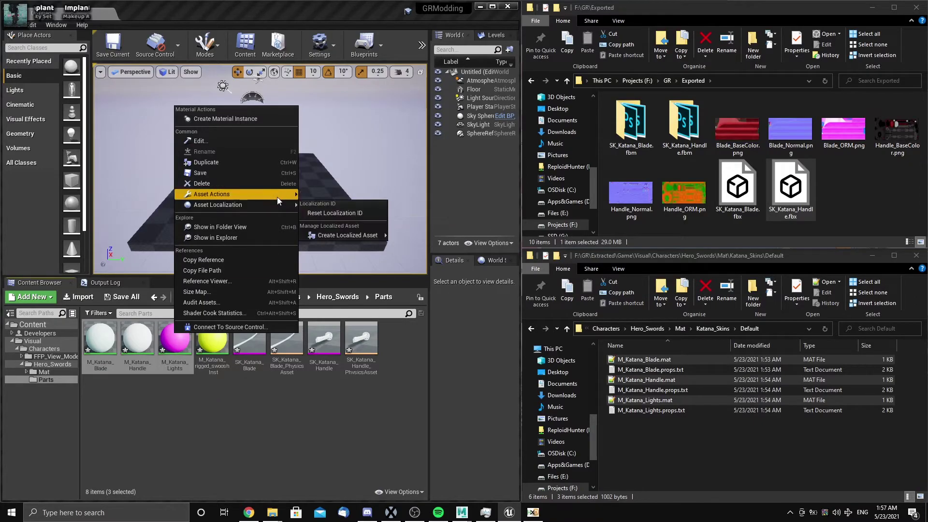
pyautogui.click(265, 120)
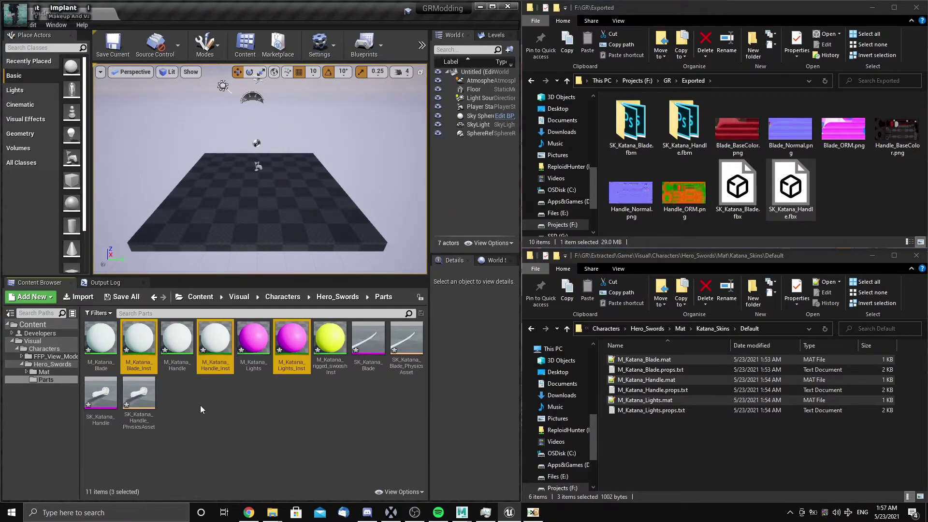
pyautogui.click(100, 358)
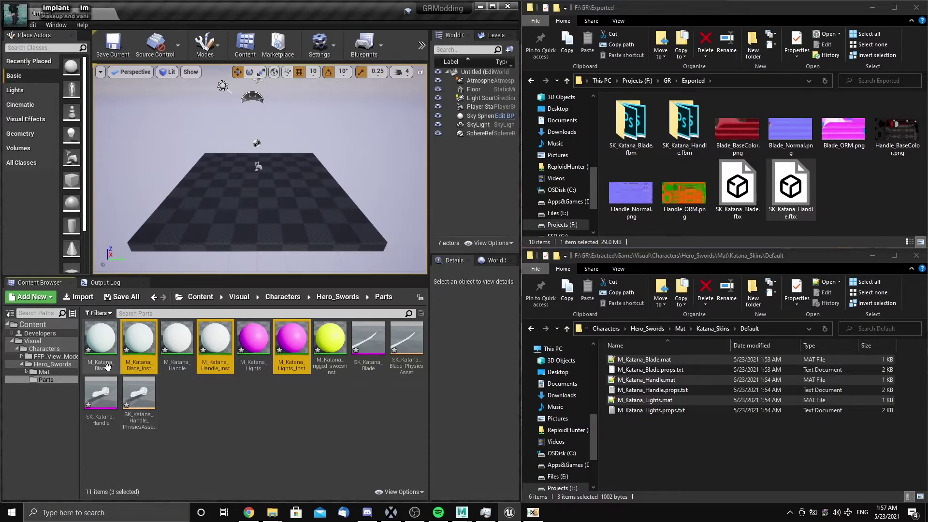
pyautogui.click(104, 366)
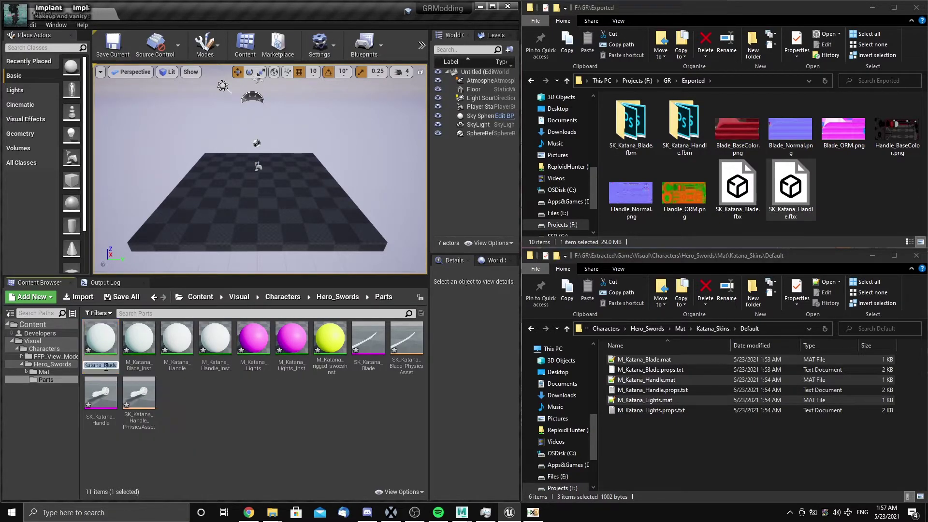
# - Rename the three katana materials to Blade, Handle and Lights
pyautogui.write('Blade')
pyautogui.press('Return')
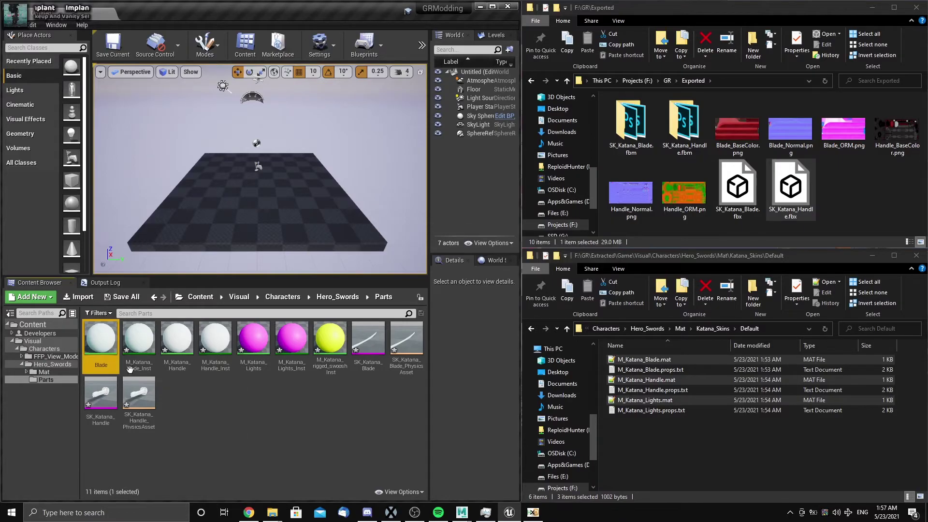
pyautogui.click(180, 366)
pyautogui.press('F2')
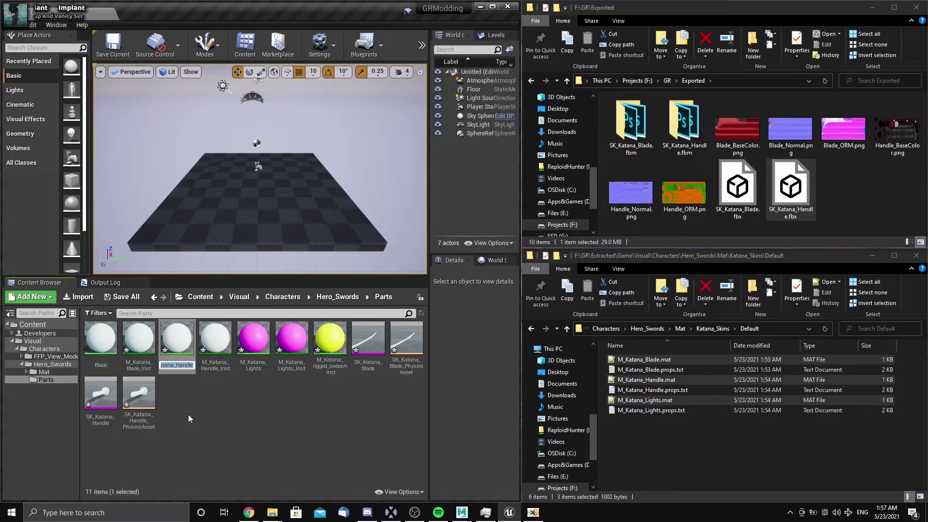
pyautogui.write('Handle')
pyautogui.press('Return')
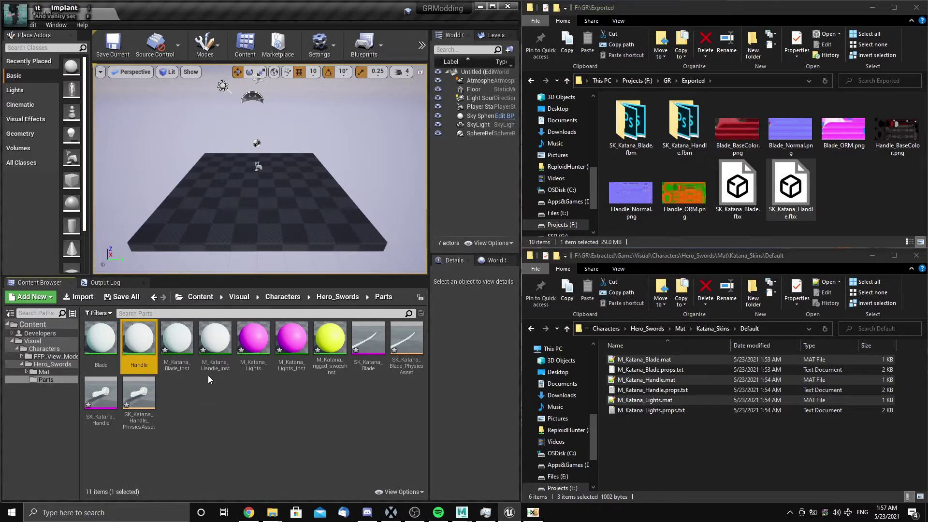
pyautogui.click(254, 355)
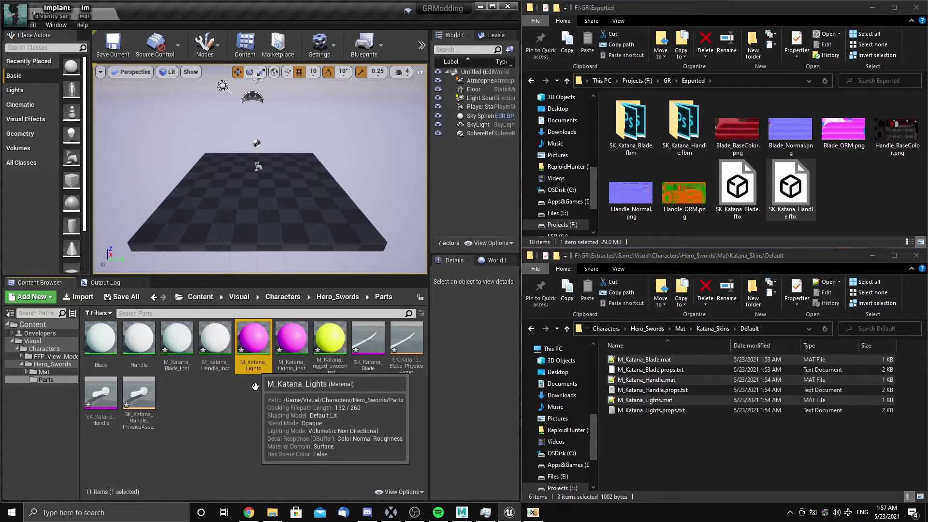
pyautogui.press('F2')
pyautogui.write('Lights')
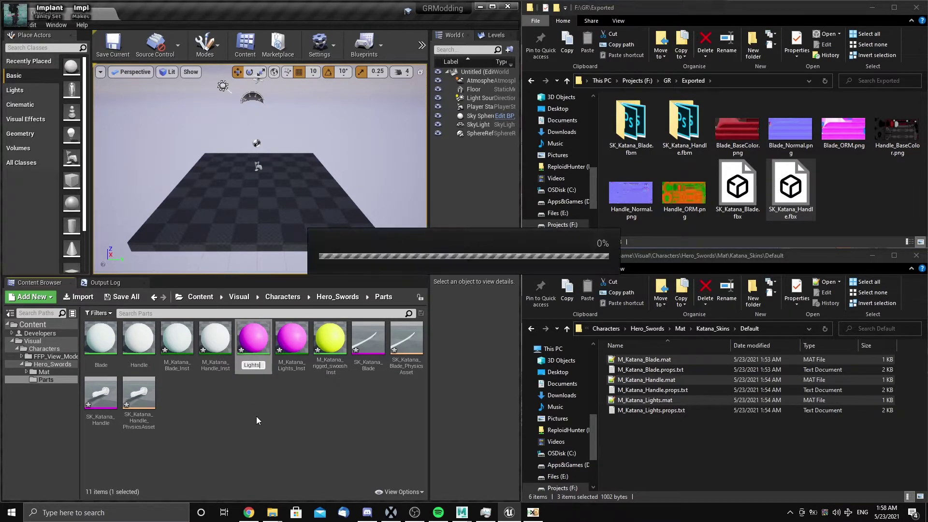
pyautogui.press('Return')
# - Create a material instance of the swoosh material and rename the original to Swoosh
pyautogui.click(233, 391)
pyautogui.click(215, 339)
pyautogui.keyDown('ctrl'); pyautogui.click(254, 338); pyautogui.keyUp('ctrl')
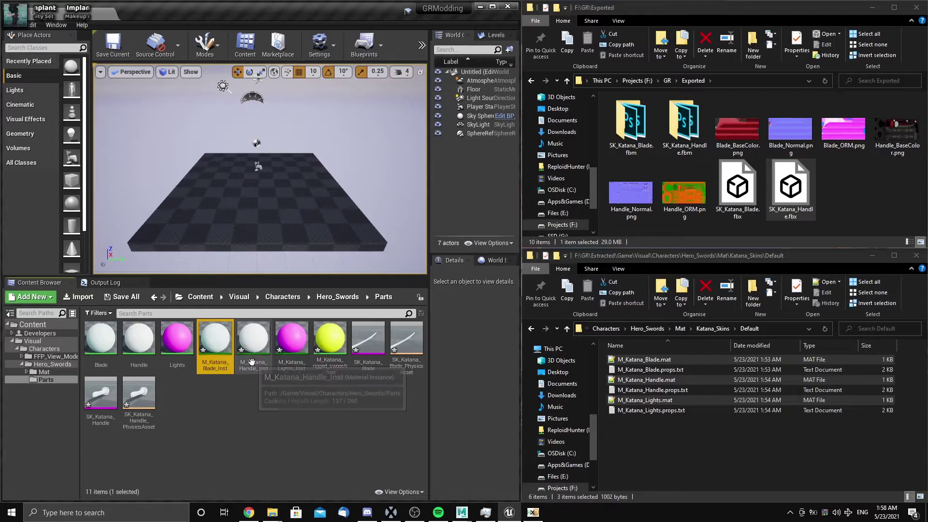
pyautogui.keyDown('ctrl'); pyautogui.click(301, 343); pyautogui.keyUp('ctrl')
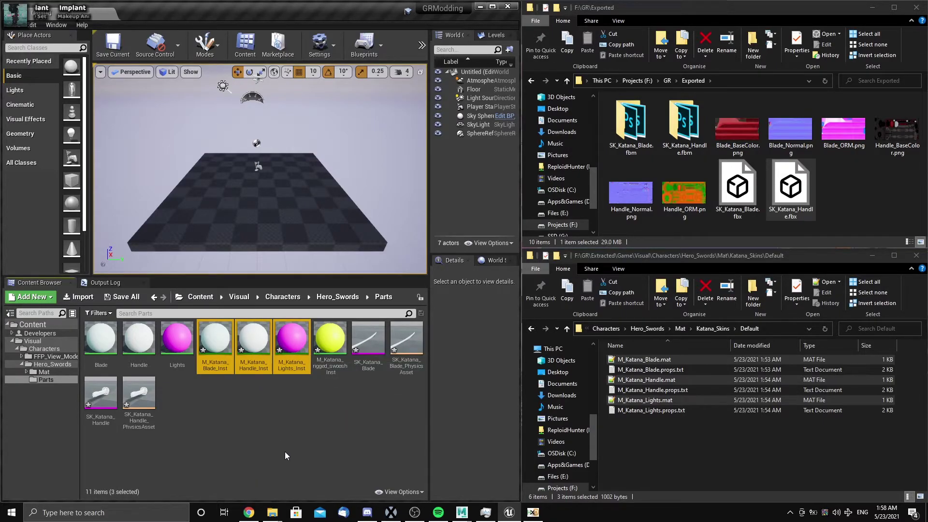
pyautogui.click(335, 367)
pyautogui.rightClick(331, 345)
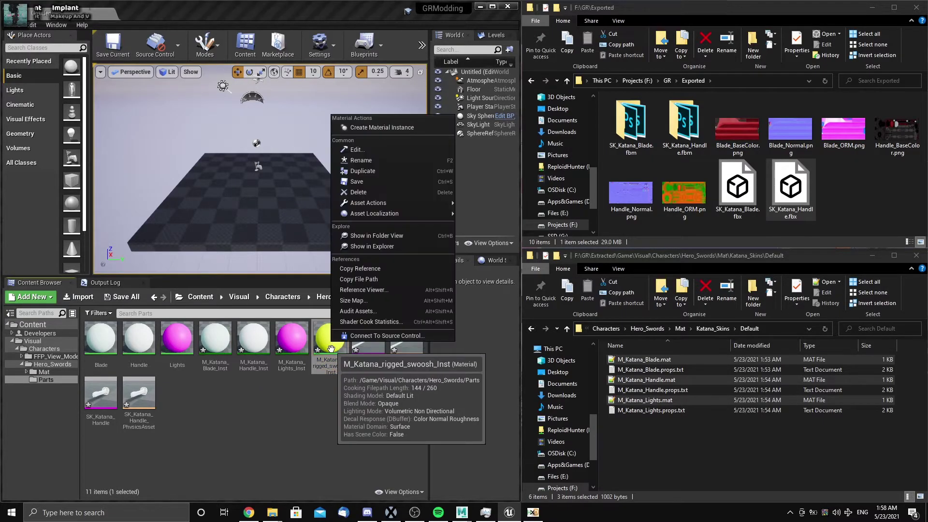
pyautogui.click(387, 131)
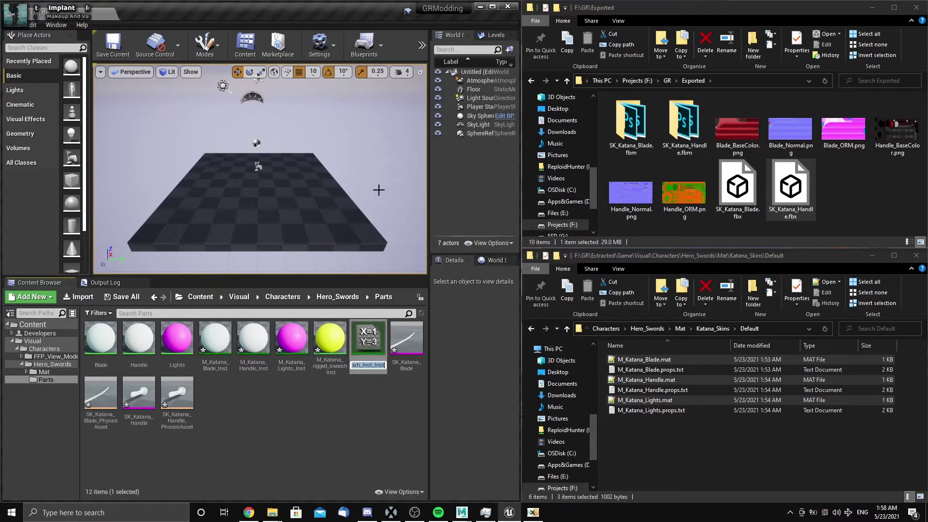
pyautogui.click(329, 363)
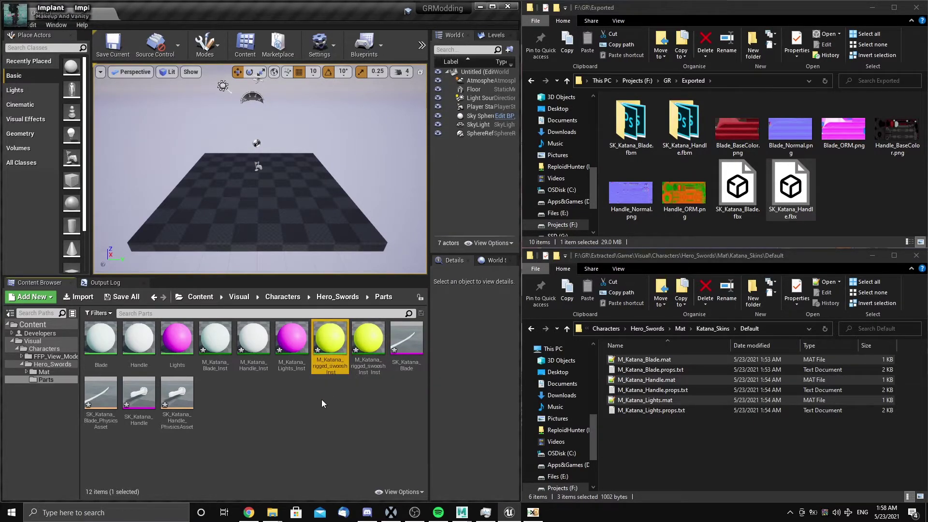
pyautogui.press('F2')
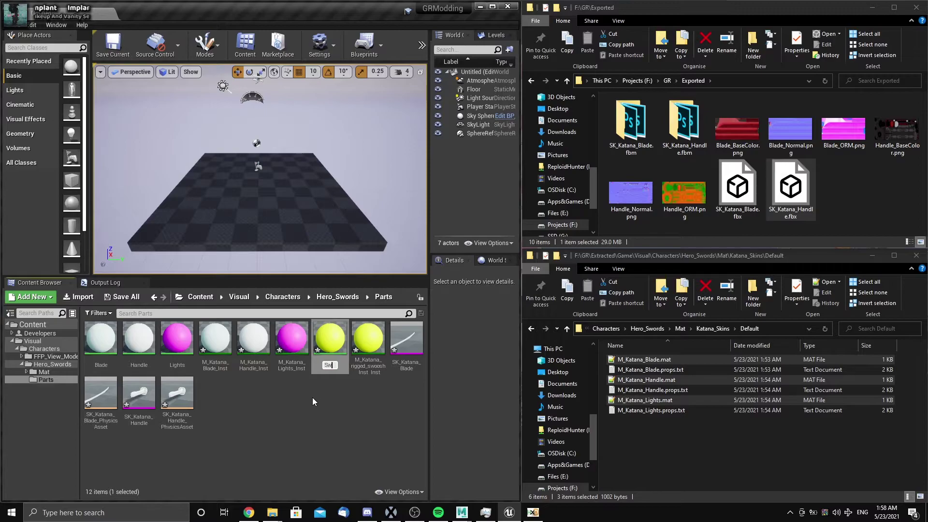
pyautogui.write('Swoosh')
pyautogui.press('Return')
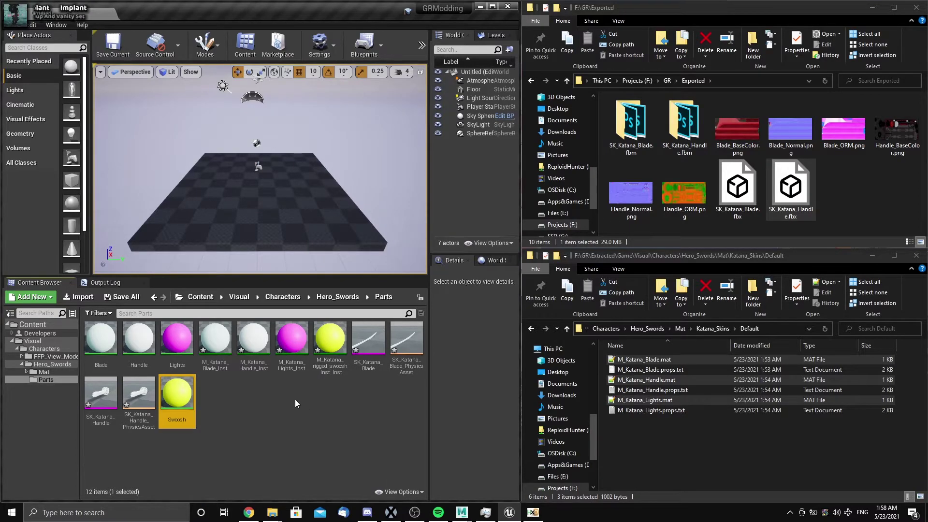
# - Name the new swoosh instance M_Katana_rigged_swoosh_Inst and begin trimming the Lights instance name
pyautogui.click(332, 365)
pyautogui.click(336, 366)
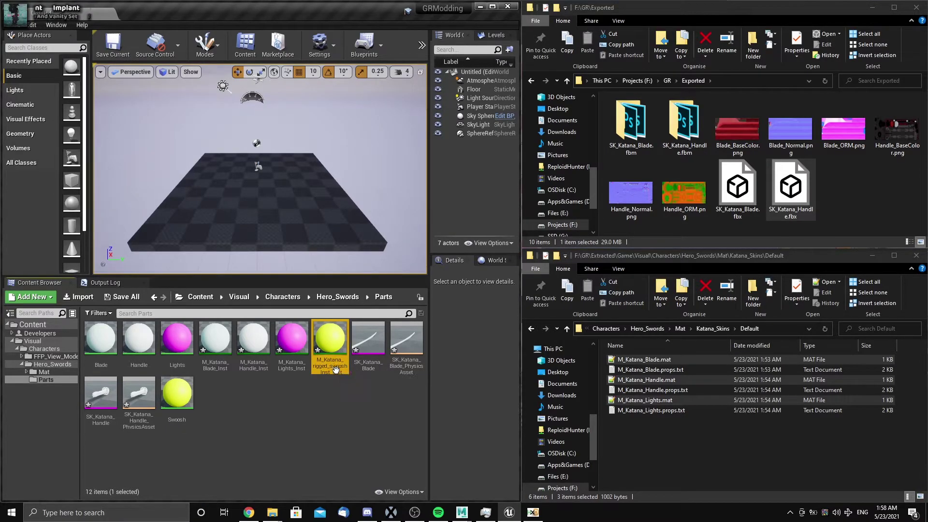
pyautogui.press('BackSpace')
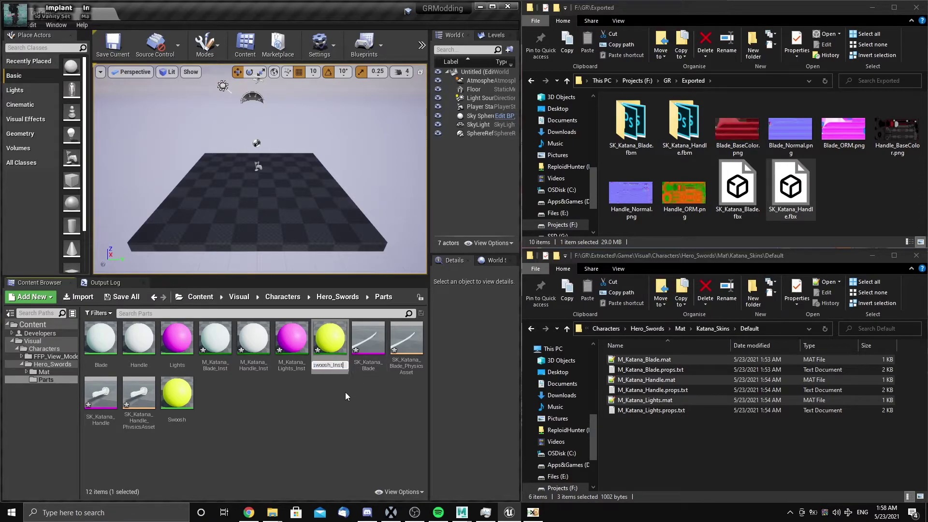
pyautogui.press('Return')
pyautogui.click(298, 368)
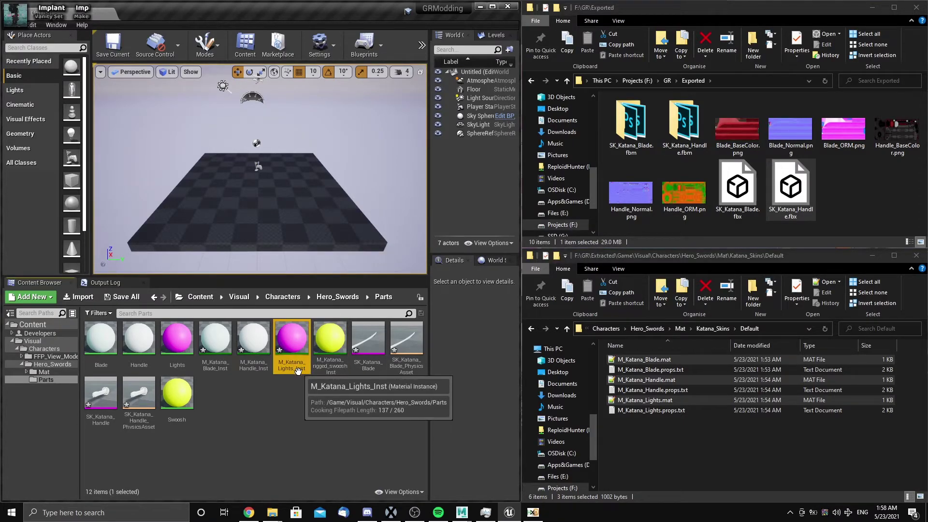
pyautogui.click(296, 367)
pyautogui.doubleClick(298, 367)
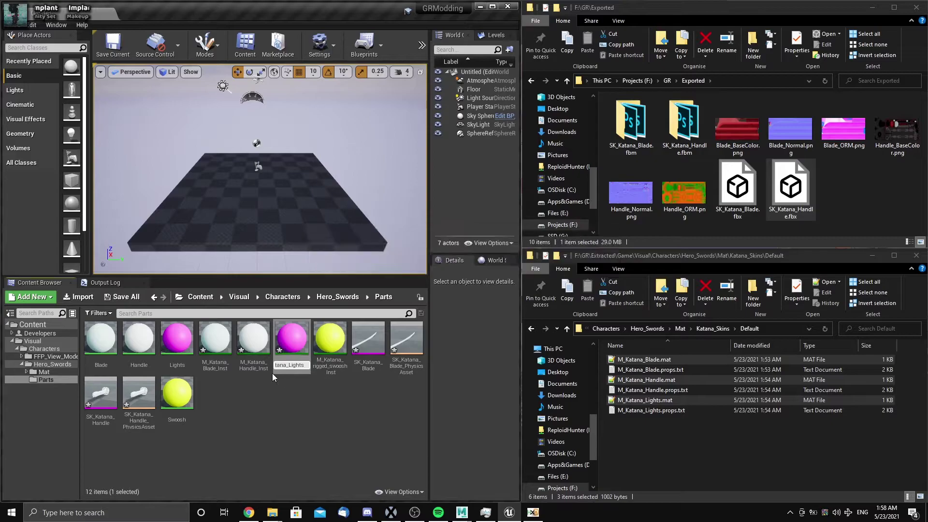
# - Strip _Inst so the instances become M_Katana_Handle and M_Katana_Blade
pyautogui.click(259, 368)
pyautogui.click(259, 369)
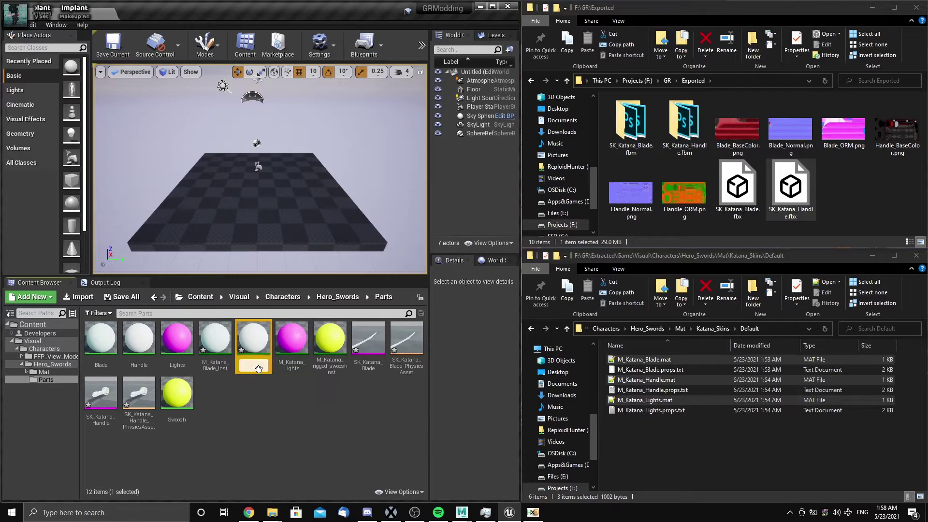
pyautogui.doubleClick(259, 369)
pyautogui.press('BackSpace')
pyautogui.press('BackSpace')
pyautogui.press('Return')
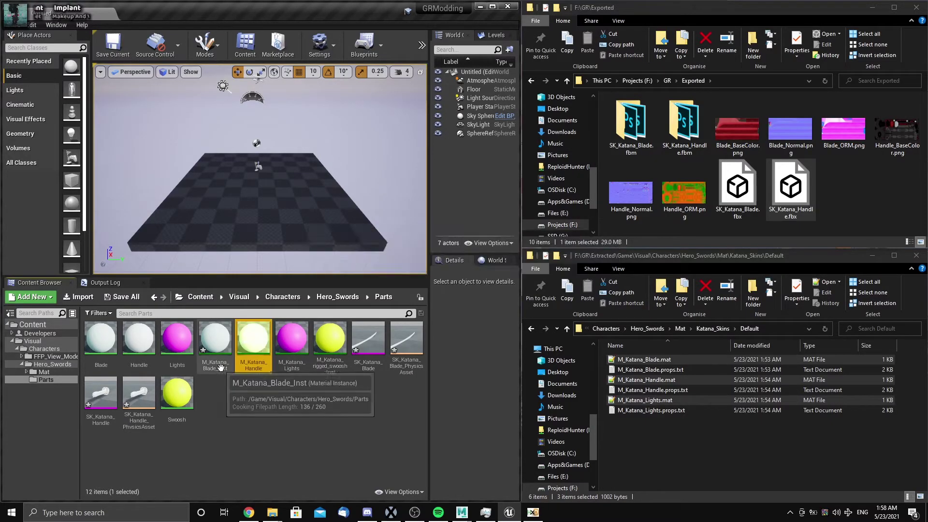
pyautogui.click(221, 369)
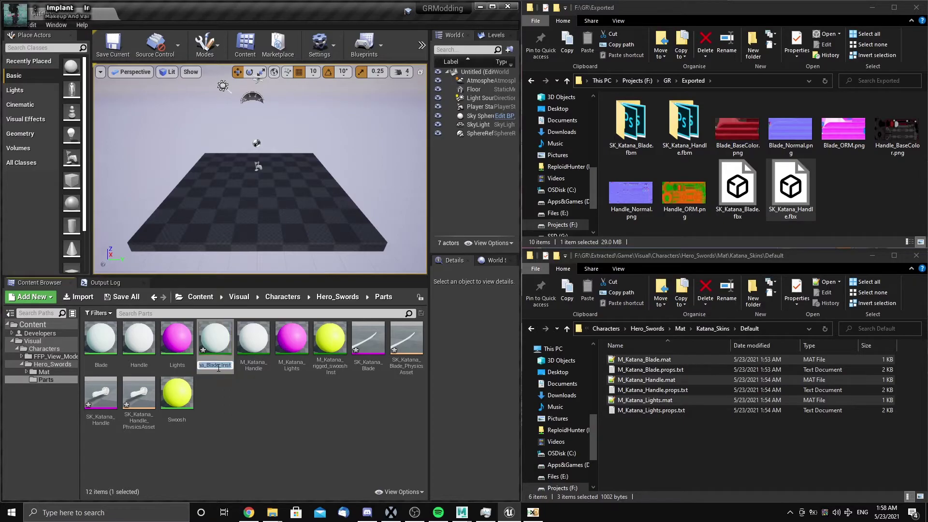
pyautogui.press('BackSpace')
pyautogui.press('Return')
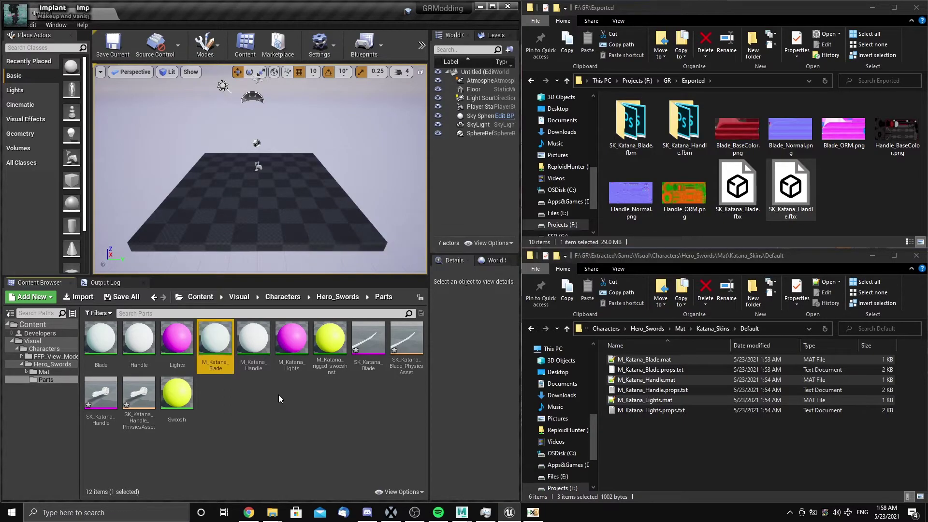
# - Move the three M_Katana material instances into the Katana_Skin Default folder
pyautogui.keyDown('ctrl'); pyautogui.click(253, 341); pyautogui.keyUp('ctrl')
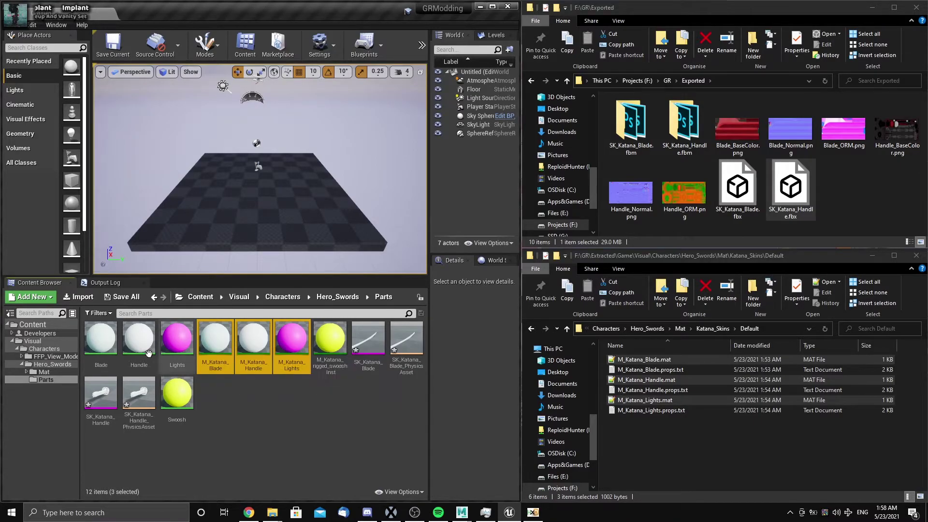
pyautogui.click(26, 371)
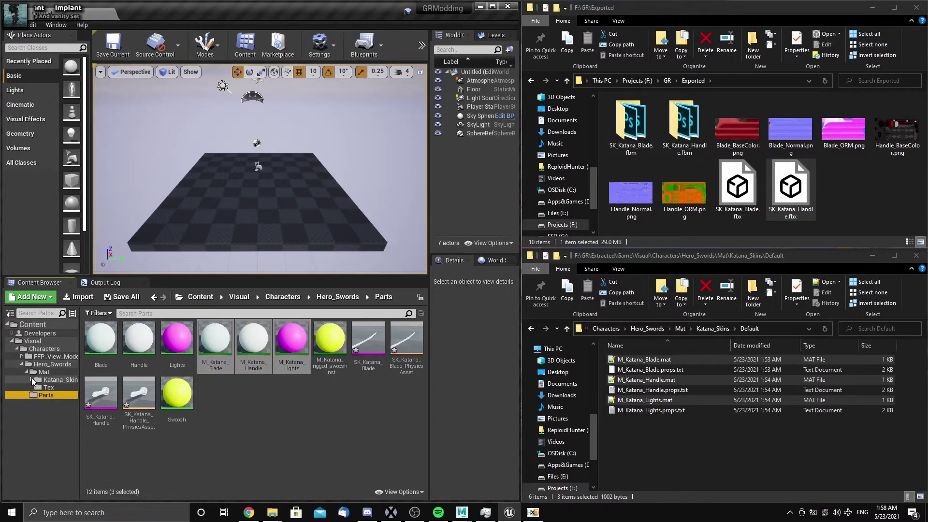
pyautogui.click(31, 379)
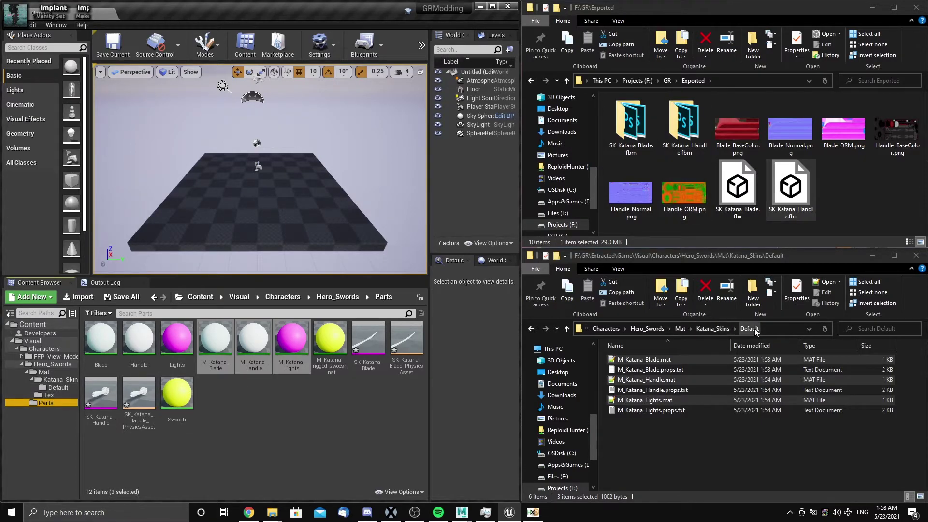
pyautogui.click(216, 339)
pyautogui.moveTo(216, 338); pyautogui.dragTo(56, 387)
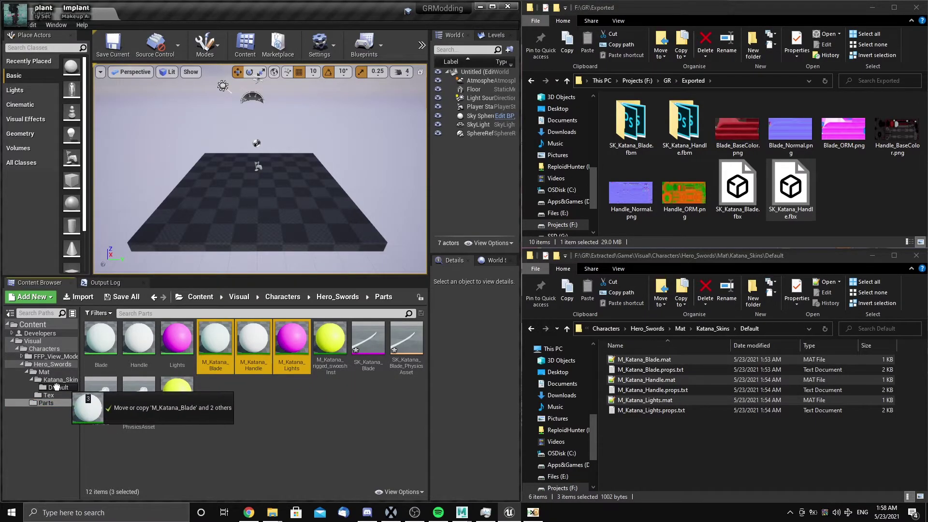
pyautogui.click(75, 401)
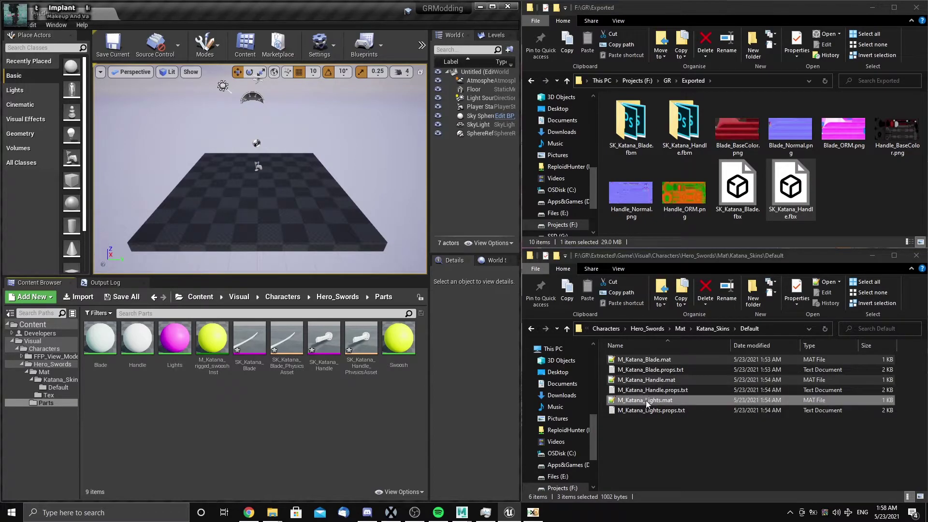
# - Move M_Katana_rigged_swoosh_Inst into FFP_View_Models/Weapons/Katana_rigged
pyautogui.click(703, 398)
pyautogui.press('BackSpace')
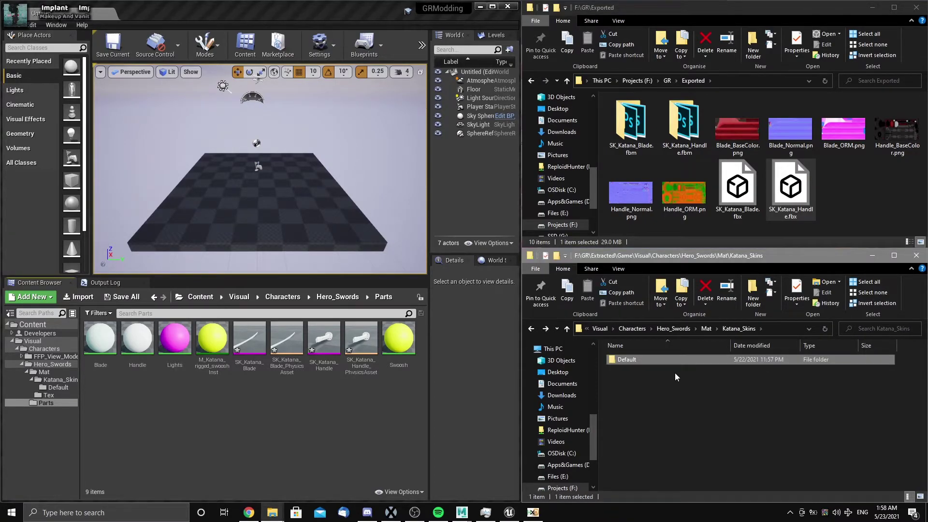
pyautogui.press('BackSpace')
pyautogui.press('BackSpace')
pyautogui.press('BackSpace')
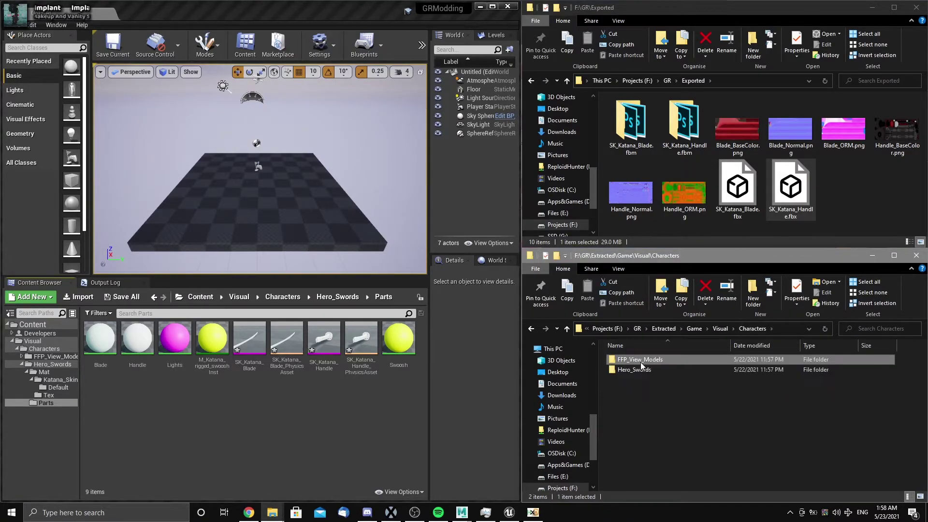
pyautogui.doubleClick(639, 362)
pyautogui.doubleClick(632, 361)
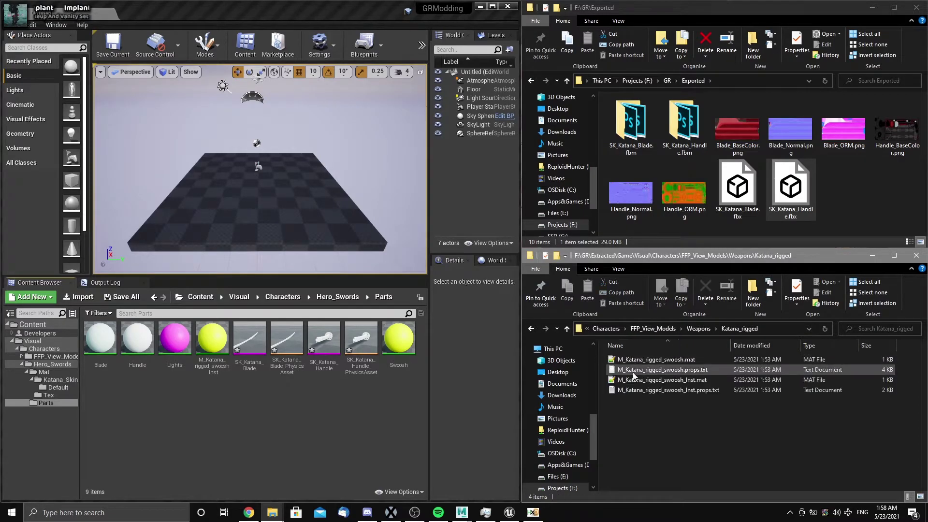
pyautogui.click(643, 360)
pyautogui.moveTo(211, 338)
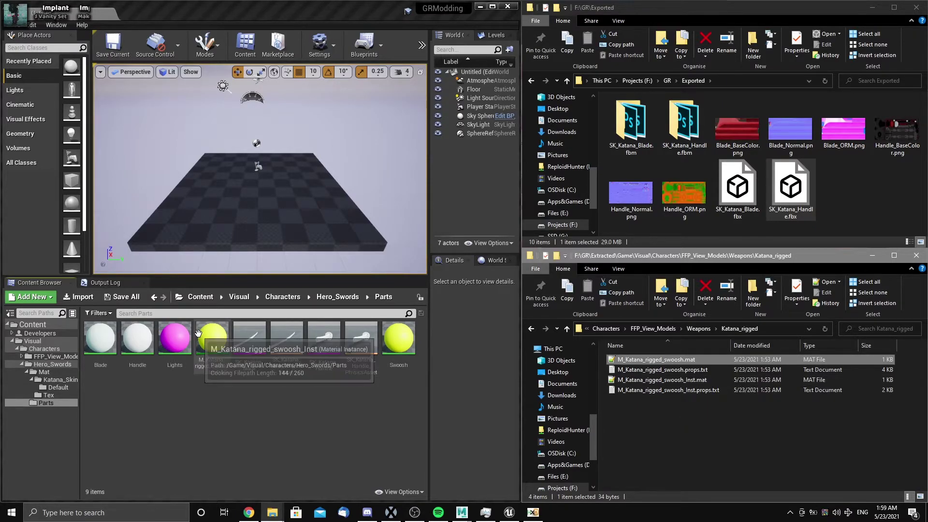
pyautogui.click(21, 356)
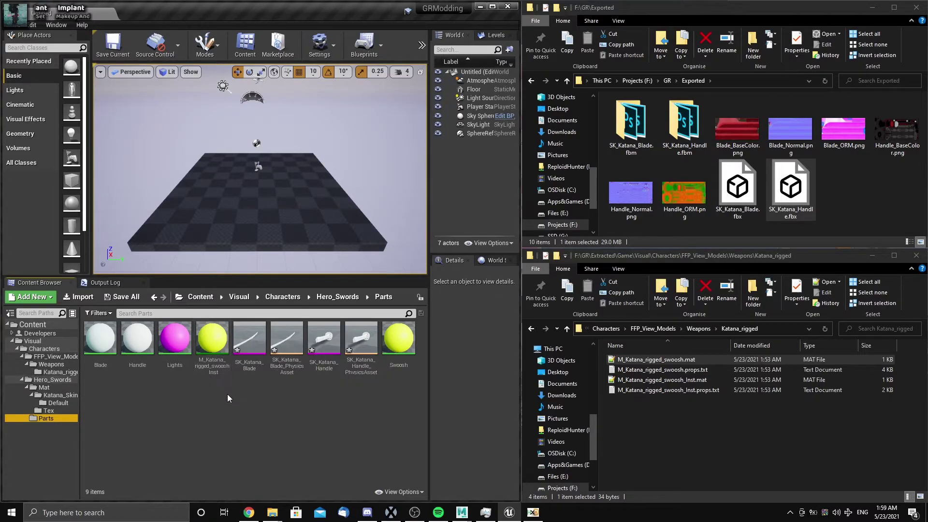
pyautogui.moveTo(217, 336); pyautogui.dragTo(69, 377)
pyautogui.click(88, 390)
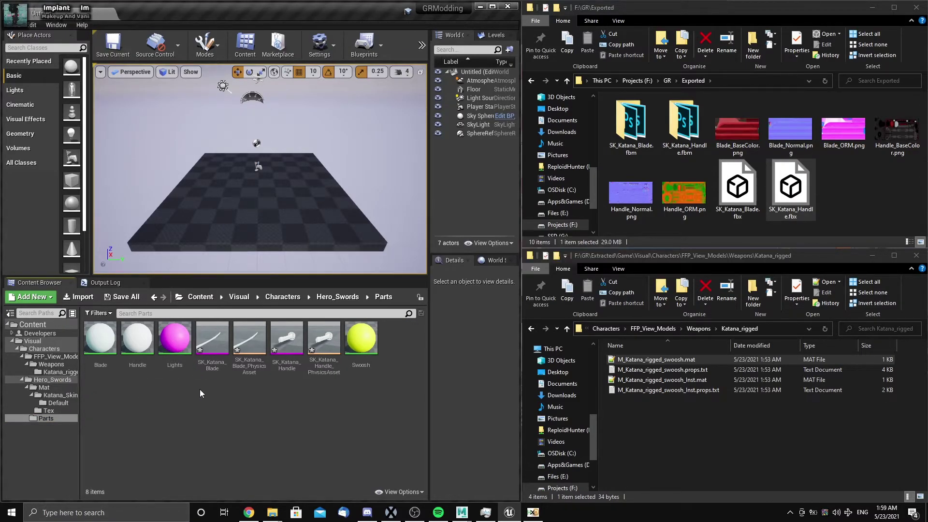
pyautogui.moveTo(100, 340)
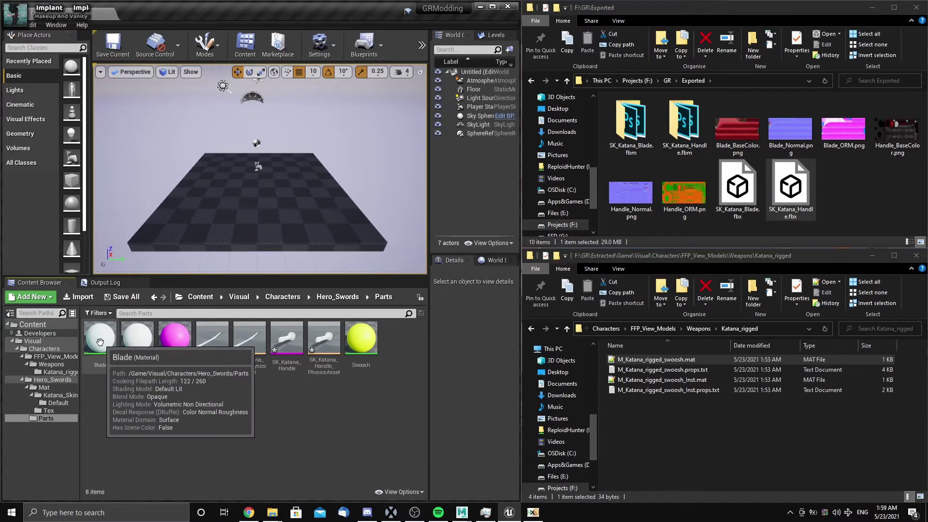
# - Drag the six Blade and Handle PNGs into the Tex folder, accepting both normal-map prompts
pyautogui.click(48, 410)
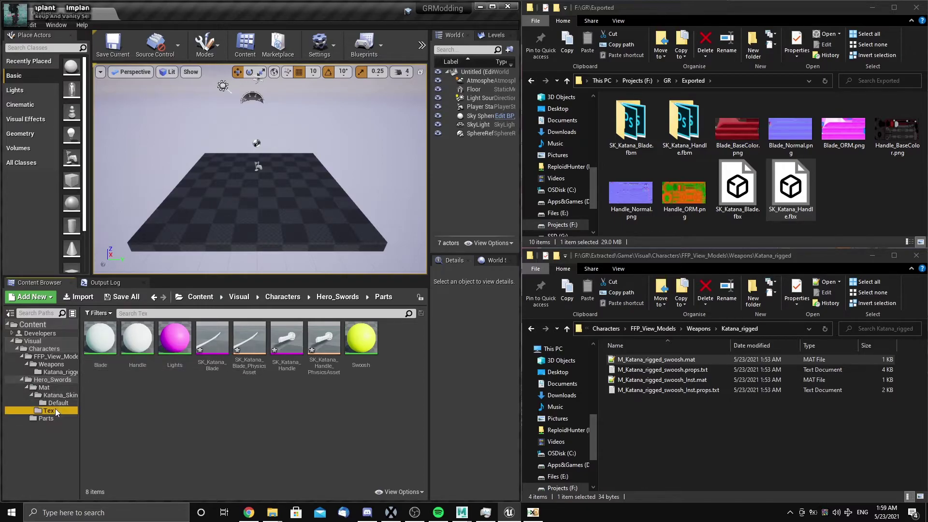
pyautogui.click(257, 482)
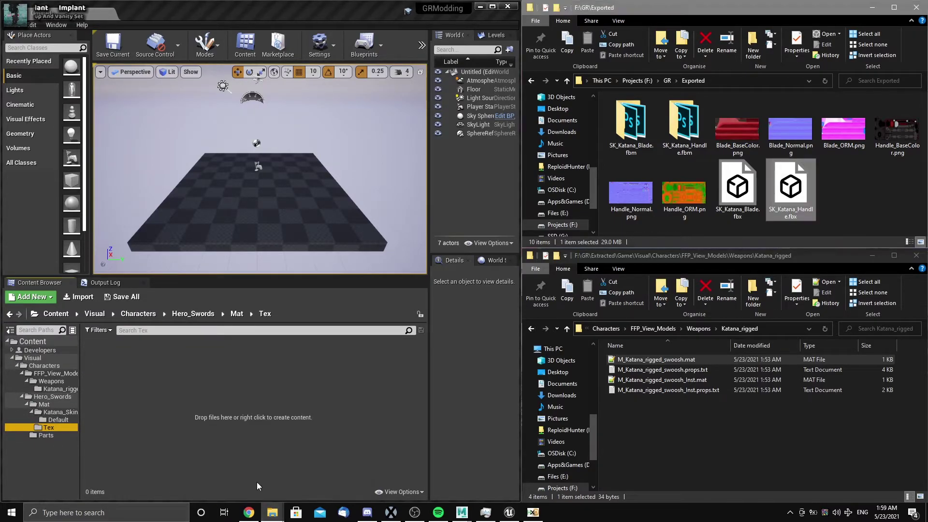
pyautogui.click(737, 136)
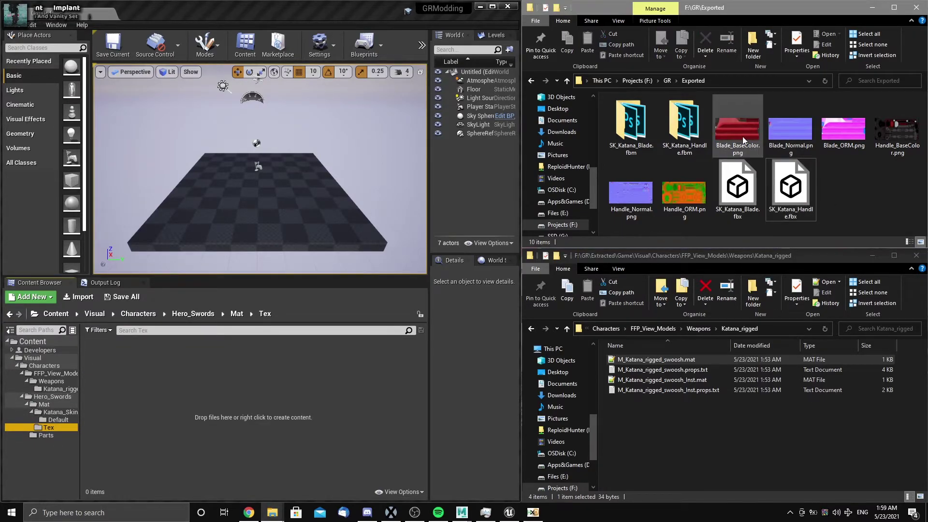
pyautogui.keyDown('ctrl'); pyautogui.click(778, 141); pyautogui.keyUp('ctrl')
pyautogui.keyDown('ctrl'); pyautogui.click(845, 140); pyautogui.keyUp('ctrl')
pyautogui.keyDown('ctrl'); pyautogui.click(634, 196); pyautogui.keyUp('ctrl')
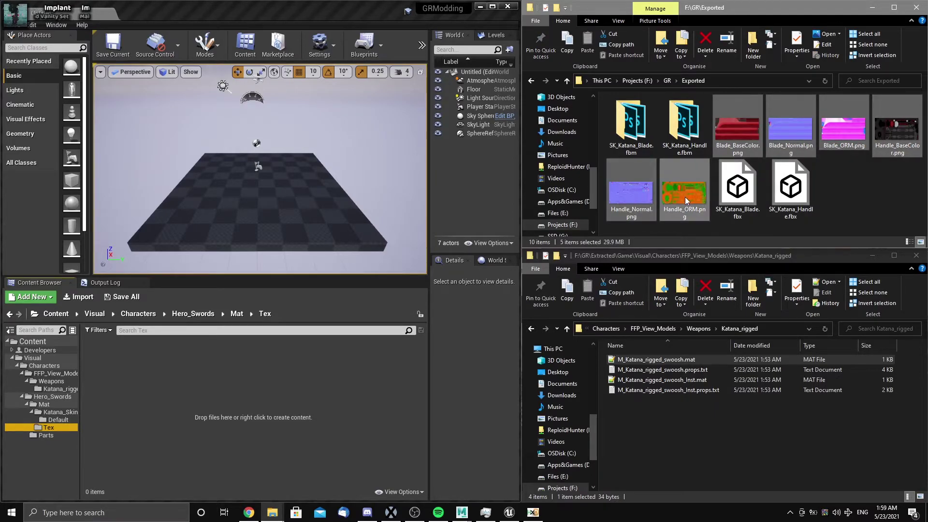
pyautogui.moveTo(799, 146); pyautogui.dragTo(766, 142)
pyautogui.moveTo(282, 369); pyautogui.dragTo(282, 370)
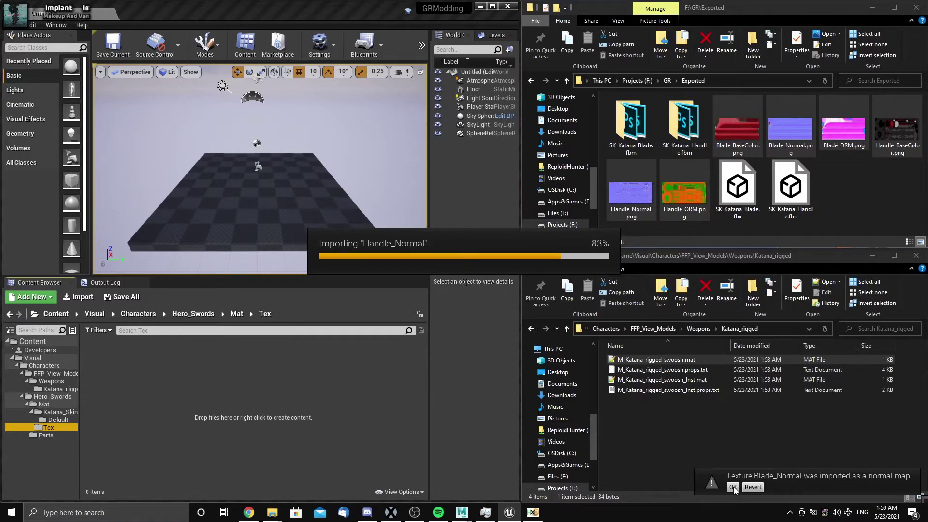
pyautogui.click(731, 453)
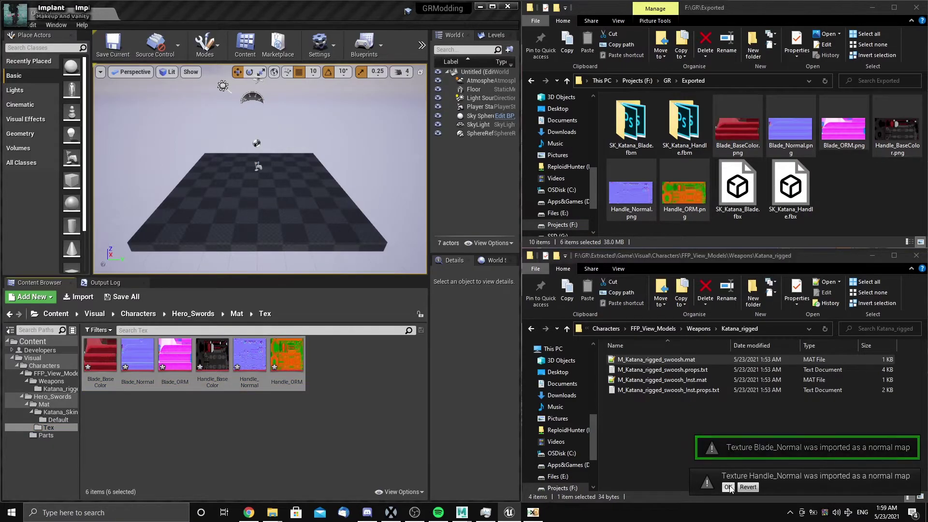
pyautogui.click(728, 486)
pyautogui.click(297, 425)
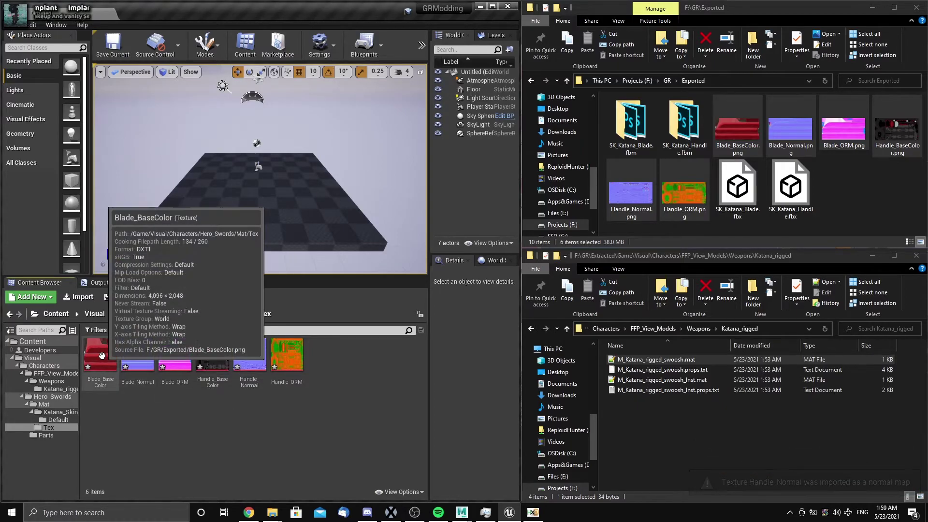
# - Open the extracted Hero_Swords/Mat/Tex folder and rename Blade_BaseColor to T_Katana_Blade_BaseColor
pyautogui.click(696, 329)
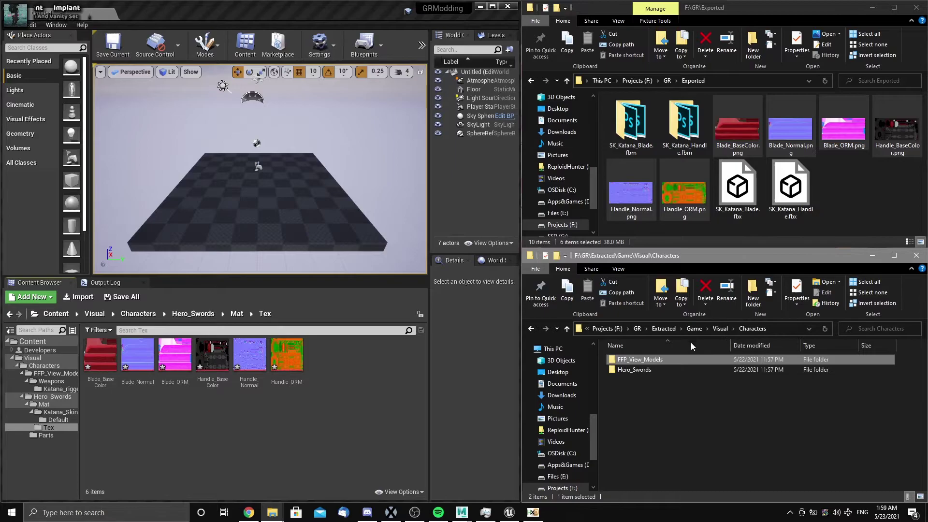
pyautogui.doubleClick(642, 369)
pyautogui.hotkey('alt', 'Left')
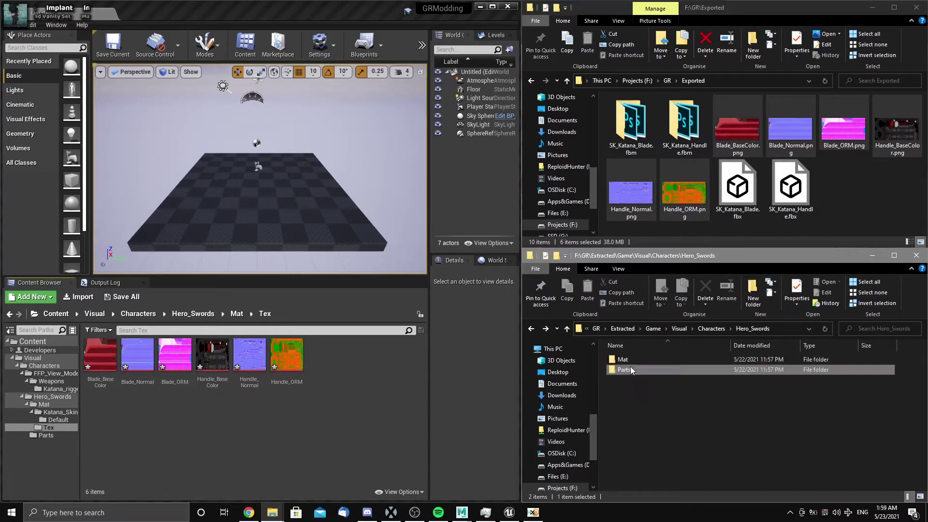
pyautogui.doubleClick(630, 363)
pyautogui.doubleClick(625, 370)
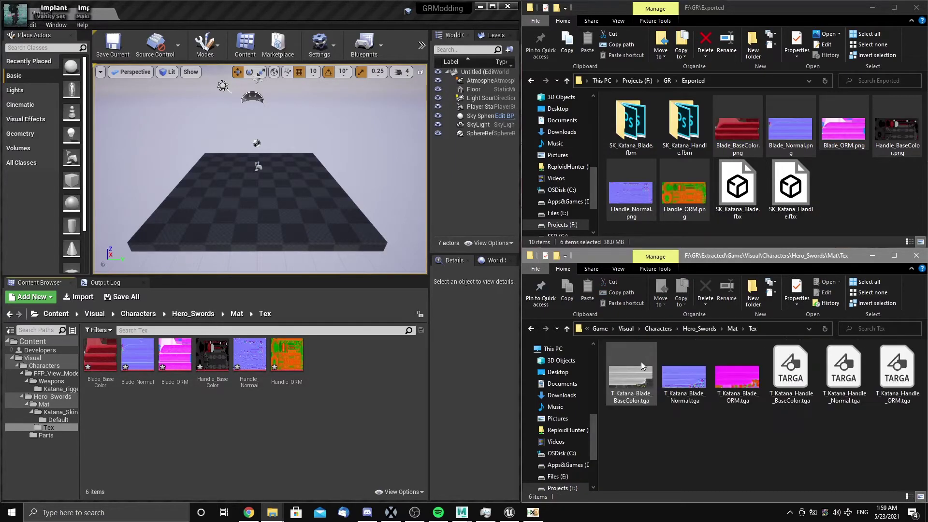
pyautogui.click(630, 397)
pyautogui.click(100, 356)
pyautogui.press('F2')
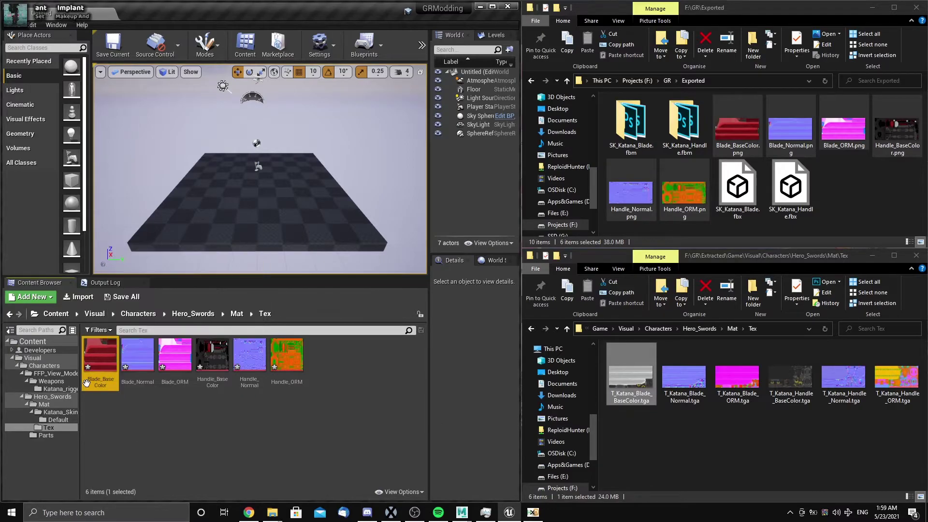
pyautogui.write('T_Katana_Blade_BaseColor')
pyautogui.press('Return')
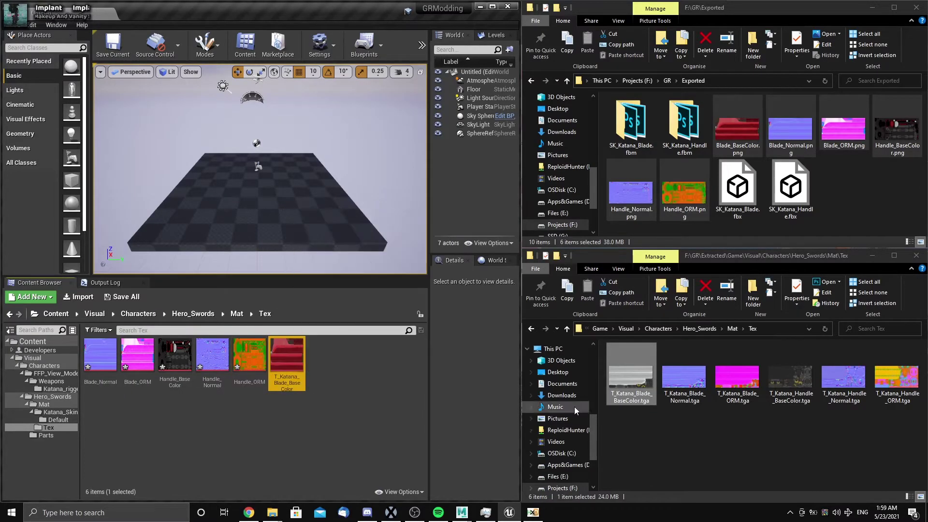
# - Rename the blade normal and ORM textures to T_Katana_Blade_Normal and T_Katana_Blade_ORM
pyautogui.click(684, 399)
pyautogui.click(100, 356)
pyautogui.press('F2')
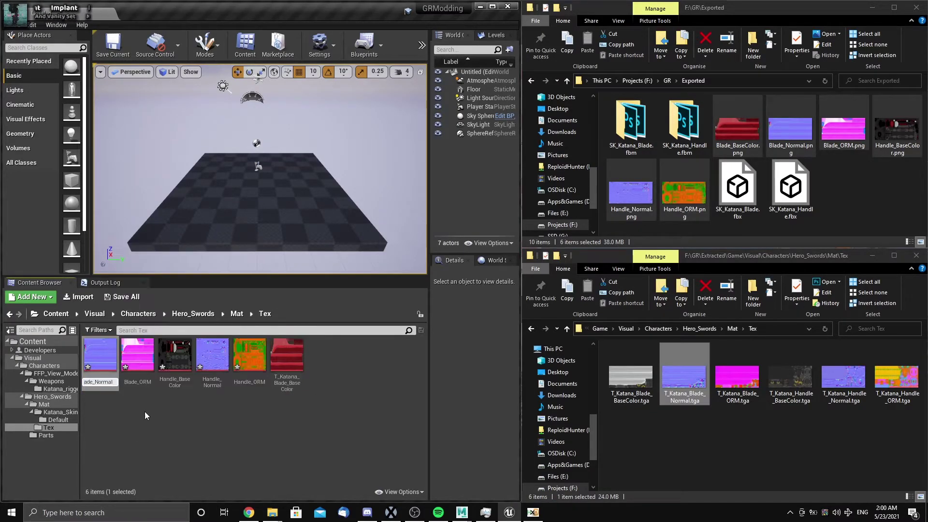
pyautogui.write('T_Katana_Blade_Normal')
pyautogui.press('Return')
pyautogui.click(735, 403)
pyautogui.click(100, 355)
pyautogui.press('F2')
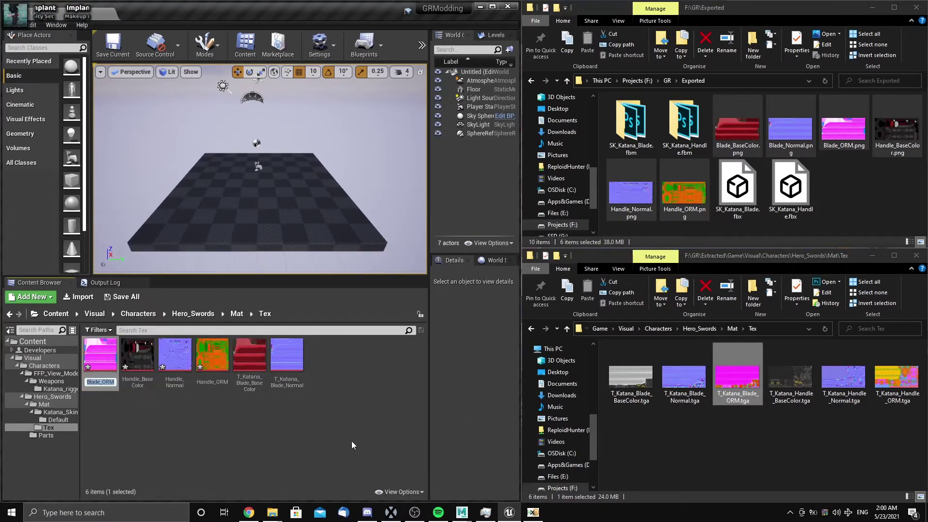
pyautogui.hotkey('ctrl', 'v')
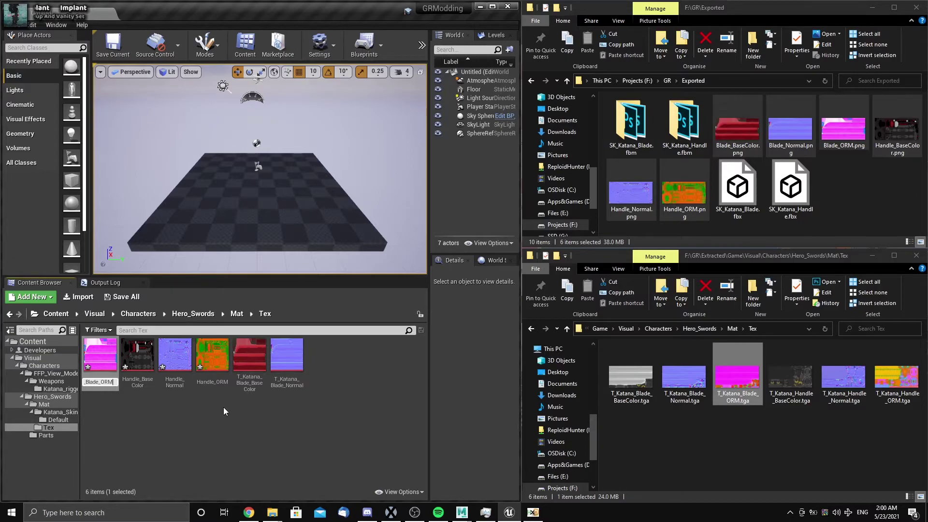
pyautogui.press('Return')
# - Rename the handle base colour and normal textures to T_Katana_Handle_BaseColor and T_Katana_Handle_Normal
pyautogui.click(791, 382)
pyautogui.click(103, 390)
pyautogui.press('F2')
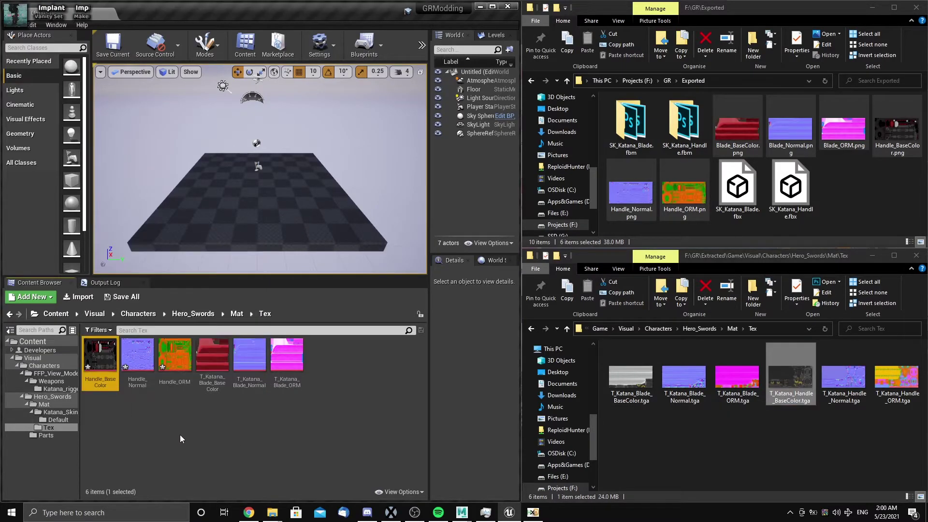
pyautogui.write('T_Katana_Handle_BaseColor')
pyautogui.press('Return')
pyautogui.click(847, 400)
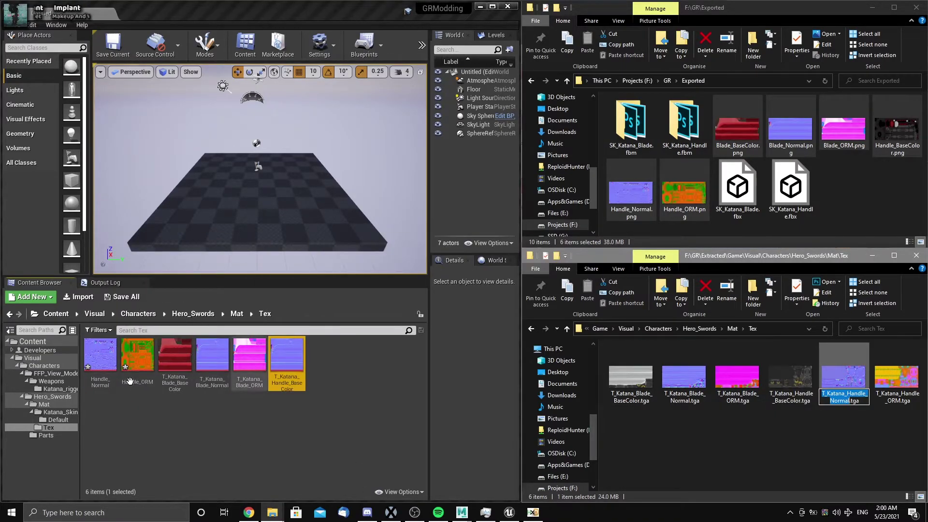
pyautogui.click(100, 357)
pyautogui.press('F2')
pyautogui.write('T_Katana_Handle_Normal')
pyautogui.press('Return')
# - Rename Handle_ORM to T_Katana_Handle_ORM using the original file's name
pyautogui.click(900, 401)
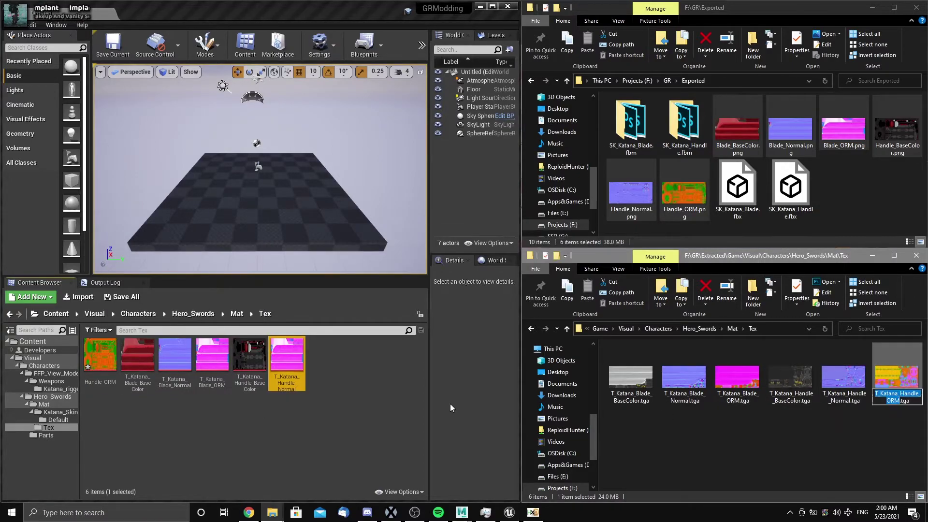
pyautogui.click(100, 357)
pyautogui.press('F2')
pyautogui.write('T_Katana_Handle_ORM')
pyautogui.press('Return')
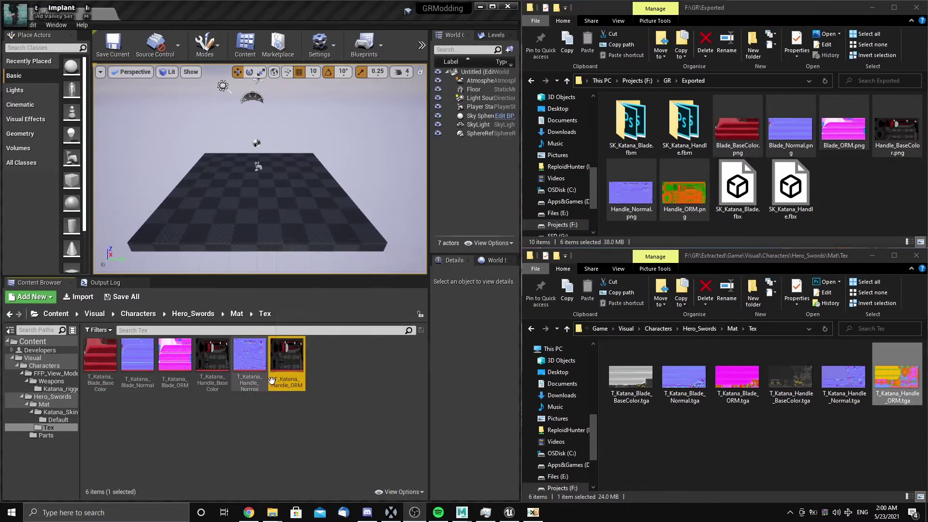
# - Set T_Katana_Blade_ORM compression to Masks (no sRGB) and save it
pyautogui.doubleClick(99, 360)
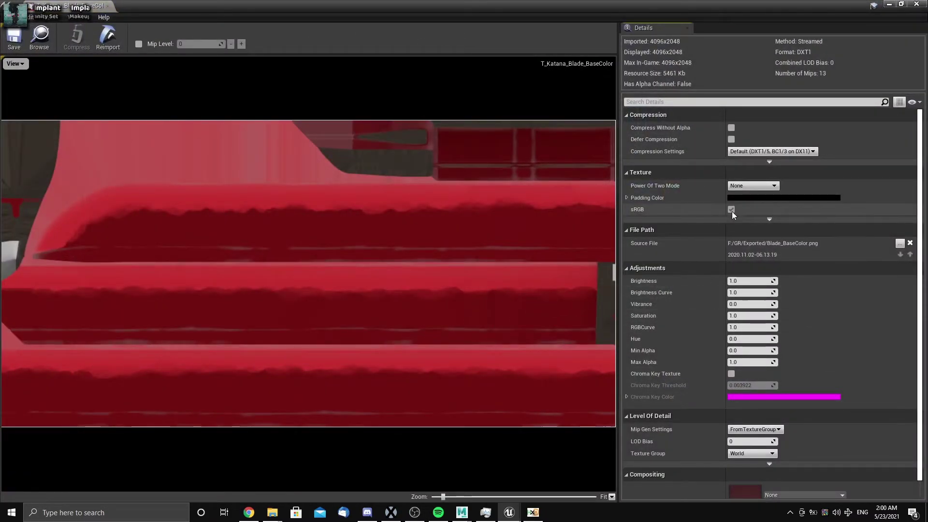
pyautogui.click(108, 6)
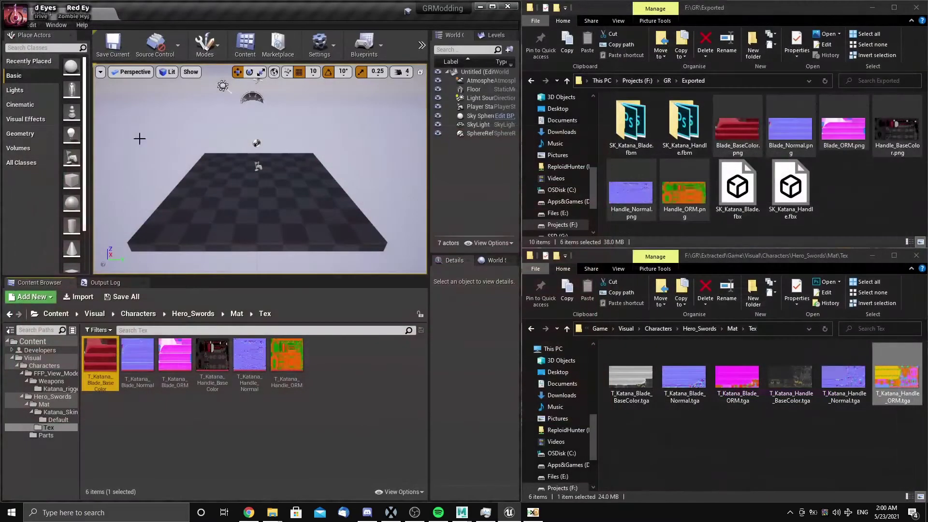
pyautogui.doubleClick(160, 352)
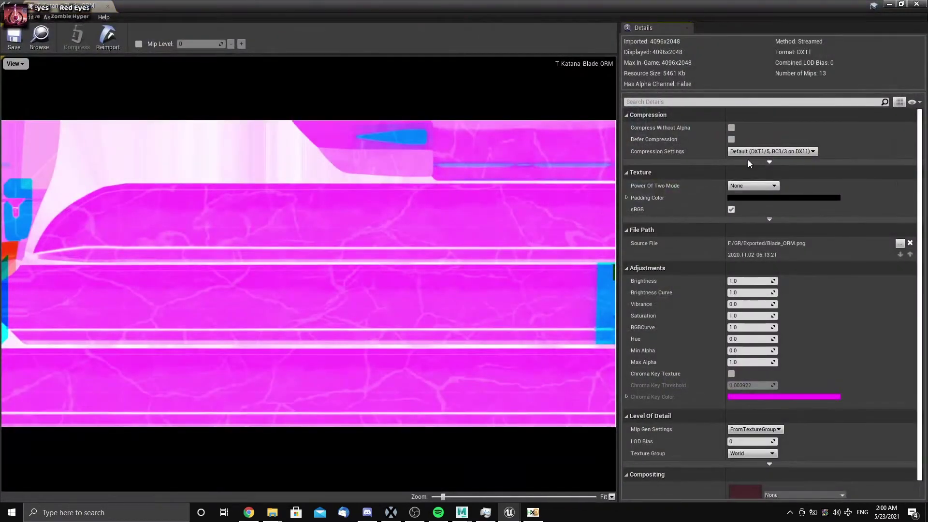
pyautogui.click(763, 152)
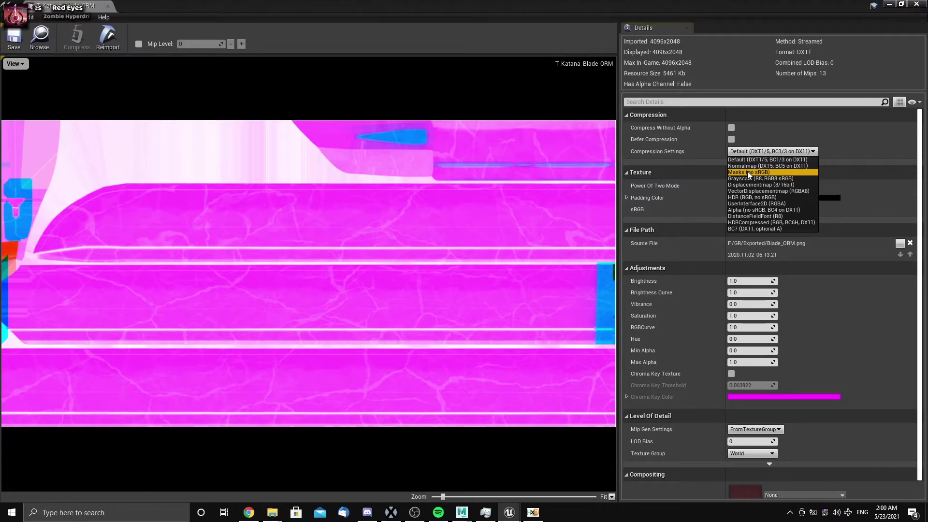
pyautogui.click(749, 172)
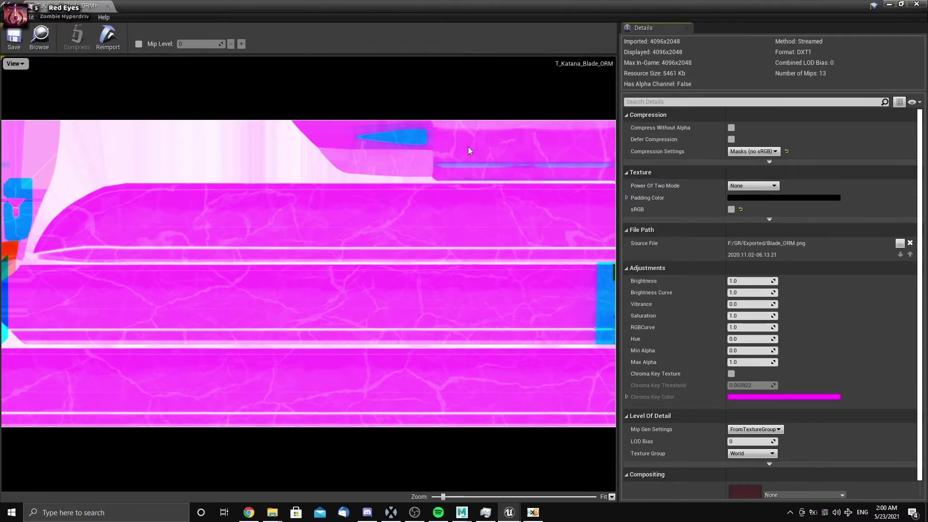
pyautogui.click(15, 42)
pyautogui.click(107, 7)
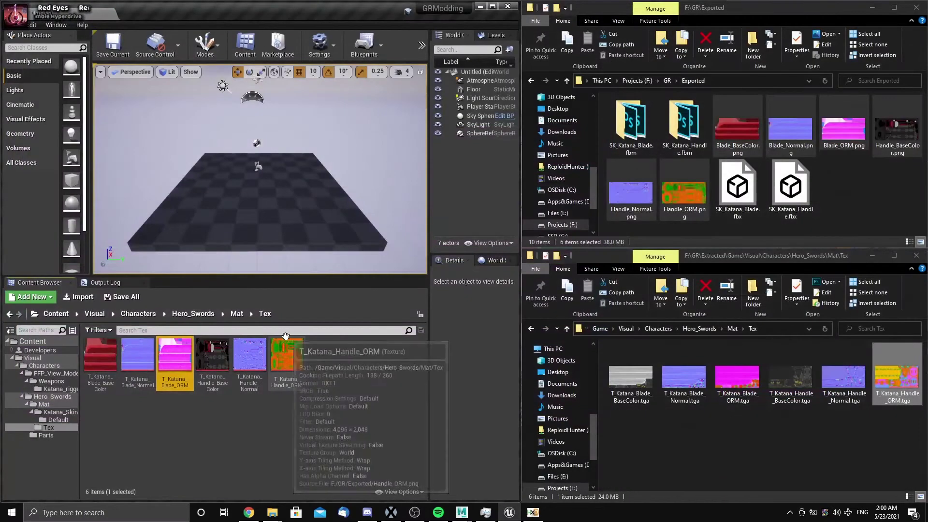
# - Set T_Katana_Handle_ORM compression to Masks (no sRGB)
pyautogui.doubleClick(288, 352)
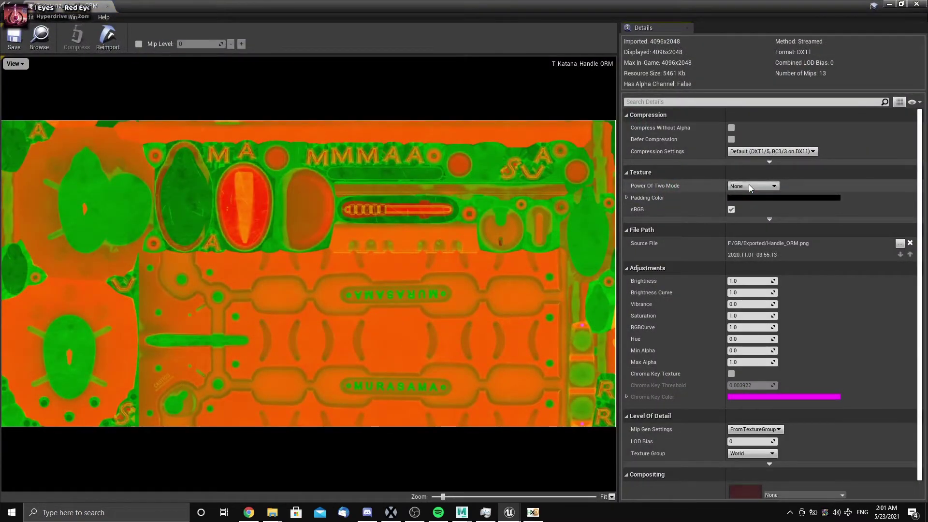
pyautogui.click(770, 151)
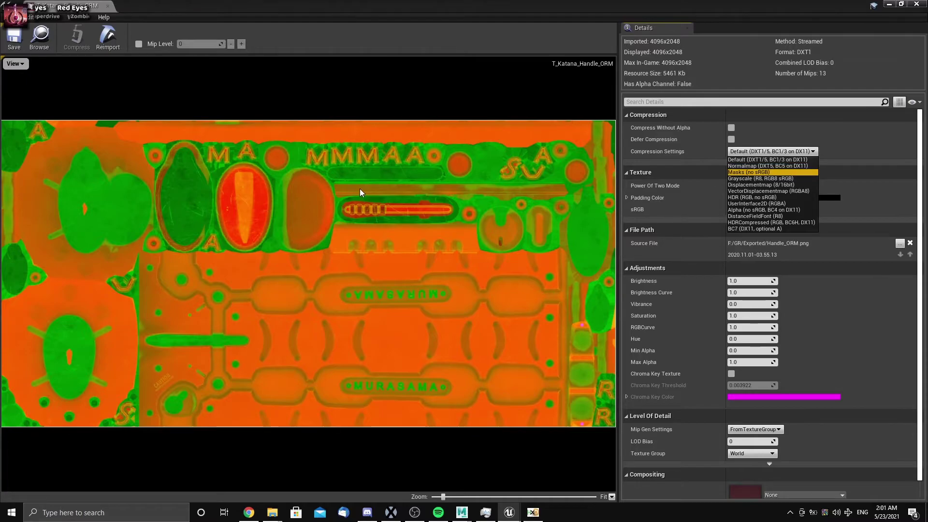
pyautogui.press('Return')
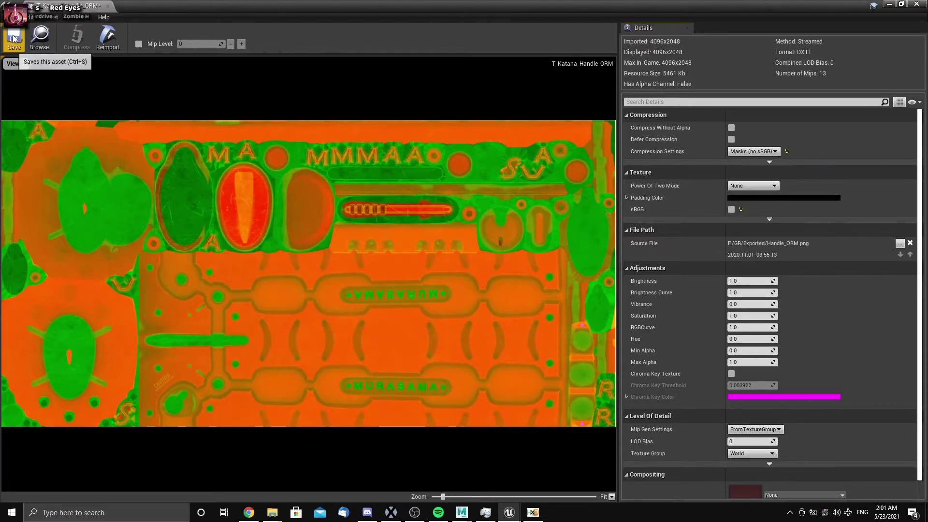
pyautogui.click(51, 30)
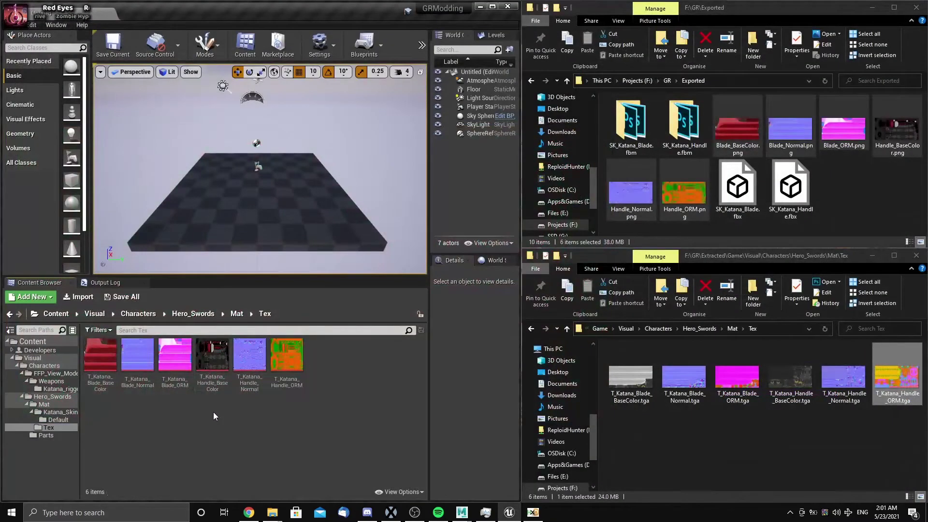
pyautogui.click(47, 428)
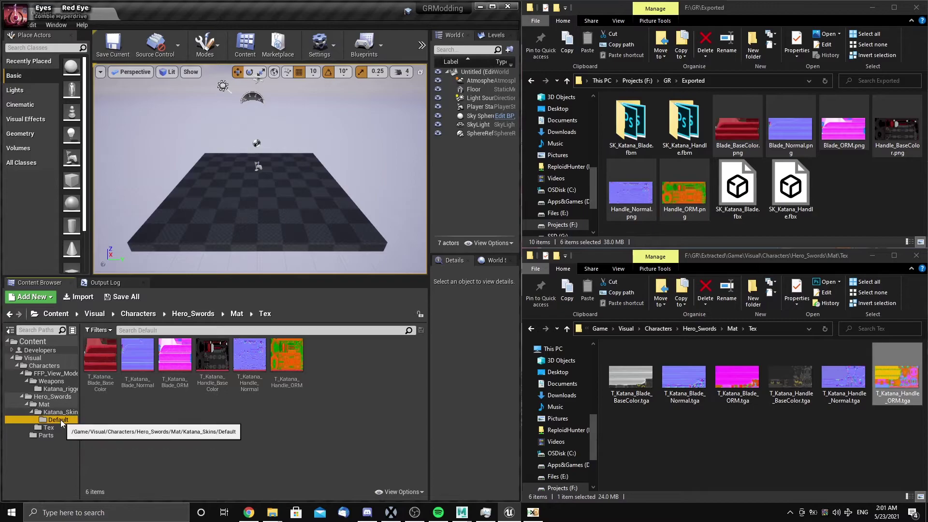
# - Open the default katana material instance and the Blade and Handle materials, removing the Blade's old parameter node
pyautogui.click(58, 420)
pyautogui.doubleClick(100, 356)
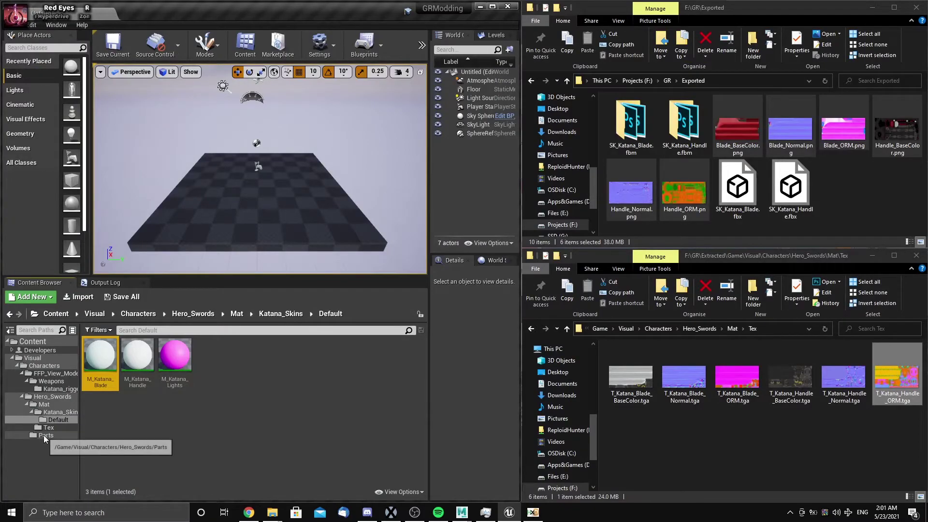
pyautogui.click(46, 418)
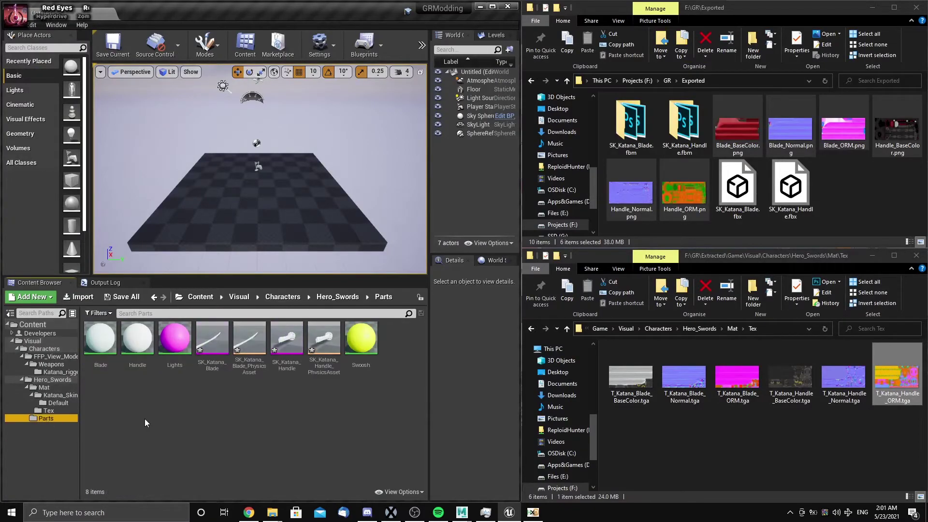
pyautogui.doubleClick(100, 338)
pyautogui.press('Delete')
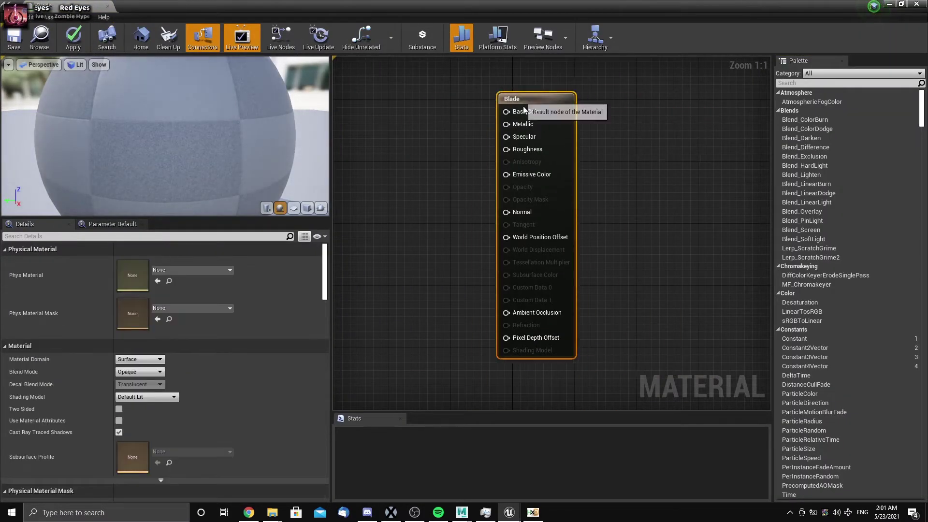
pyautogui.moveTo(505, 7); pyautogui.dragTo(504, 59)
pyautogui.doubleClick(138, 338)
# - Bring the three handle textures into the maximised Handle material graph and spread them out
pyautogui.click(48, 411)
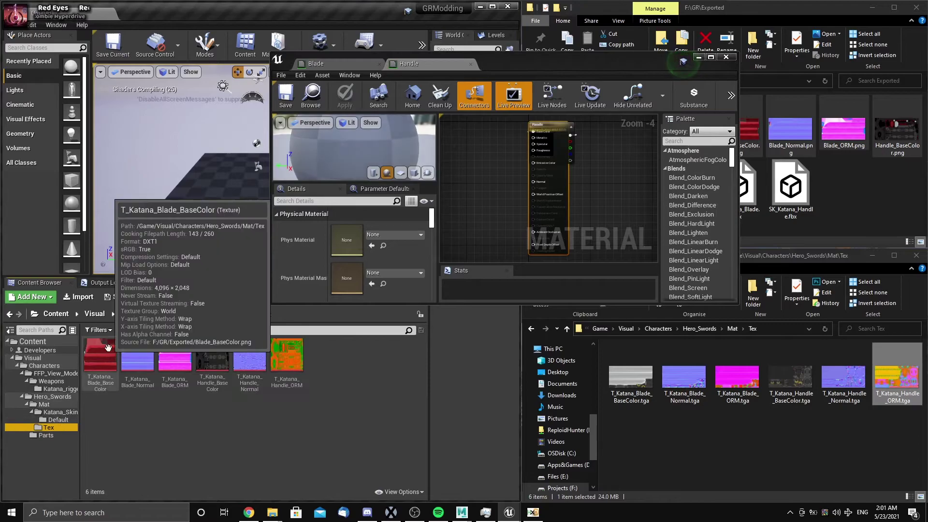
pyautogui.click(100, 356)
pyautogui.keyDown('shift'); pyautogui.click(175, 356); pyautogui.keyUp('shift')
pyautogui.moveTo(175, 355); pyautogui.dragTo(488, 190)
pyautogui.scroll(-4, 488, 190)
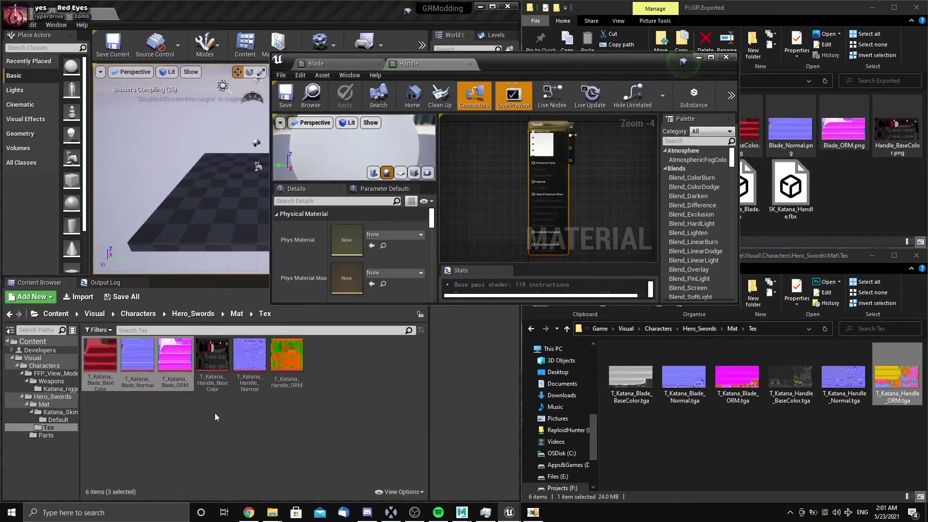
pyautogui.click(711, 57)
pyautogui.click(698, 119)
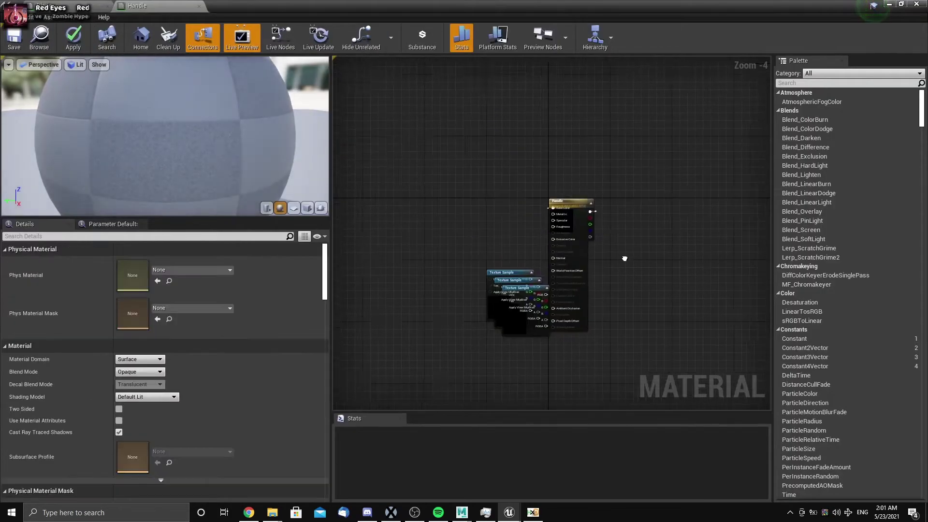
pyautogui.scroll(3, 622, 259)
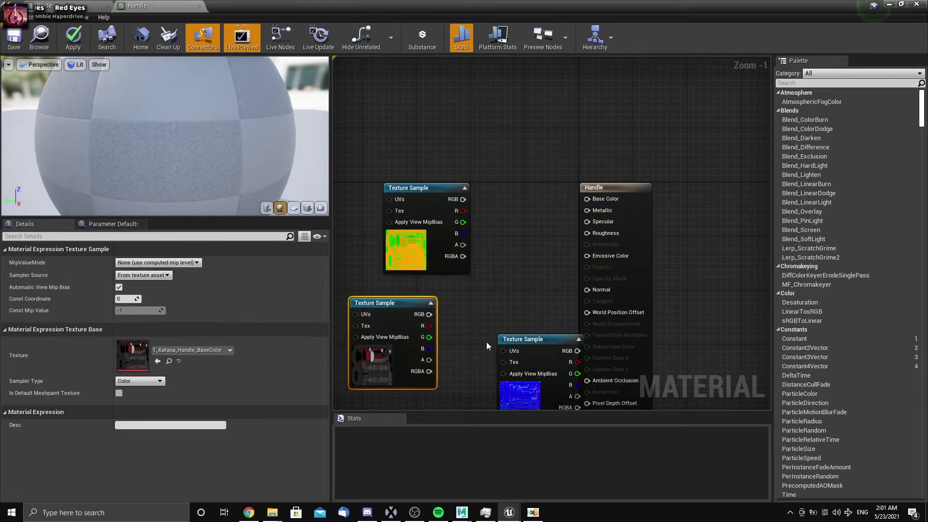
pyautogui.moveTo(593, 184); pyautogui.dragTo(605, 178)
# - Wire the Handle textures to Base Color and Normal, ORM R/G/B to AO/Roughness/Metallic, and apply
pyautogui.moveTo(411, 191); pyautogui.dragTo(435, 259)
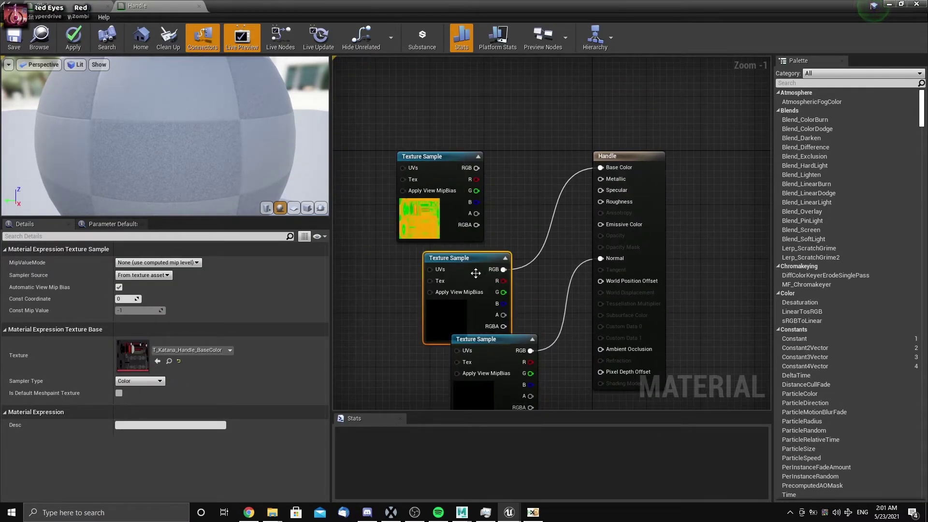
pyautogui.moveTo(532, 145); pyautogui.dragTo(560, 150, button='right')
pyautogui.click(488, 208)
pyautogui.moveTo(484, 200); pyautogui.dragTo(636, 371)
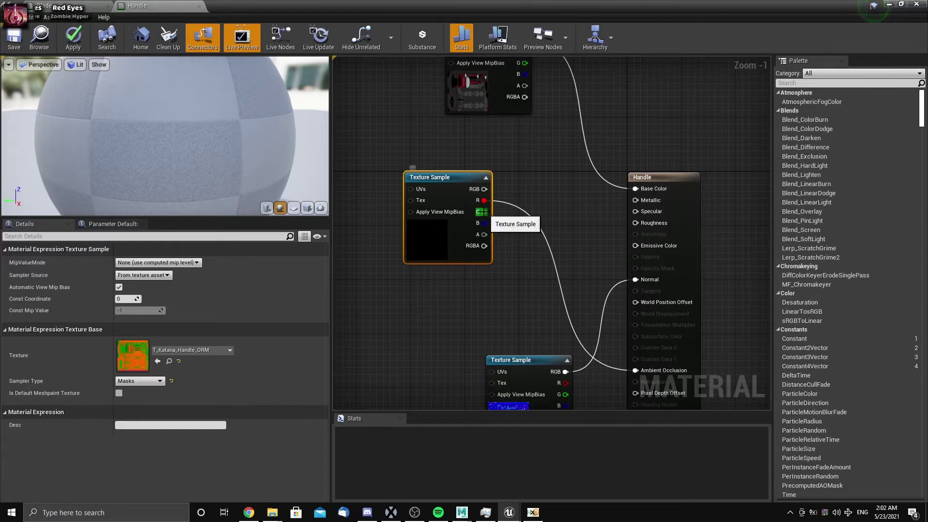
pyautogui.moveTo(484, 212)
pyautogui.mouseDown()
pyautogui.moveTo(636, 223)
pyautogui.moveTo(635, 200)
pyautogui.mouseUp()
pyautogui.moveTo(636, 200); pyautogui.dragTo(648, 234, button='right')
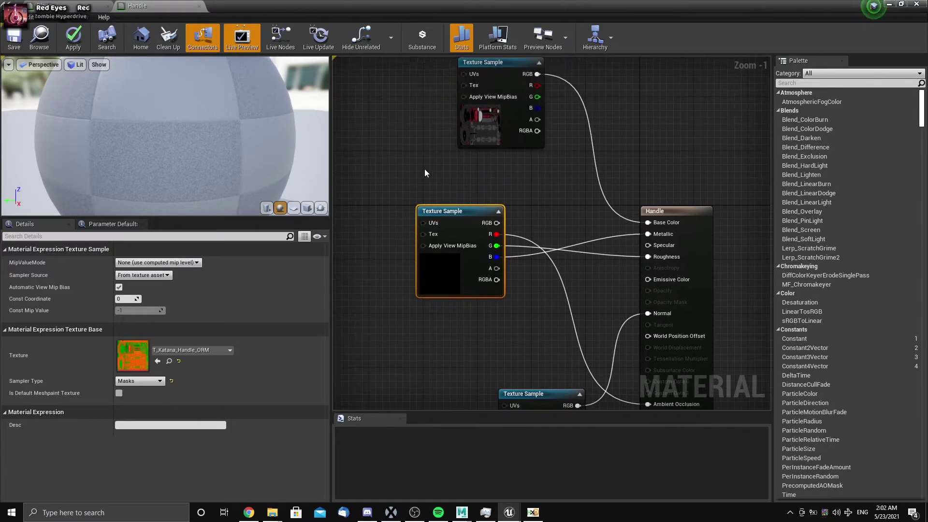
pyautogui.click(74, 44)
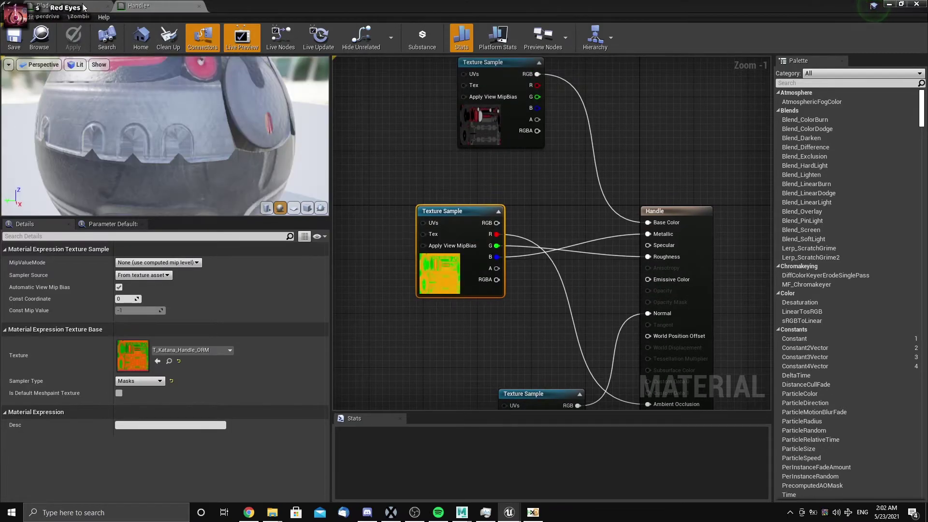
# - Wire the Blade textures to Base Color, Normal, AO, Roughness and Metallic, apply, and close the editor
pyautogui.click(44, 5)
pyautogui.moveTo(454, 145); pyautogui.dragTo(454, 123)
pyautogui.moveTo(484, 339); pyautogui.dragTo(458, 347)
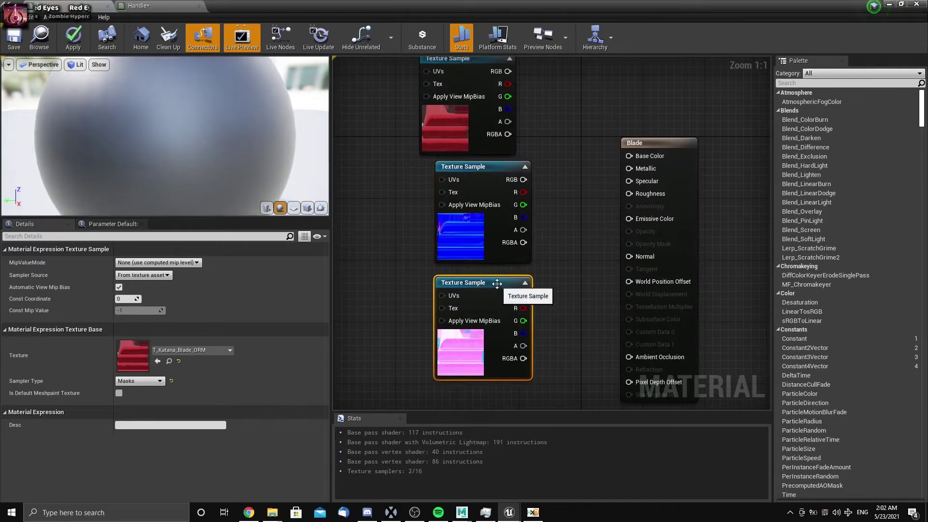
pyautogui.moveTo(532, 232); pyautogui.dragTo(527, 172, button='right')
pyautogui.moveTo(489, 76); pyautogui.dragTo(610, 160)
pyautogui.moveTo(504, 184); pyautogui.dragTo(610, 261)
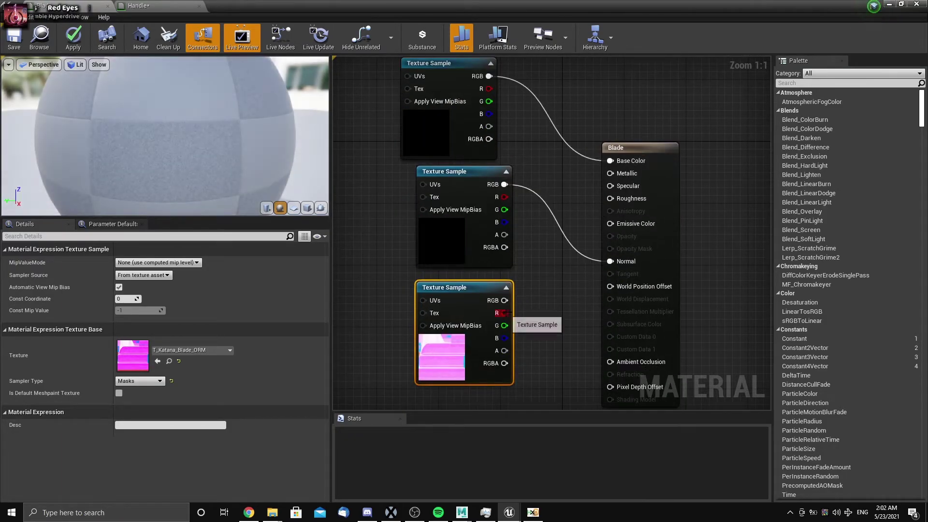
pyautogui.moveTo(504, 325)
pyautogui.mouseDown()
pyautogui.moveTo(610, 362)
pyautogui.moveTo(610, 198)
pyautogui.mouseUp()
pyautogui.moveTo(508, 341); pyautogui.dragTo(508, 341)
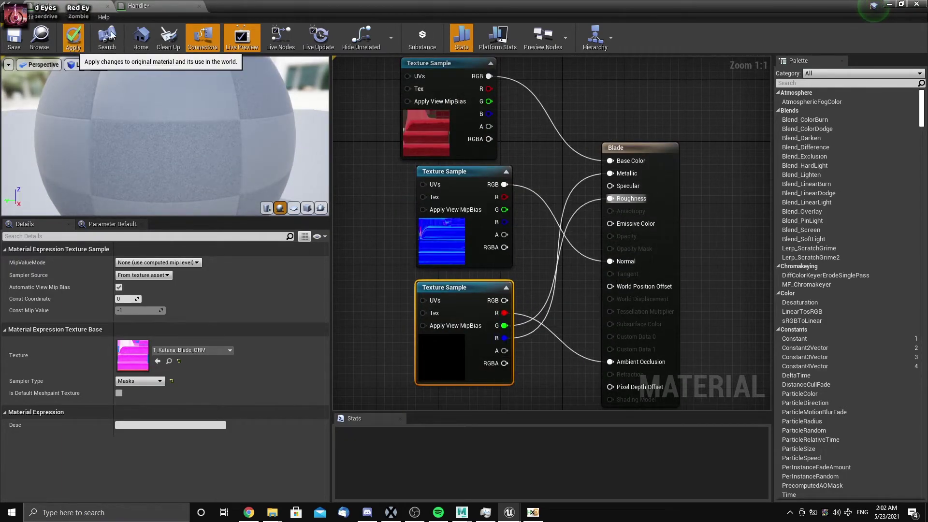
pyautogui.click(73, 39)
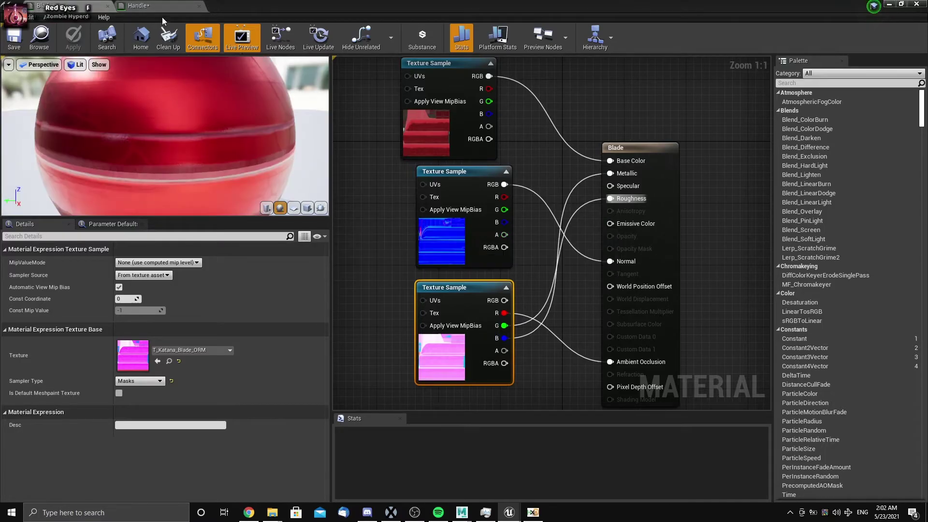
pyautogui.click(137, 6)
pyautogui.click(58, 419)
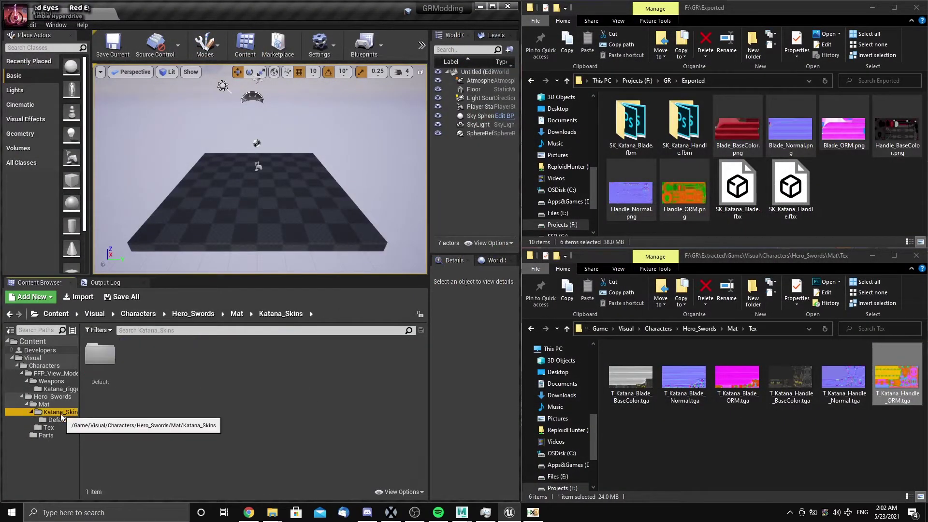
# - Open the SK_Katana_Blade mesh and turn off the preview floor environment
pyautogui.click(47, 435)
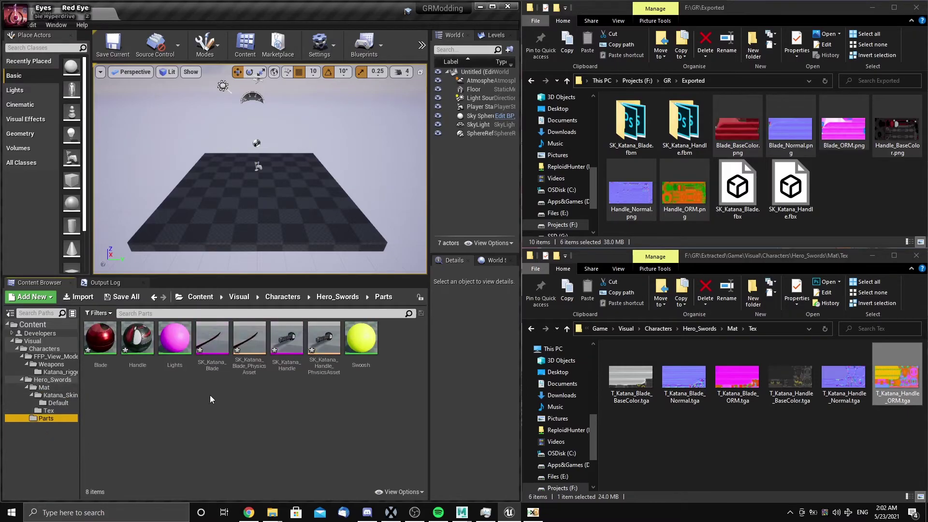
pyautogui.click(227, 363)
pyautogui.doubleClick(227, 362)
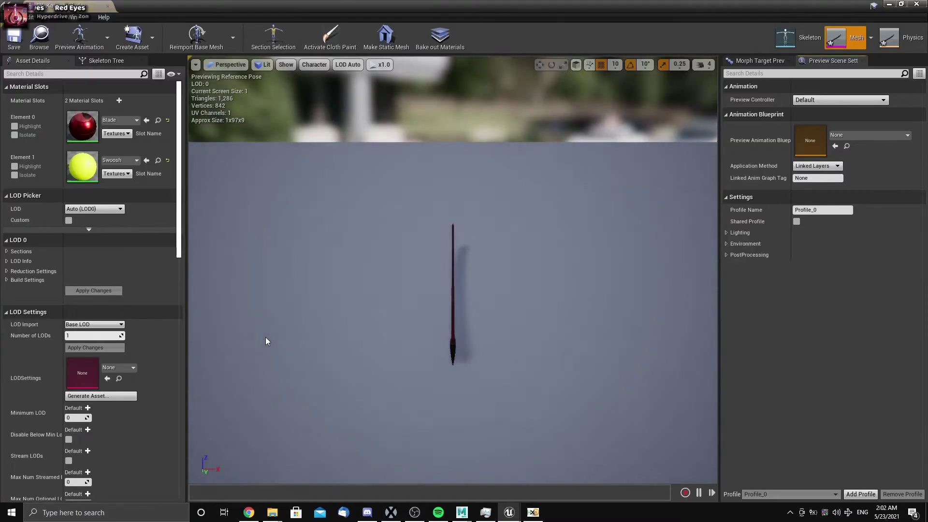
pyautogui.moveTo(265, 338)
pyautogui.mouseDown()
pyautogui.moveTo(387, 193)
pyautogui.moveTo(387, 218)
pyautogui.moveTo(362, 195)
pyautogui.mouseUp()
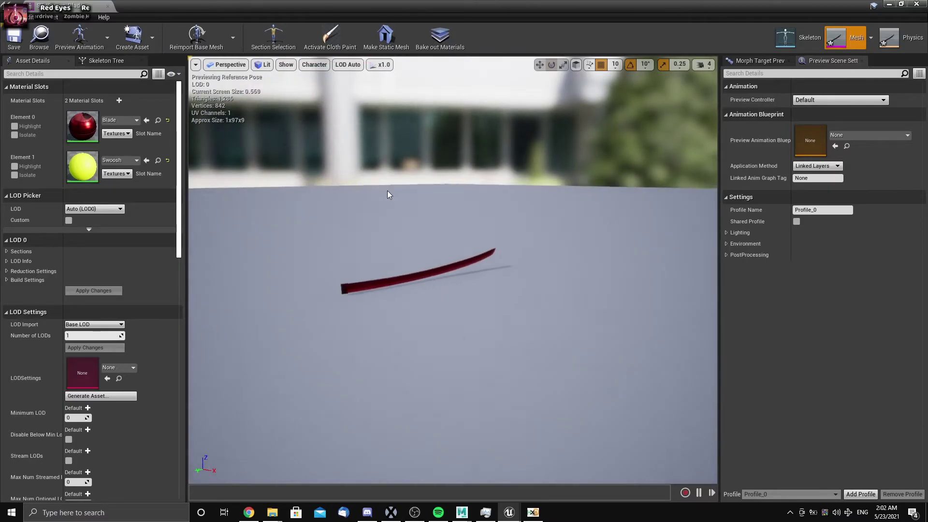
pyautogui.click(745, 244)
pyautogui.click(796, 267)
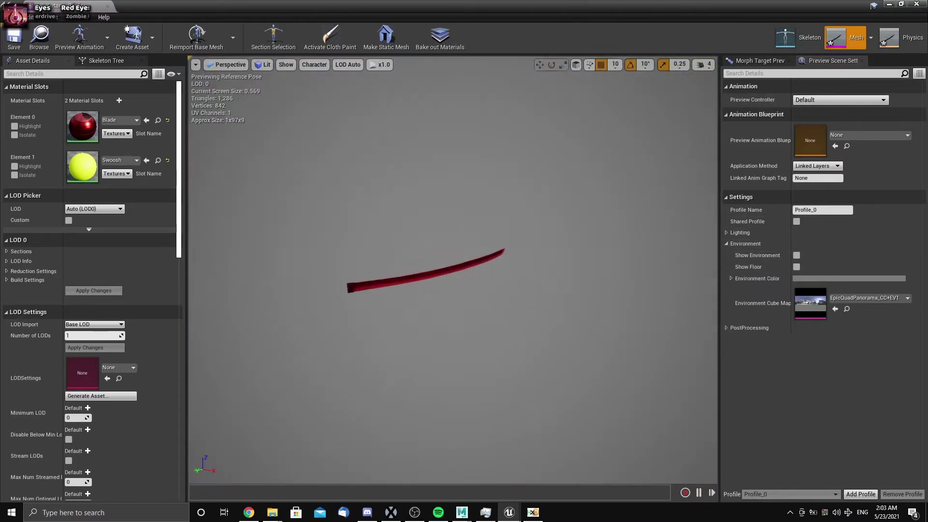
pyautogui.scroll(5, 431, 245)
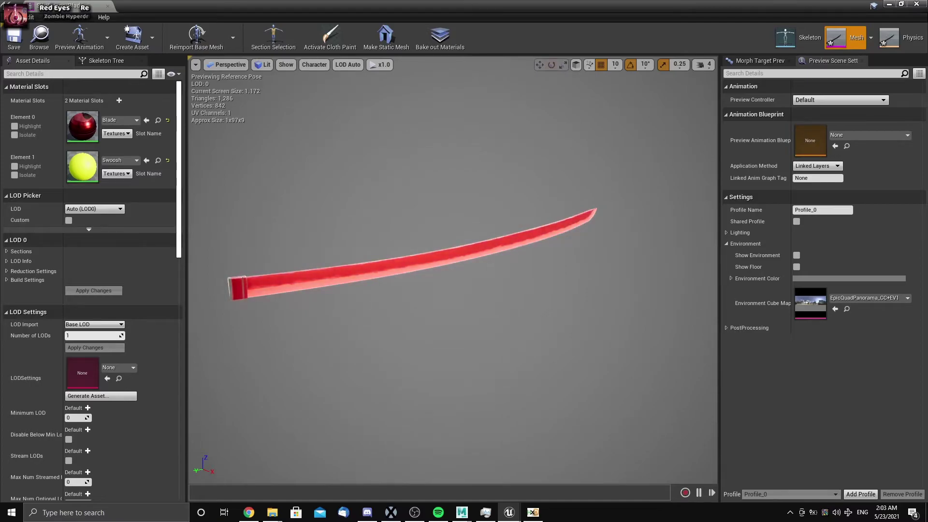
# - Set the preview background to black, adjust the light intensities and enable Rotate Sky
pyautogui.click(849, 279)
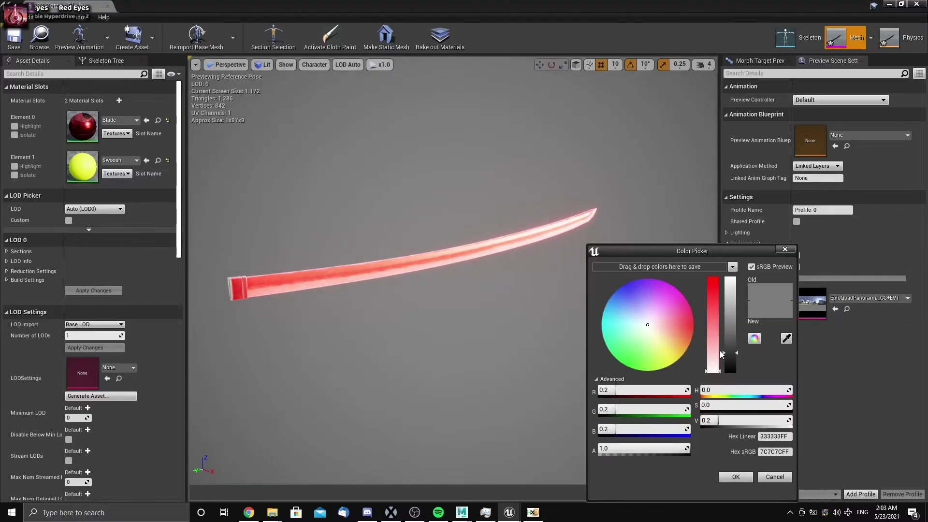
pyautogui.click(711, 392)
pyautogui.click(726, 232)
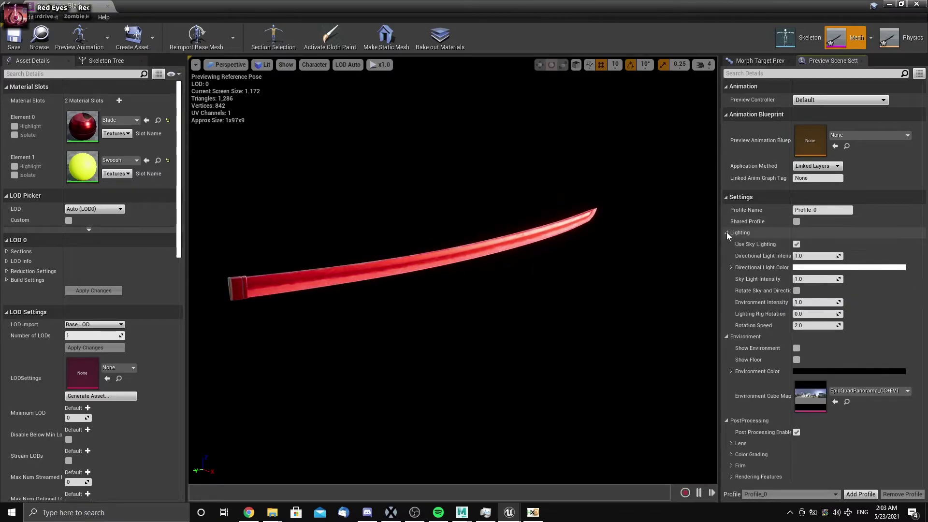
pyautogui.click(797, 244)
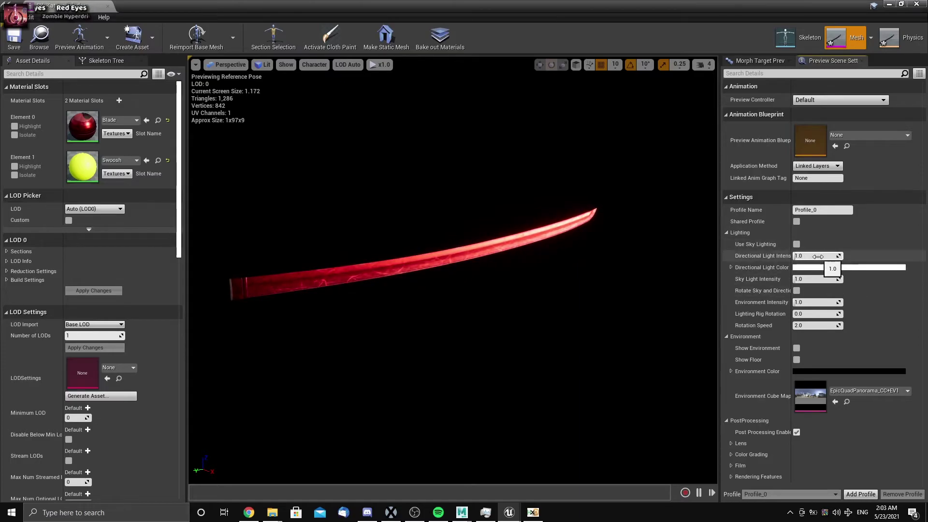
pyautogui.moveTo(798, 256); pyautogui.dragTo(798, 256)
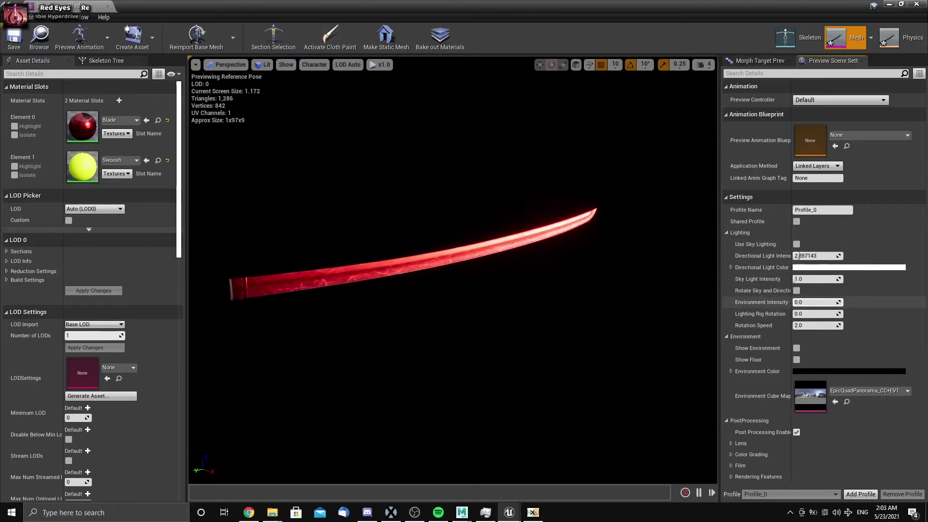
pyautogui.click(797, 244)
pyautogui.moveTo(798, 302); pyautogui.dragTo(800, 326)
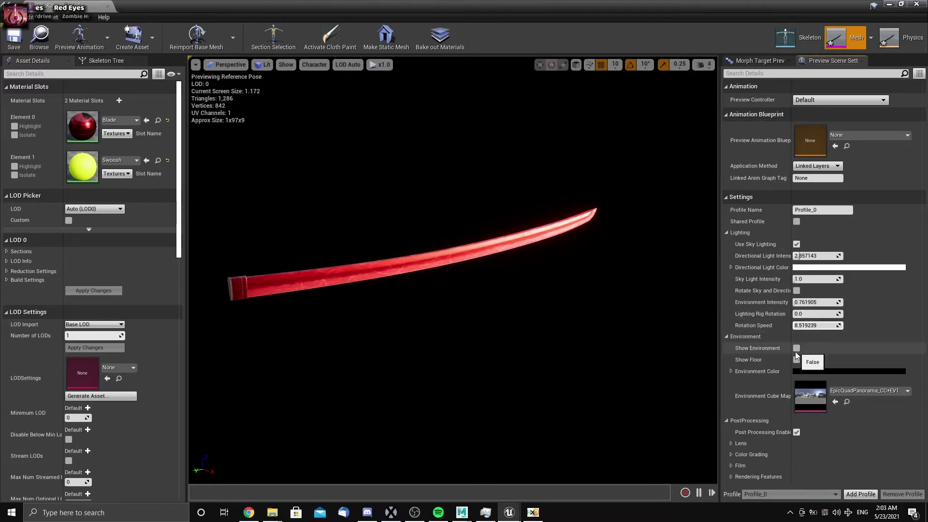
pyautogui.click(796, 290)
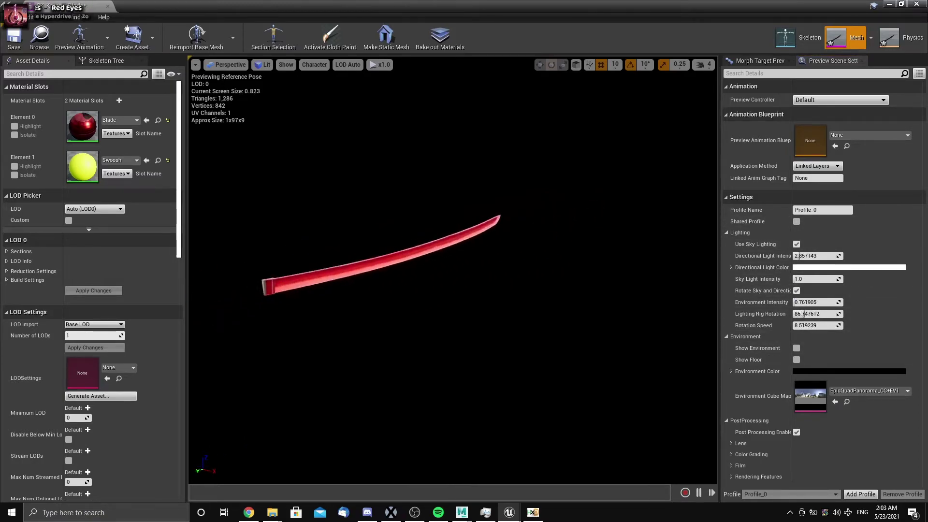
pyautogui.moveTo(417, 276); pyautogui.dragTo(408, 300)
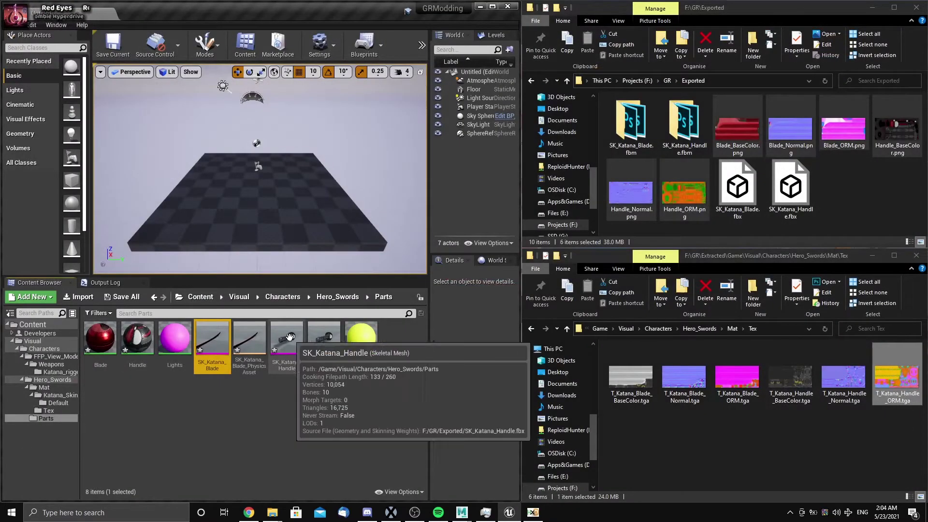
# - Inspect SK_Katana_Handle's Handle material around the pommel, then close its mesh editor
pyautogui.doubleClick(287, 339)
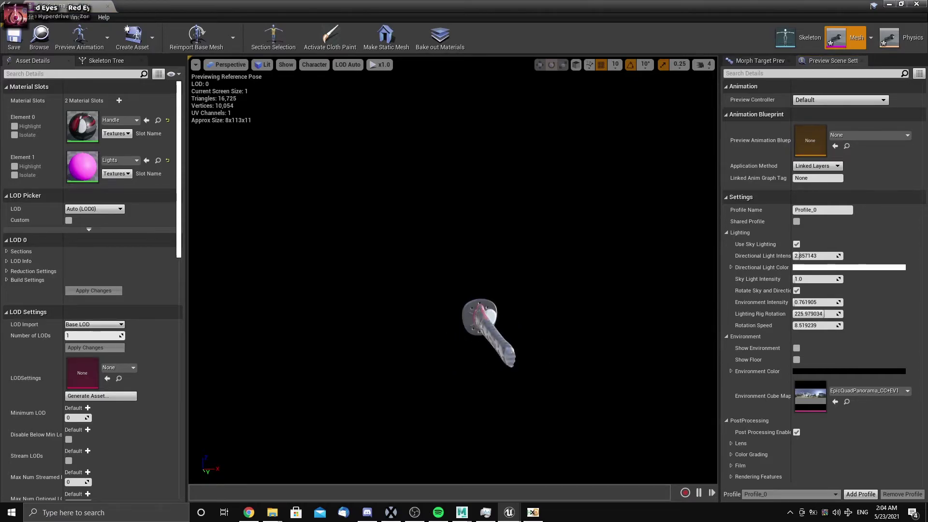
pyautogui.click(461, 329)
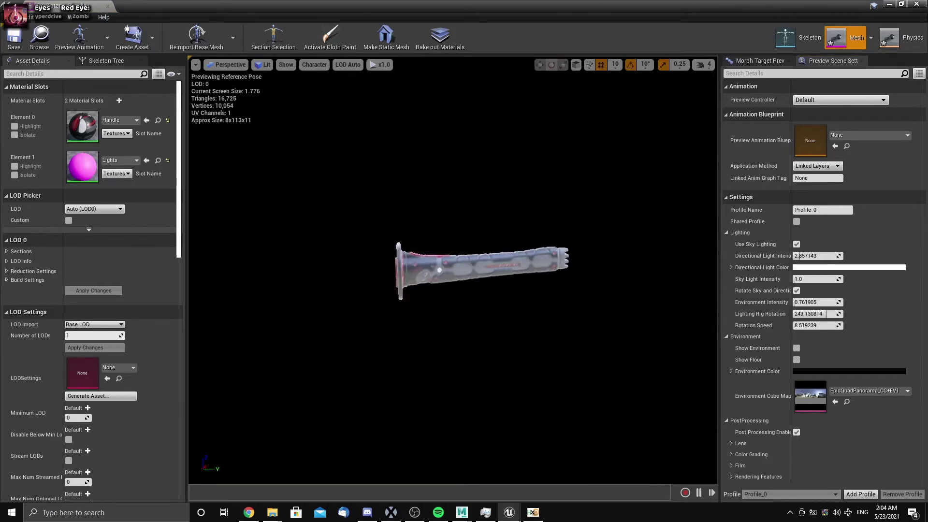
pyautogui.scroll(5, 453, 271)
pyautogui.press('f')
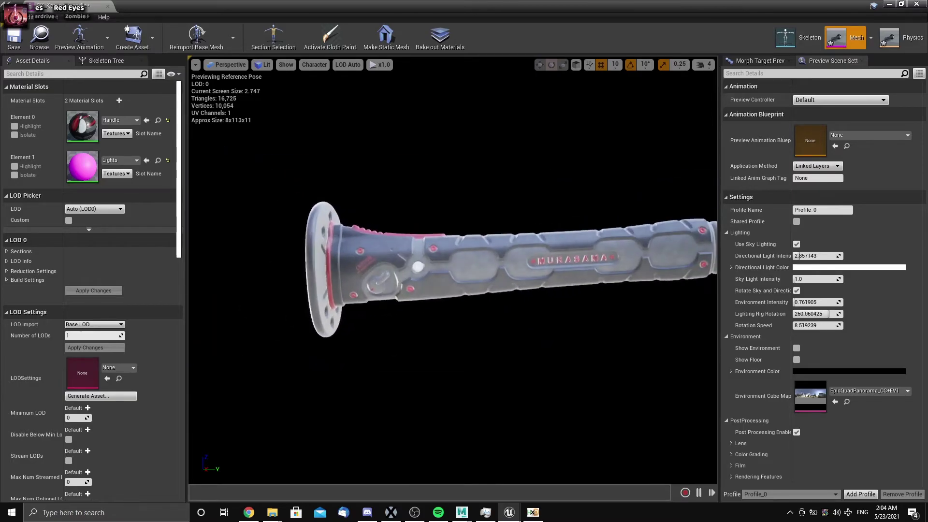
pyautogui.scroll(5, 453, 271)
pyautogui.moveTo(435, 271); pyautogui.dragTo(599, 273)
pyautogui.moveTo(596, 233); pyautogui.dragTo(595, 233)
pyautogui.scroll(-3, 595, 233)
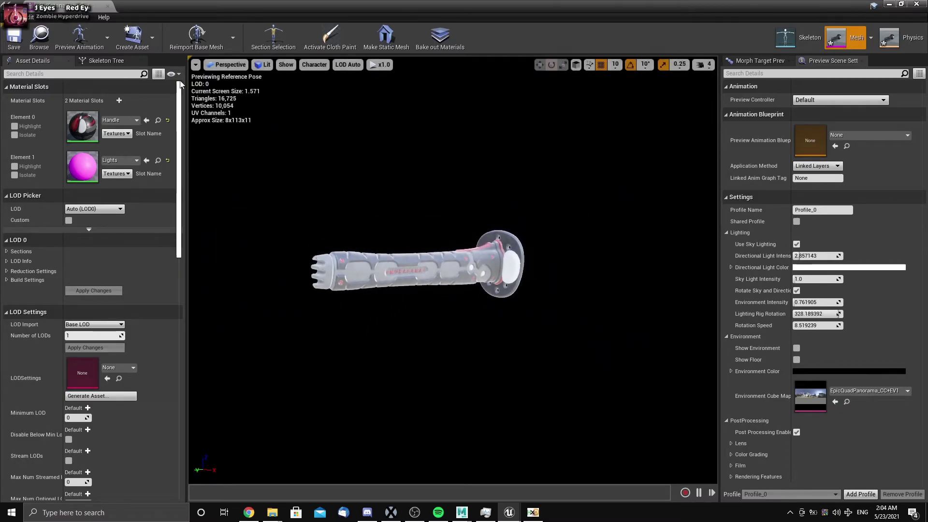
pyautogui.click(109, 7)
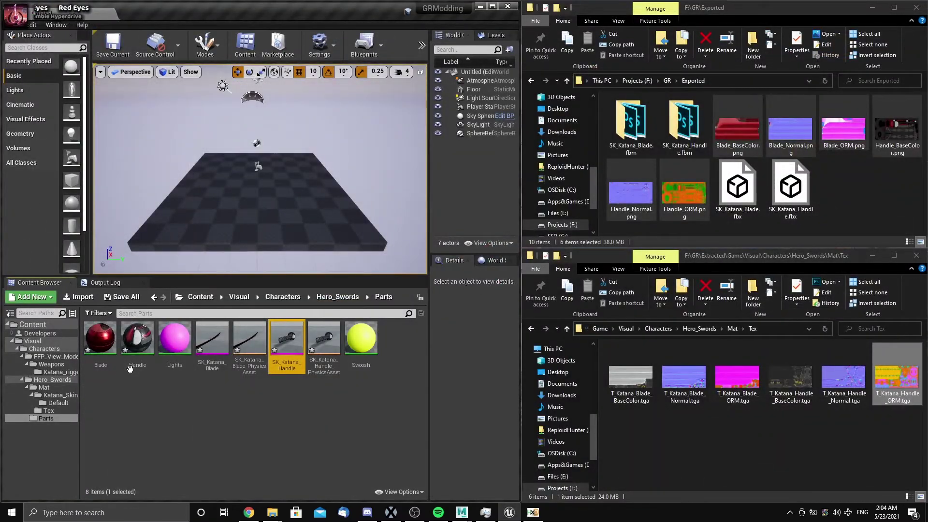
pyautogui.click(98, 347)
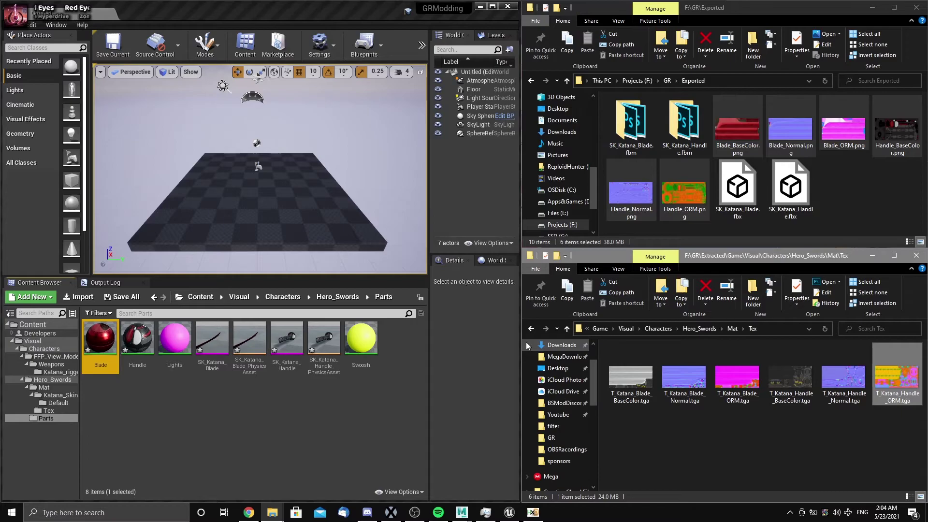
# - Save all modified assets and look through the Tex, Mat and Default folders
pyautogui.click(15, 25)
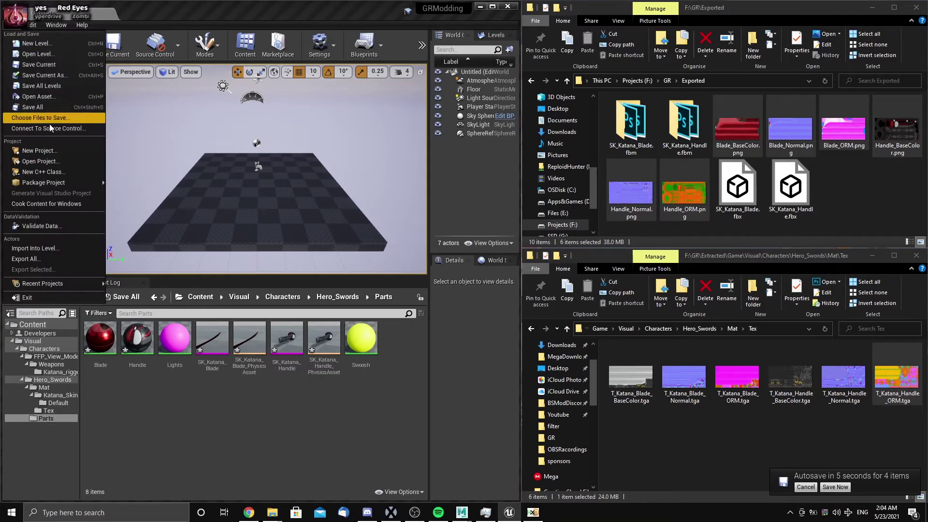
pyautogui.click(58, 108)
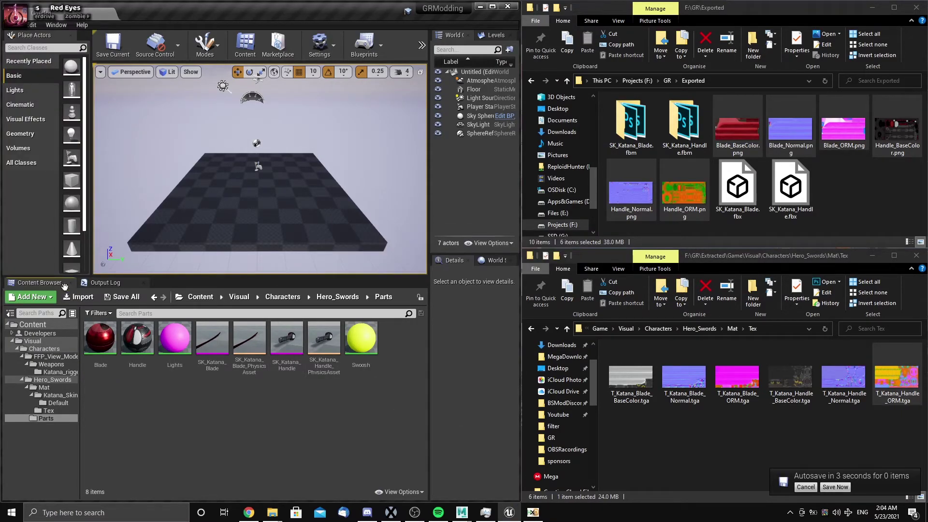
pyautogui.click(46, 411)
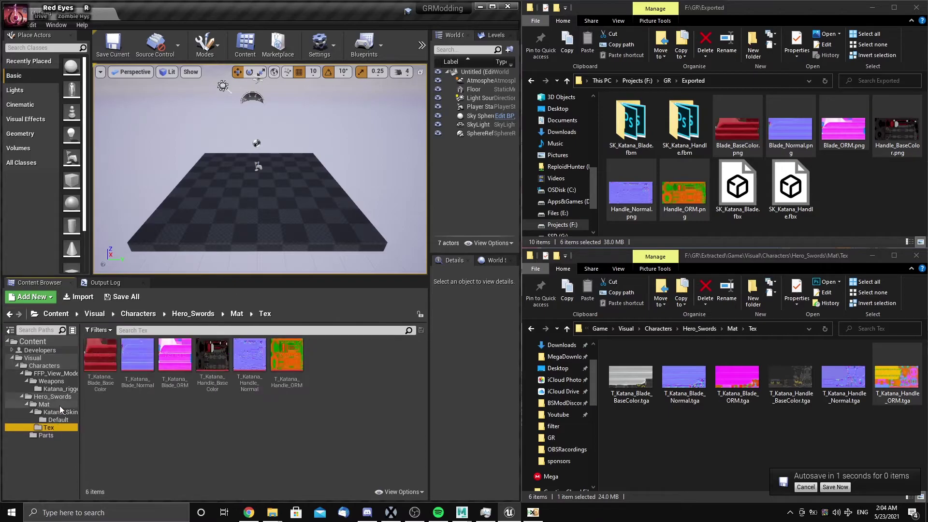
pyautogui.click(44, 387)
pyautogui.click(63, 404)
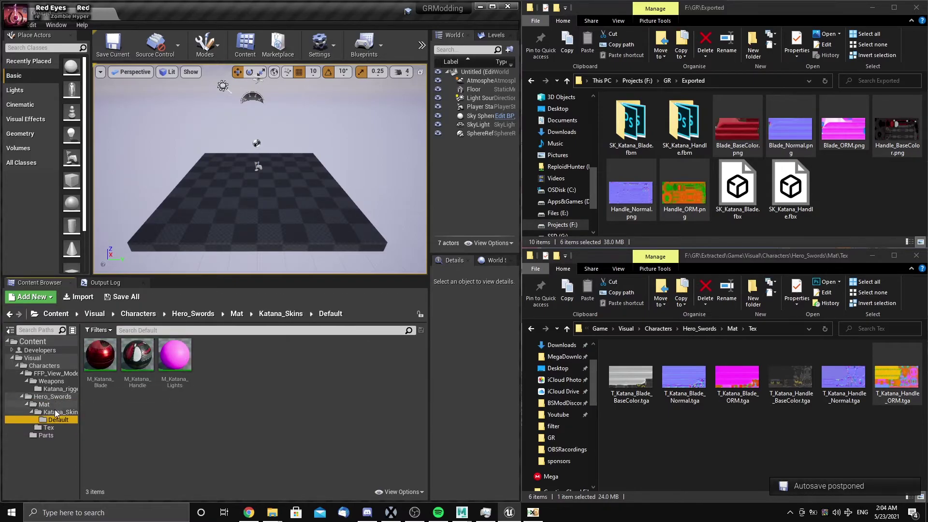
# - Browse through Hero_Swords, Katana_rigged and Weapons, ending in the Characters folder
pyautogui.click(56, 412)
pyautogui.click(60, 380)
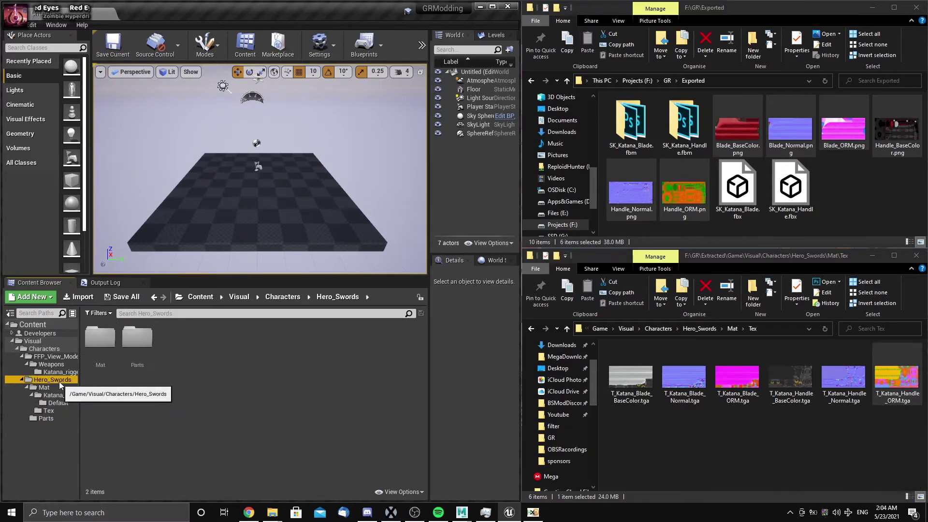
pyautogui.click(58, 372)
pyautogui.click(59, 380)
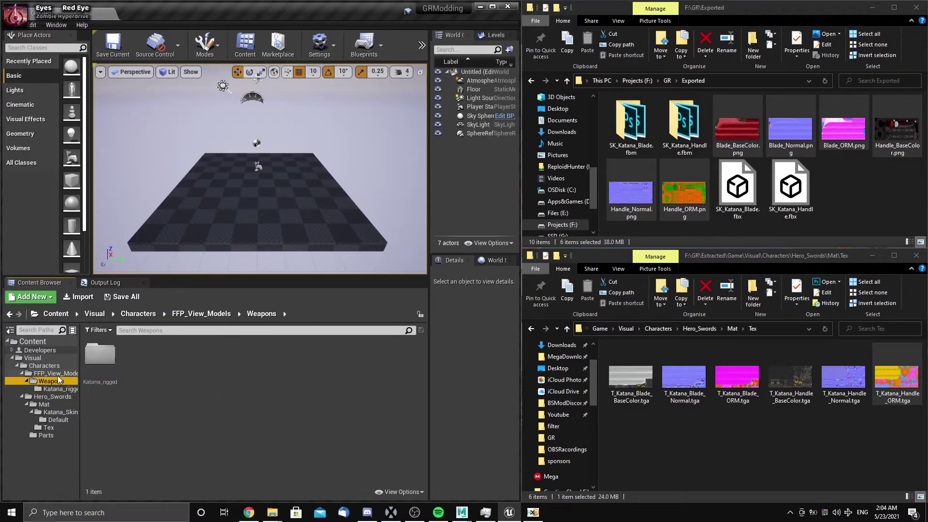
pyautogui.click(55, 389)
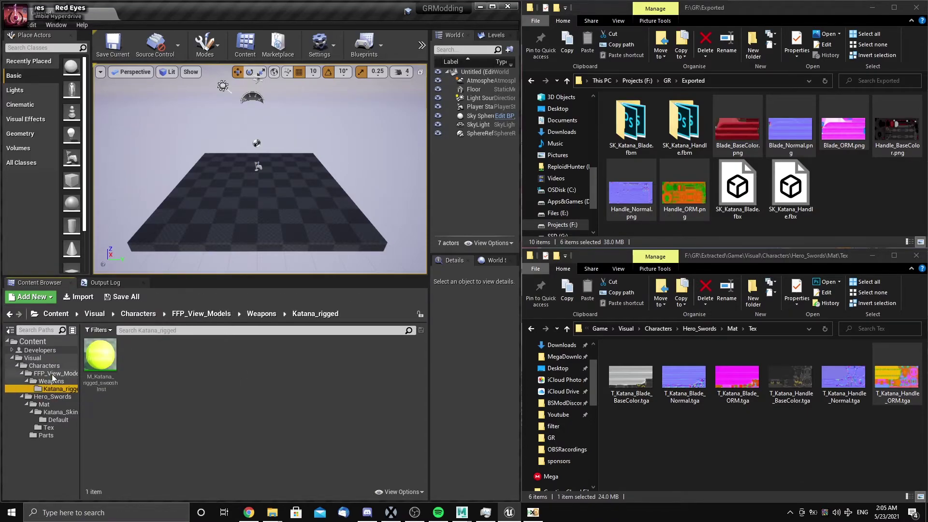
pyautogui.click(45, 366)
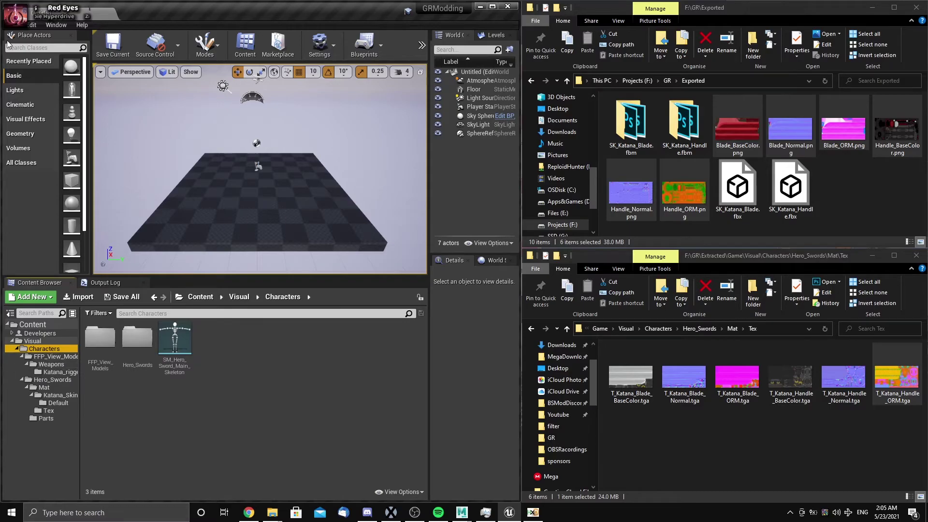
pyautogui.click(15, 24)
# - Package the project for Windows (64-bit) and follow the cook in the Output Log while typing comments
pyautogui.click(145, 290)
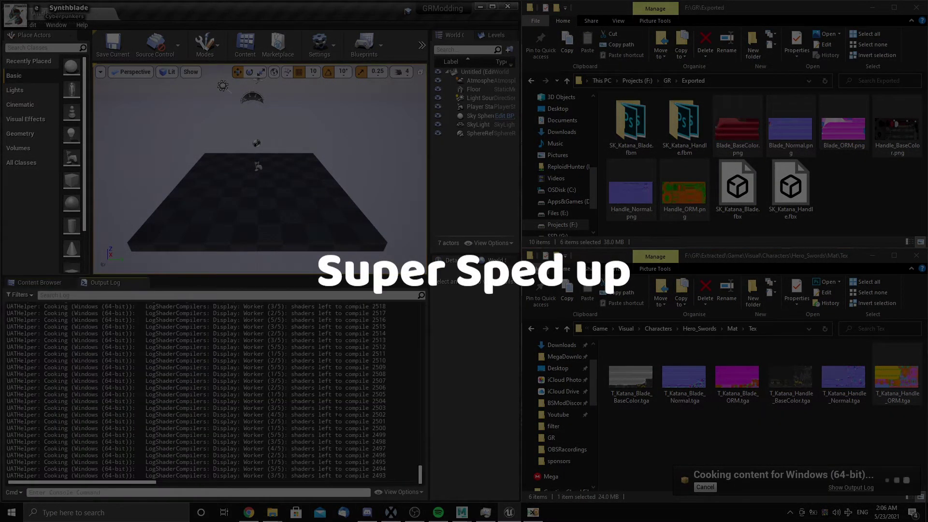
pyautogui.click(105, 283)
pyautogui.click(136, 493)
pyautogui.write('damn, this gonna take ages >_>')
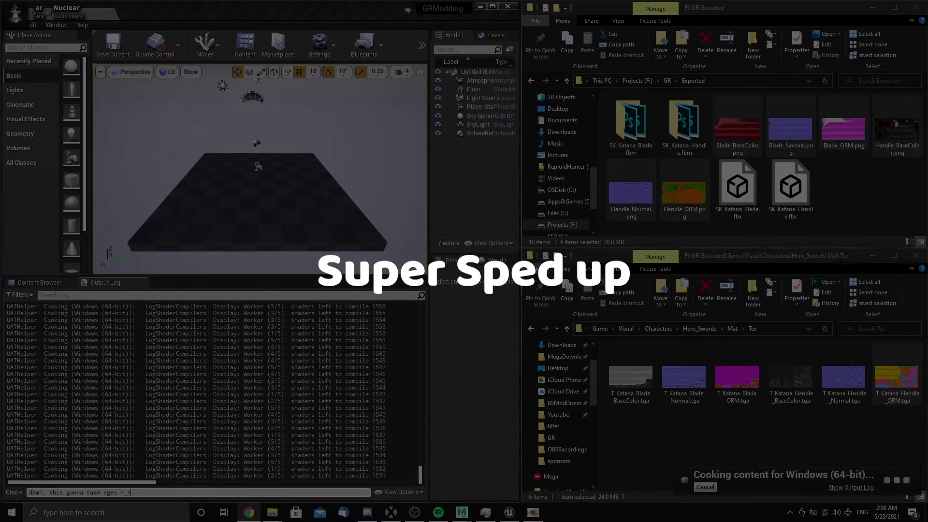
pyautogui.hotkey('ctrl', 'a')
pyautogui.press('BackSpace')
pyautogui.write('/o/')
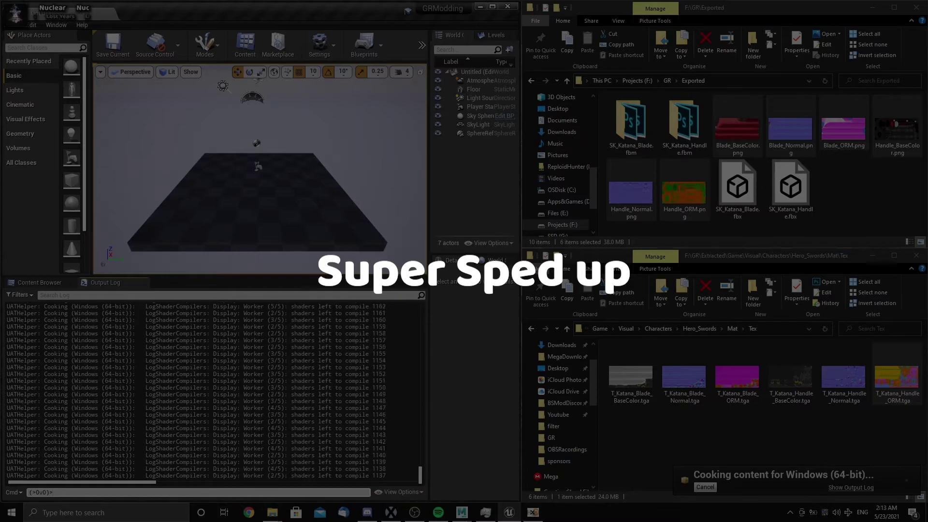
pyautogui.press('BackSpace')
pyautogui.press('BackSpace')
pyautogui.press('BackSpace')
pyautogui.write('v0)>')
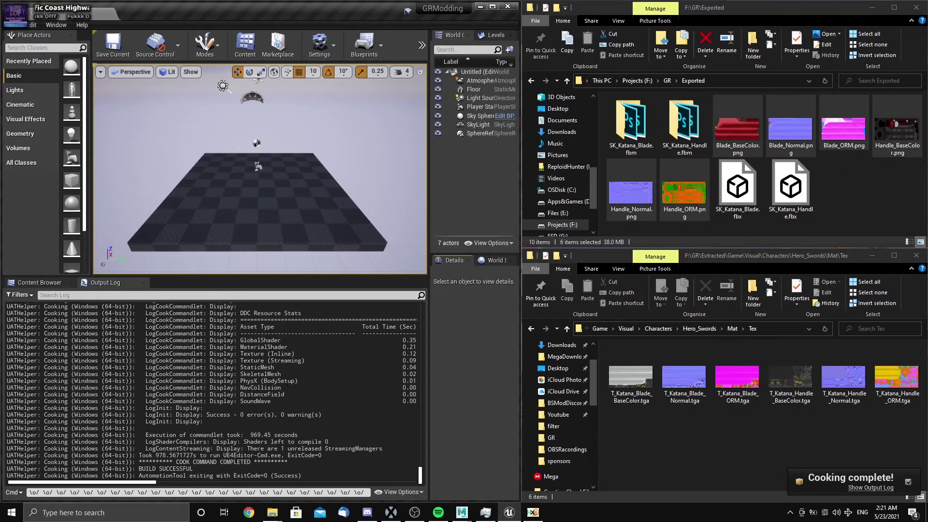
# - Browse to the GRModding Saved\Cooked\WindowsNoEditor Content\Characters folder in File Explorer
pyautogui.moveTo(271, 513)
pyautogui.click(322, 467)
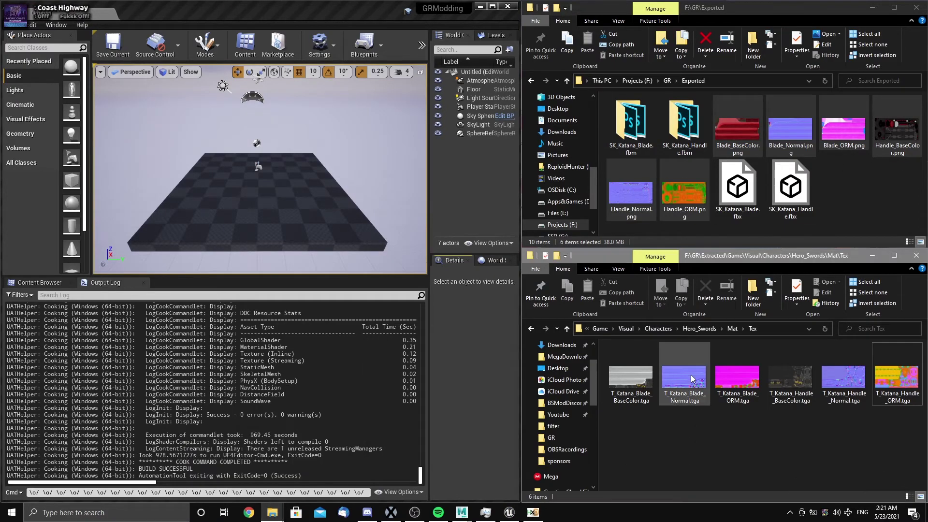
pyautogui.click(668, 81)
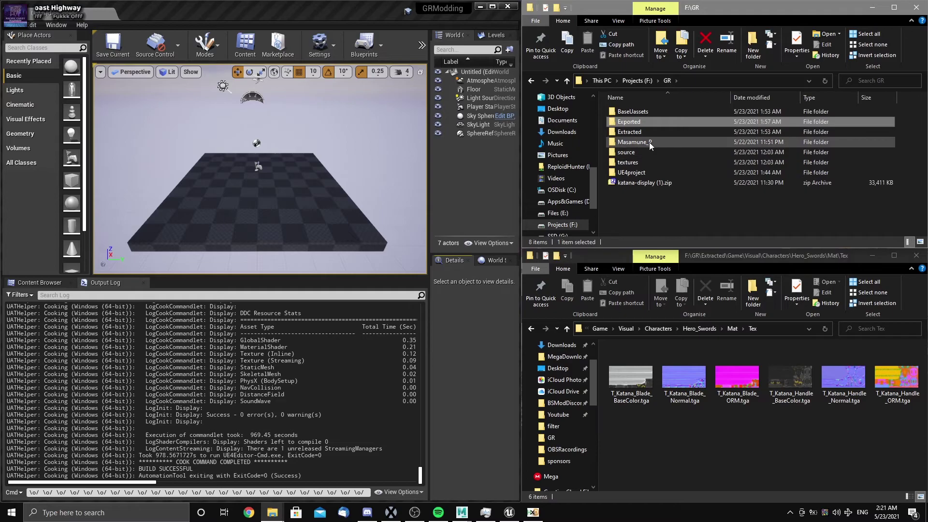
pyautogui.doubleClick(639, 173)
pyautogui.doubleClick(640, 112)
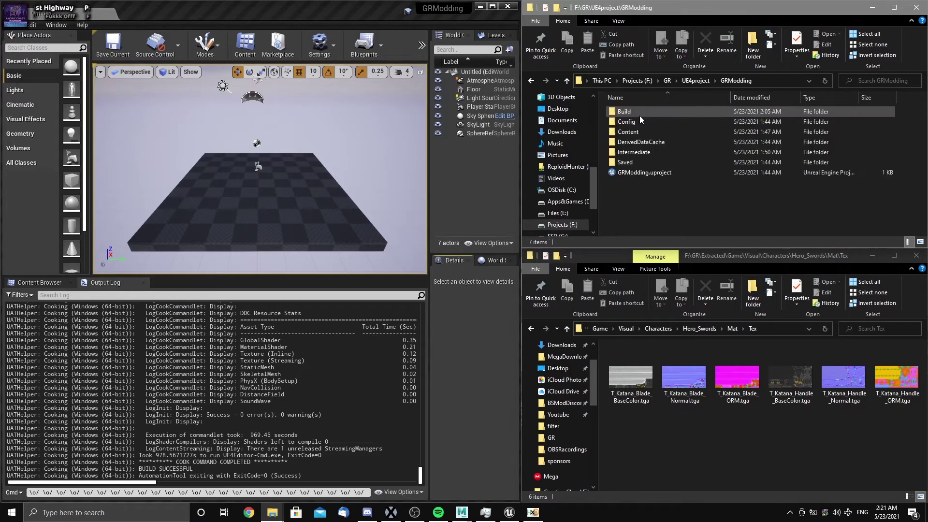
pyautogui.doubleClick(636, 161)
pyautogui.doubleClick(637, 153)
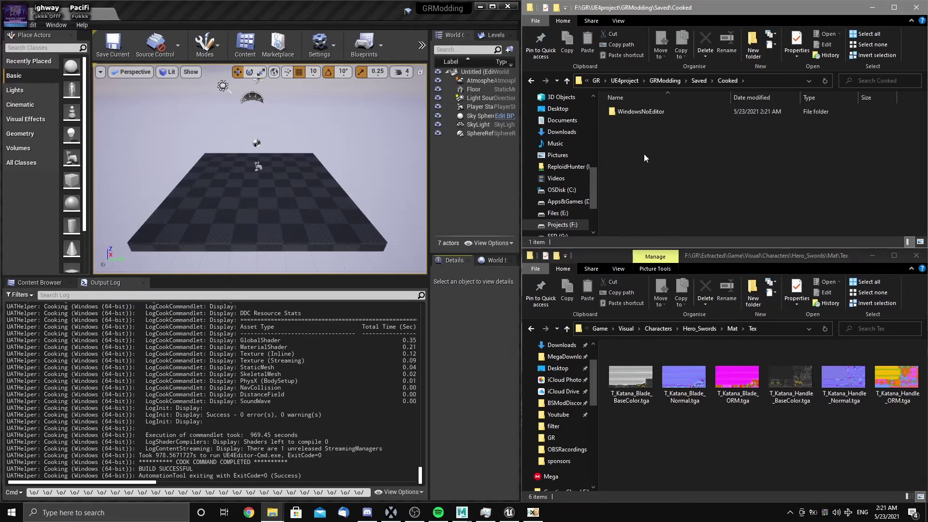
pyautogui.doubleClick(635, 114)
pyautogui.doubleClick(633, 122)
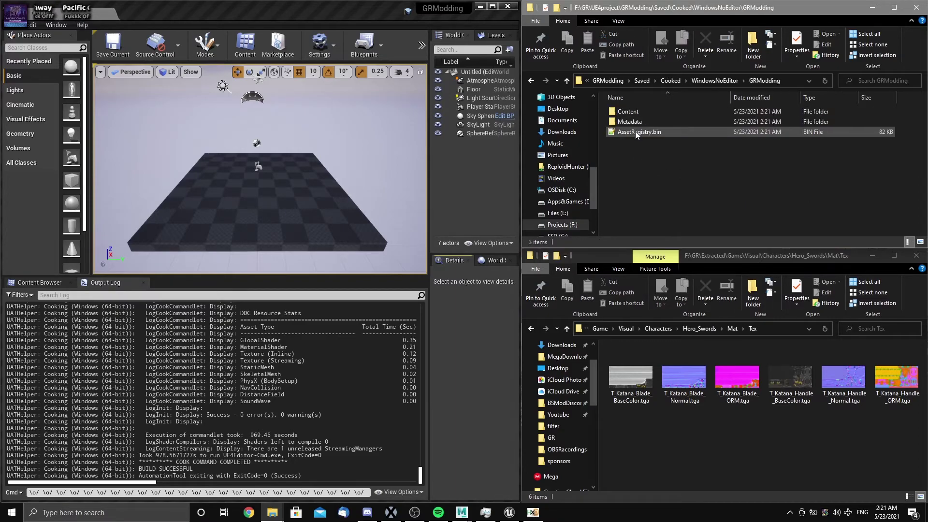
pyautogui.doubleClick(644, 113)
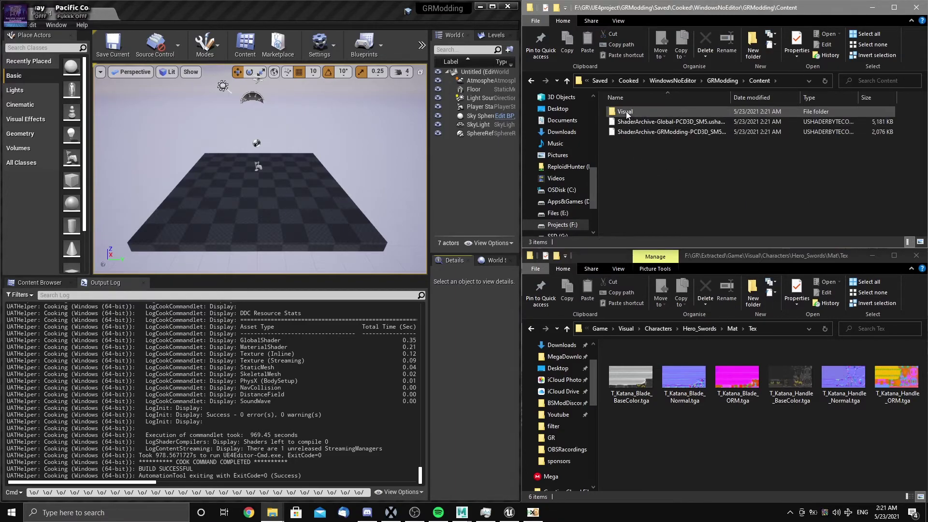
pyautogui.doubleClick(625, 112)
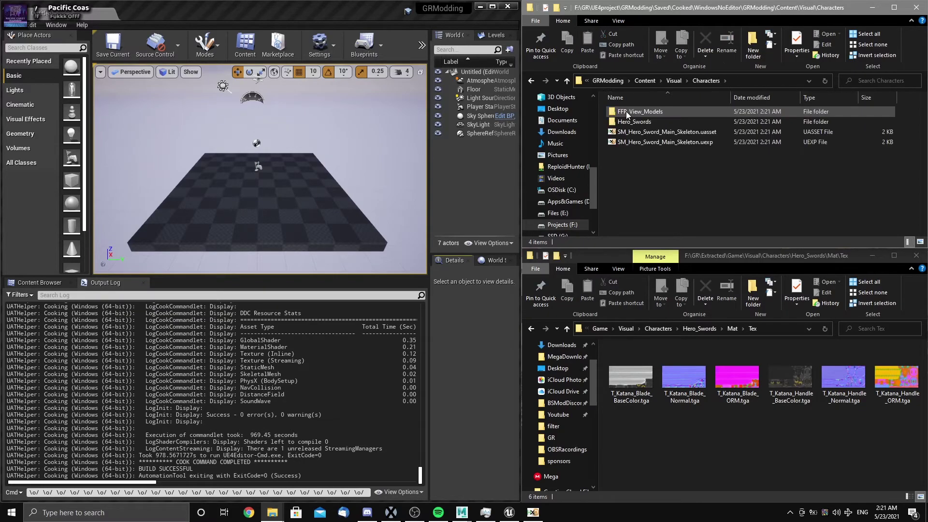
# - Delete the FFP_View_Models folder from the cooked Characters output
pyautogui.moveTo(677, 156); pyautogui.dragTo(644, 134)
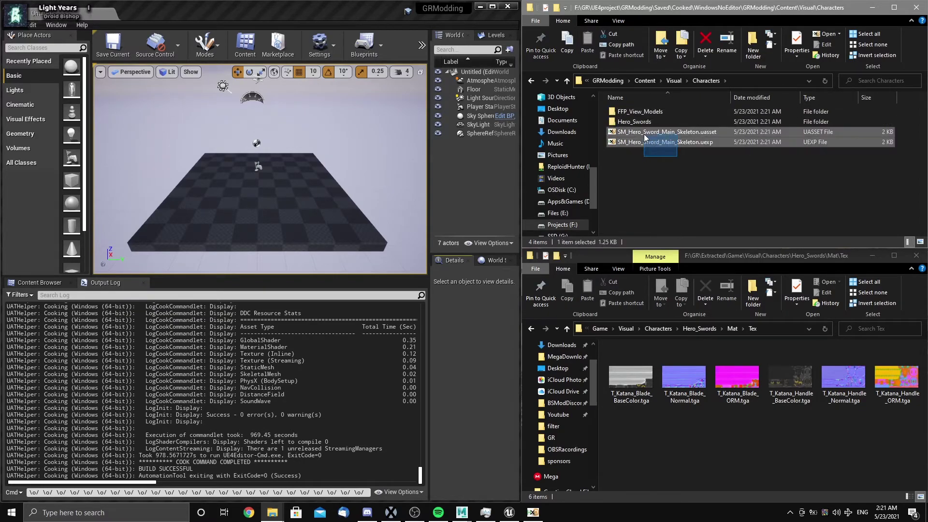
pyautogui.click(665, 181)
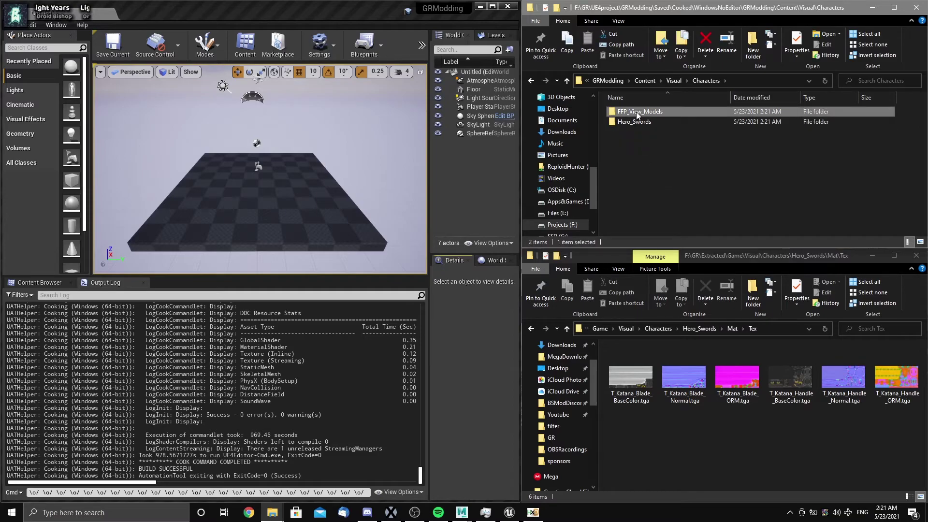
pyautogui.doubleClick(636, 112)
pyautogui.doubleClick(638, 111)
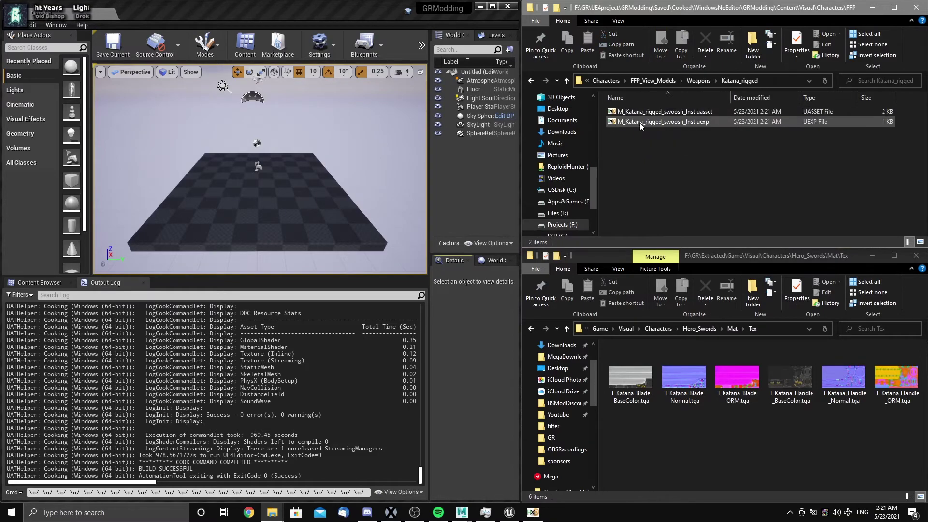
pyautogui.press('BackSpace')
pyautogui.press('BackSpace')
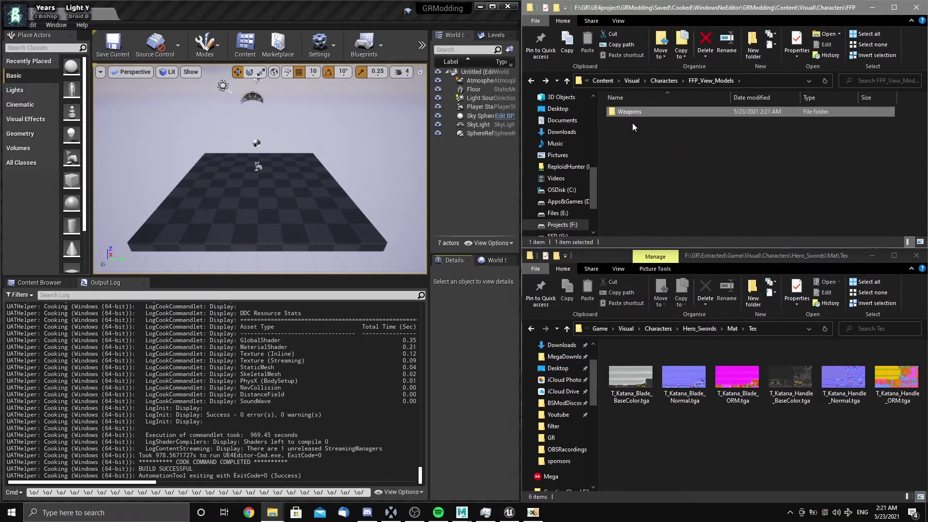
pyautogui.press('BackSpace')
pyautogui.press('Delete')
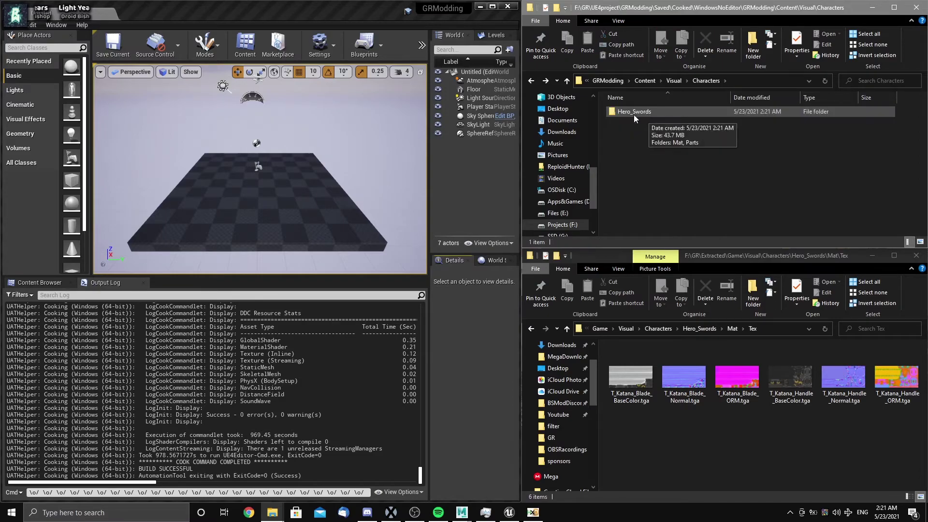
# - Review the cooked Hero_Swords Mat, Default and Tex folders, then open Parts
pyautogui.doubleClick(625, 112)
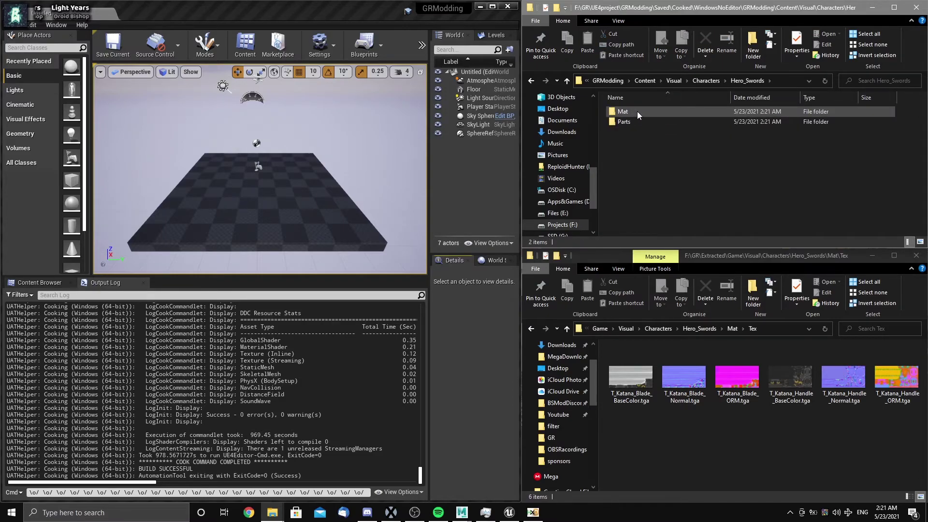
pyautogui.doubleClick(638, 111)
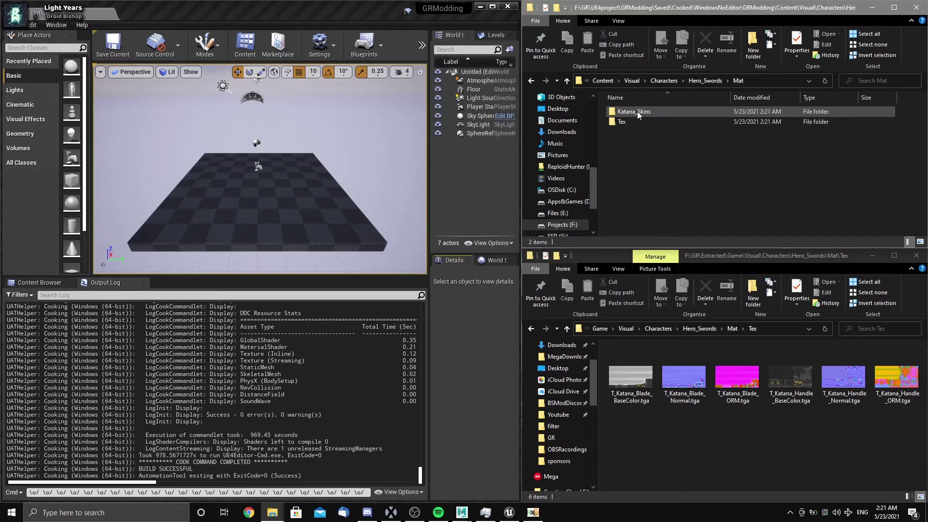
pyautogui.doubleClick(637, 111)
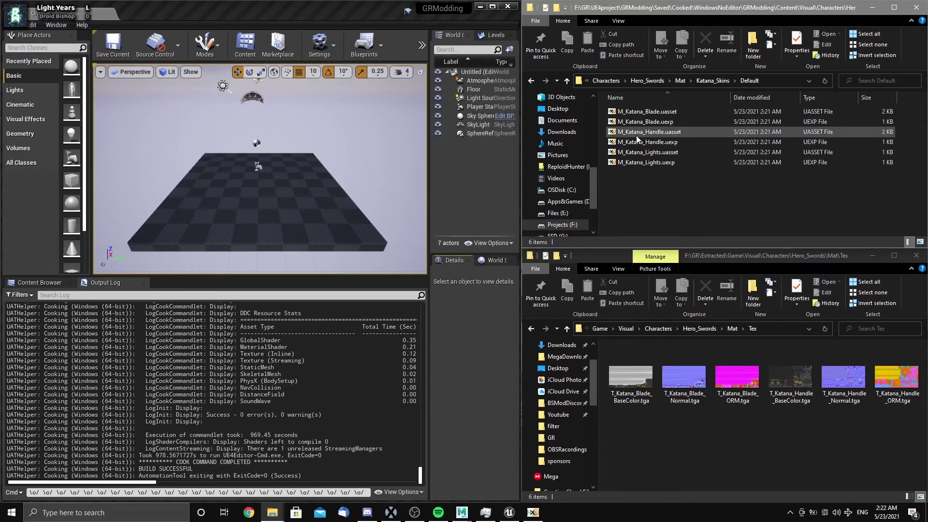
pyautogui.press('BackSpace')
pyautogui.press('BackSpace')
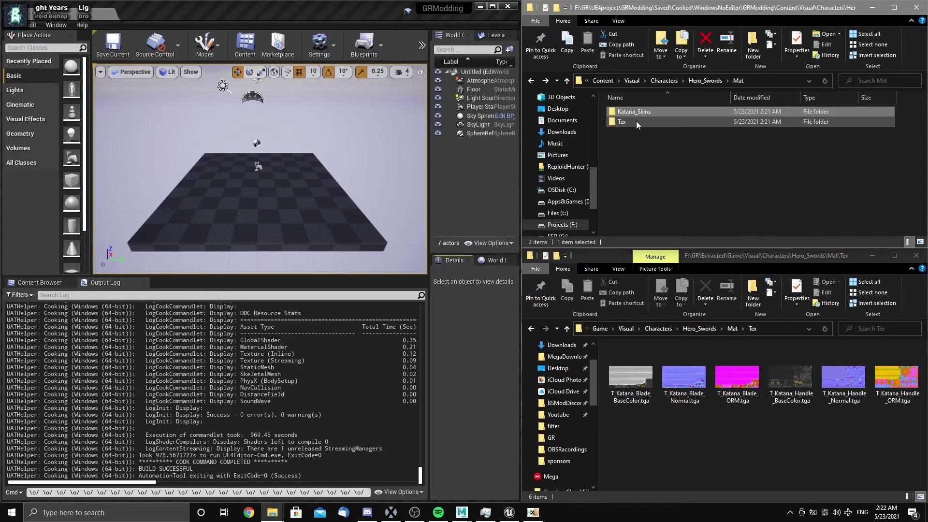
pyautogui.doubleClick(624, 122)
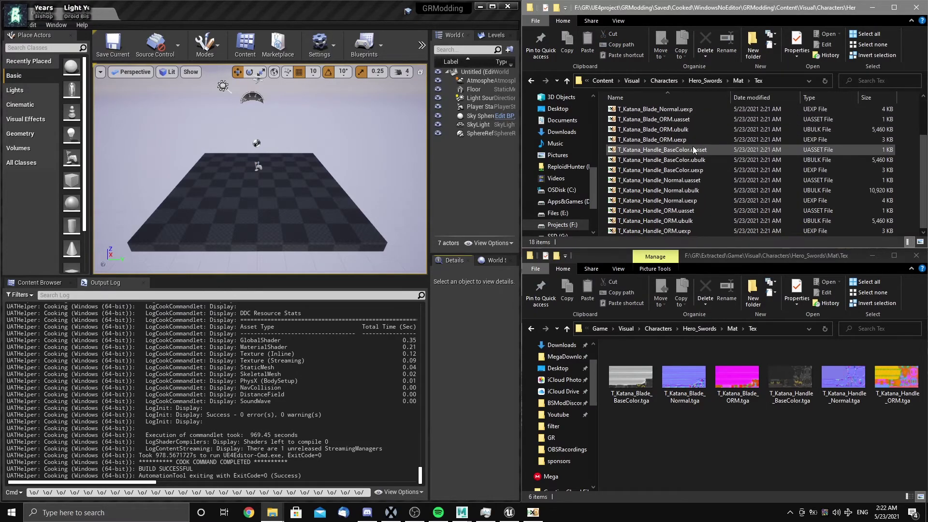
pyautogui.scroll(-2, 683, 227)
pyautogui.press('BackSpace')
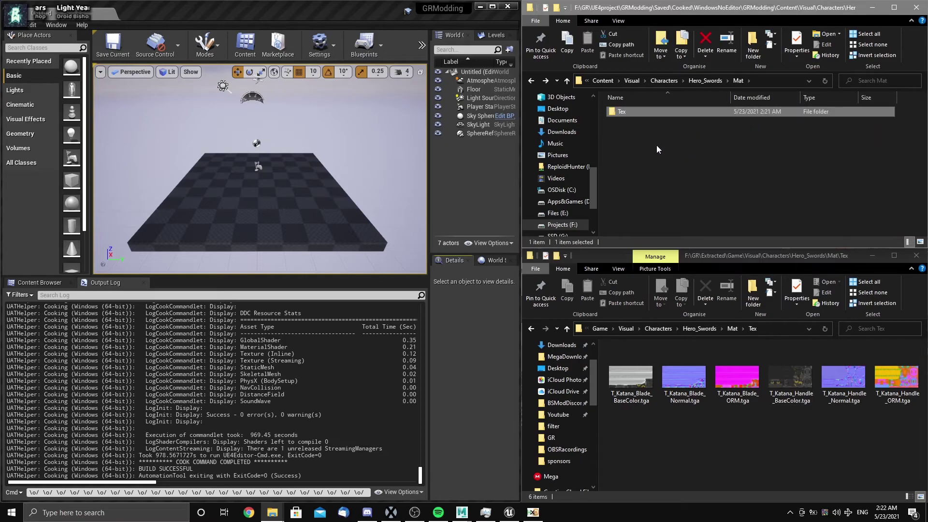
pyautogui.press('BackSpace')
pyautogui.click(631, 123)
pyautogui.doubleClick(631, 123)
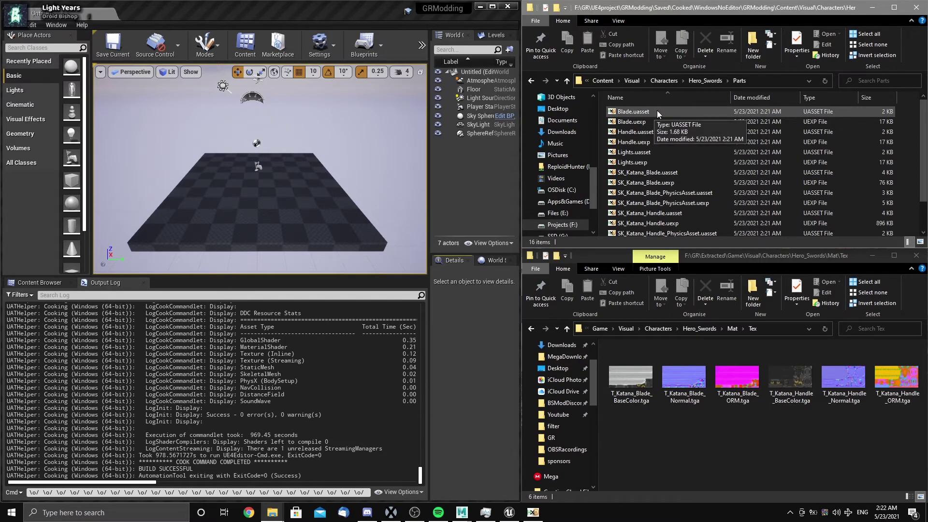
# - Delete the Blade, Handle, Lights, physics asset and Swoosh files, keeping only the SK_Katana meshes
pyautogui.click(657, 111)
pyautogui.keyDown('shift'); pyautogui.click(650, 161); pyautogui.keyUp('shift')
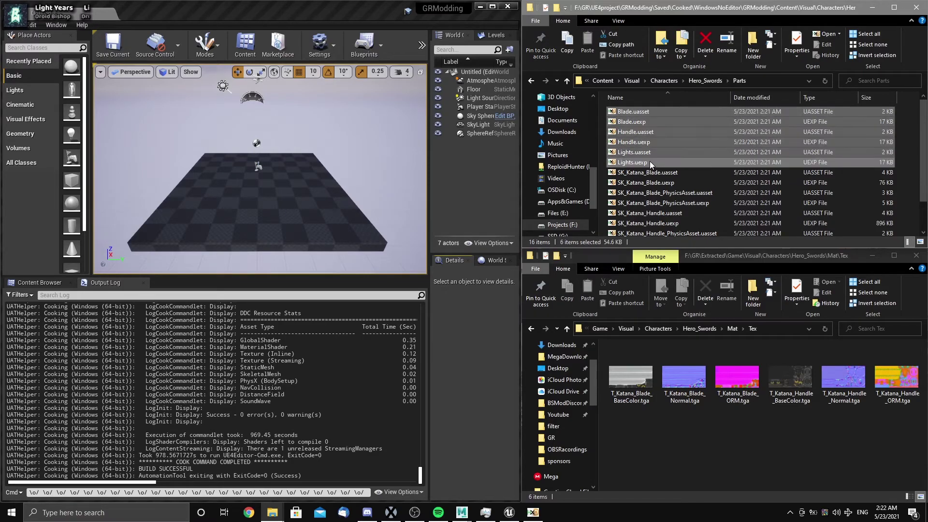
pyautogui.press('Delete')
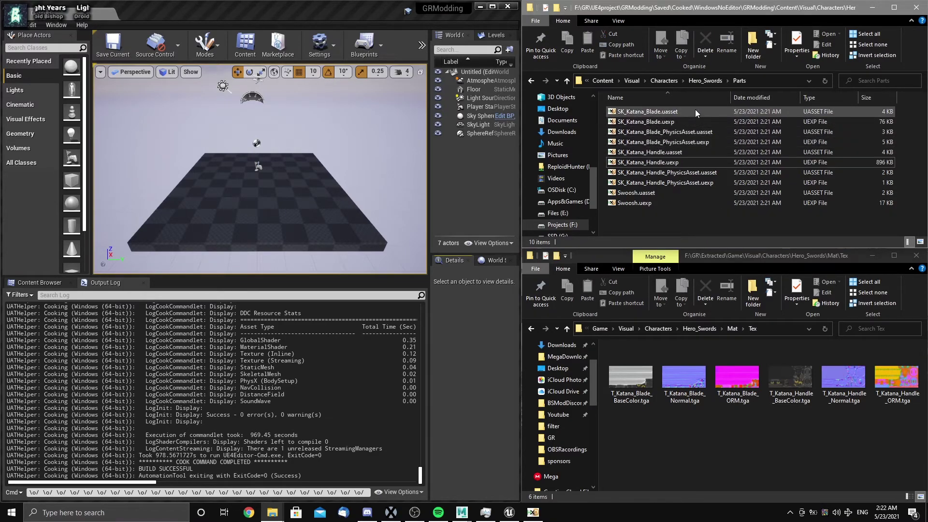
pyautogui.click(686, 132)
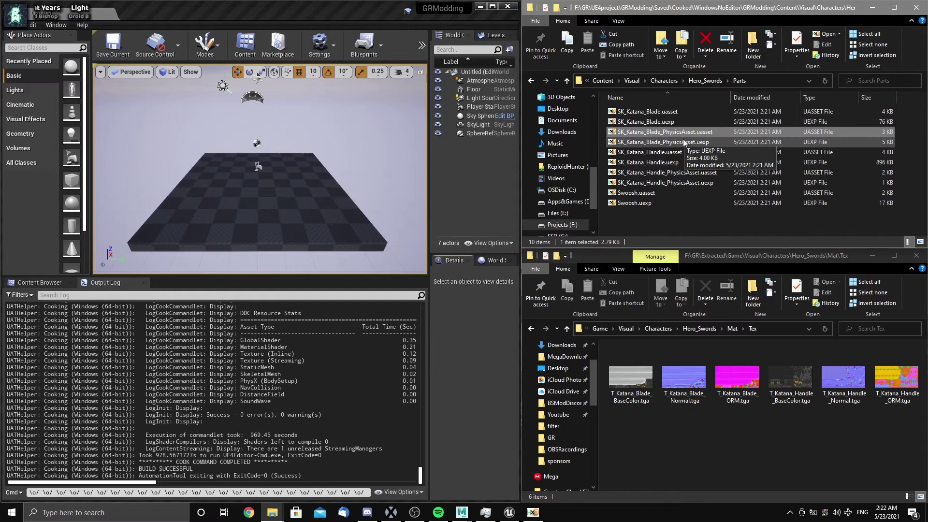
pyautogui.keyDown('ctrl'); pyautogui.click(689, 173); pyautogui.keyUp('ctrl')
pyautogui.keyDown('ctrl'); pyautogui.click(676, 183); pyautogui.keyUp('ctrl')
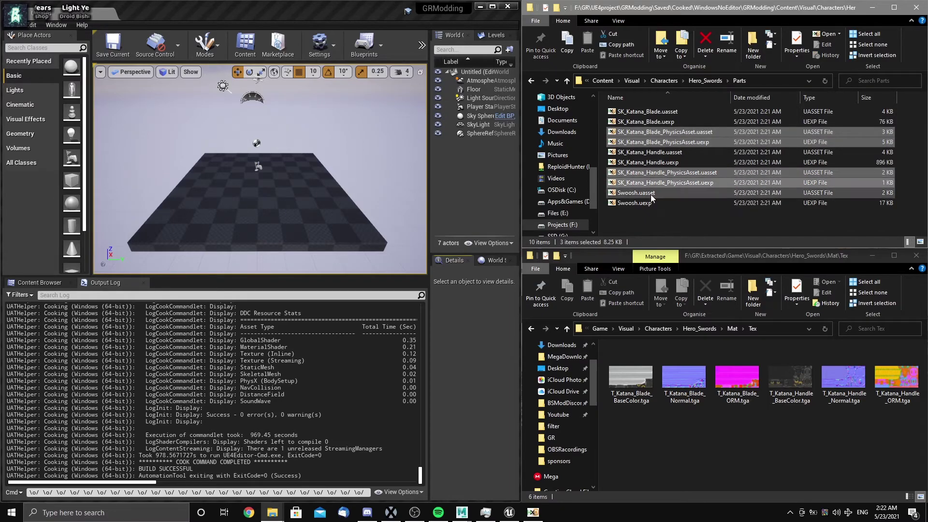
pyautogui.keyDown('ctrl'); pyautogui.click(651, 193); pyautogui.keyUp('ctrl')
pyautogui.keyDown('ctrl'); pyautogui.click(637, 202); pyautogui.keyUp('ctrl')
pyautogui.press('Delete')
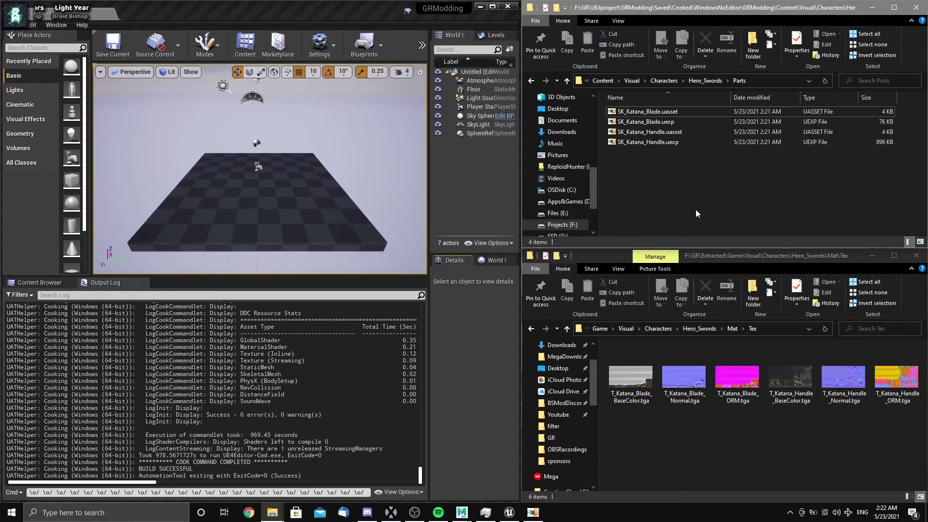
# - Copy the cooked Visual folder from the cooked Content folder
pyautogui.click(663, 81)
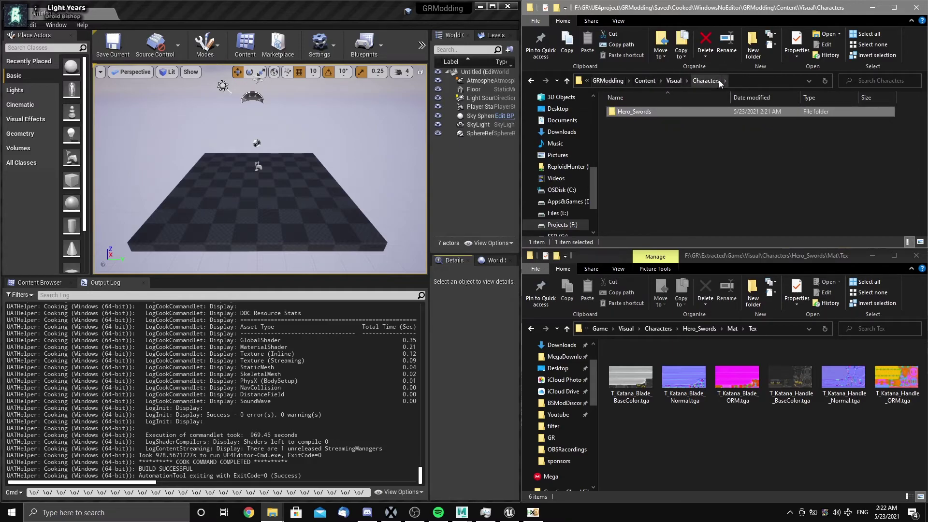
pyautogui.click(730, 80)
pyautogui.click(733, 82)
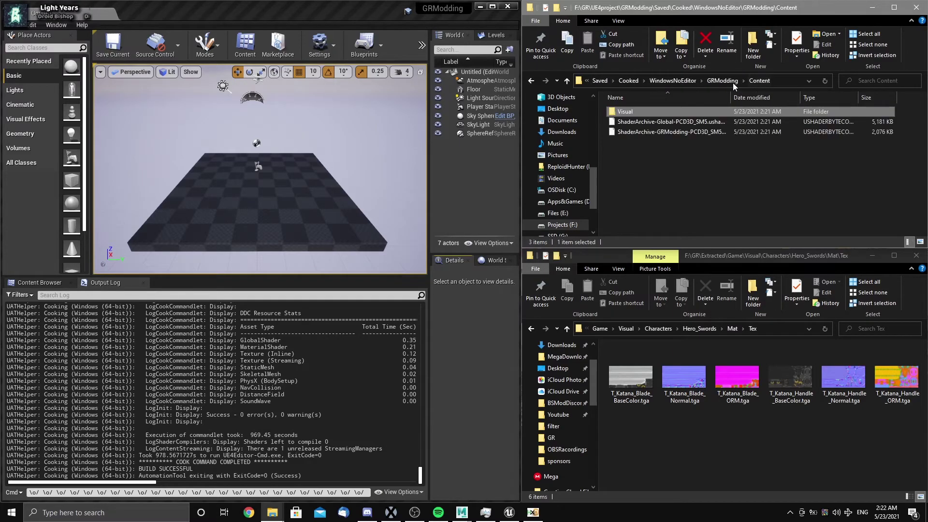
pyautogui.rightClick(624, 112)
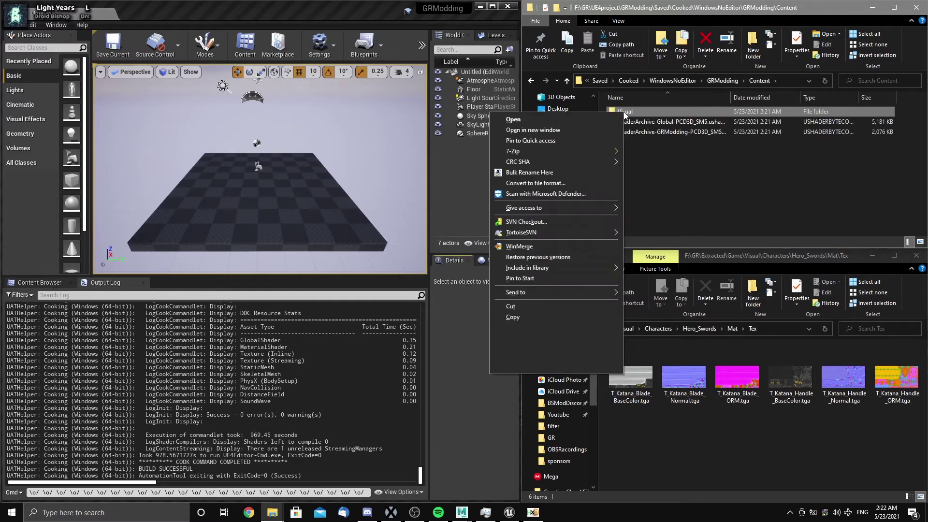
pyautogui.click(523, 318)
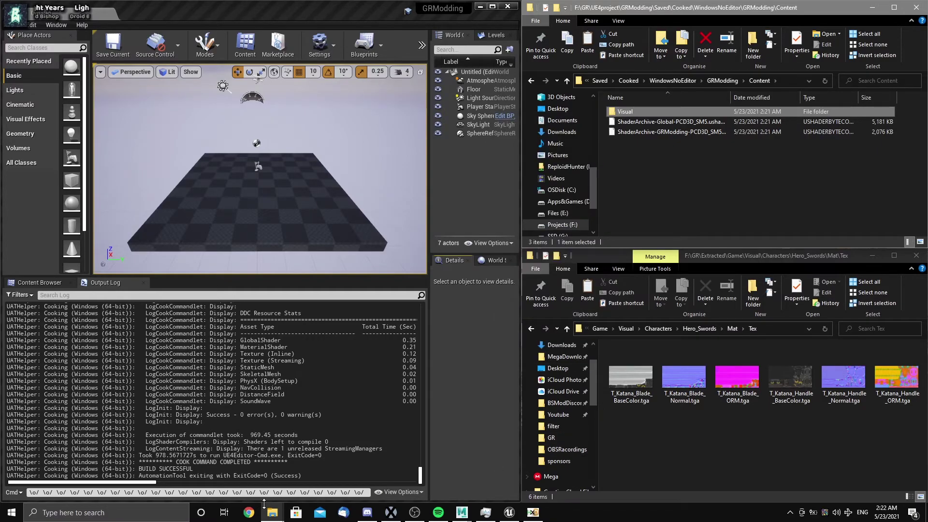
pyautogui.moveTo(272, 513)
pyautogui.click(665, 437)
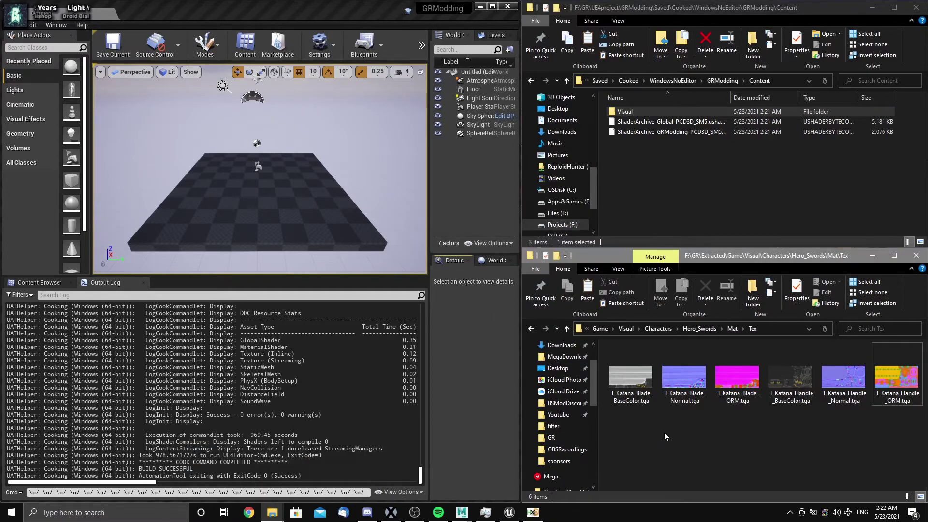
# - Navigate to F:\GR\Masamune_P\Ghostrunner\Content
pyautogui.click(628, 81)
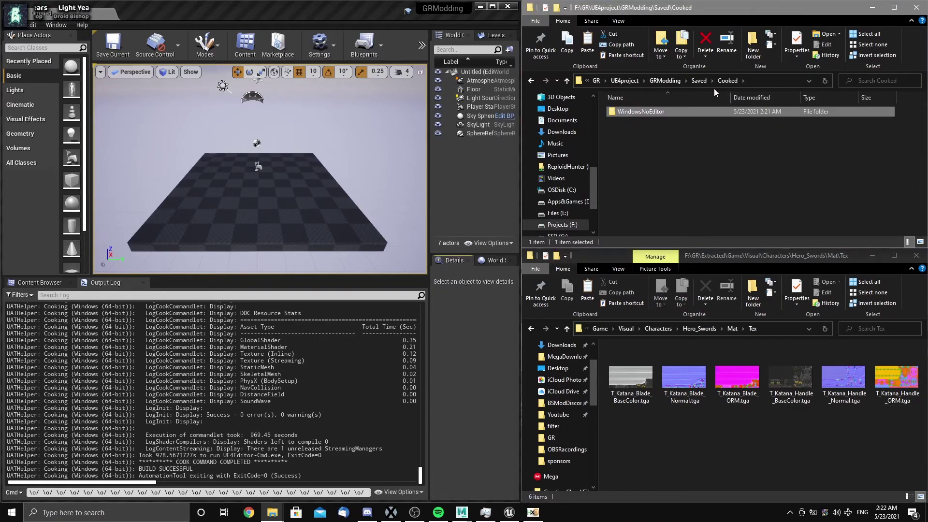
pyautogui.click(628, 81)
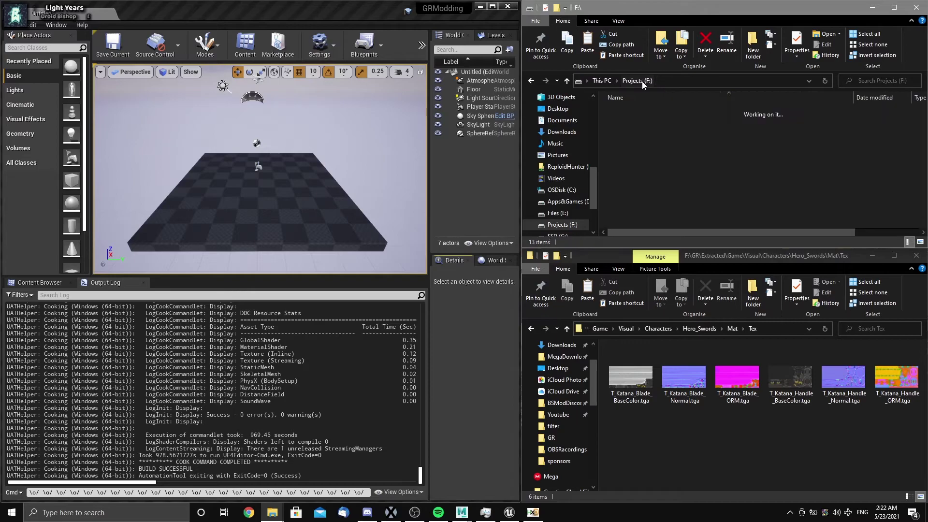
pyautogui.doubleClick(628, 163)
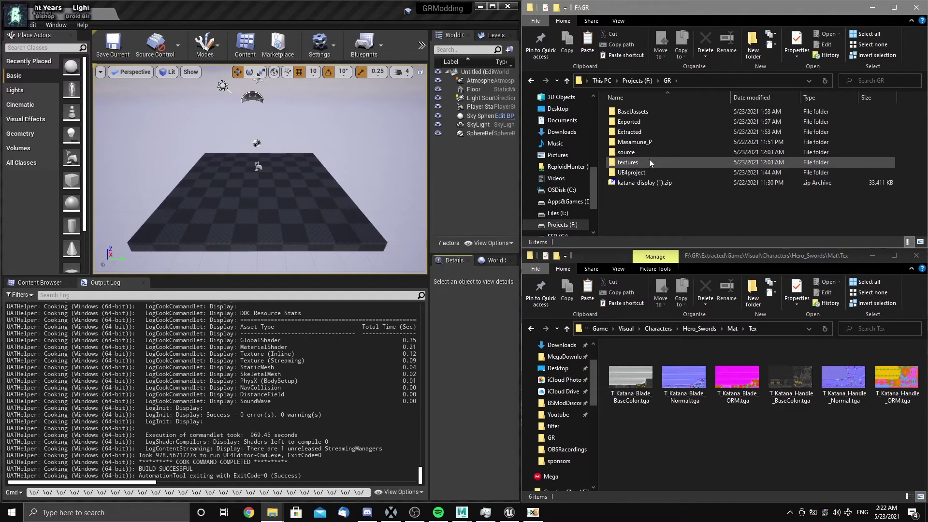
pyautogui.doubleClick(647, 143)
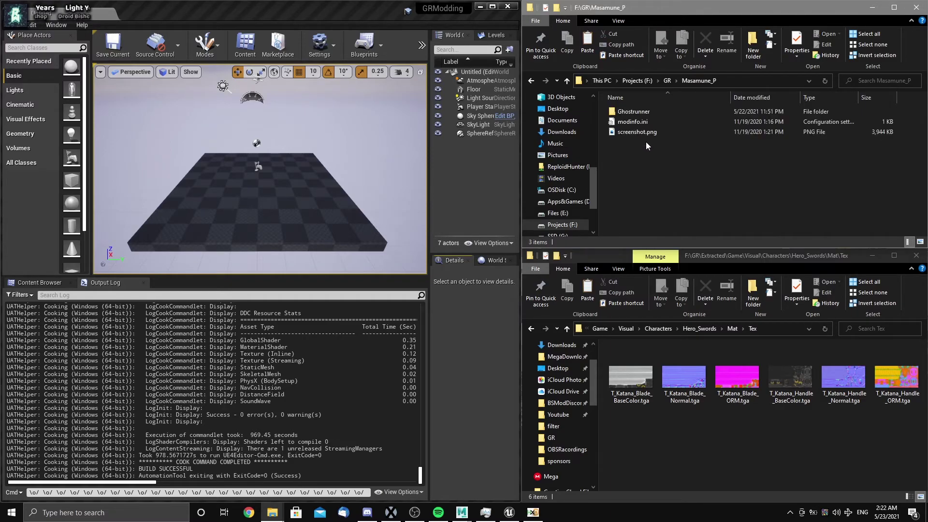
pyautogui.doubleClick(646, 115)
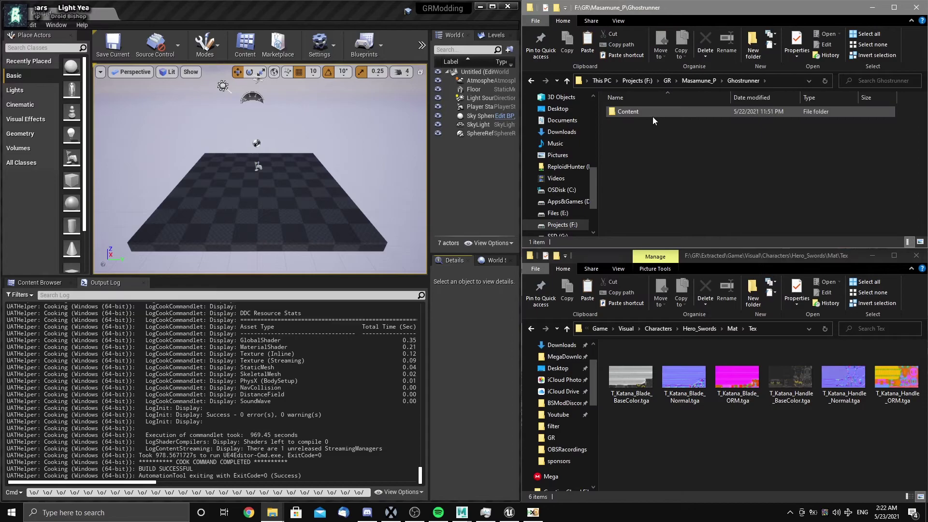
pyautogui.doubleClick(627, 112)
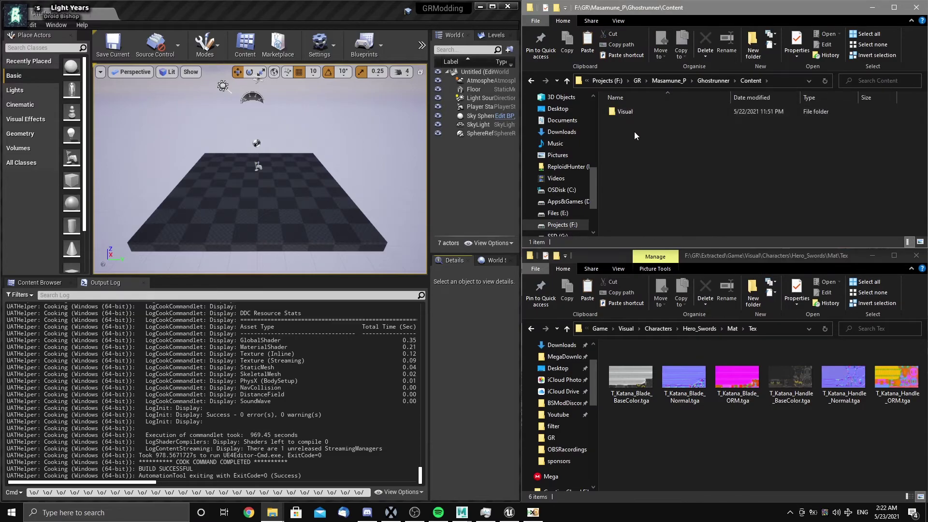
pyautogui.hotkey('alt', 'Left')
pyautogui.doubleClick(632, 114)
# - Delete the old Visual folder and put the freshly cooked one in its place
pyautogui.click(634, 114)
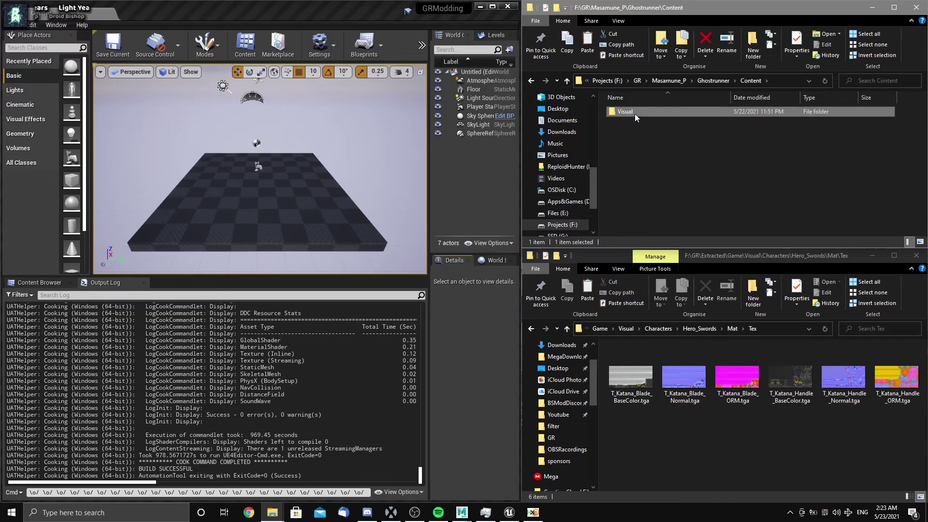
pyautogui.rightClick(635, 112)
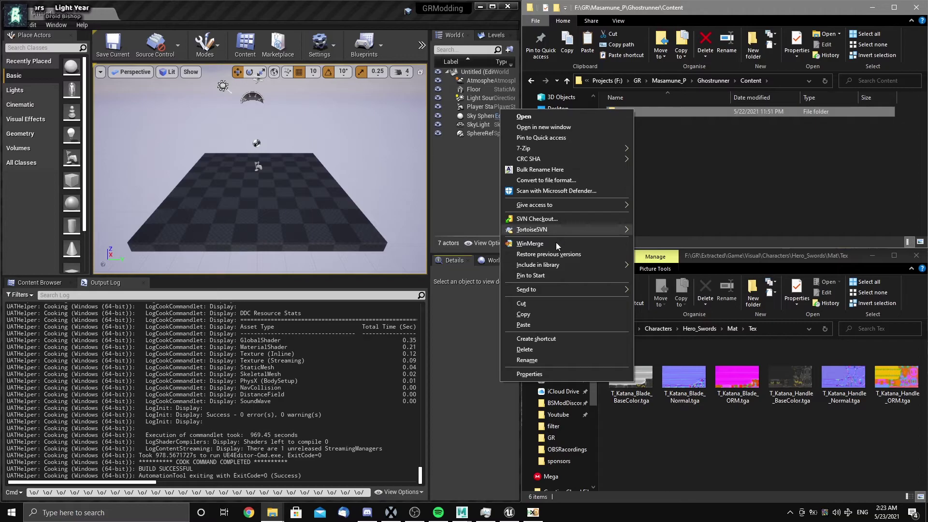
pyautogui.click(544, 347)
pyautogui.hotkey('ctrl', 'z')
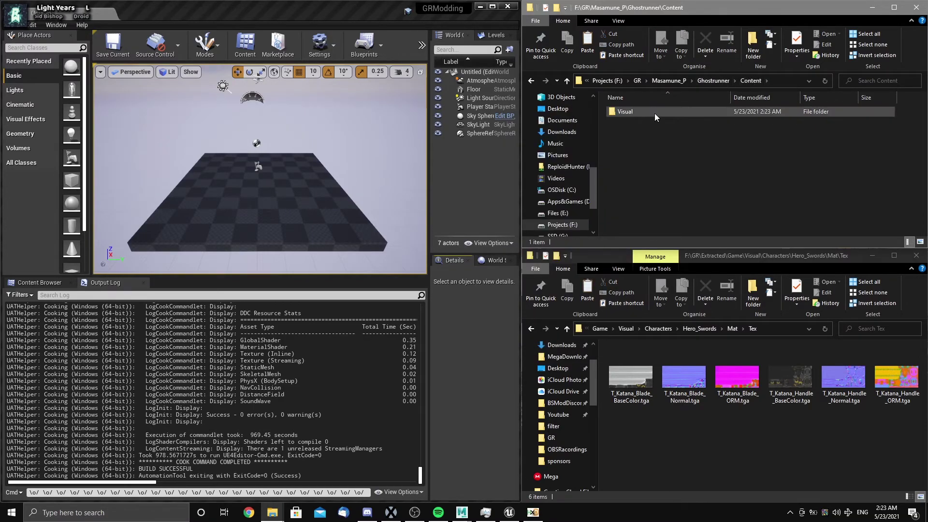
# - Open Masamune_P's modinfo.ini for editing
pyautogui.click(723, 80)
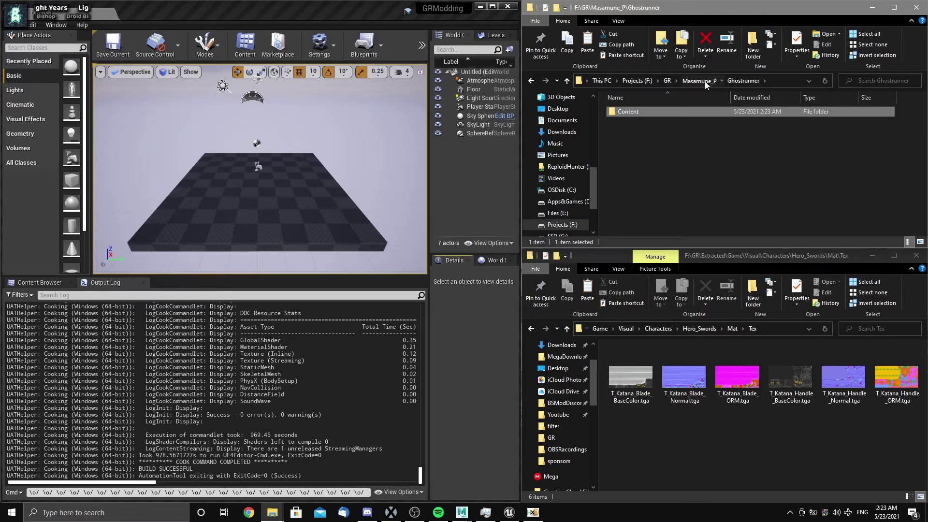
pyautogui.click(705, 81)
pyautogui.click(631, 122)
pyautogui.rightClick(631, 121)
pyautogui.click(556, 161)
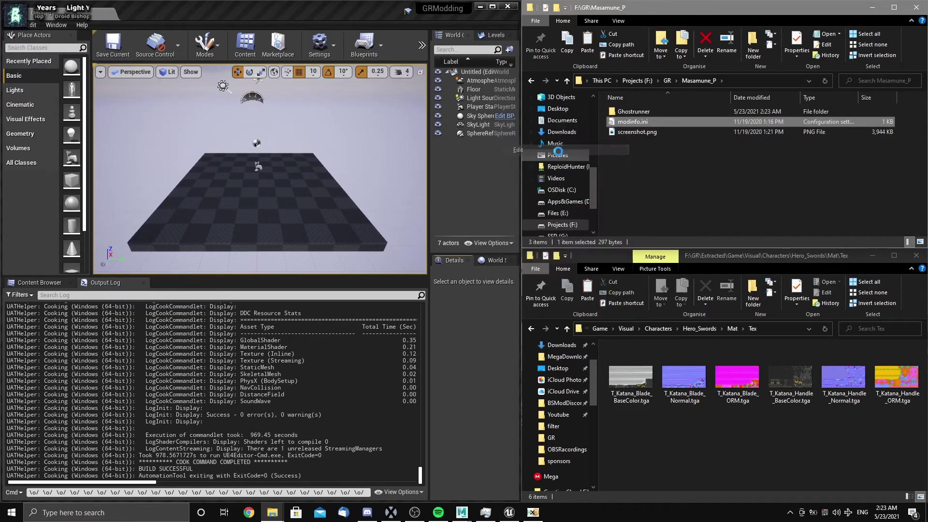
# - Change the mod name to 'A Katana mod.' and make the description a generic katana replacement
pyautogui.moveTo(124, 149); pyautogui.dragTo(200, 151)
pyautogui.write('A')
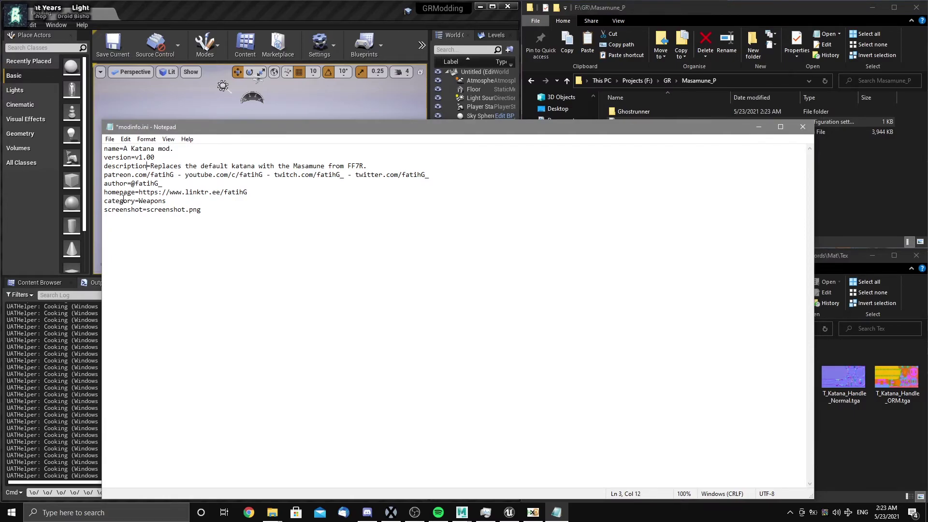
pyautogui.hotkey('ctrl', 'shift', 'Right')
pyautogui.hotkey('ctrl', 'shift', 'Right')
pyautogui.write('ano')
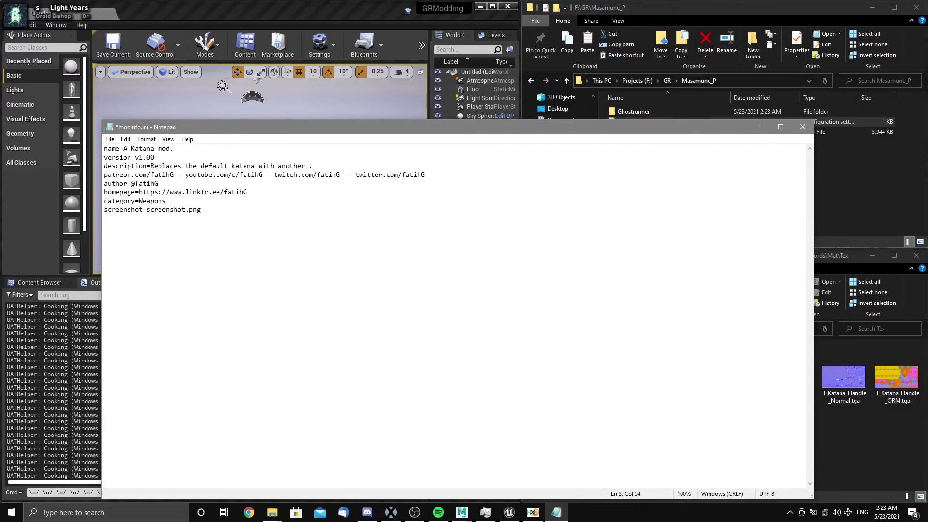
# - Save modinfo.ini and close Notepad
pyautogui.hotkey('alt', 'f')
pyautogui.press('s')
pyautogui.hotkey('alt', 'f')
pyautogui.press('x')
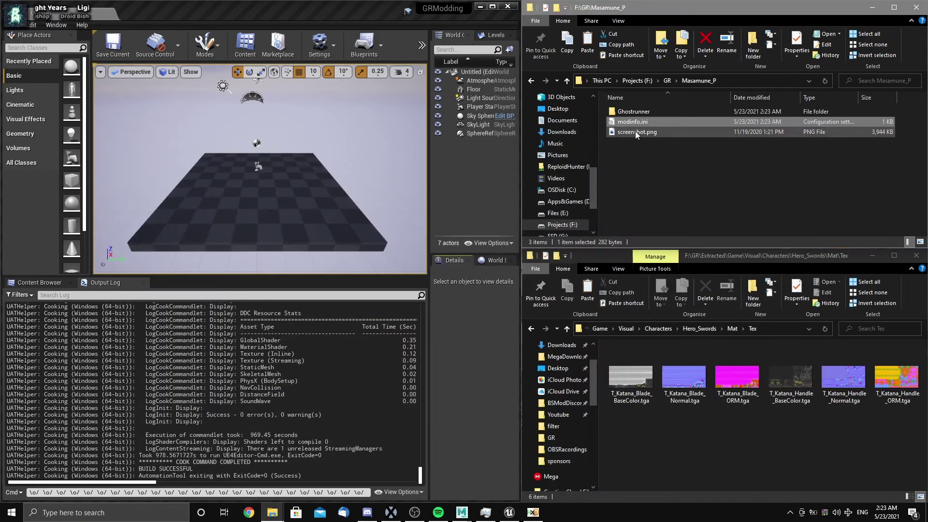
pyautogui.click(635, 132)
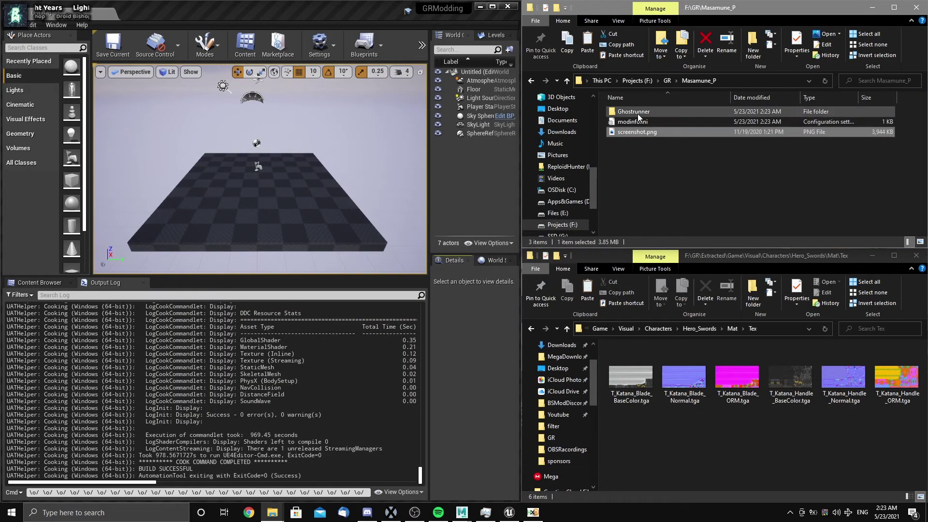
# - Rename the mod folder to Katana_P, copy it, and bring up the UE4Pak tools window
pyautogui.click(667, 81)
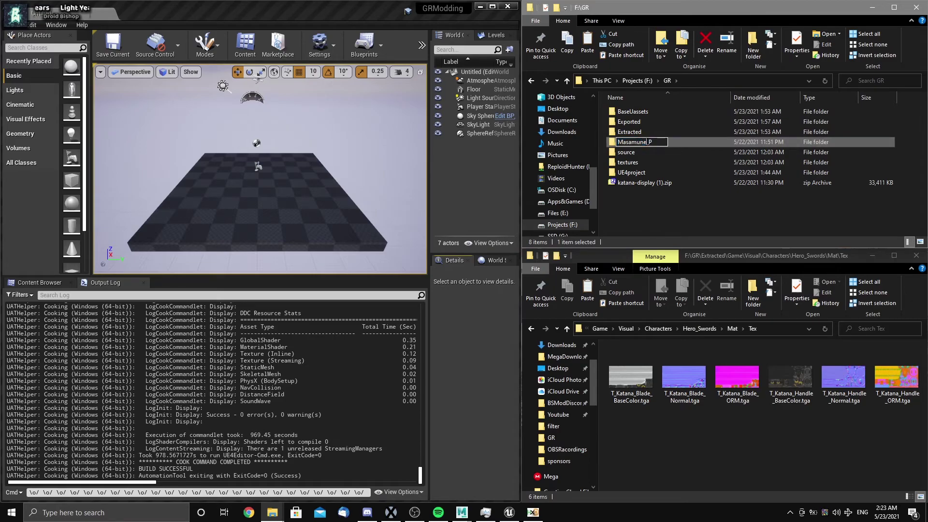
pyautogui.write('Katana')
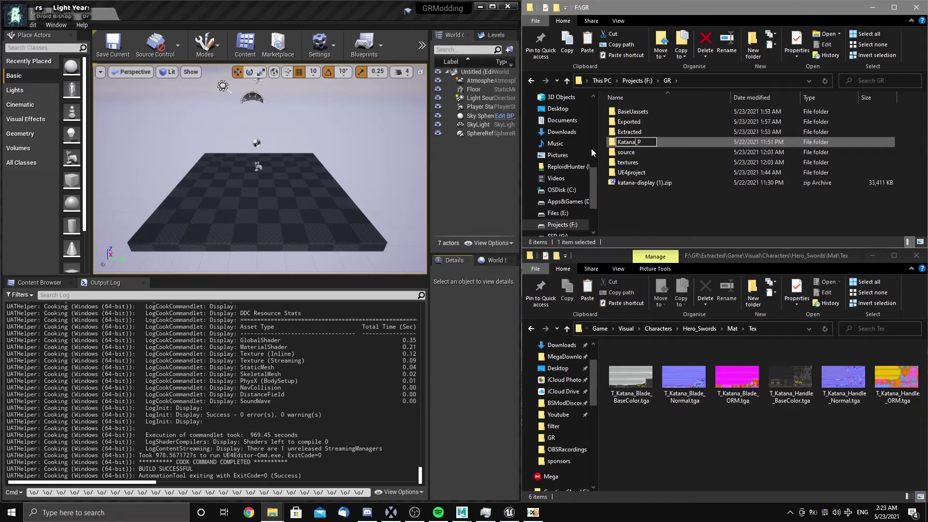
pyautogui.press('Return')
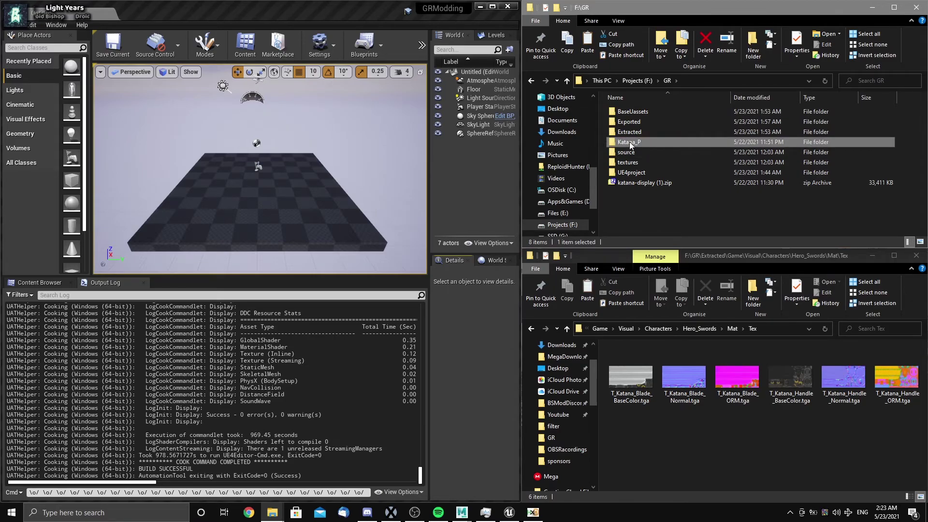
pyautogui.rightClick(629, 142)
pyautogui.click(524, 346)
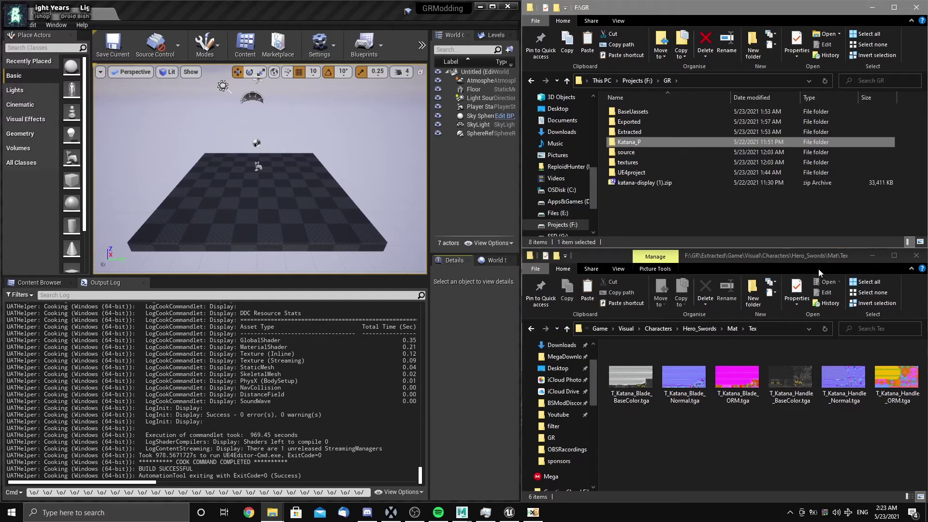
pyautogui.click(870, 9)
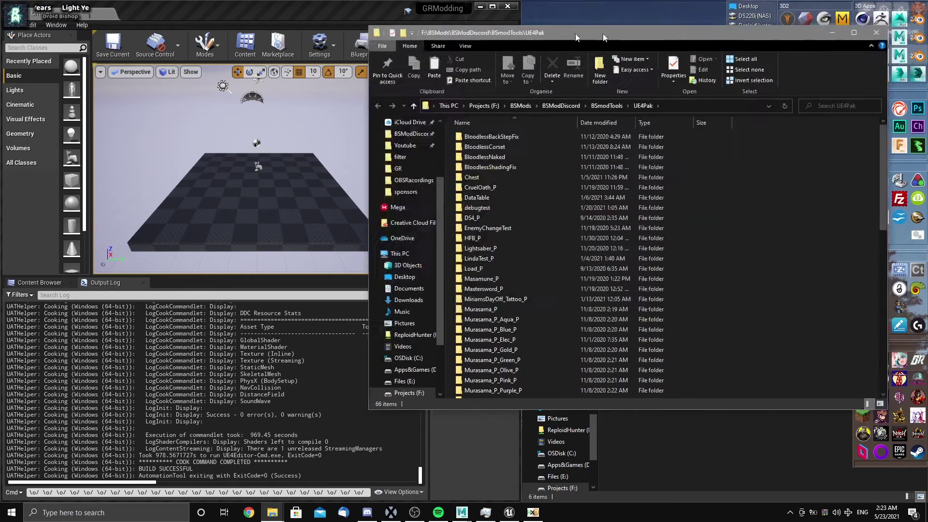
pyautogui.moveTo(602, 33); pyautogui.dragTo(591, 39)
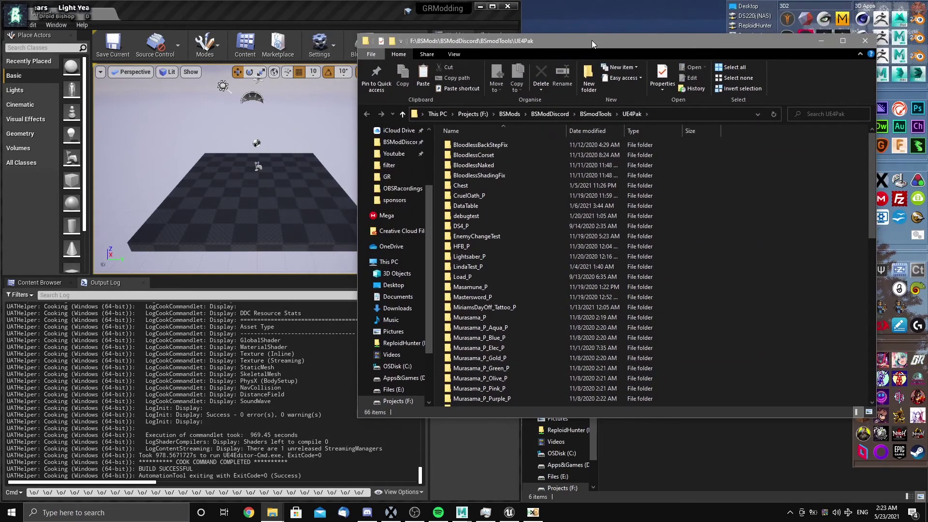
# - Paste the Katana_P folder into the maximized UE4Pak tools folder
pyautogui.doubleClick(592, 40)
pyautogui.scroll(-5, 431, 273)
pyautogui.scroll(-4, 433, 269)
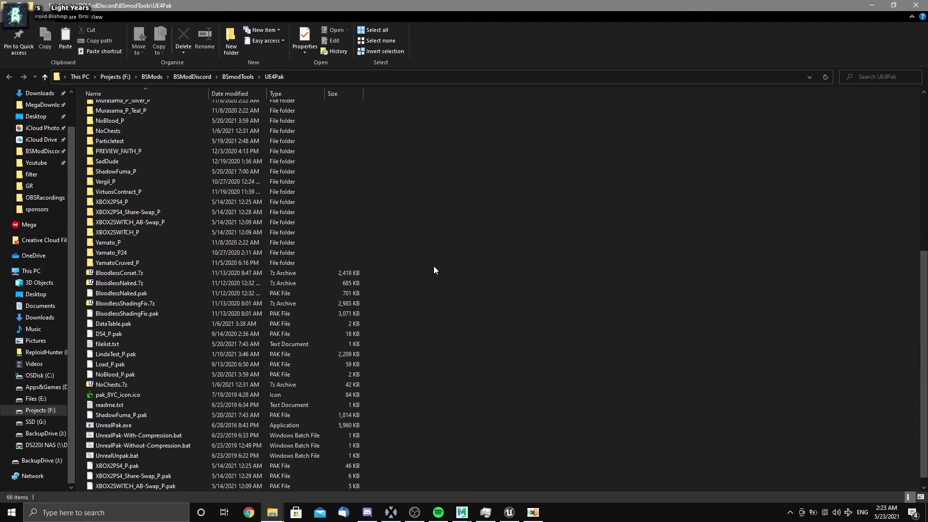
pyautogui.rightClick(421, 344)
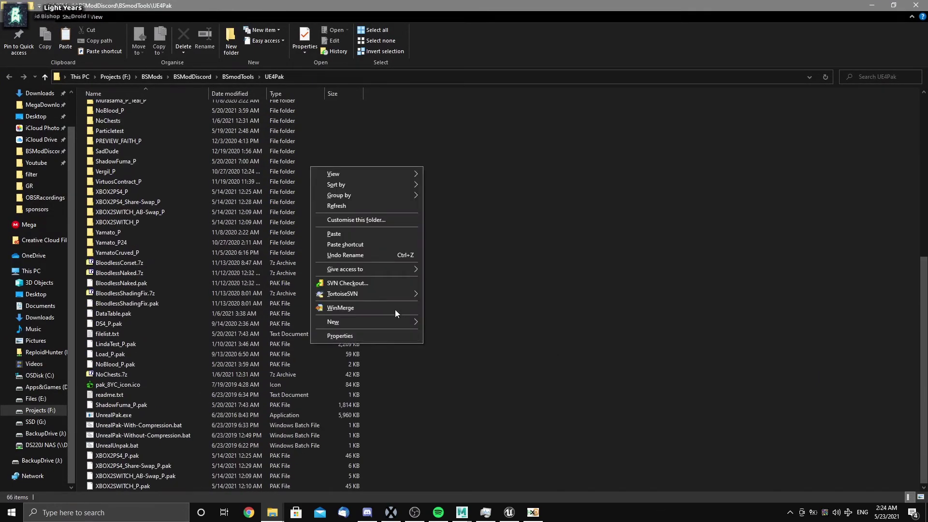
pyautogui.click(356, 234)
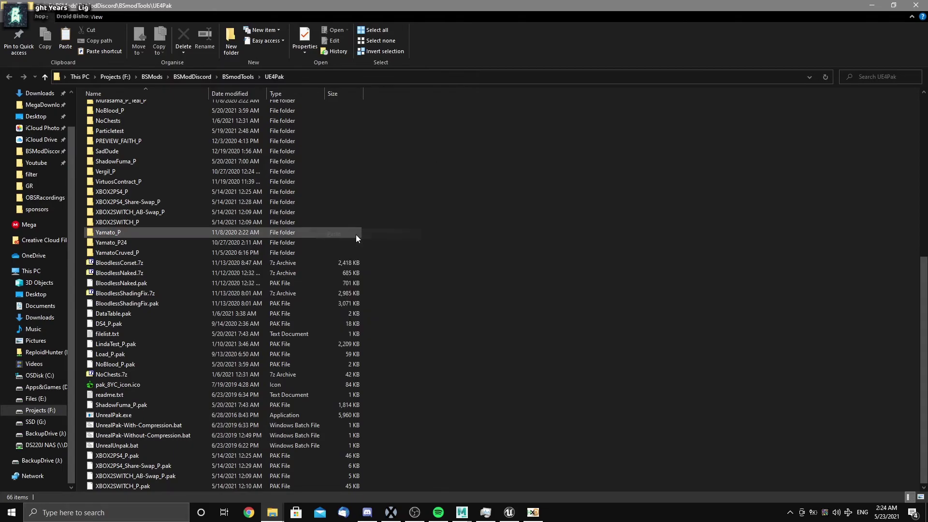
# - Pack Katana_P with UnrealPak-With-Compression.bat into a 32,213 KB Katana_P.pak and copy the pak
pyautogui.scroll(4, 137, 234)
pyautogui.scroll(4, 112, 216)
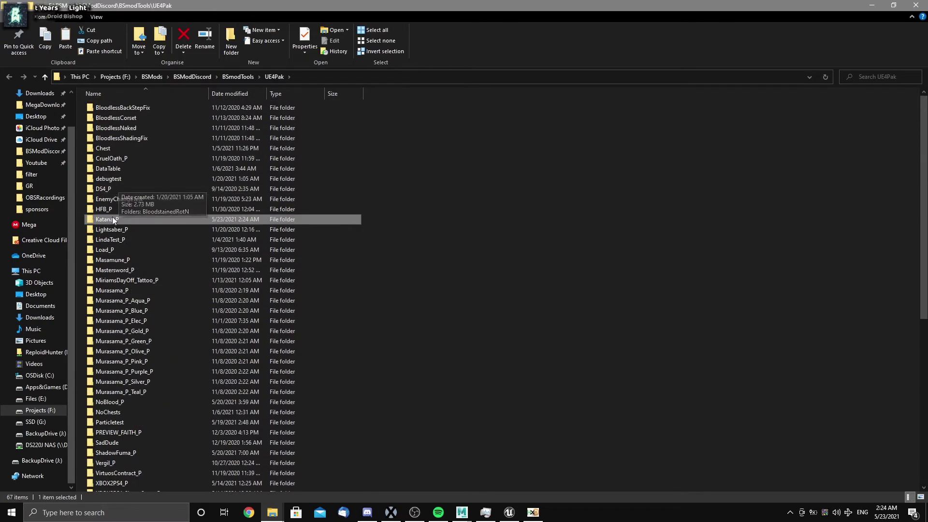
pyautogui.moveTo(111, 186); pyautogui.dragTo(181, 480)
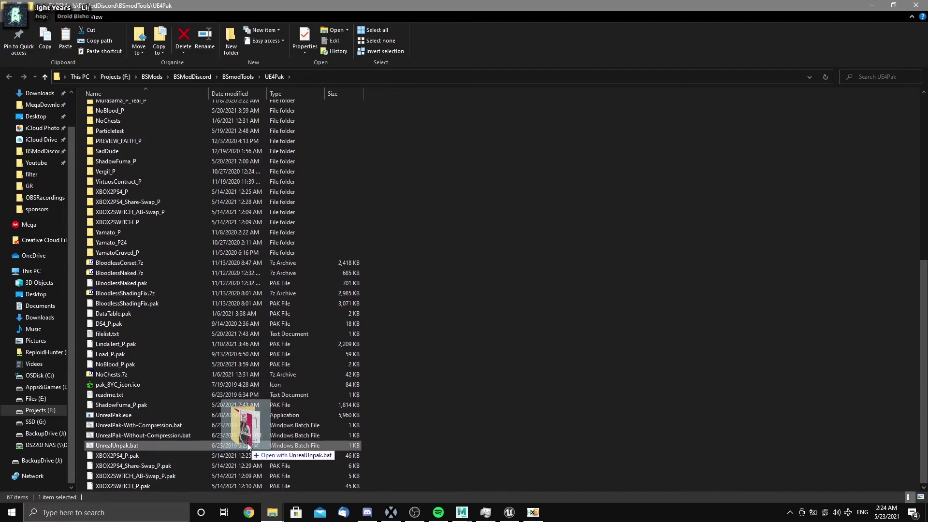
pyautogui.moveTo(181, 480)
pyautogui.mouseDown()
pyautogui.moveTo(223, 422)
pyautogui.moveTo(258, 423)
pyautogui.mouseUp()
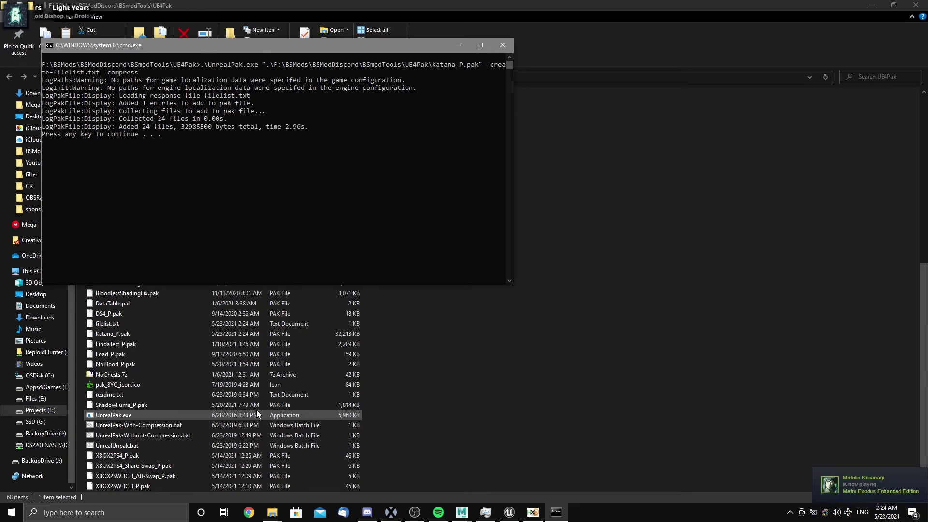
pyautogui.press('Return')
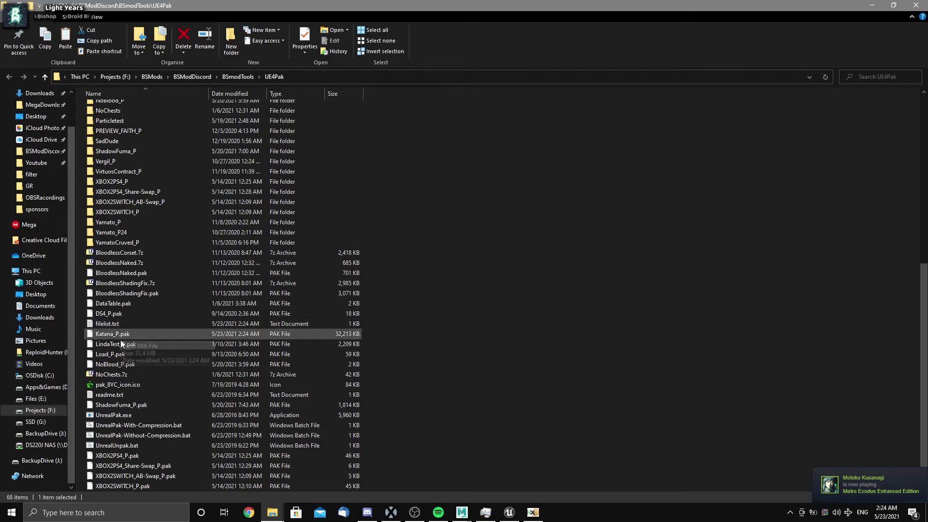
pyautogui.click(124, 334)
pyautogui.rightClick(130, 333)
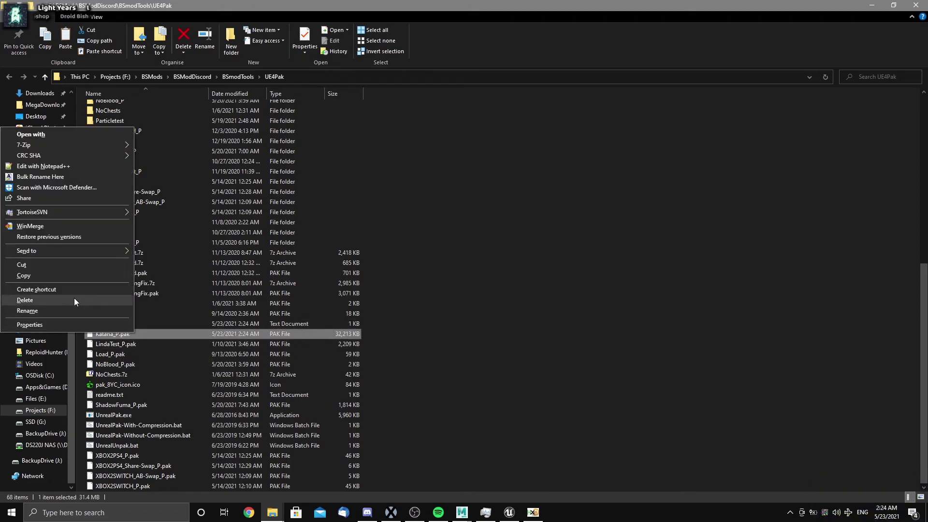
pyautogui.click(47, 275)
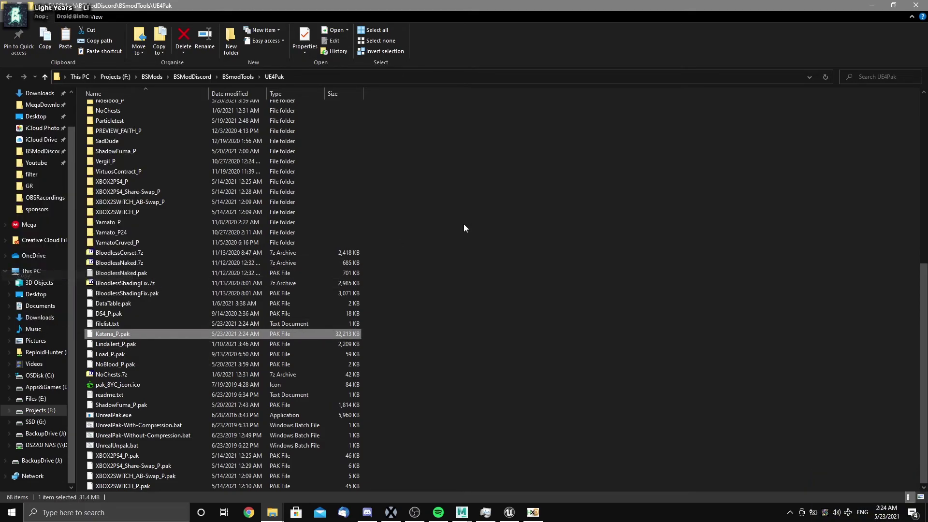
# - Navigate to G:\GOG\Ghostrunner\Ghostrunner\Content\Paks\~mods
pyautogui.click(872, 6)
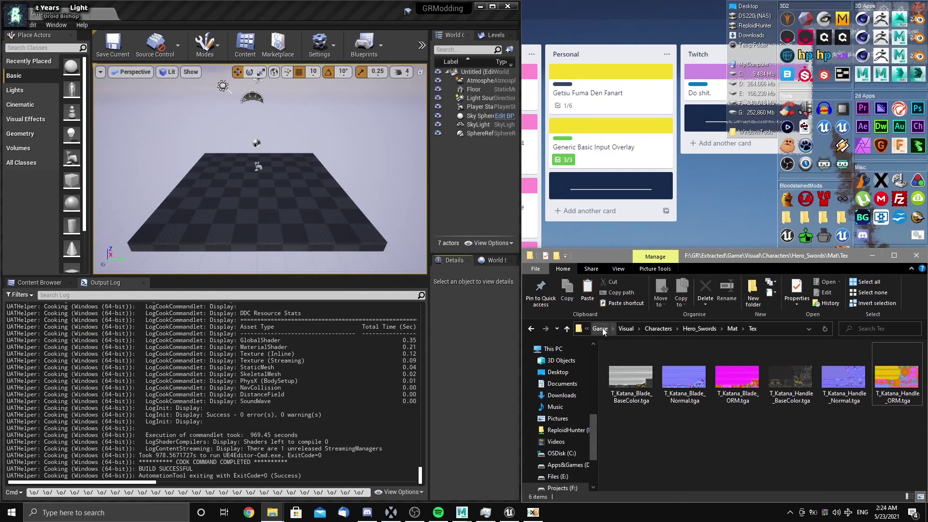
pyautogui.click(554, 348)
pyautogui.click(872, 255)
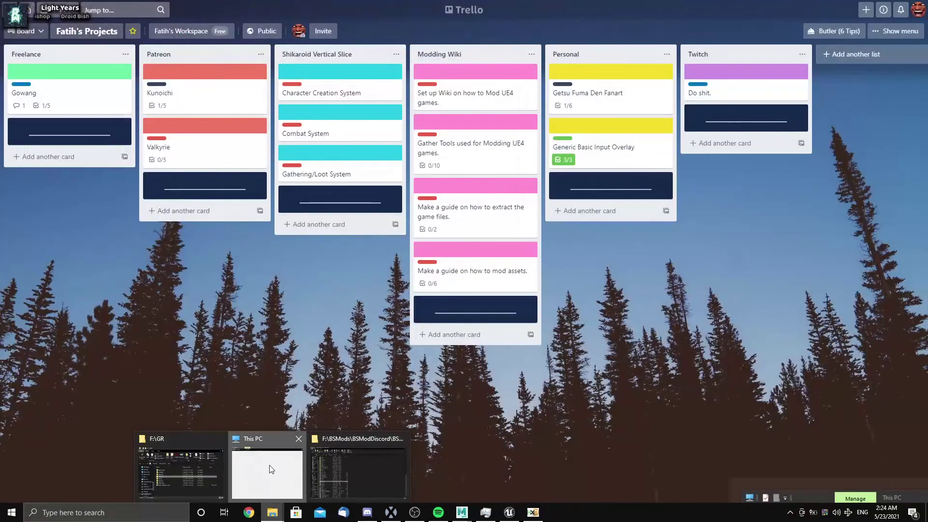
pyautogui.click(272, 469)
pyautogui.doubleClick(650, 188)
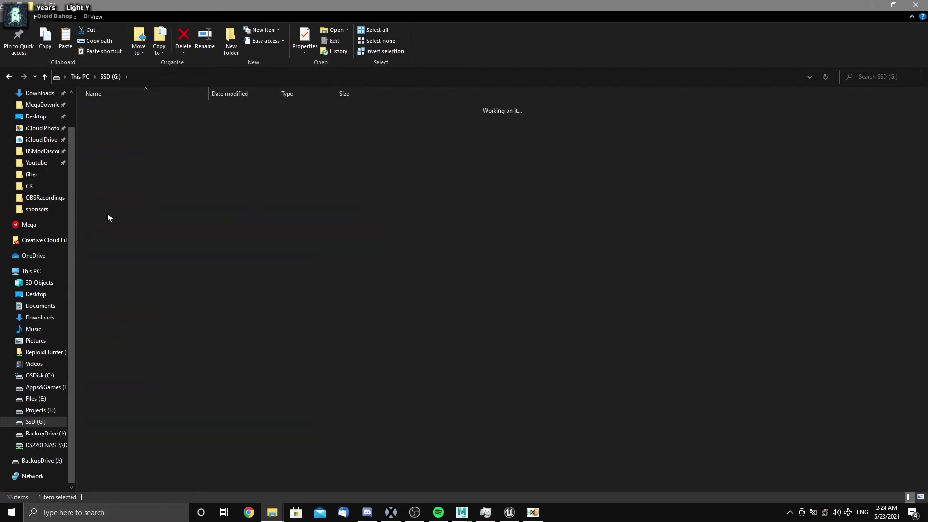
pyautogui.doubleClick(122, 118)
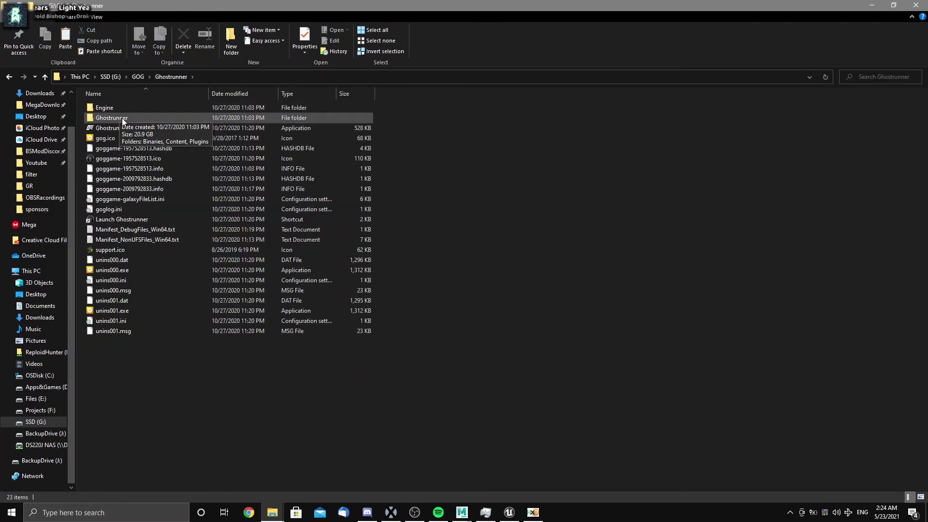
pyautogui.doubleClick(122, 117)
pyautogui.doubleClick(100, 128)
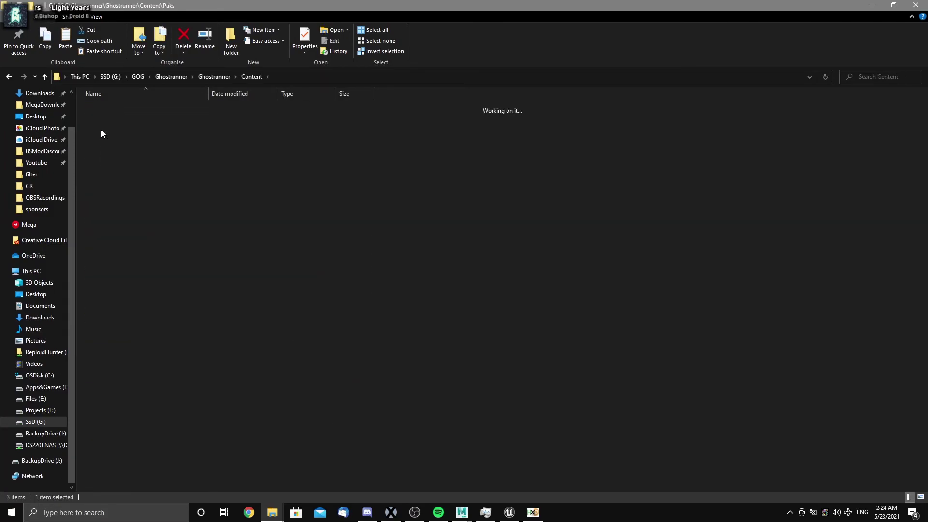
pyautogui.doubleClick(121, 106)
# - Rename Murasama_P.pak to Murasama_P.pak.backup
pyautogui.click(152, 109)
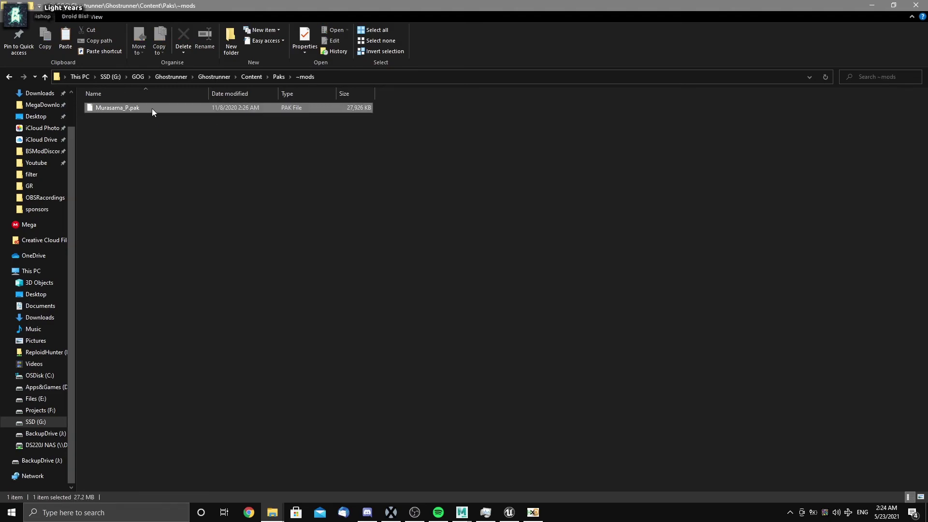
pyautogui.click(144, 106)
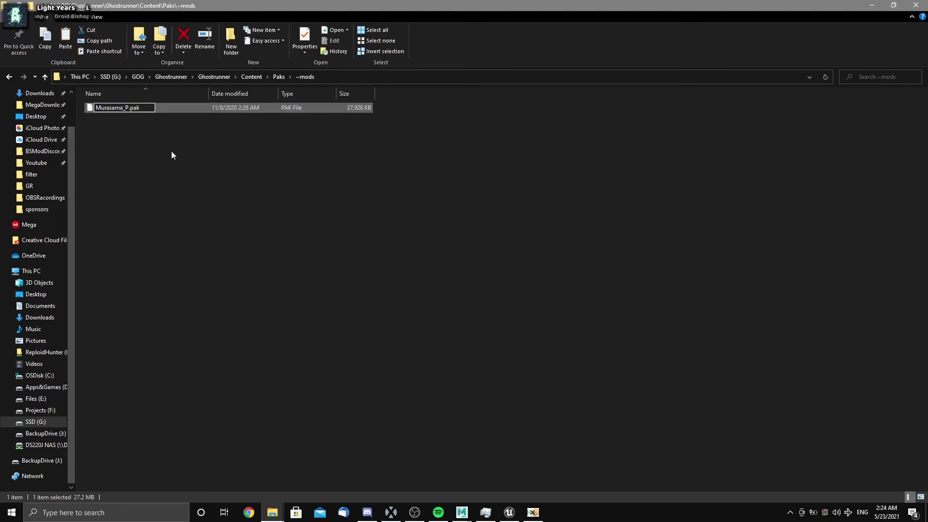
pyautogui.write('.ba')
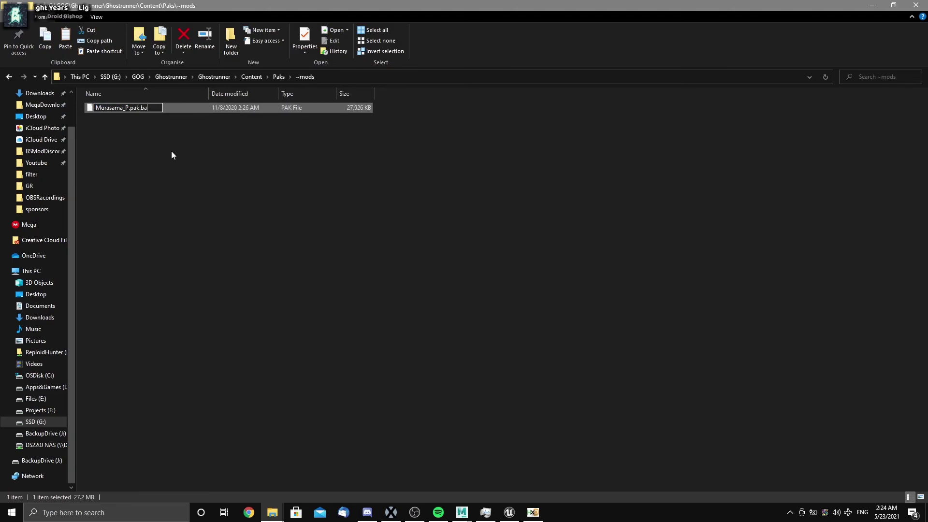
pyautogui.write('ckup')
pyautogui.press('Return')
pyautogui.press('Return')
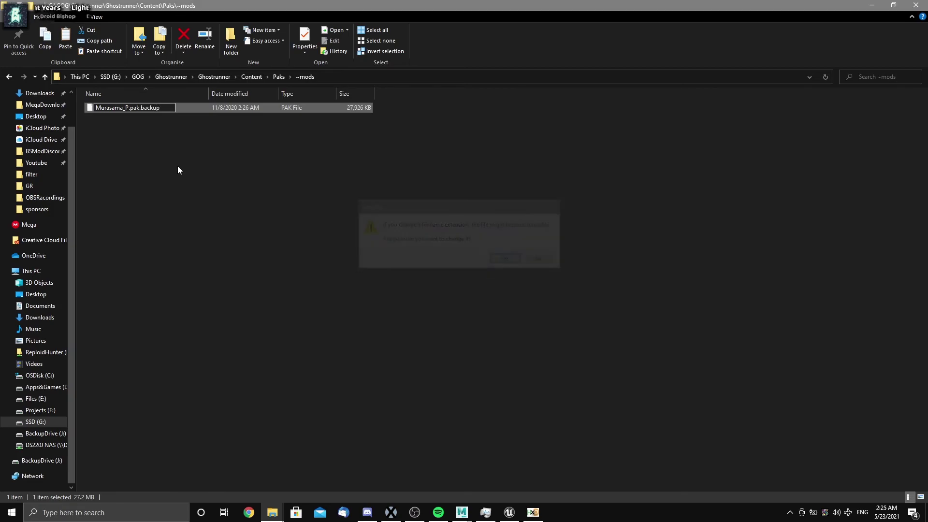
# - Paste Katana_P.pak into the ~mods folder
pyautogui.rightClick(133, 201)
pyautogui.click(77, 269)
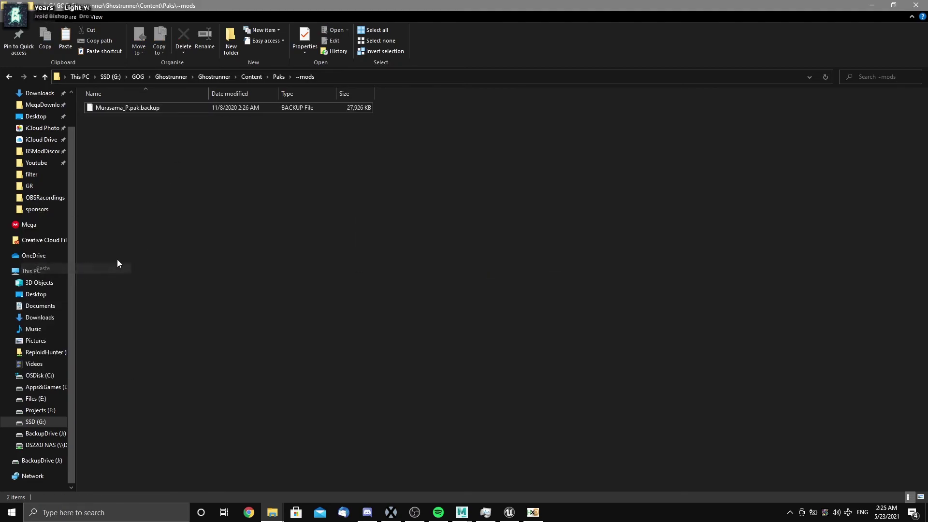
pyautogui.click(134, 107)
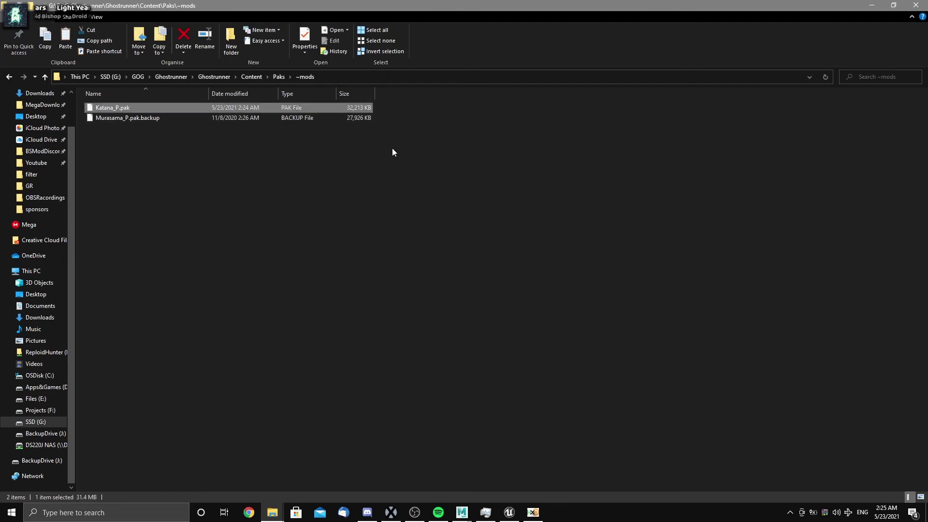
pyautogui.click(865, 5)
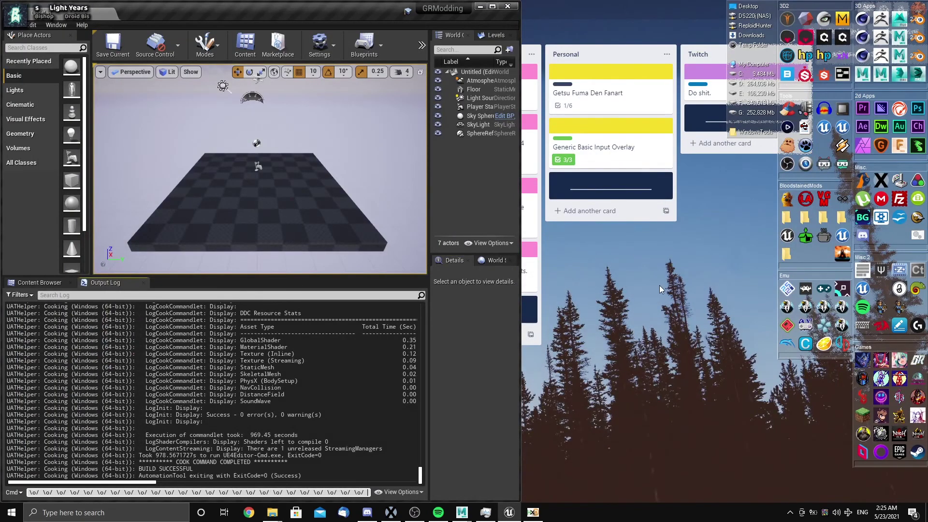
# - Switch to Ghostrunner and start a new game, confirming the progress overwrite
pyautogui.click(480, 6)
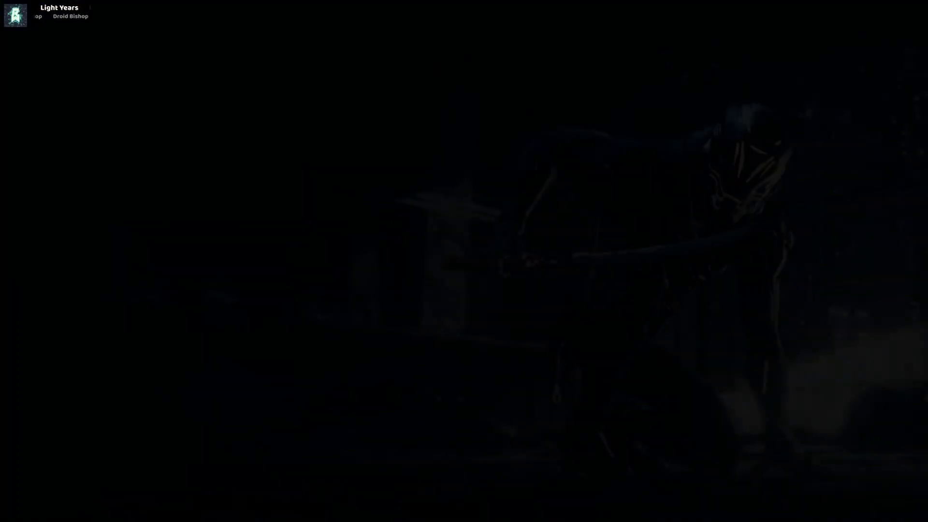
pyautogui.hotkey('alt', 'Tab')
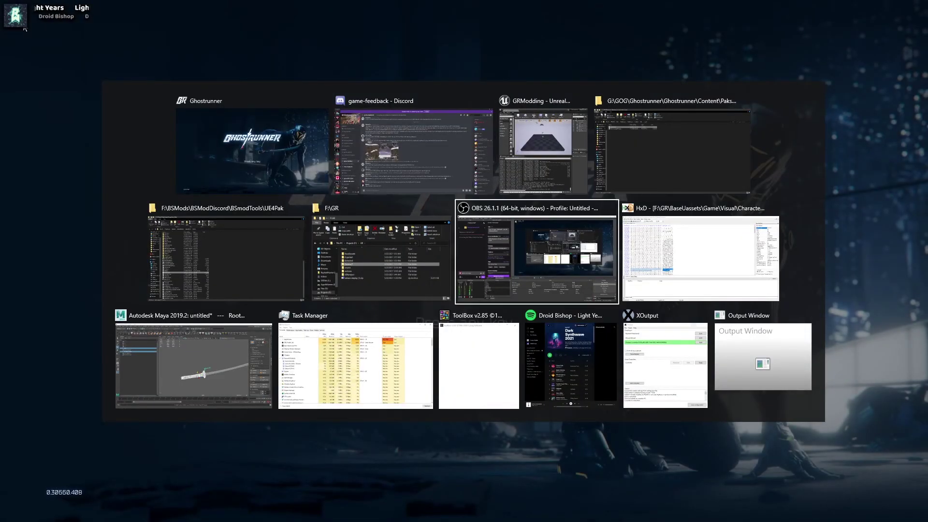
pyautogui.press('Escape')
pyautogui.click(356, 198)
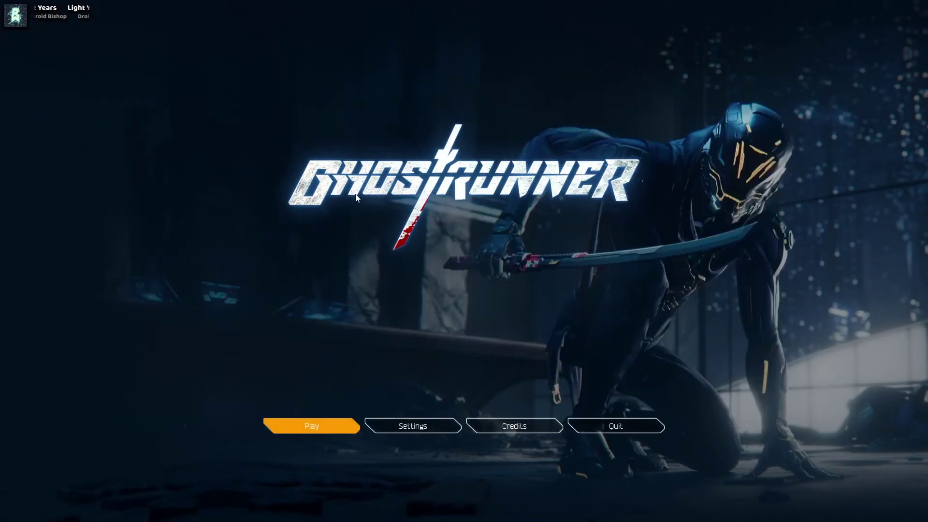
pyautogui.click(319, 431)
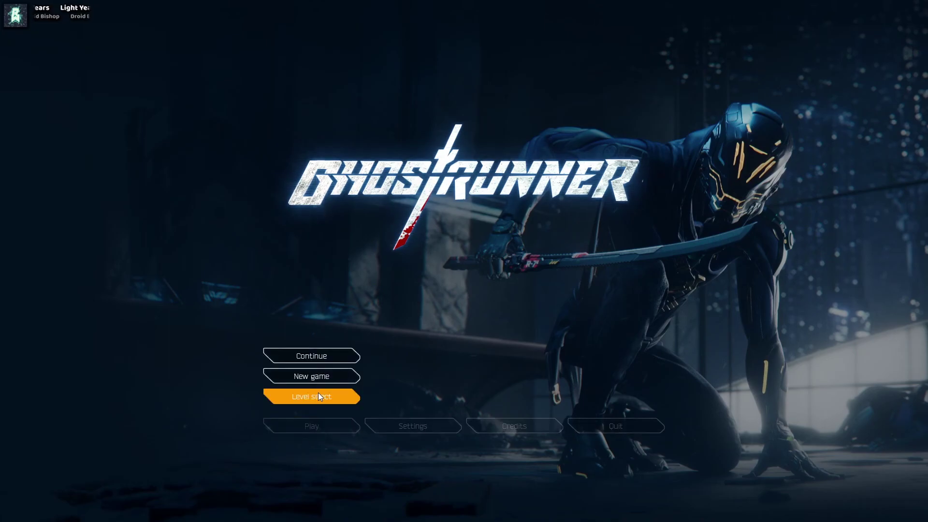
pyautogui.click(320, 377)
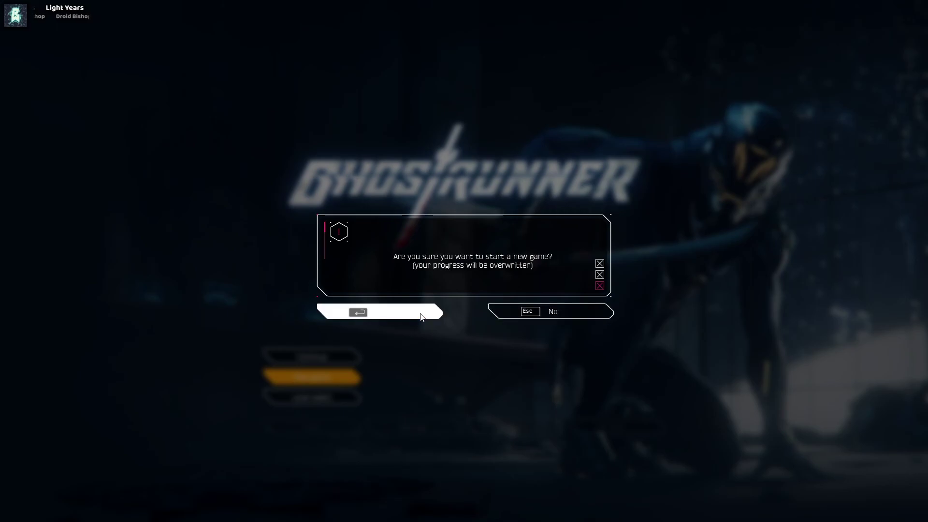
pyautogui.click(386, 312)
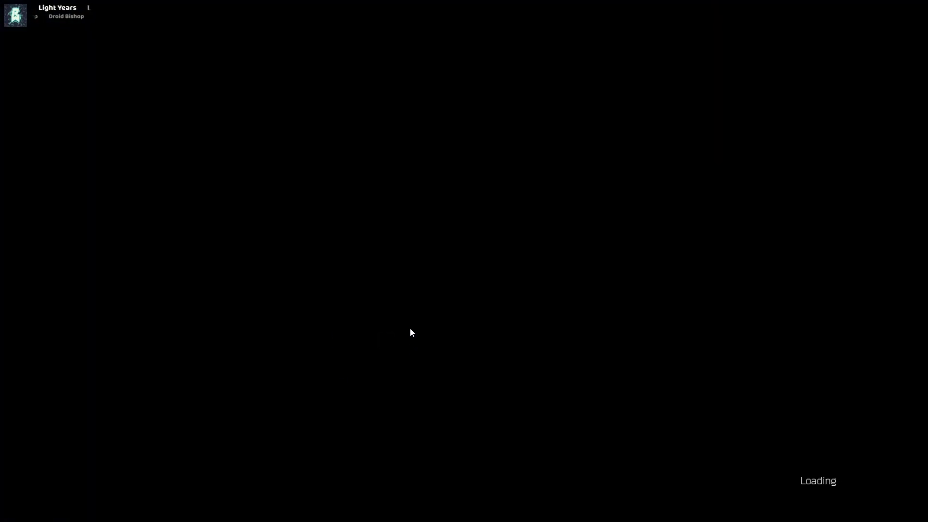